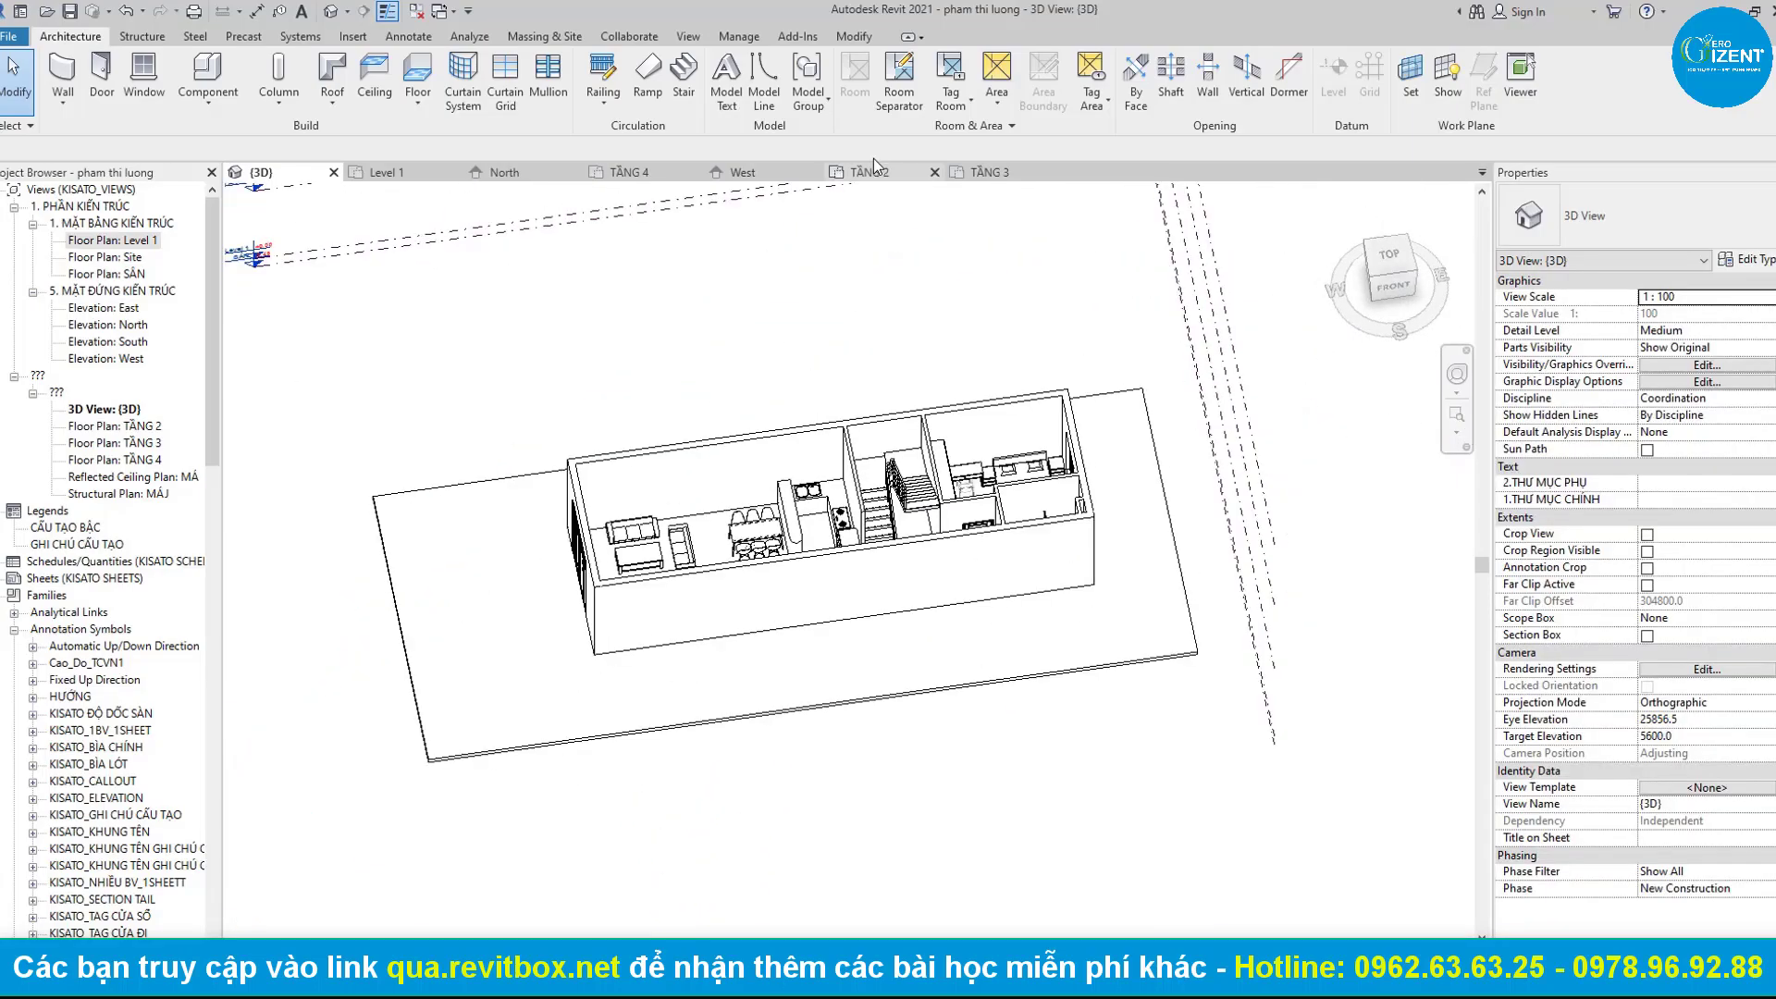
Open the TẦNG 2 floor plan and bring the imported t2.dwg drawing to the foreground.
click(869, 172)
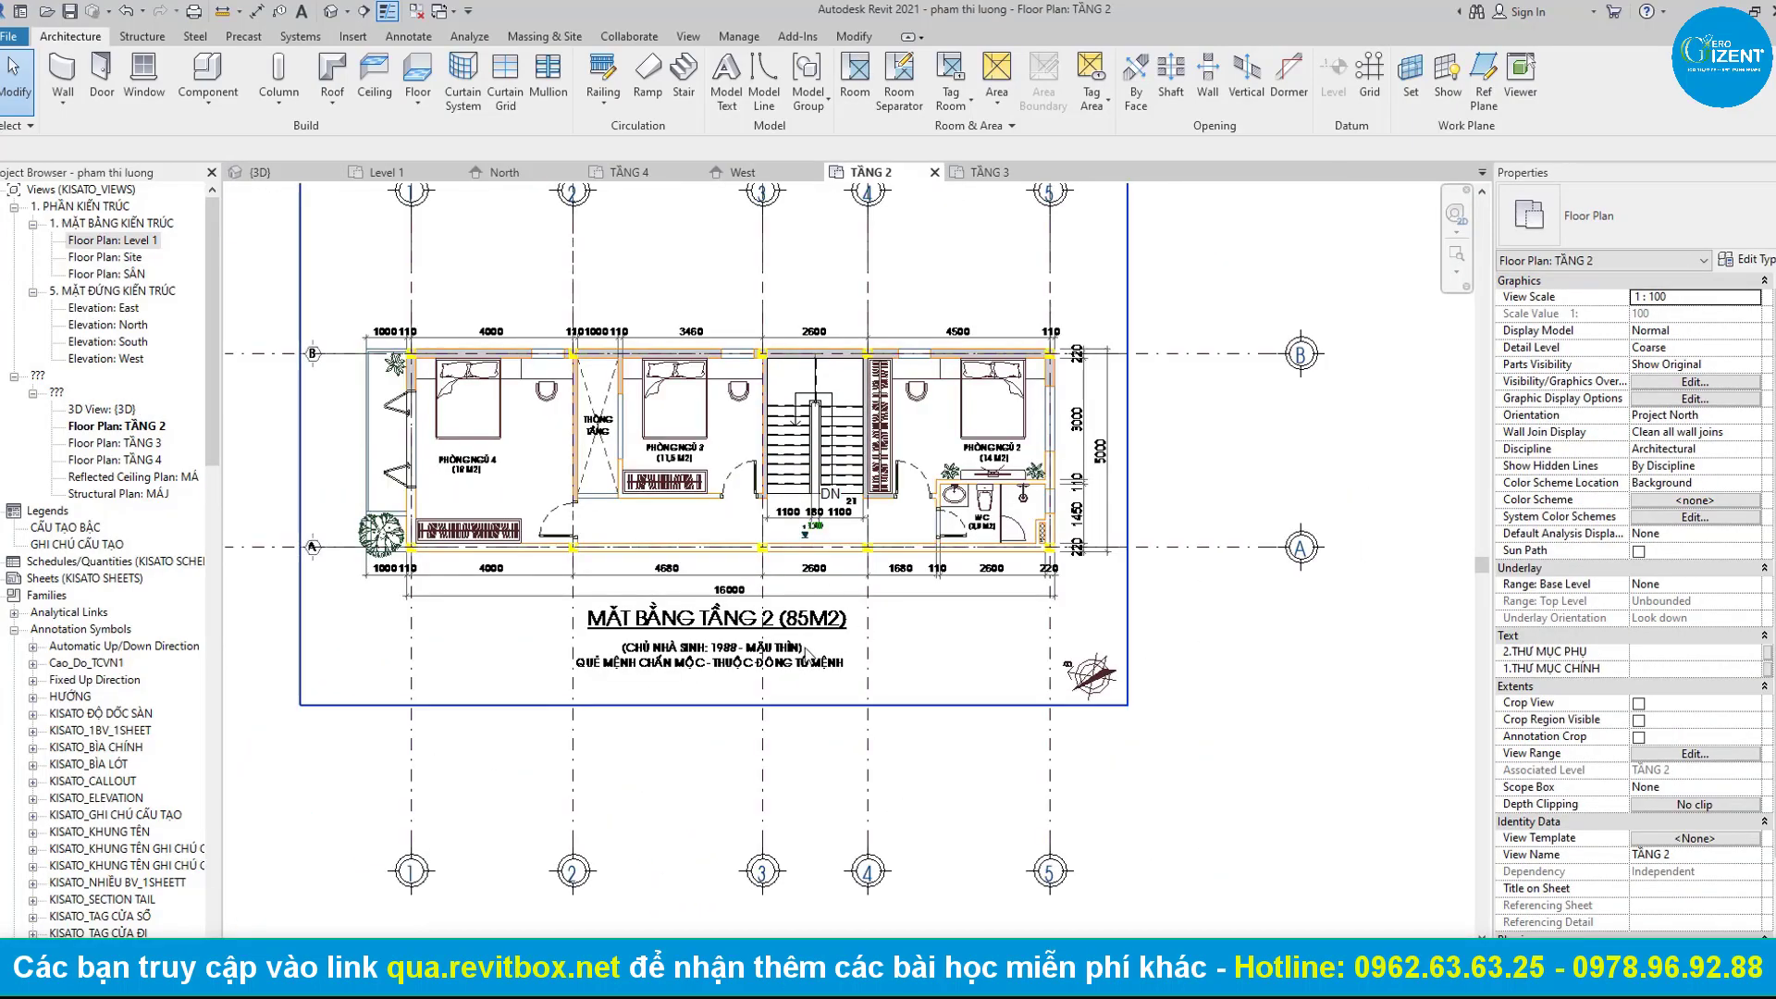
click(807, 654)
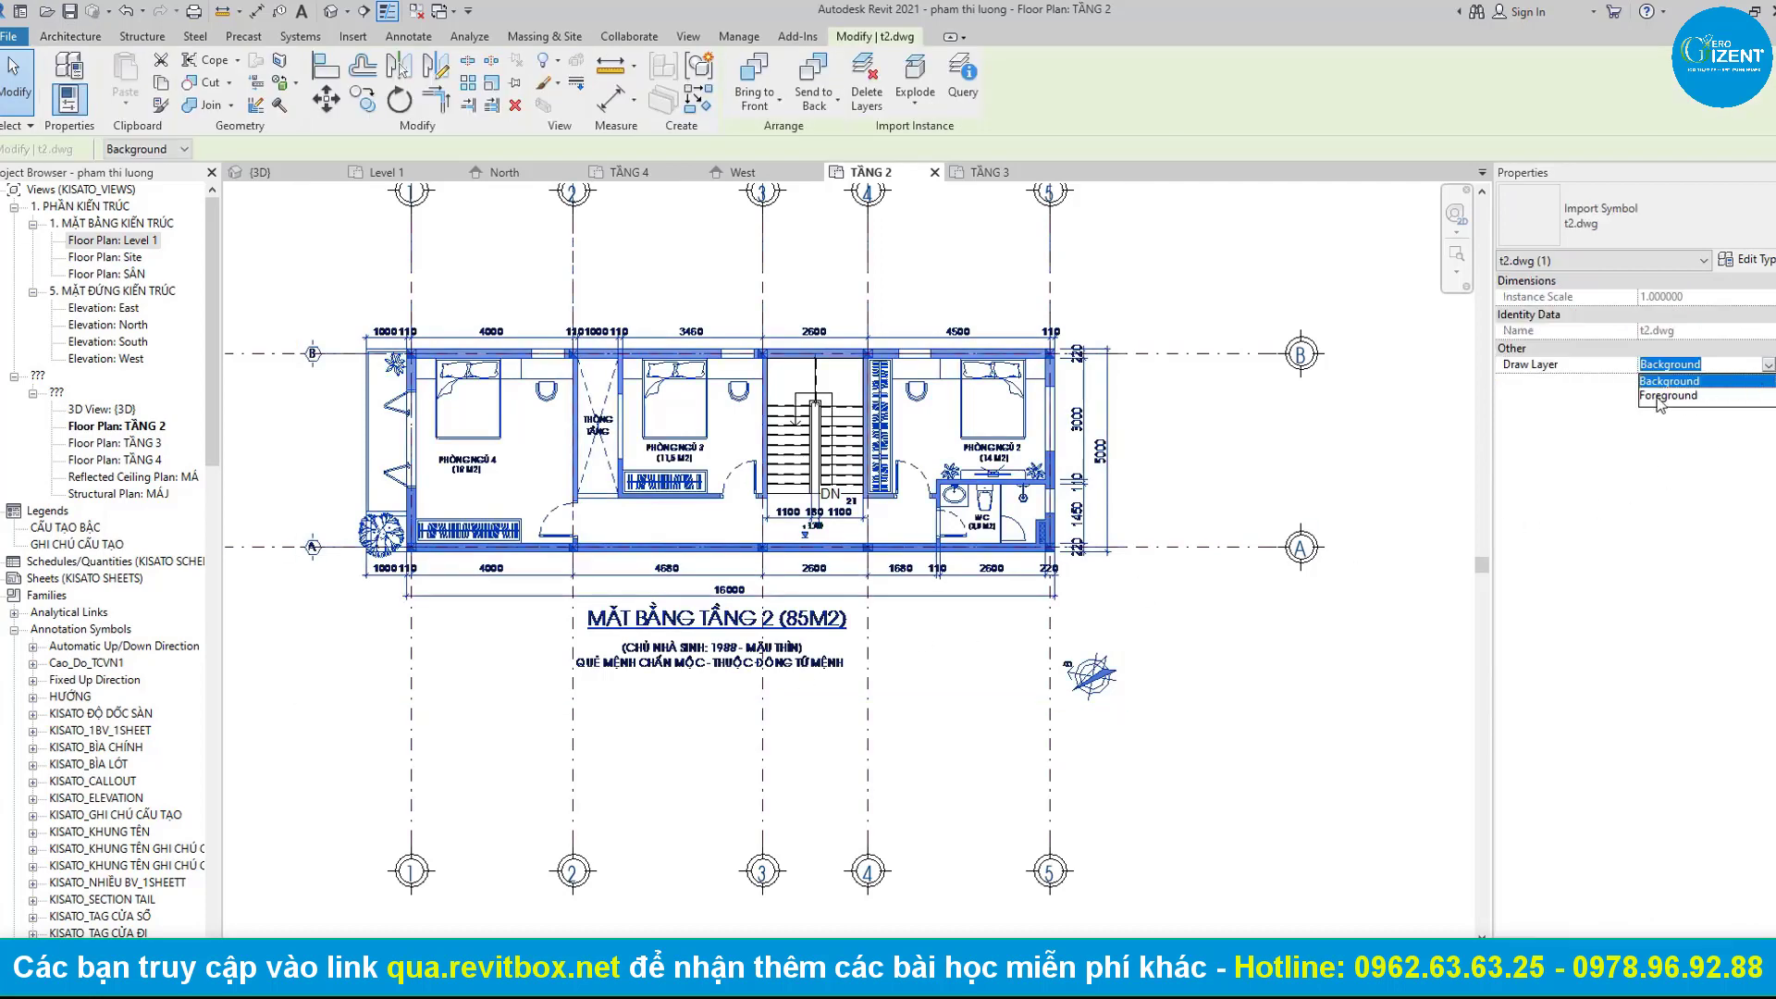
key(Escape)
middle_drag(639, 486, 757, 527)
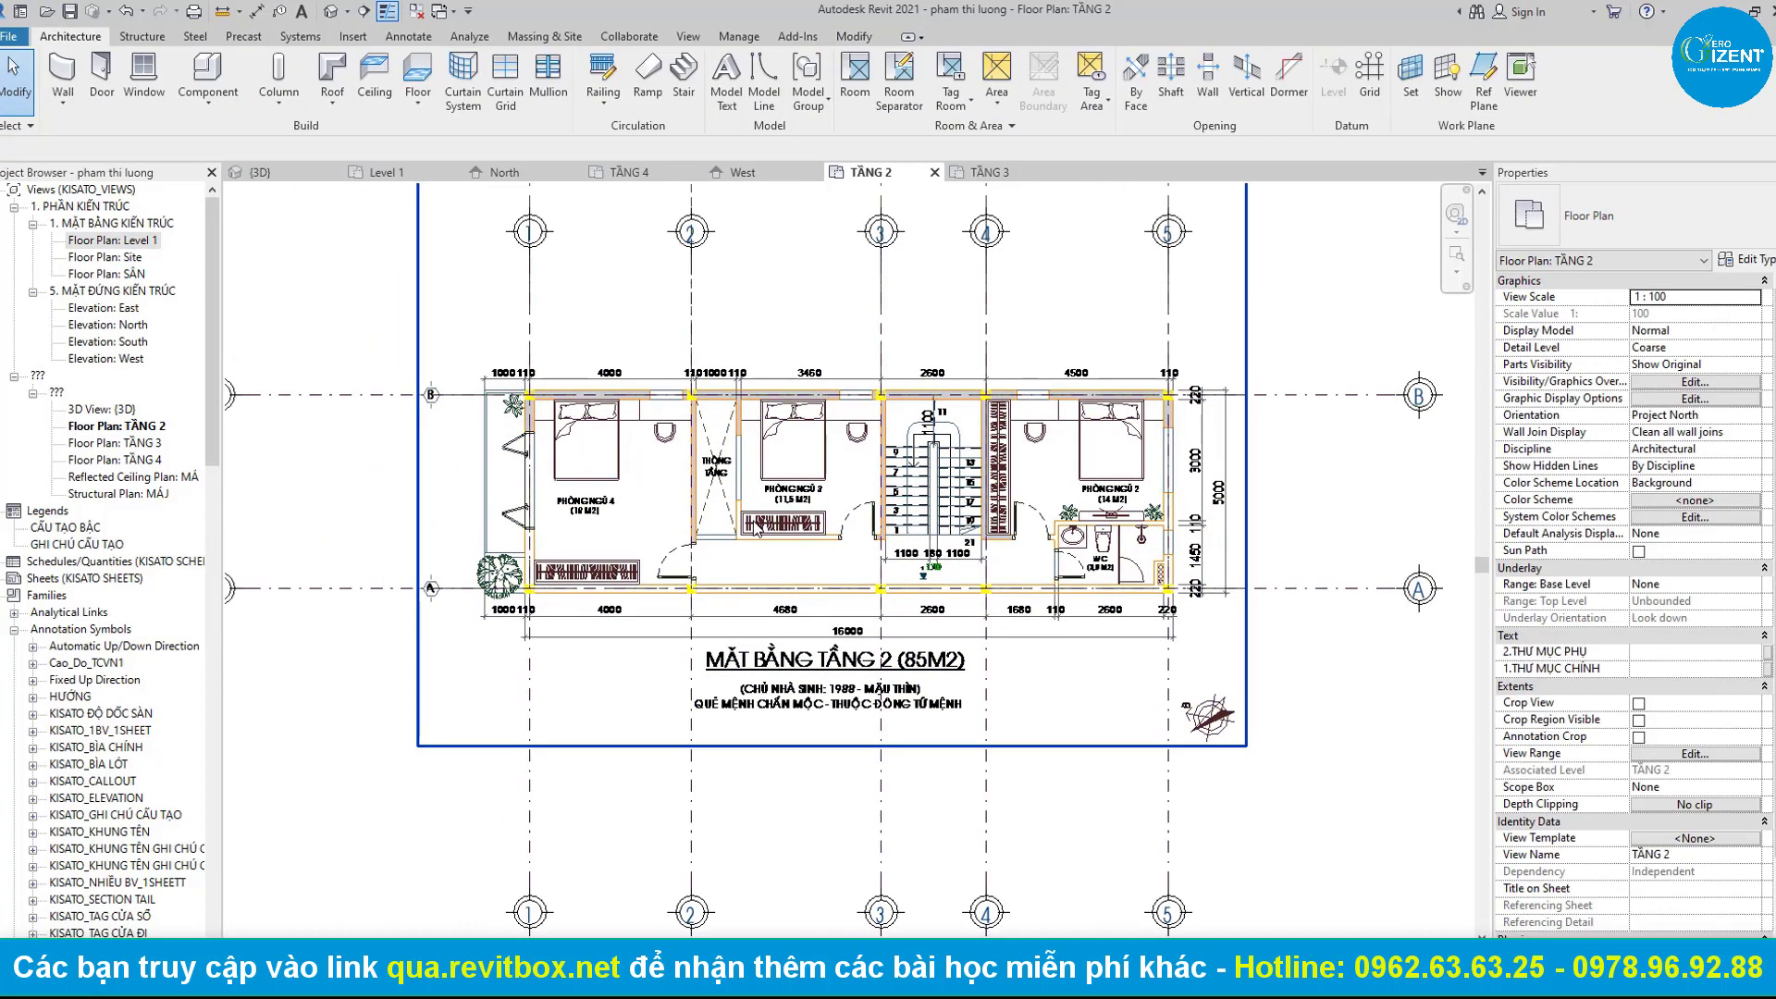
Start a floor sketch with SB, cancel it, then start the floor tool again.
key(s)
key(b)
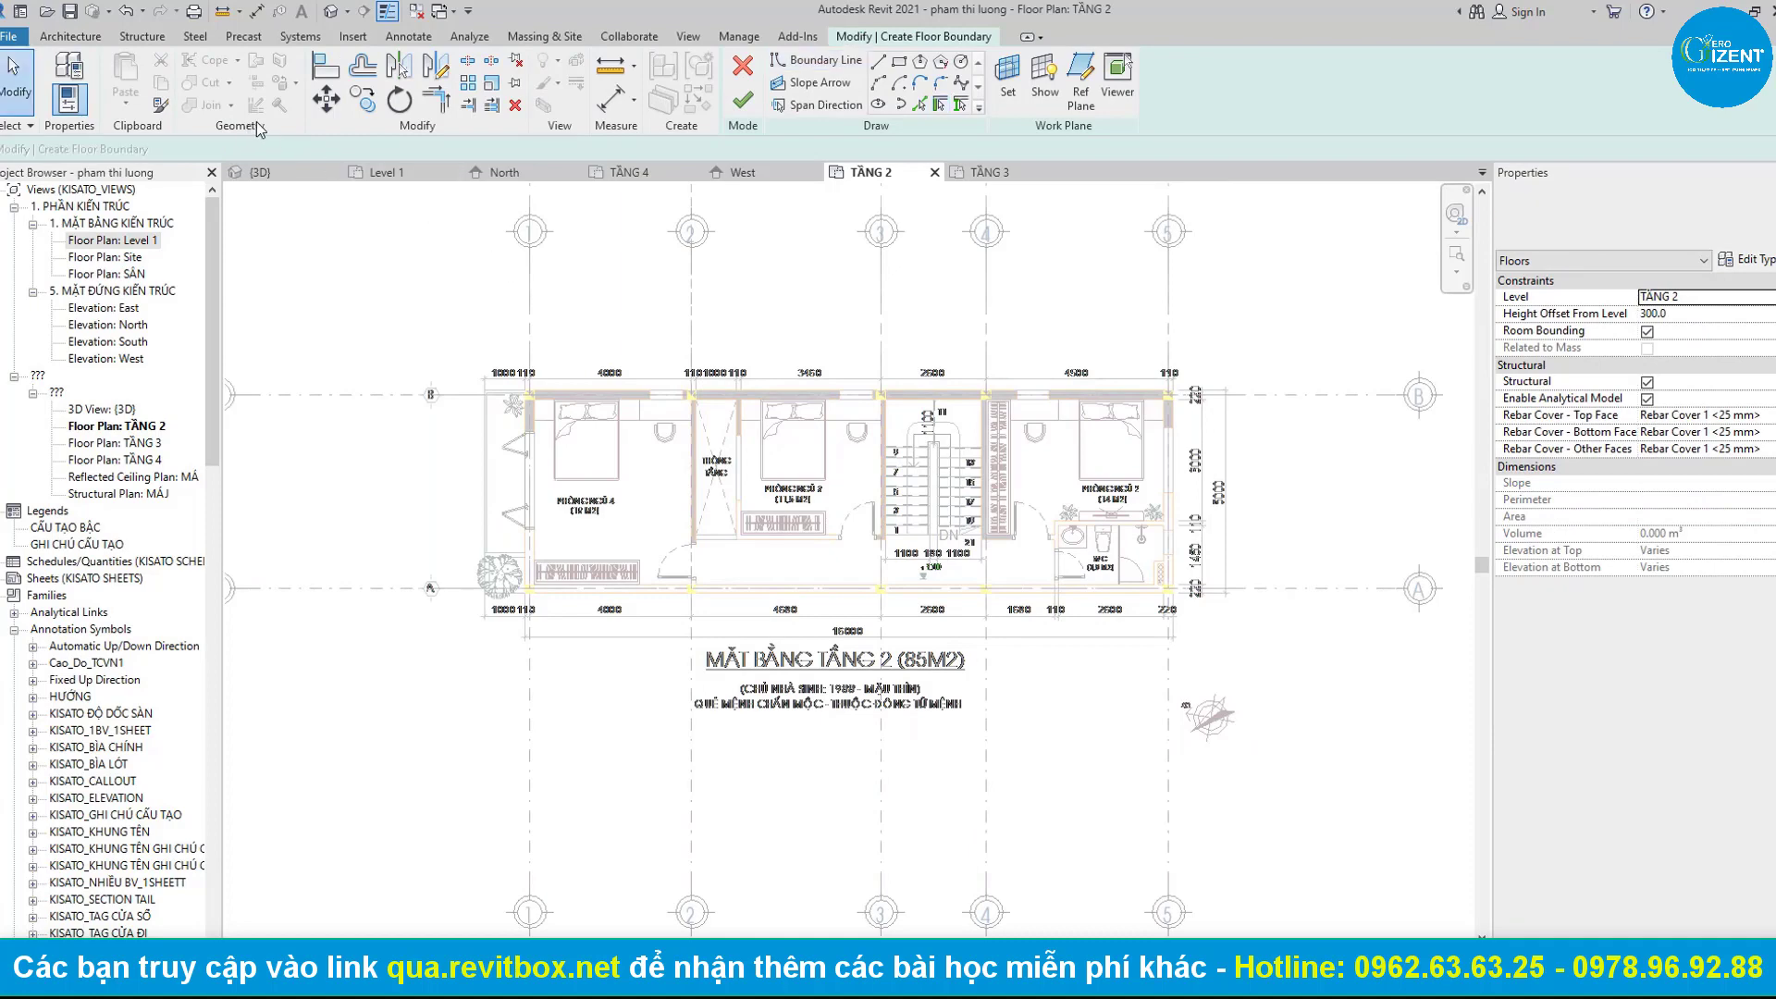
click(71, 37)
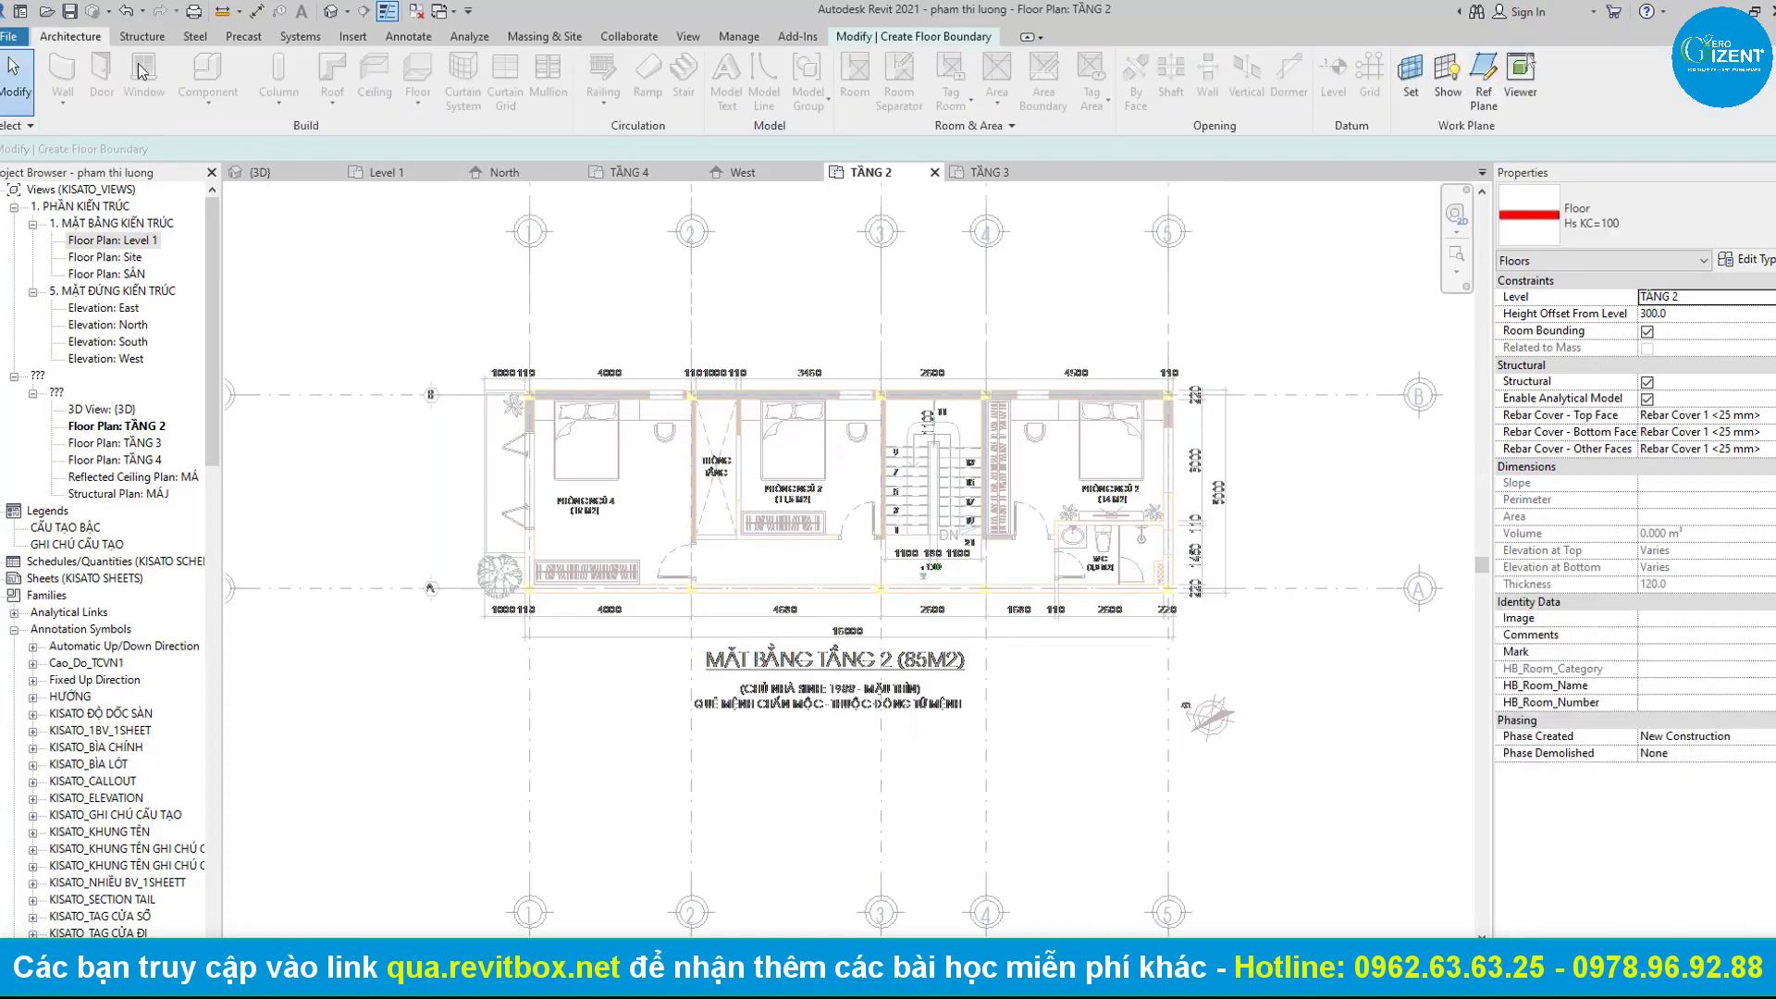
key(Escape)
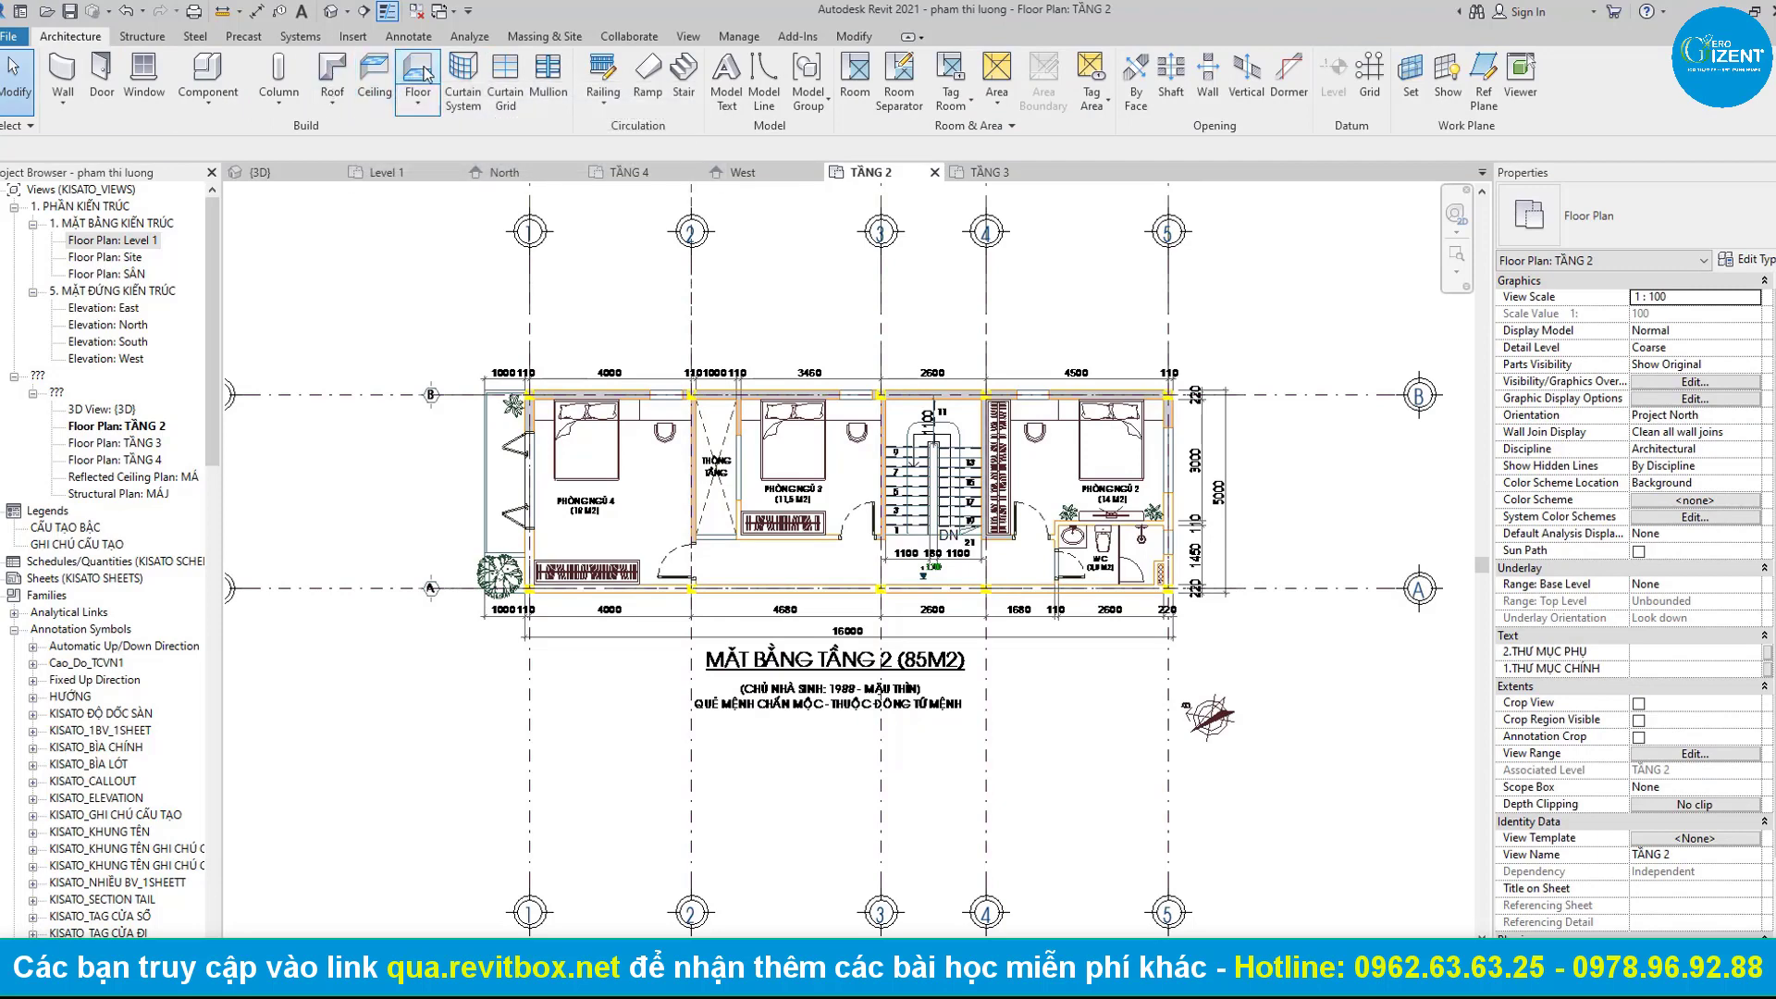
click(418, 74)
Choose the Hs KC=100 floor type and draw its boundary rectangle from grid B to grid A.
click(1700, 212)
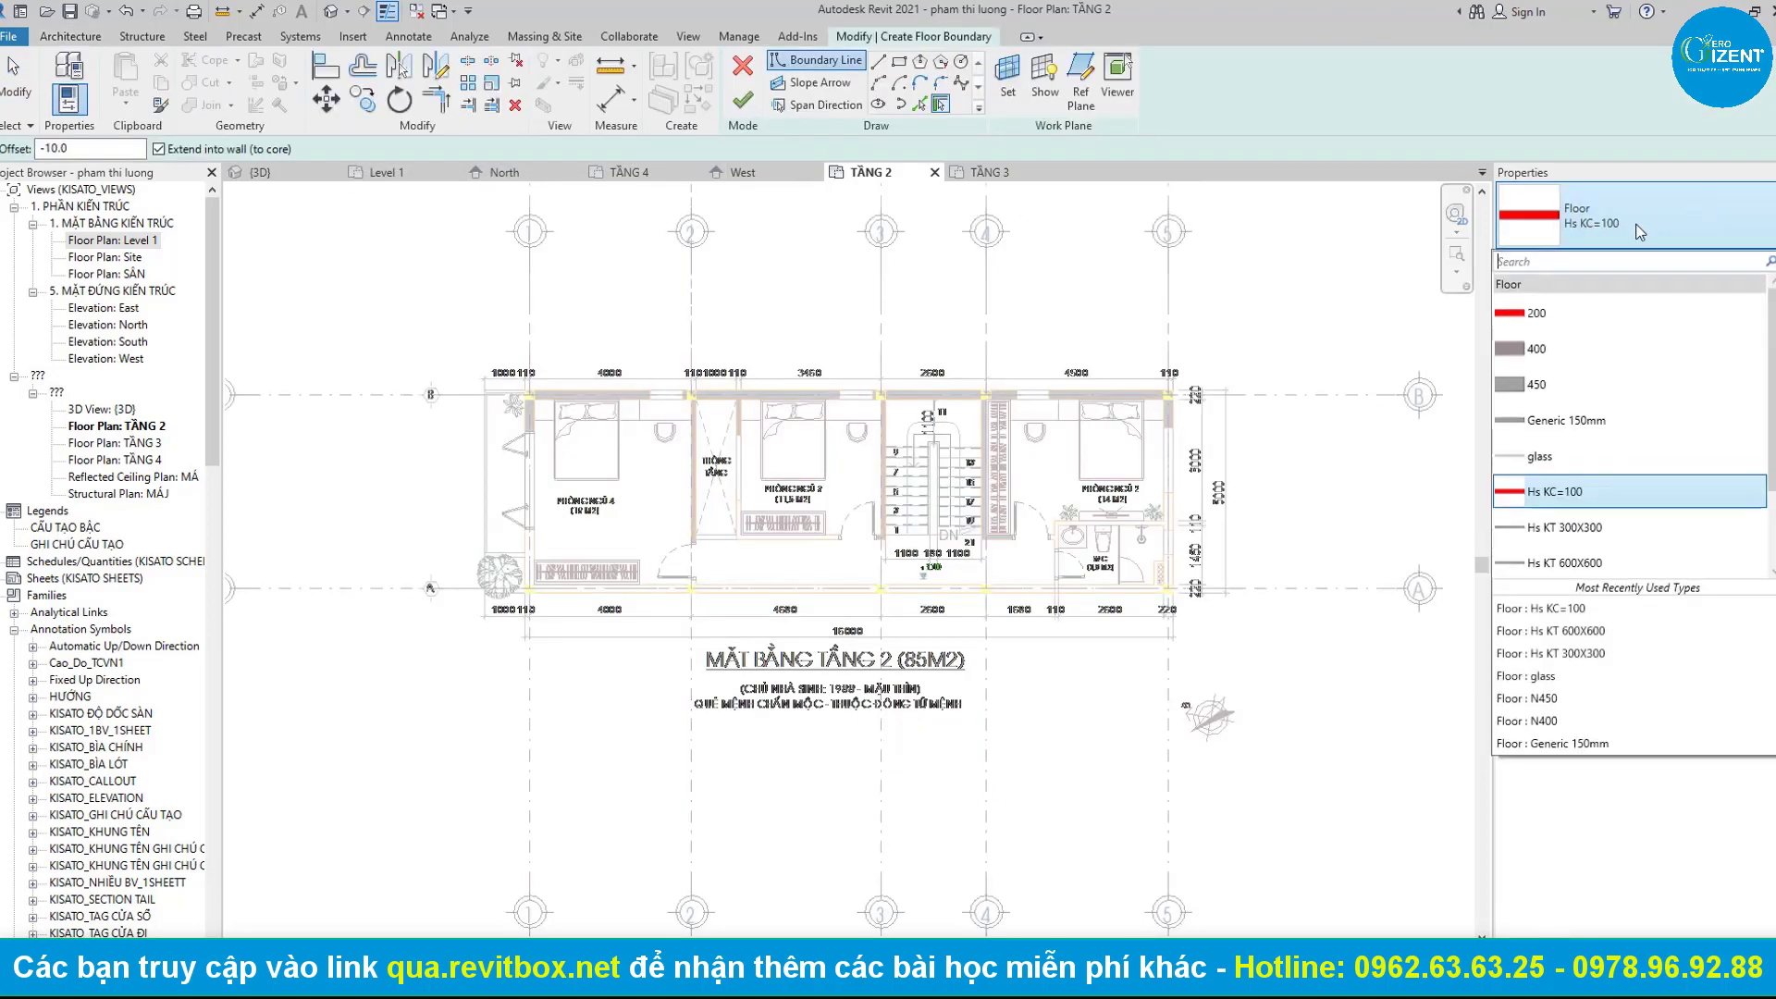
click(1591, 490)
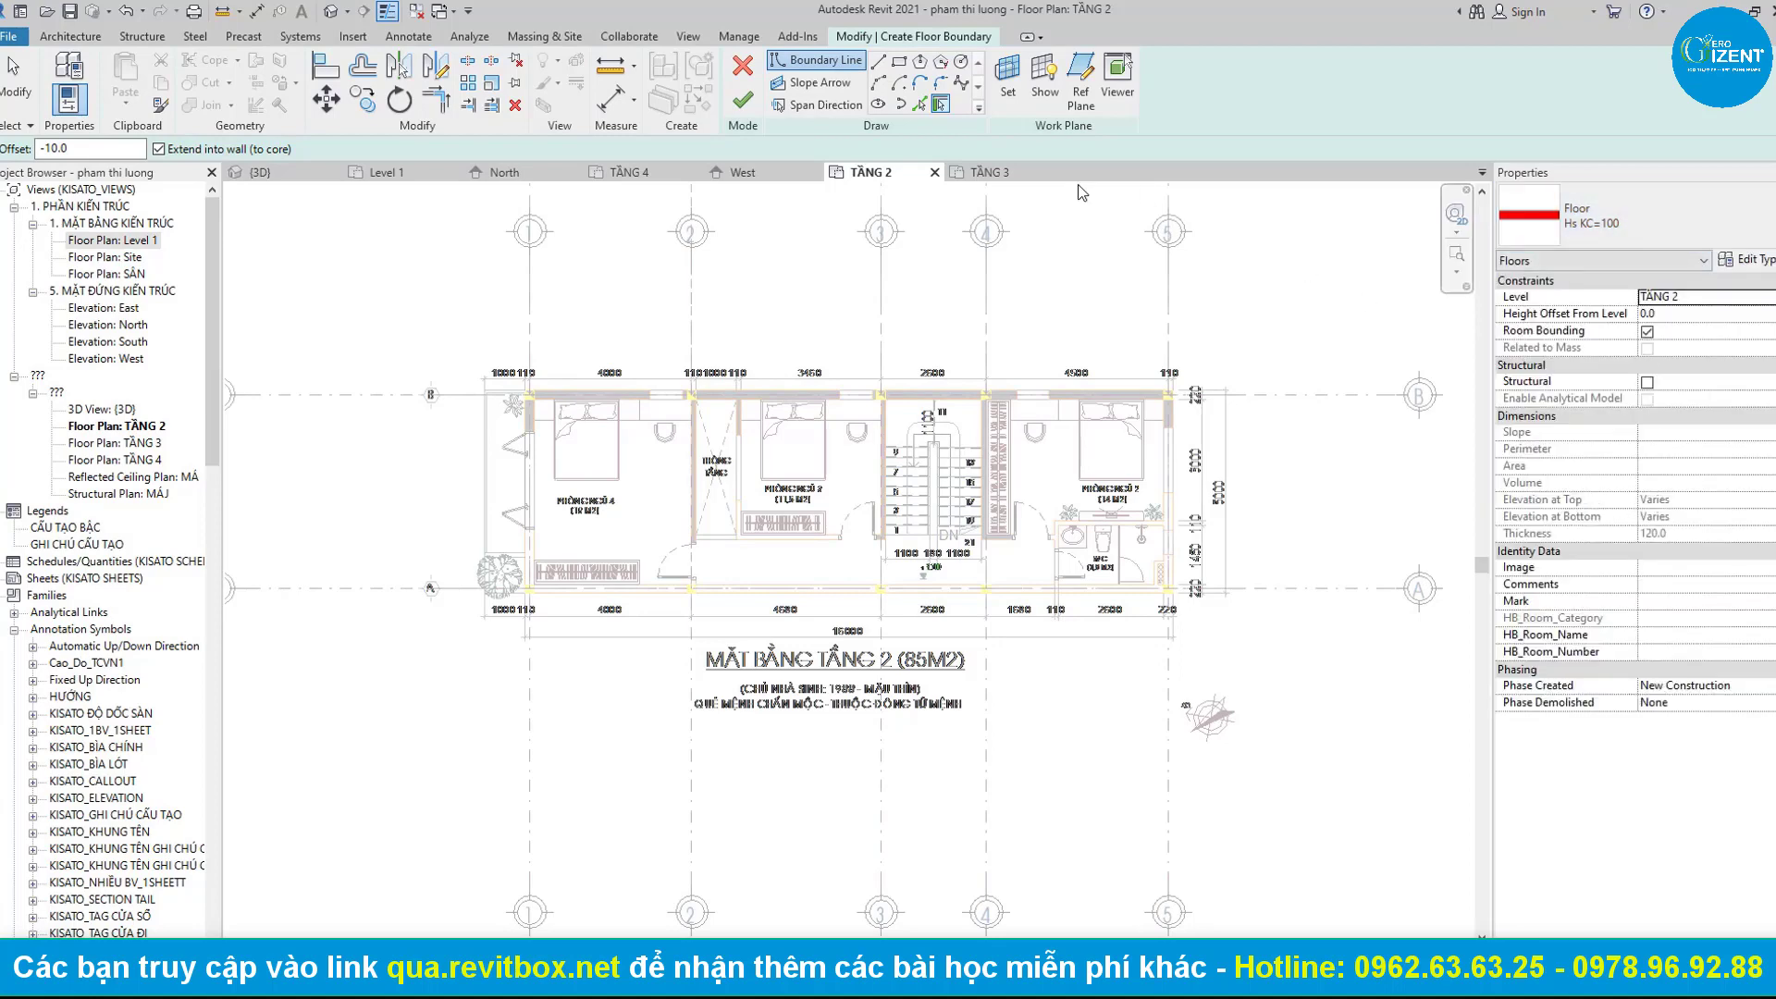
scroll(549, 407, up, 2)
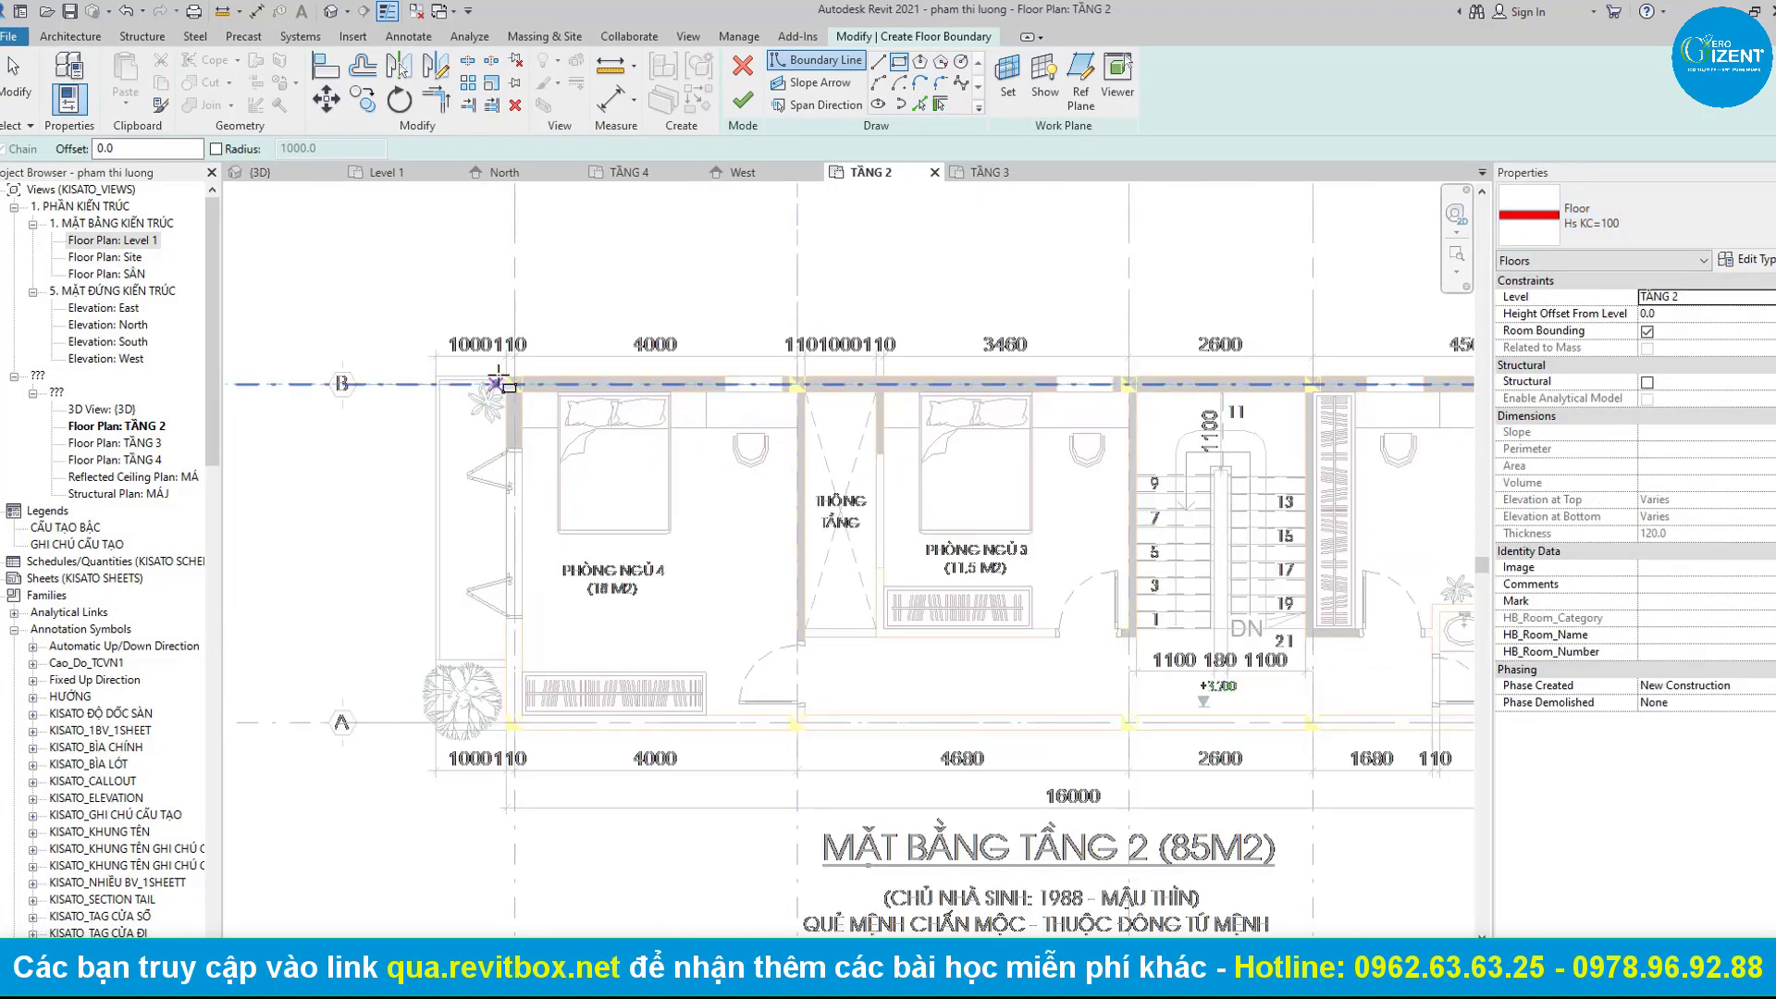
click(506, 376)
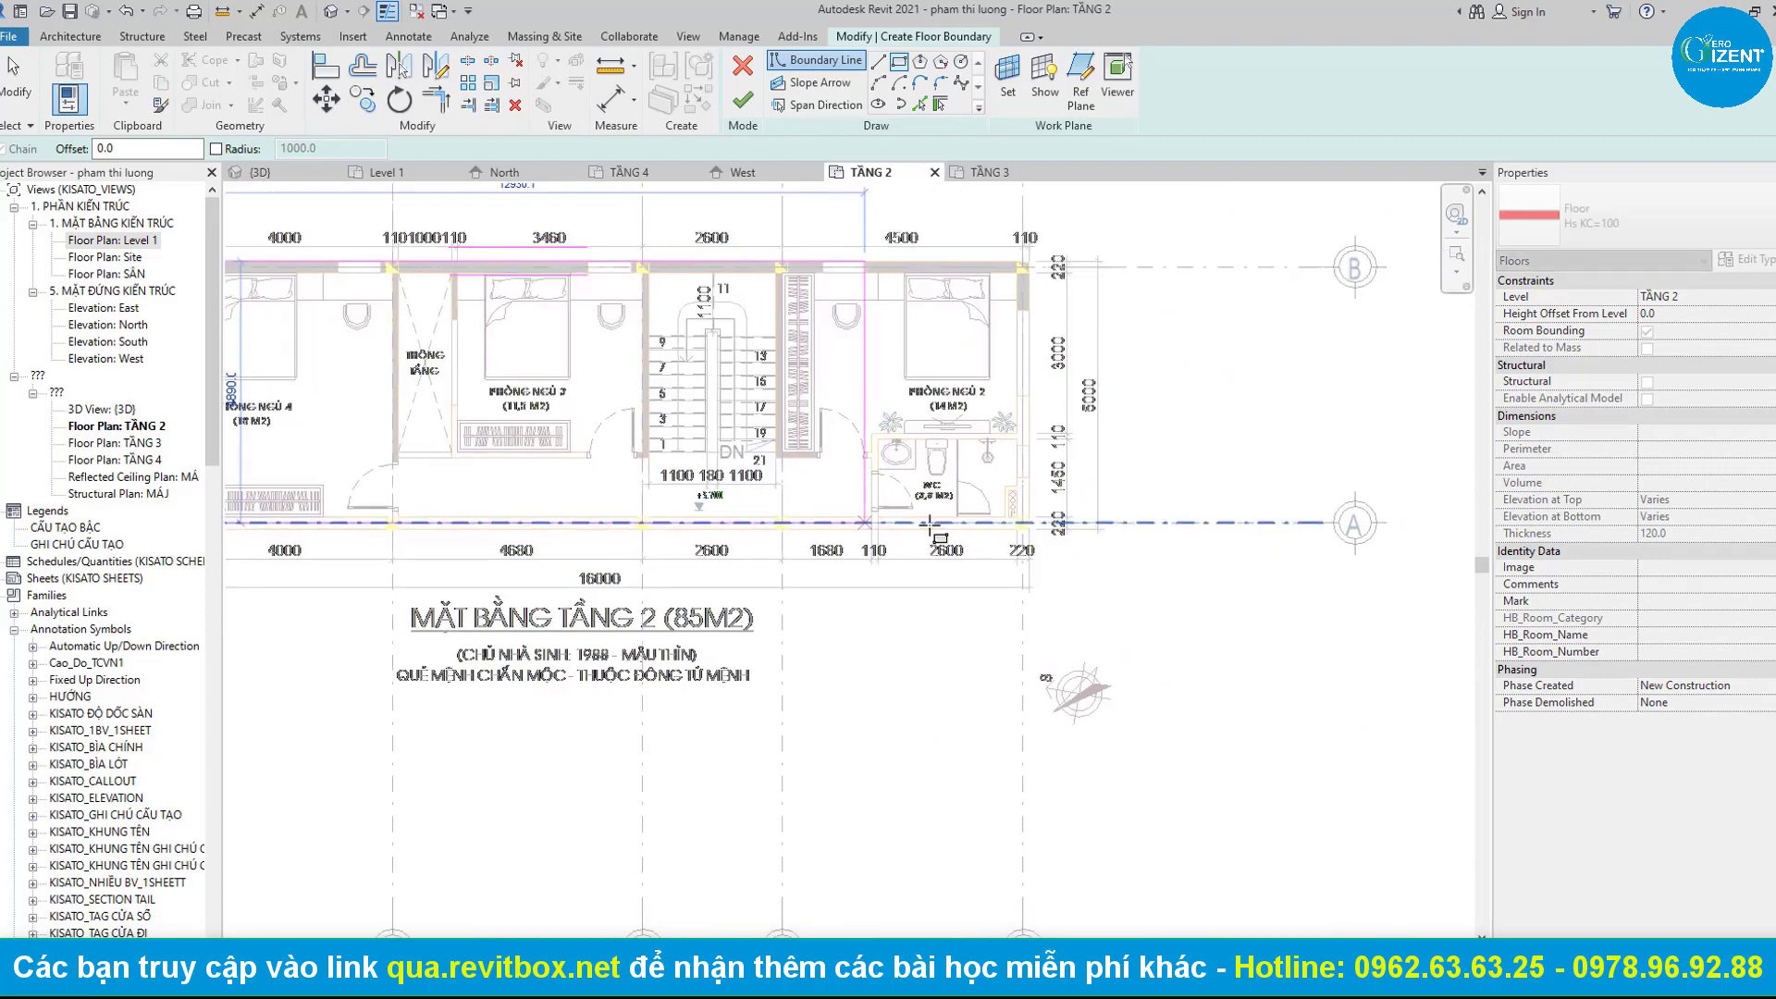
click(1034, 526)
Finish the floor sketch and answer the wall-attachment prompt.
scroll(804, 490, down, 2)
scroll(703, 396, up, 2)
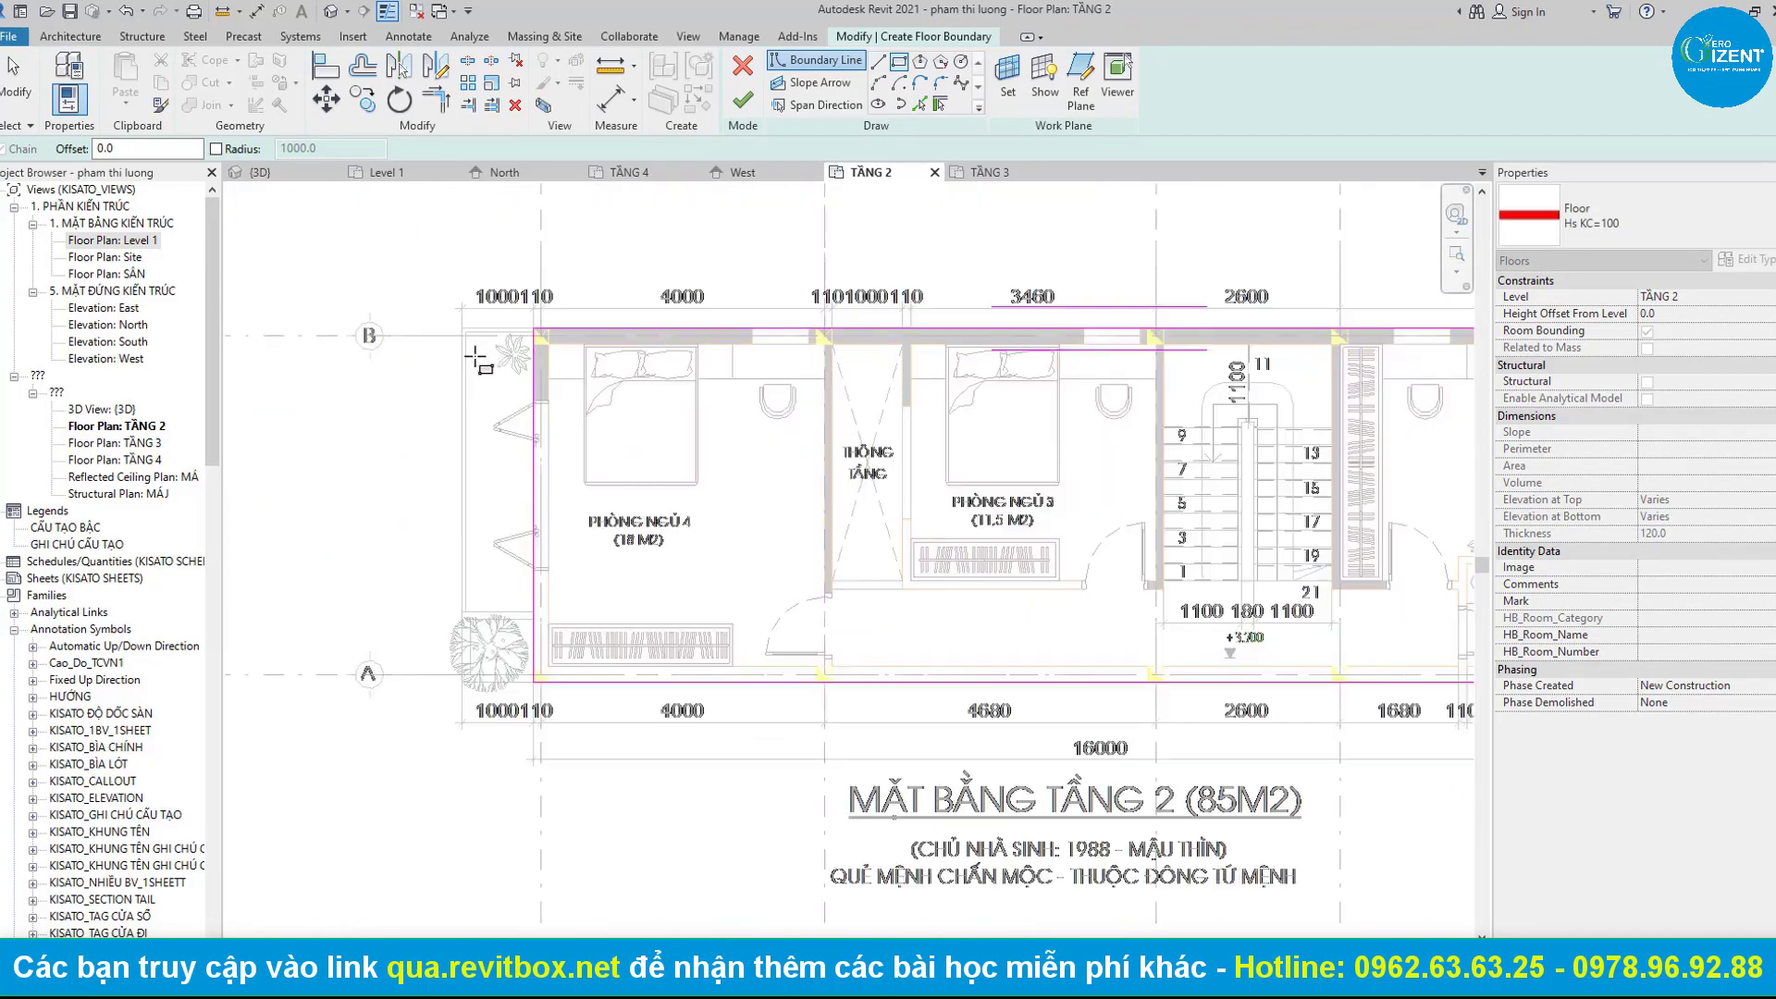
scroll(703, 396, up, 1)
key(Escape)
scroll(703, 395, down, 3)
middle_drag(778, 277, 728, 278)
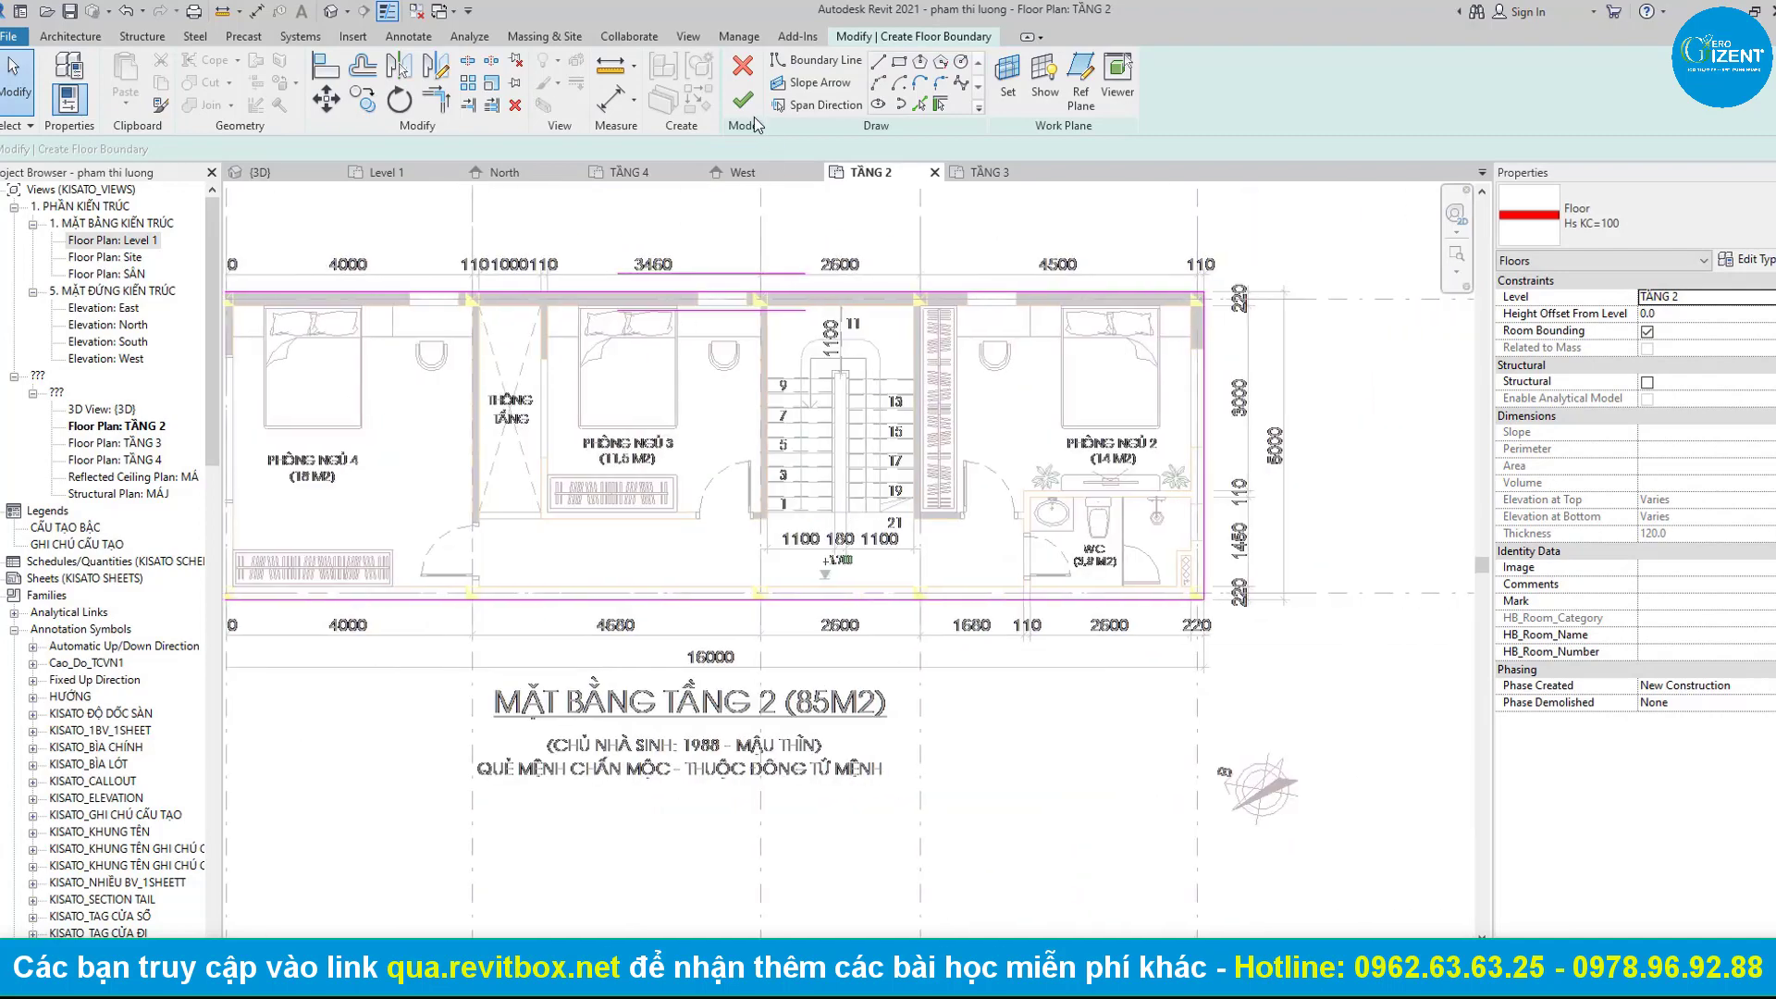
click(743, 100)
click(1042, 521)
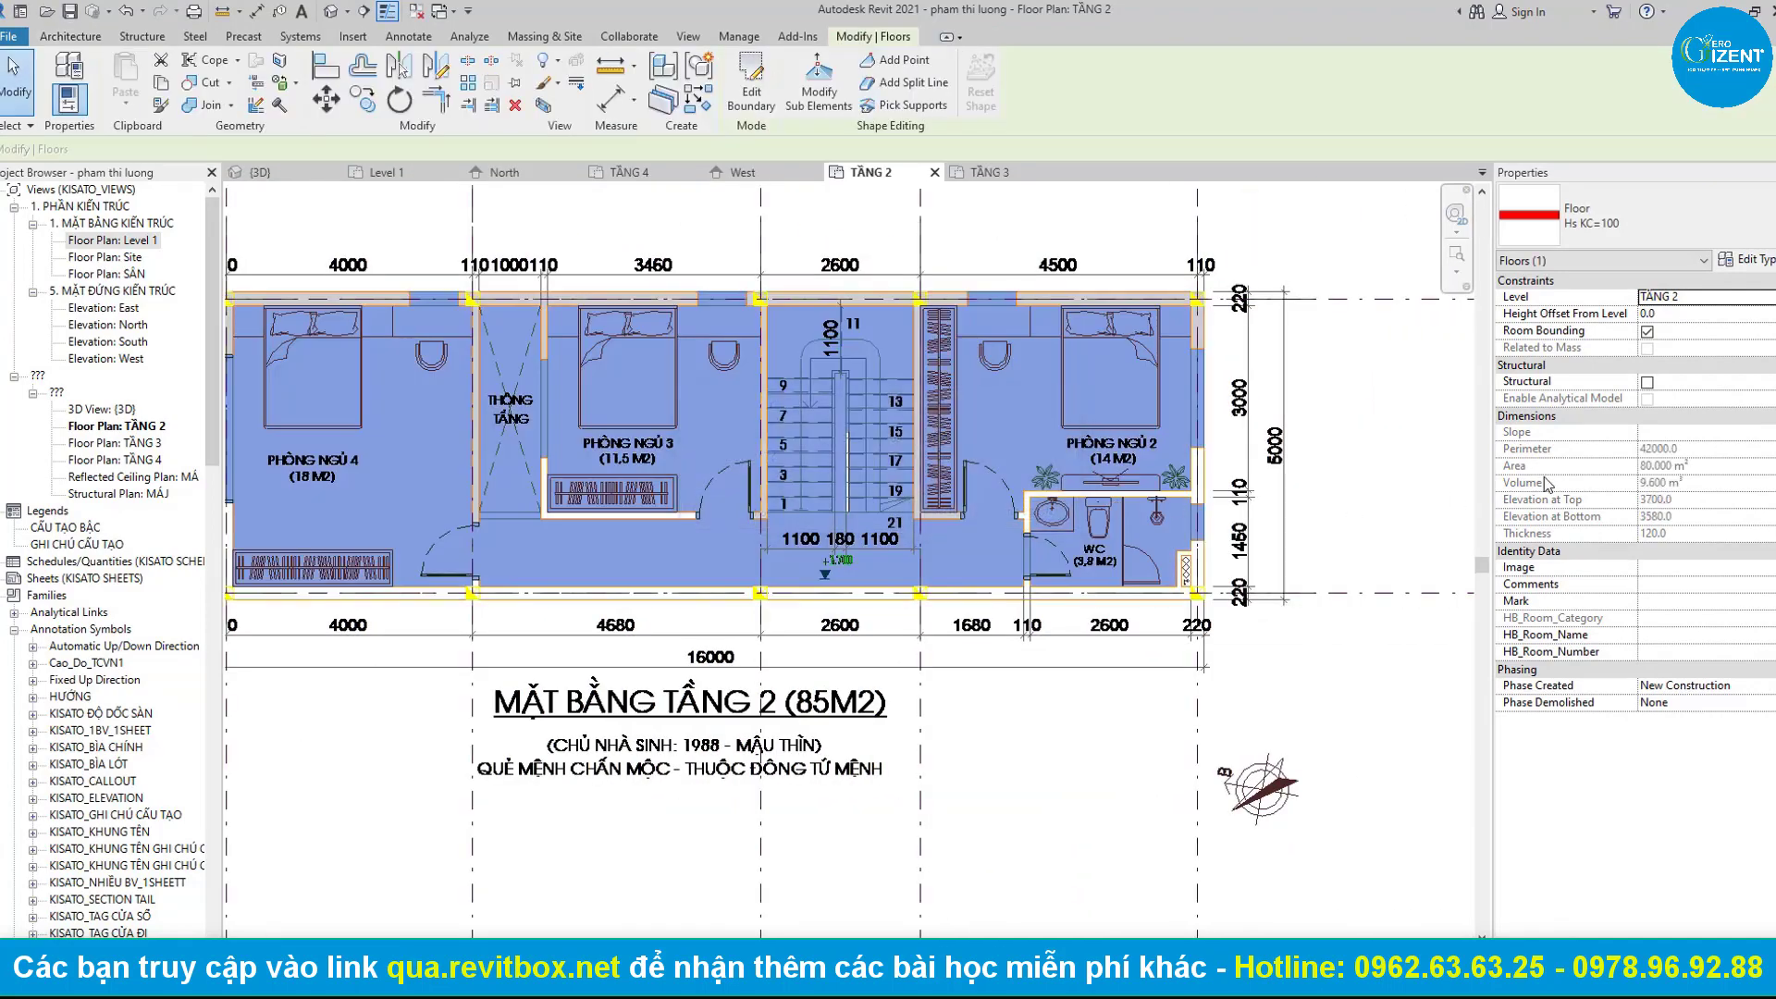
key(Escape)
mouse_move(622, 393)
middle_down()
mouse_move(717, 423)
mouse_move(545, 354)
middle_up()
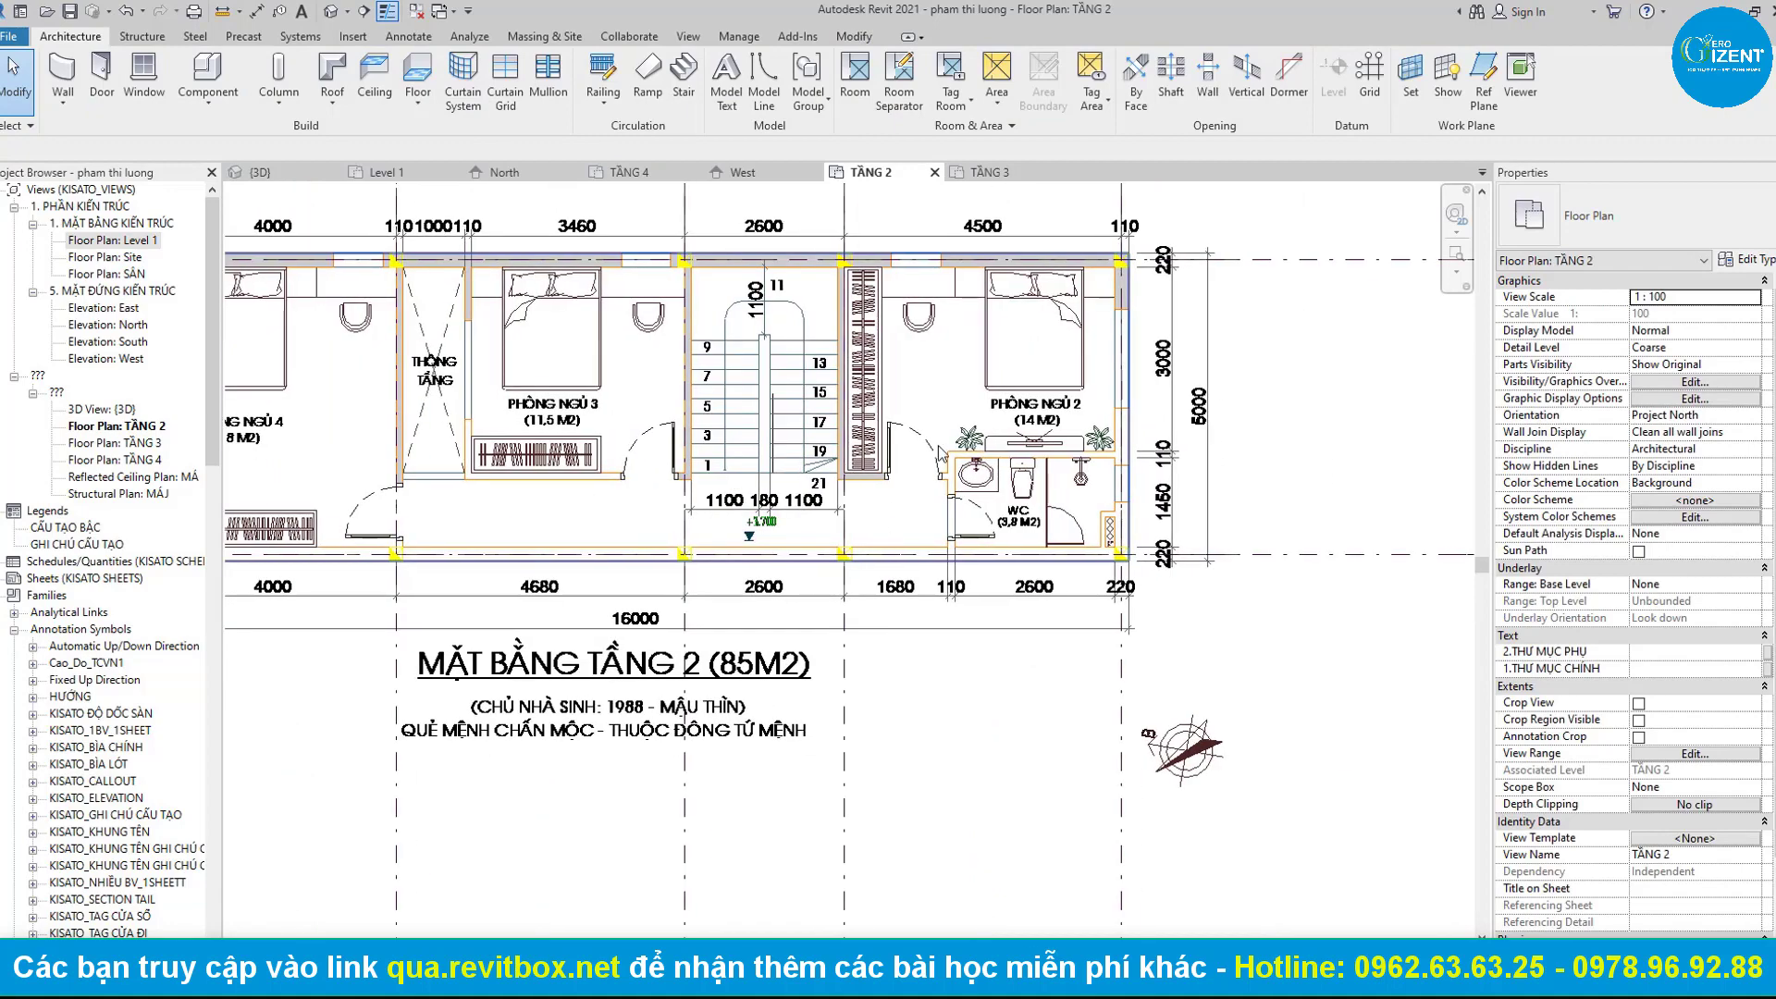
Outline a shaft around the TẦNG 2 stair, set its top to TẦNG 3, and finish it.
click(1172, 69)
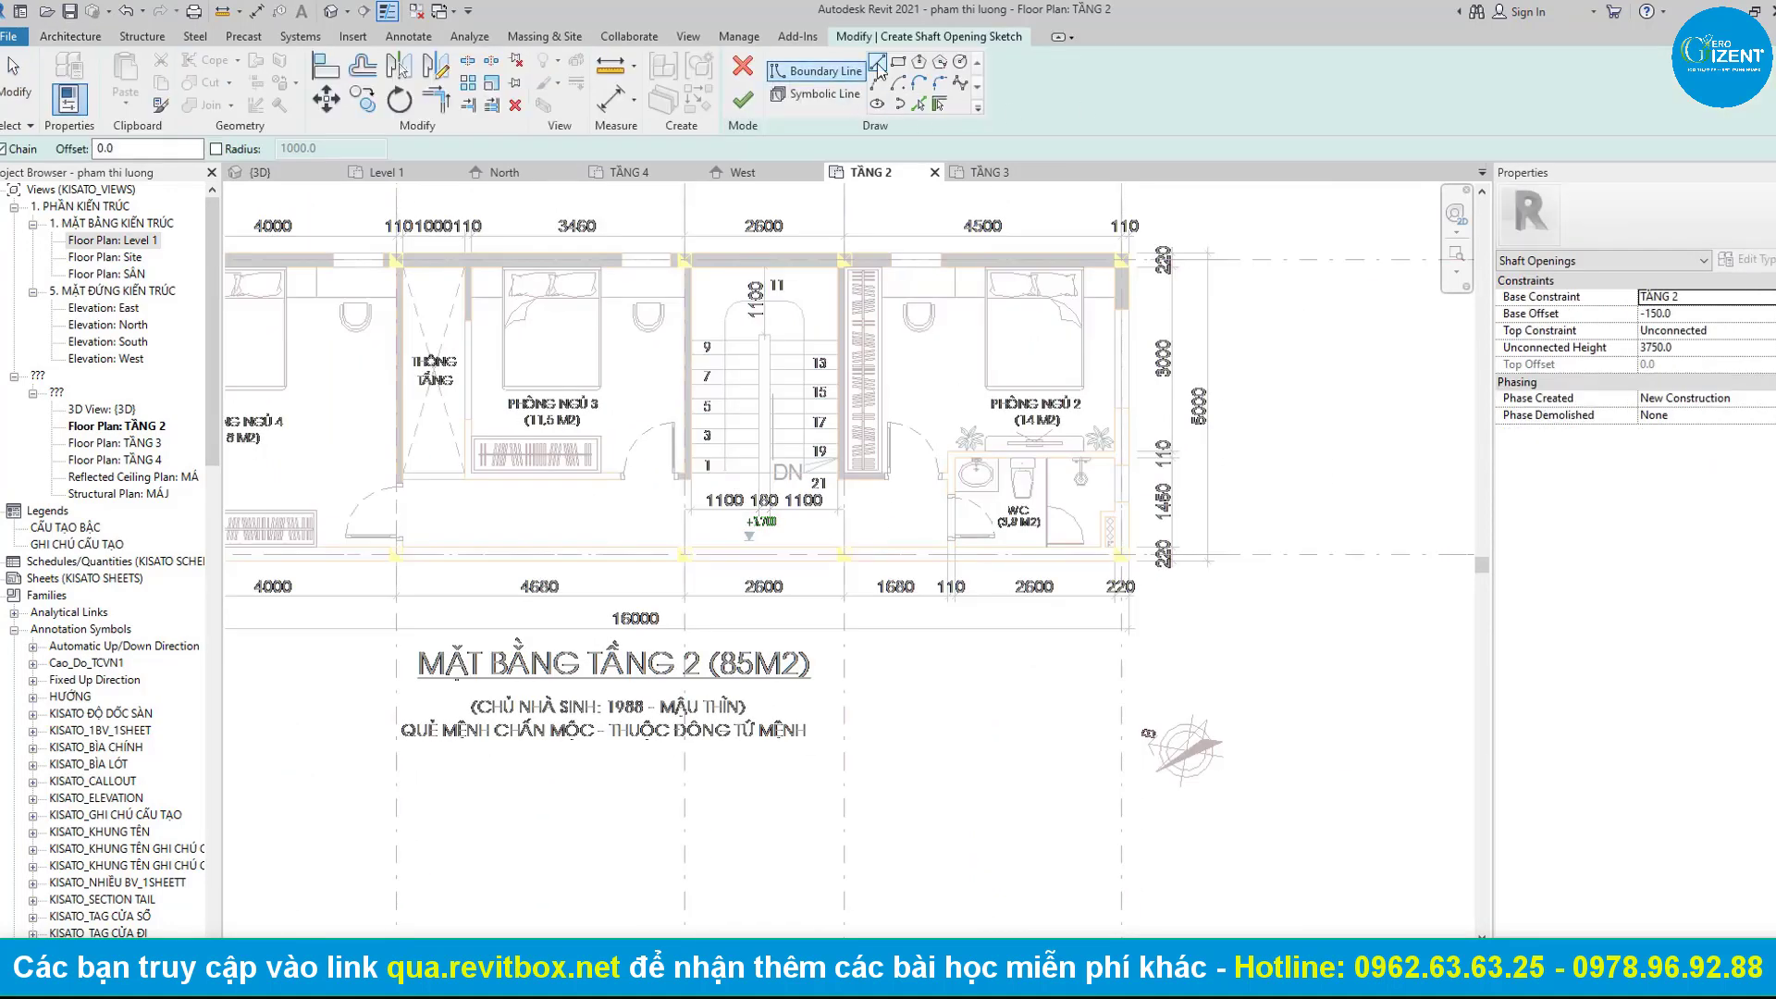
scroll(768, 265, up, 3)
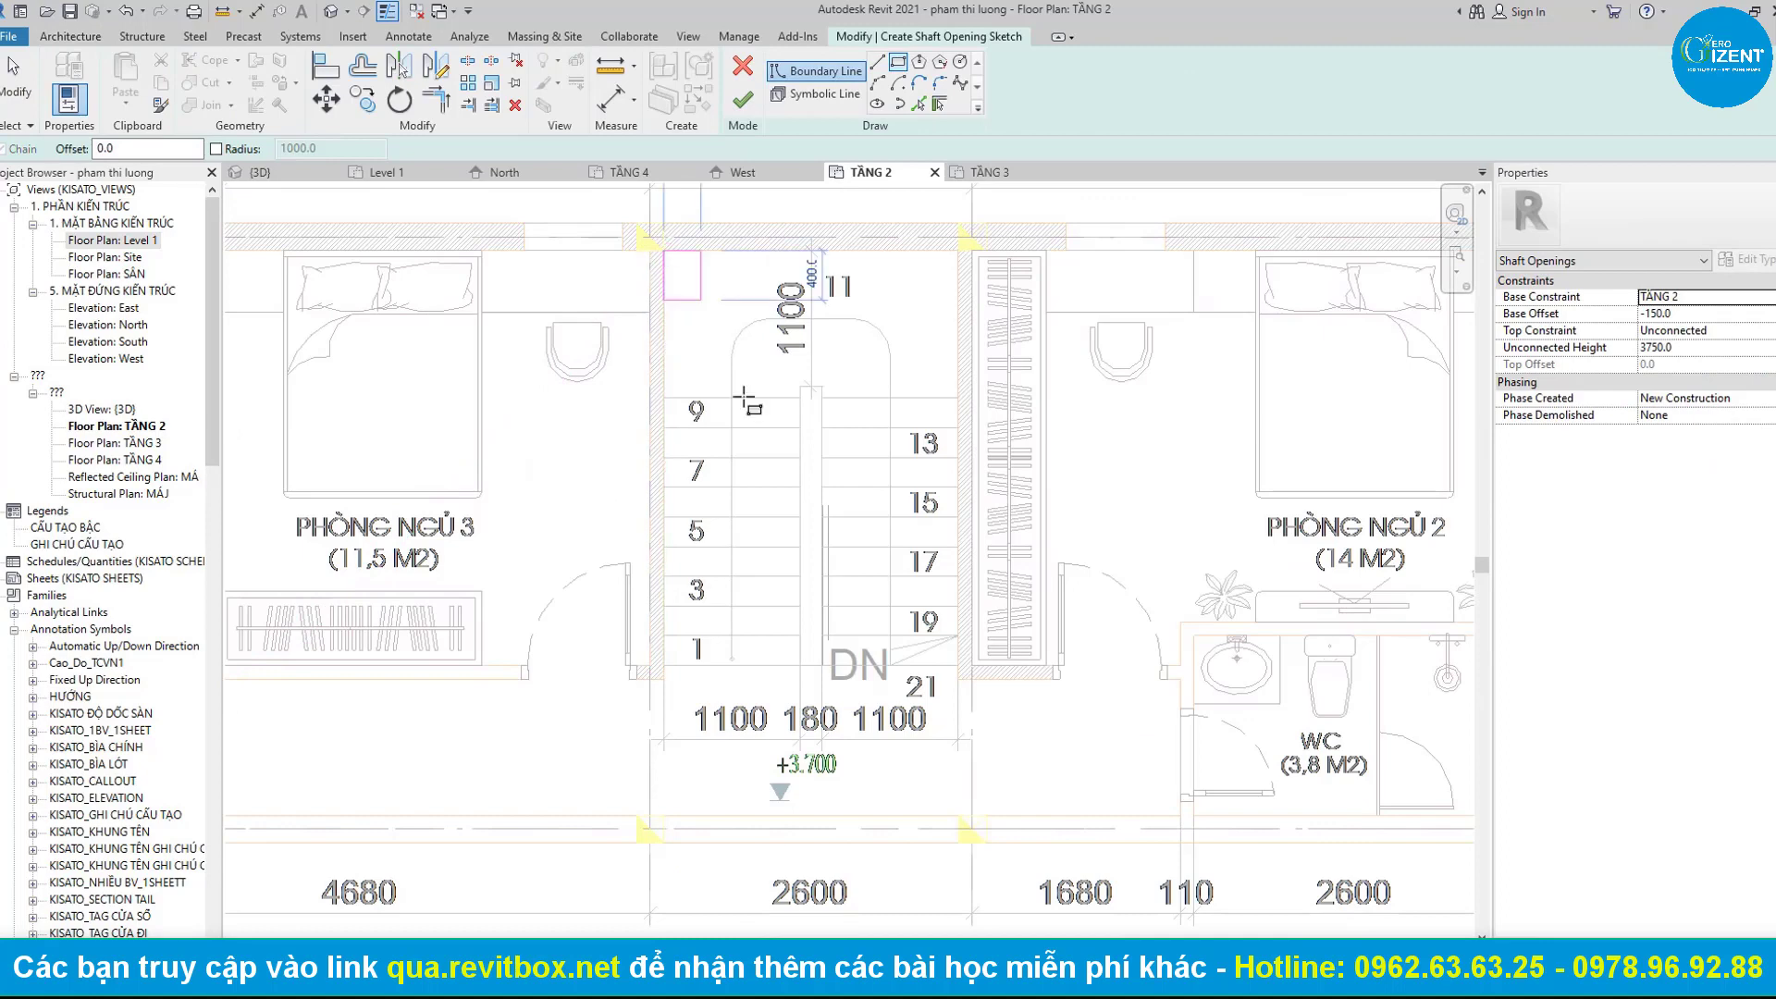
scroll(745, 400, down, 1)
scroll(936, 463, up, 2)
click(917, 559)
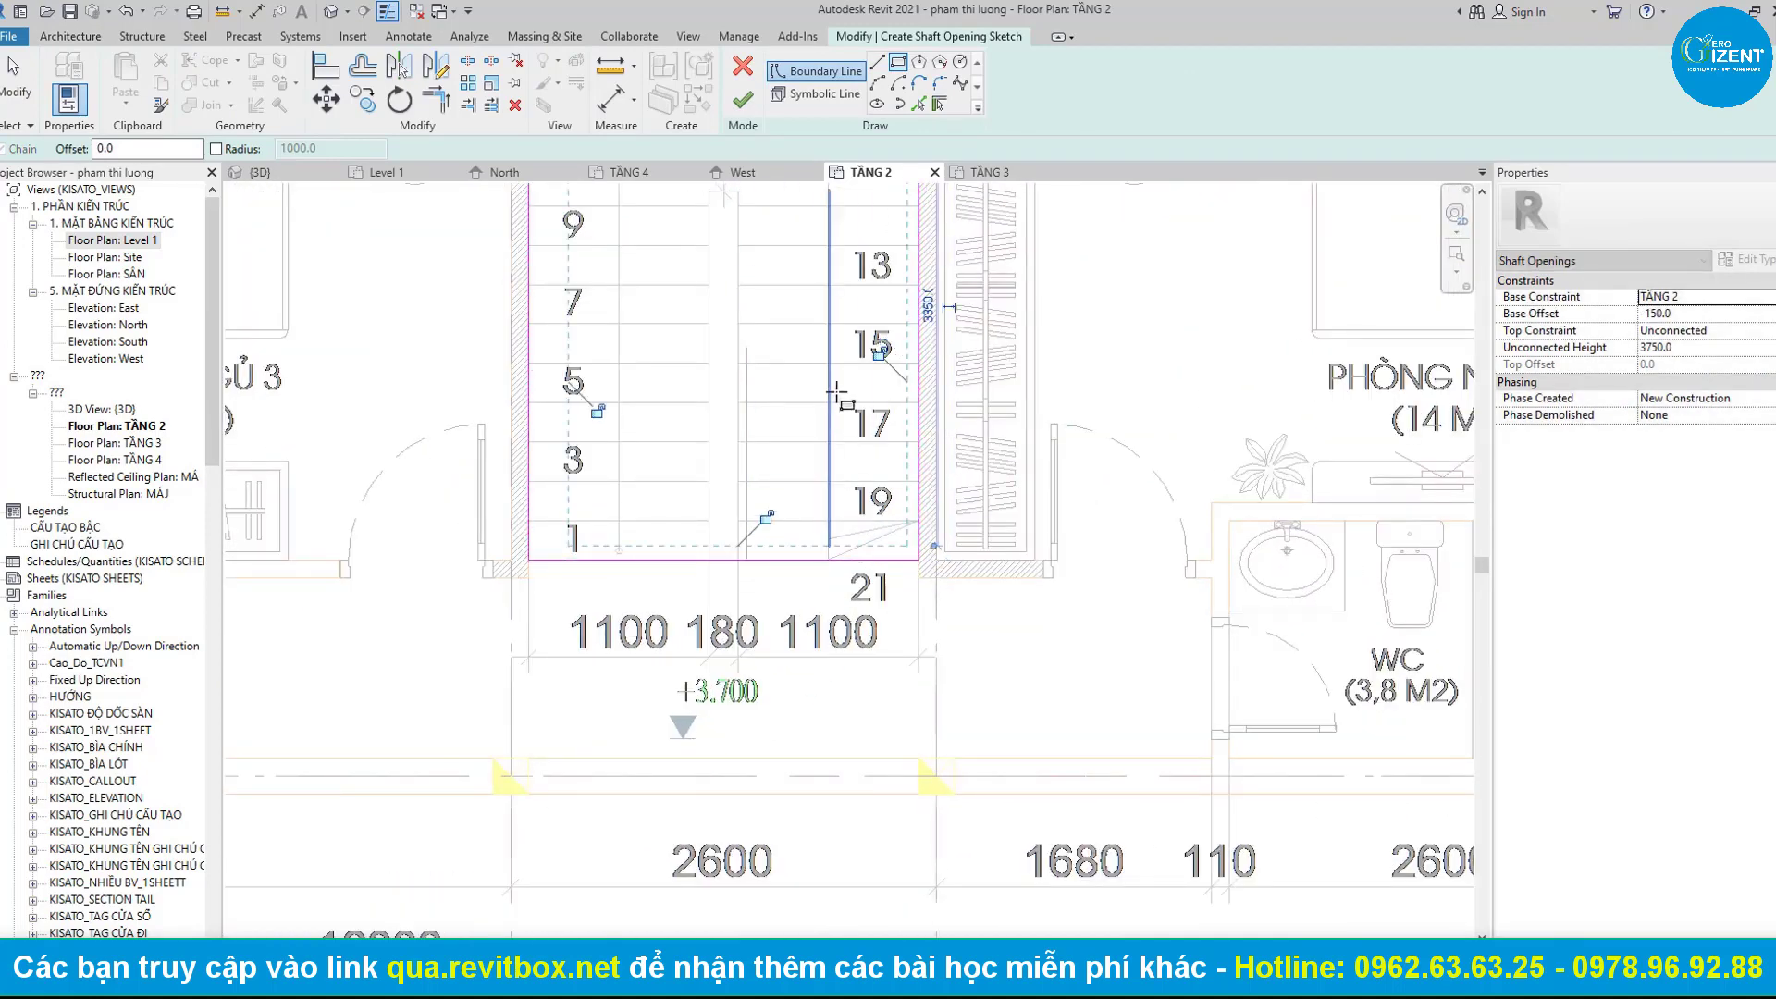
scroll(836, 393, down, 2)
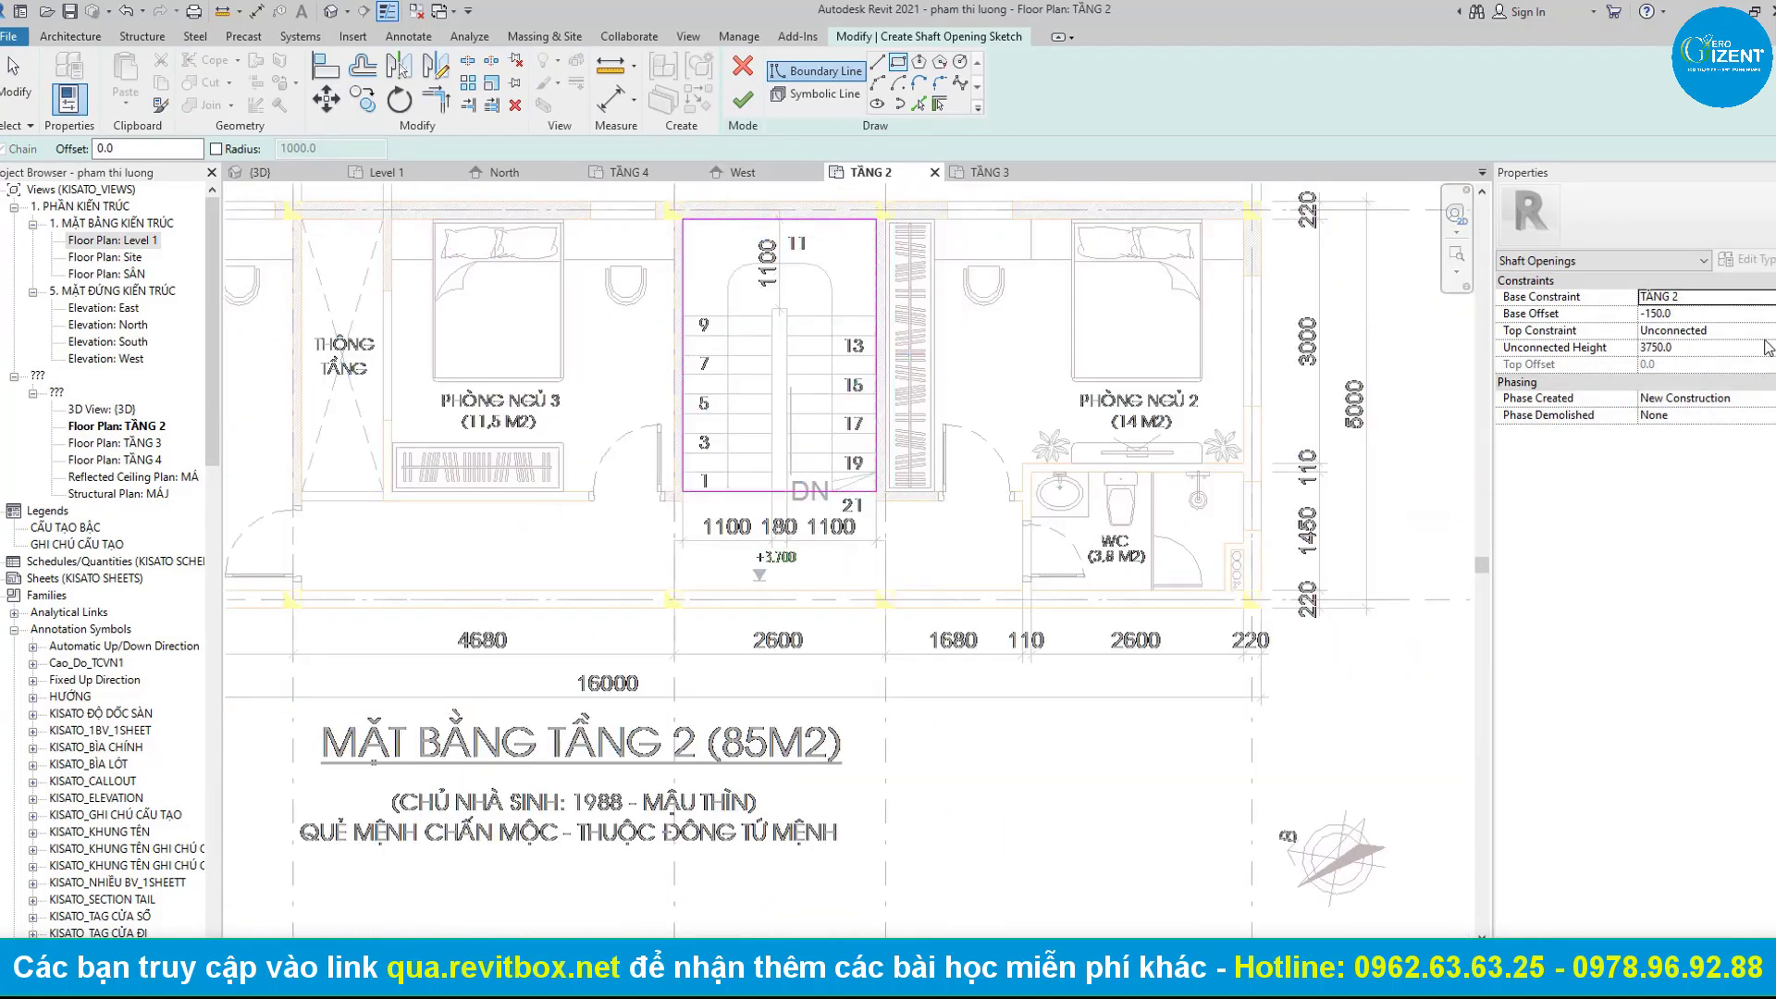
click(1717, 403)
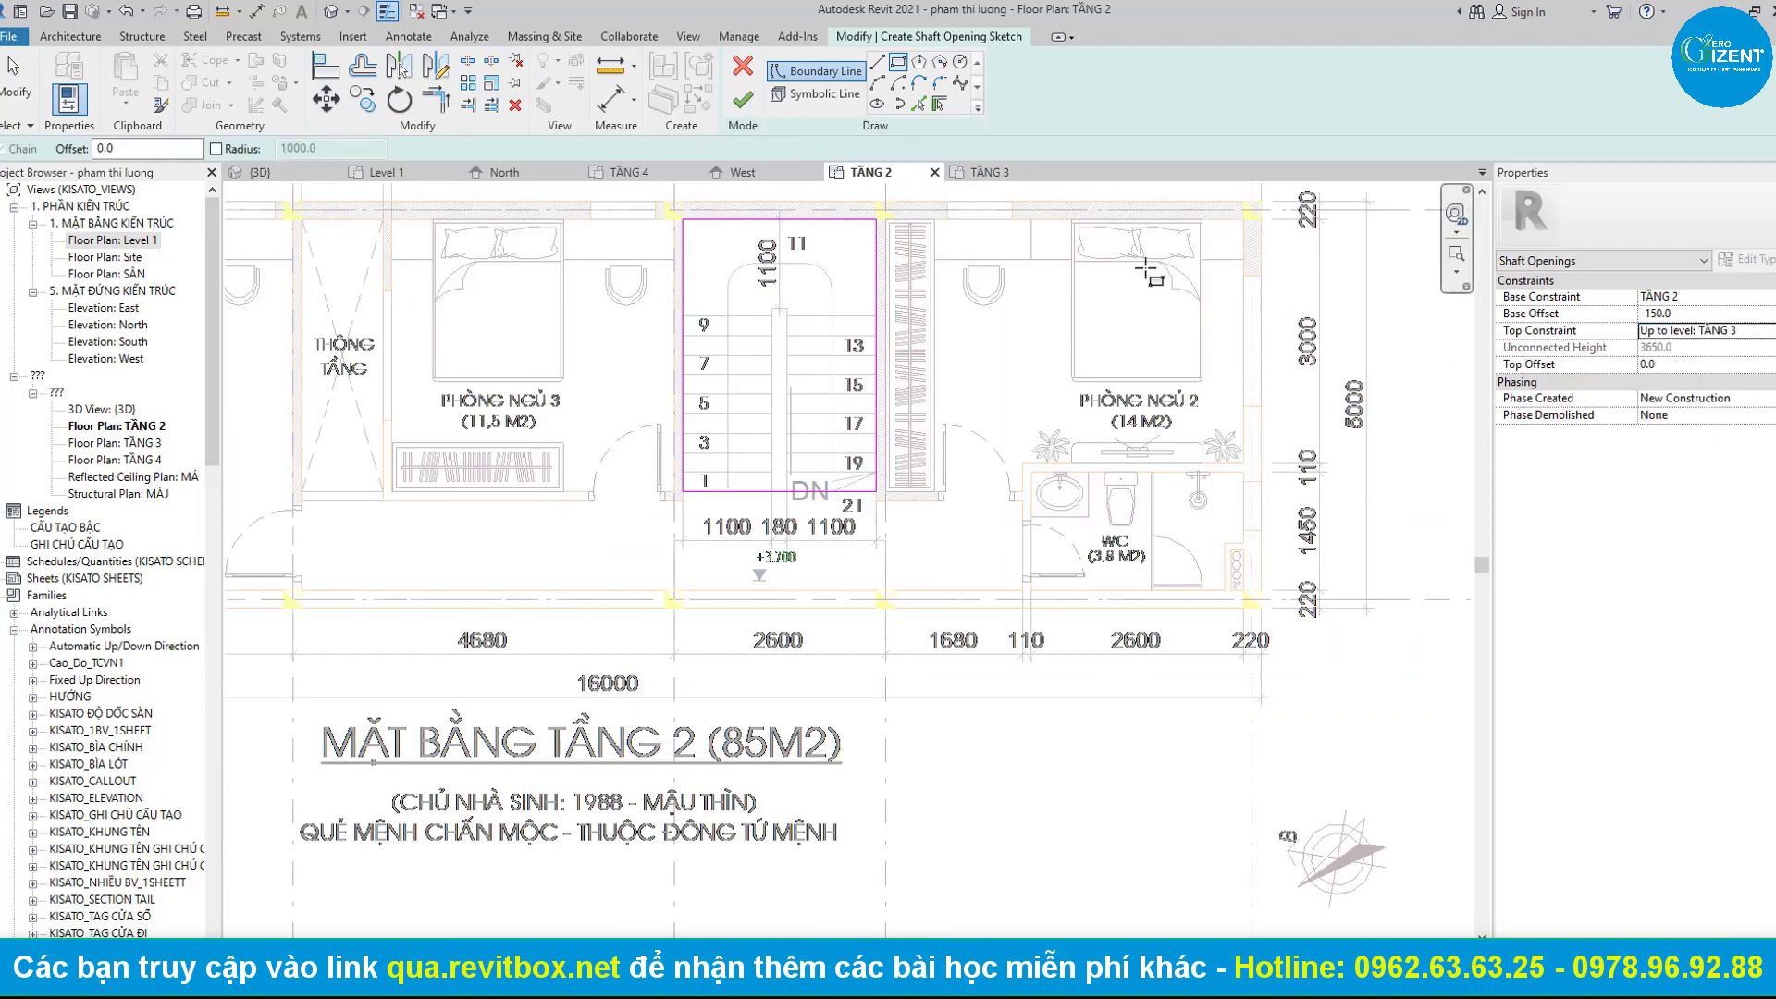
click(744, 102)
scroll(744, 397, down, 1)
middle_drag(257, 393, 581, 392)
middle_drag(349, 392, 581, 392)
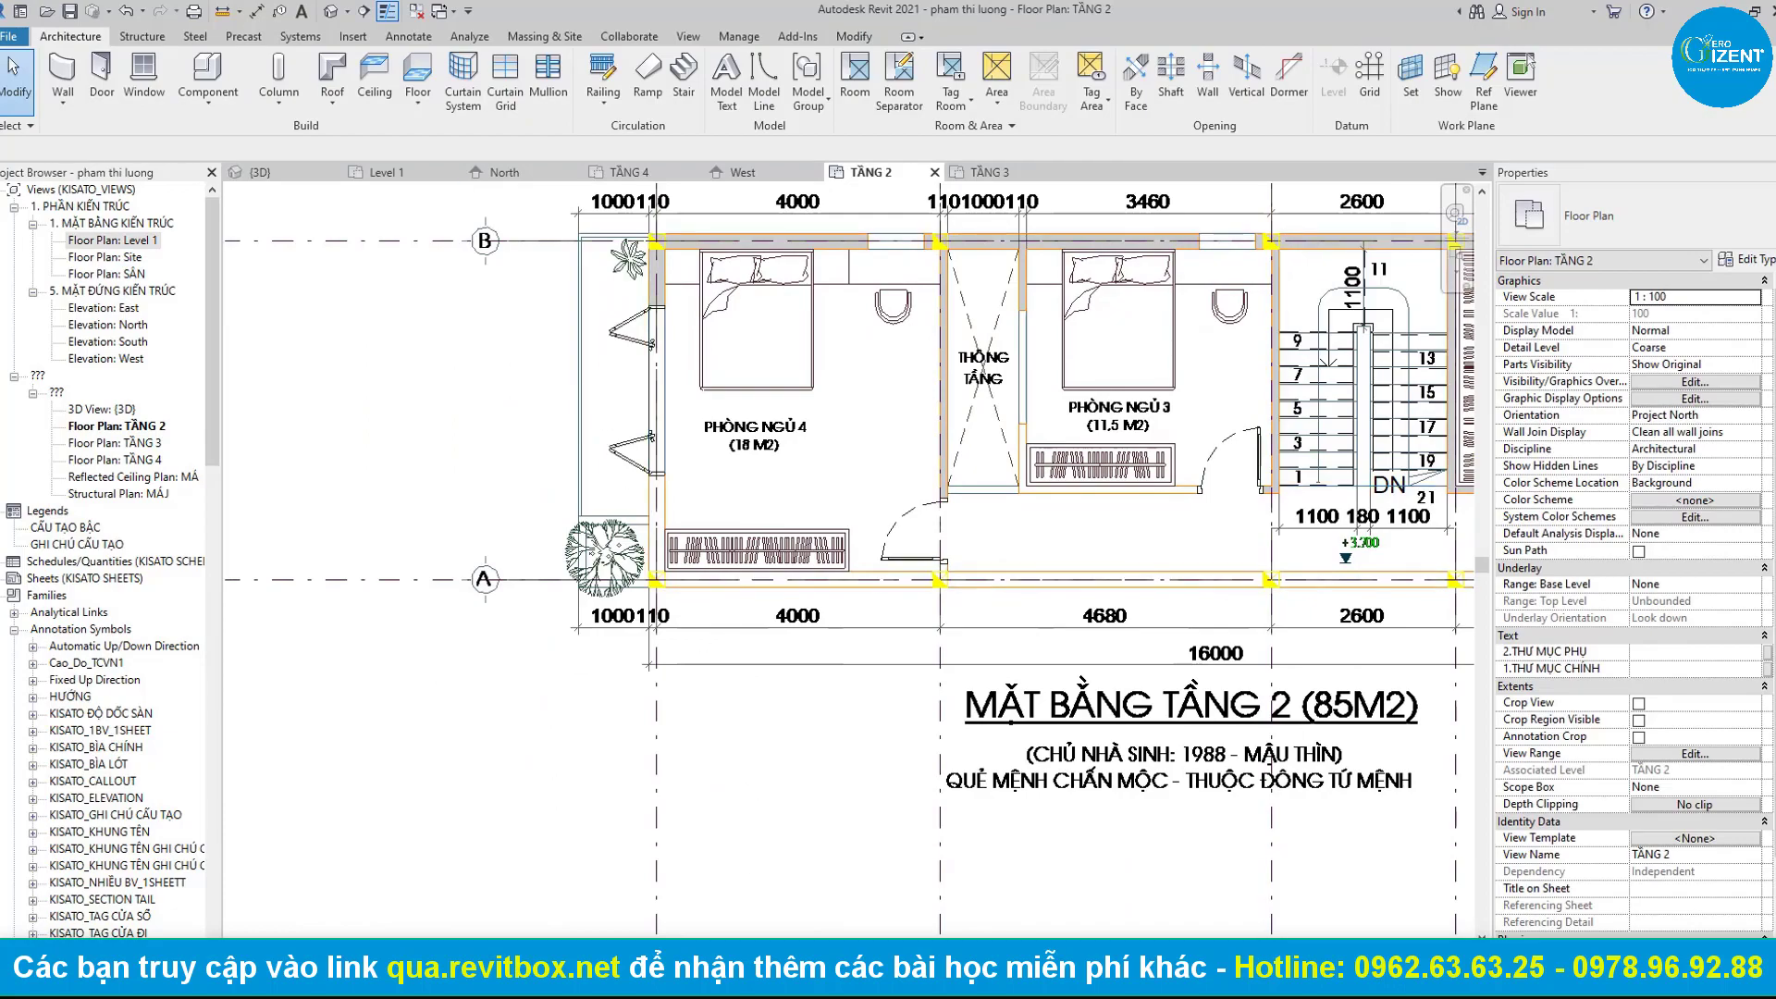
scroll(925, 525, up, 2)
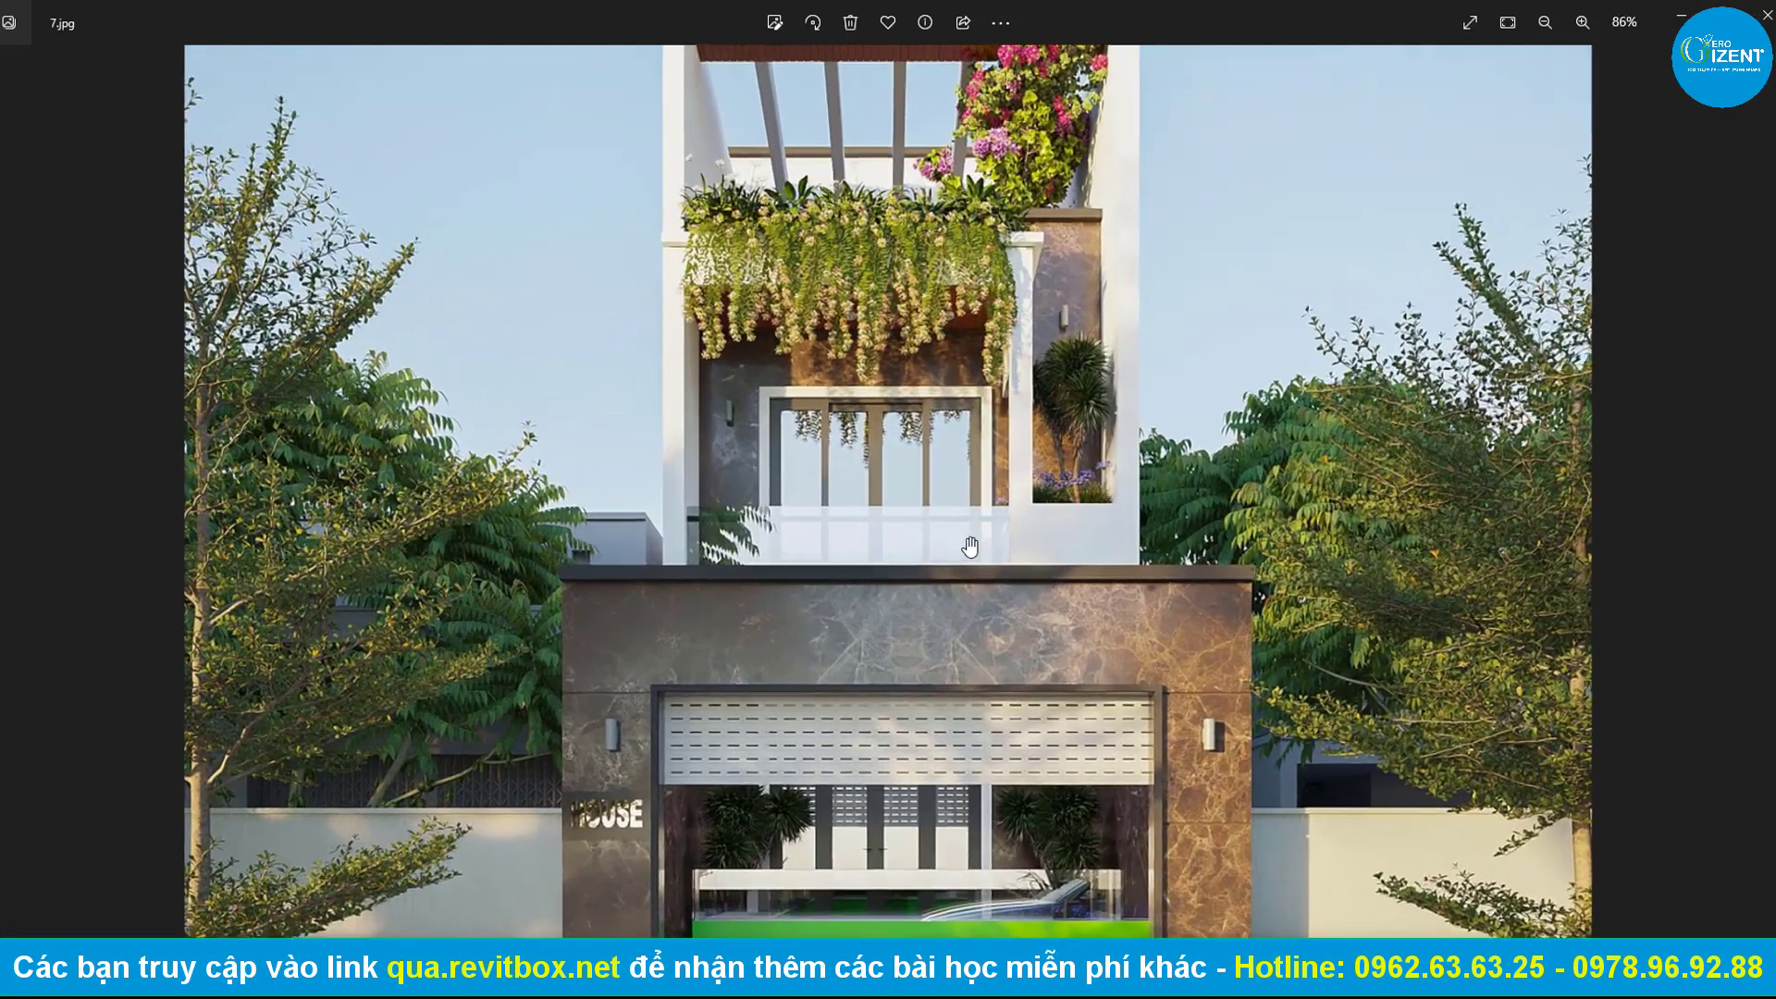
scroll(984, 518, down, 2)
key(Right)
key(Right)
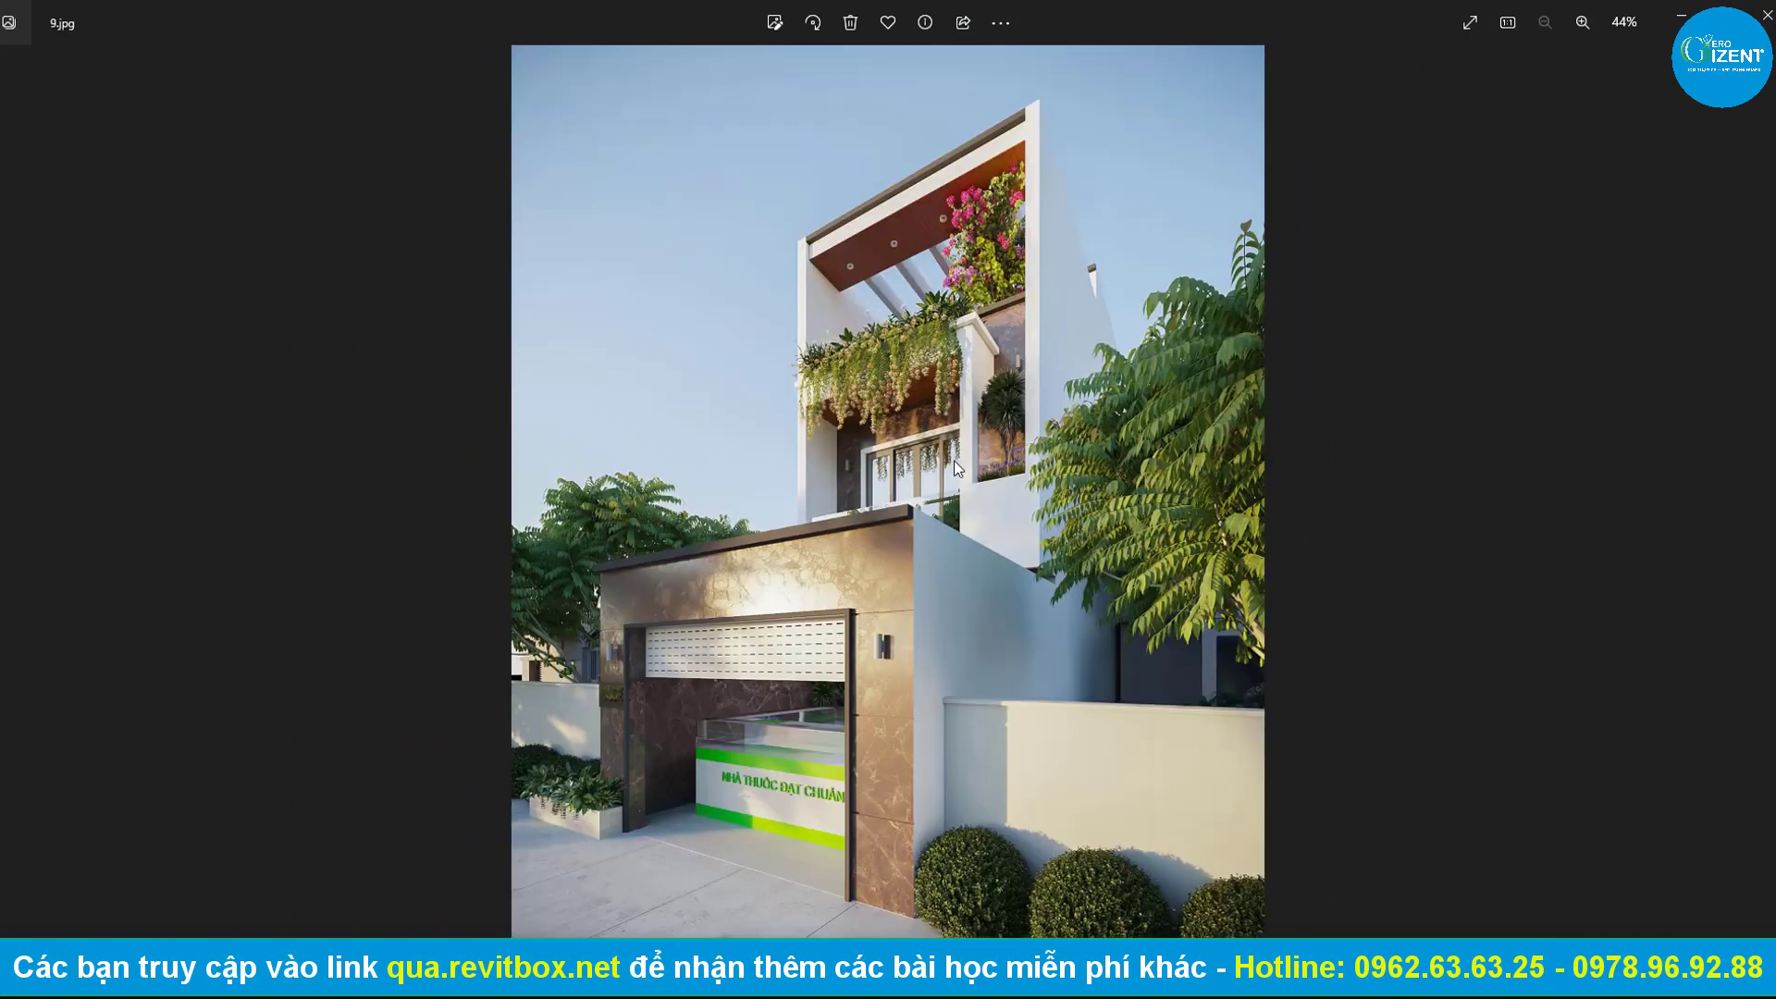
key(Left)
key(Left)
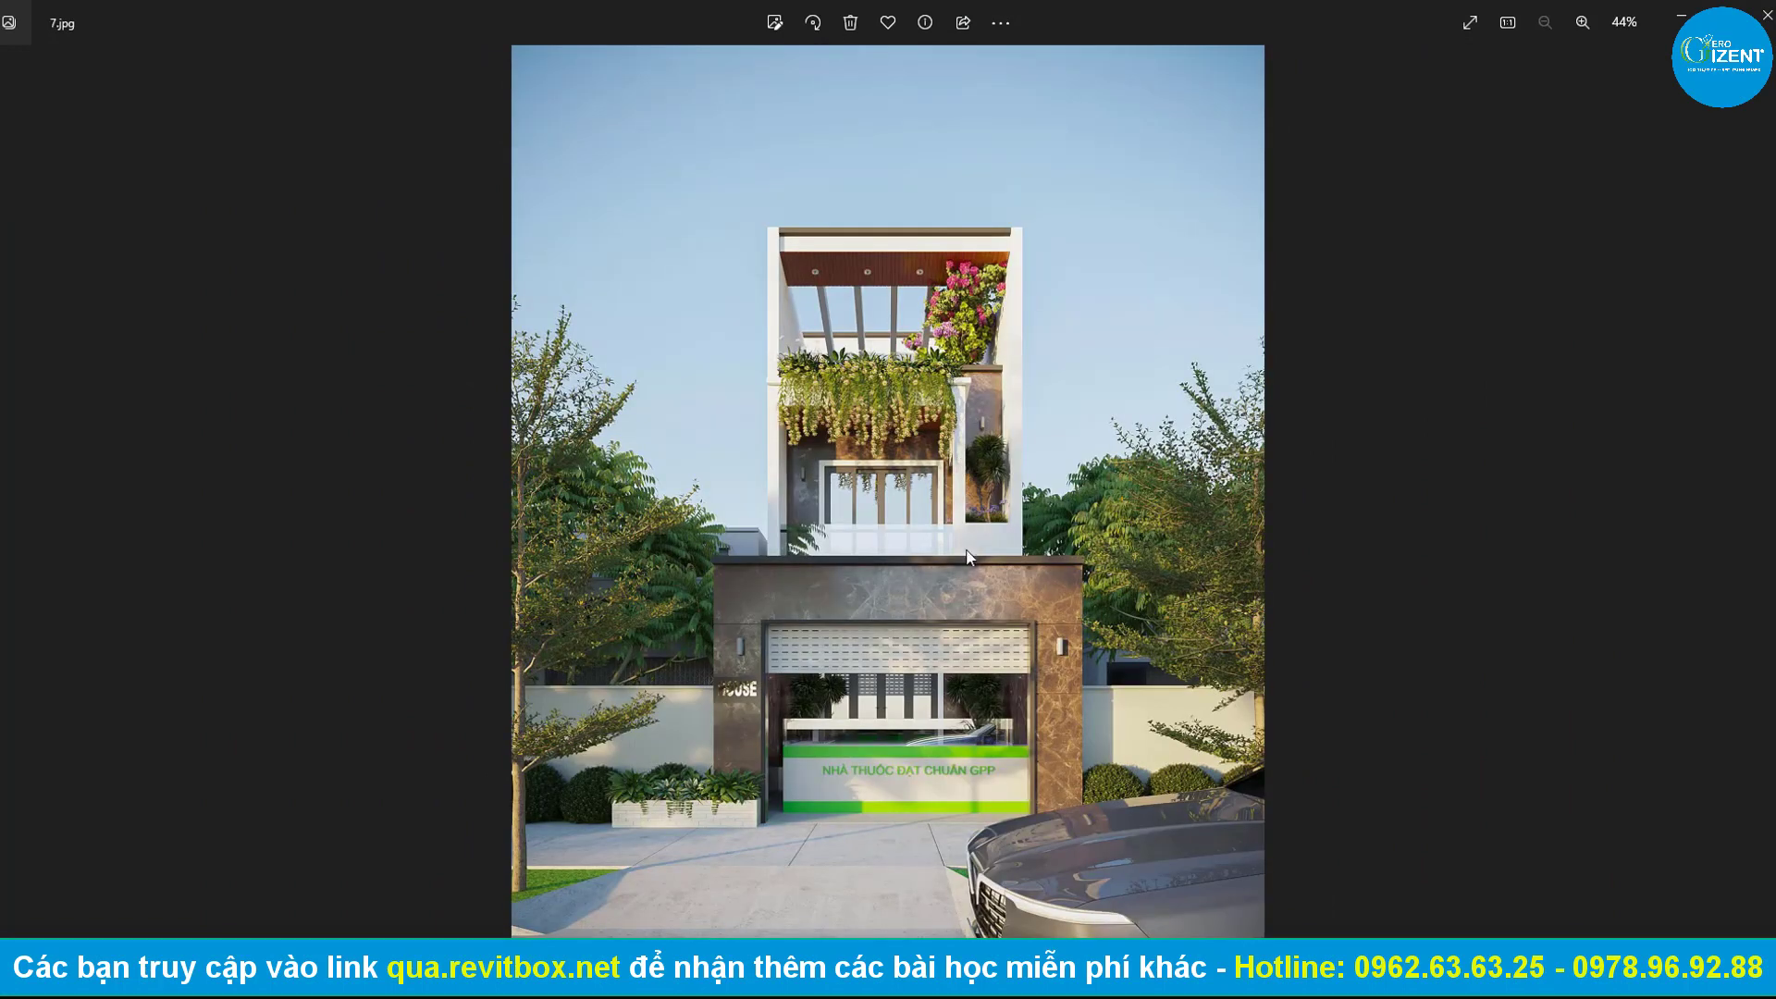
key(Right)
key(Left)
Hide the photo viewer and sketch a -300 offset floor rectangle from grid B to grid A.
click(1681, 15)
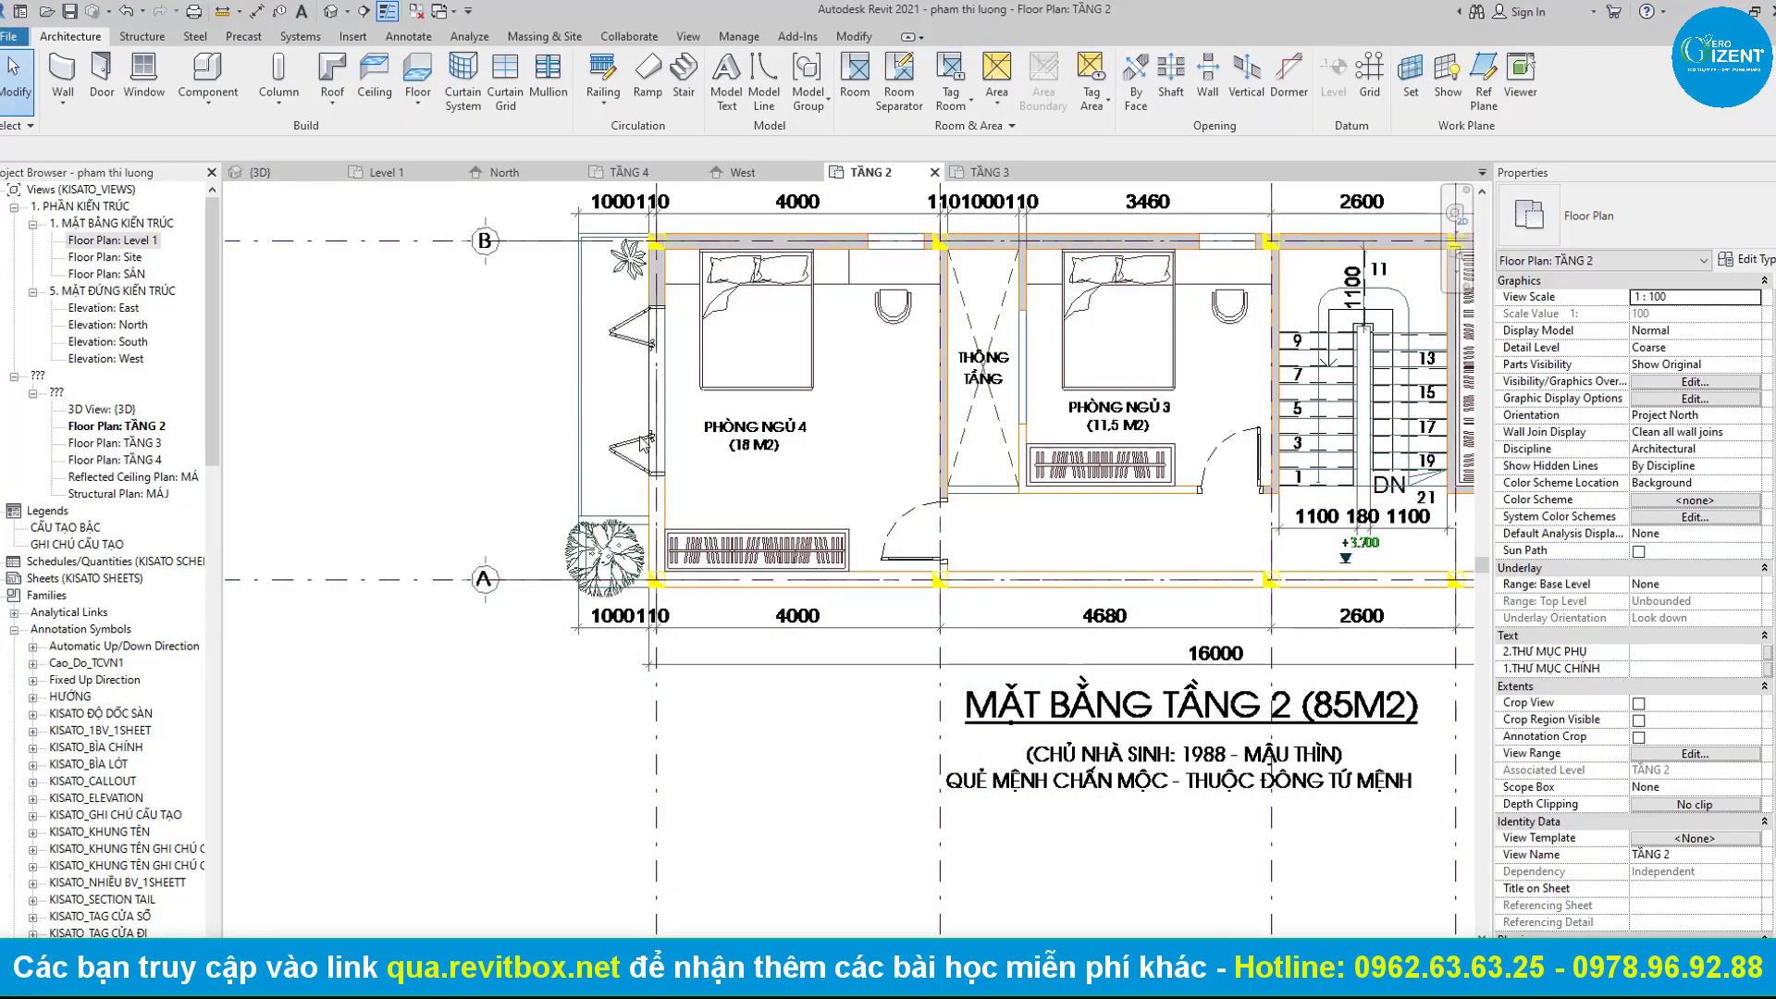
middle_drag(645, 442, 647, 504)
key(s)
key(b)
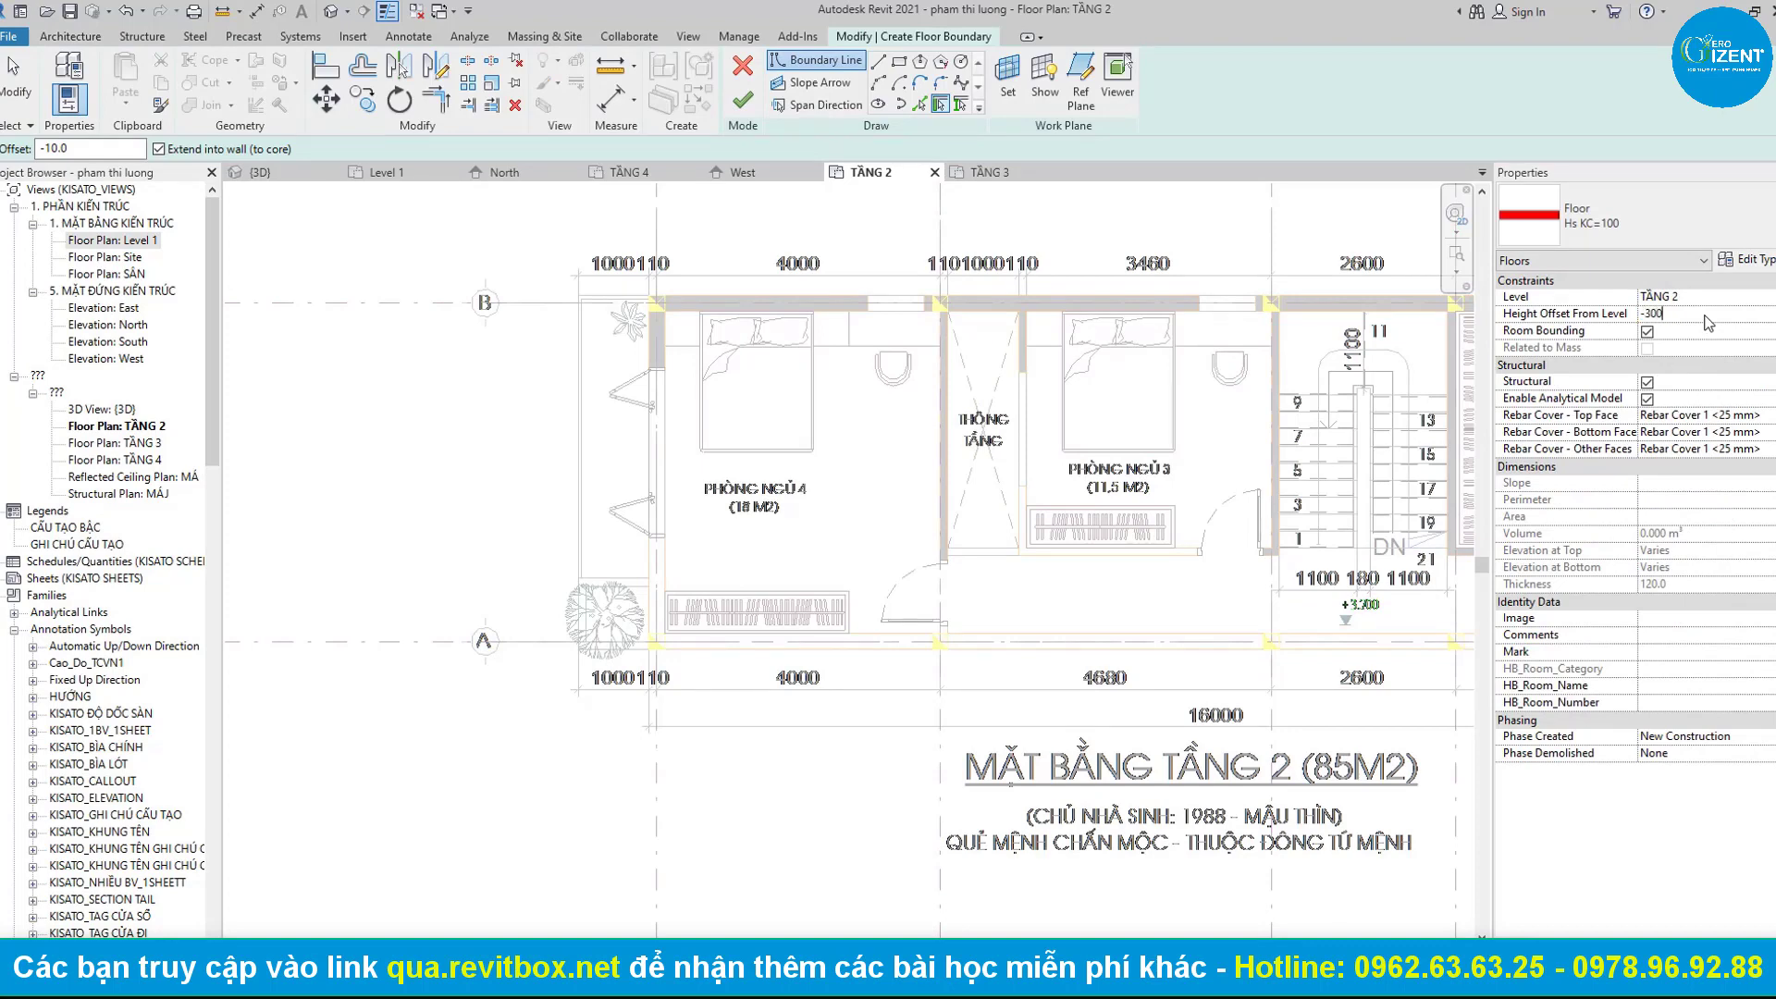
click(898, 63)
scroll(552, 326, up, 3)
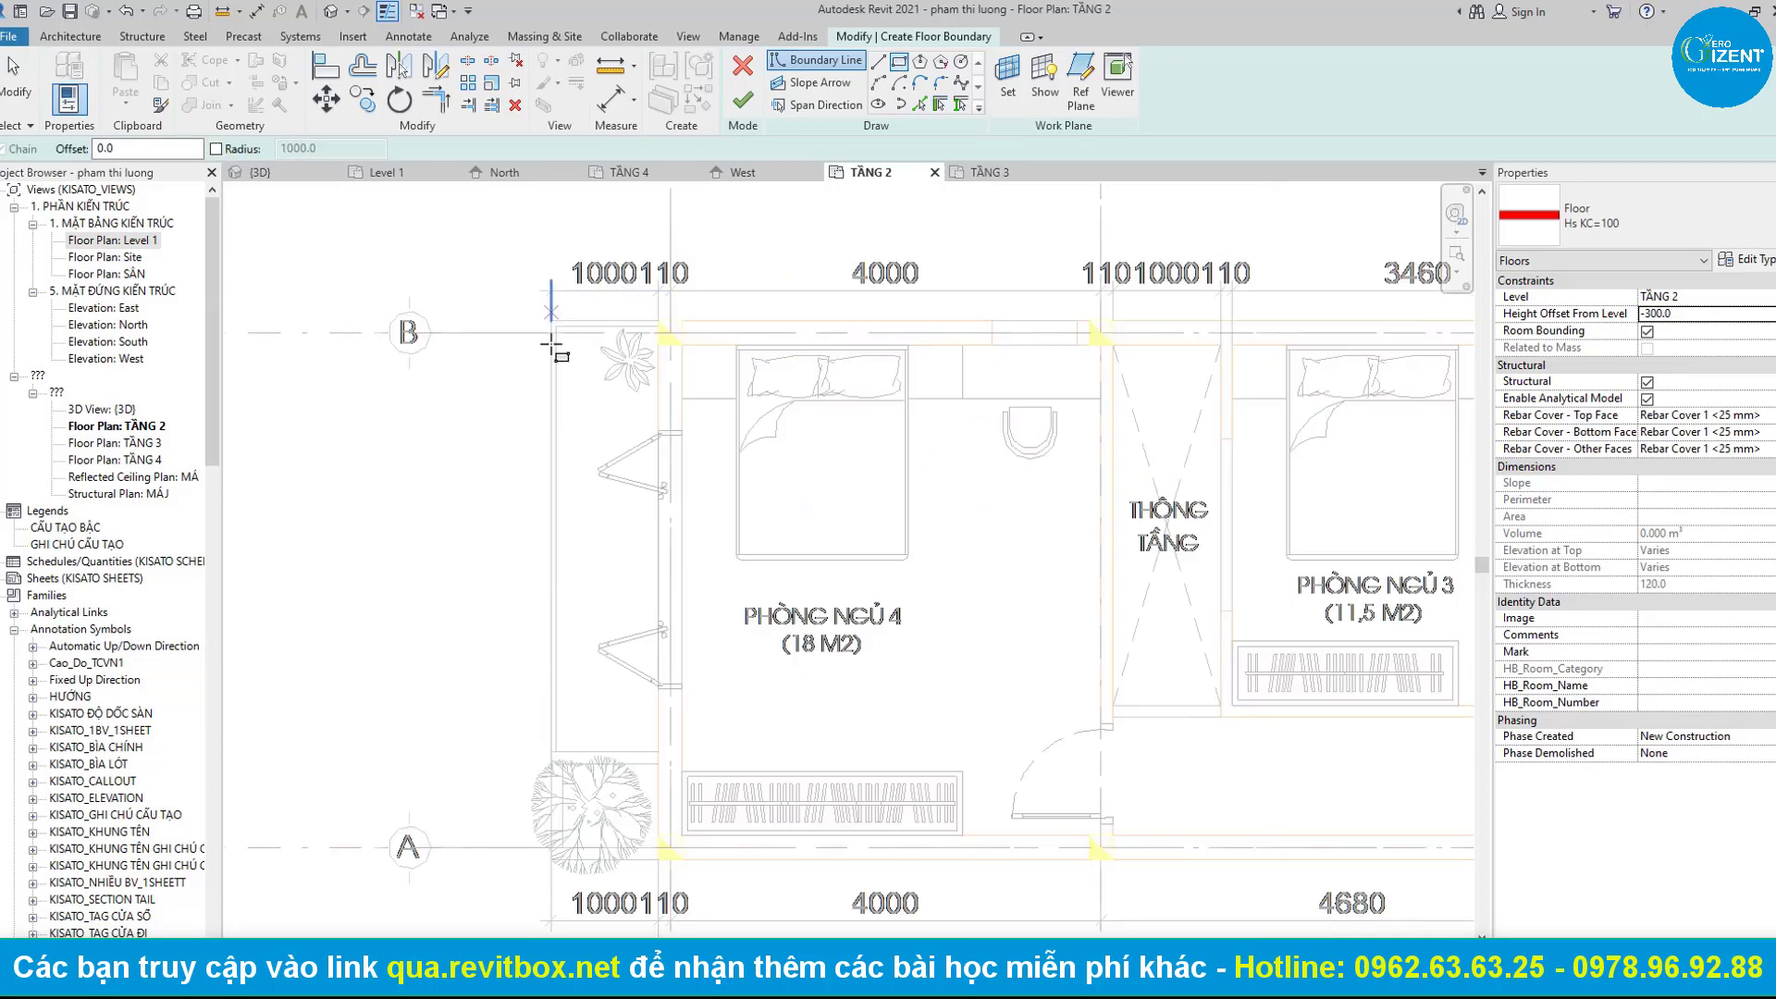
scroll(552, 326, up, 1)
click(552, 314)
middle_drag(680, 923, 647, 634)
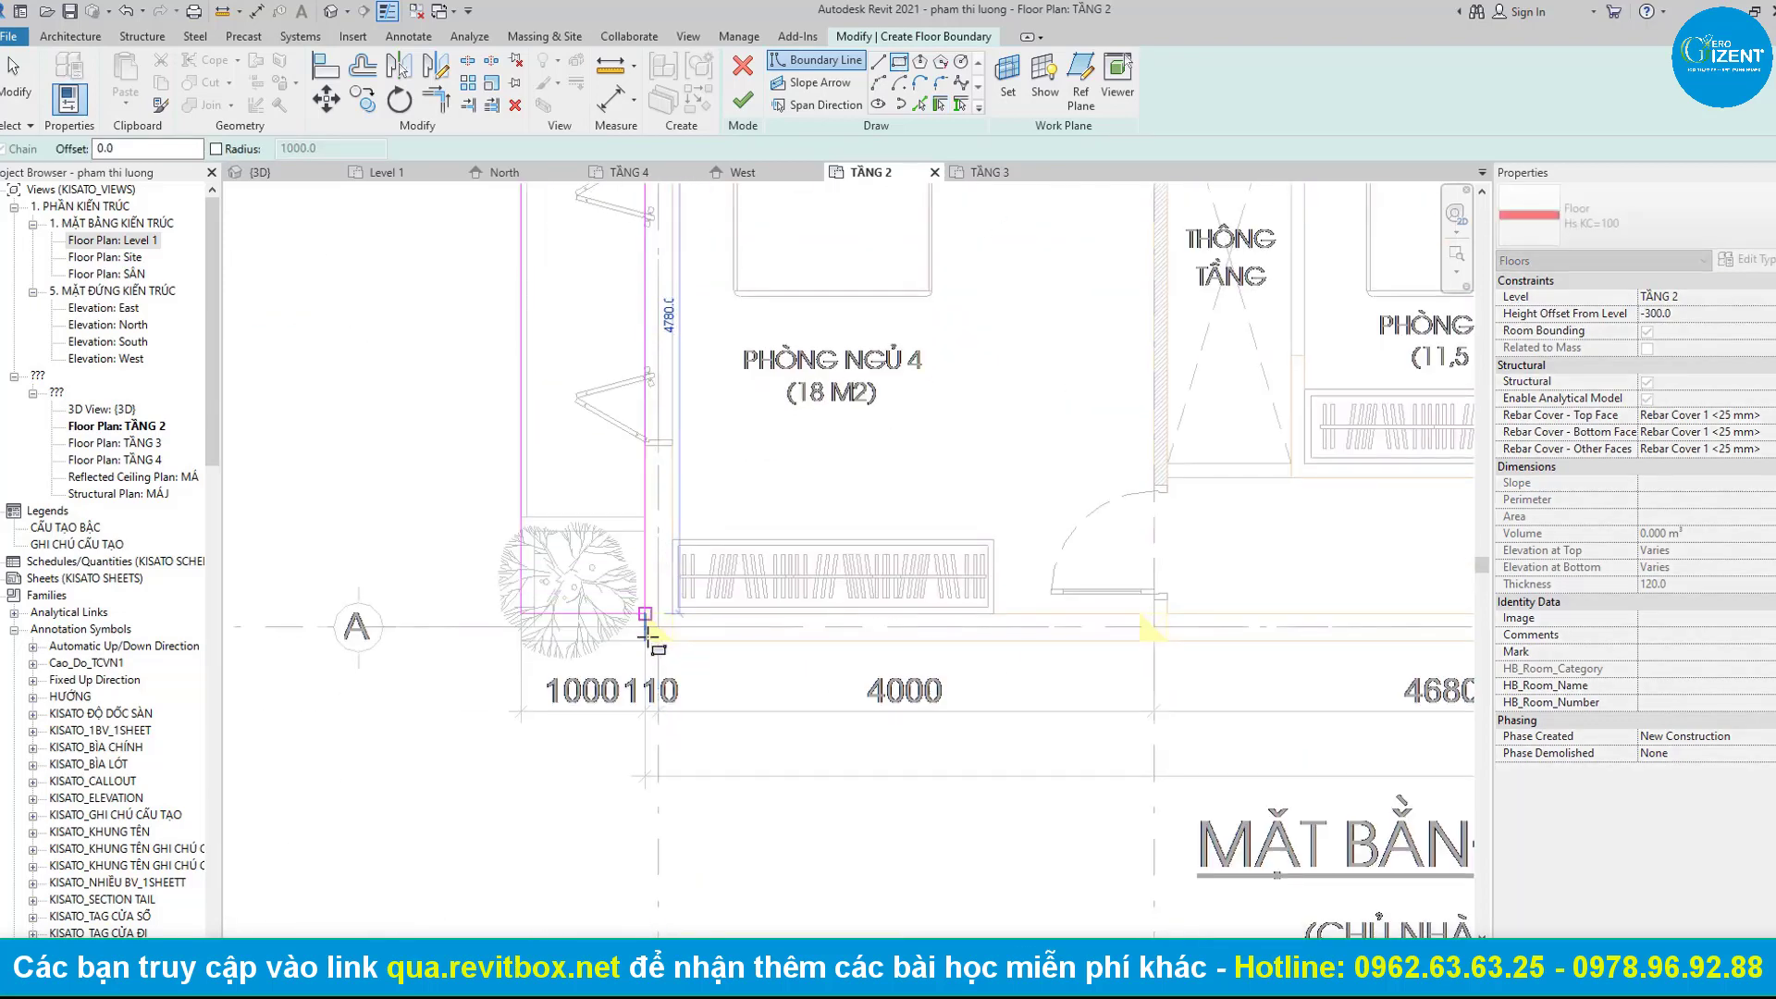
click(700, 639)
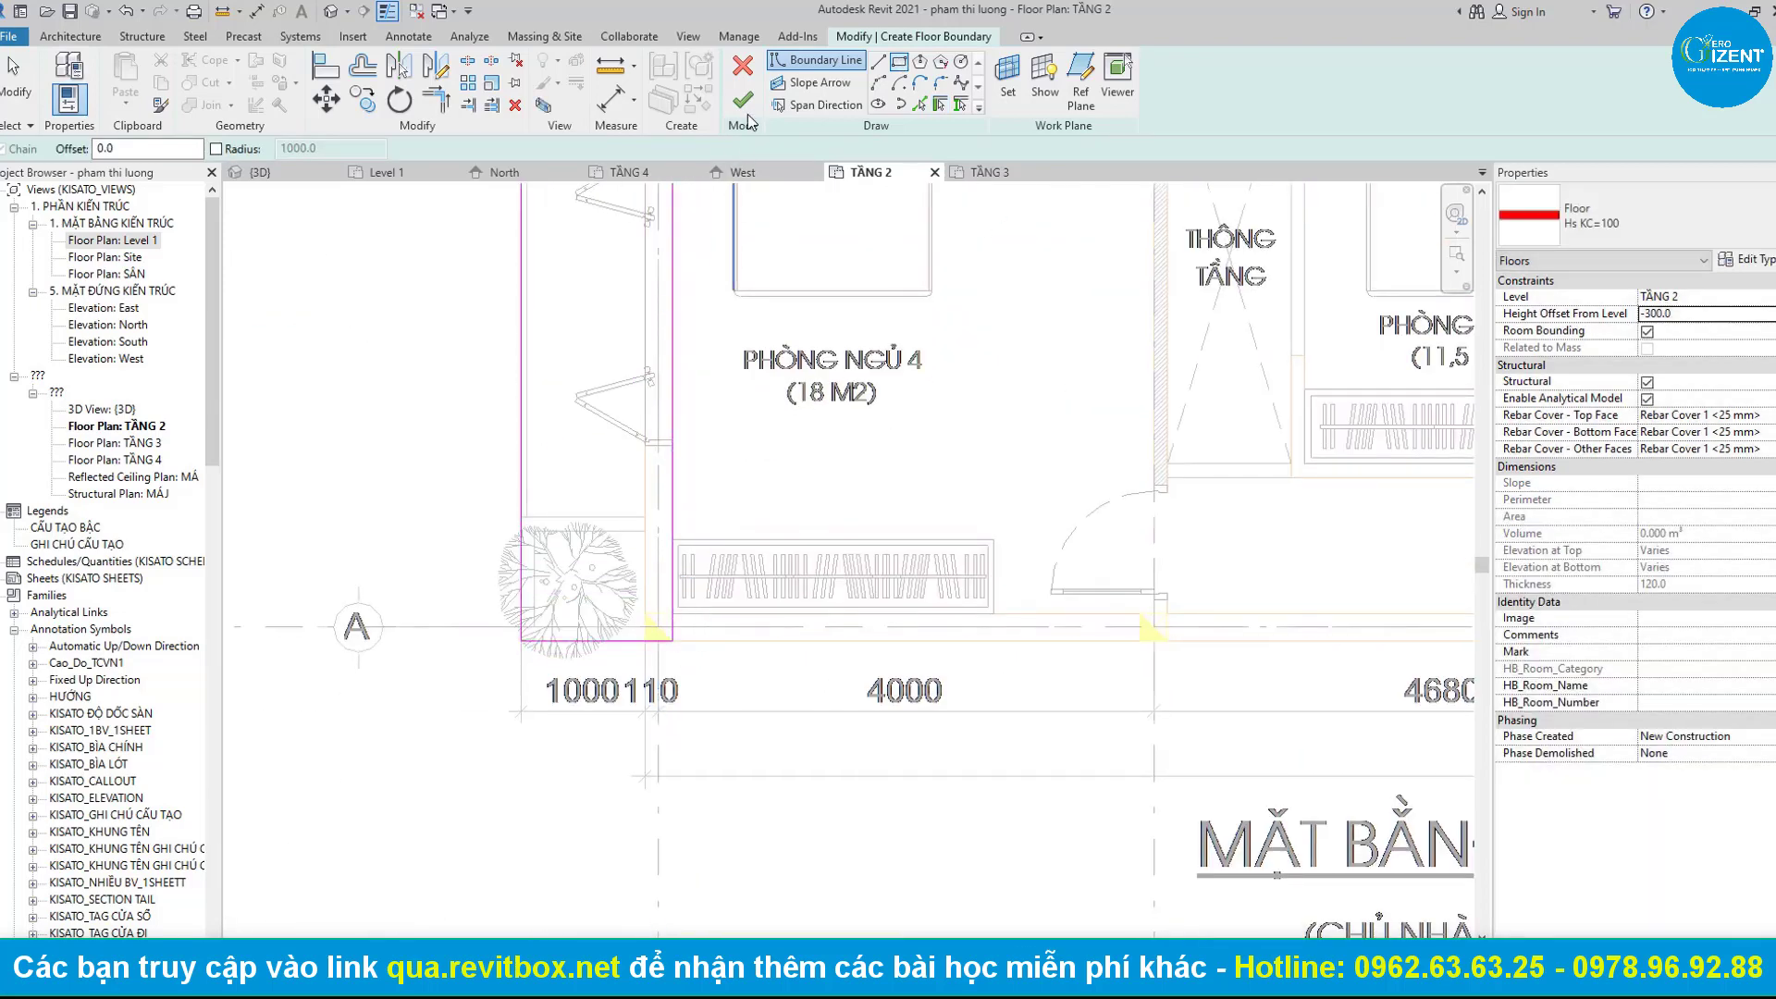
Finish the floor and dismiss the span direction and wall-attachment prompts.
click(743, 102)
click(1004, 518)
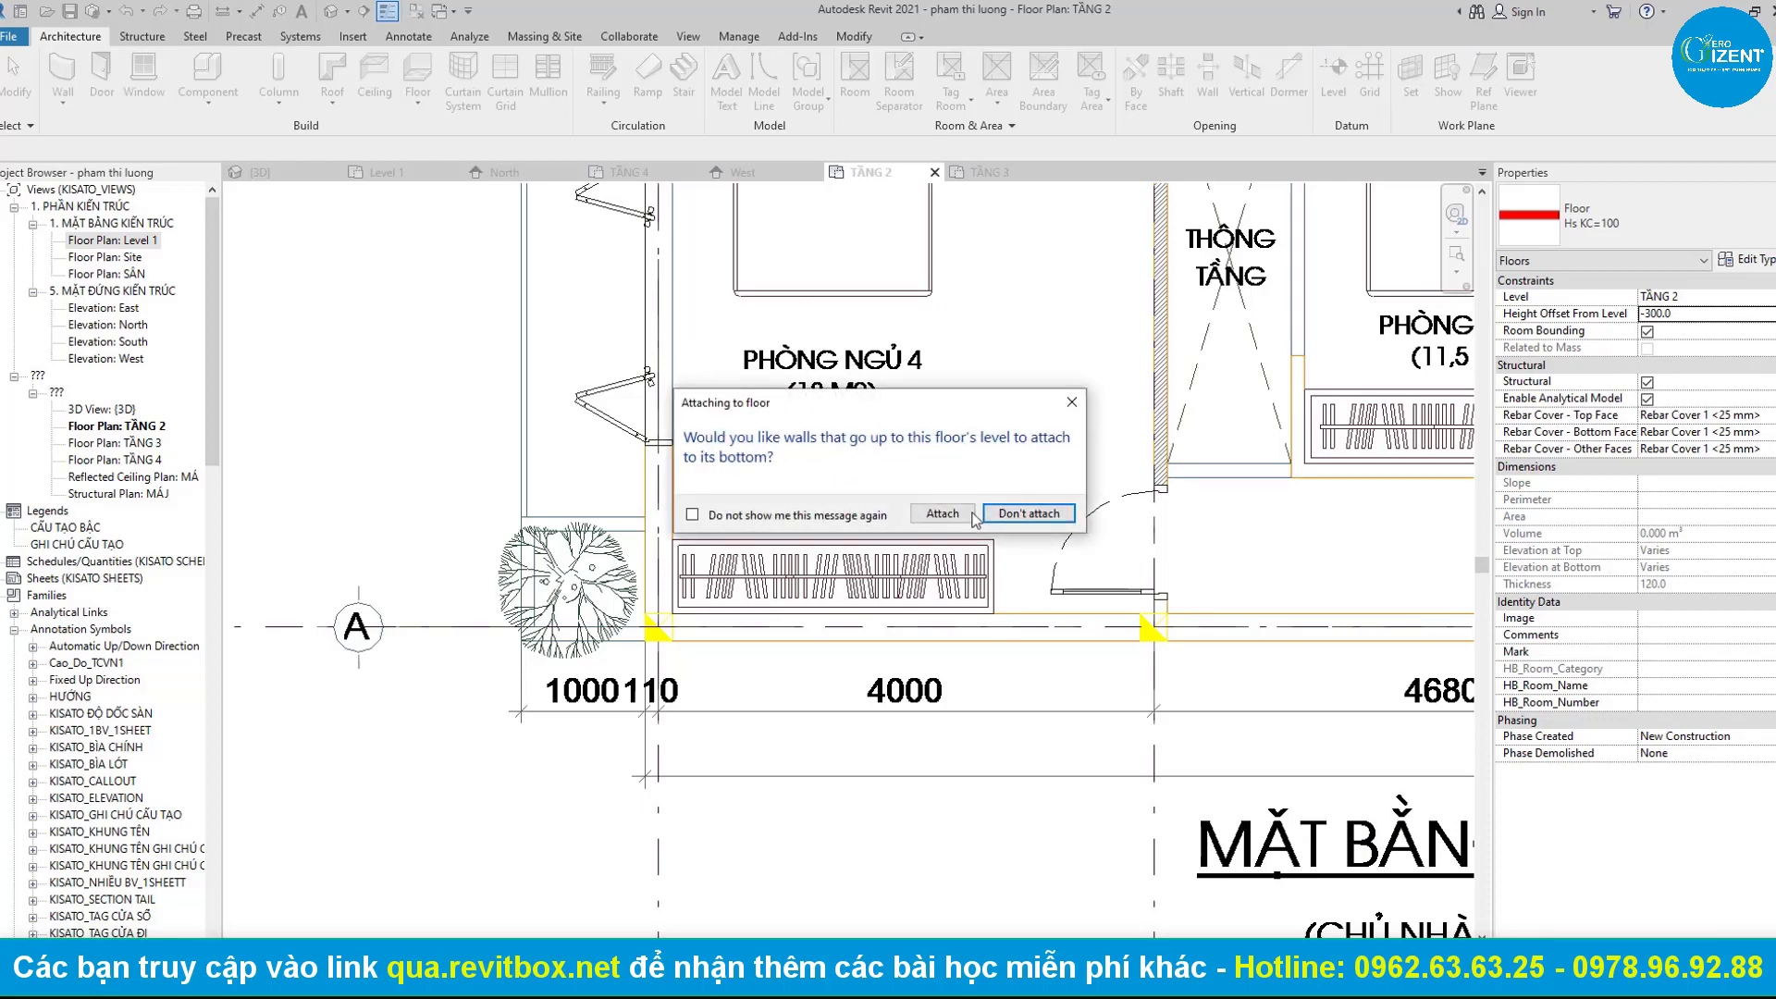
click(1022, 511)
scroll(795, 486, down, 1)
middle_drag(795, 487, 626, 511)
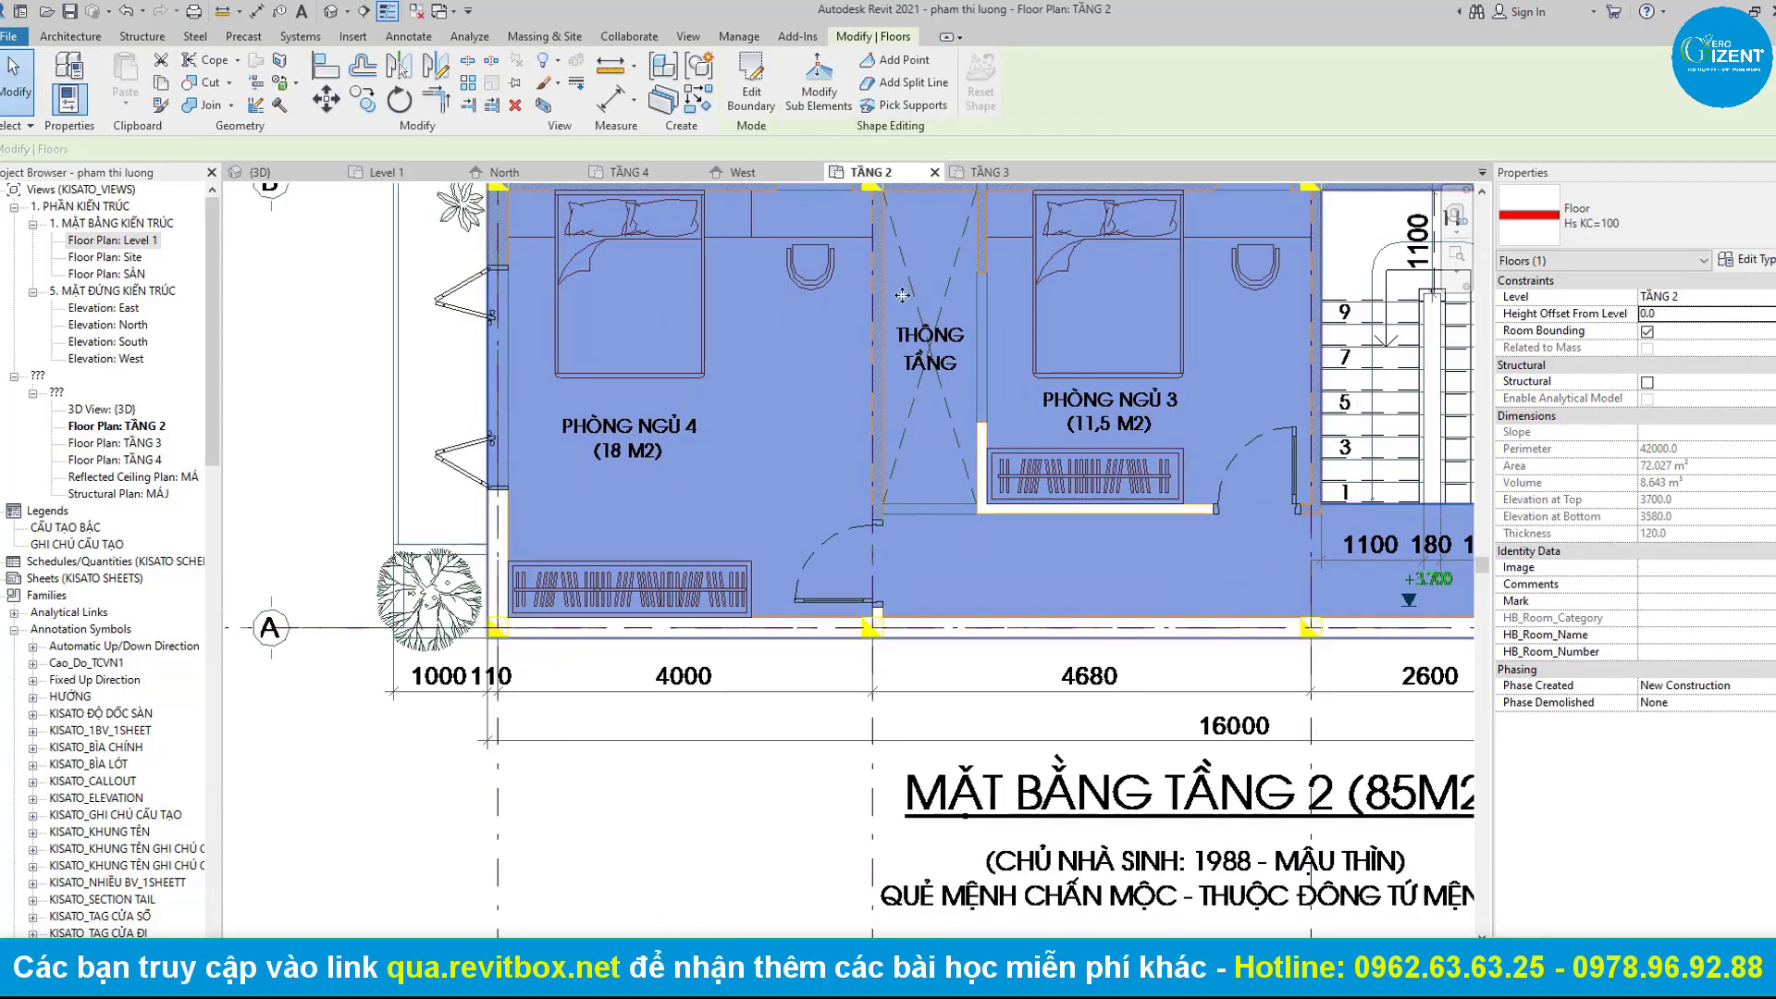
key(Escape)
click(317, 17)
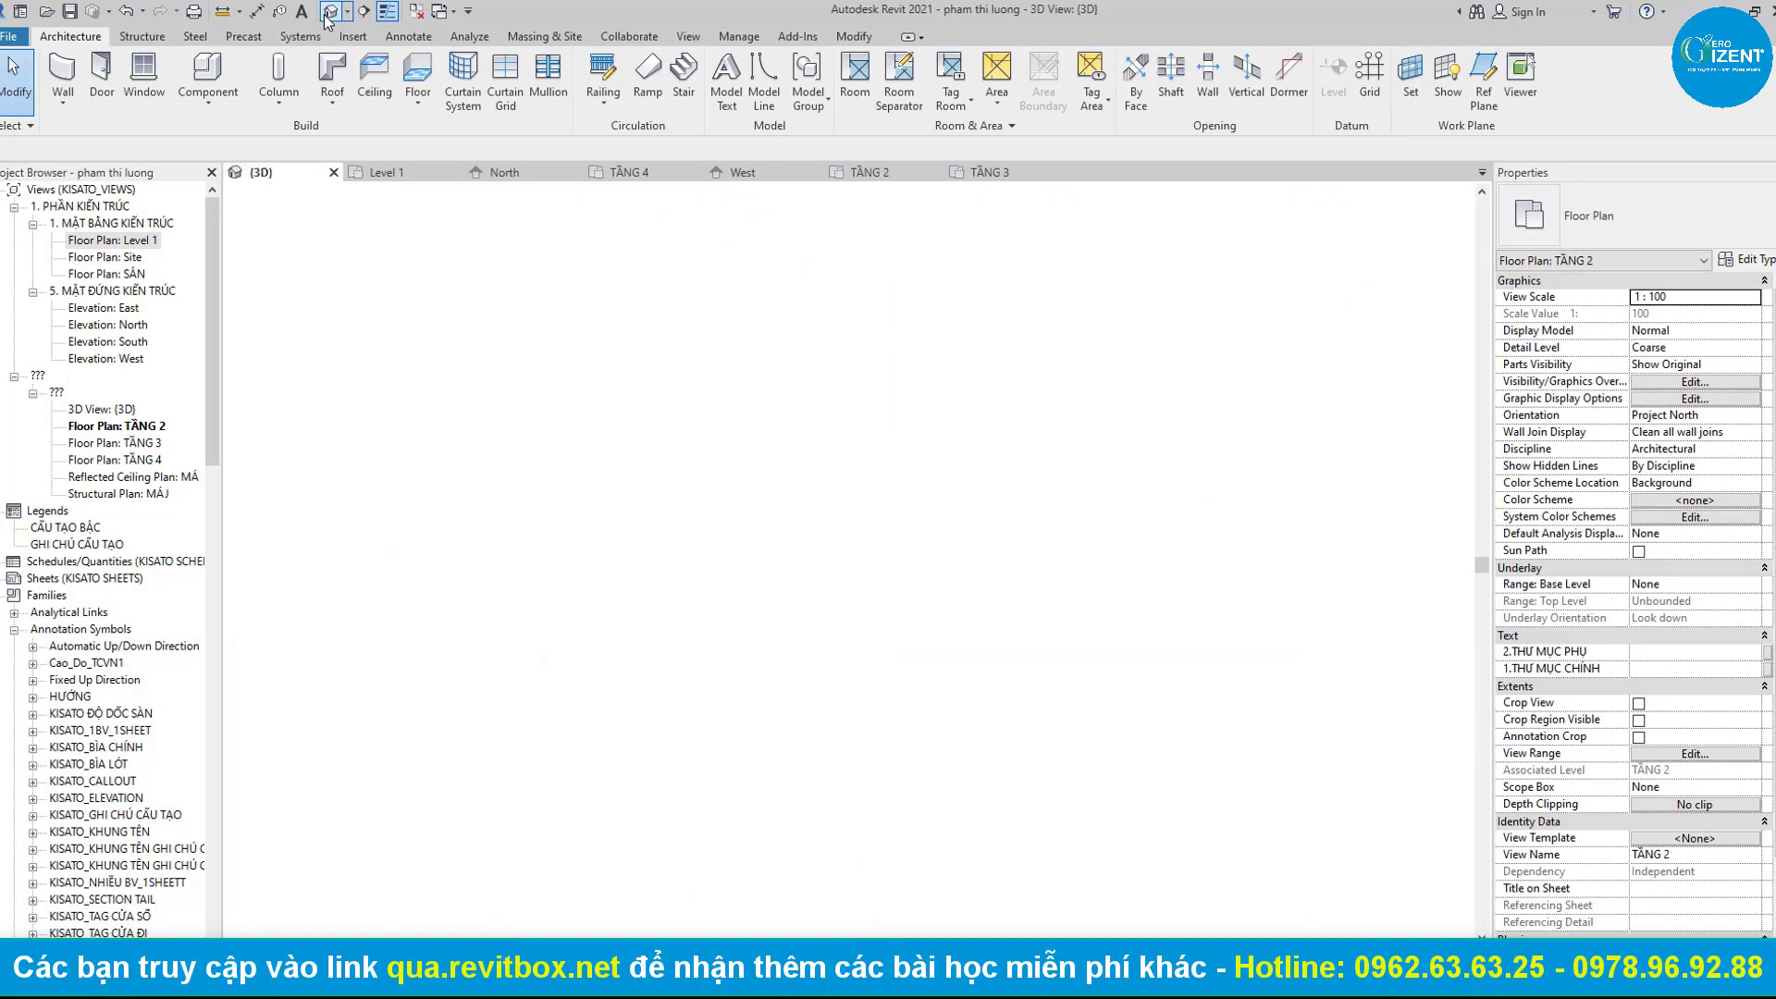
shift+middle_drag(555, 555, 609, 571)
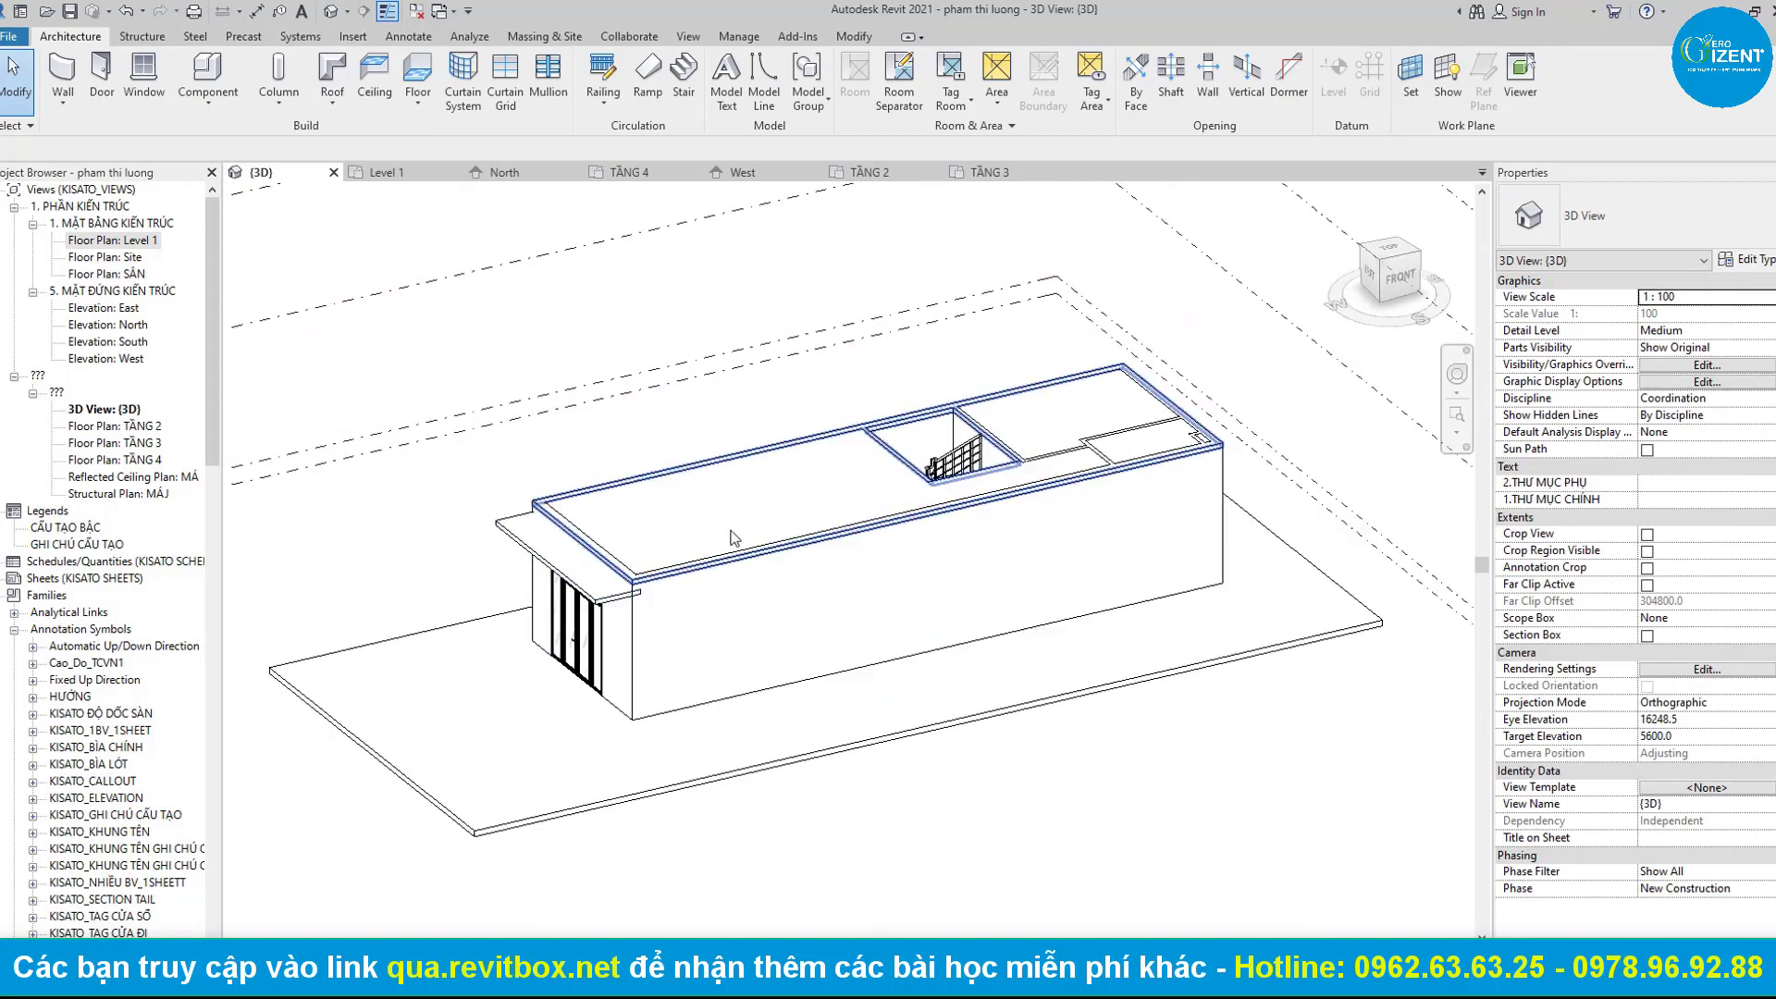
shift+middle_drag(929, 503, 879, 435)
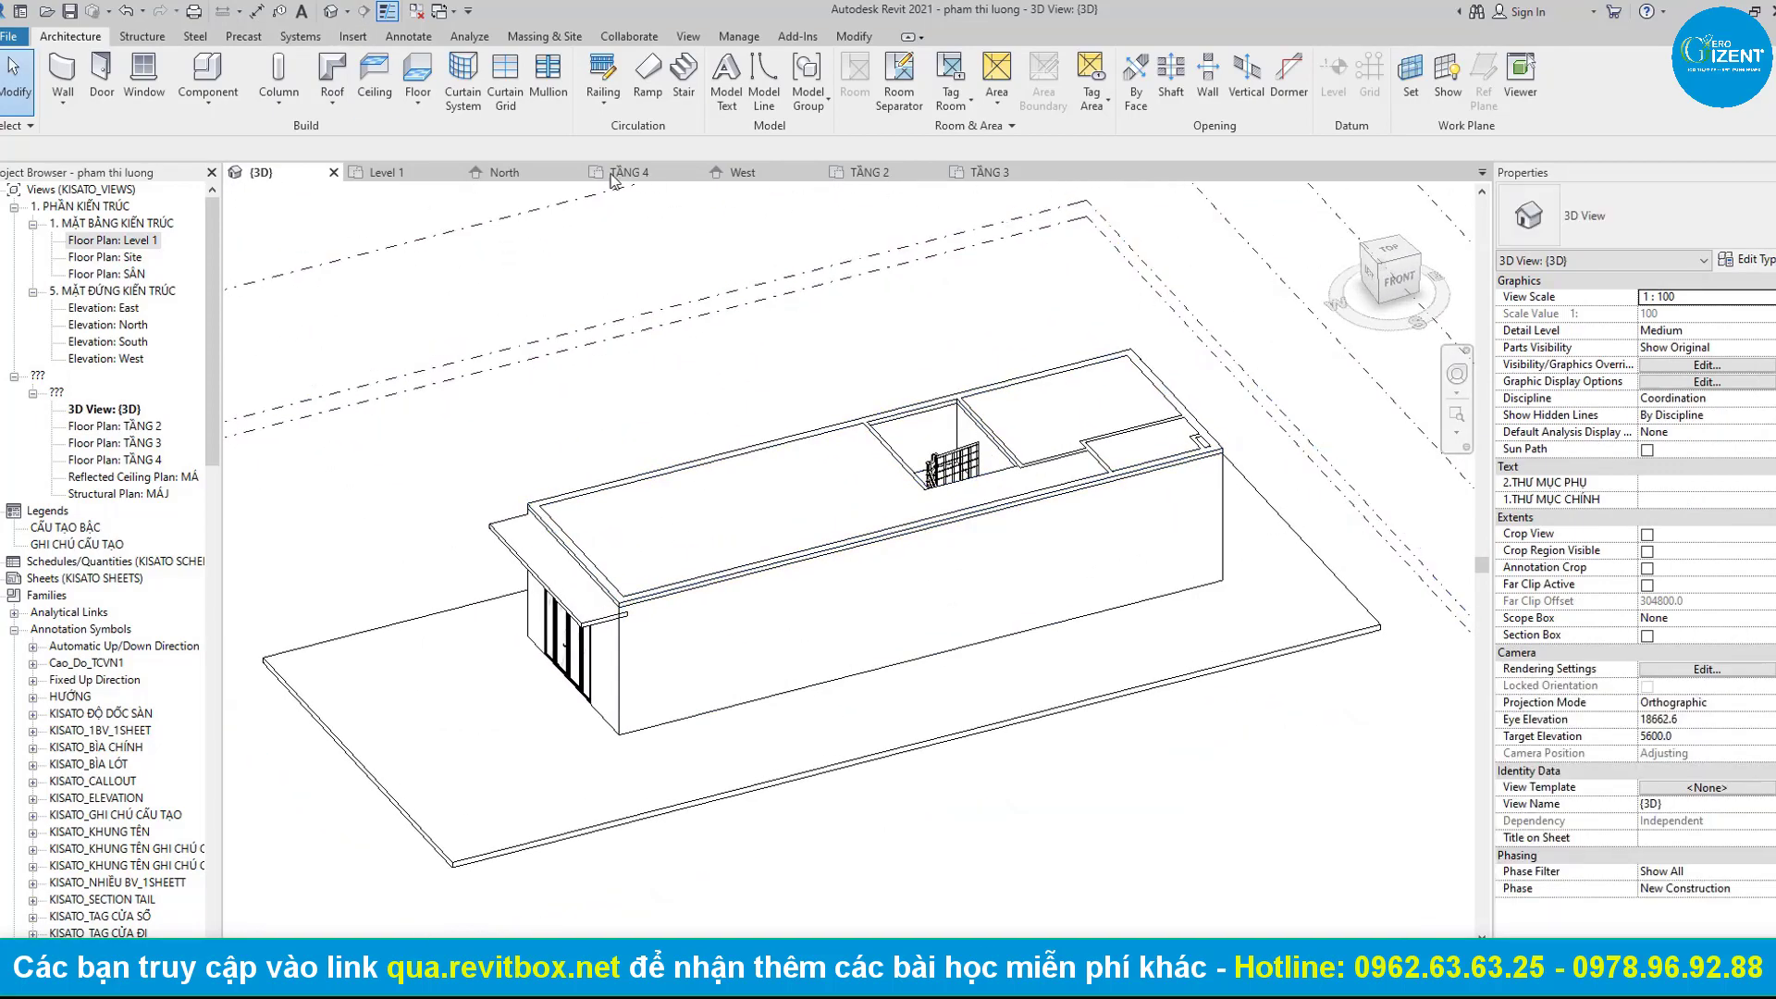
click(865, 174)
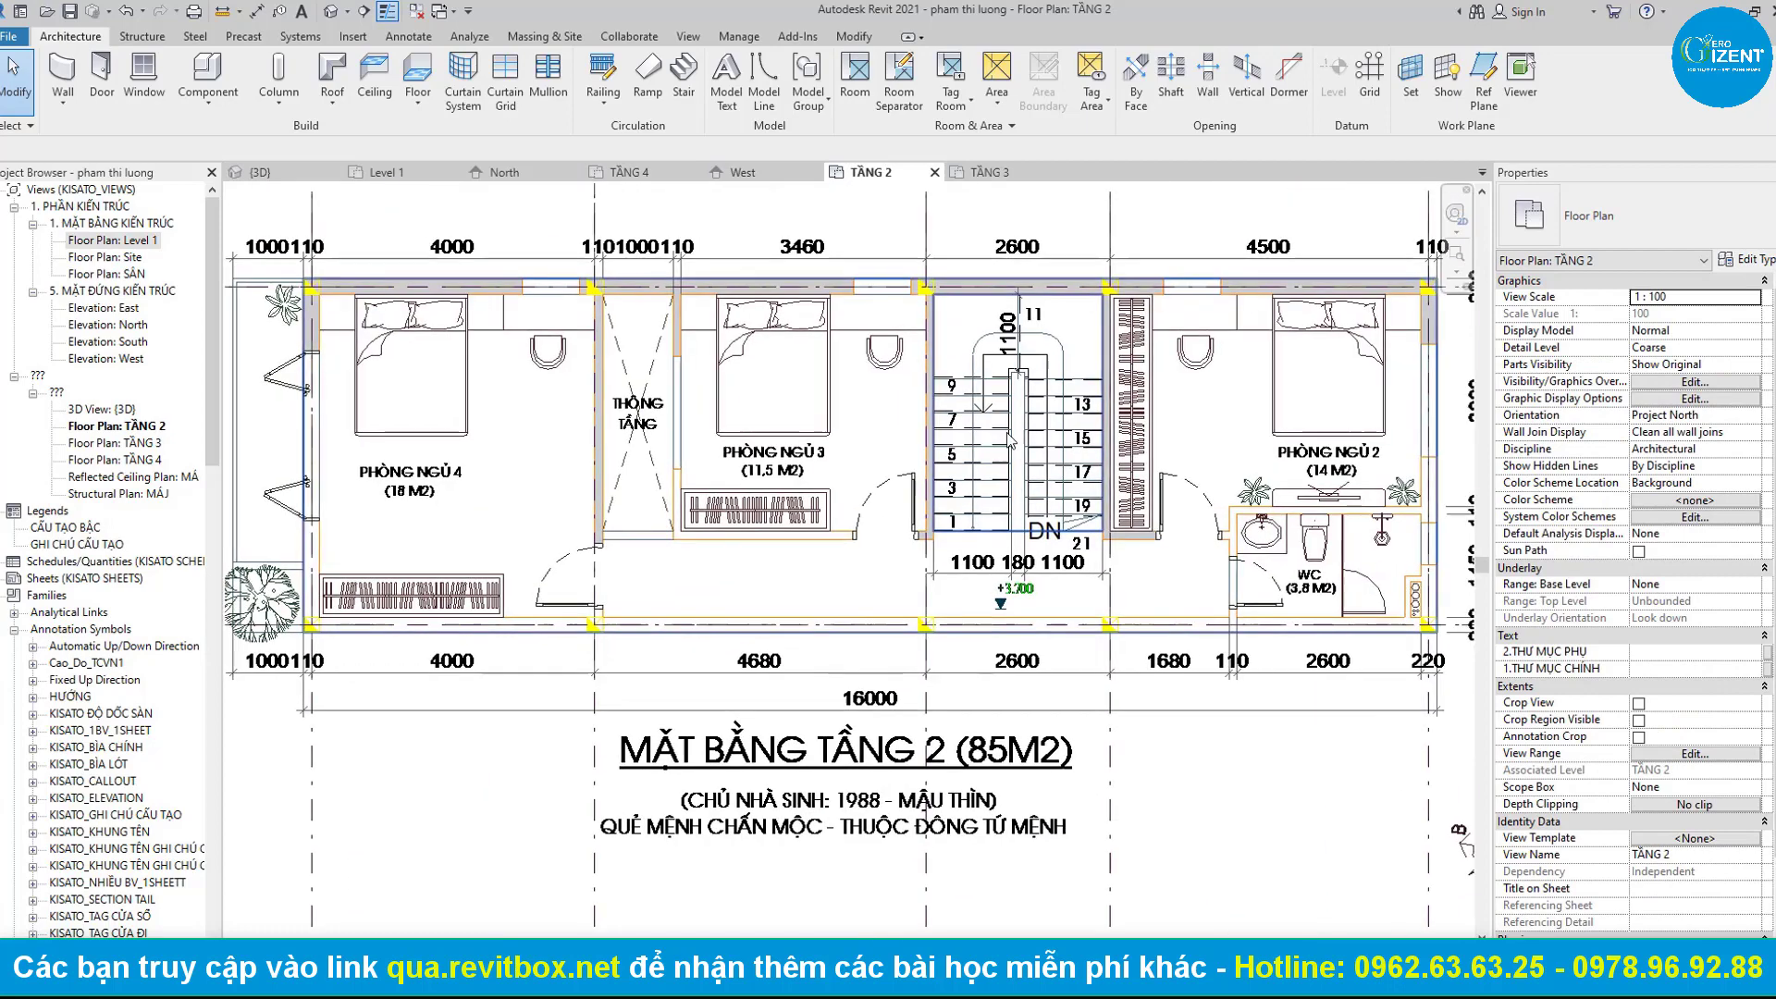
Start Generic - 200mm walls on their centerline from the plan's top-right corner.
click(58, 72)
scroll(1295, 370, down, 3)
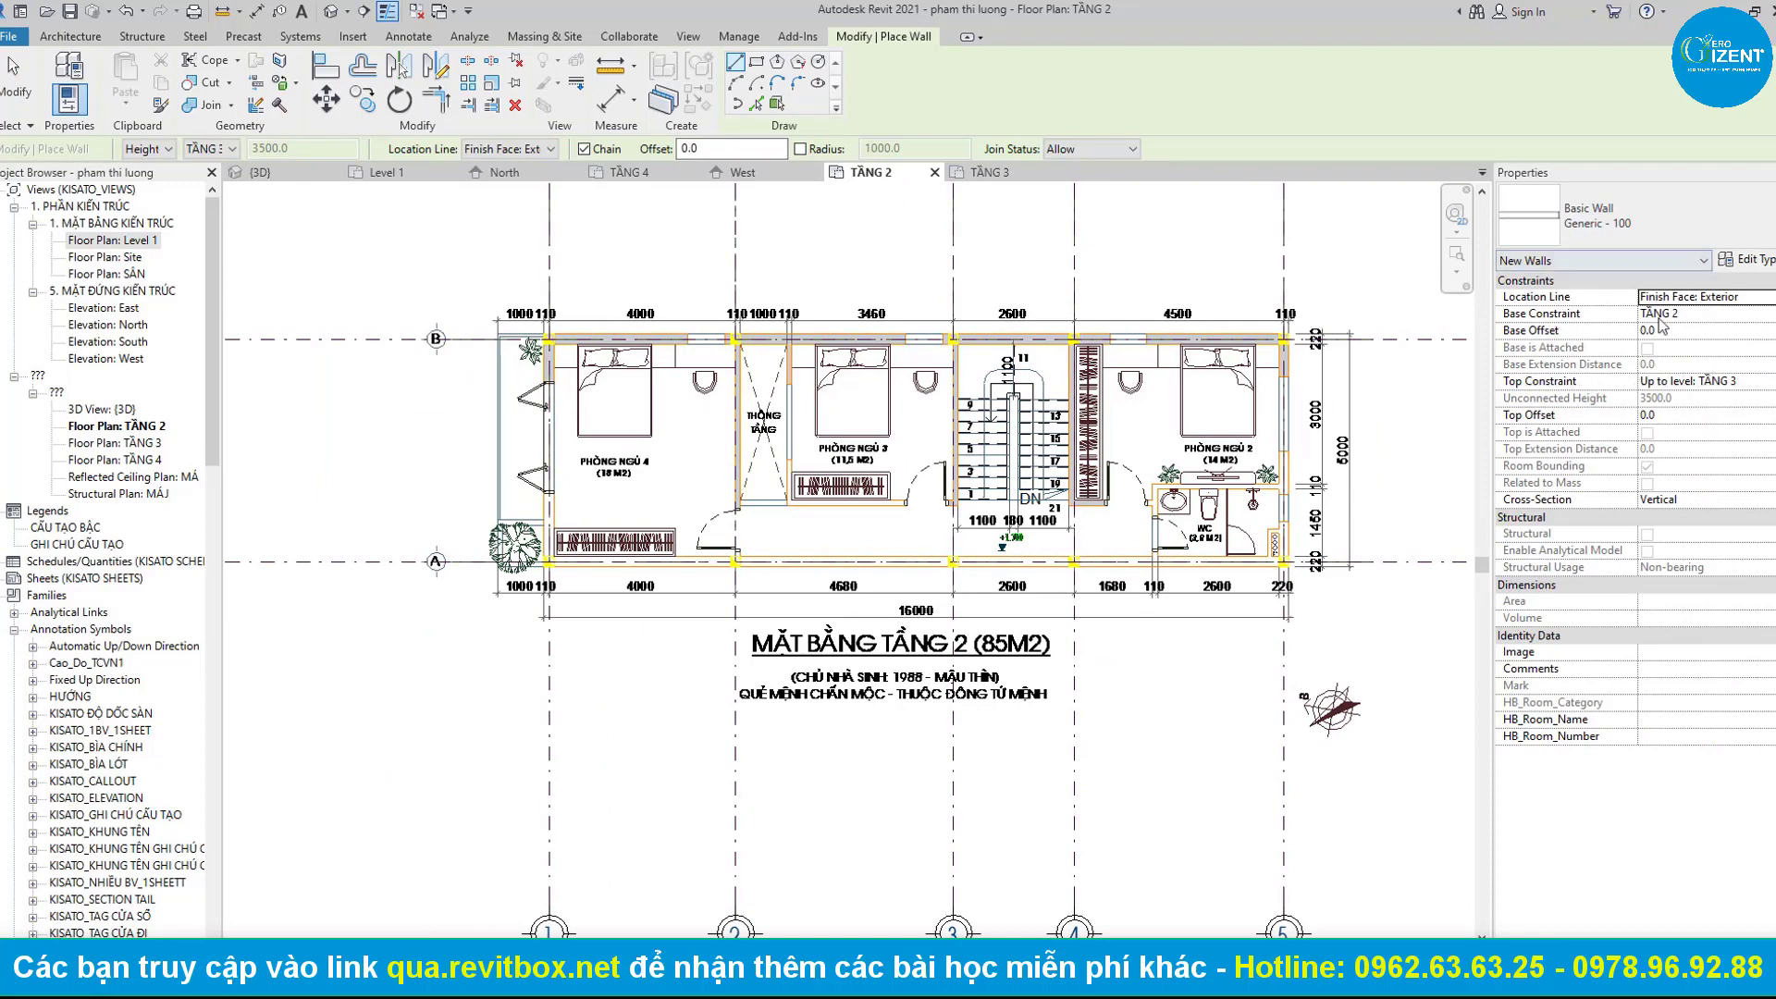
click(1624, 232)
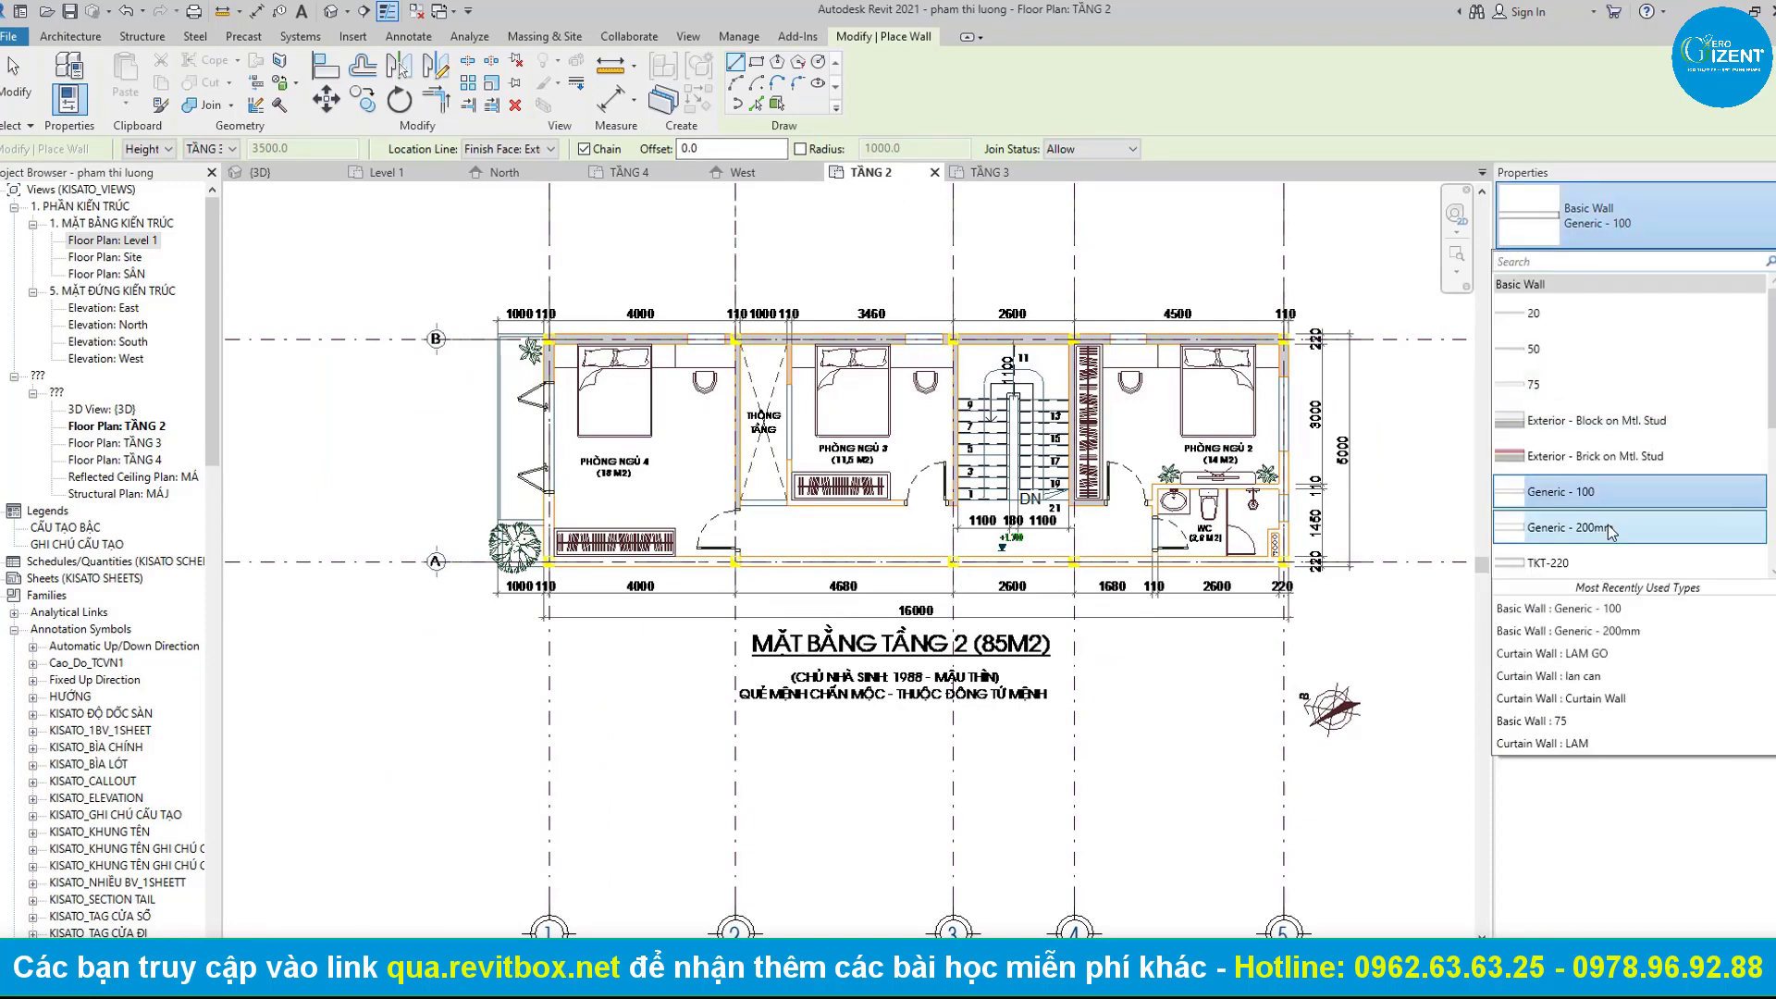
click(1573, 514)
scroll(1187, 427, up, 3)
scroll(1188, 427, up, 3)
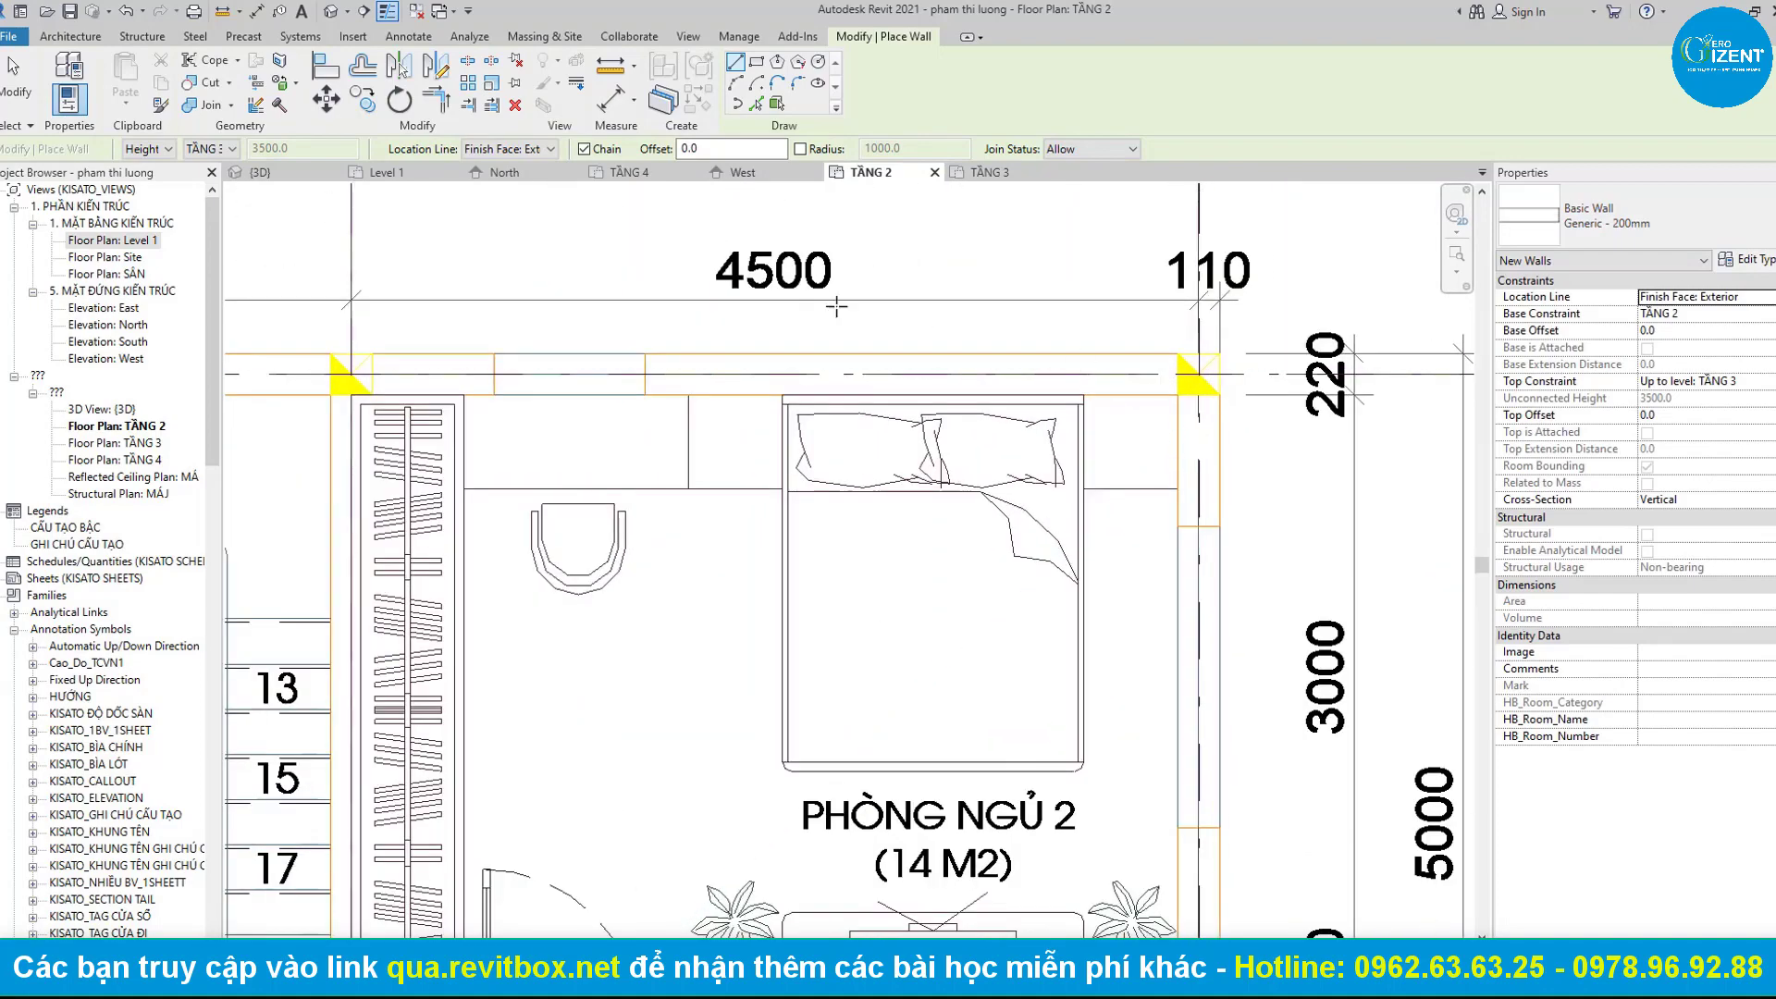
click(499, 168)
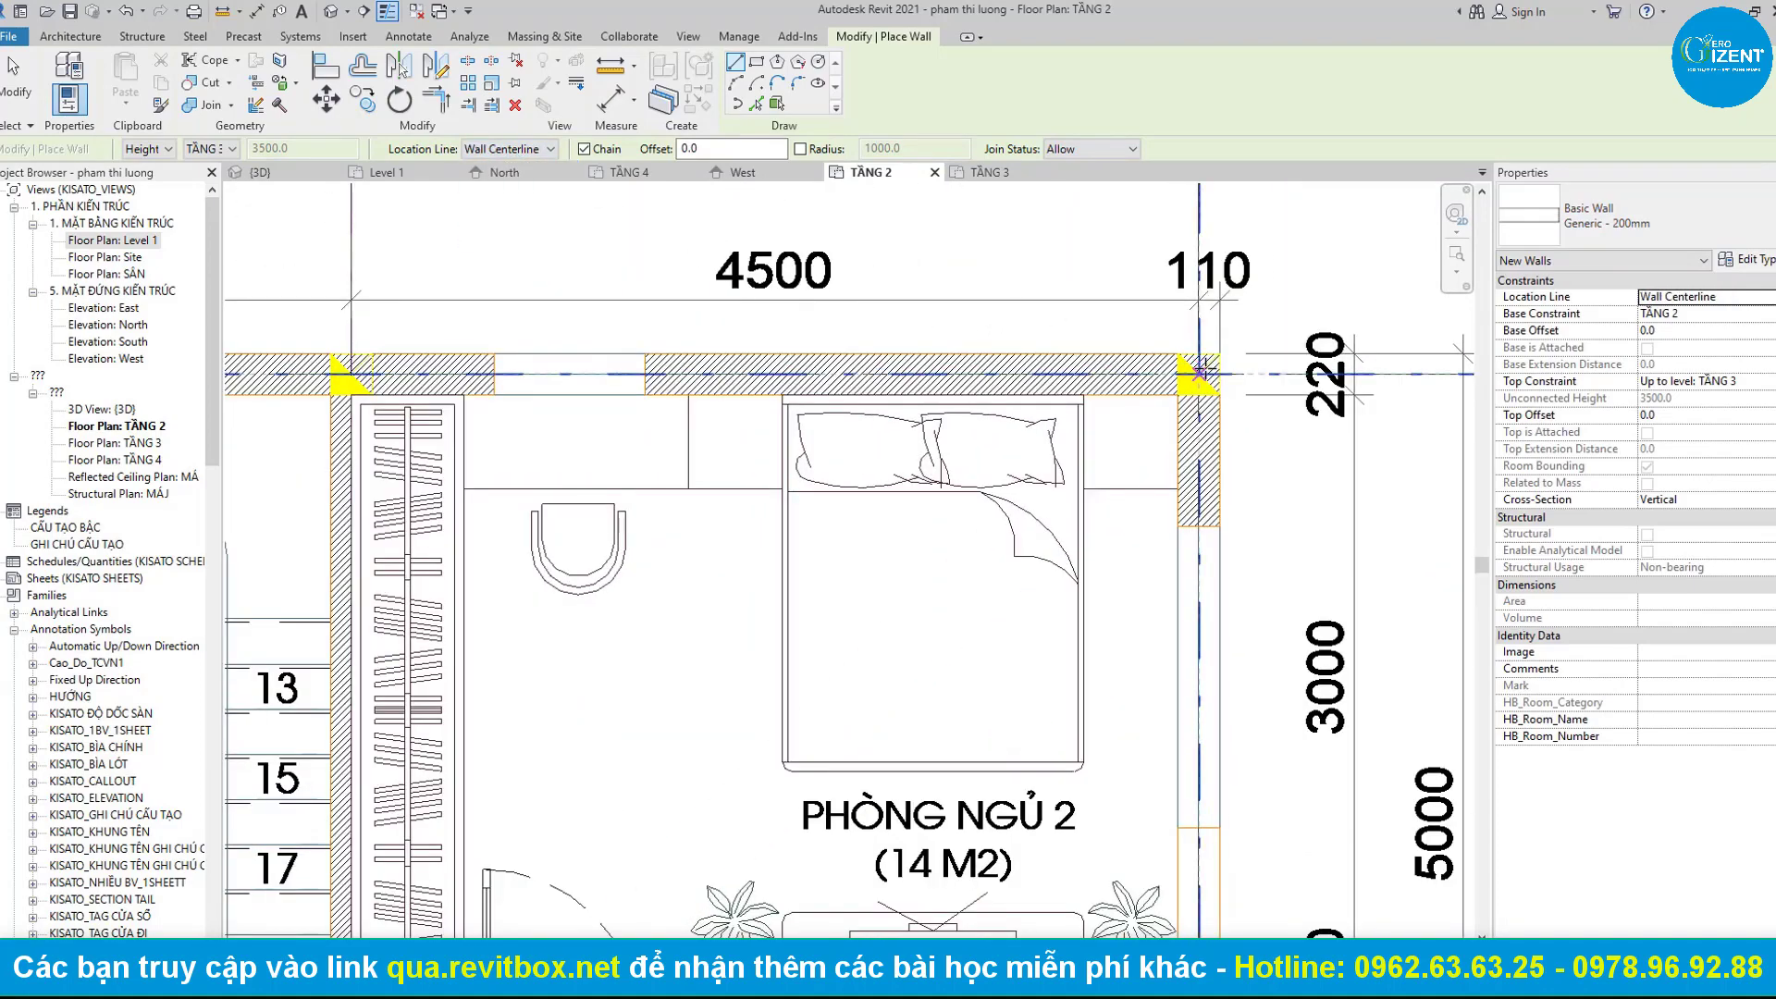
click(1200, 370)
Continue the 200mm wall past bedrooms 4, 3, 2 and the WC.
middle_drag(370, 370, 867, 363)
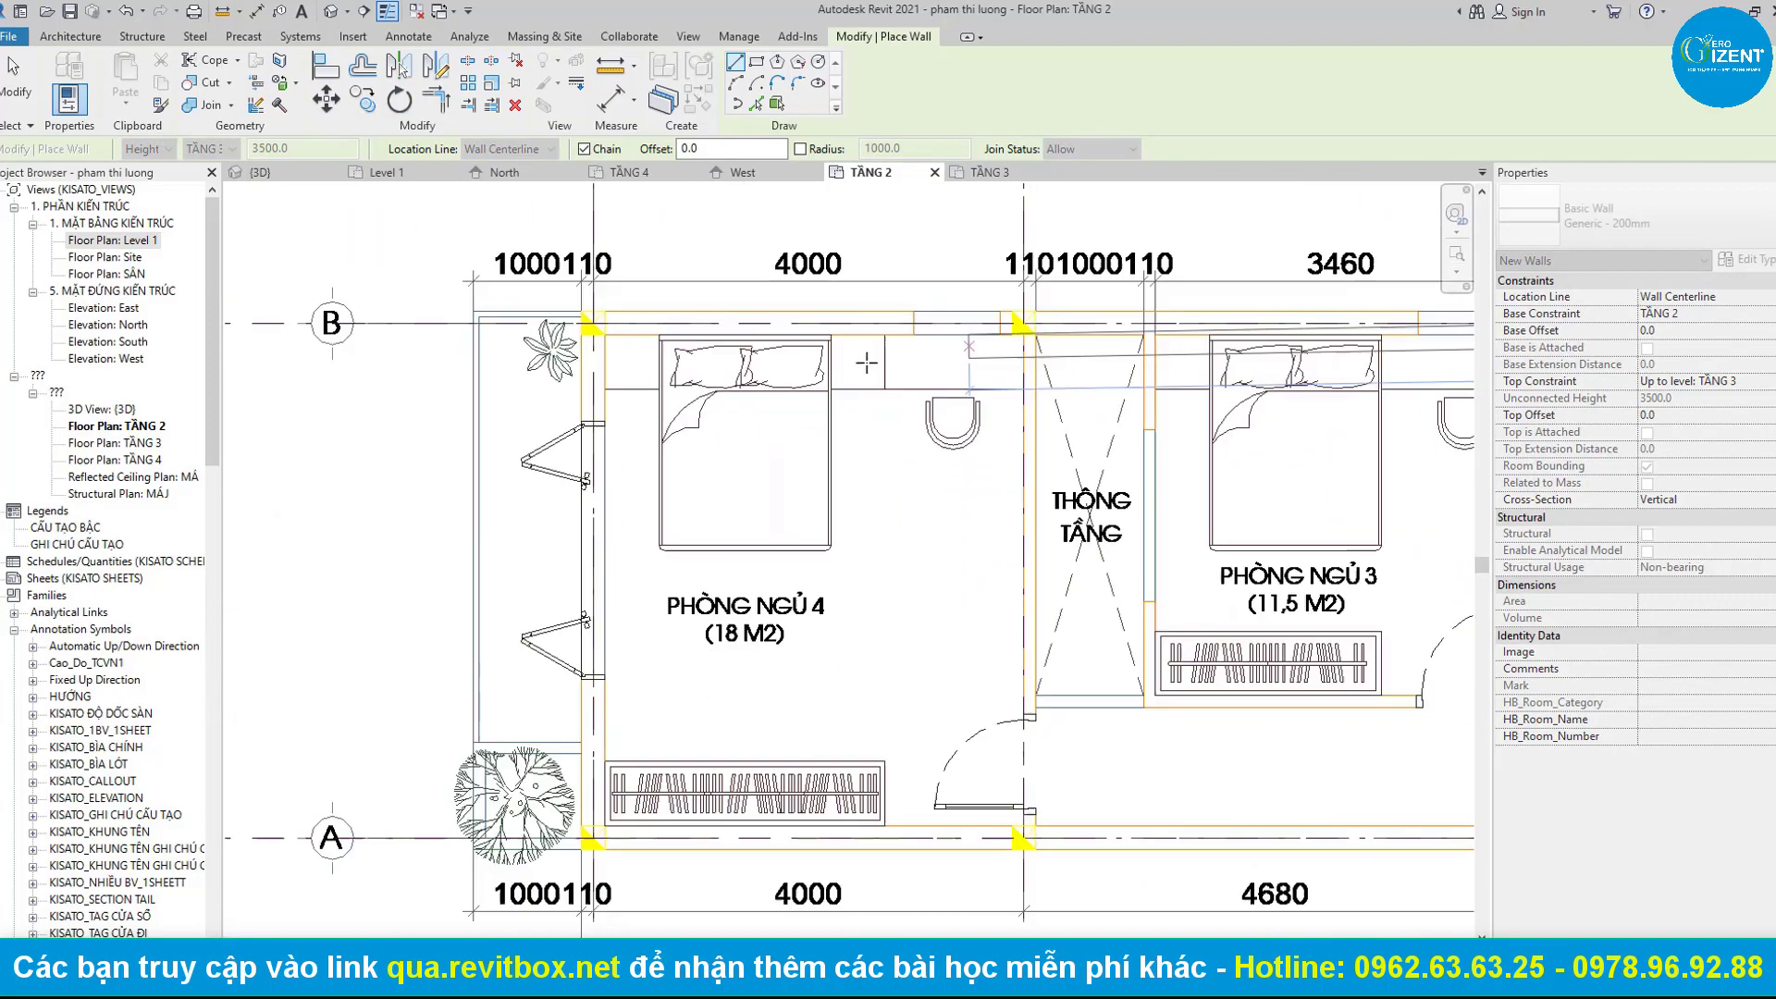
scroll(574, 407, down, 1)
middle_drag(573, 638, 574, 407)
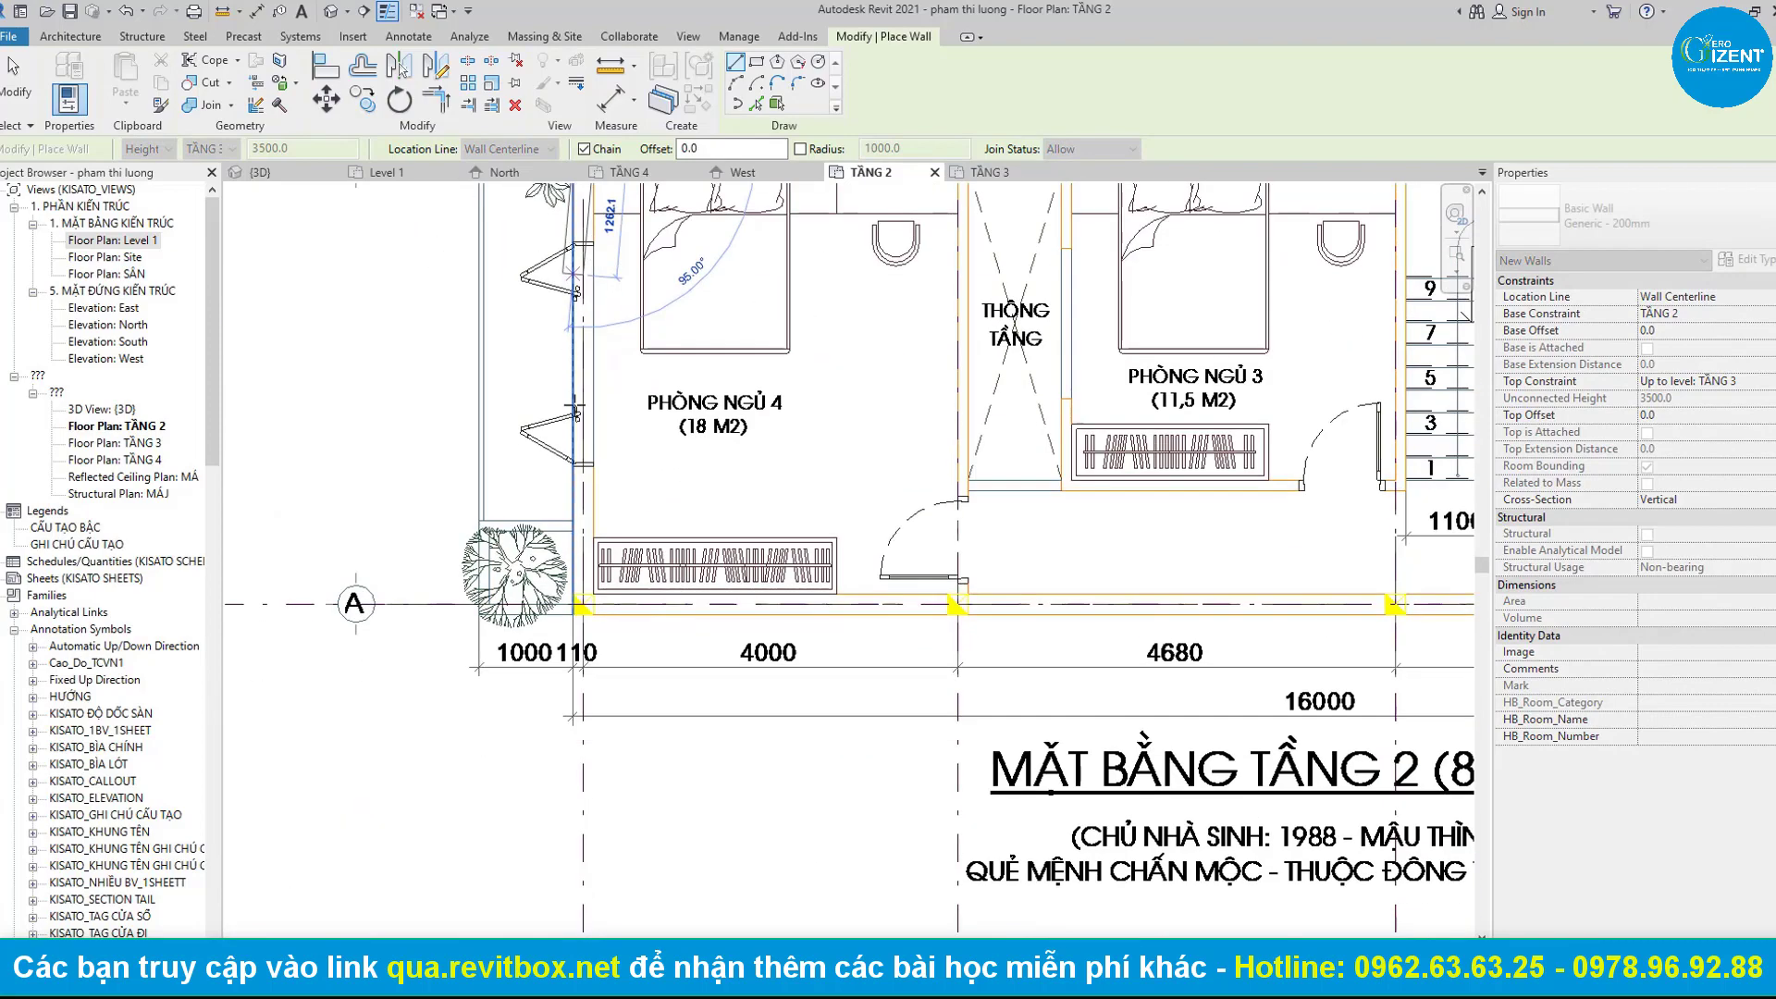
scroll(579, 546, up, 2)
scroll(578, 351, down, 2)
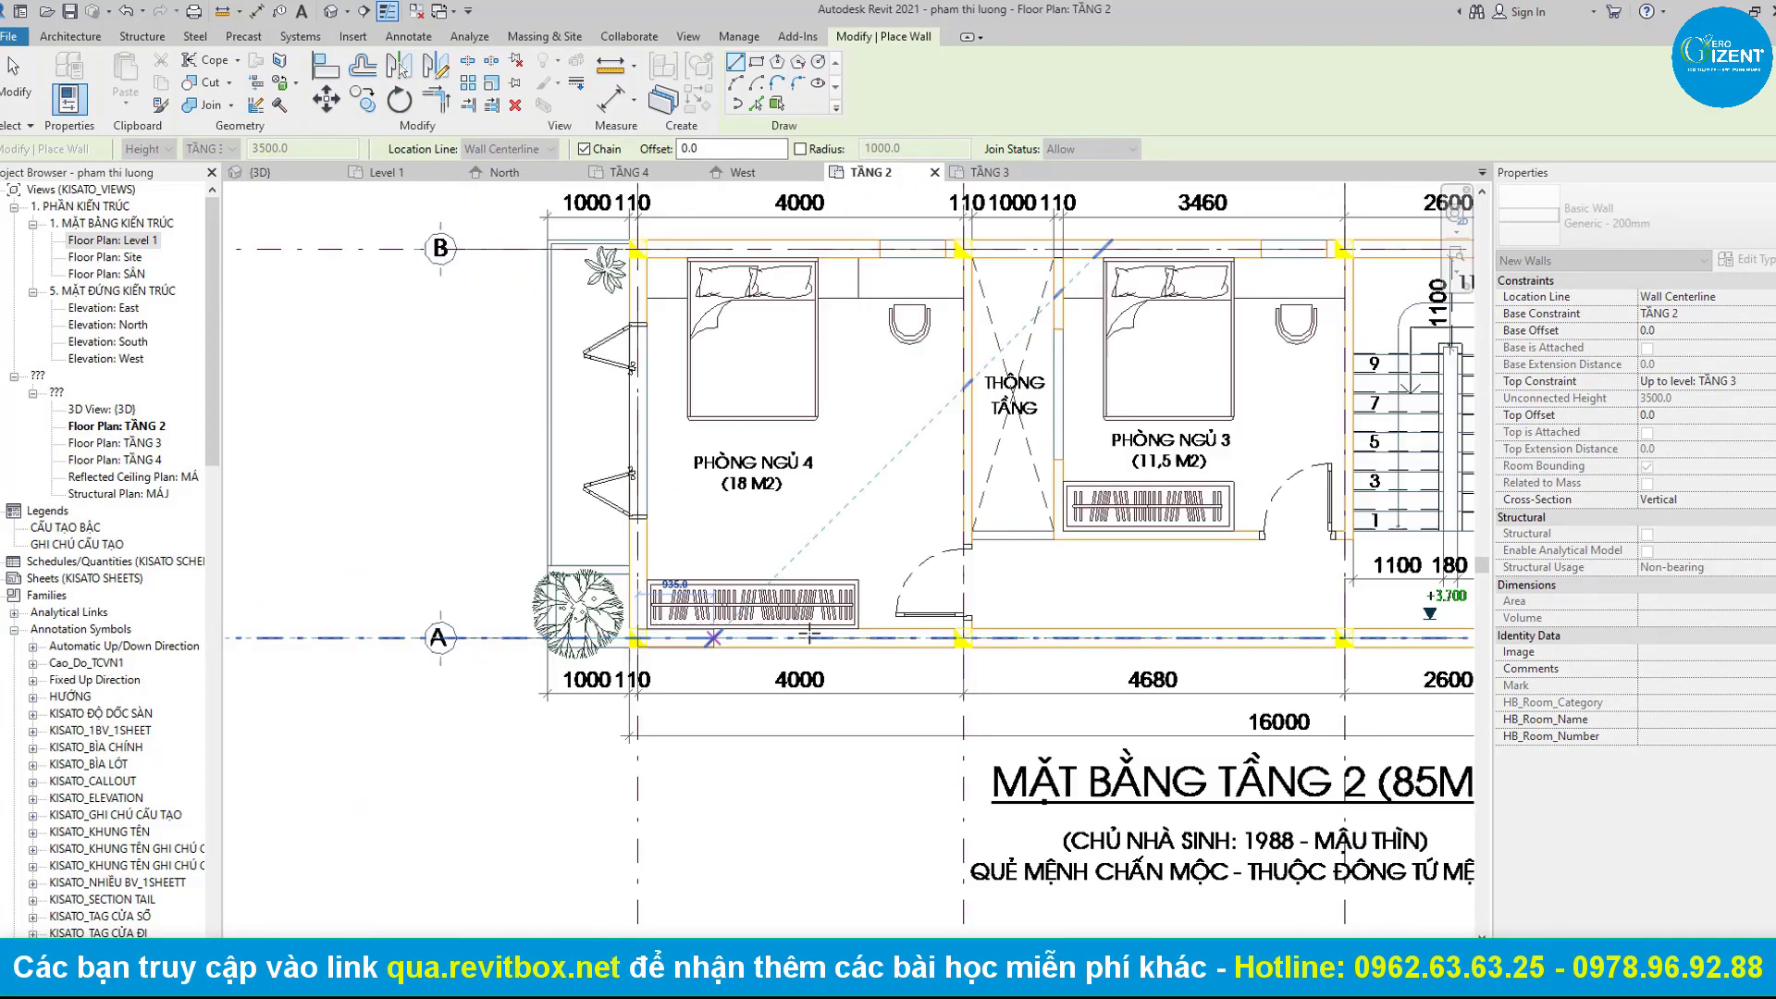
middle_drag(1387, 647, 742, 651)
scroll(742, 650, up, 1)
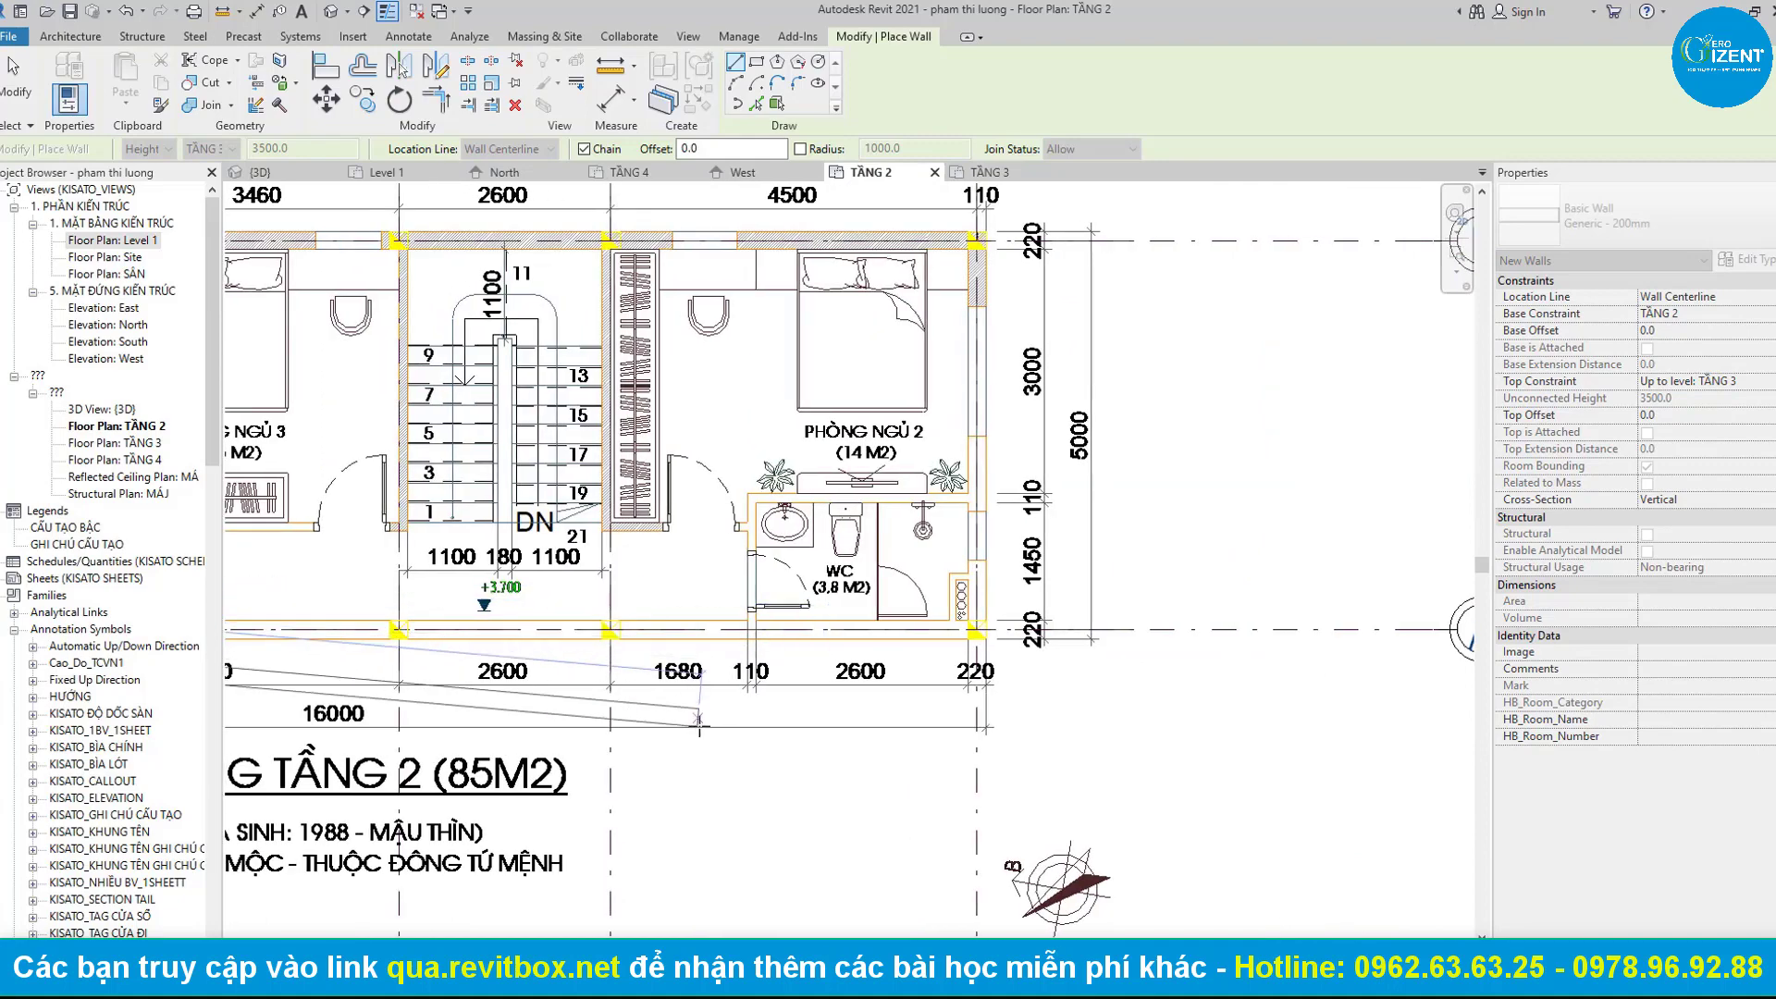
scroll(980, 639, up, 2)
scroll(939, 615, down, 2)
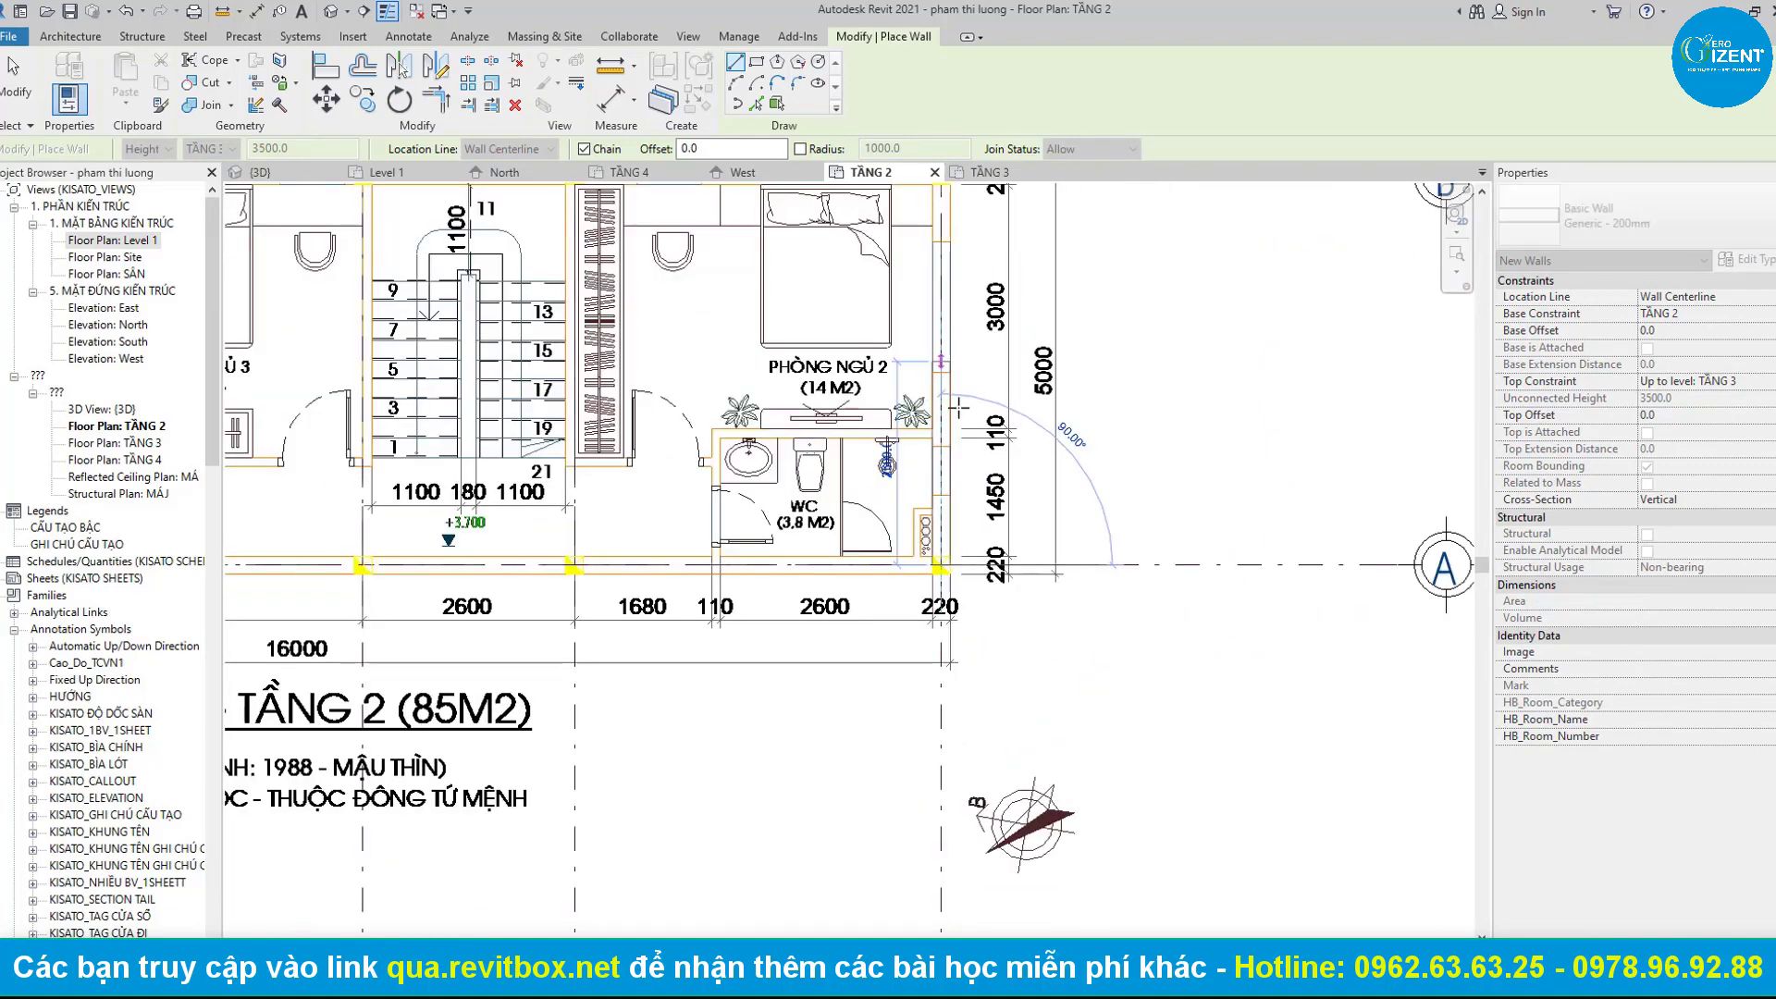
middle_drag(832, 171, 985, 289)
scroll(985, 289, up, 2)
scroll(983, 290, down, 3)
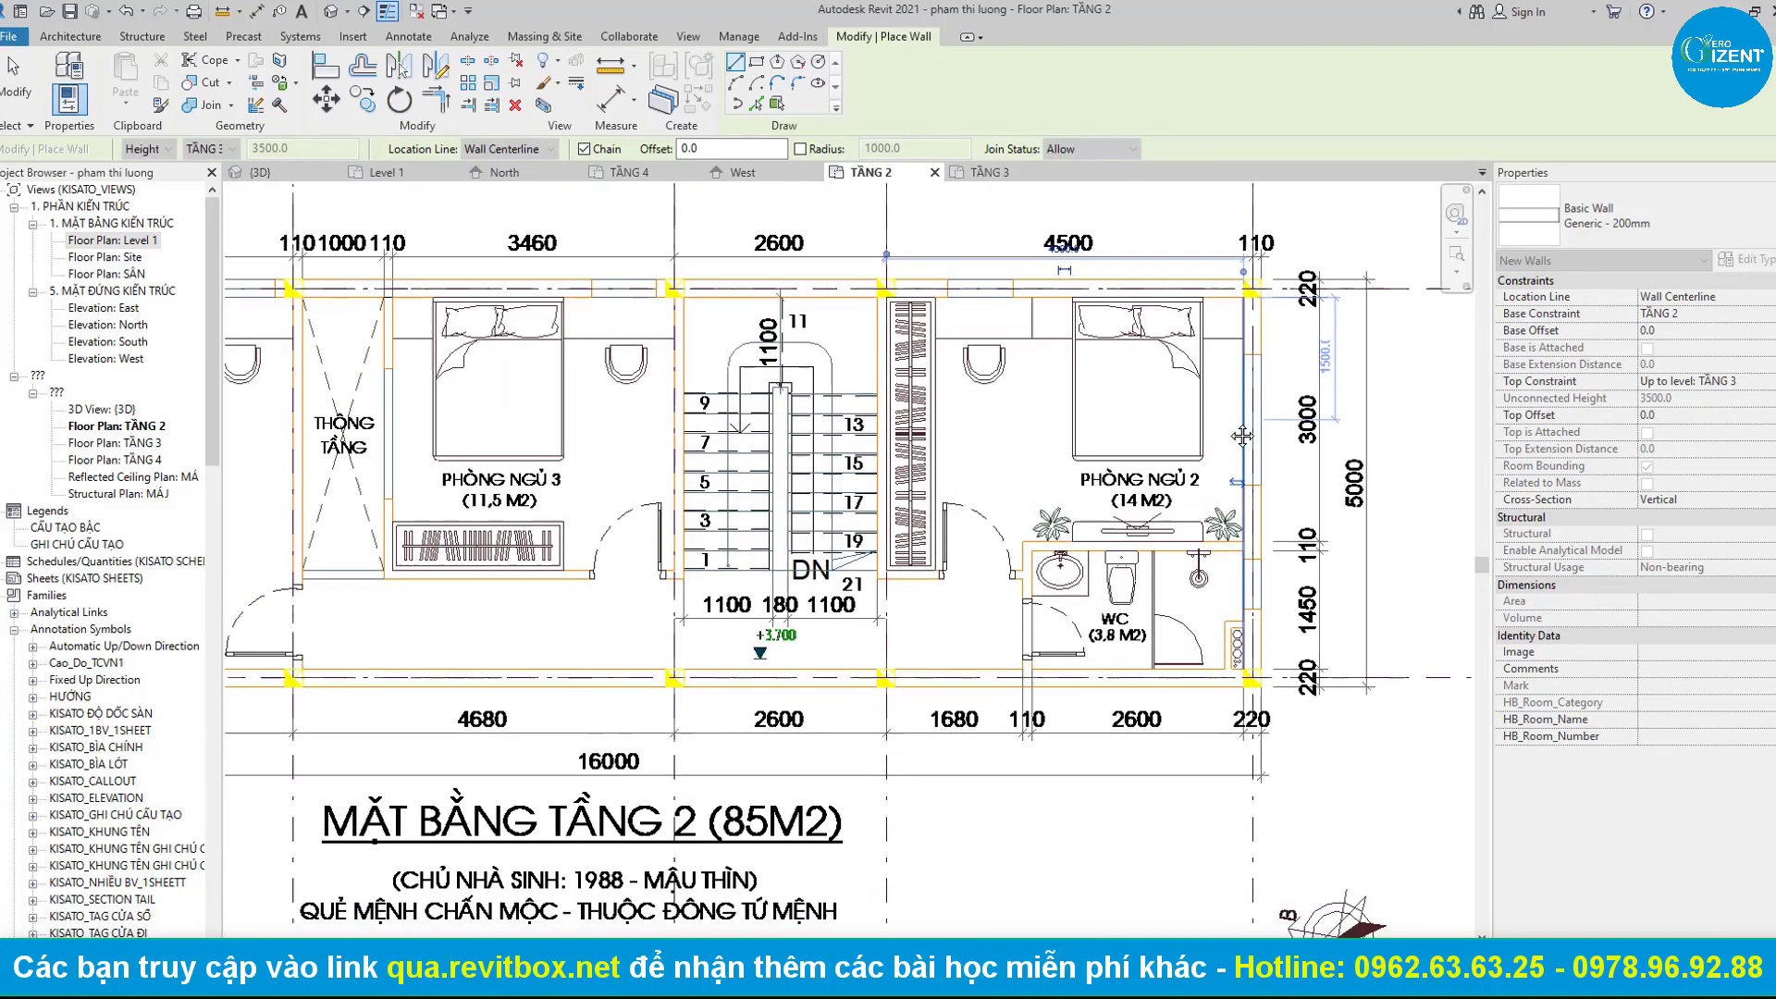
middle_drag(395, 234, 642, 212)
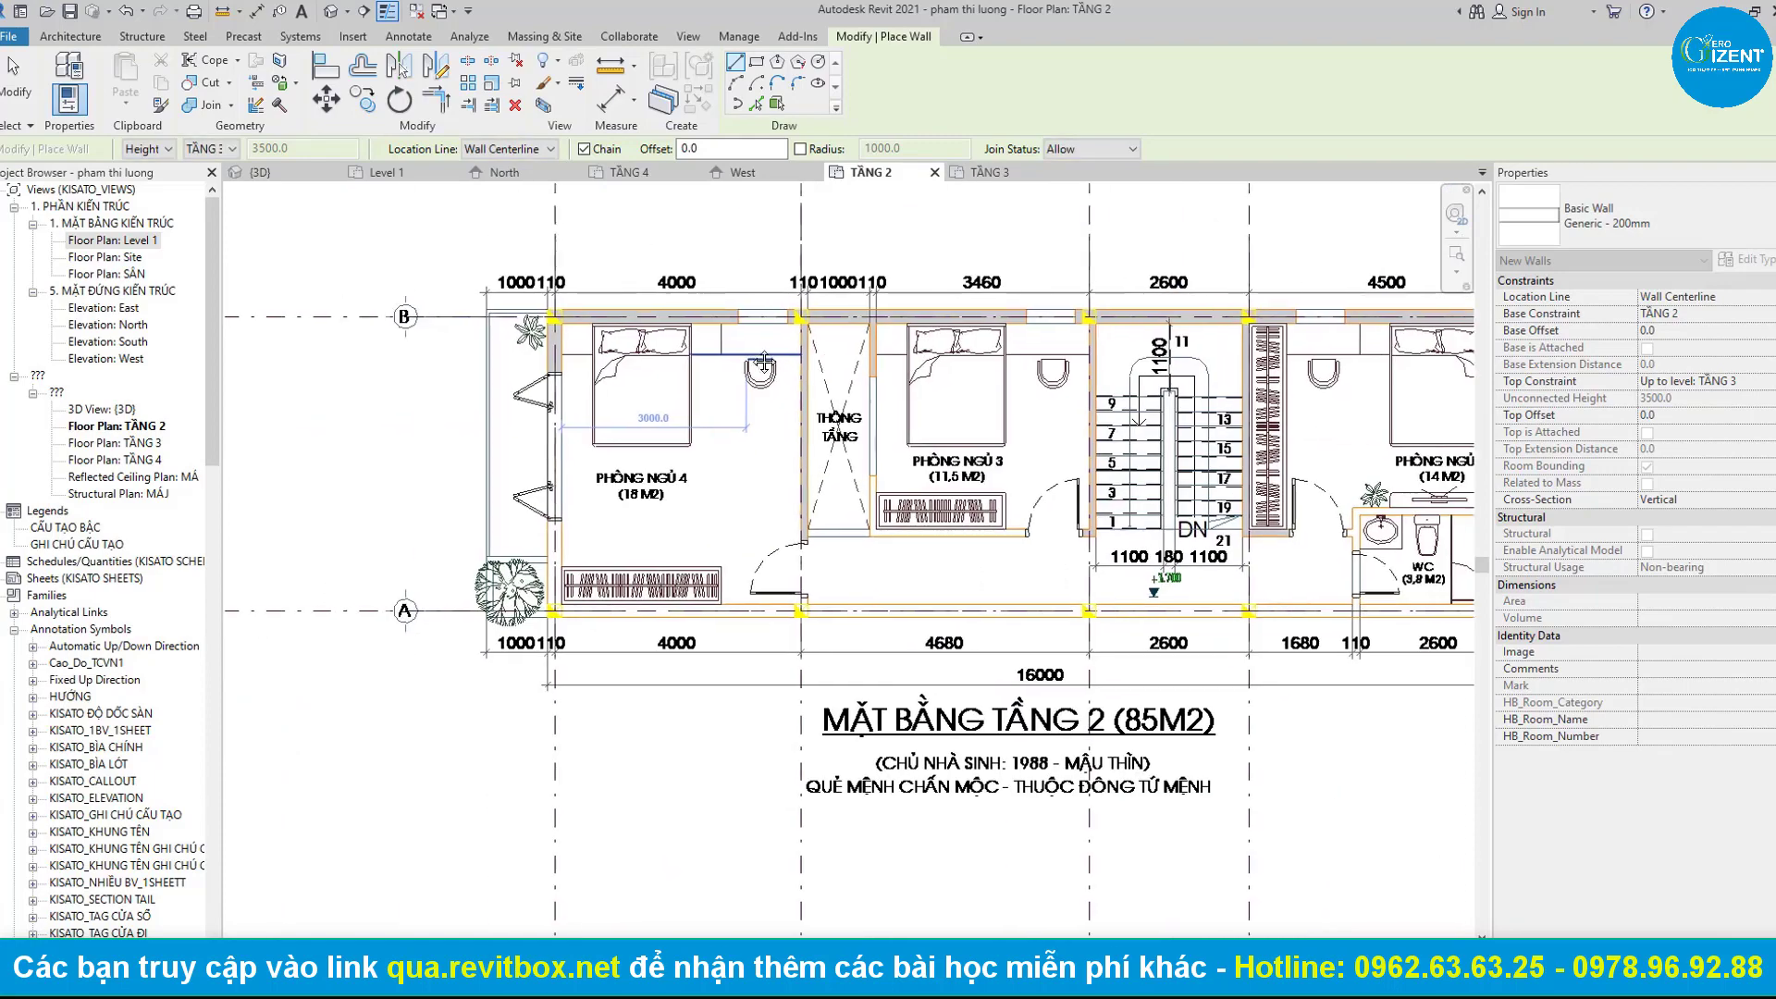
Draw a Generic - 100 partition from the top wall, aligned by exterior finish face.
click(1636, 241)
click(1566, 408)
scroll(889, 387, up, 2)
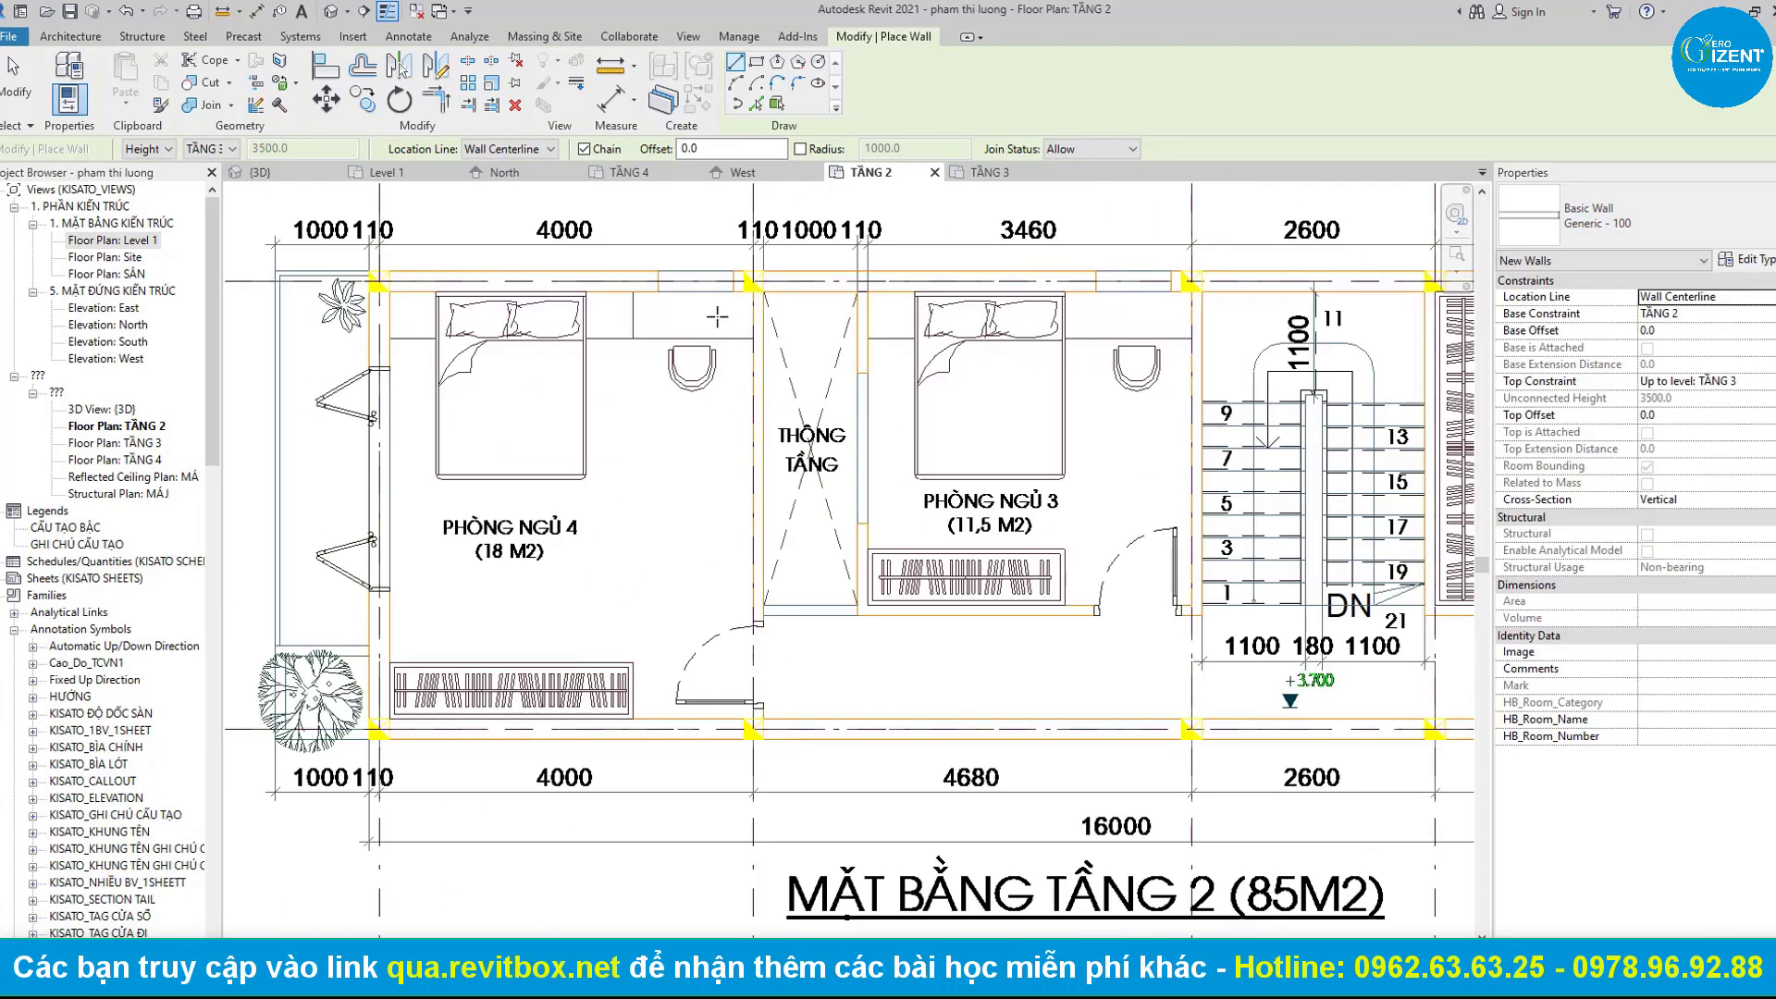
scroll(721, 291, up, 3)
middle_drag(797, 266, 779, 130)
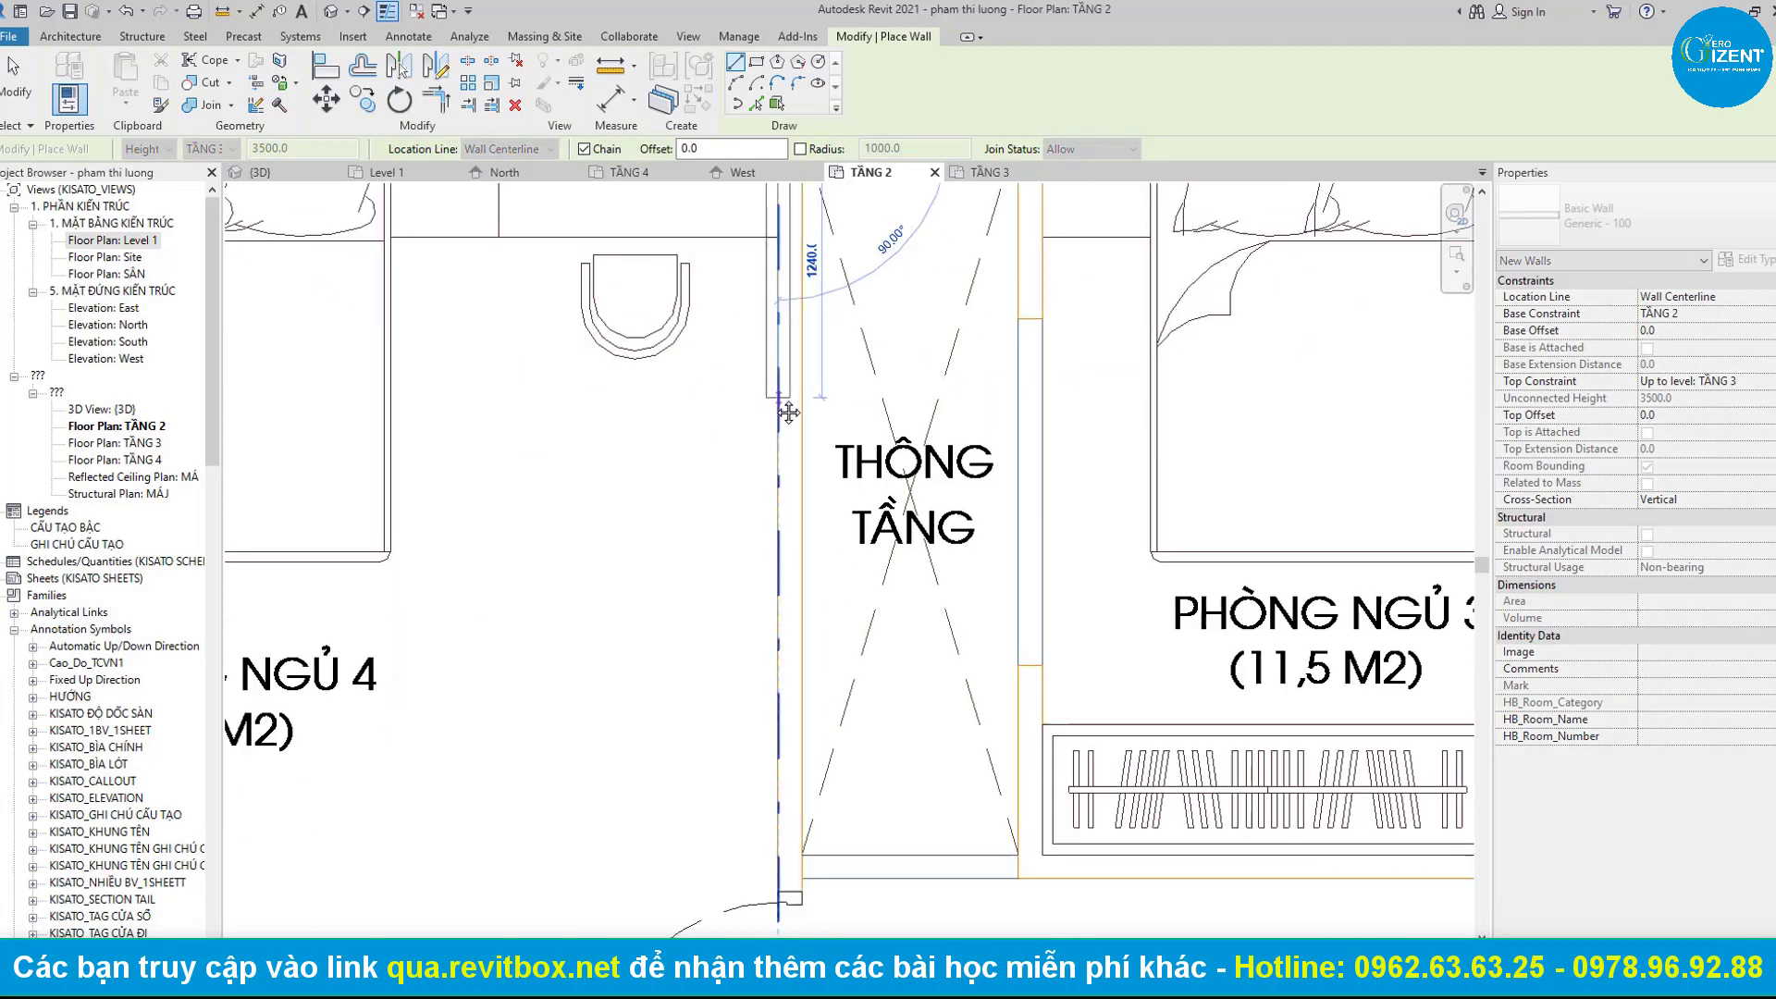
click(548, 149)
click(534, 195)
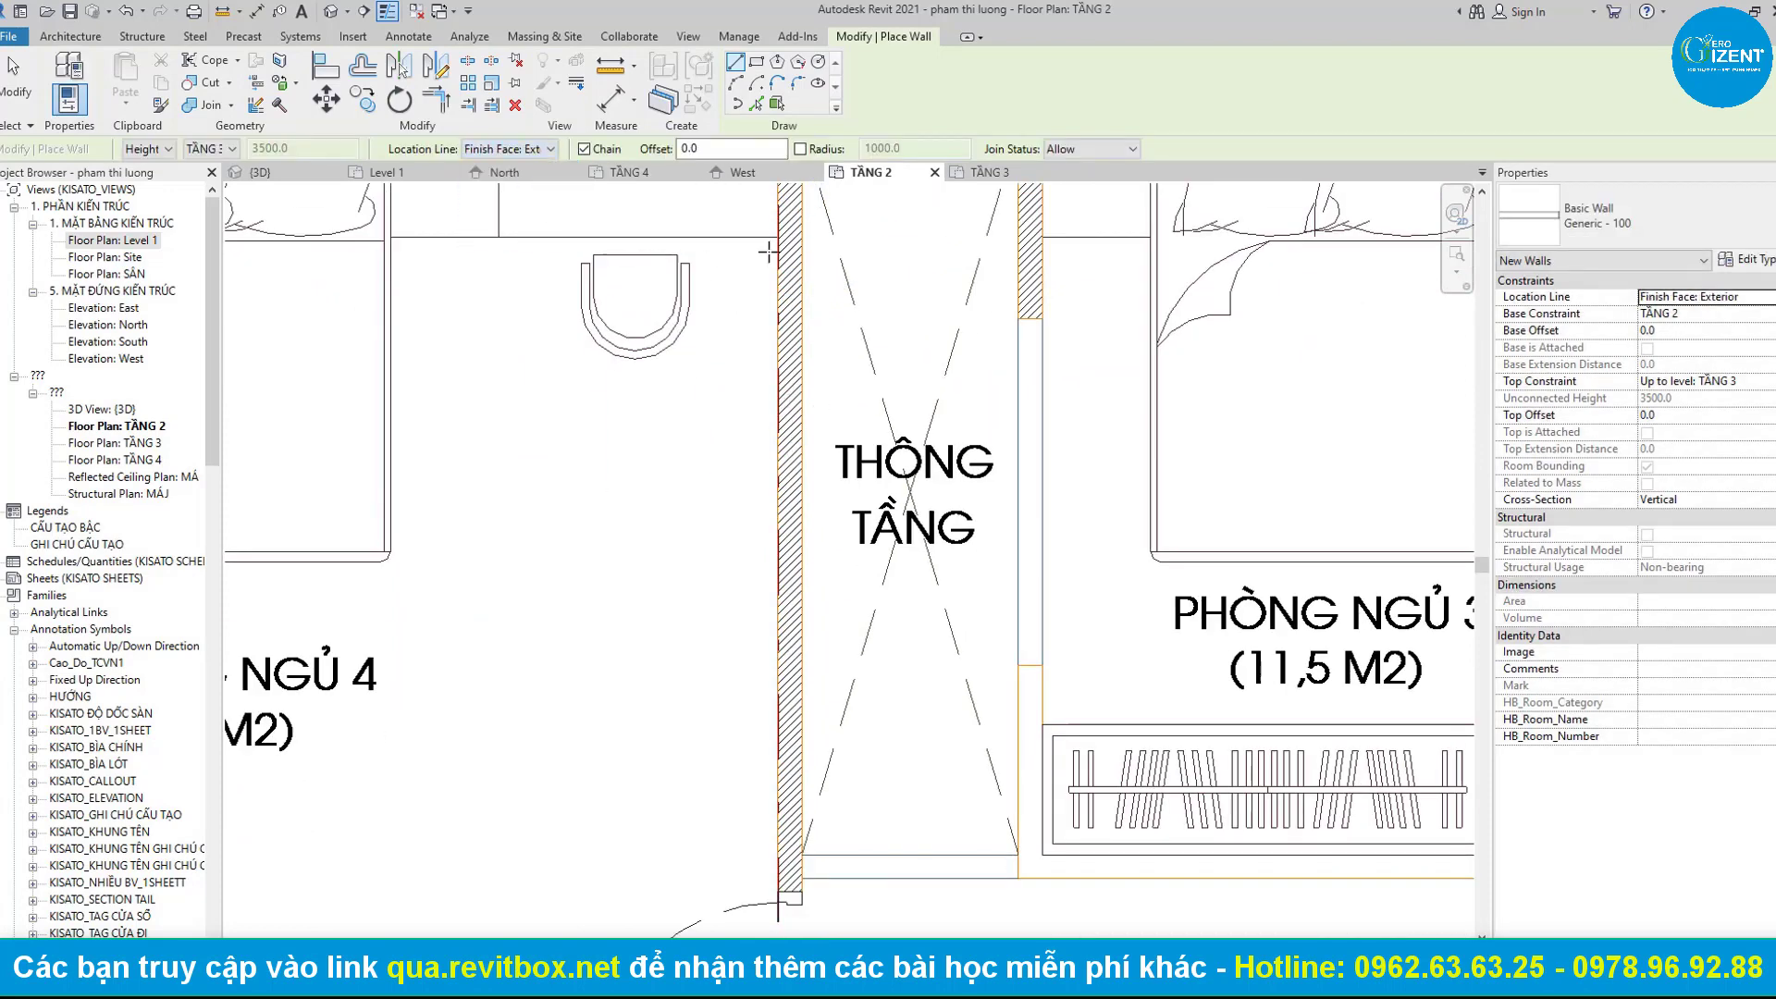
mouse_move(791, 295)
middle_down()
mouse_move(806, 544)
mouse_move(733, 496)
middle_up()
scroll(720, 558, down, 2)
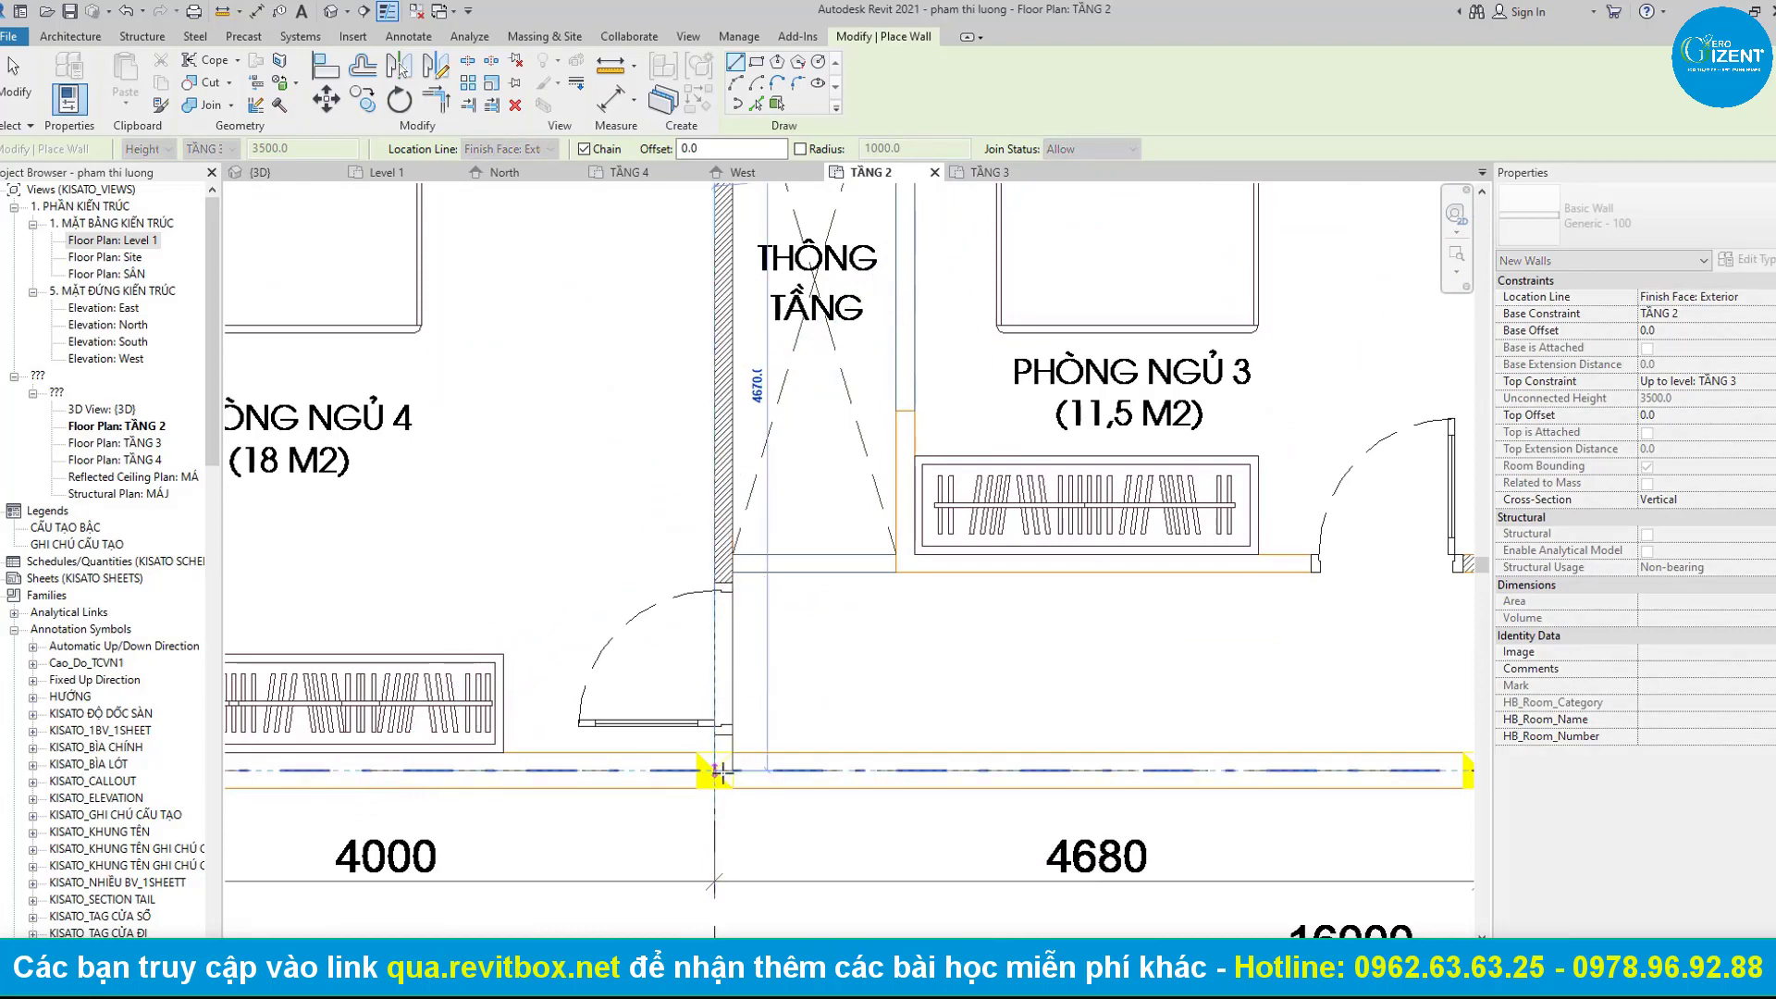
middle_drag(898, 211, 825, 396)
scroll(825, 396, up, 2)
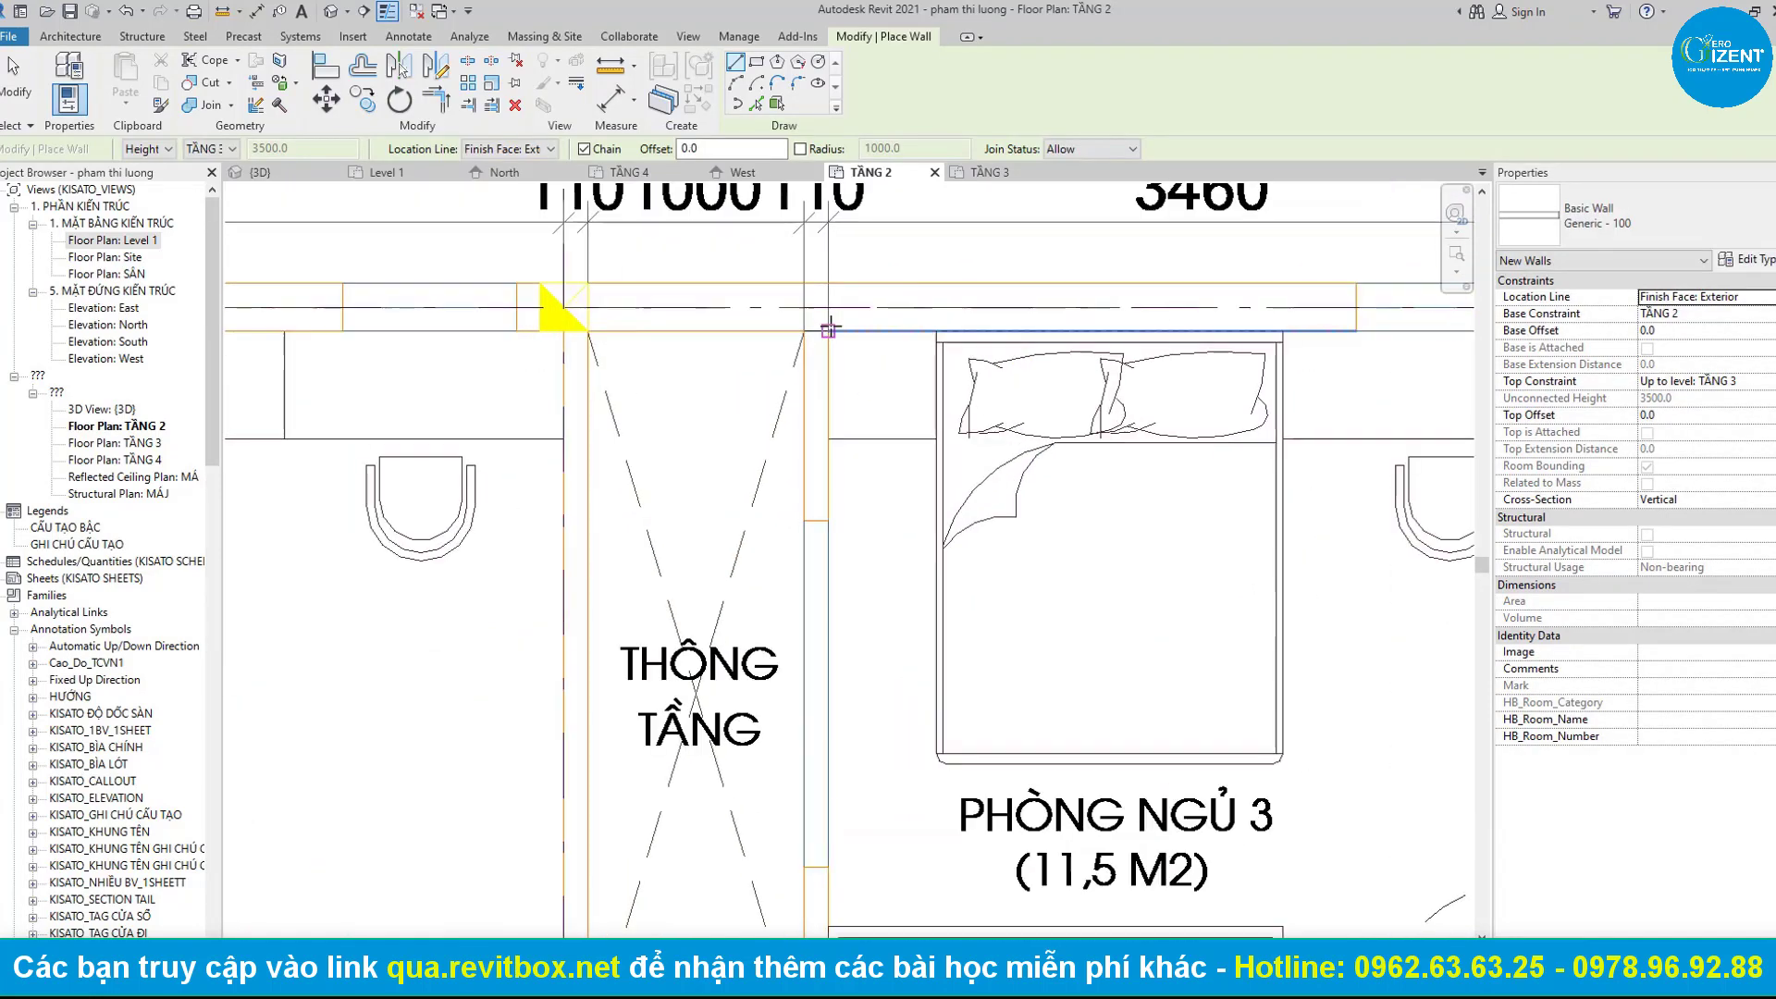
click(826, 317)
scroll(819, 622, up, 1)
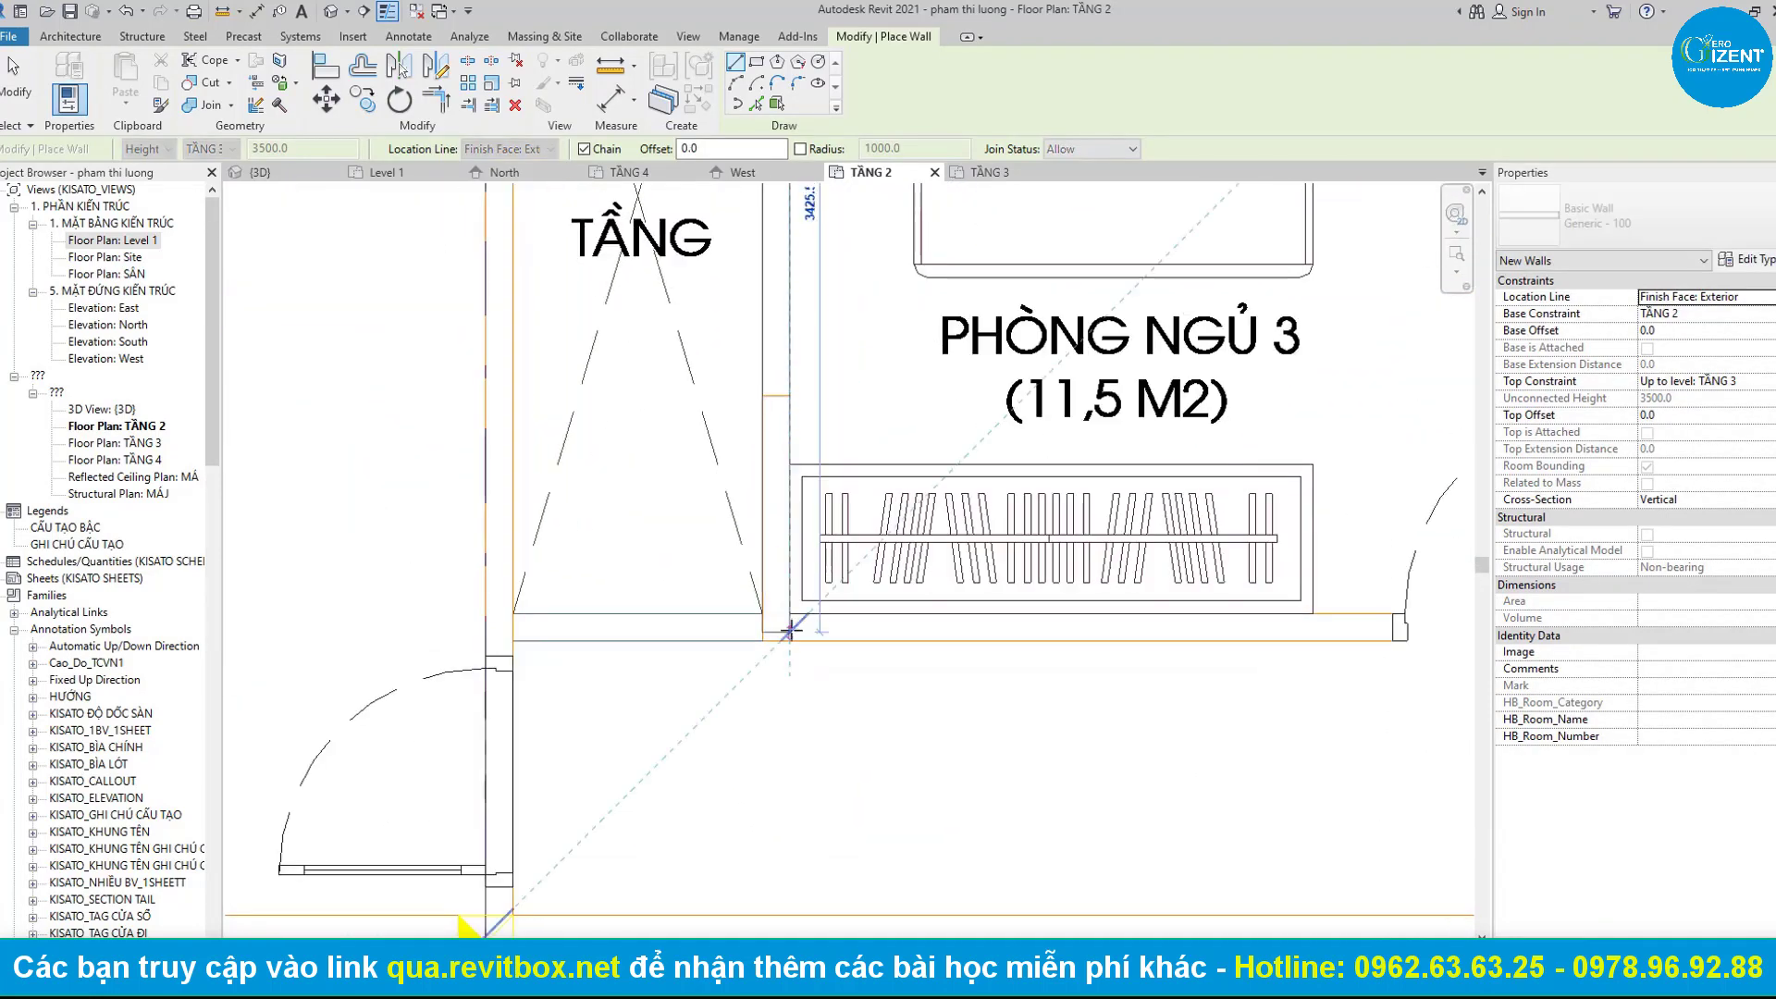
middle_drag(969, 554, 644, 615)
scroll(645, 615, down, 2)
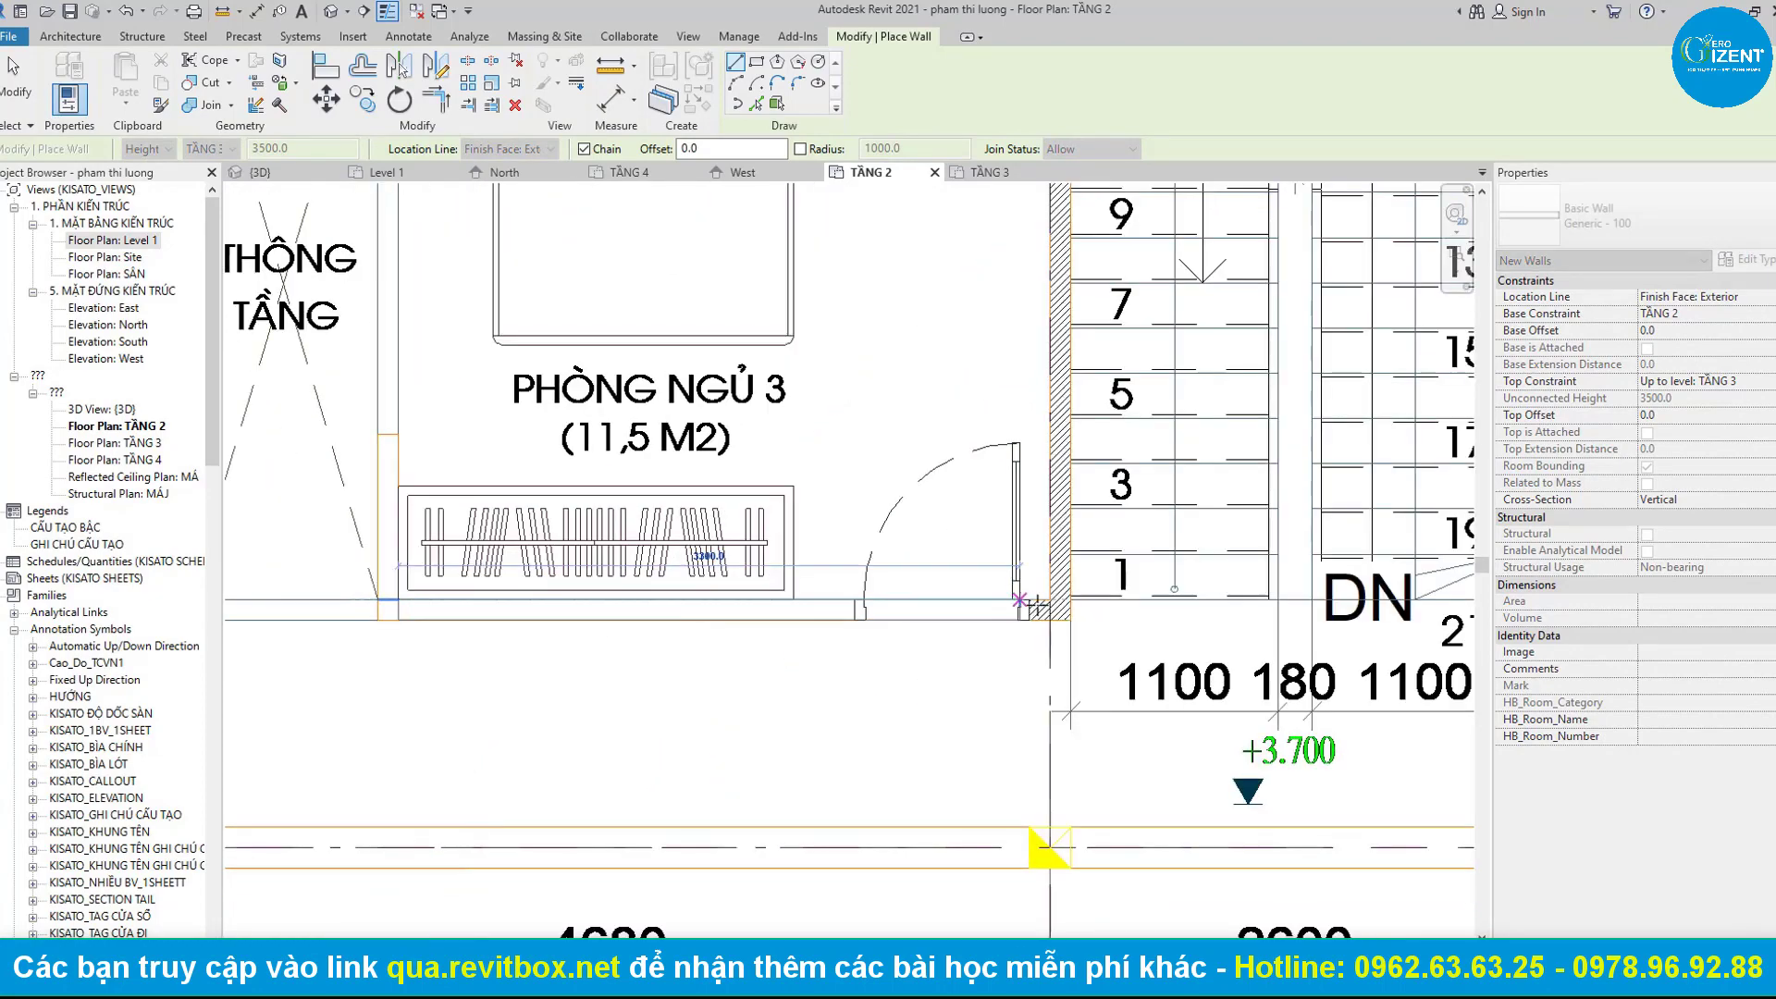
middle_drag(1063, 204, 1071, 370)
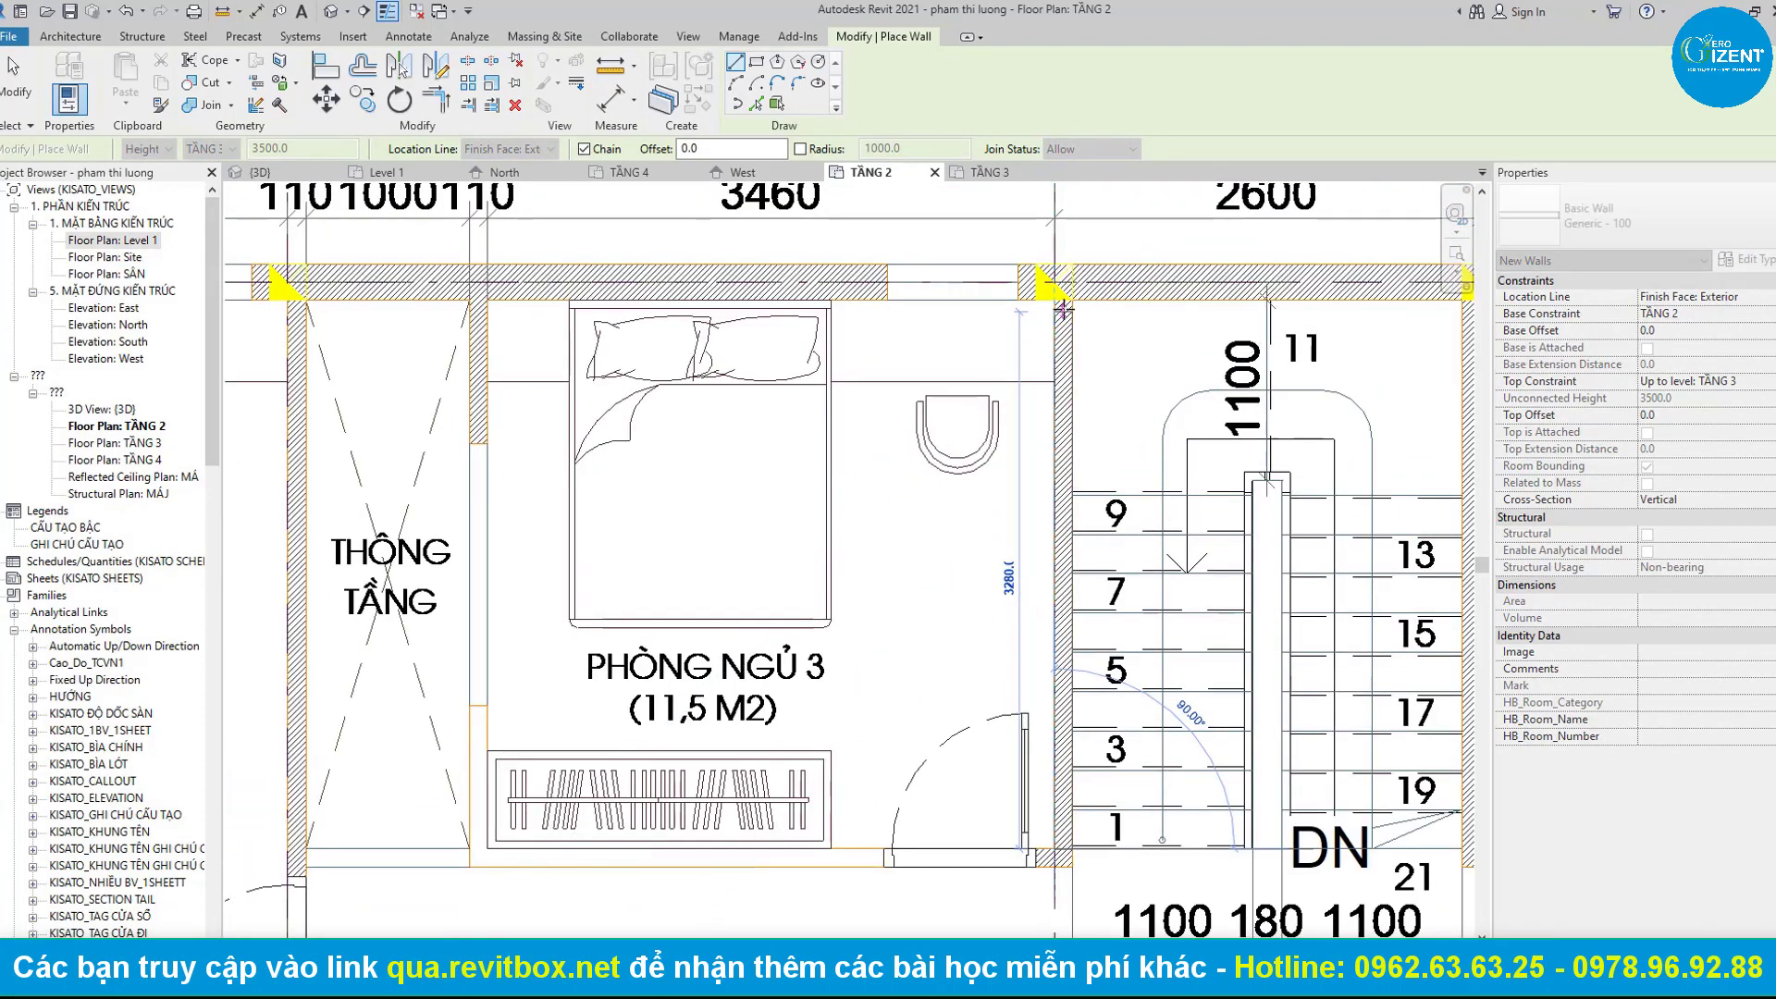
scroll(1055, 298, down, 2)
key(Escape)
key(Escape)
Restart wall drawing with WA and place a wall along the stair edge by the WC.
middle_drag(1173, 679, 965, 544)
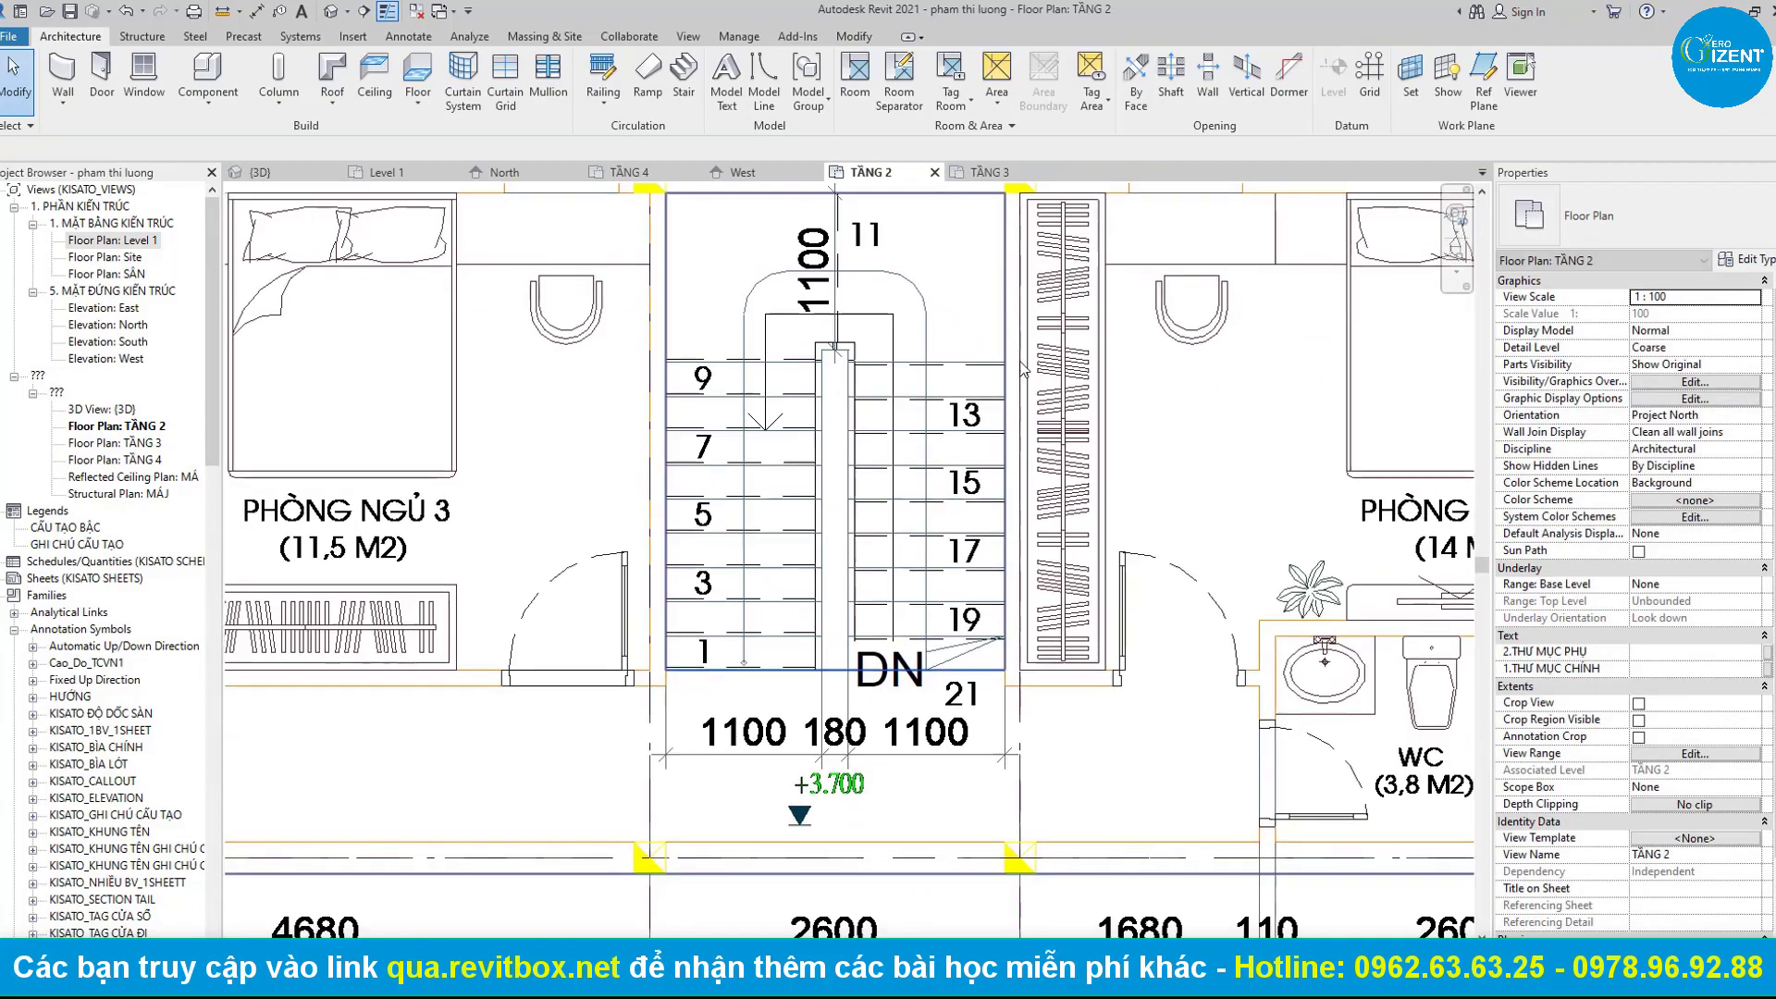
key(w)
key(a)
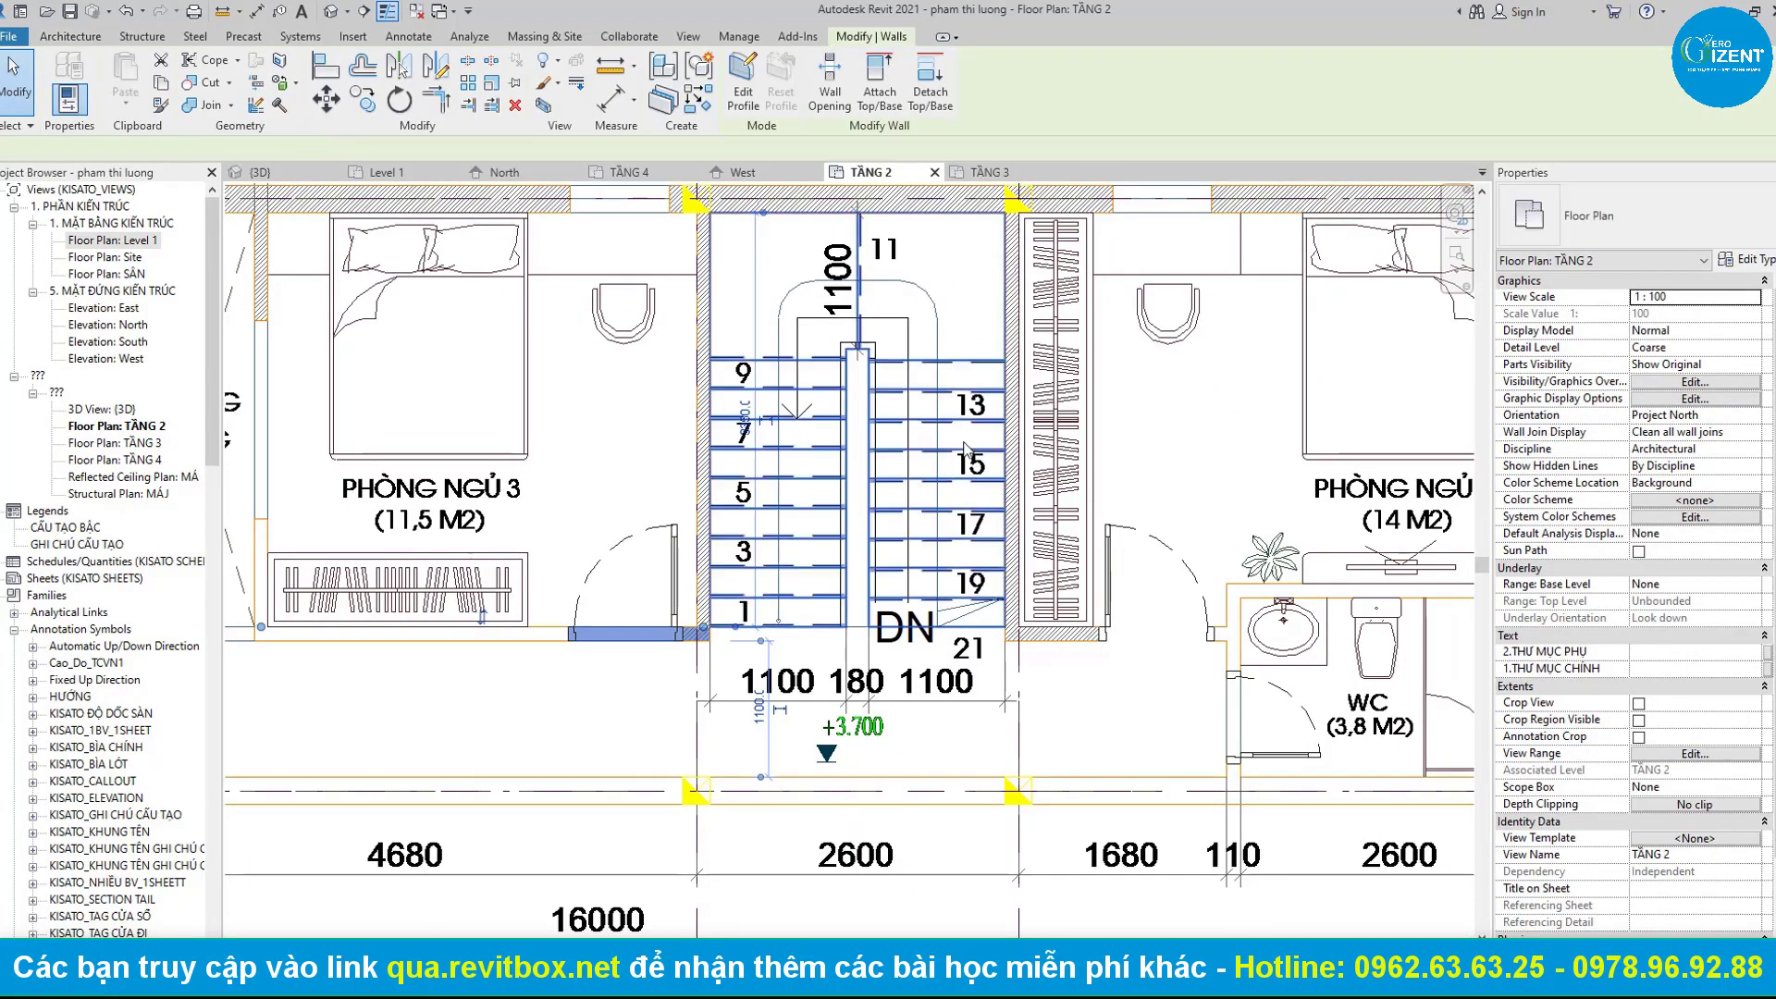
scroll(1058, 278, up, 1)
scroll(1058, 263, up, 1)
middle_drag(1018, 389, 1018, 546)
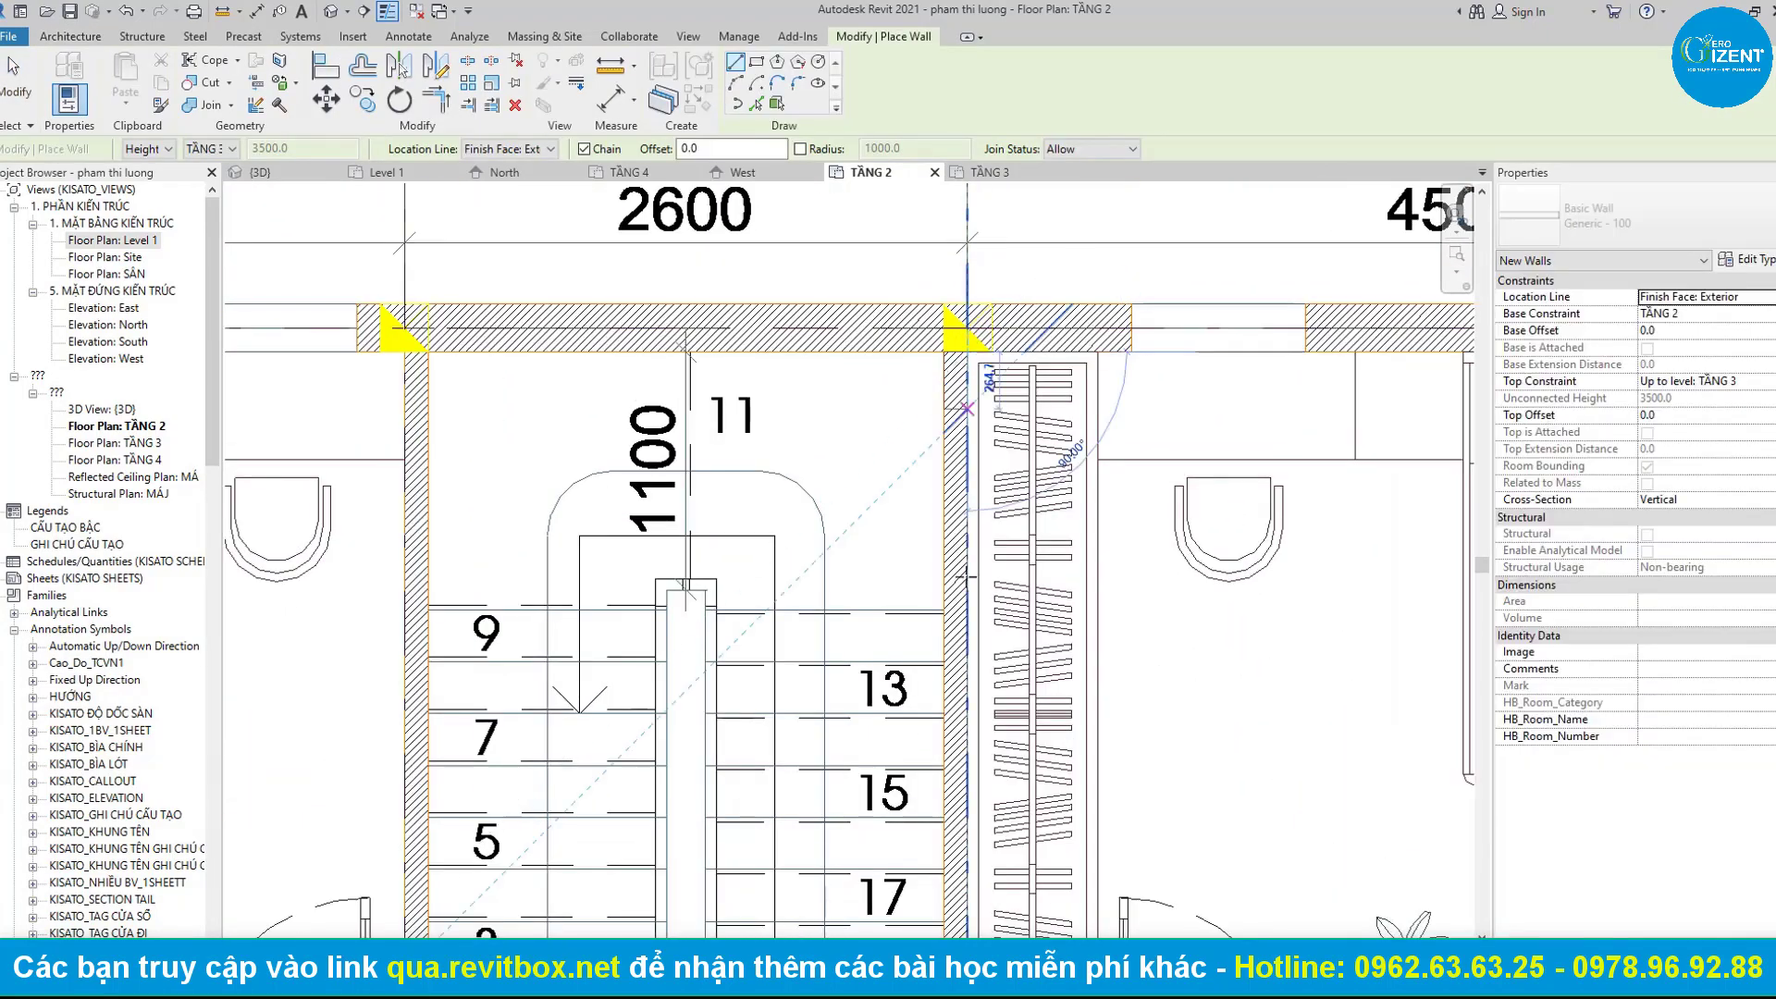
middle_drag(990, 925, 947, 504)
scroll(947, 613, up, 1)
click(950, 435)
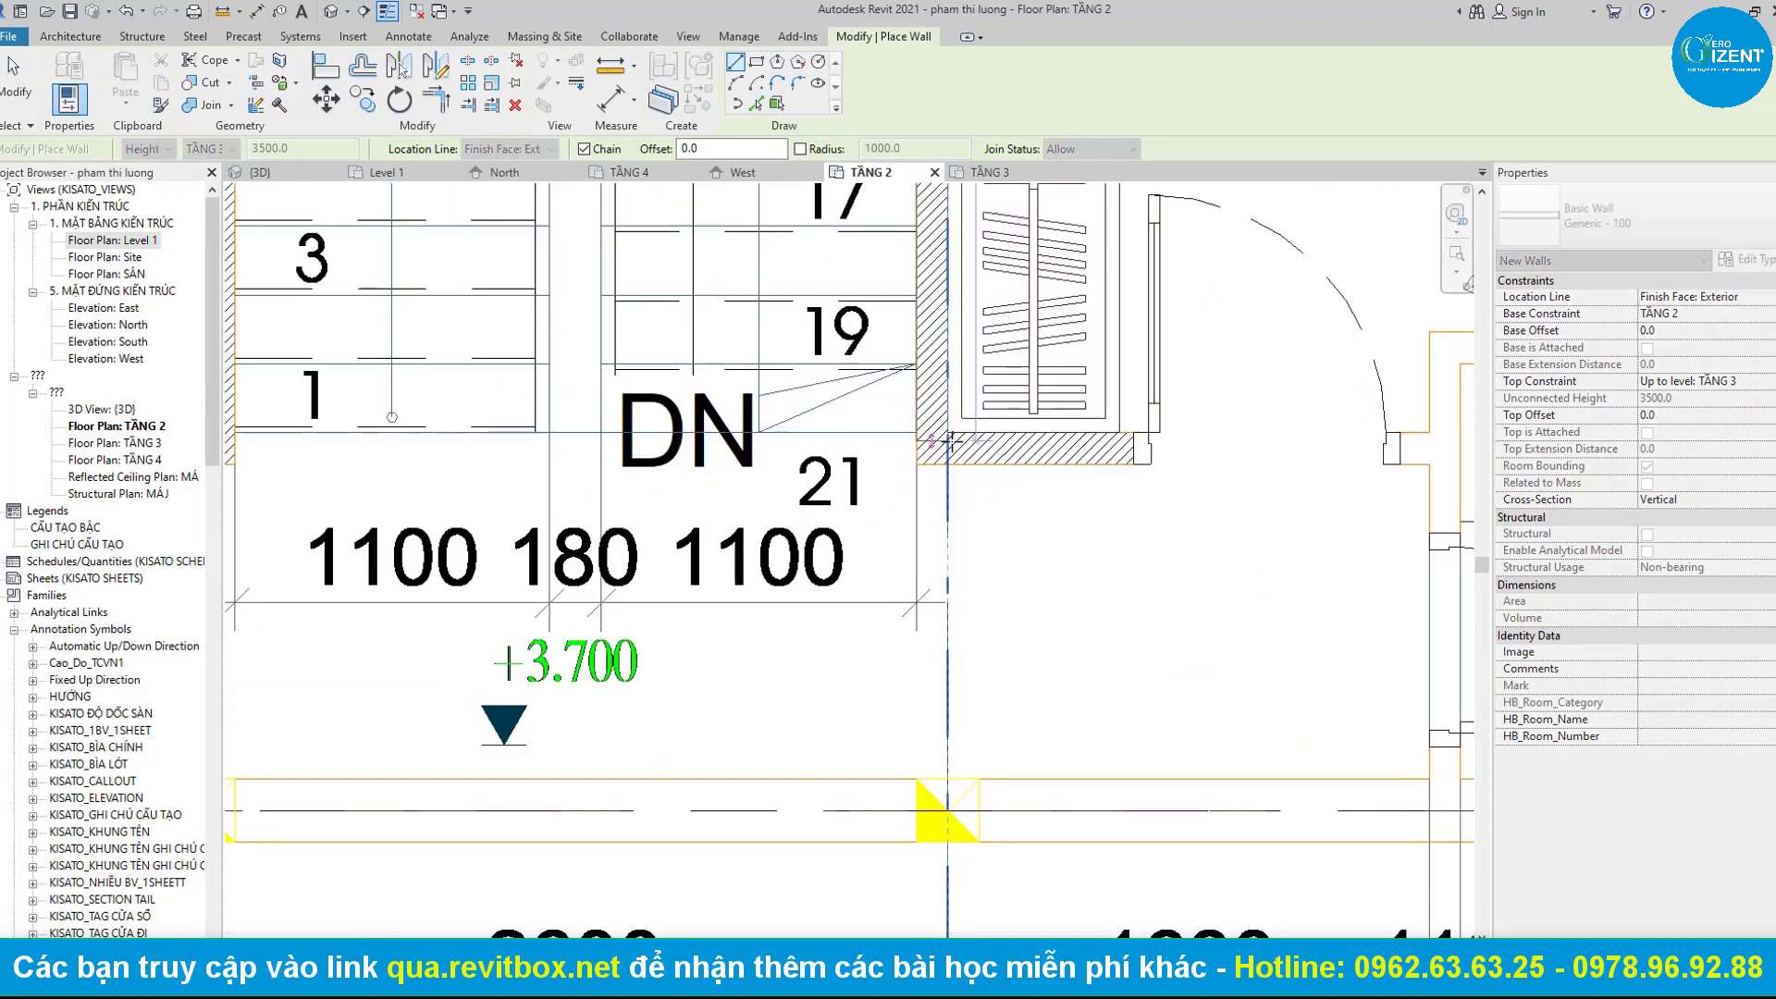
scroll(957, 440, up, 1)
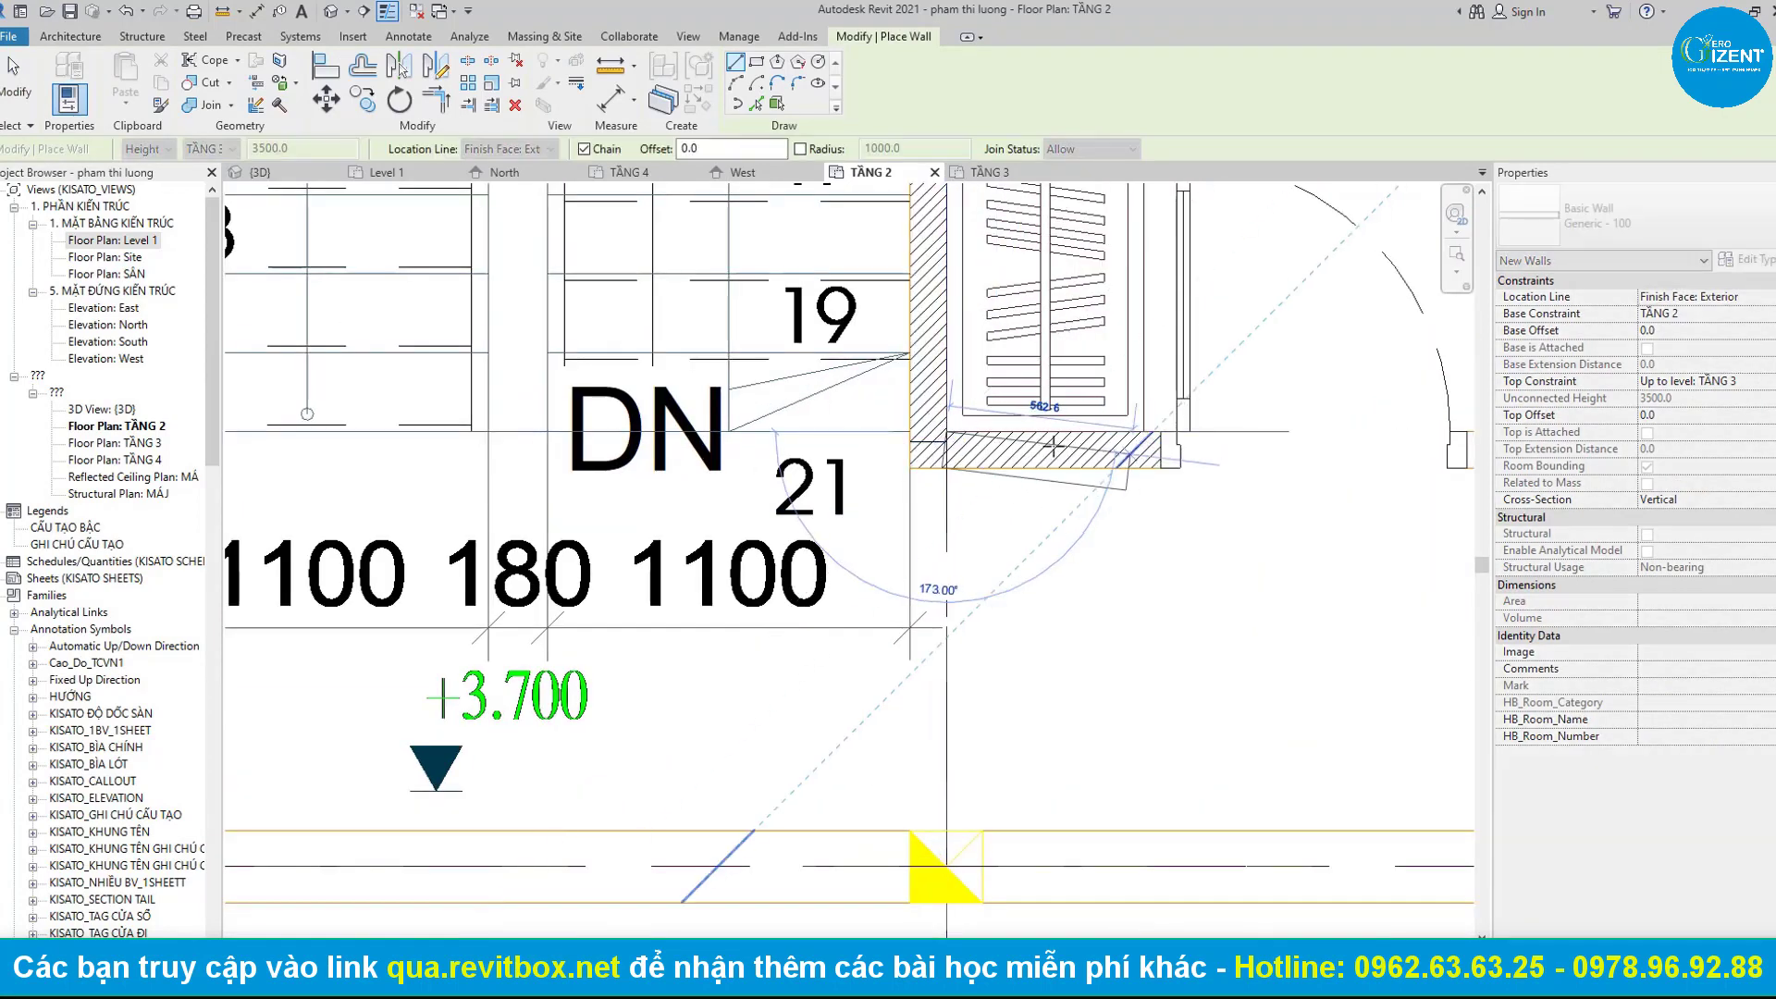
mouse_move(1369, 436)
middle_down()
mouse_move(1064, 464)
mouse_move(1013, 130)
middle_up()
scroll(1005, 428, up, 1)
middle_drag(1006, 428, 989, 727)
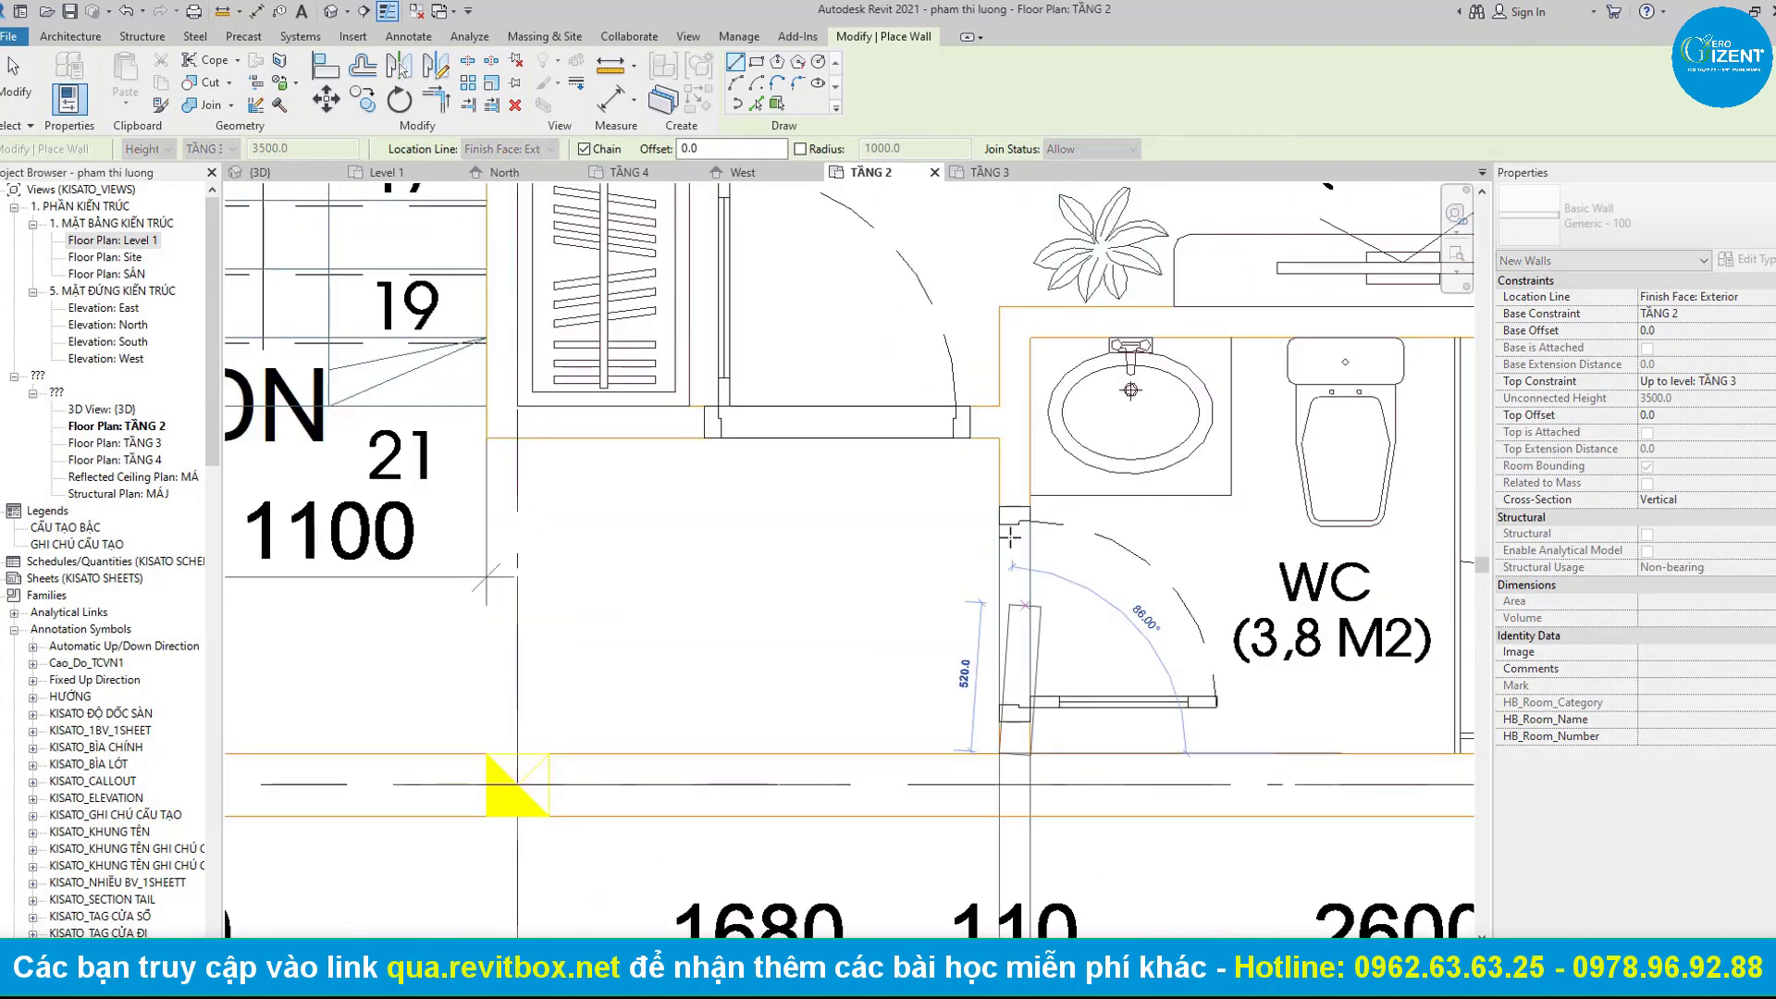
scroll(1018, 311, up, 1)
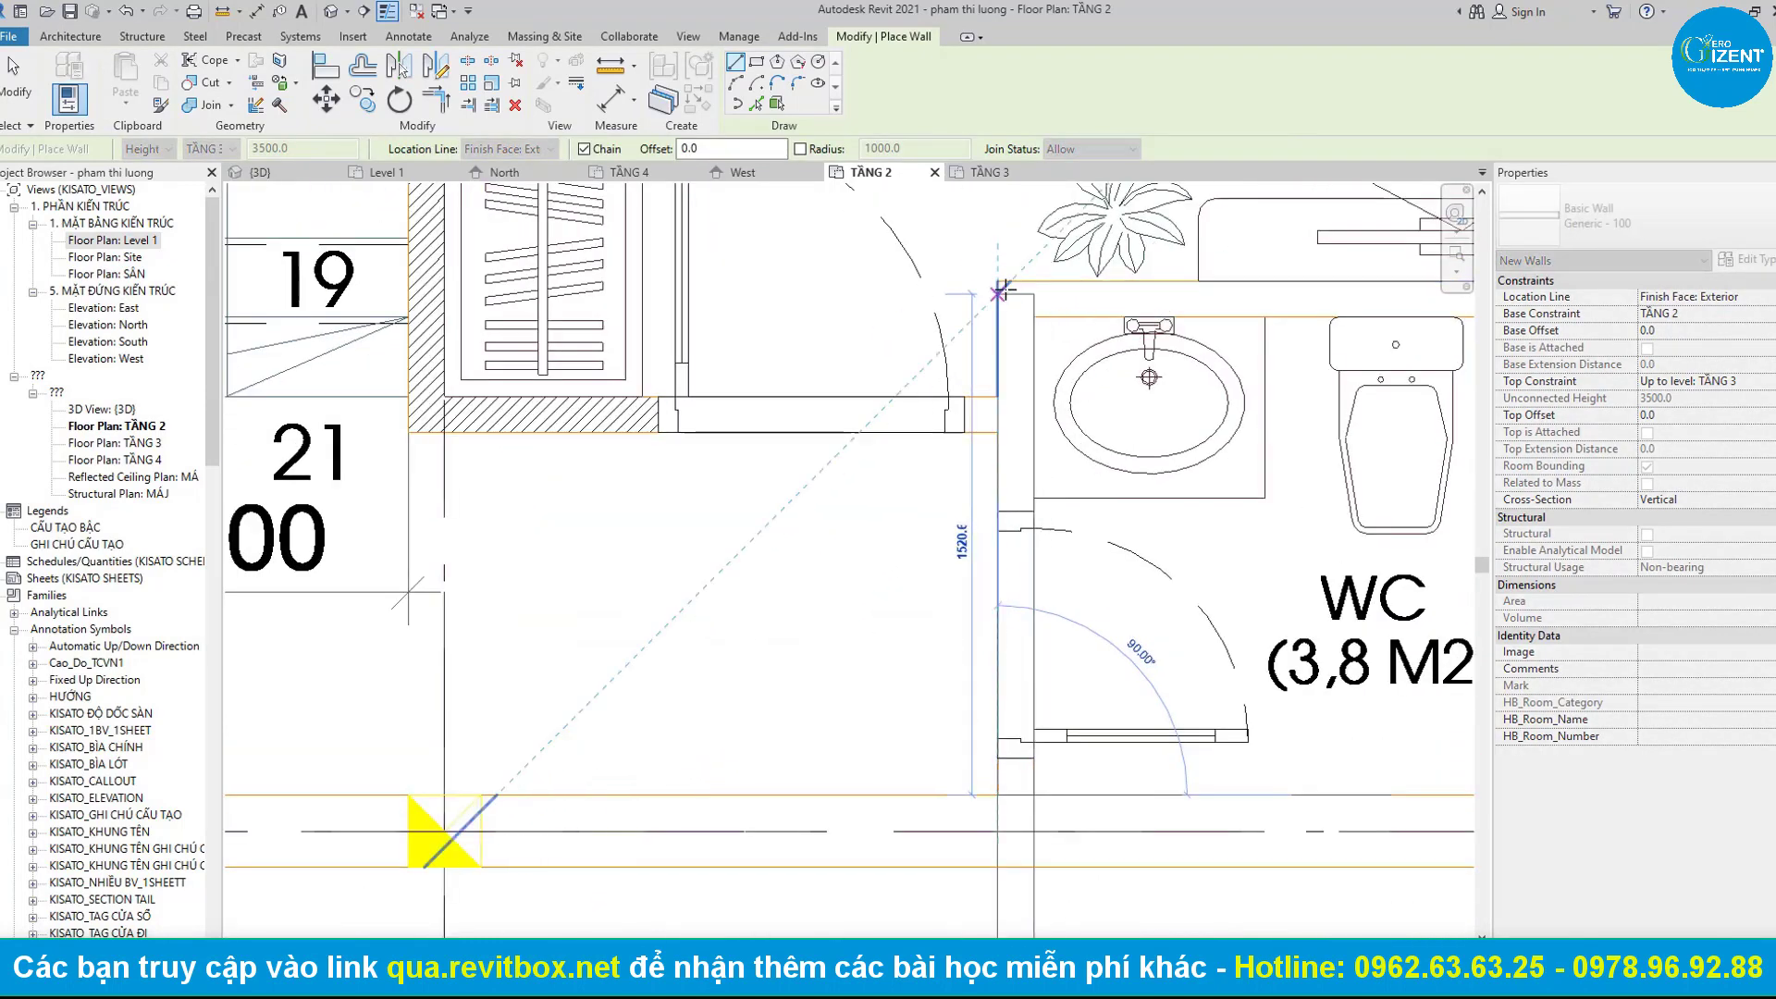
scroll(999, 281, down, 1)
scroll(1274, 361, down, 1)
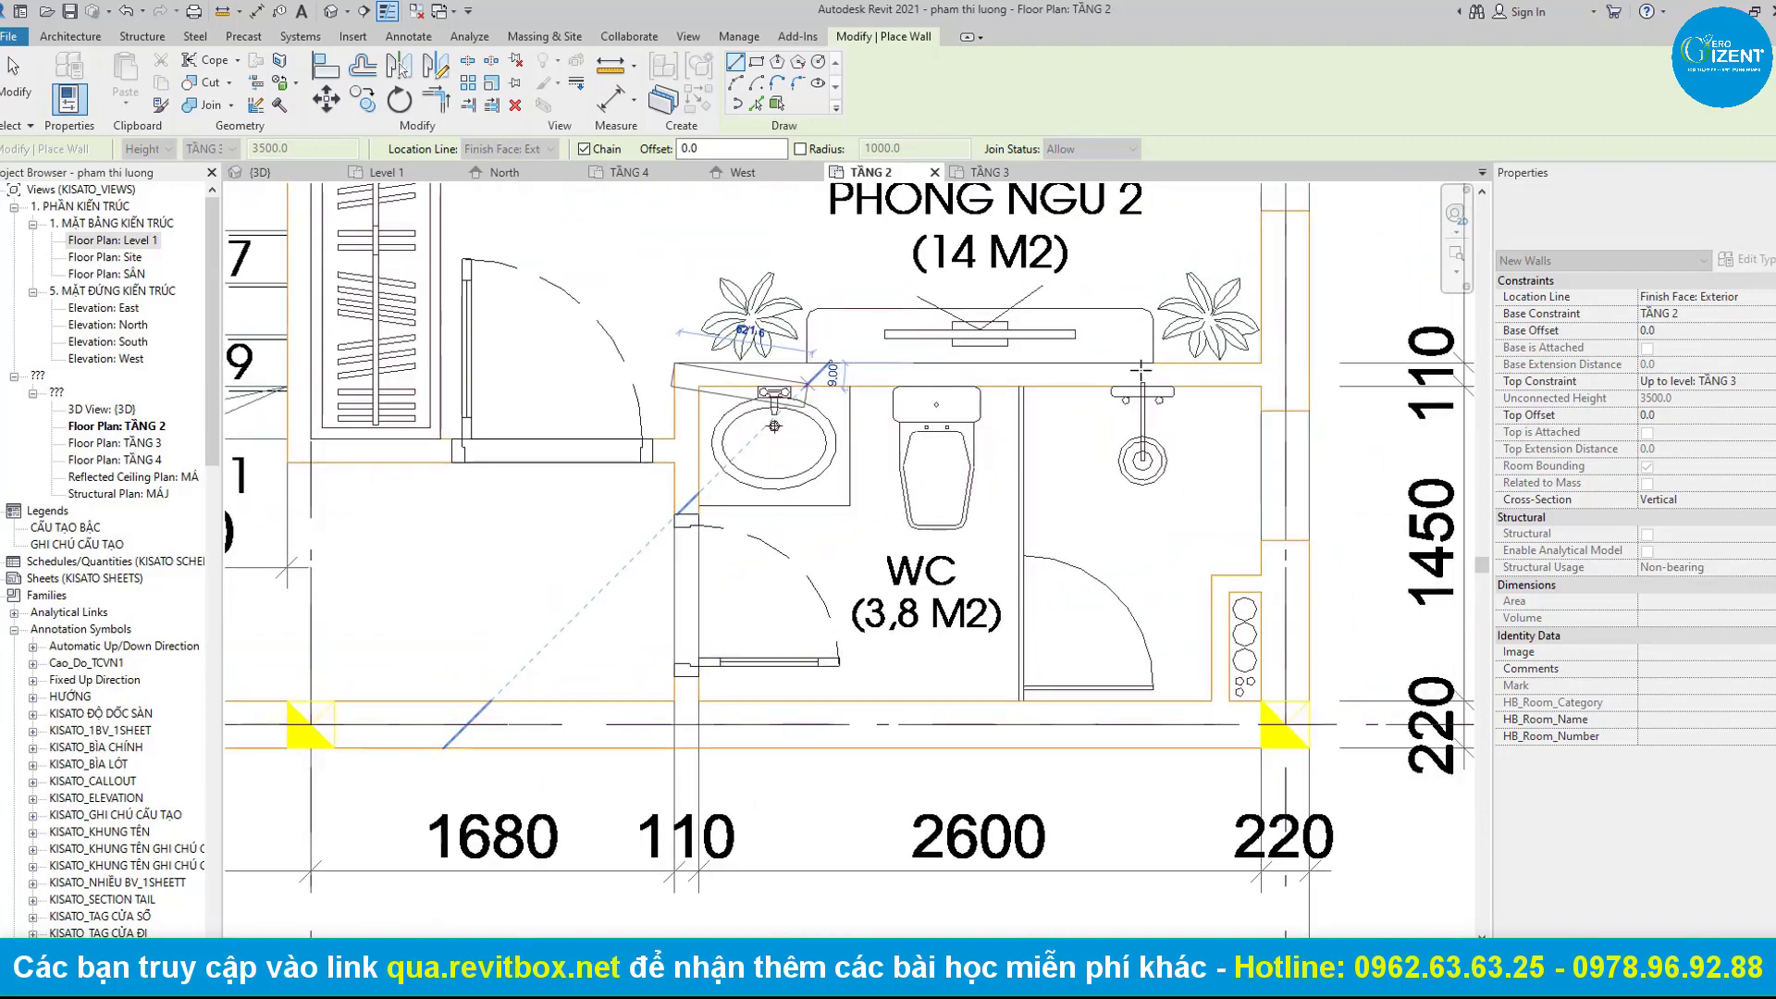
scroll(1259, 361, down, 1)
scroll(1157, 417, up, 1)
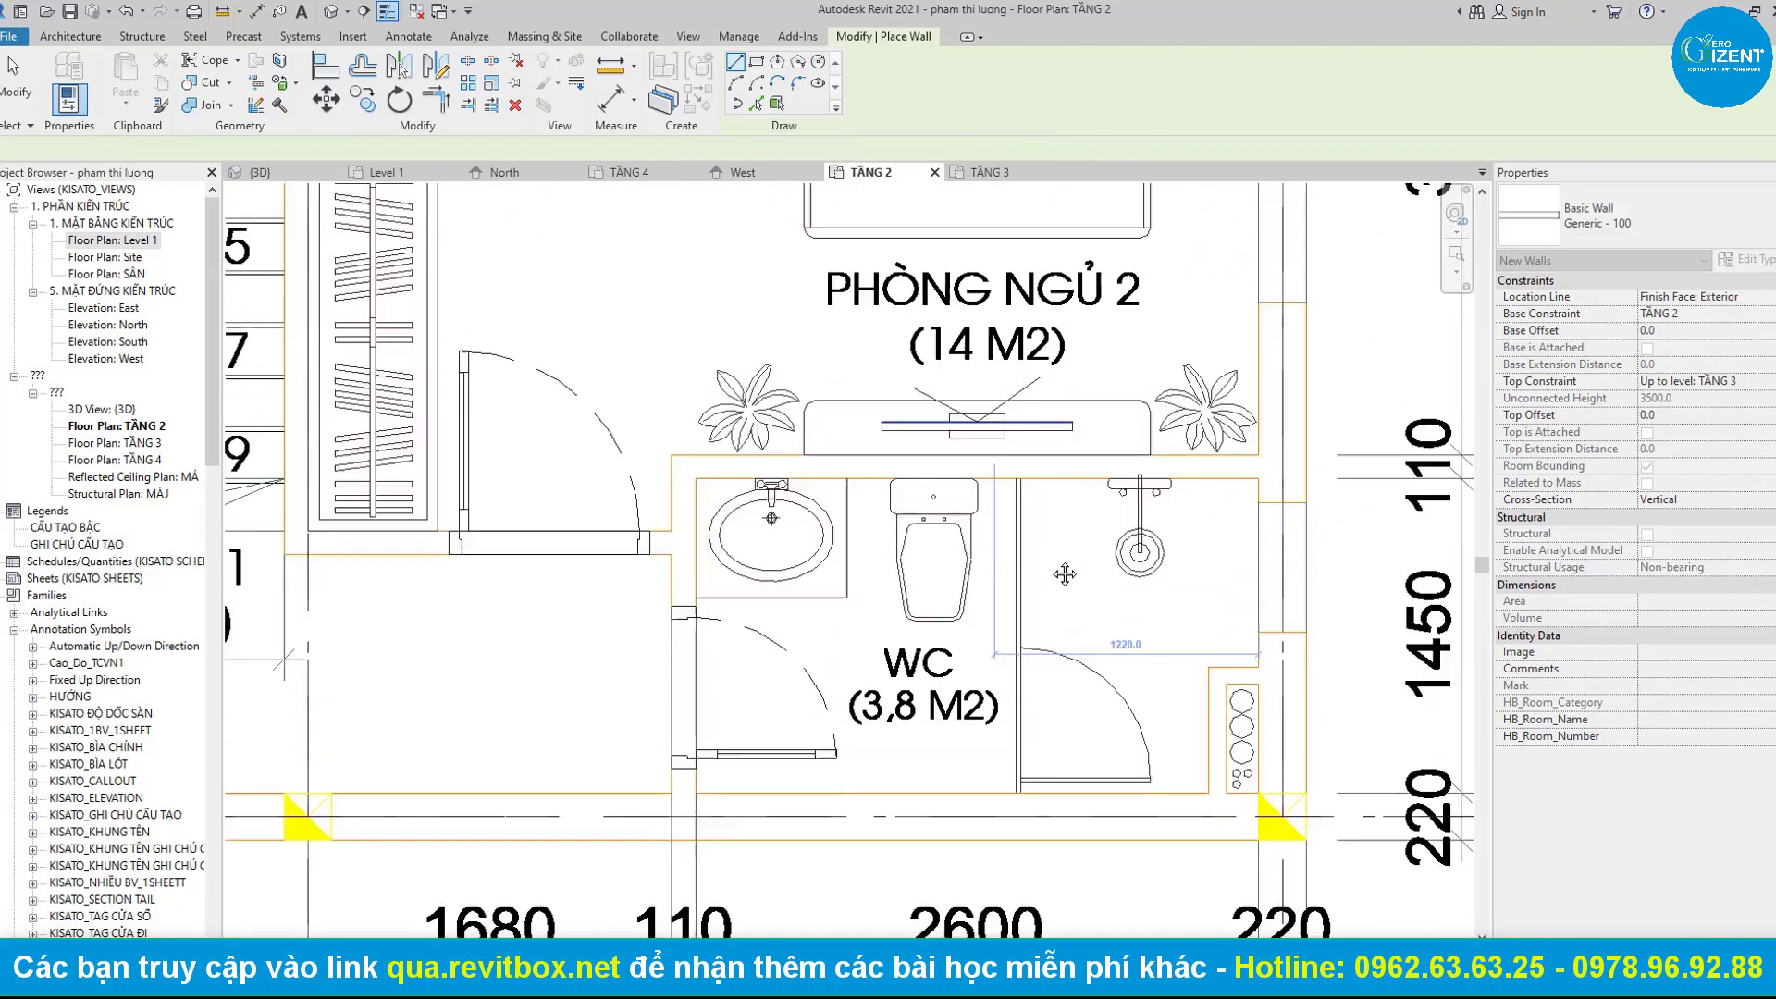
scroll(1110, 462, down, 1)
scroll(1039, 536, down, 1)
scroll(1039, 537, down, 1)
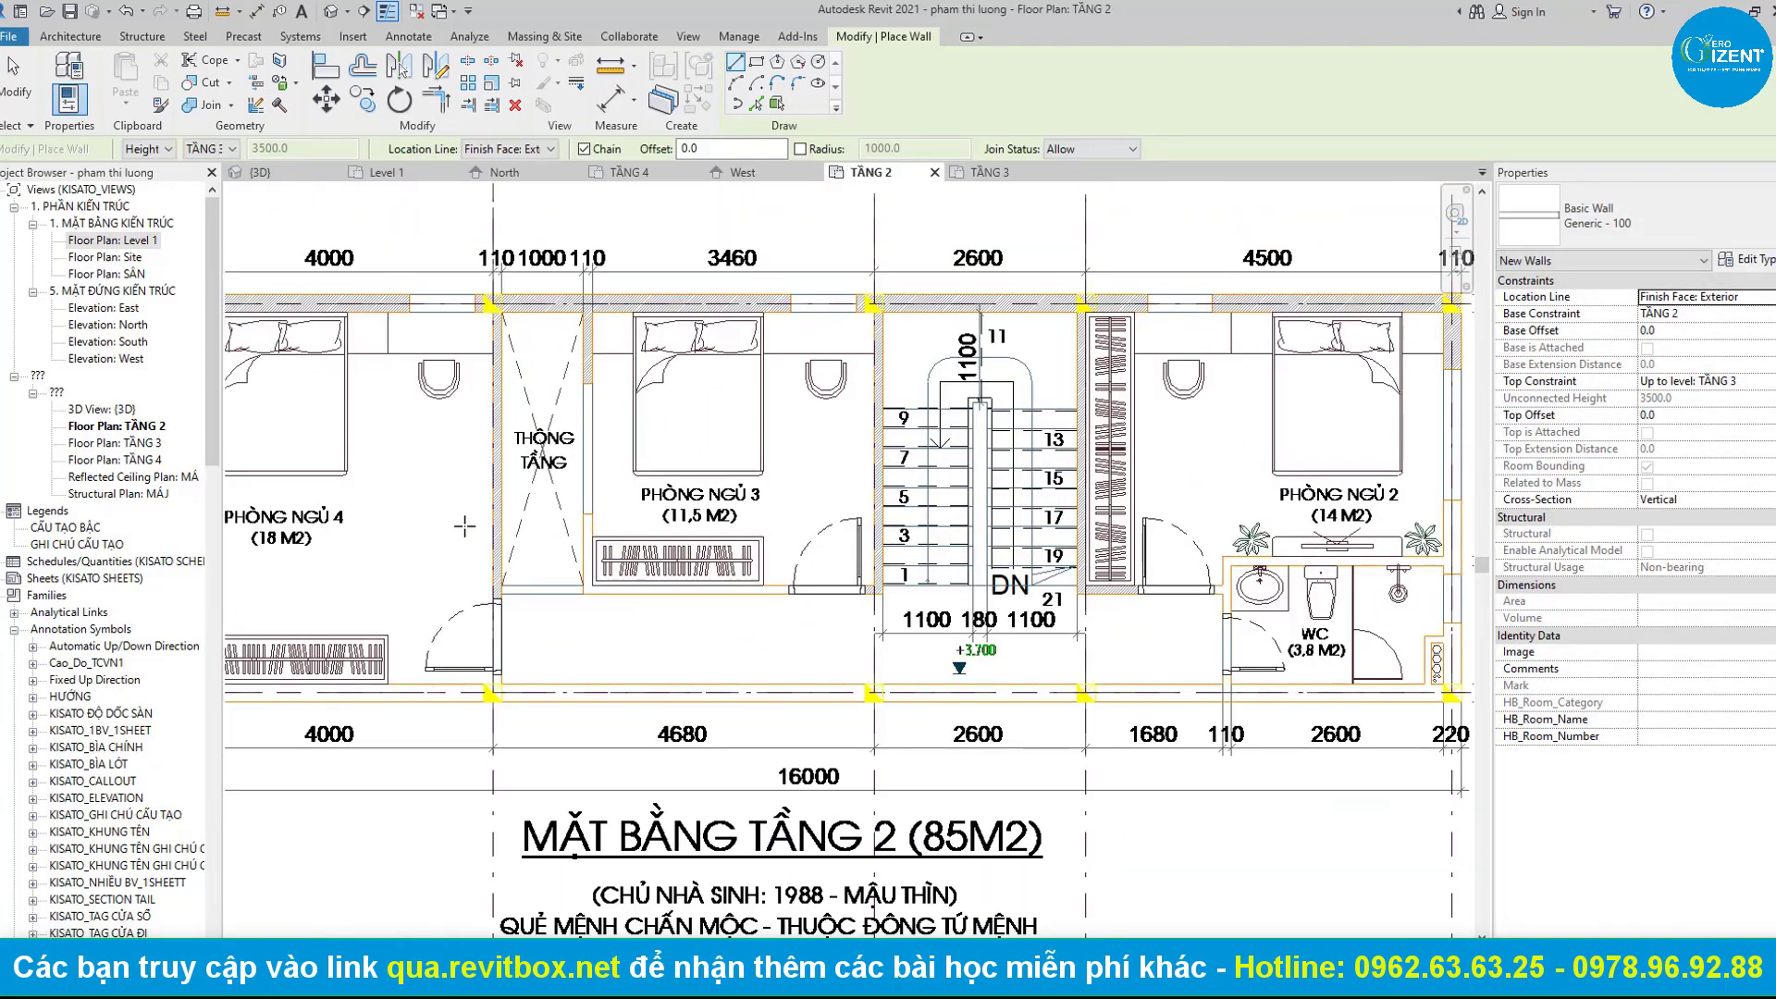
middle_drag(629, 553, 1002, 556)
Exit the wall tool and orbit the {3D} view to inspect the new walls.
key(Escape)
key(Escape)
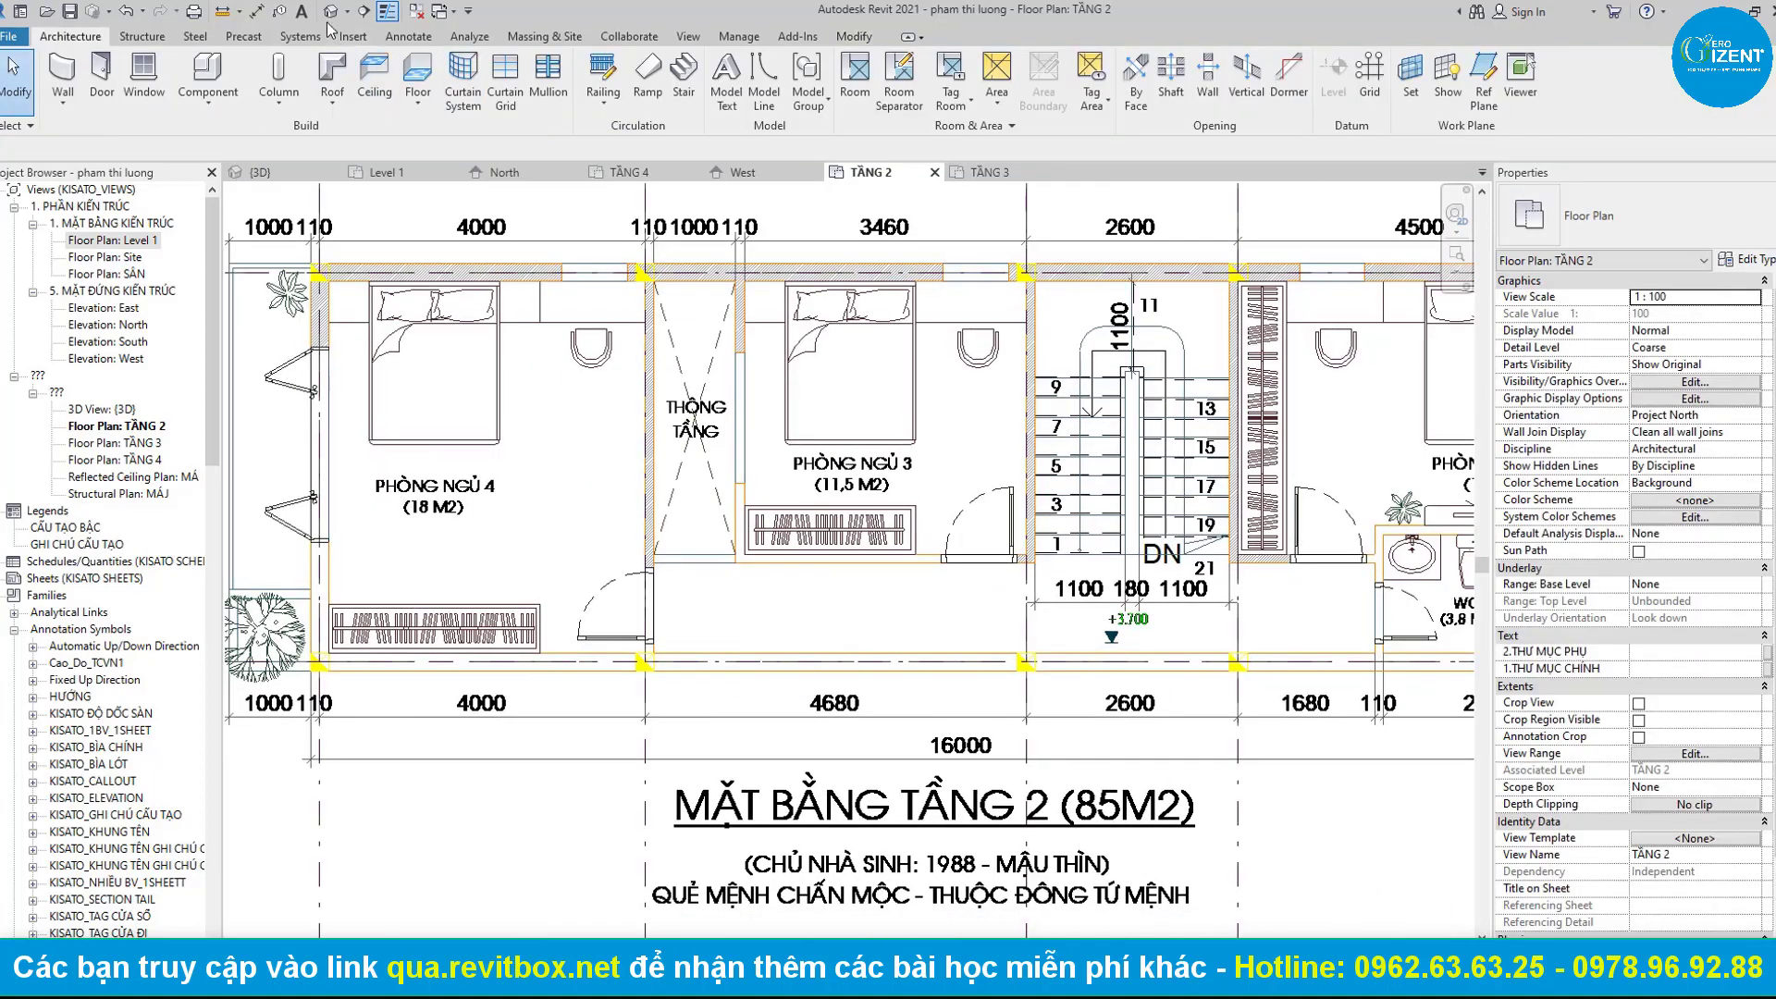
click(330, 11)
mouse_move(869, 451)
shift+middle_down()
mouse_move(516, 293)
mouse_move(713, 345)
shift+middle_up()
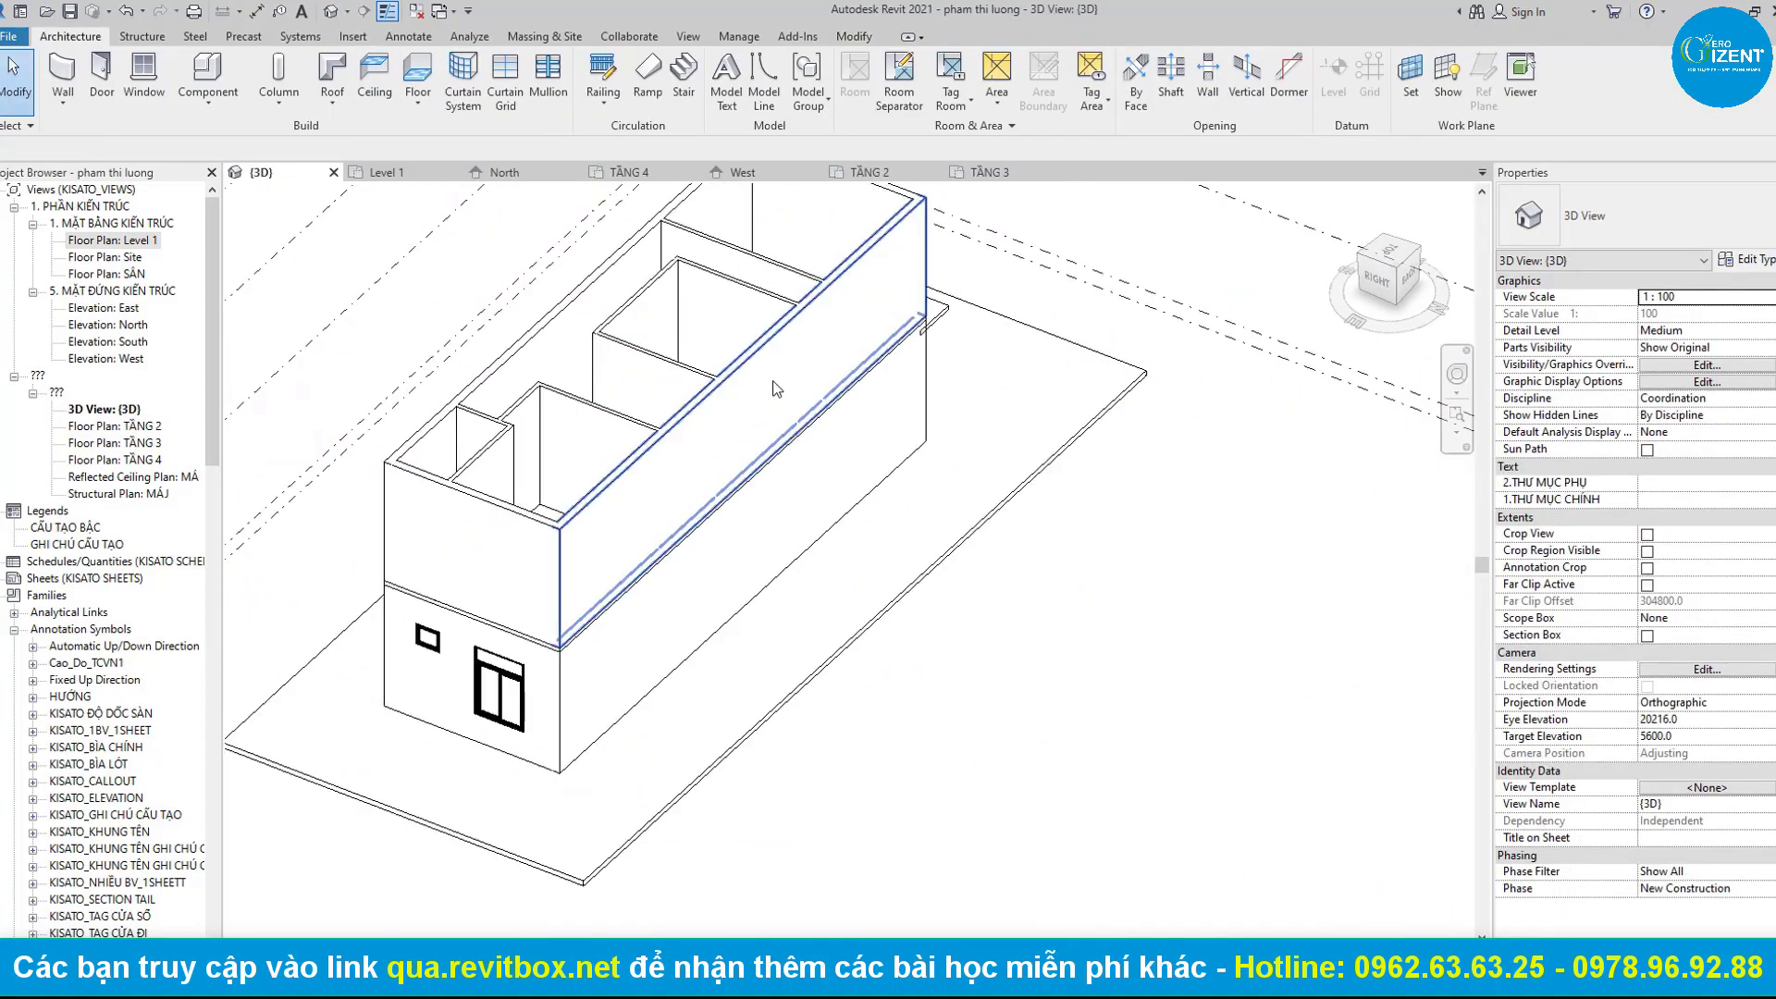
click(883, 555)
mouse_move(883, 555)
shift+middle_down()
mouse_move(891, 613)
mouse_move(1193, 651)
mouse_move(794, 220)
shift+middle_up()
click(1190, 642)
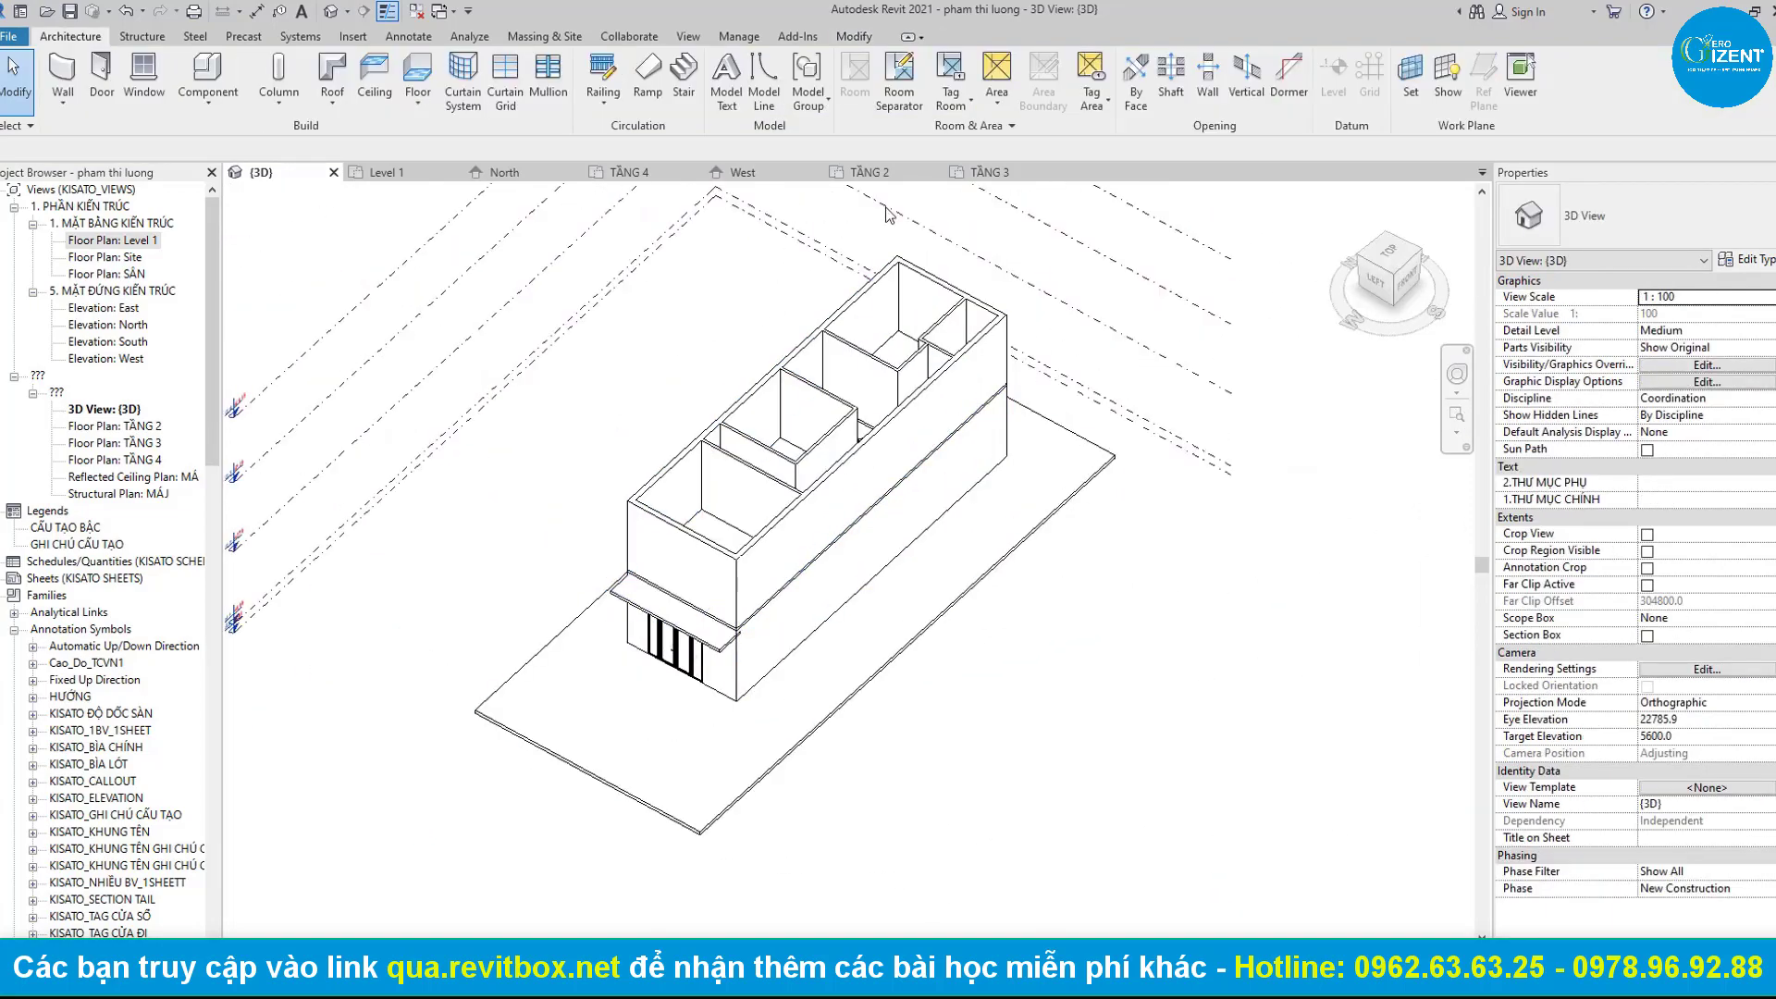
Go from the TẦNG 3 plan through TẦNG 2 to the Level 1 floor plan.
click(1012, 176)
scroll(1255, 446, down, 3)
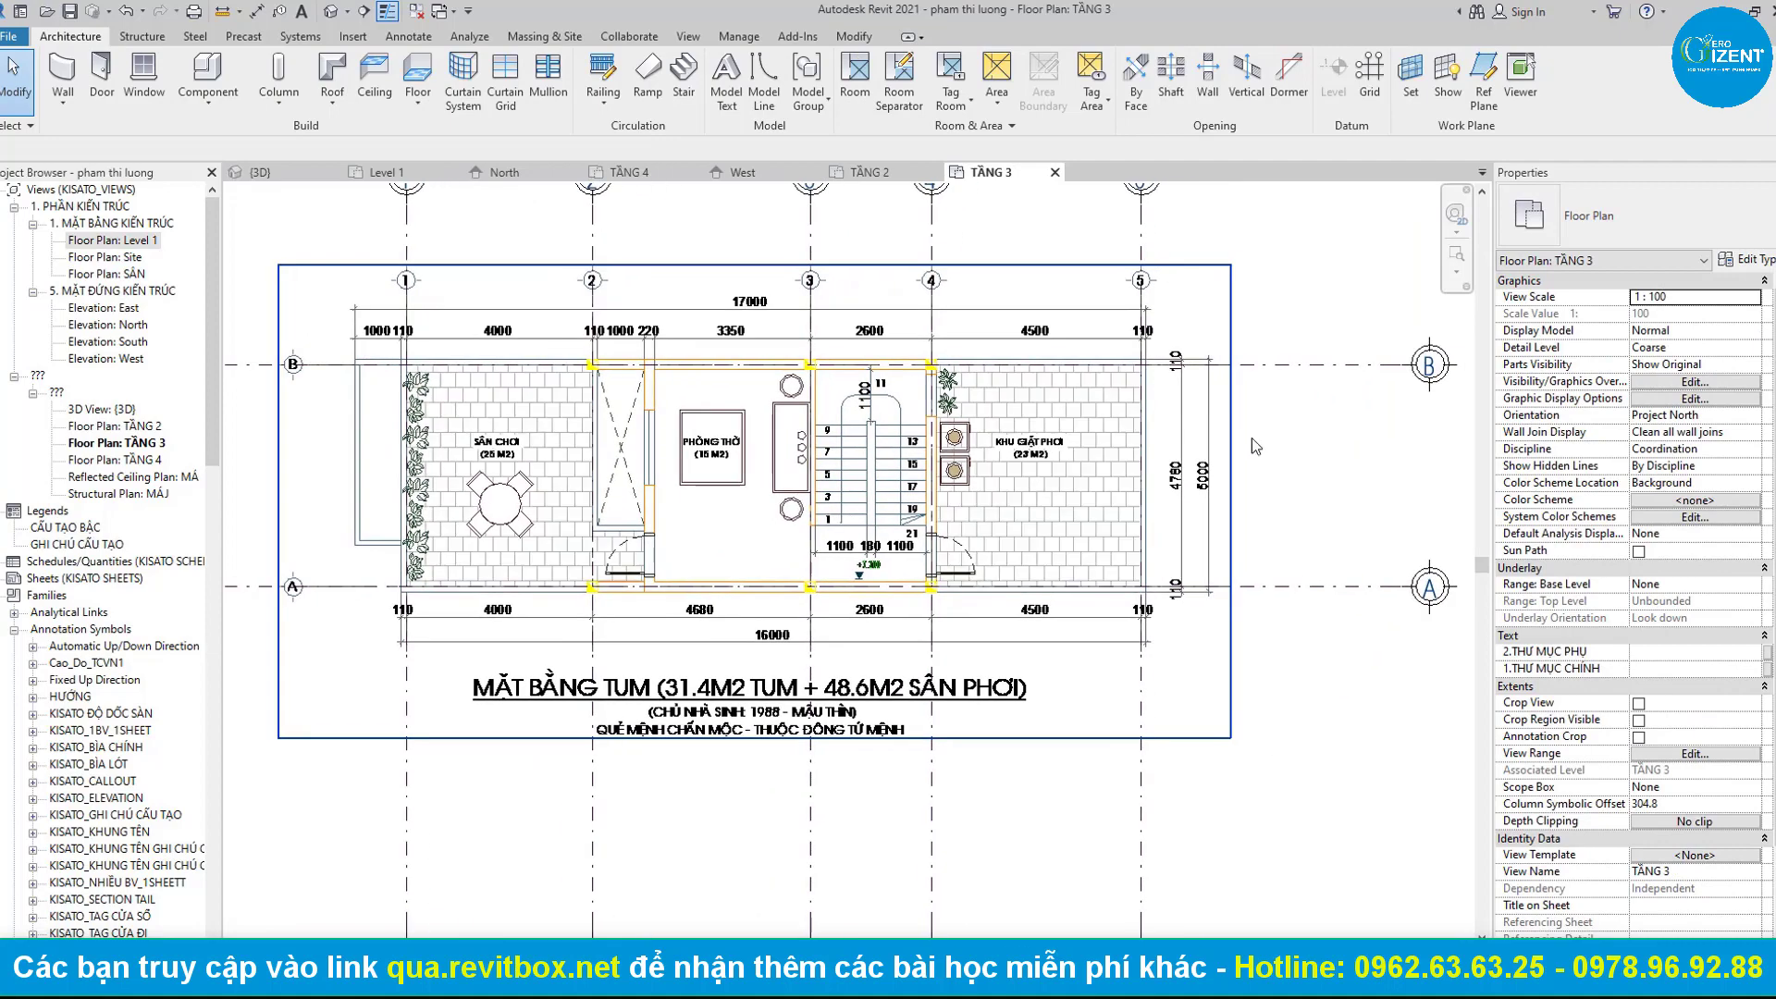
click(860, 173)
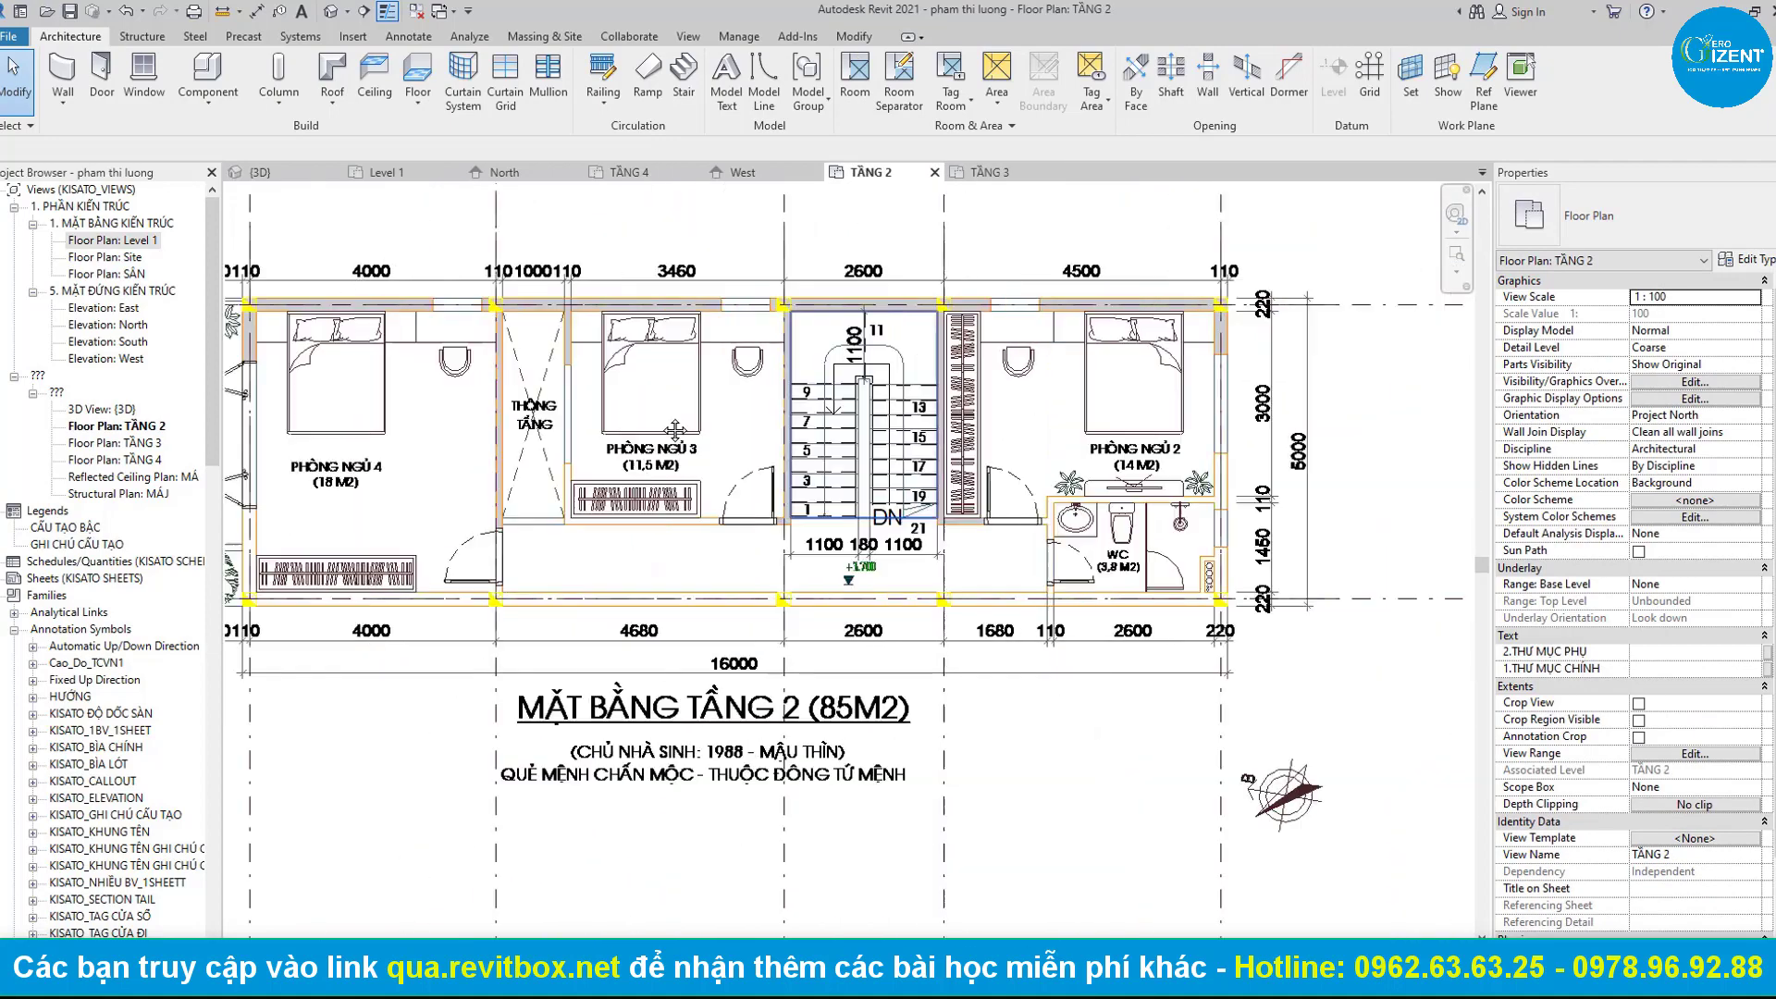
scroll(1050, 437, up, 3)
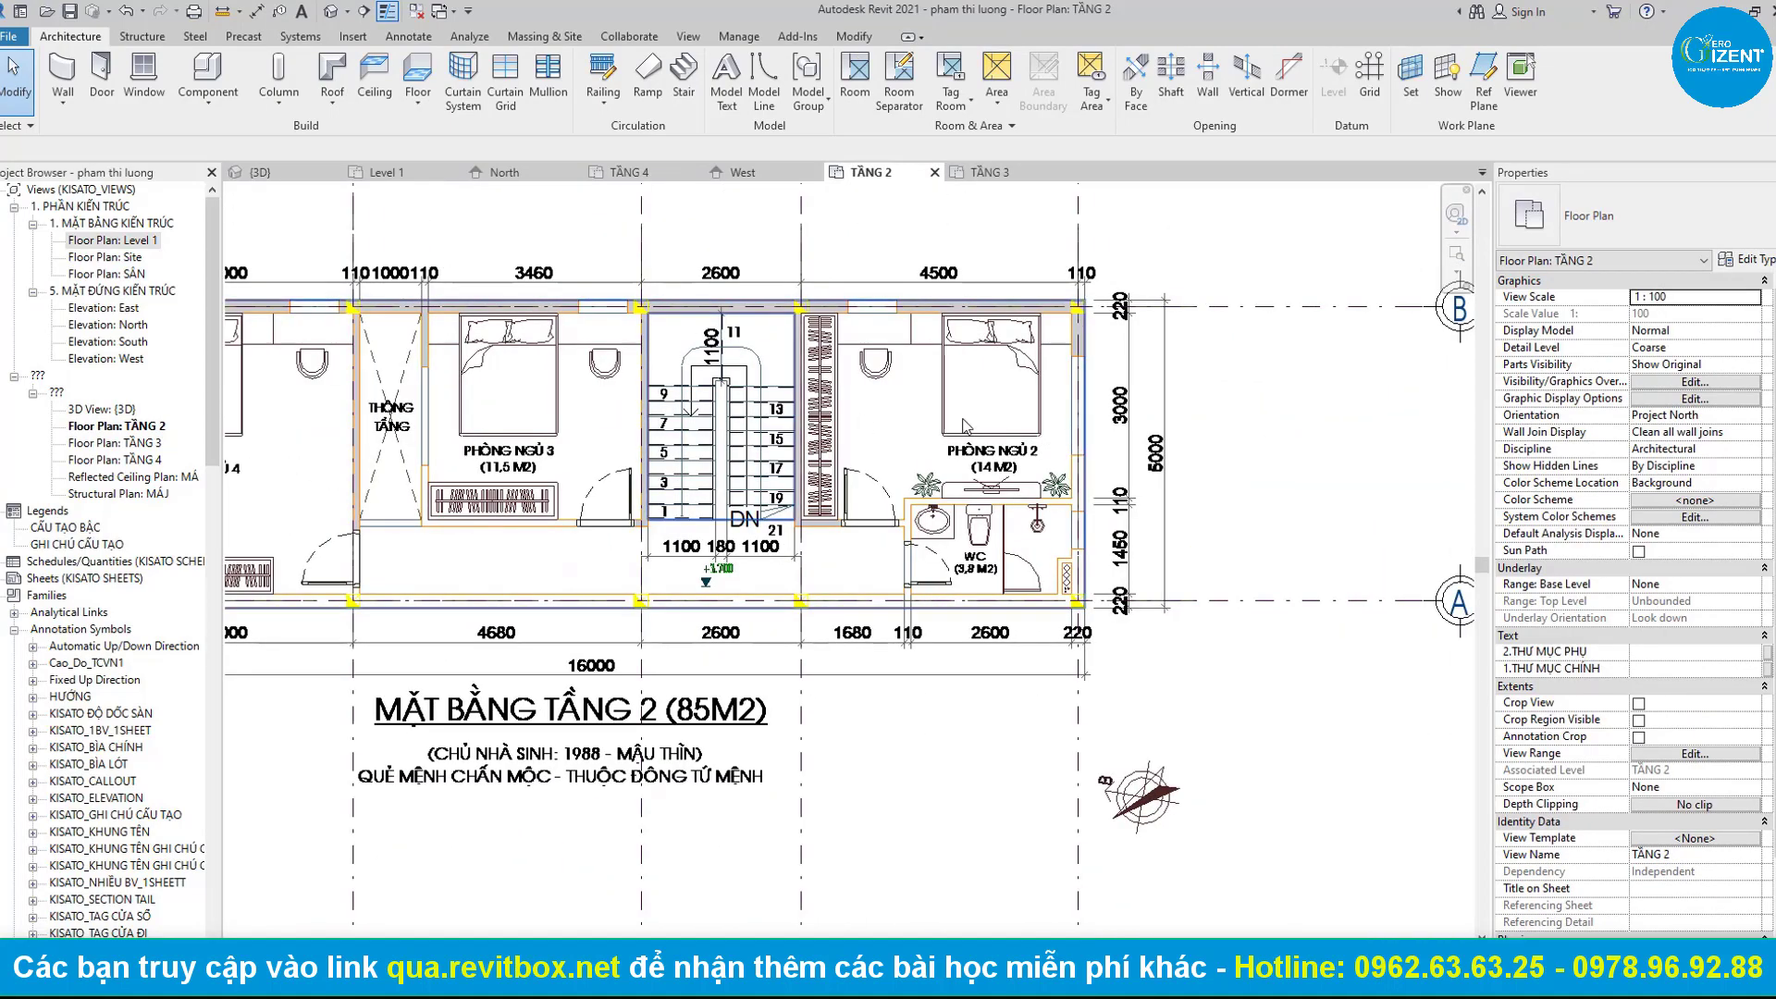
mouse_move(386, 172)
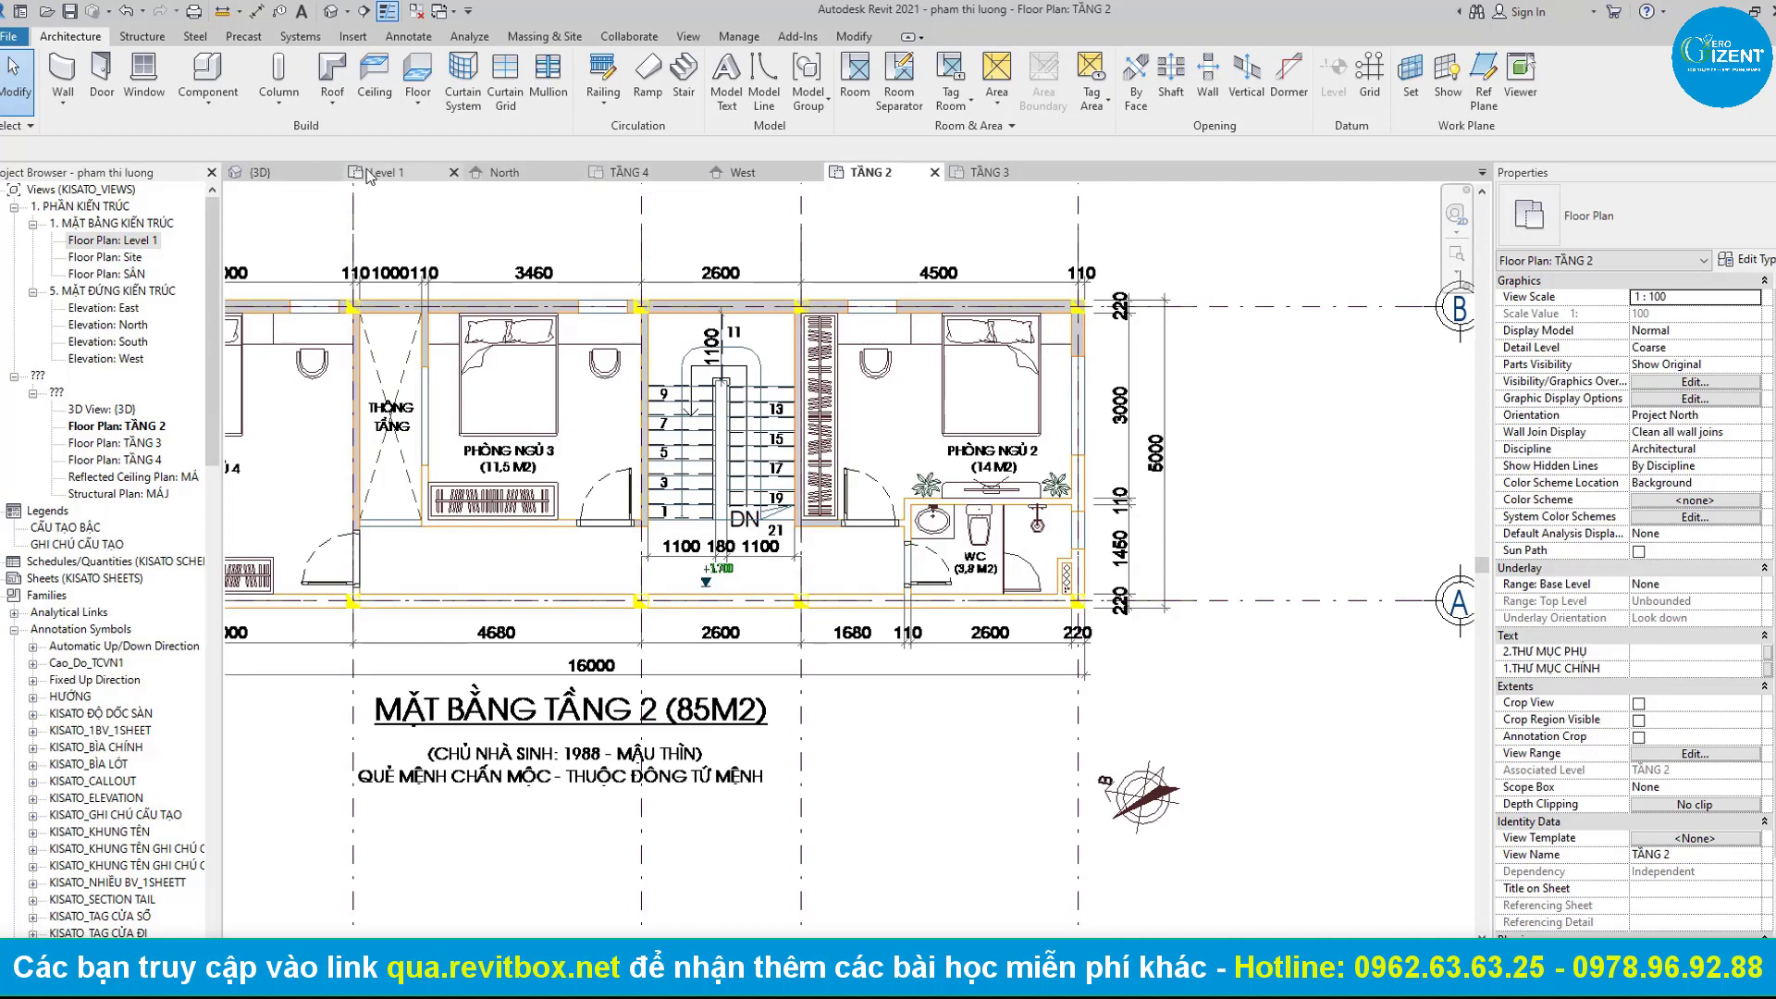
click(368, 176)
scroll(1017, 407, down, 1)
scroll(1062, 408, down, 3)
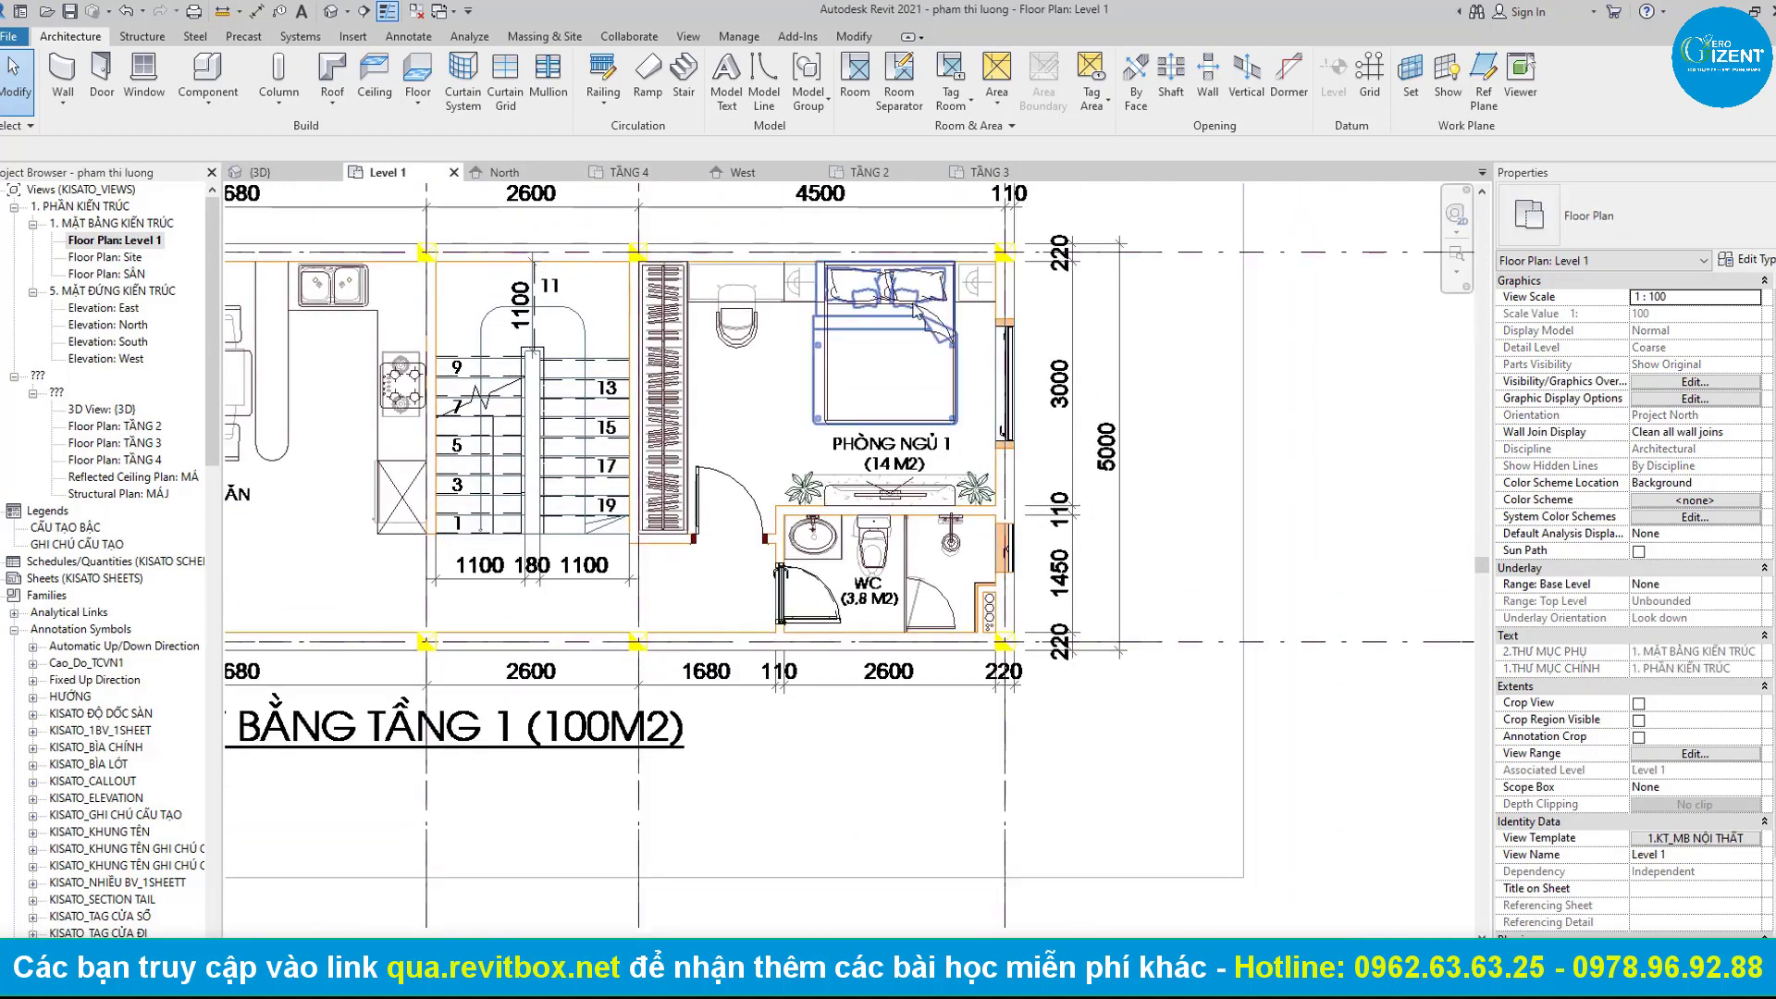
Select the bedroom's desk and chair, bed, right nightstand and wardrobe on Level 1.
scroll(786, 299, up, 2)
click(782, 298)
ctrl+click(917, 359)
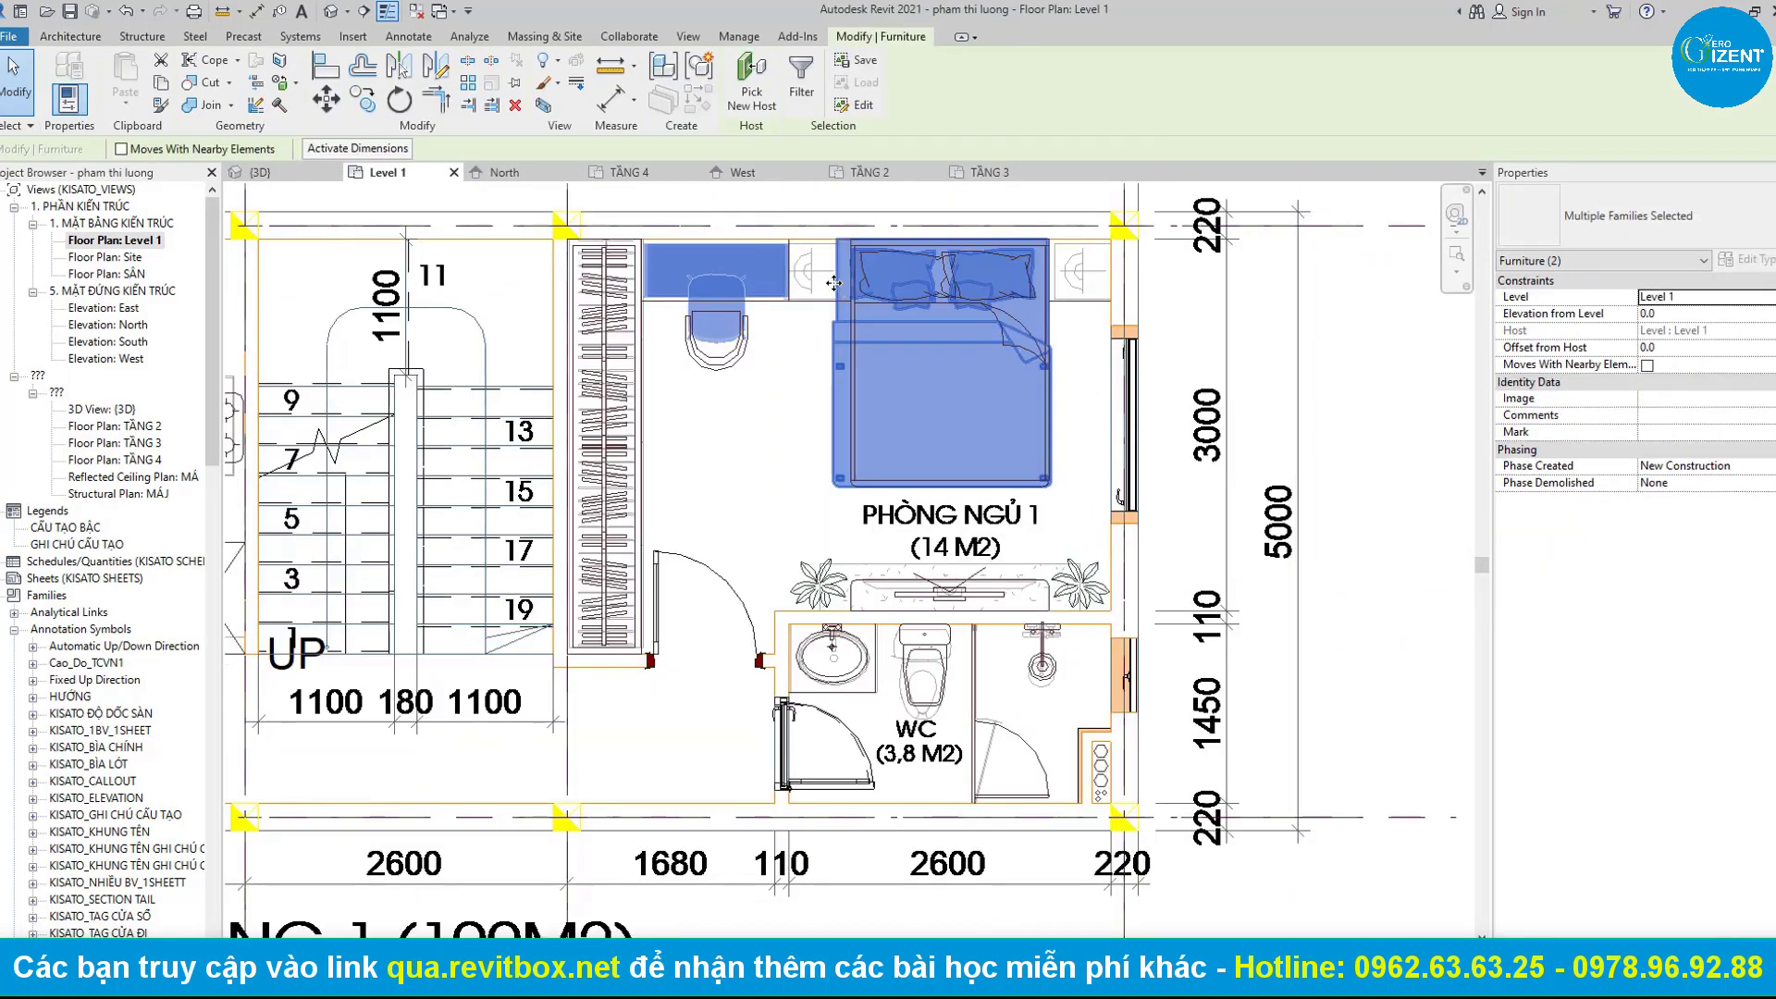
ctrl+click(1095, 274)
ctrl+click(606, 444)
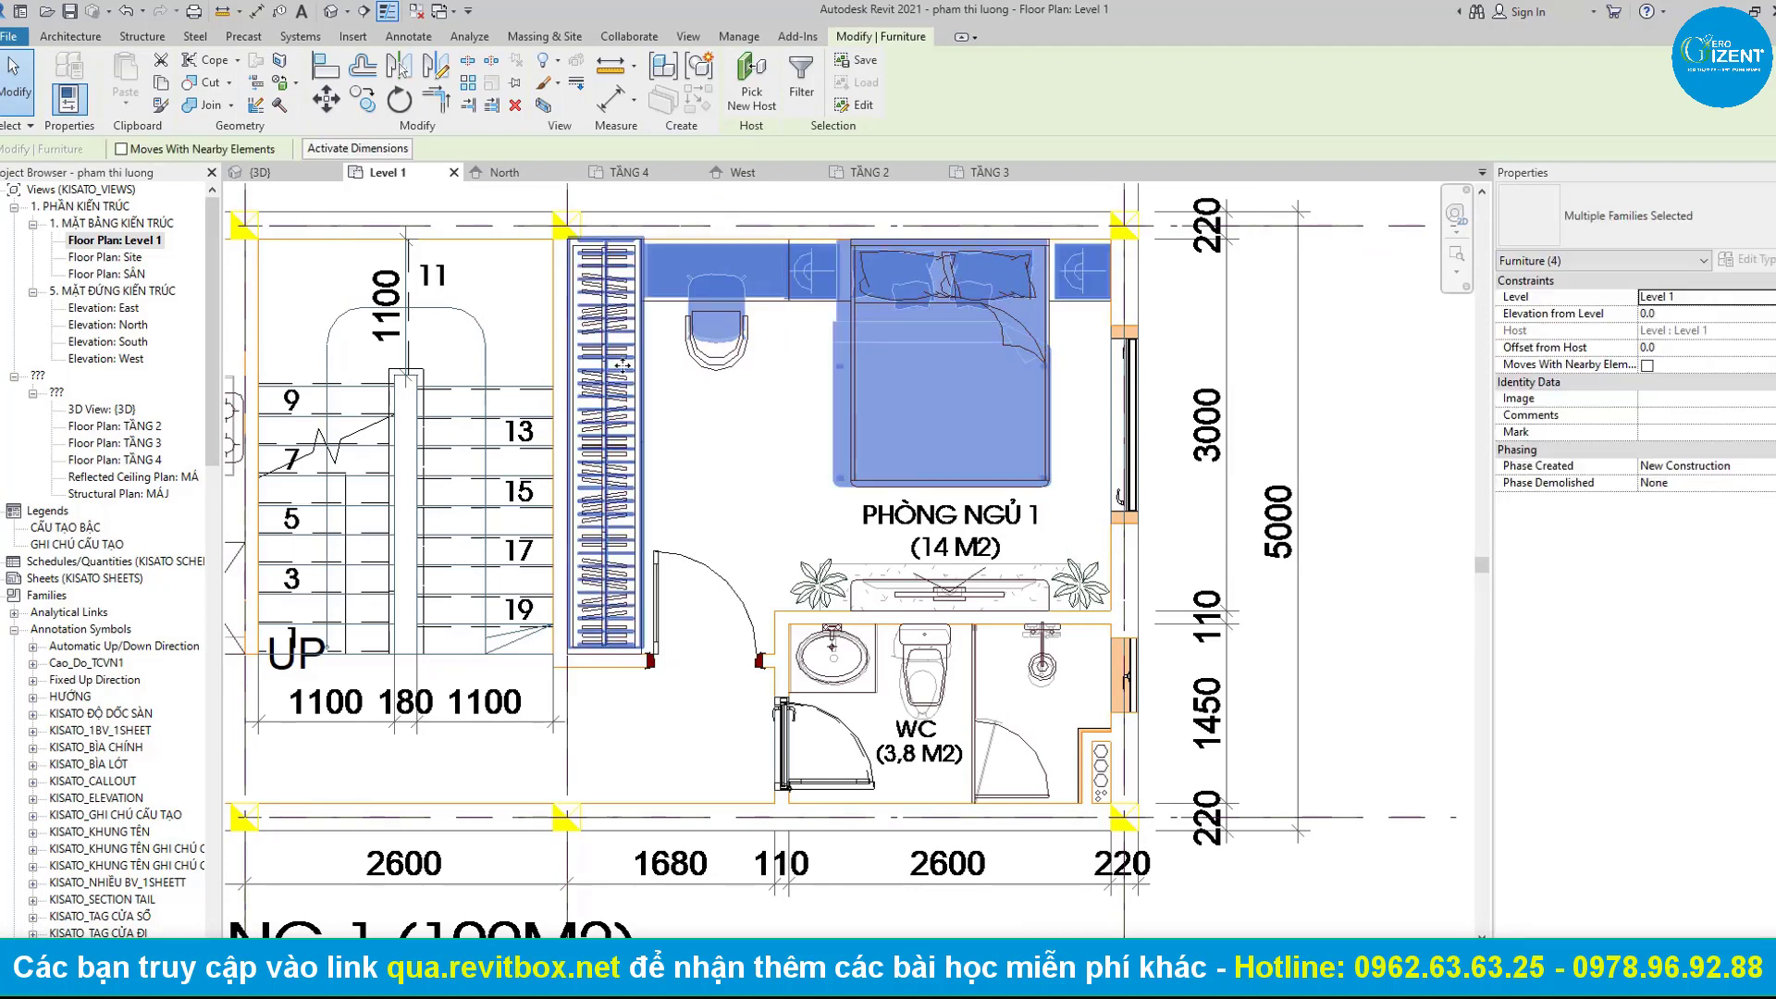
Add the WC washbasin, toilet, floor drain and shower to the selection.
scroll(818, 555, down, 1)
middle_drag(832, 685, 869, 375)
ctrl+click(870, 374)
ctrl+click(952, 404)
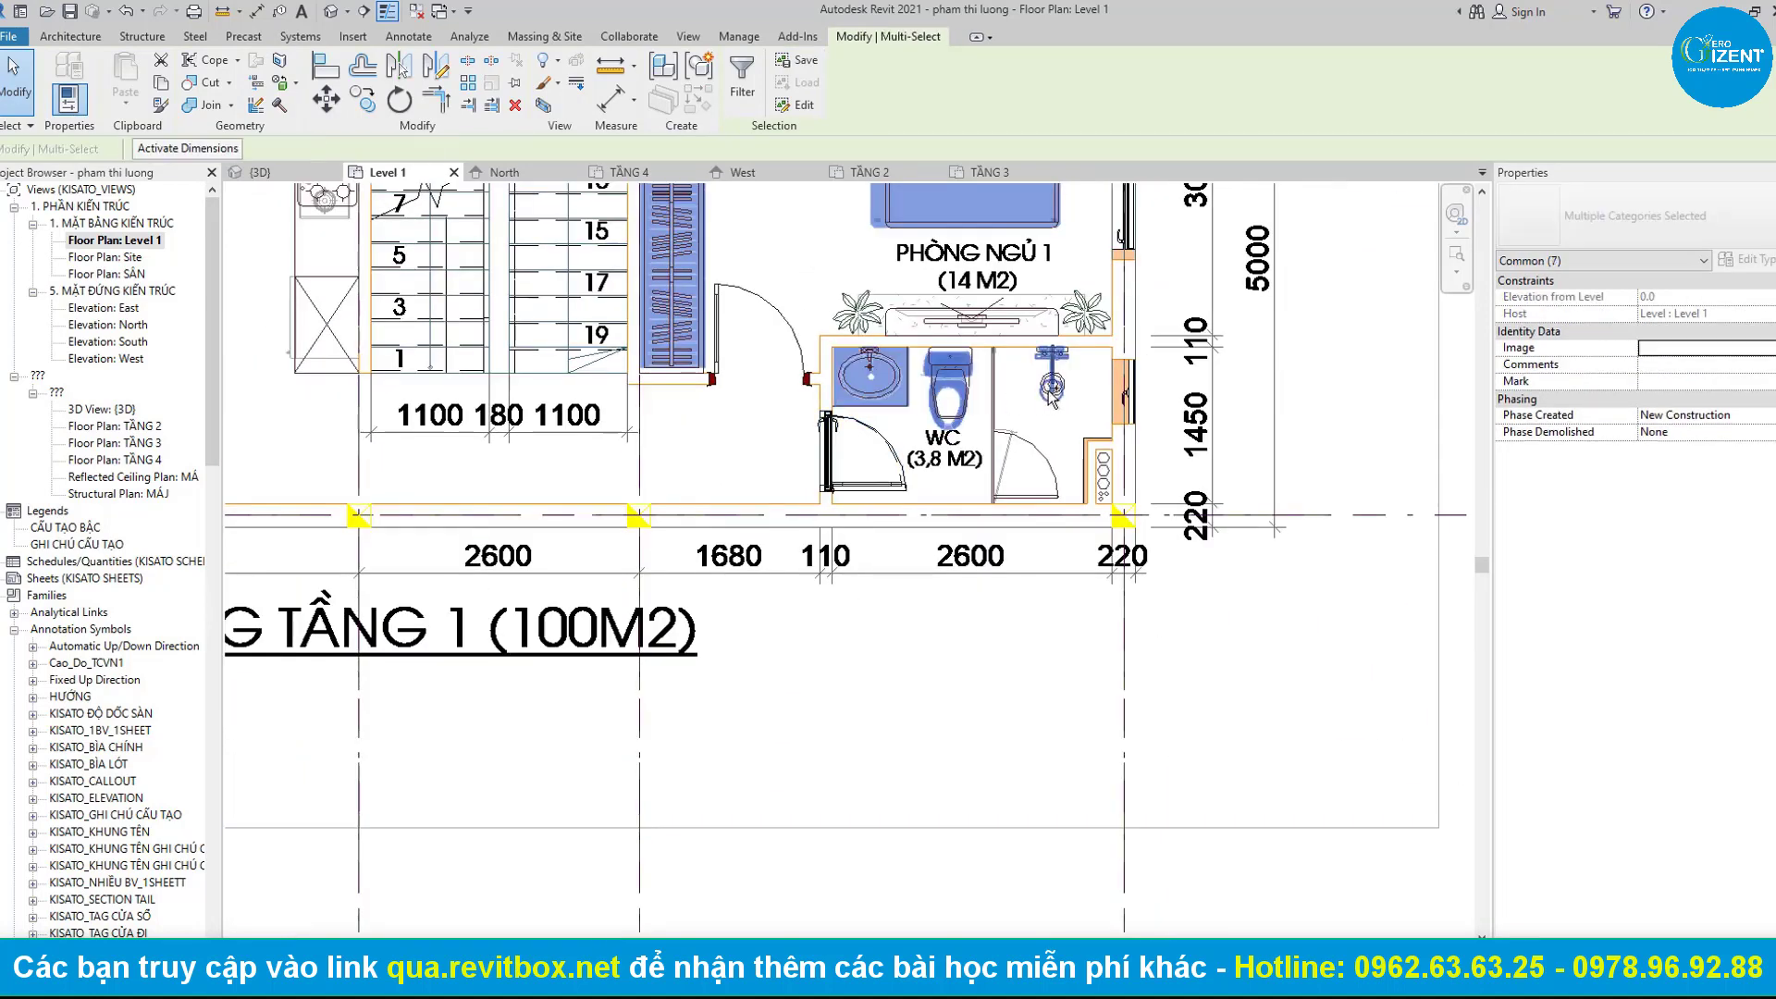
ctrl+click(1052, 382)
ctrl+click(828, 444)
scroll(849, 364, down, 2)
key(z)
key(f)
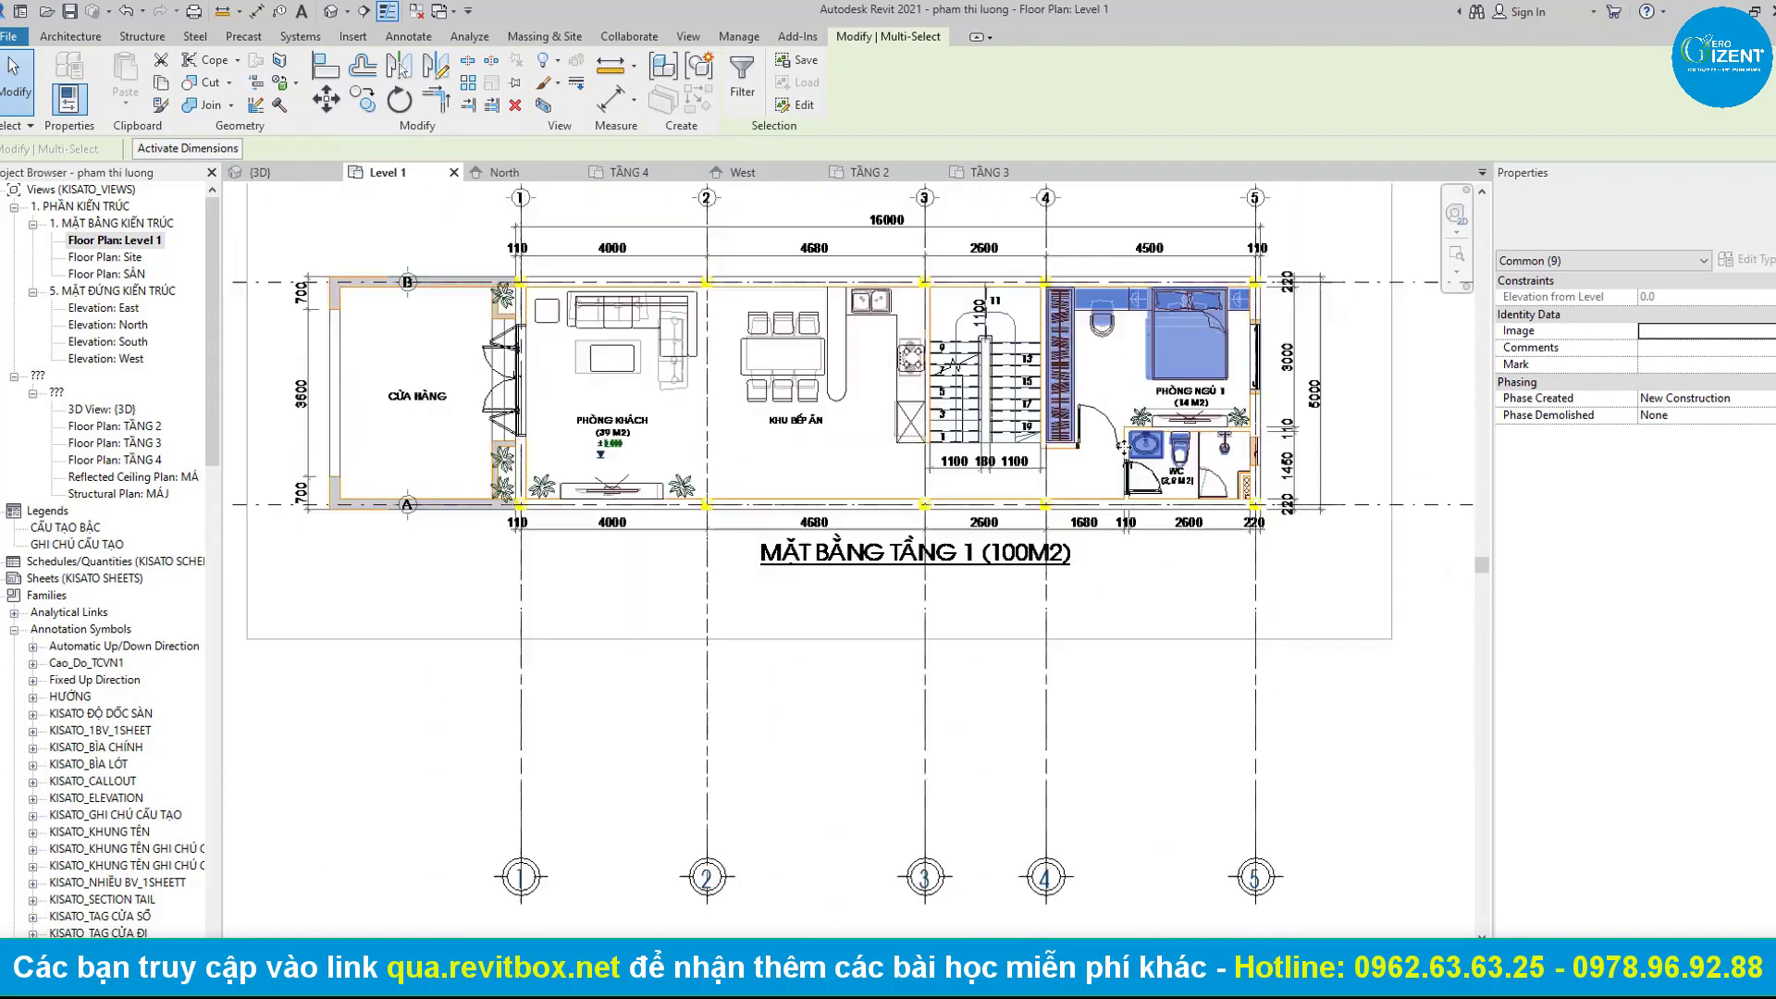
scroll(1233, 388, up, 1)
scroll(1135, 407, up, 1)
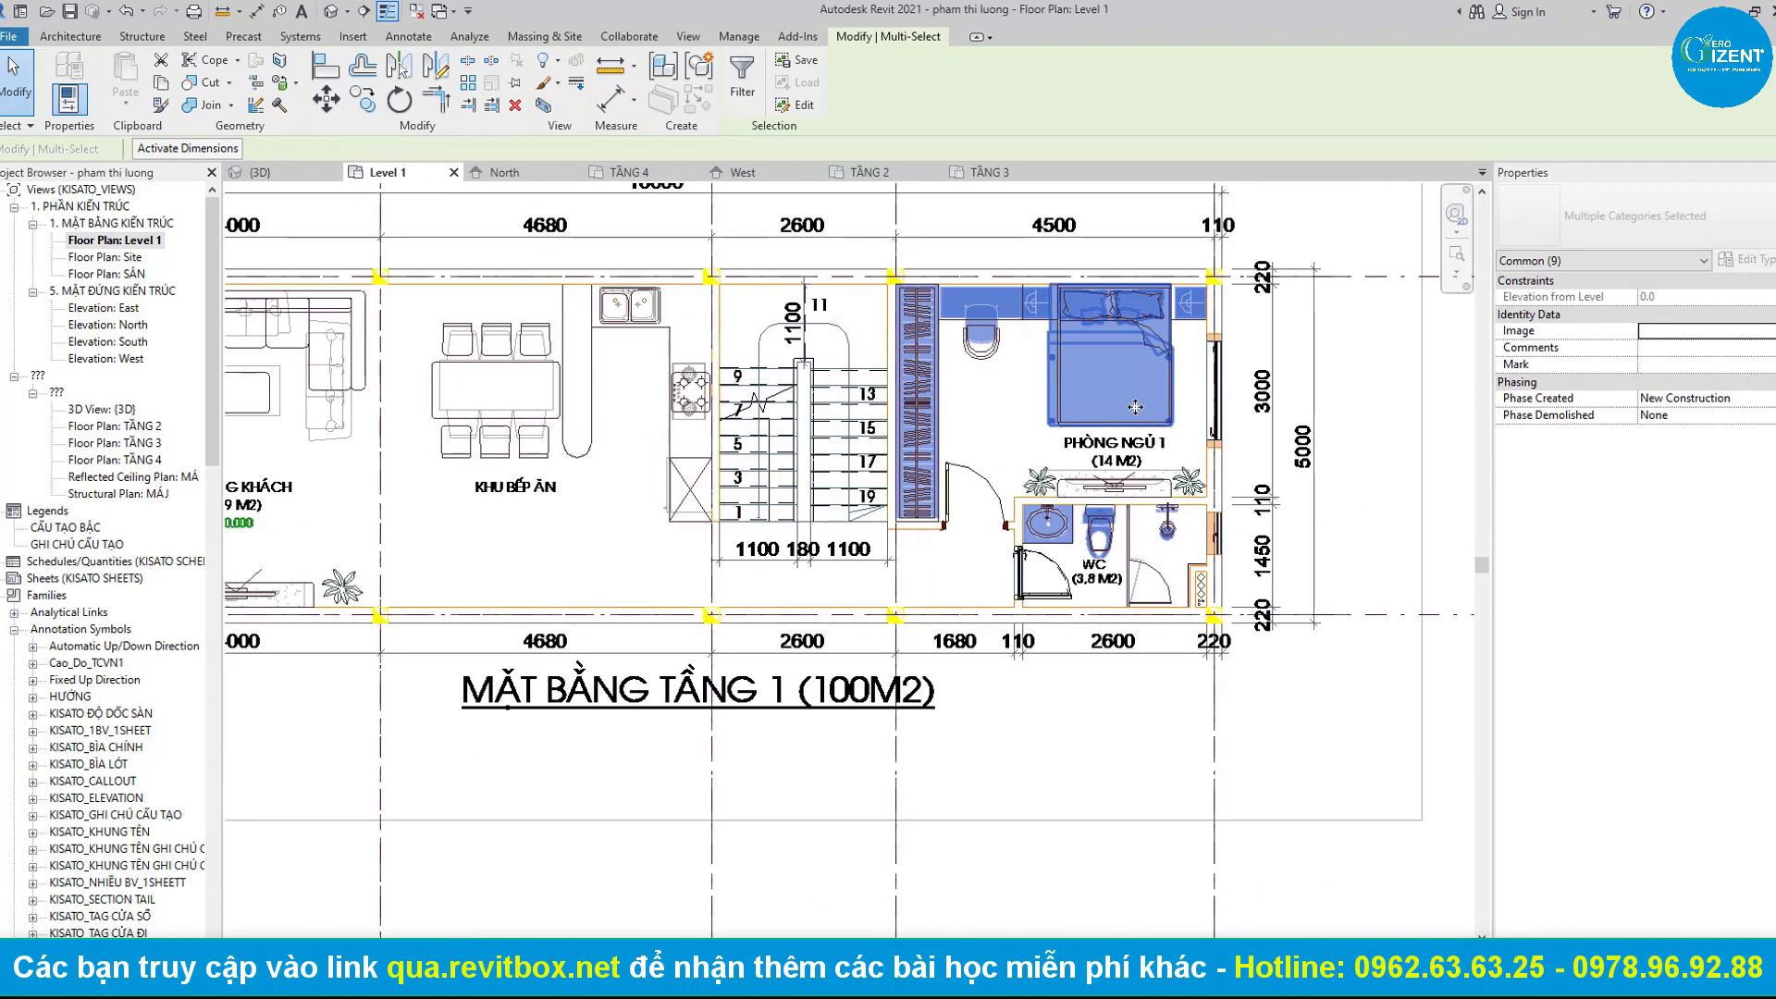
scroll(1041, 531, up, 1)
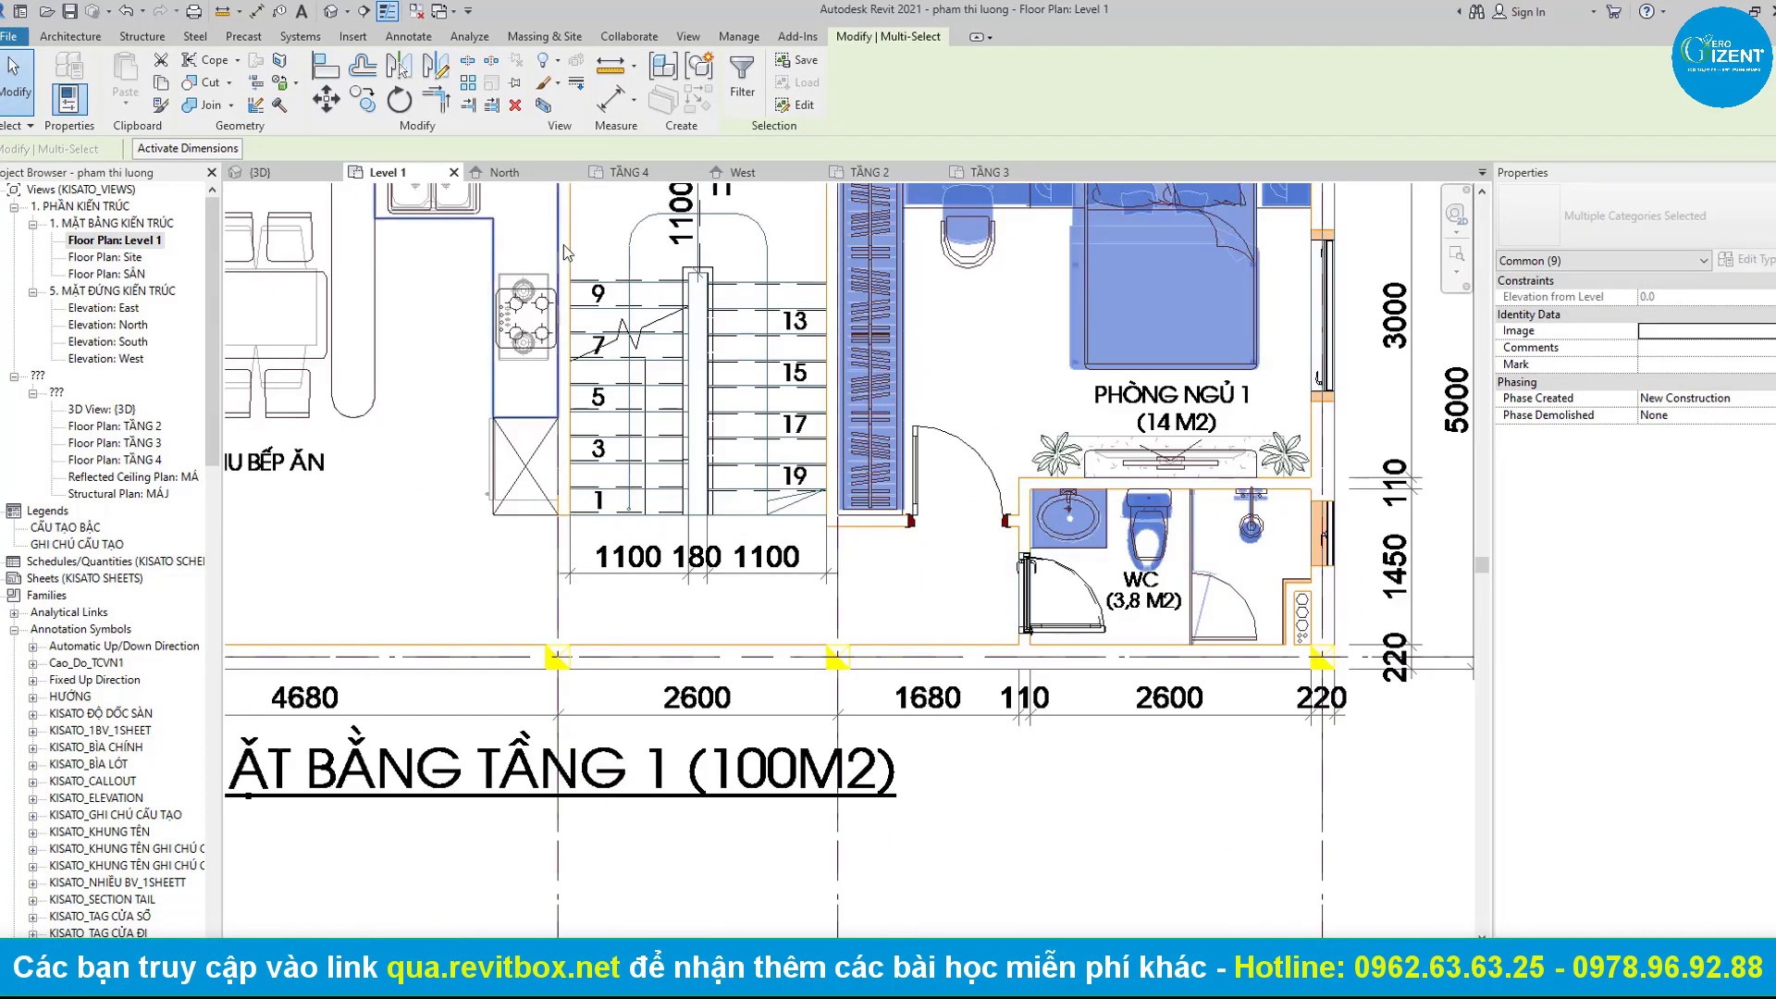
middle_drag(1183, 357, 1038, 406)
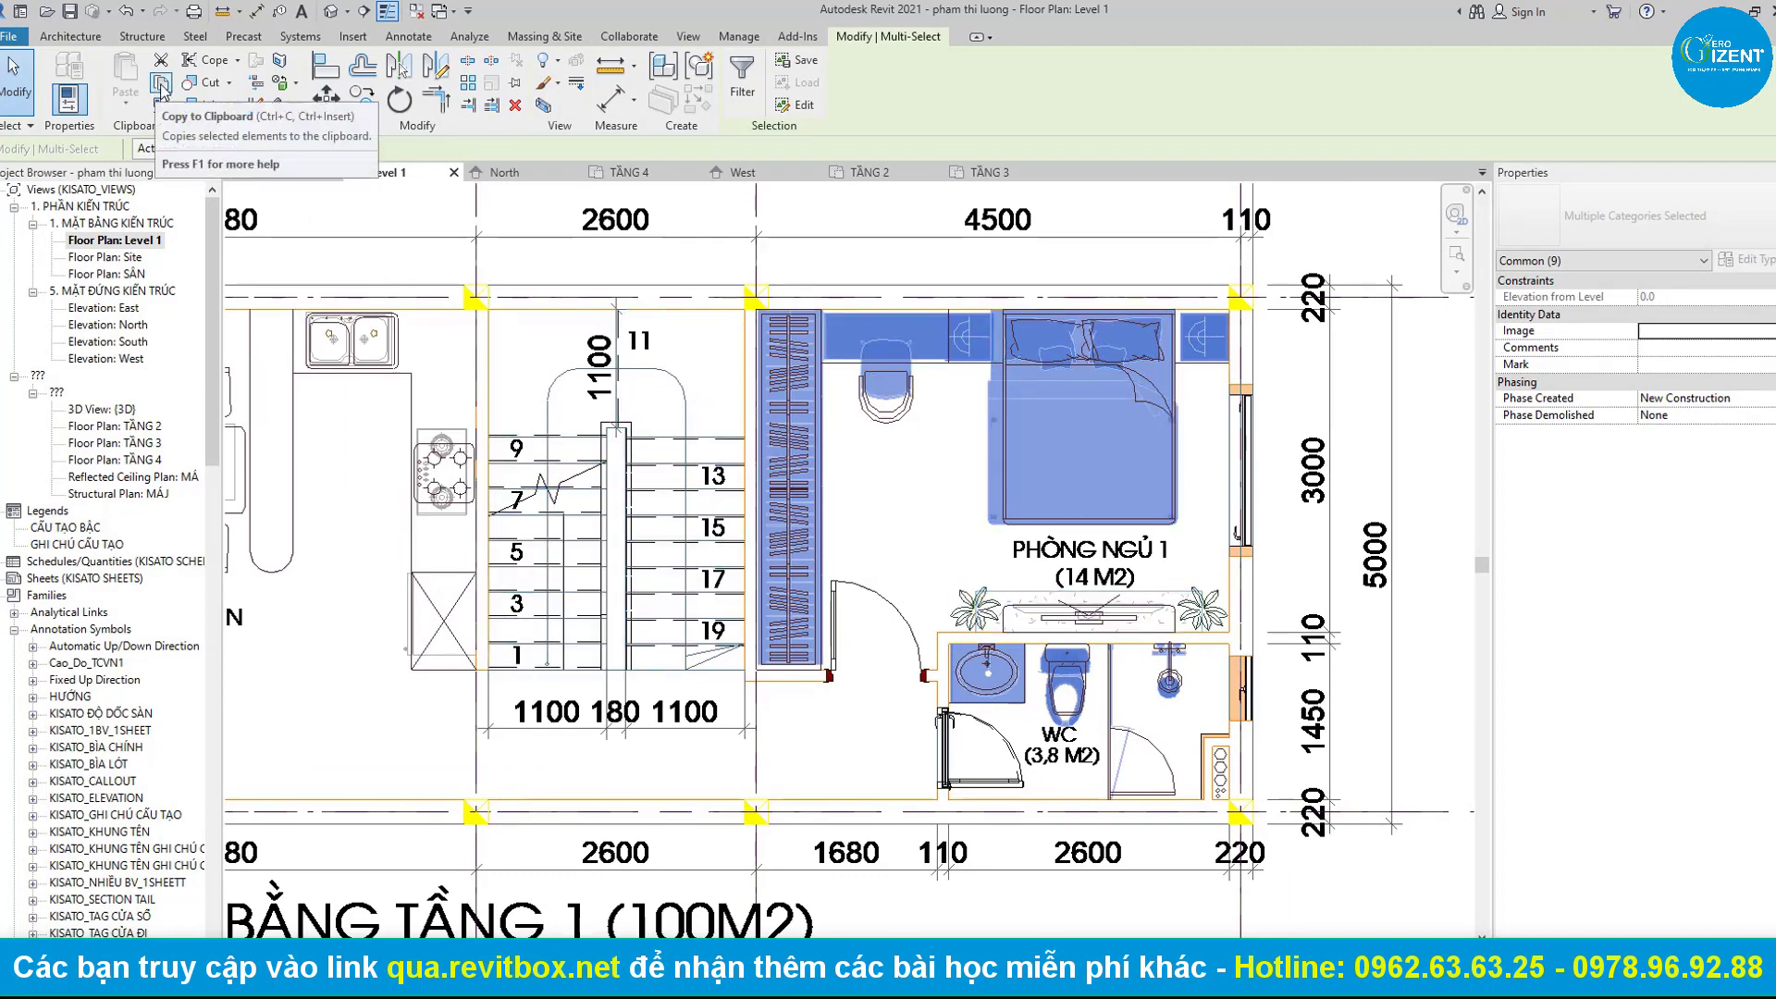
Paste the selected furniture and fixtures aligned onto TẦNG 2 and view that plan.
click(162, 88)
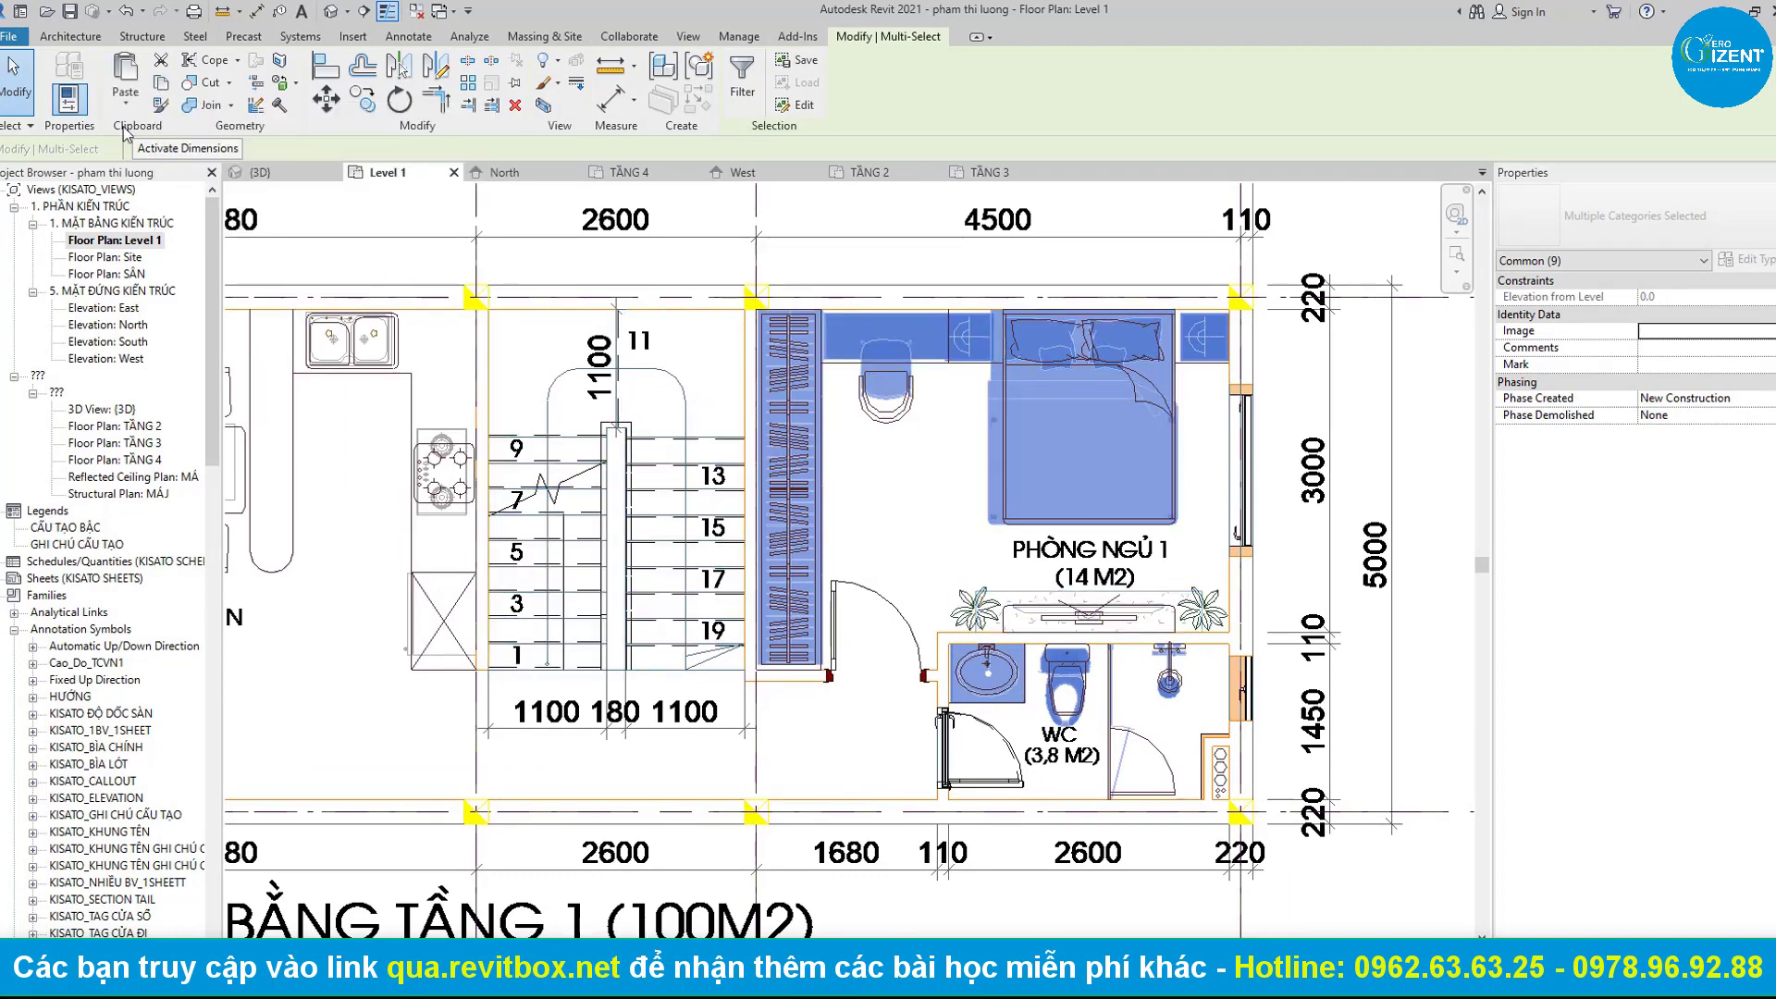
click(123, 114)
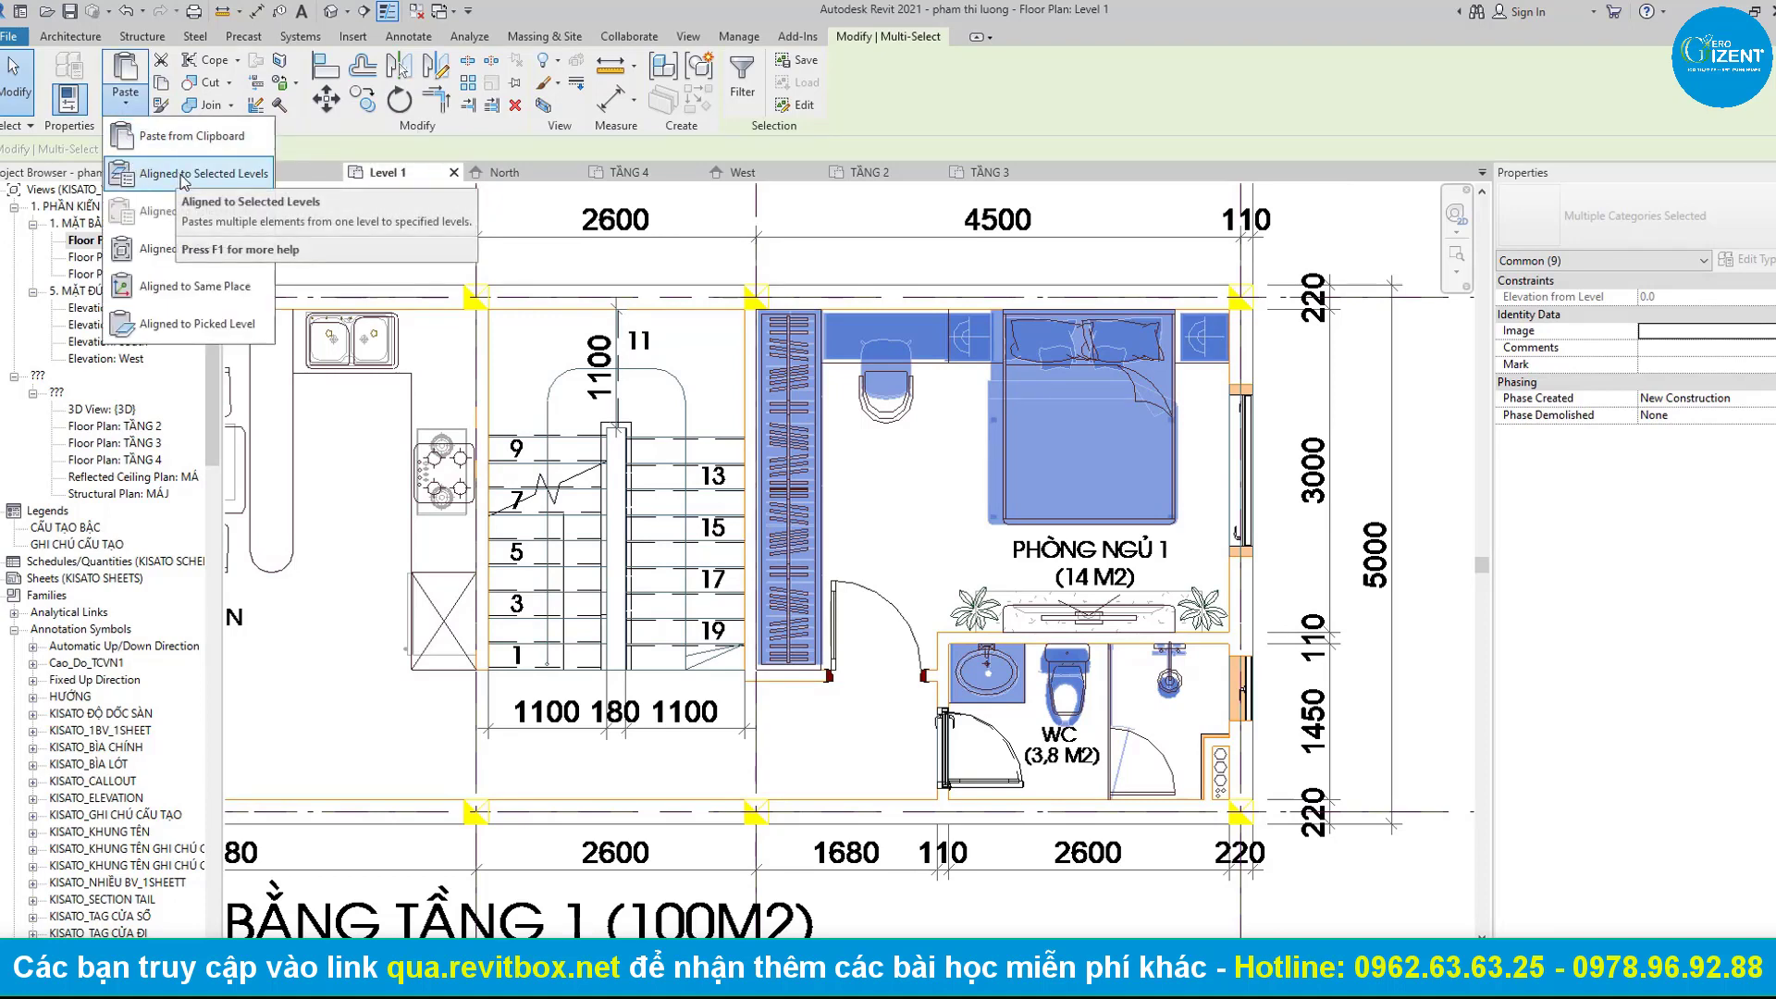
click(182, 174)
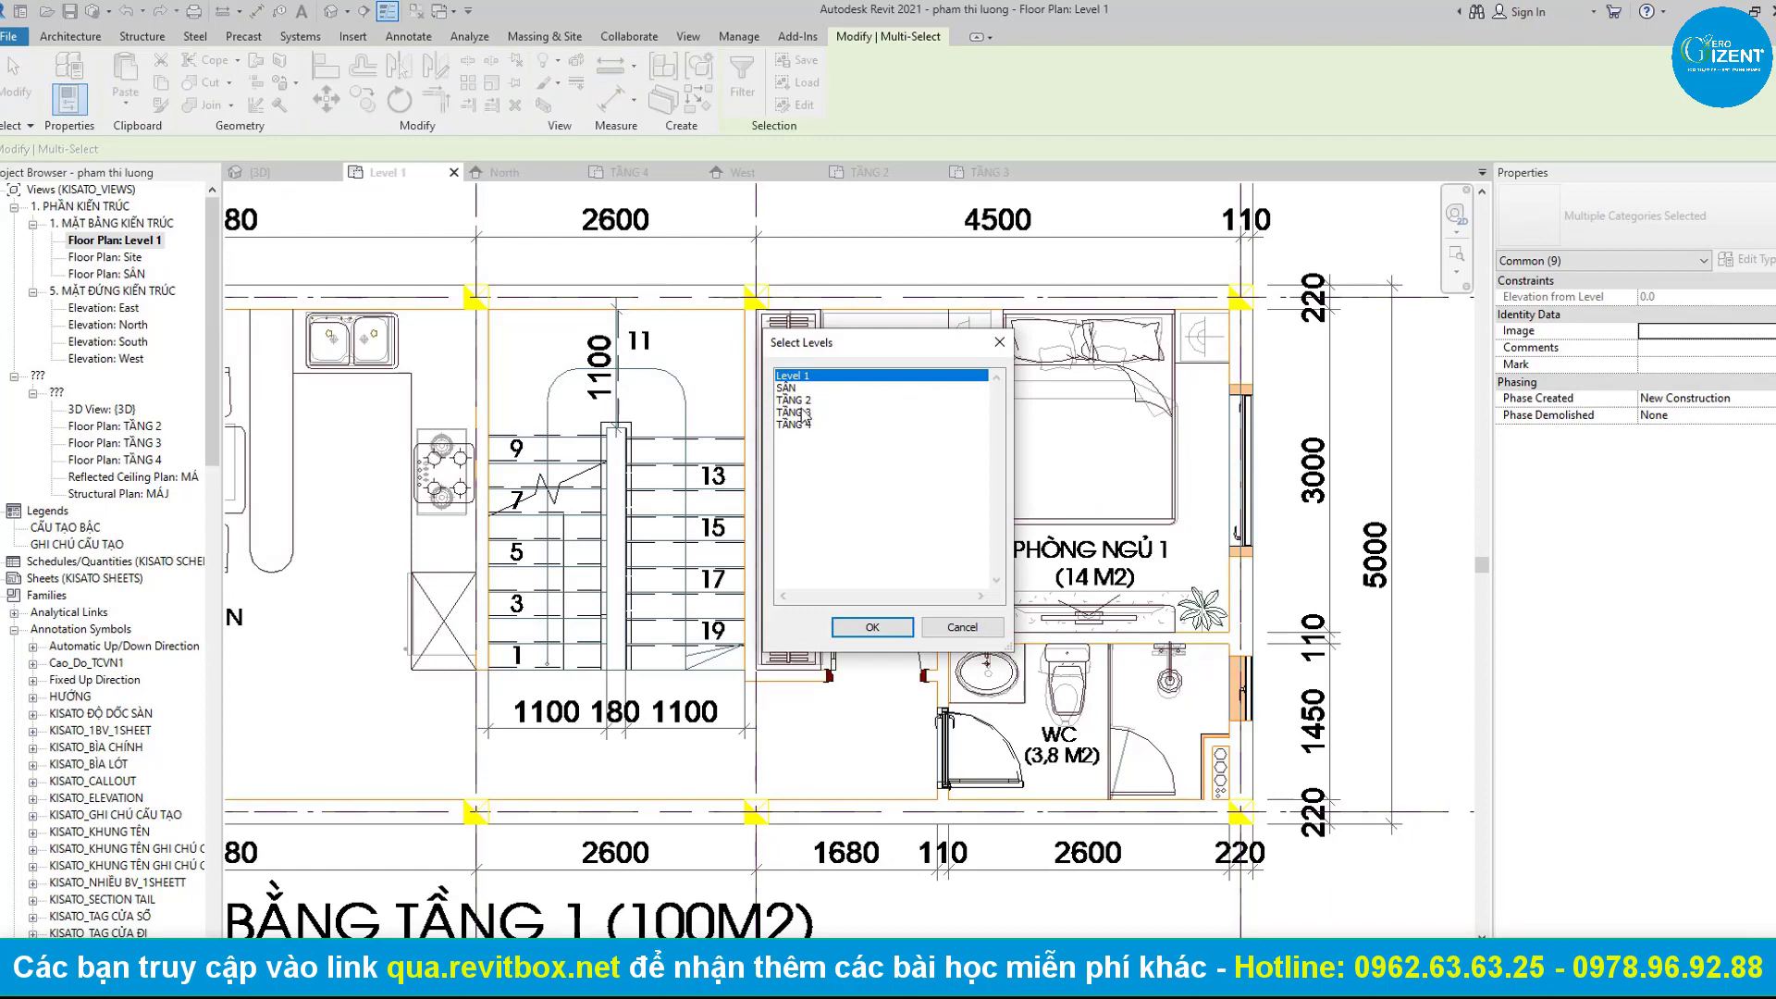
click(872, 628)
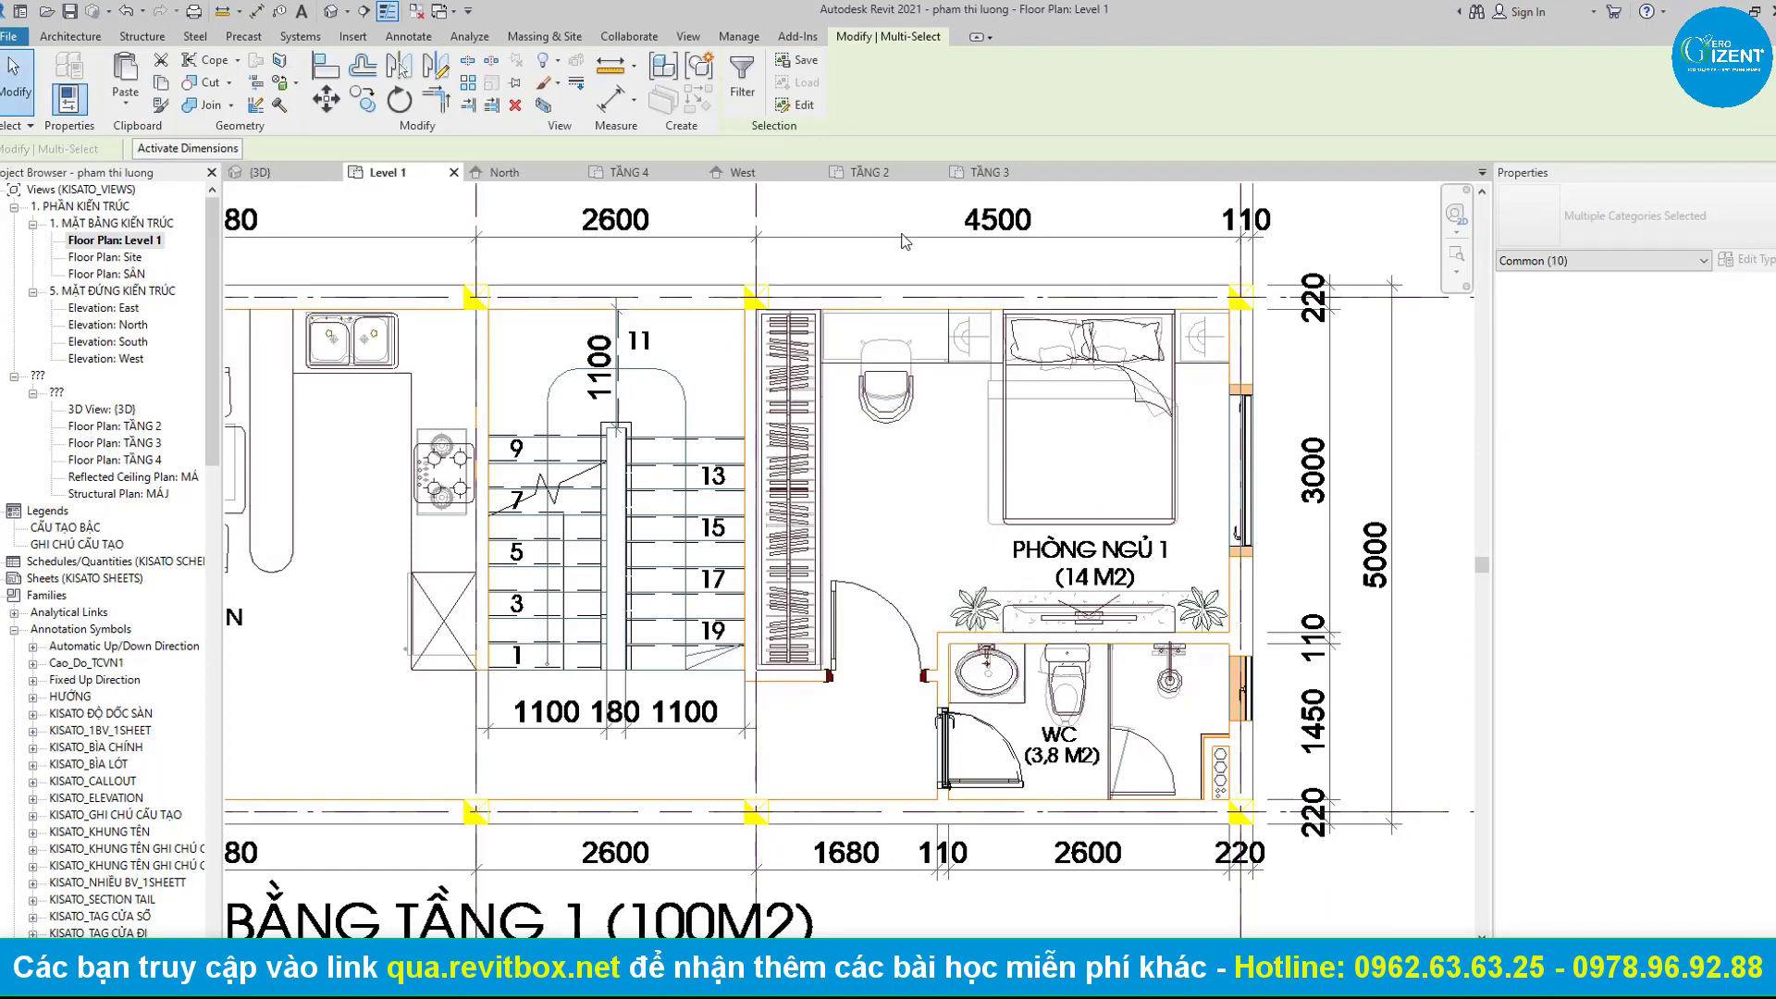
click(878, 172)
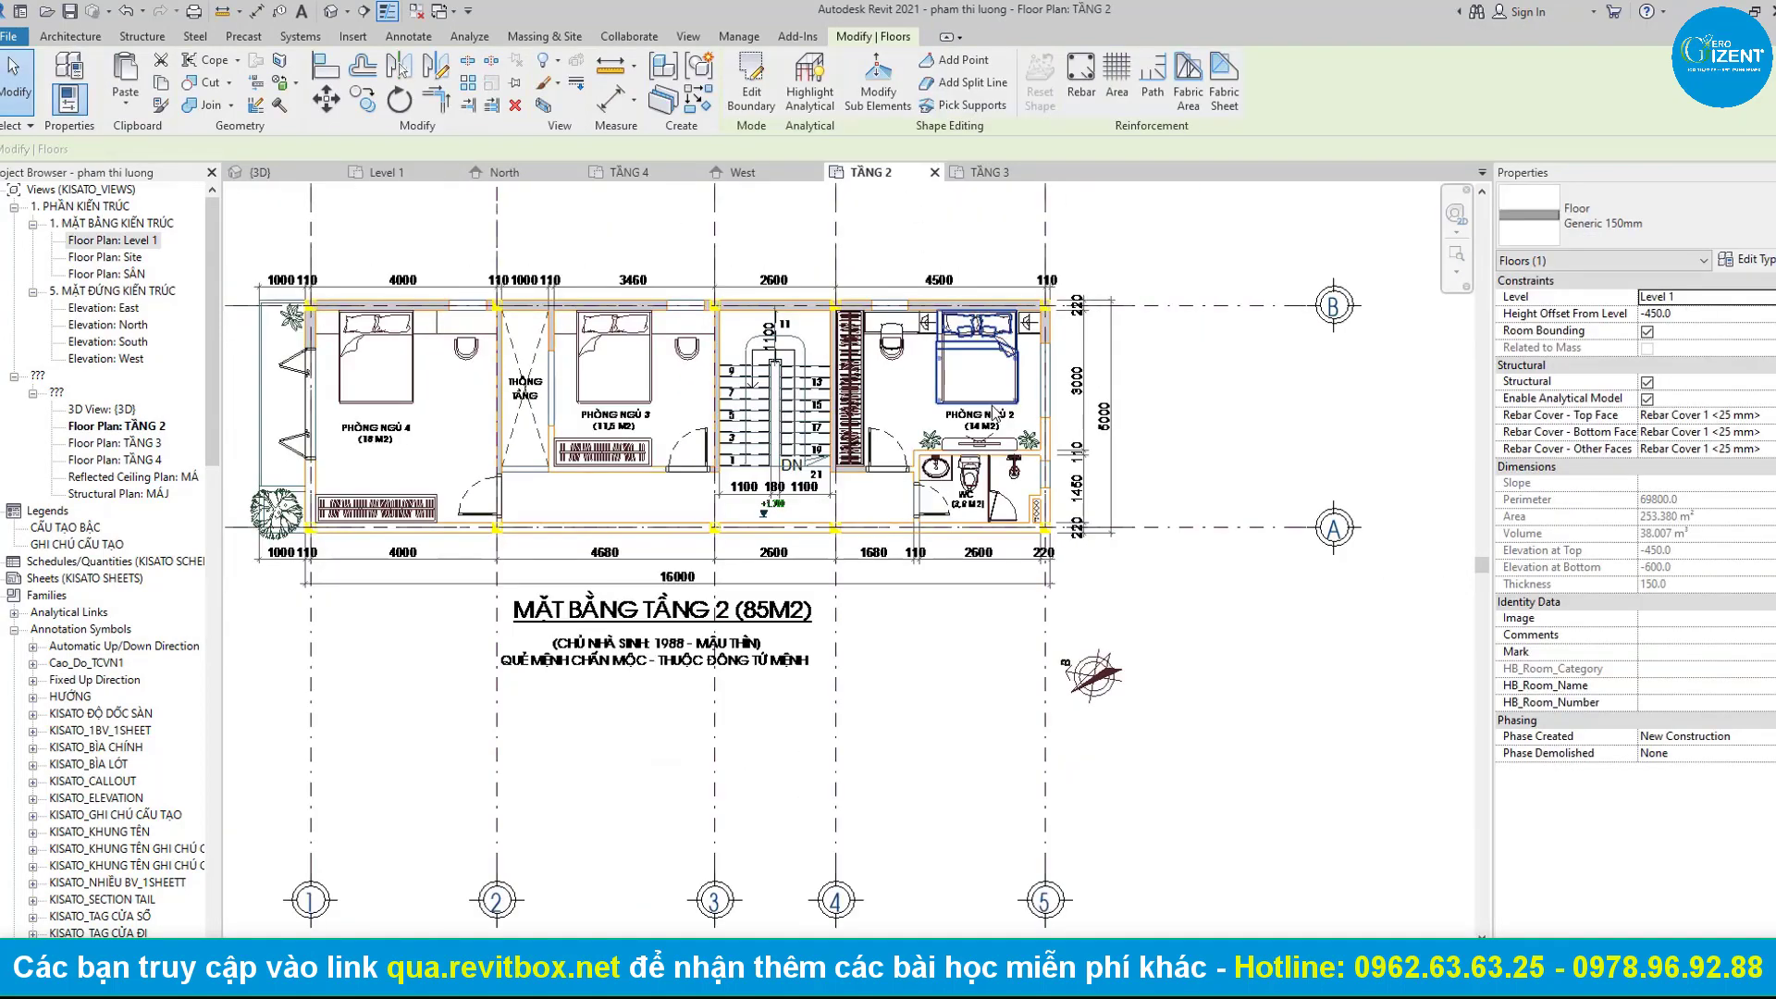
Check the pasted wardrobe, then select Level 1's bedroom door, vanity counter and WC door.
click(773, 379)
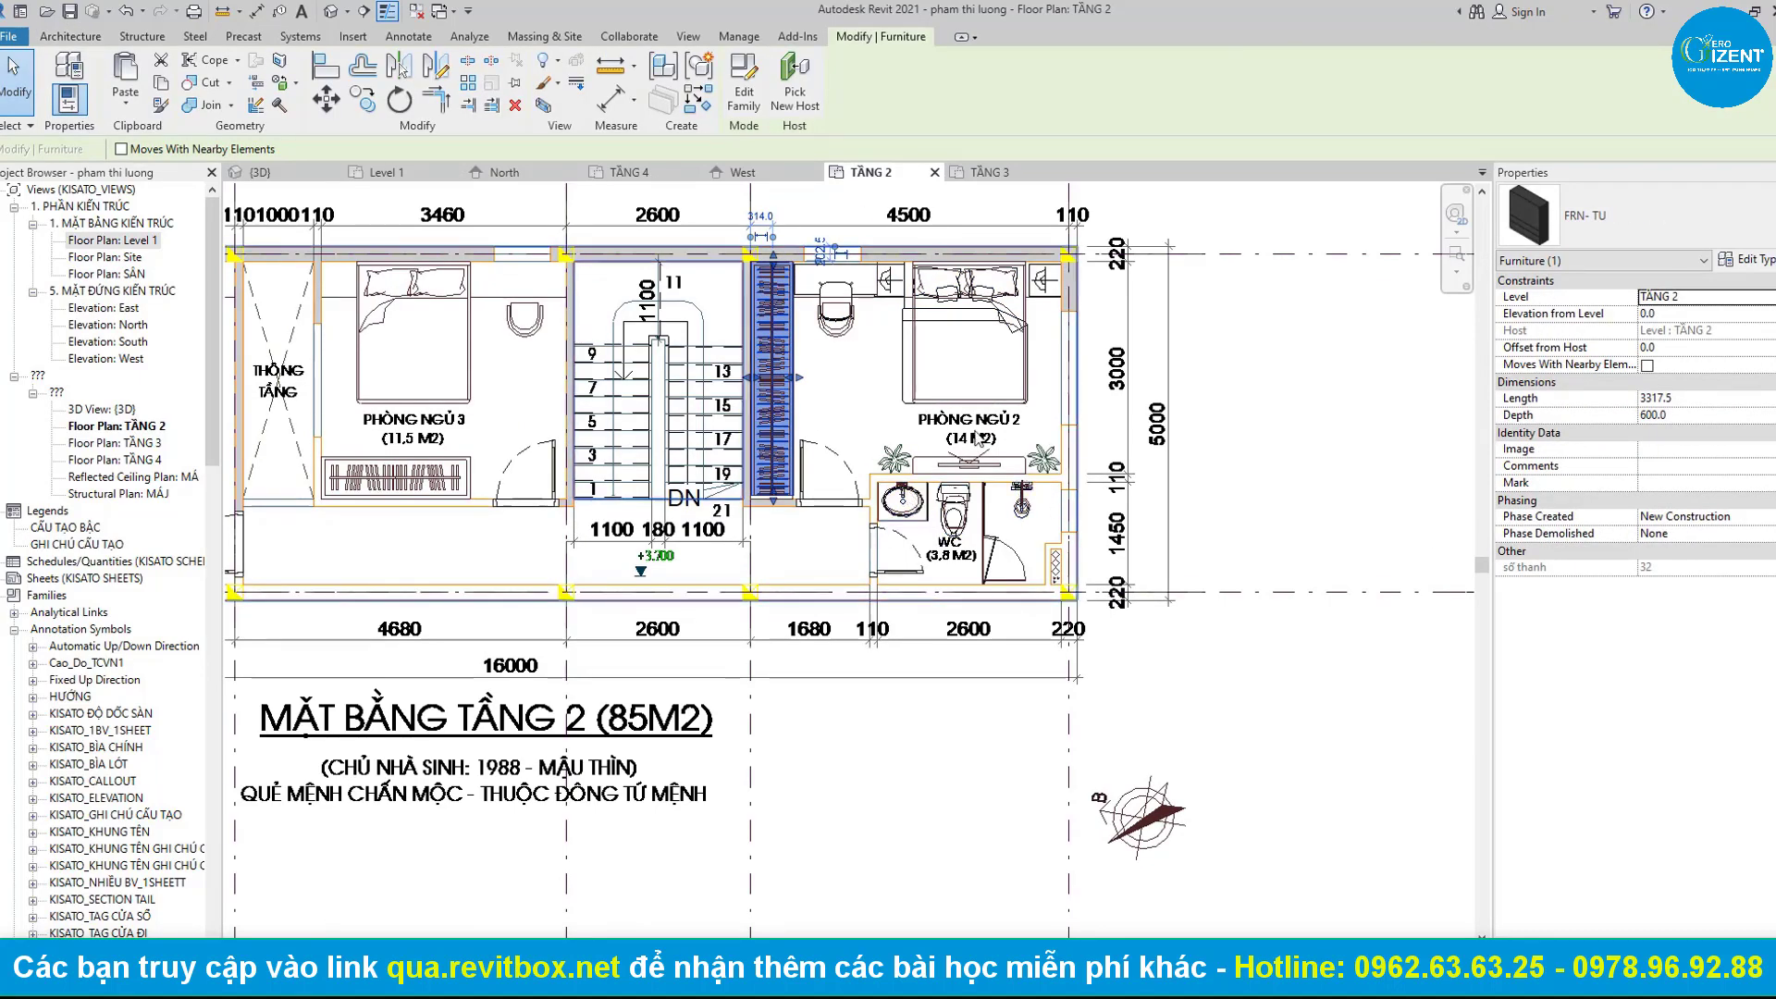
key(Escape)
scroll(971, 432, up, 2)
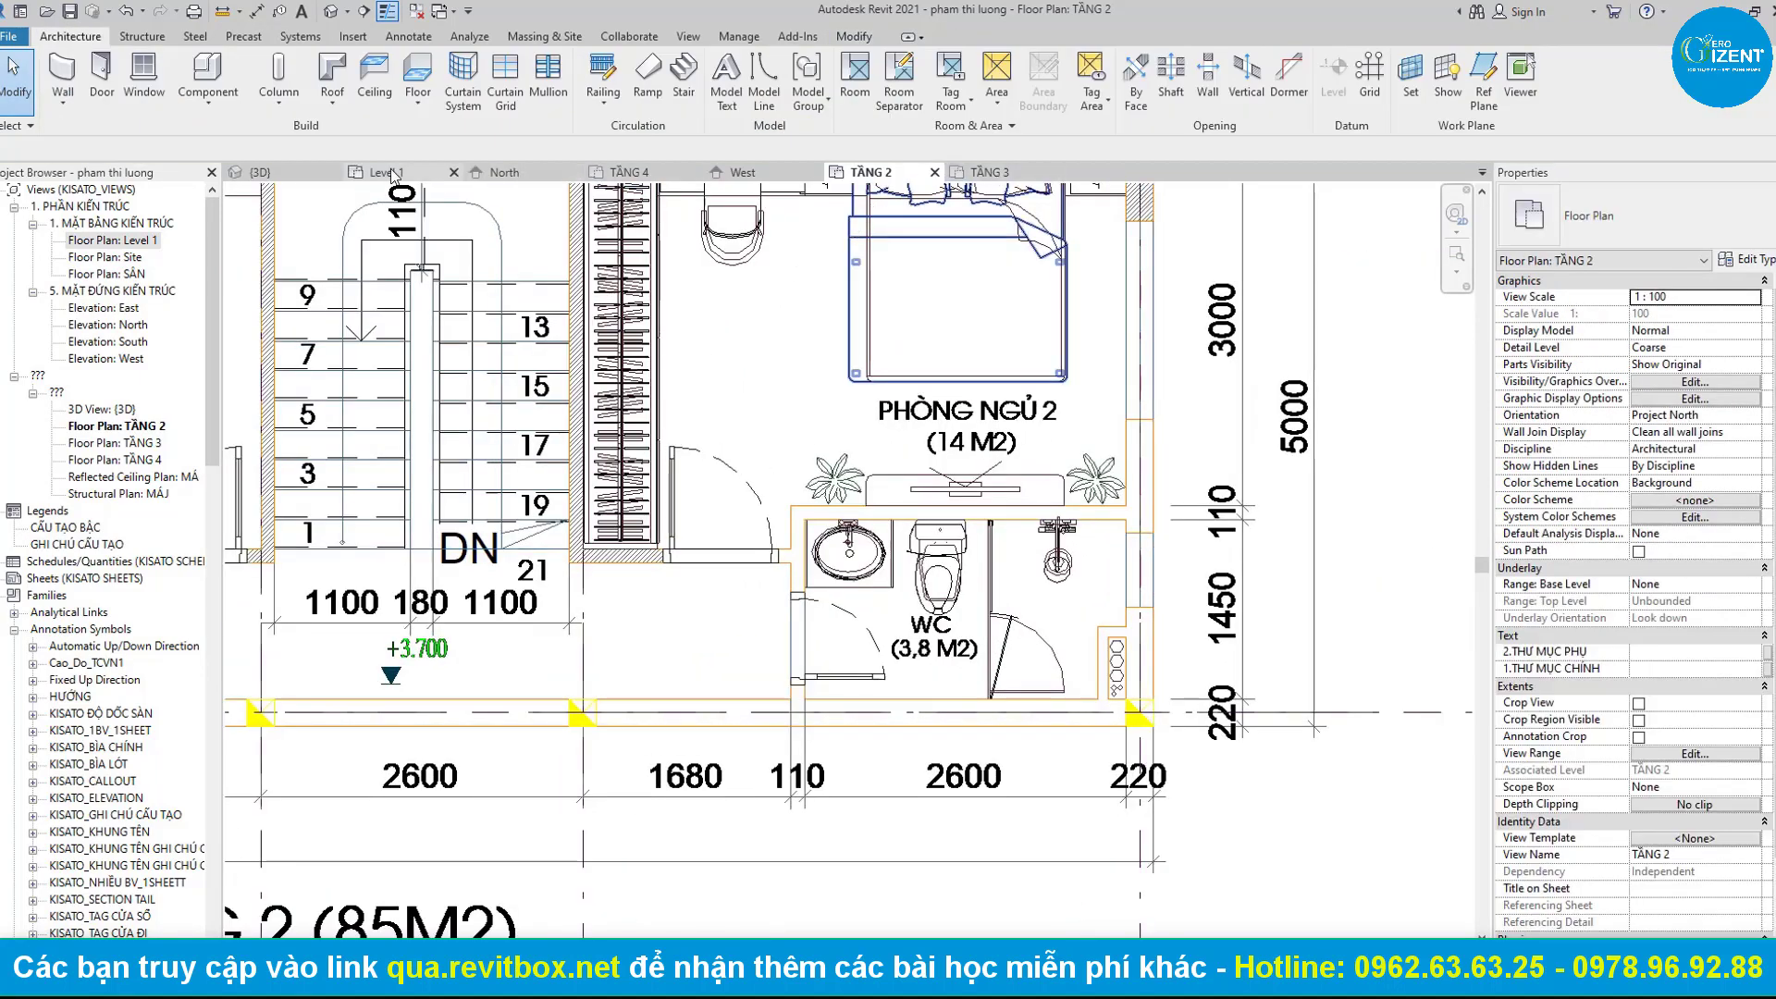
click(388, 172)
scroll(833, 416, down, 1)
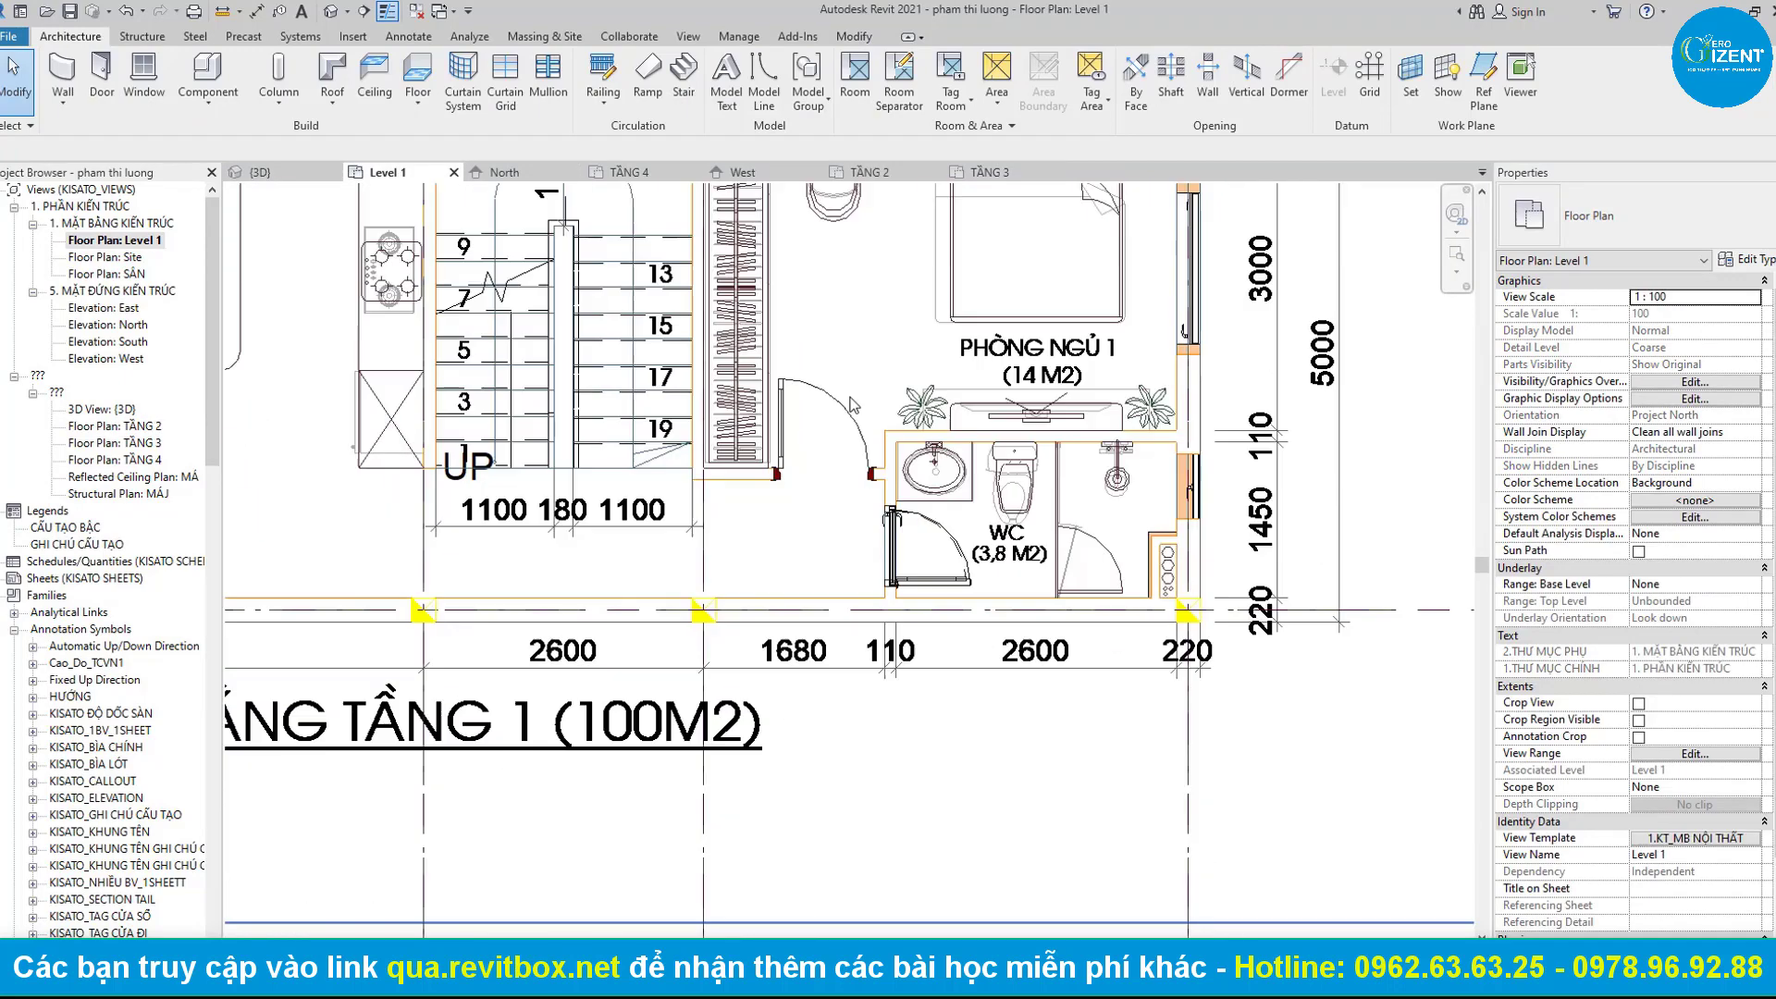
click(845, 421)
ctrl+click(1034, 419)
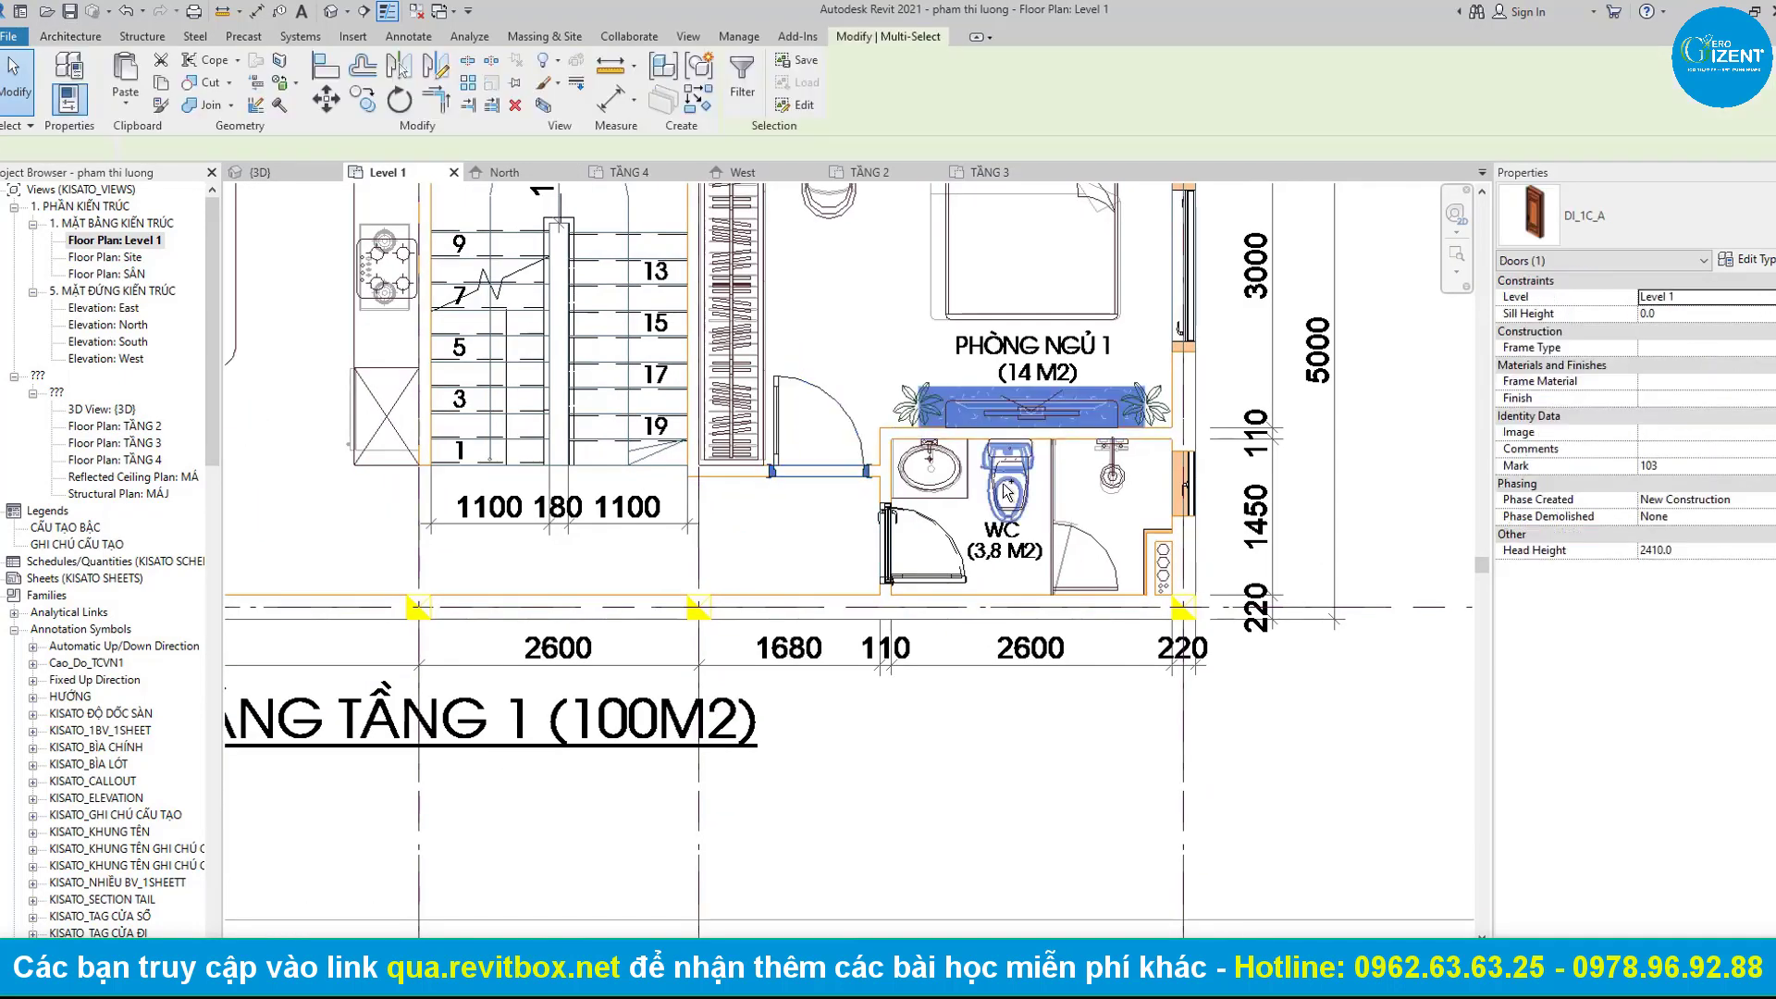
ctrl+click(933, 524)
scroll(932, 525, down, 3)
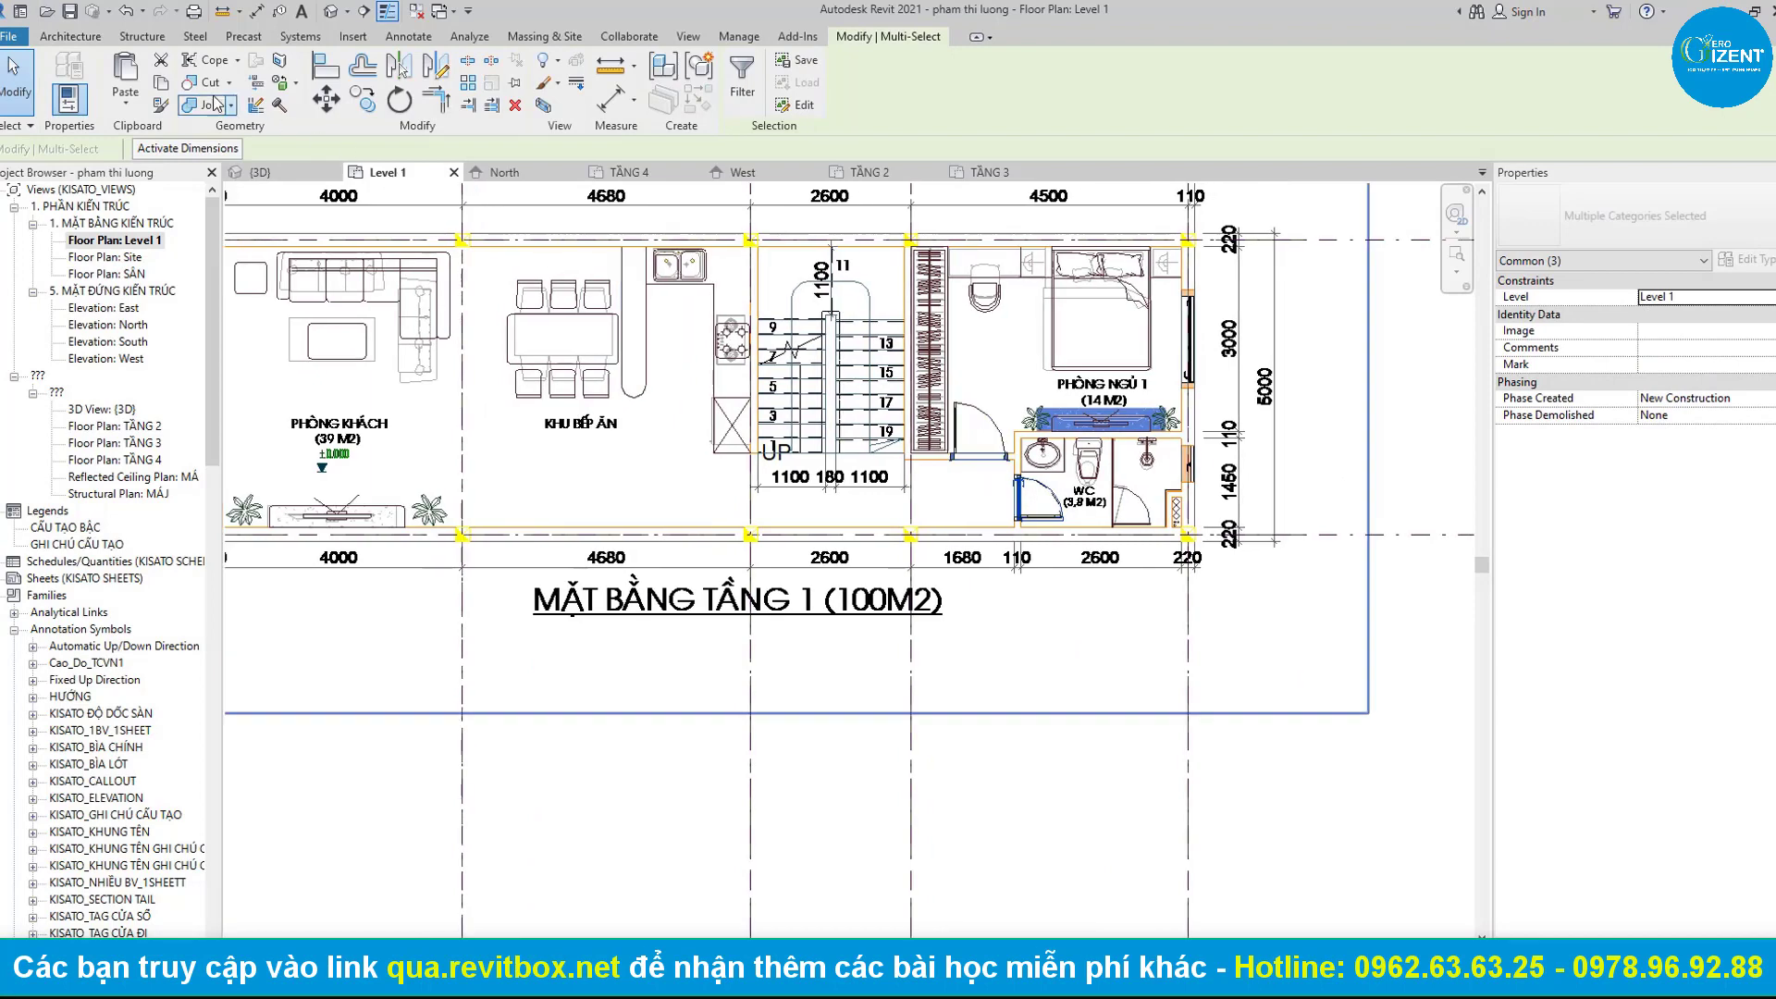
Paste the doors and vanity counter aligned onto TẦNG 2 and view that plan.
click(163, 86)
click(185, 183)
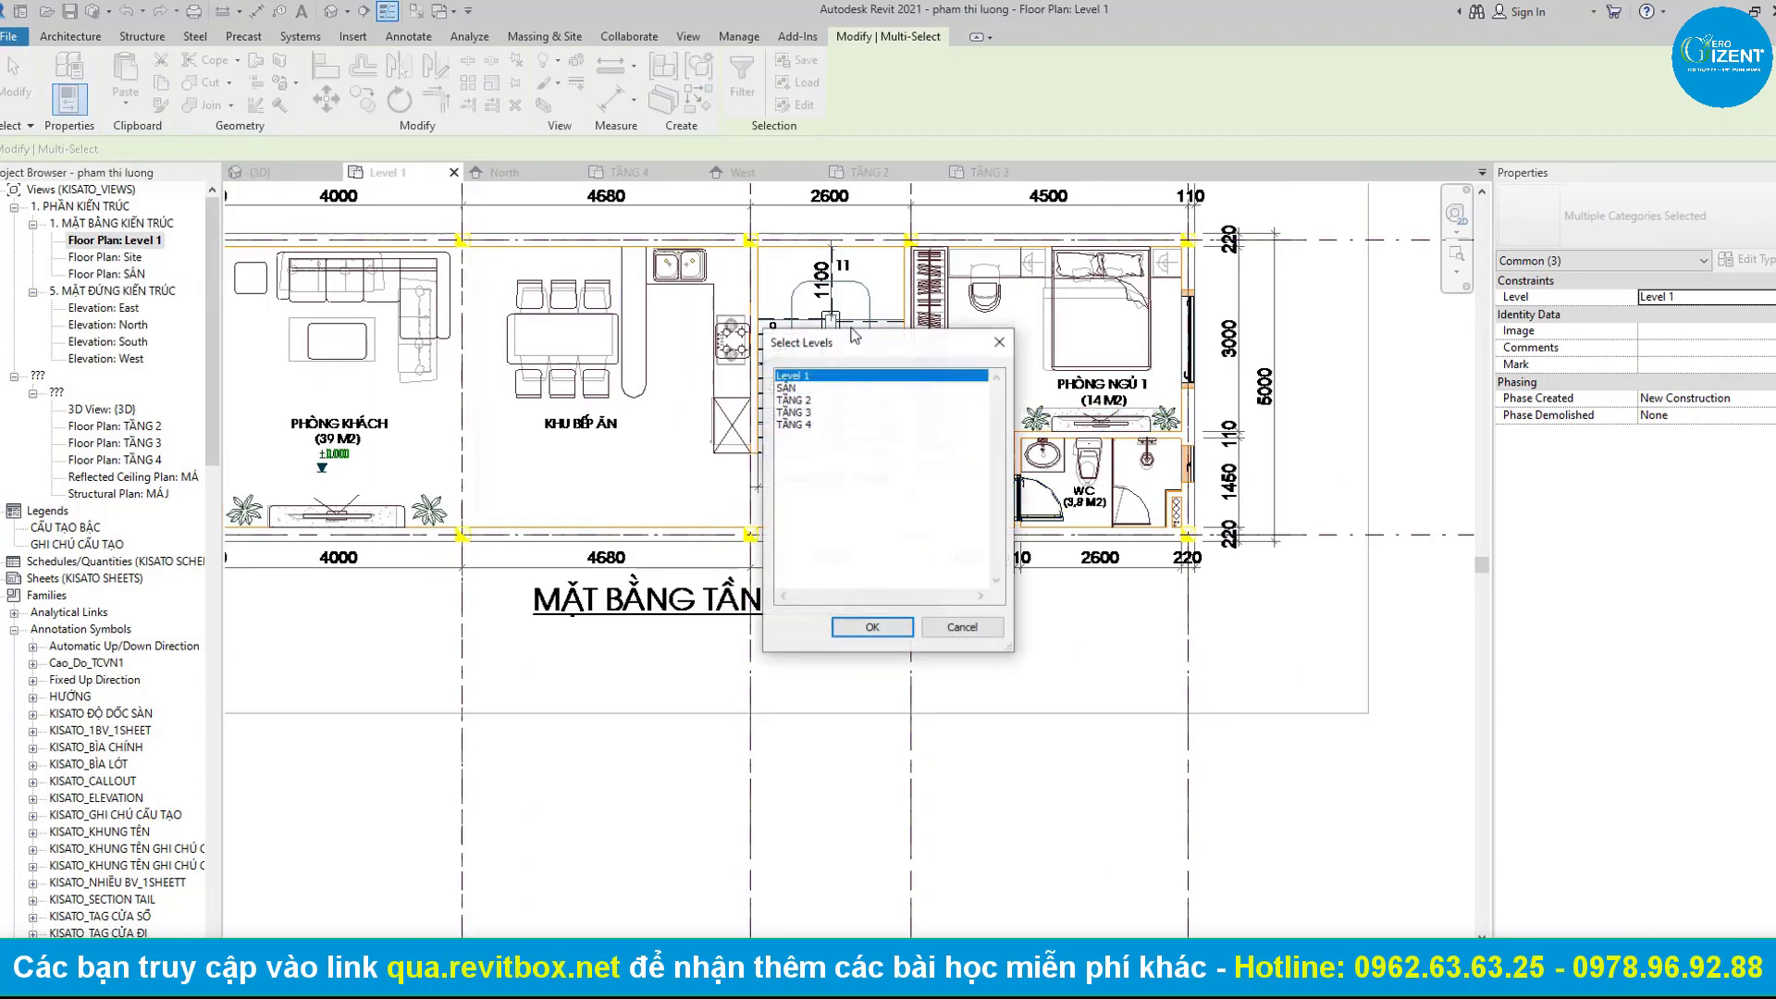
click(872, 627)
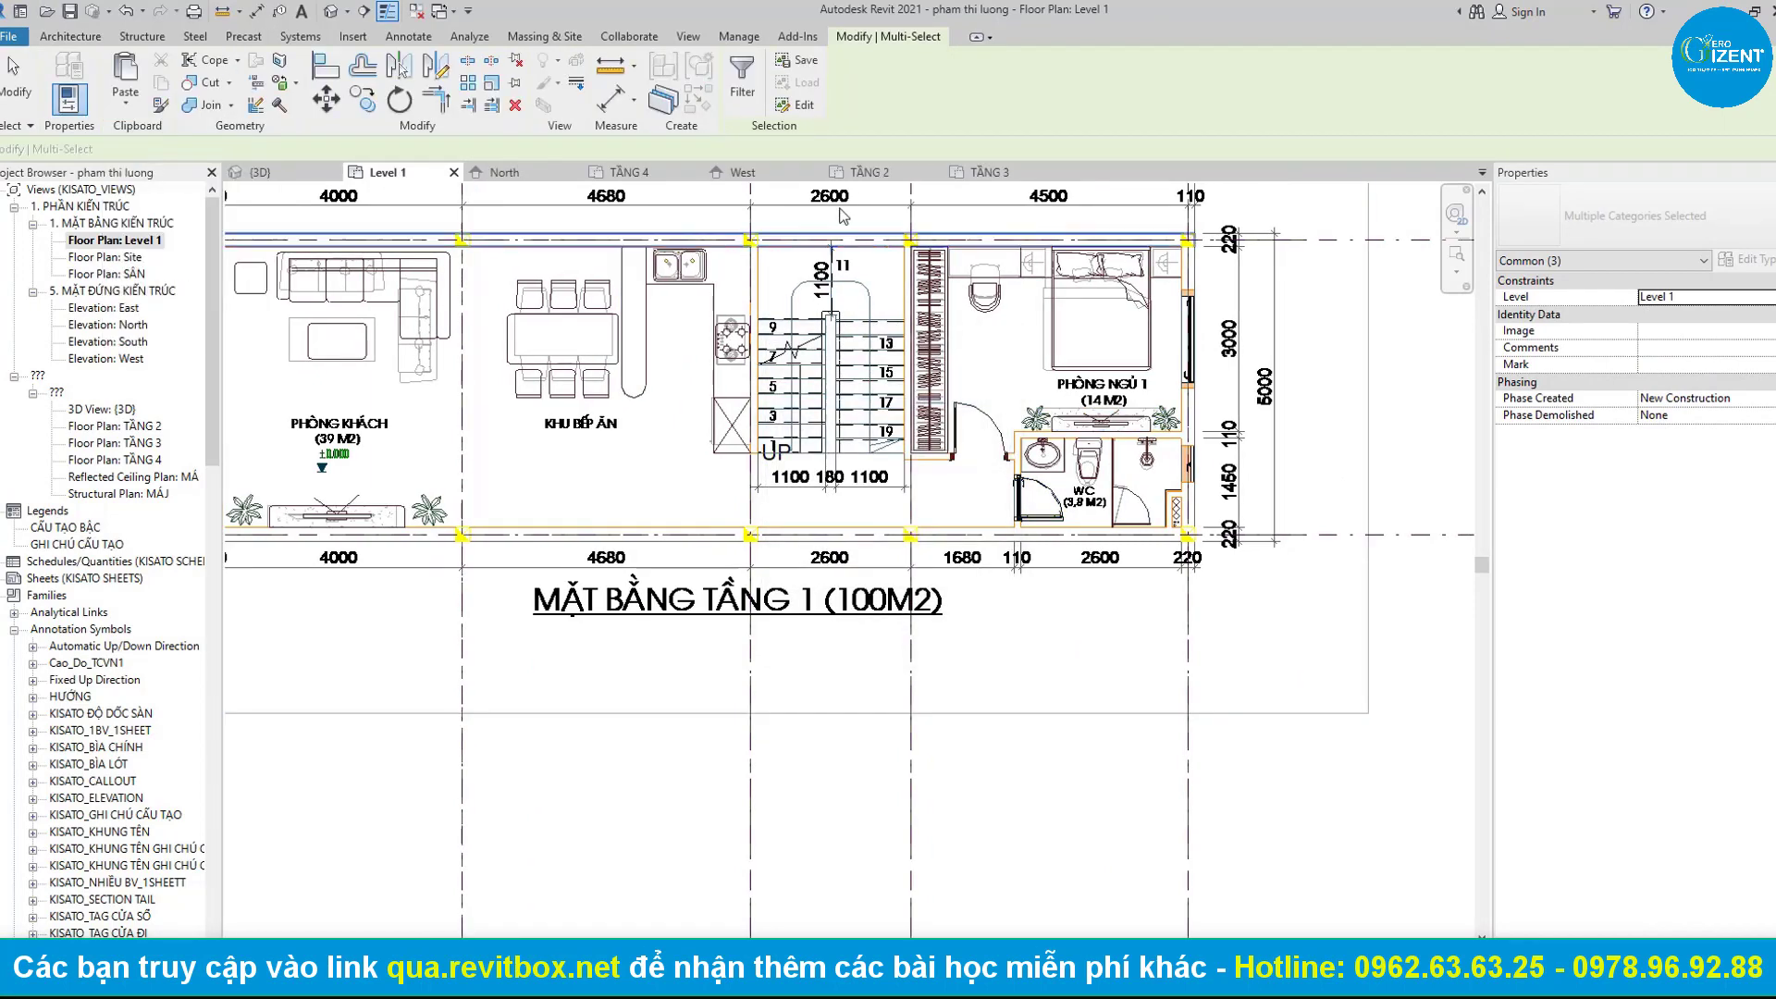
click(875, 169)
Frame the whole TẦNG 2 plan, then select the stair on Level 1.
scroll(1208, 531, up, 2)
scroll(1208, 532, down, 1)
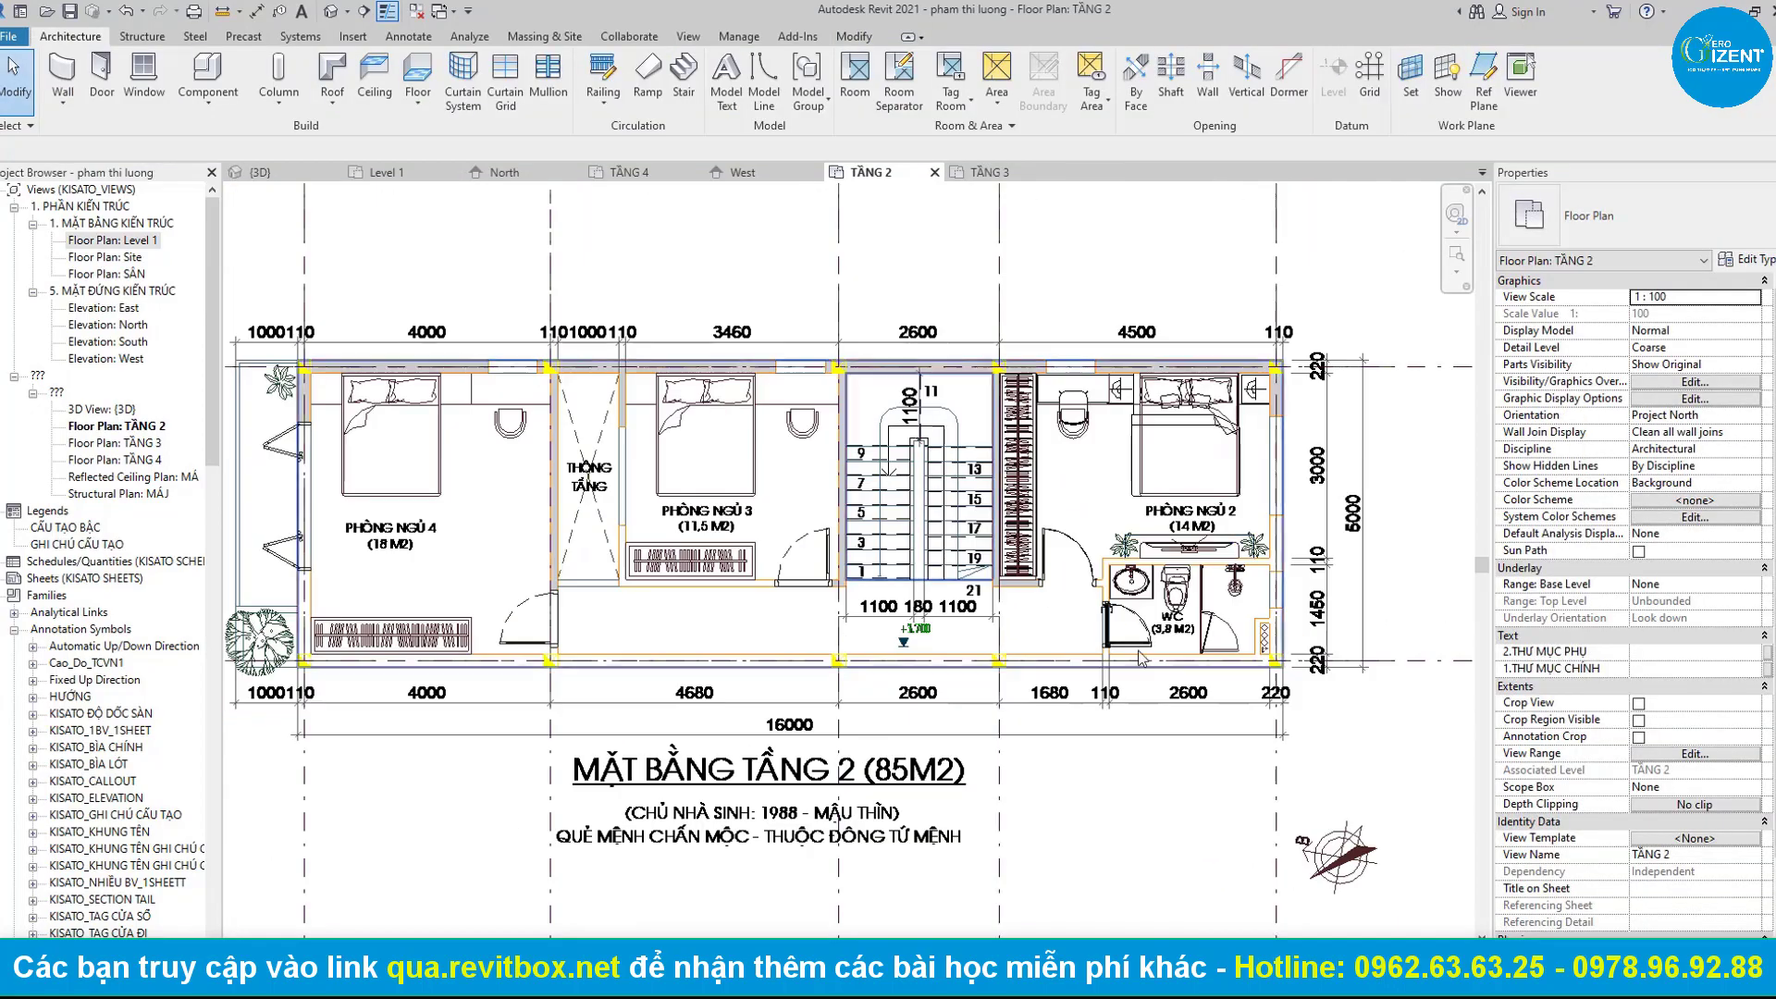
scroll(1064, 597, up, 1)
scroll(1064, 597, up, 1)
scroll(1064, 597, up, 1)
scroll(1063, 597, up, 1)
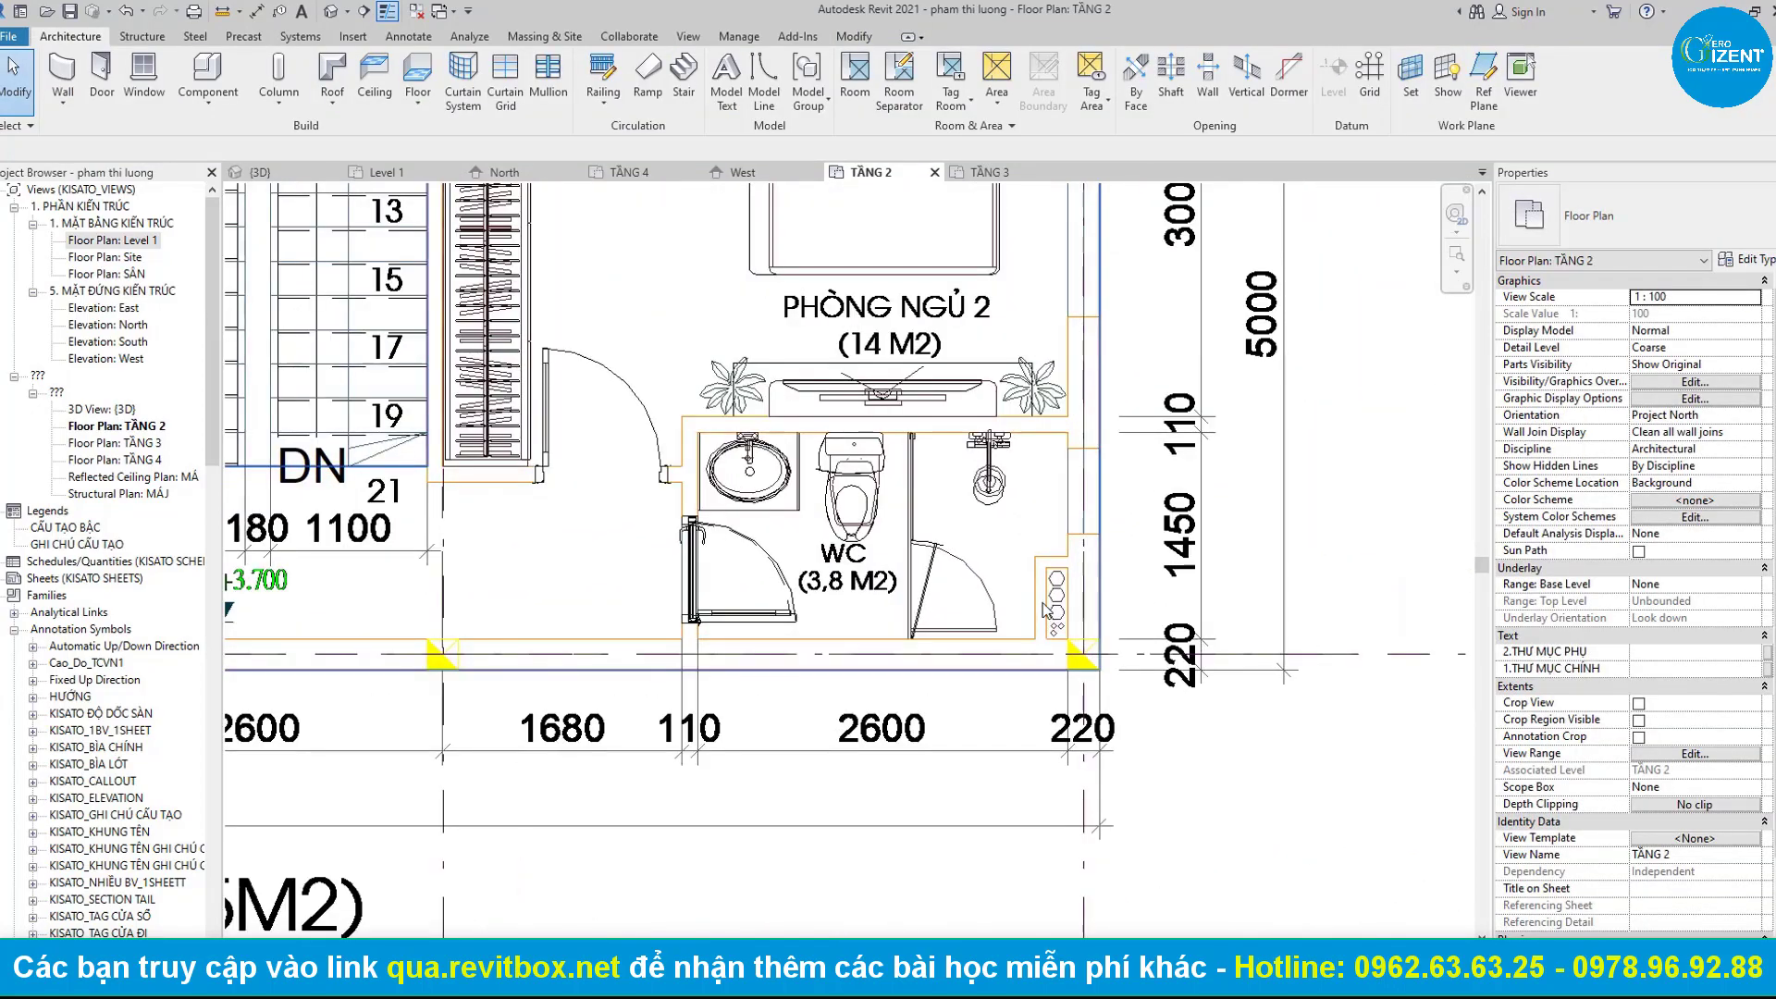
scroll(1036, 597, down, 2)
scroll(1036, 596, down, 1)
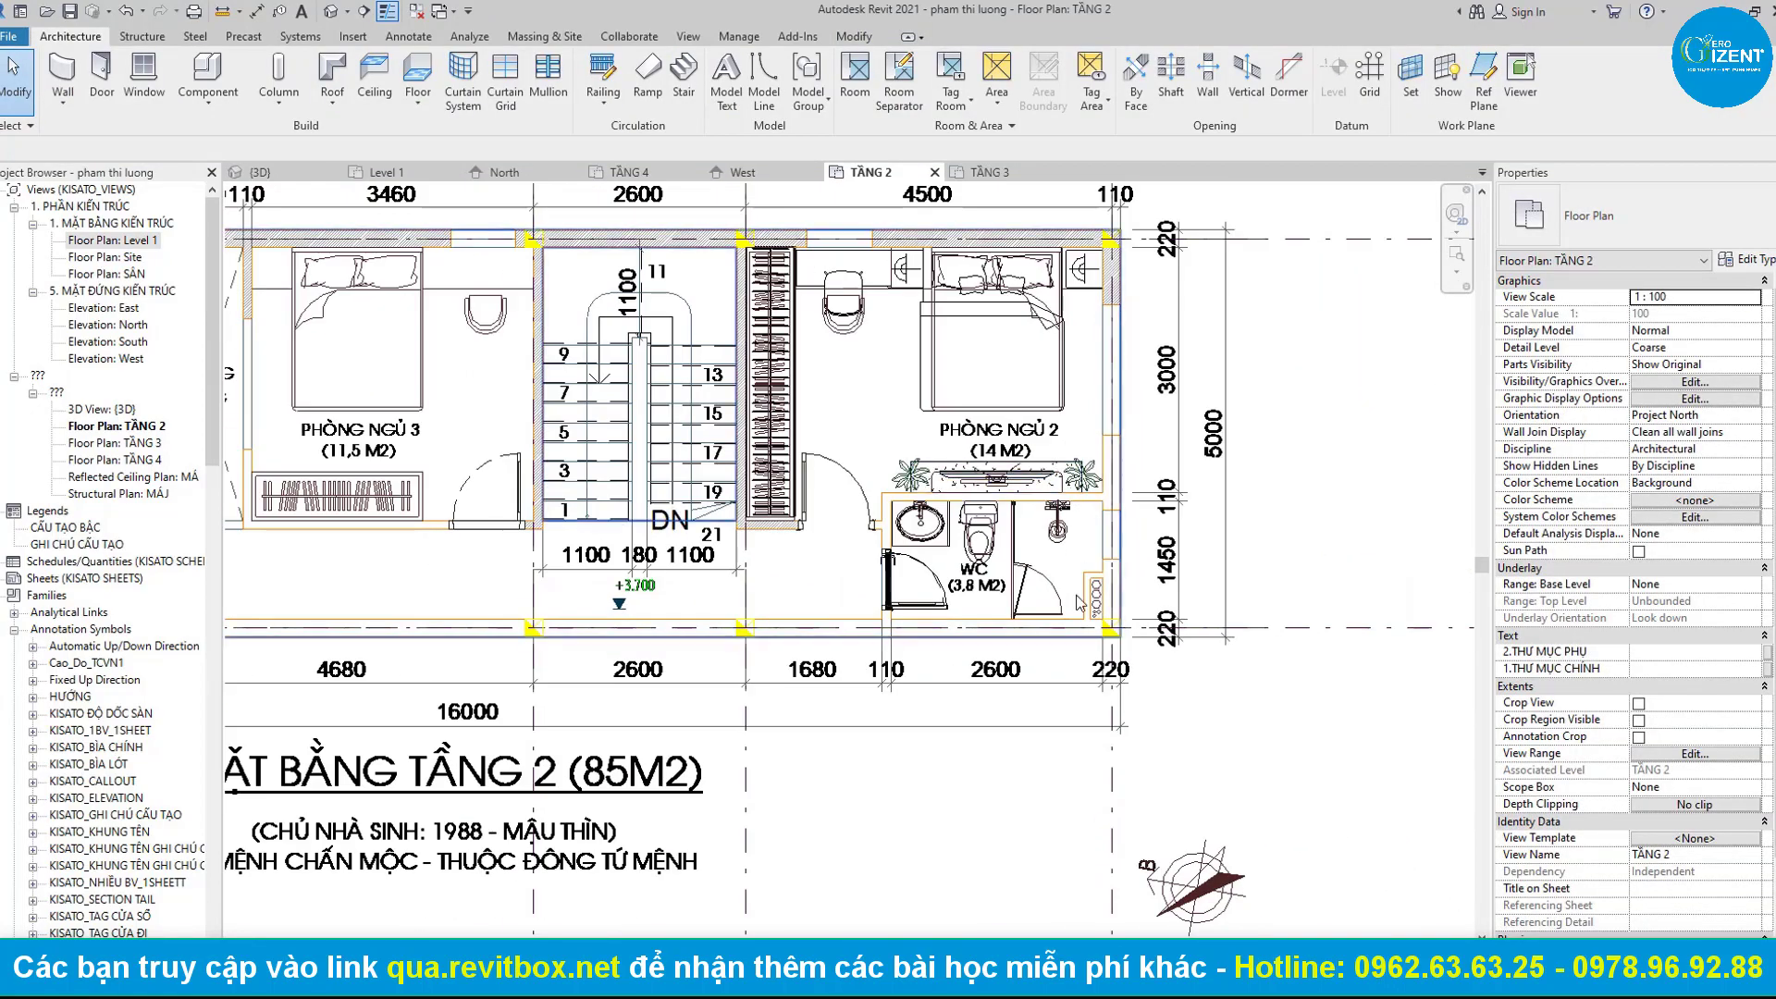
middle_drag(779, 367, 991, 539)
mouse_move(625, 172)
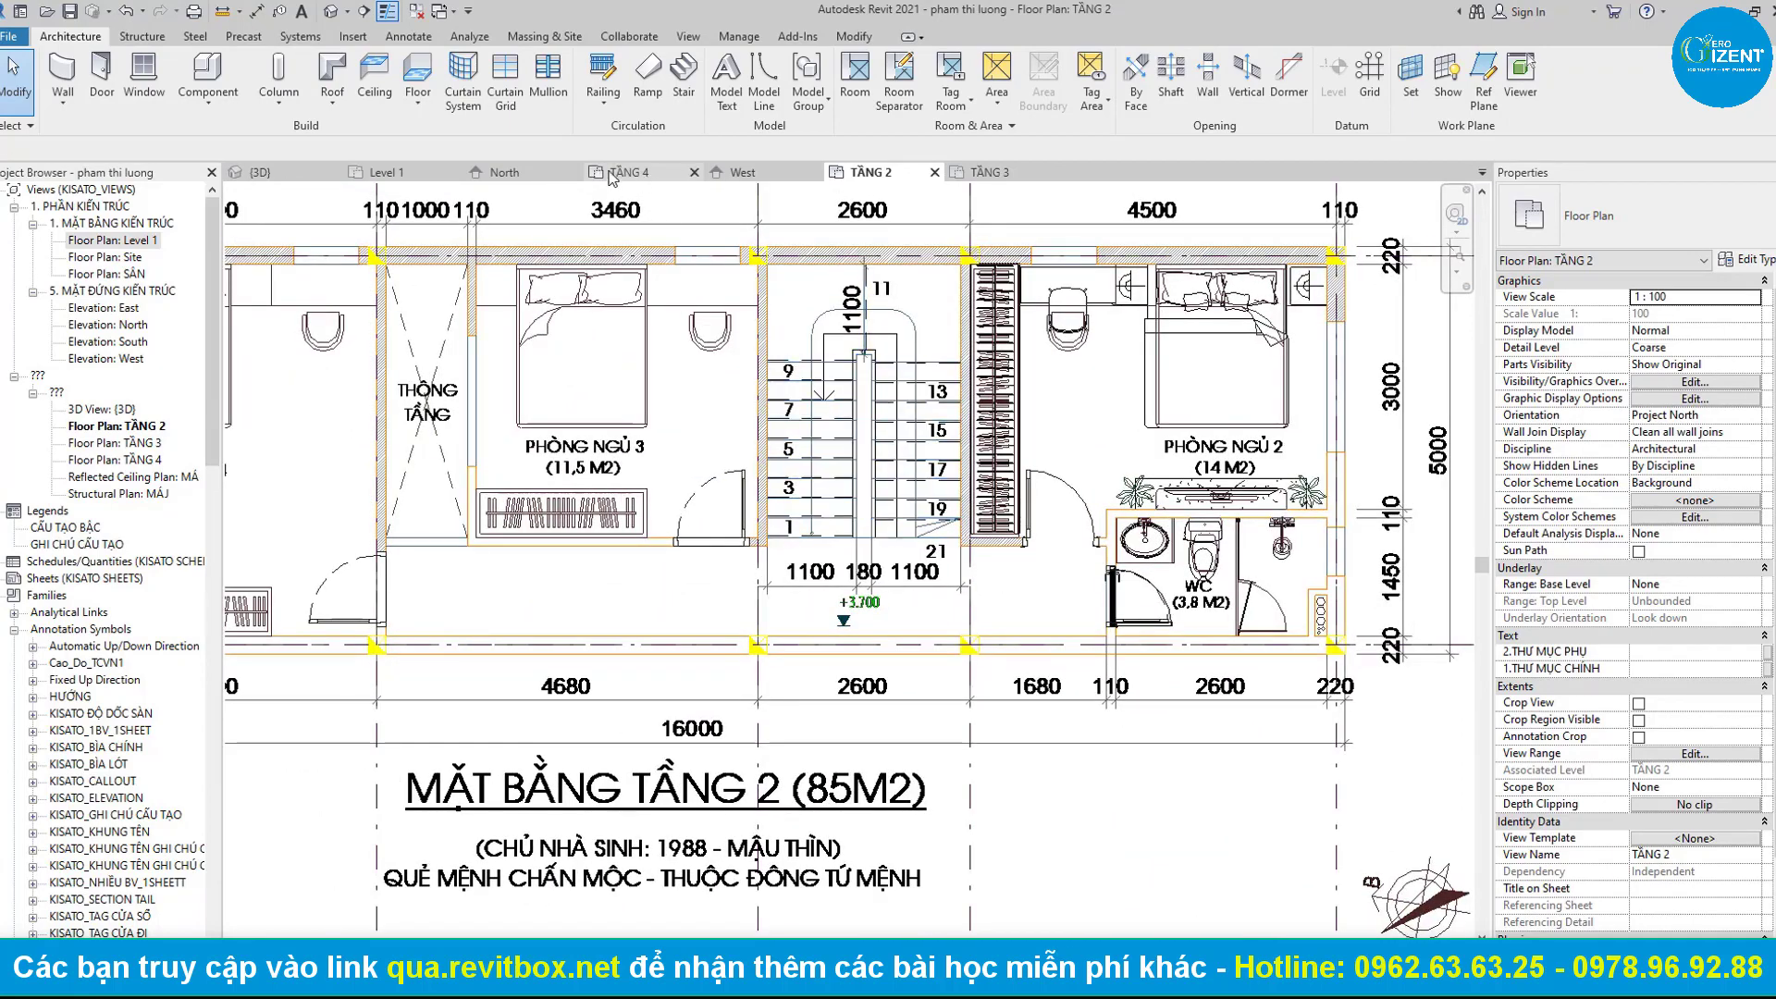
click(389, 169)
click(782, 417)
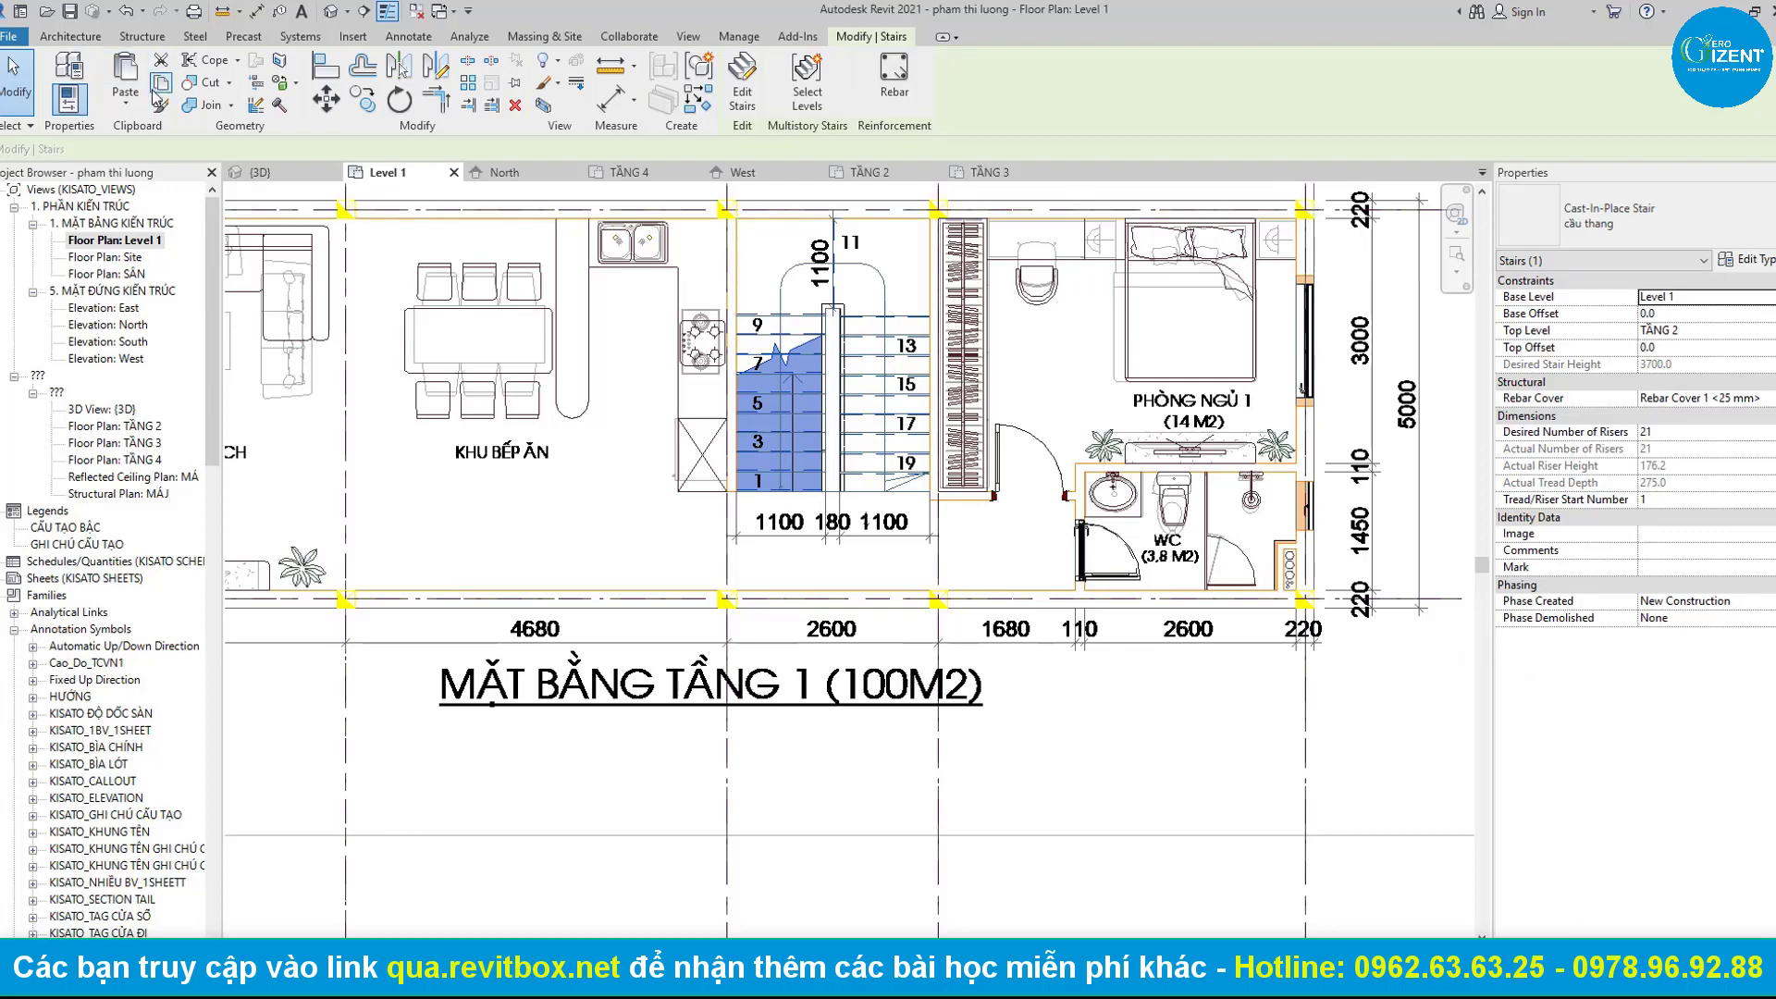
Paste the Level 1 stair aligned onto TẦNG 2.
click(129, 106)
click(180, 157)
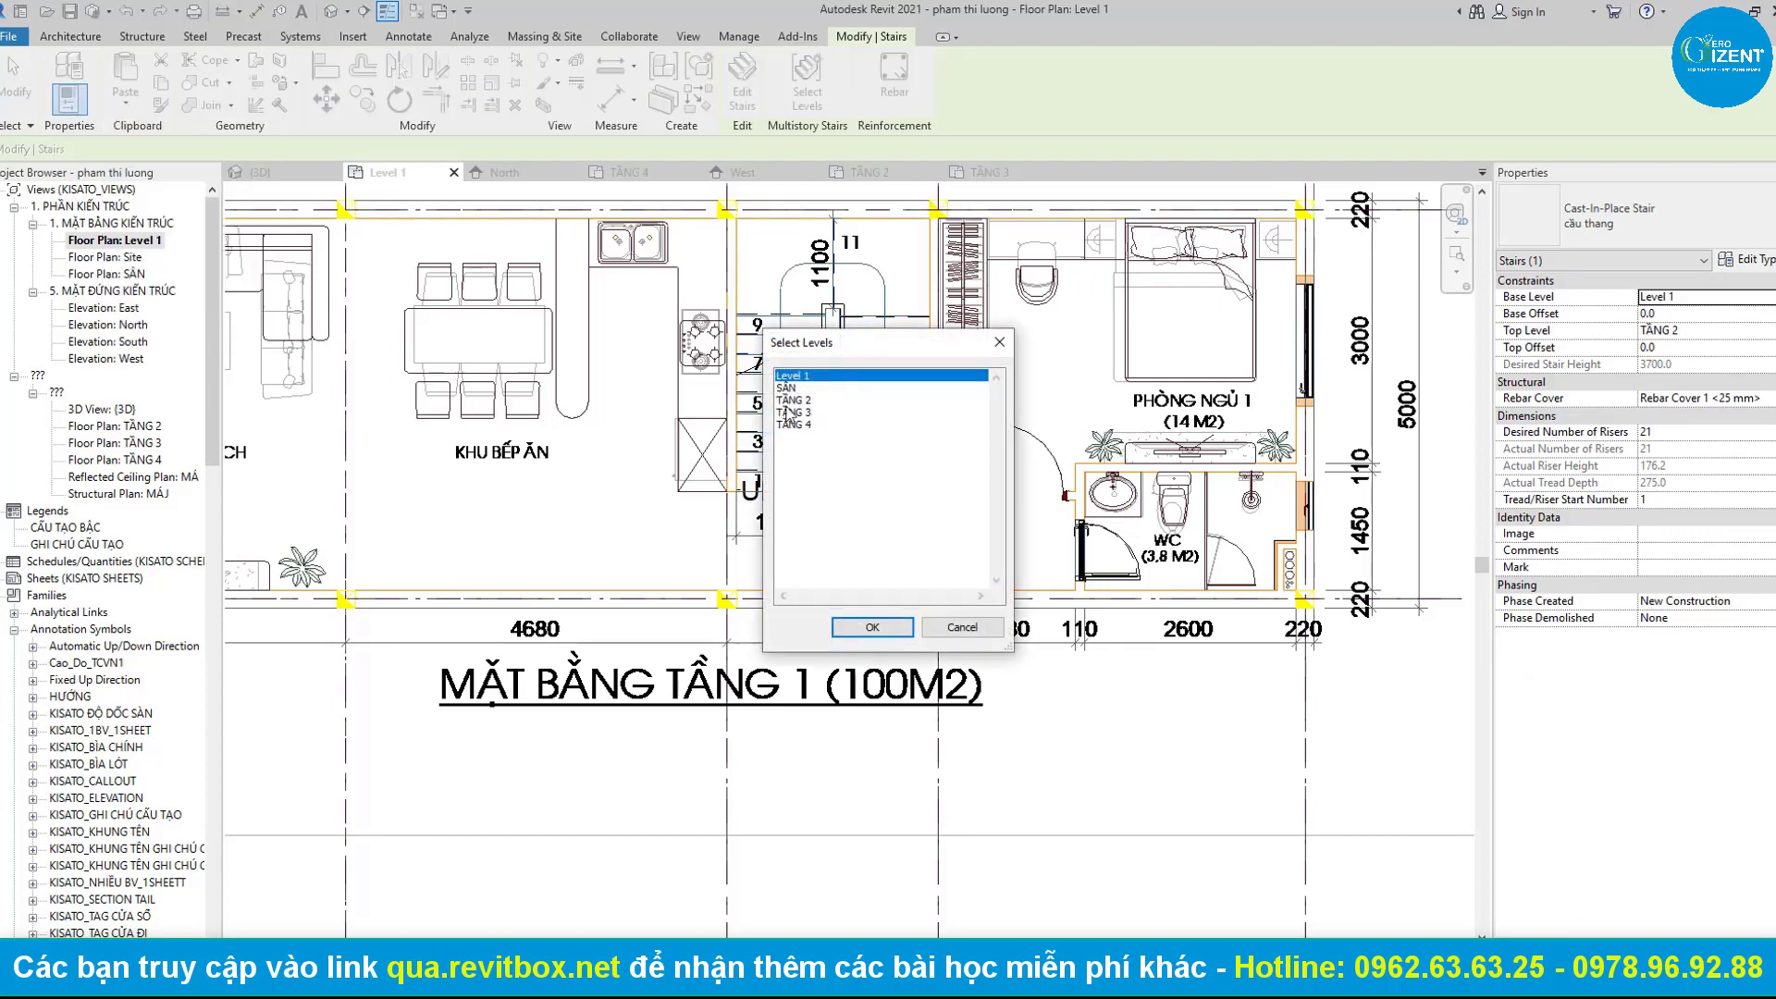
click(890, 621)
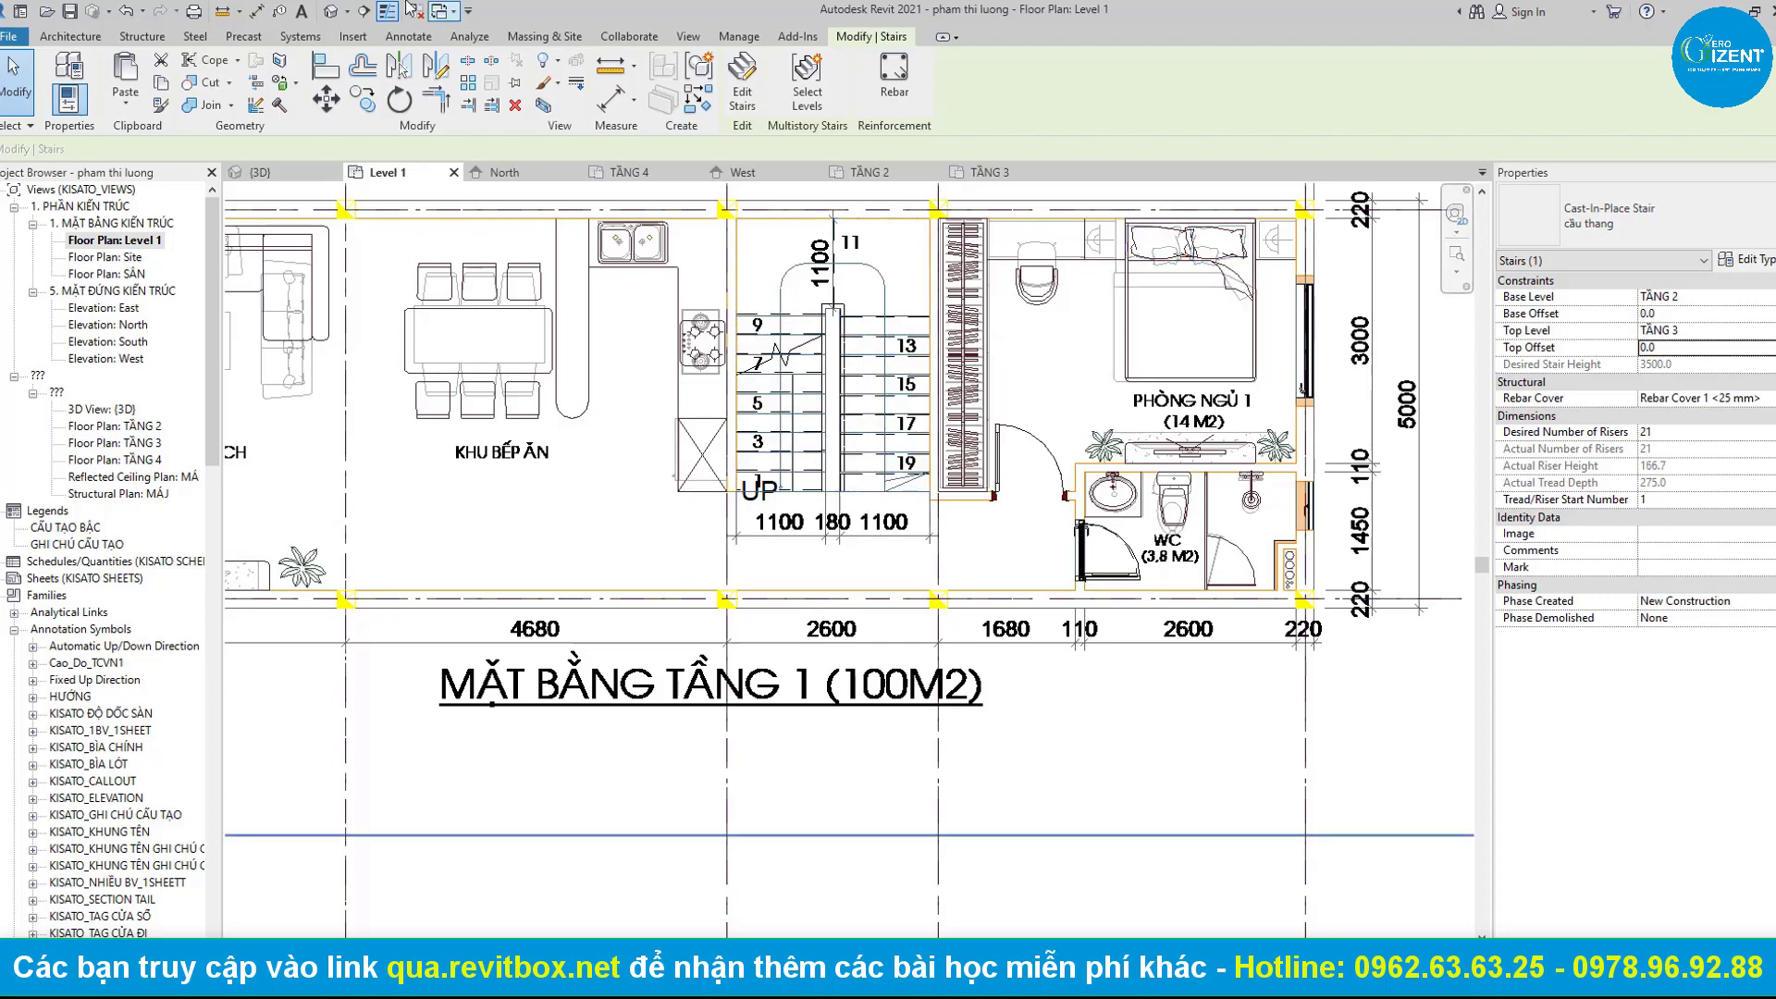
Inspect the copied stair from above in the 3D view, then go back to TẦNG 2.
click(333, 11)
mouse_move(811, 424)
shift+middle_down()
mouse_move(1065, 388)
mouse_move(829, 159)
shift+middle_up()
scroll(879, 392, up, 5)
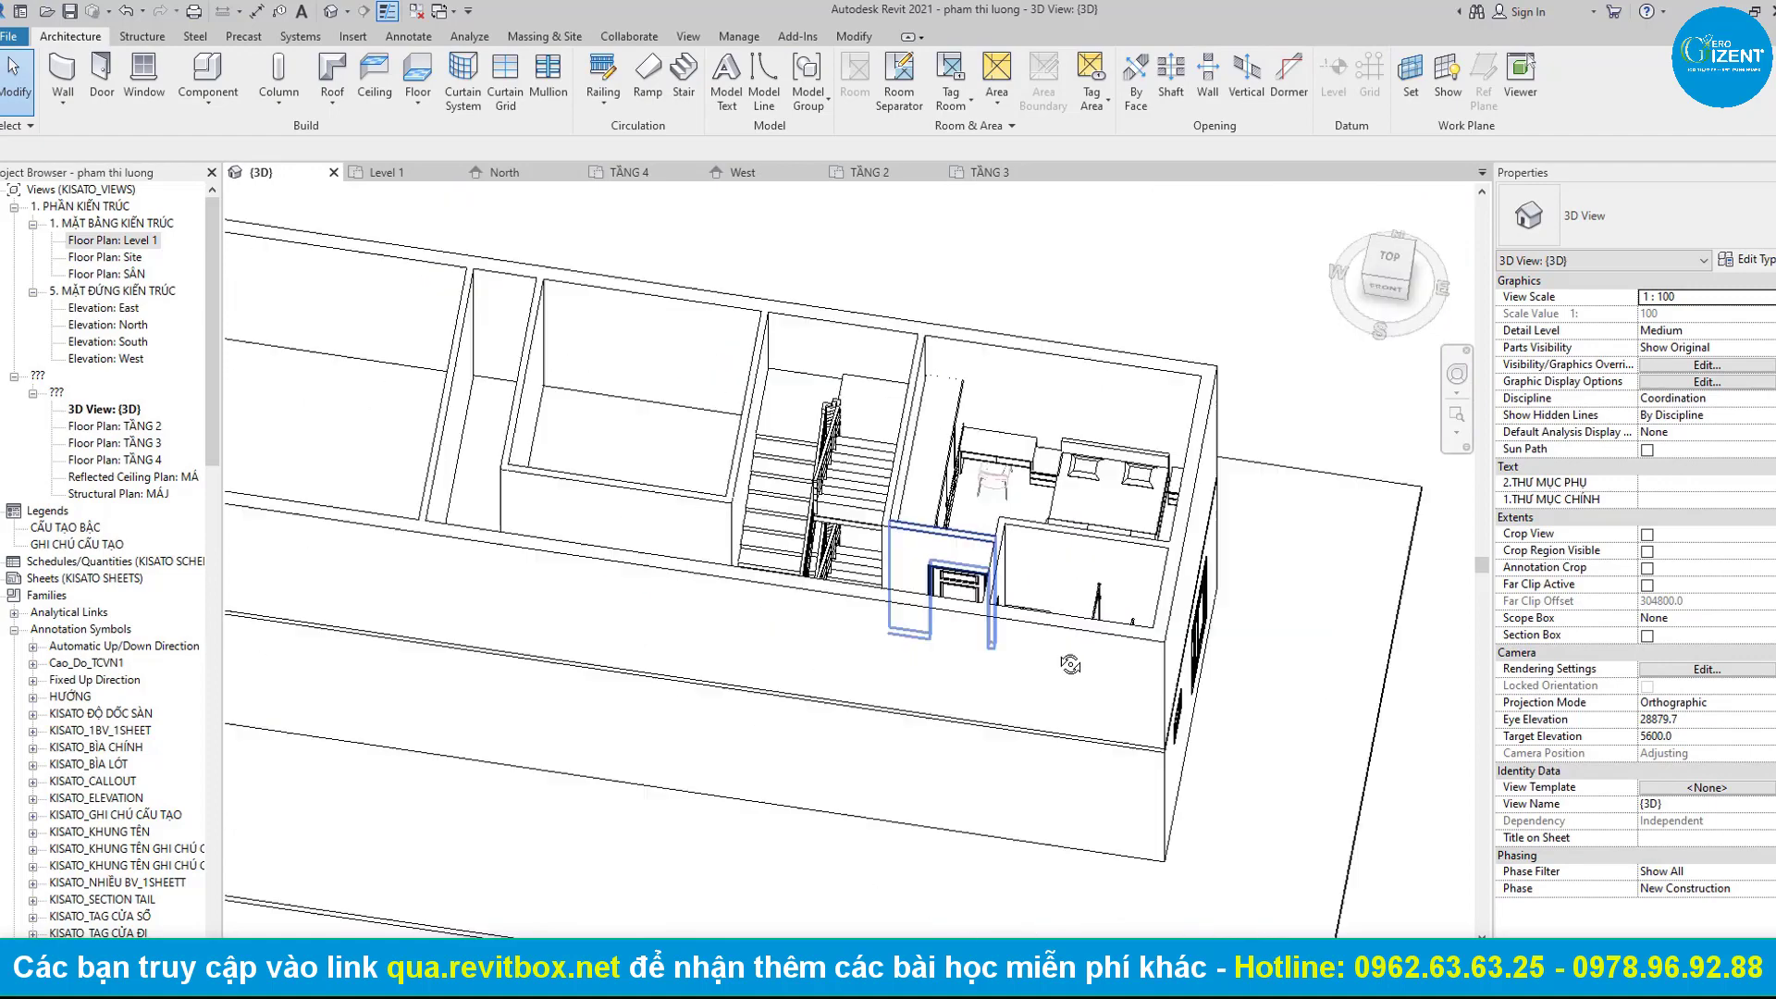
click(856, 172)
Copy the PHÒNG NGỦ 2 bed into bedrooms 3 and 4 and set the width to 1600.
scroll(1203, 398, down, 1)
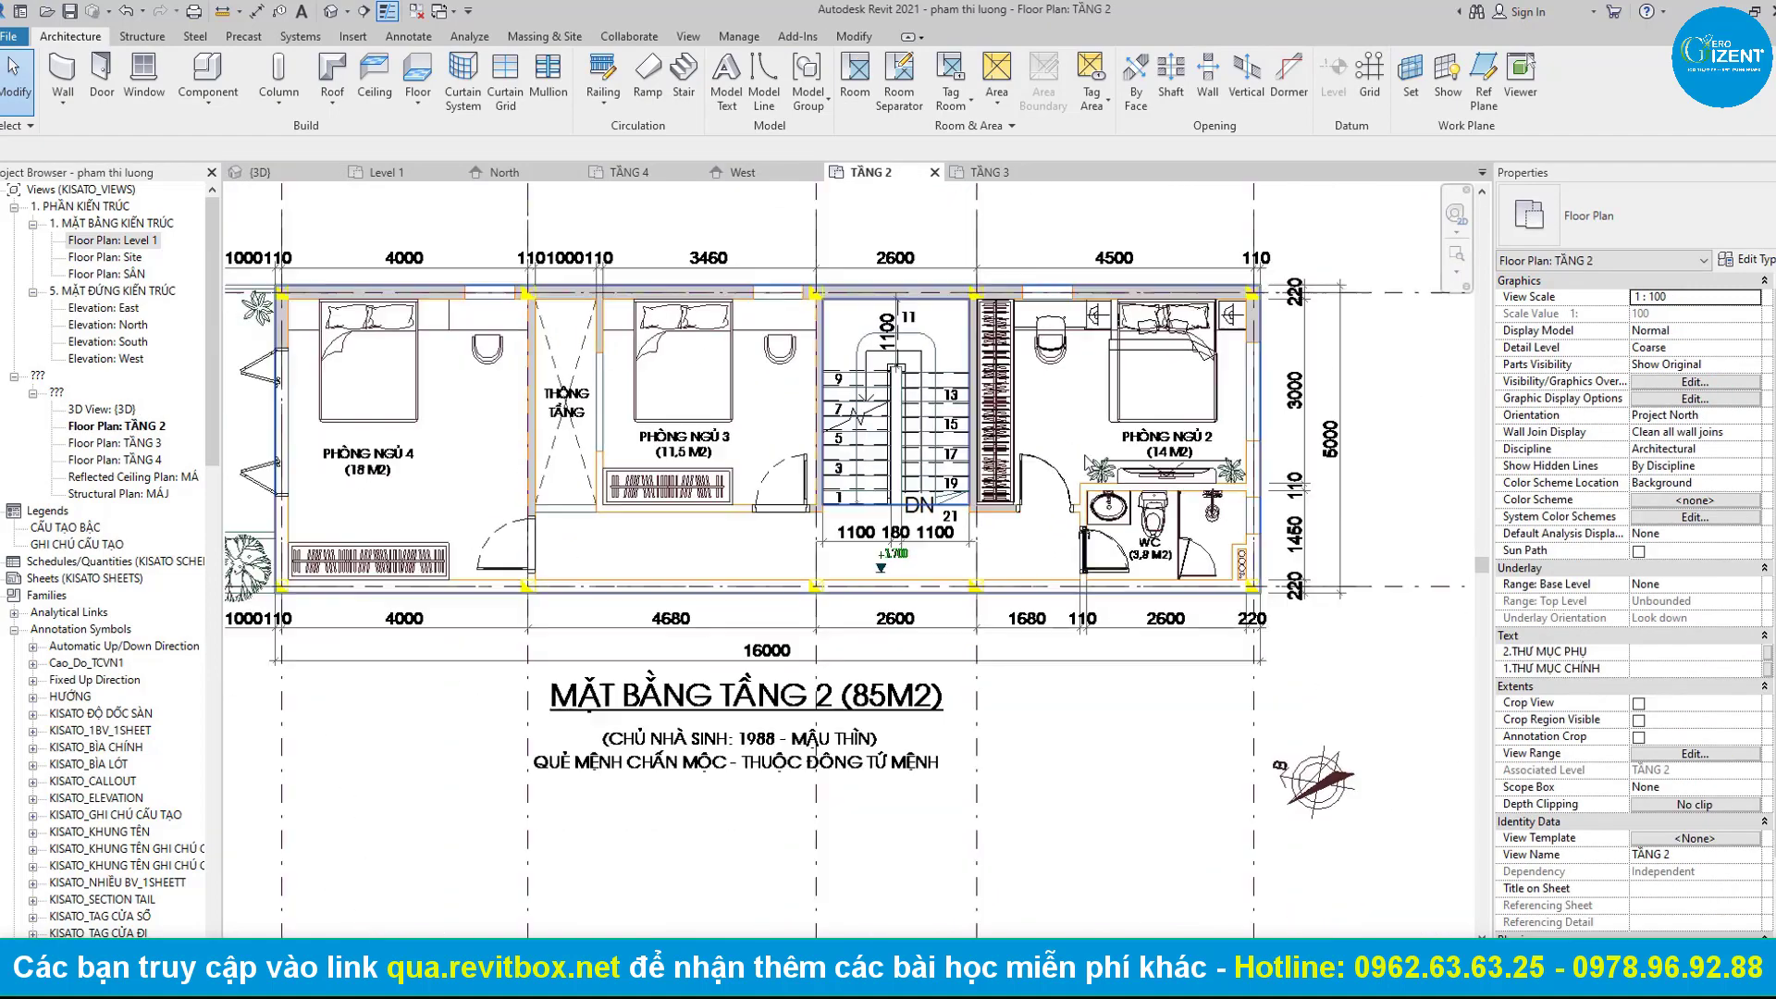
click(1208, 393)
scroll(1208, 392, up, 1)
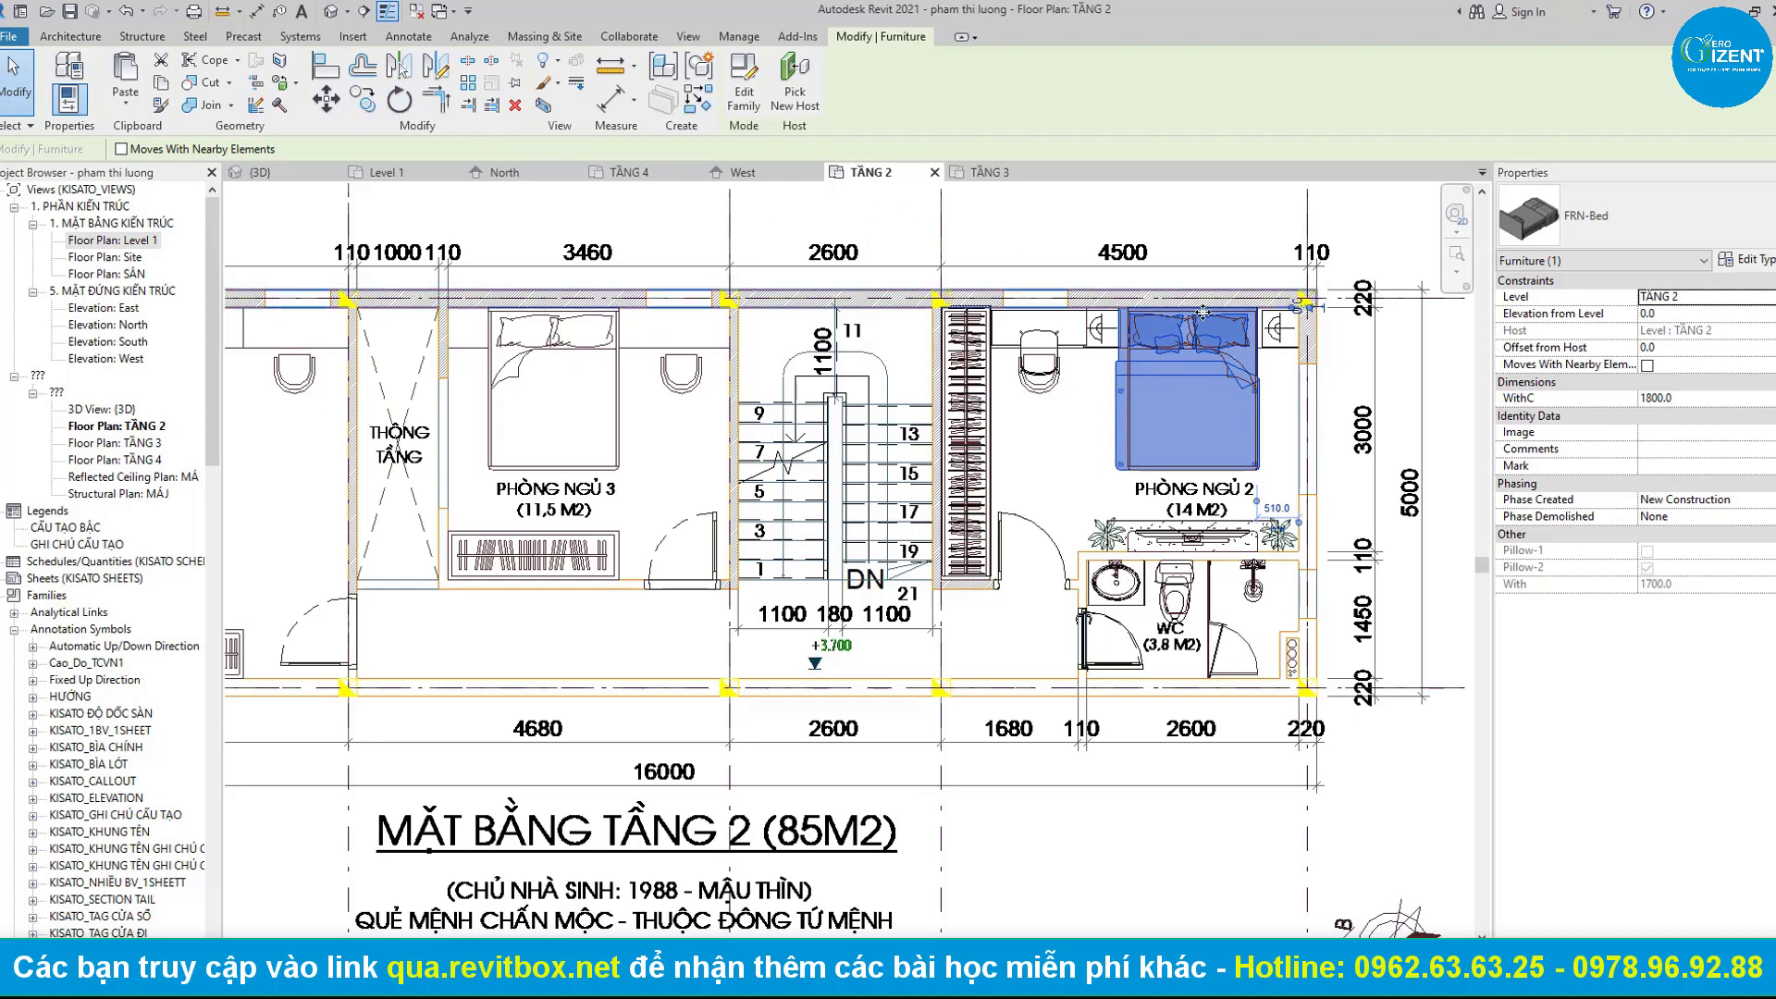
click(363, 99)
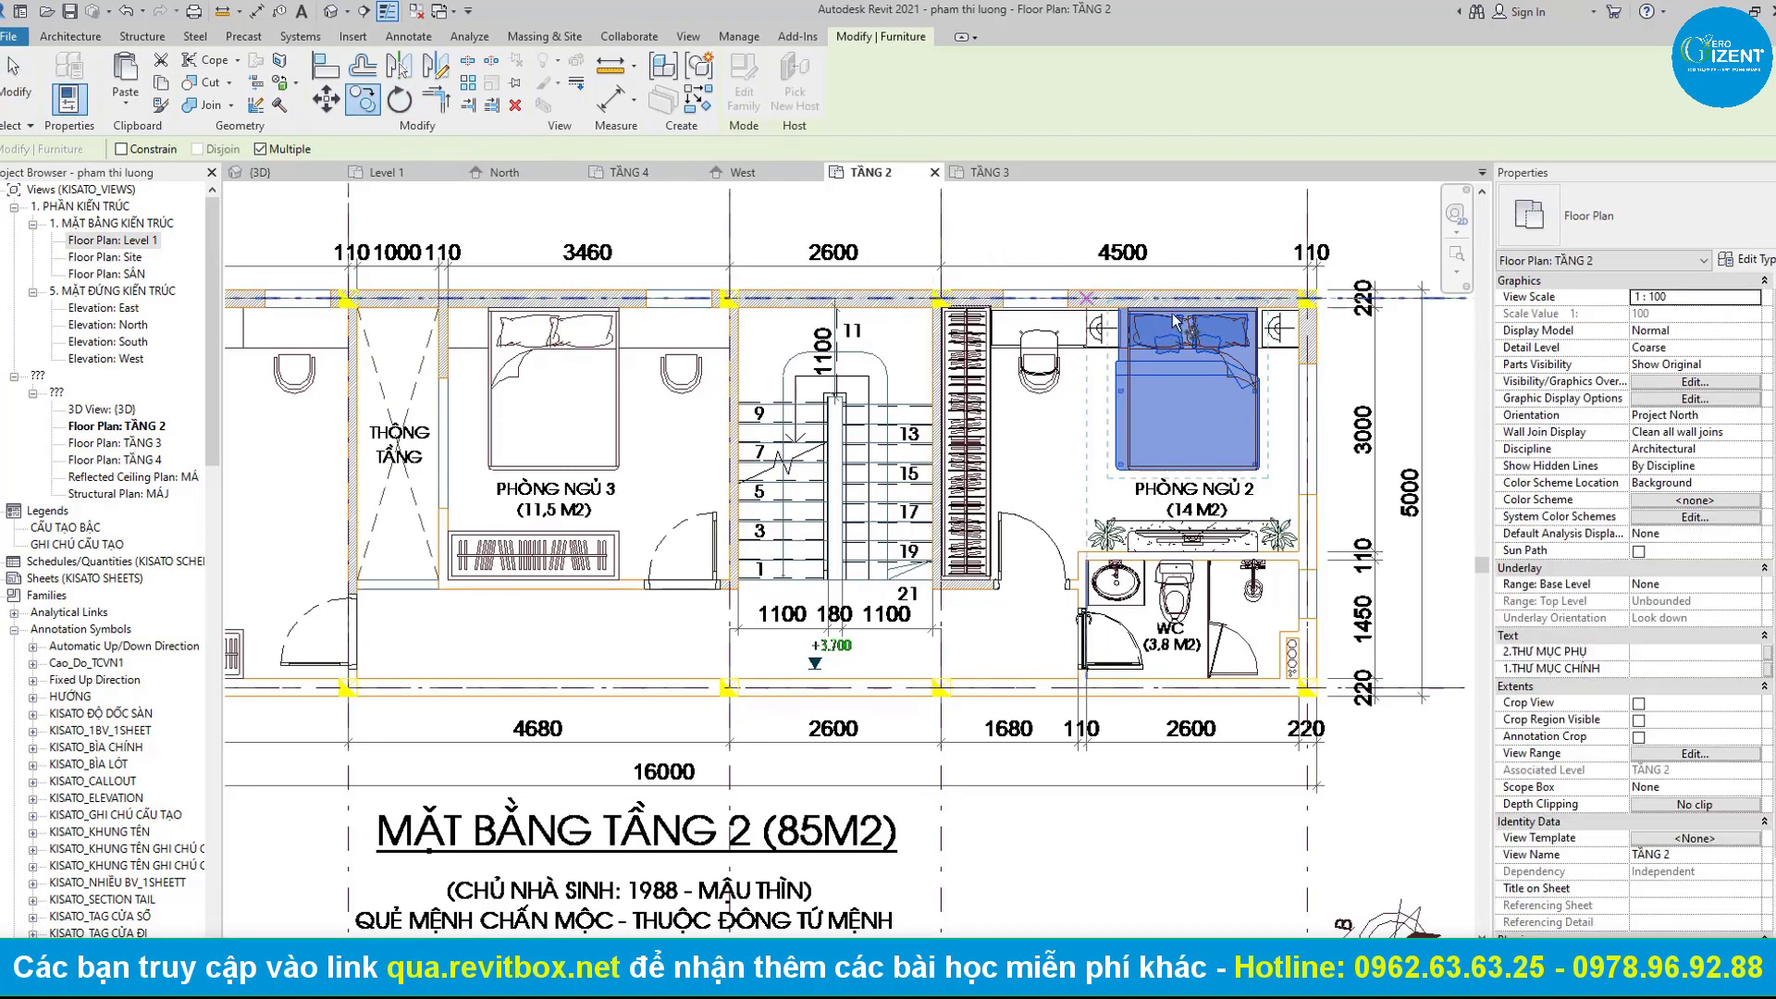
click(1177, 314)
click(555, 314)
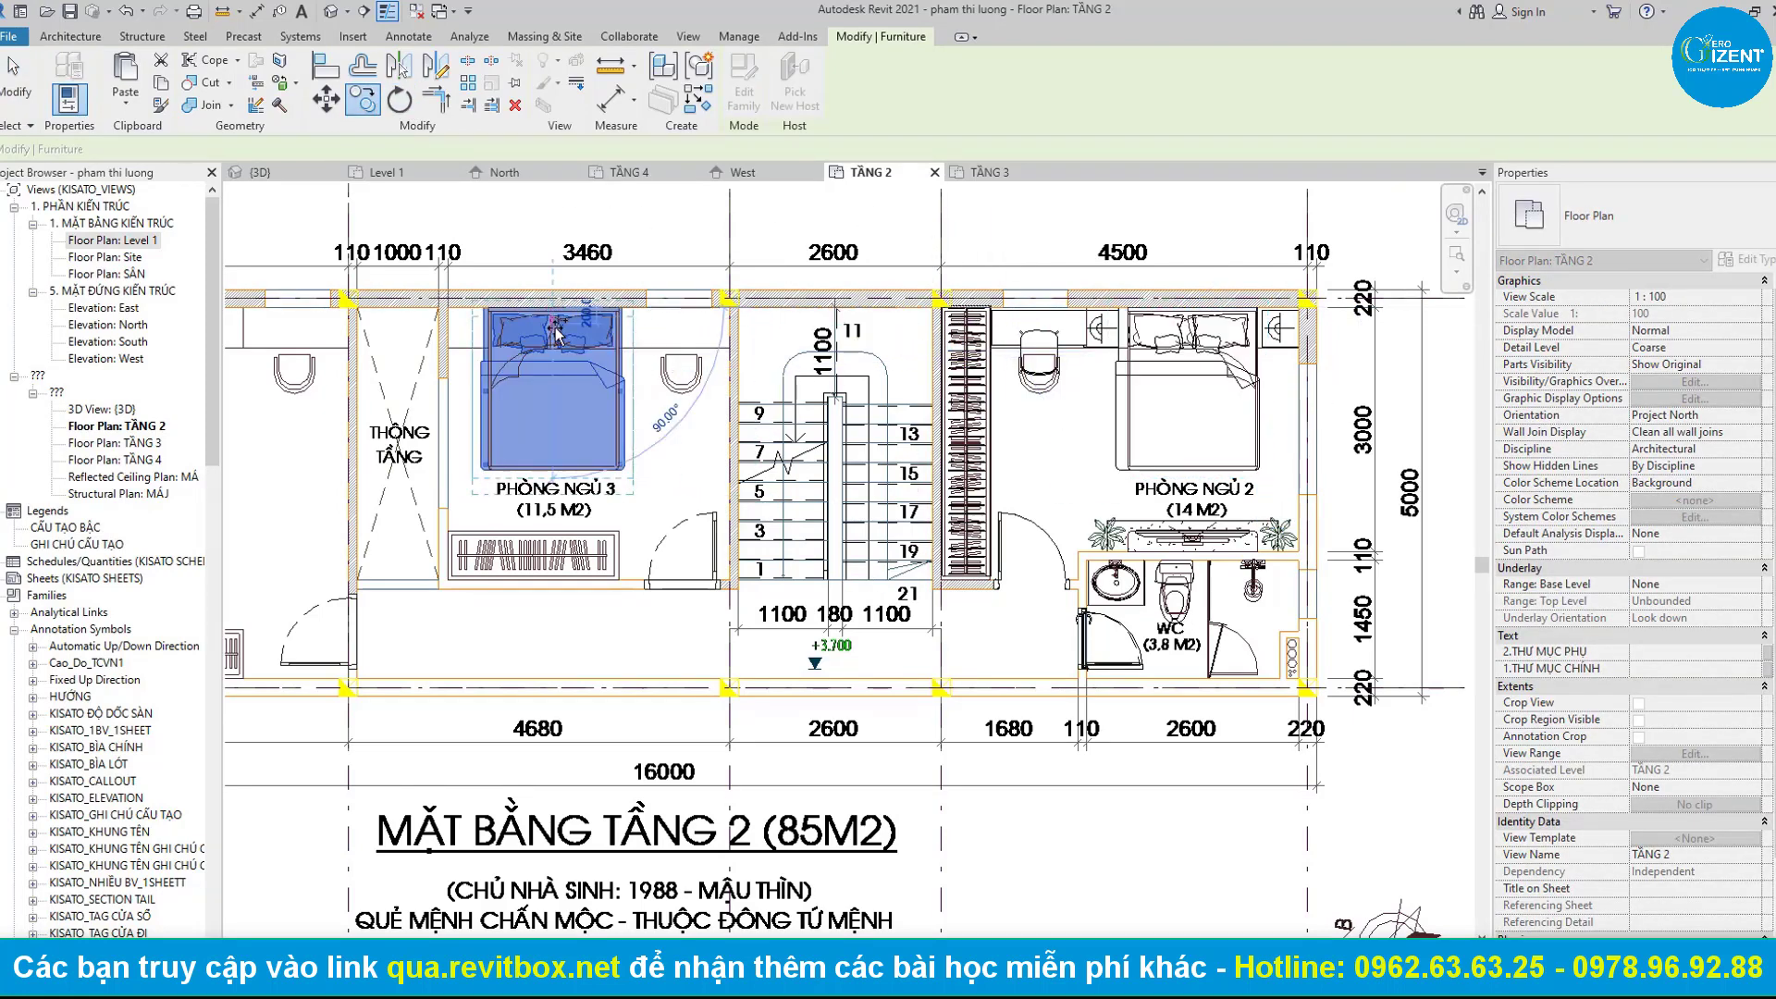
middle_drag(555, 315, 968, 291)
click(553, 275)
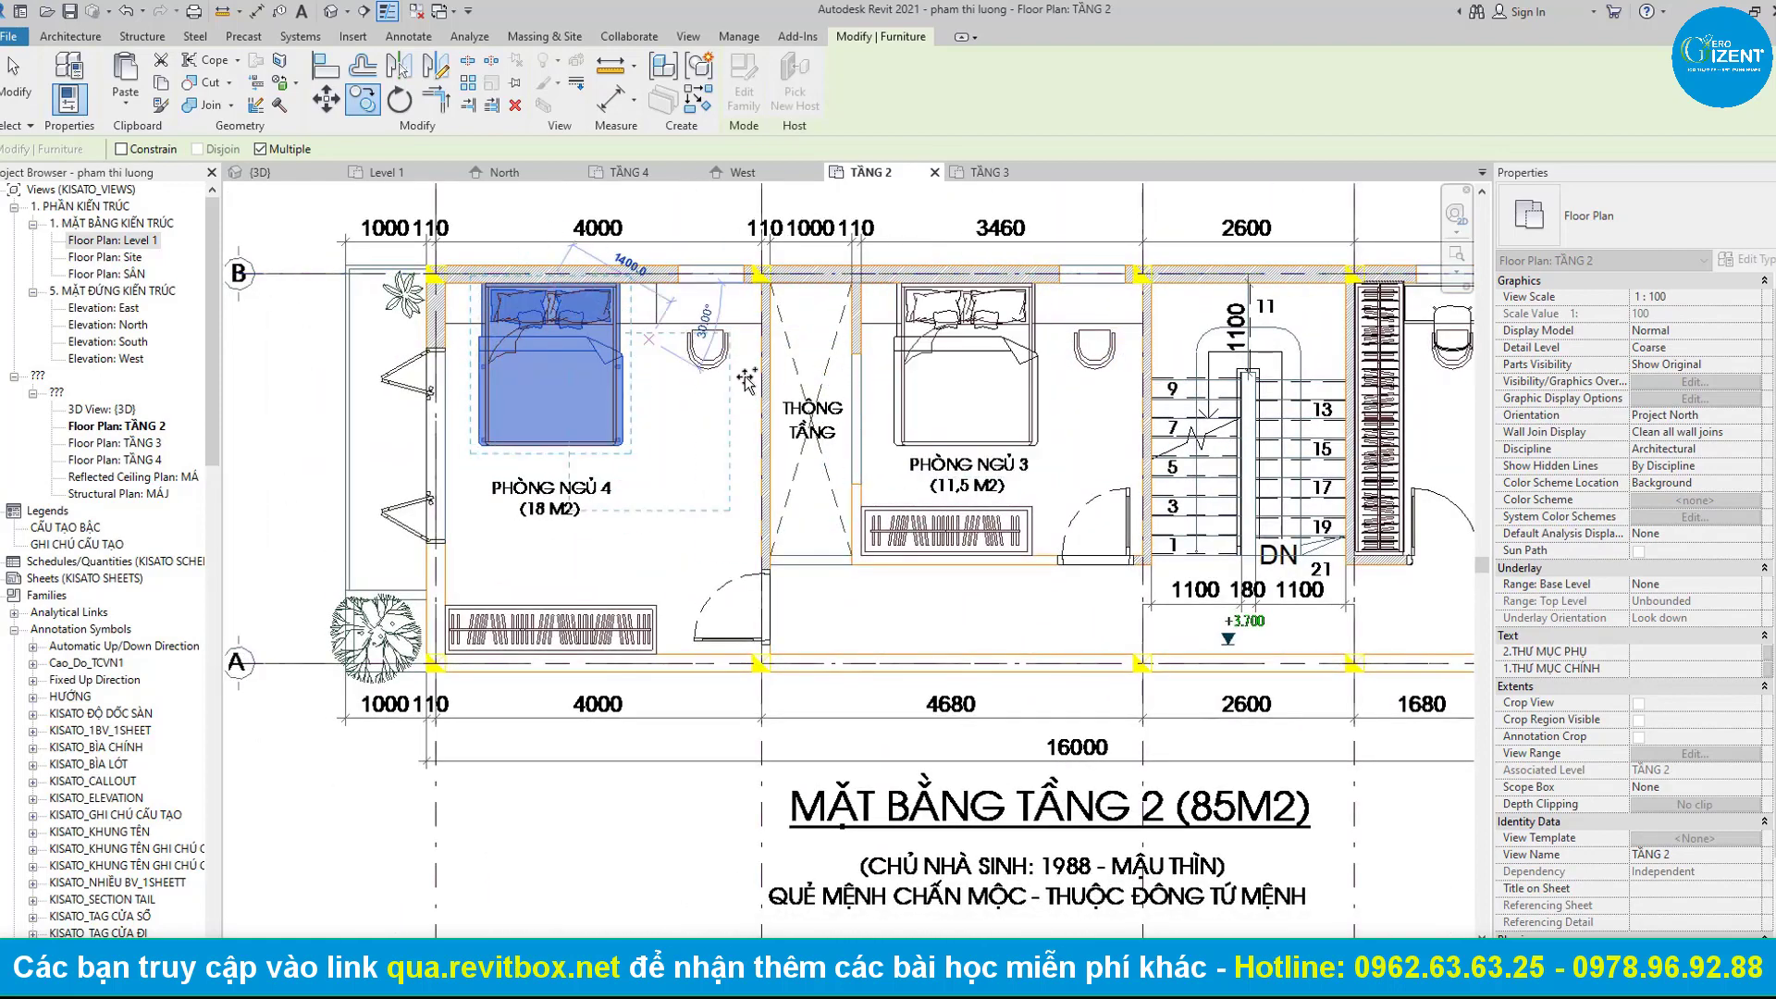
key(Escape)
ctrl+click(598, 391)
text(1600)
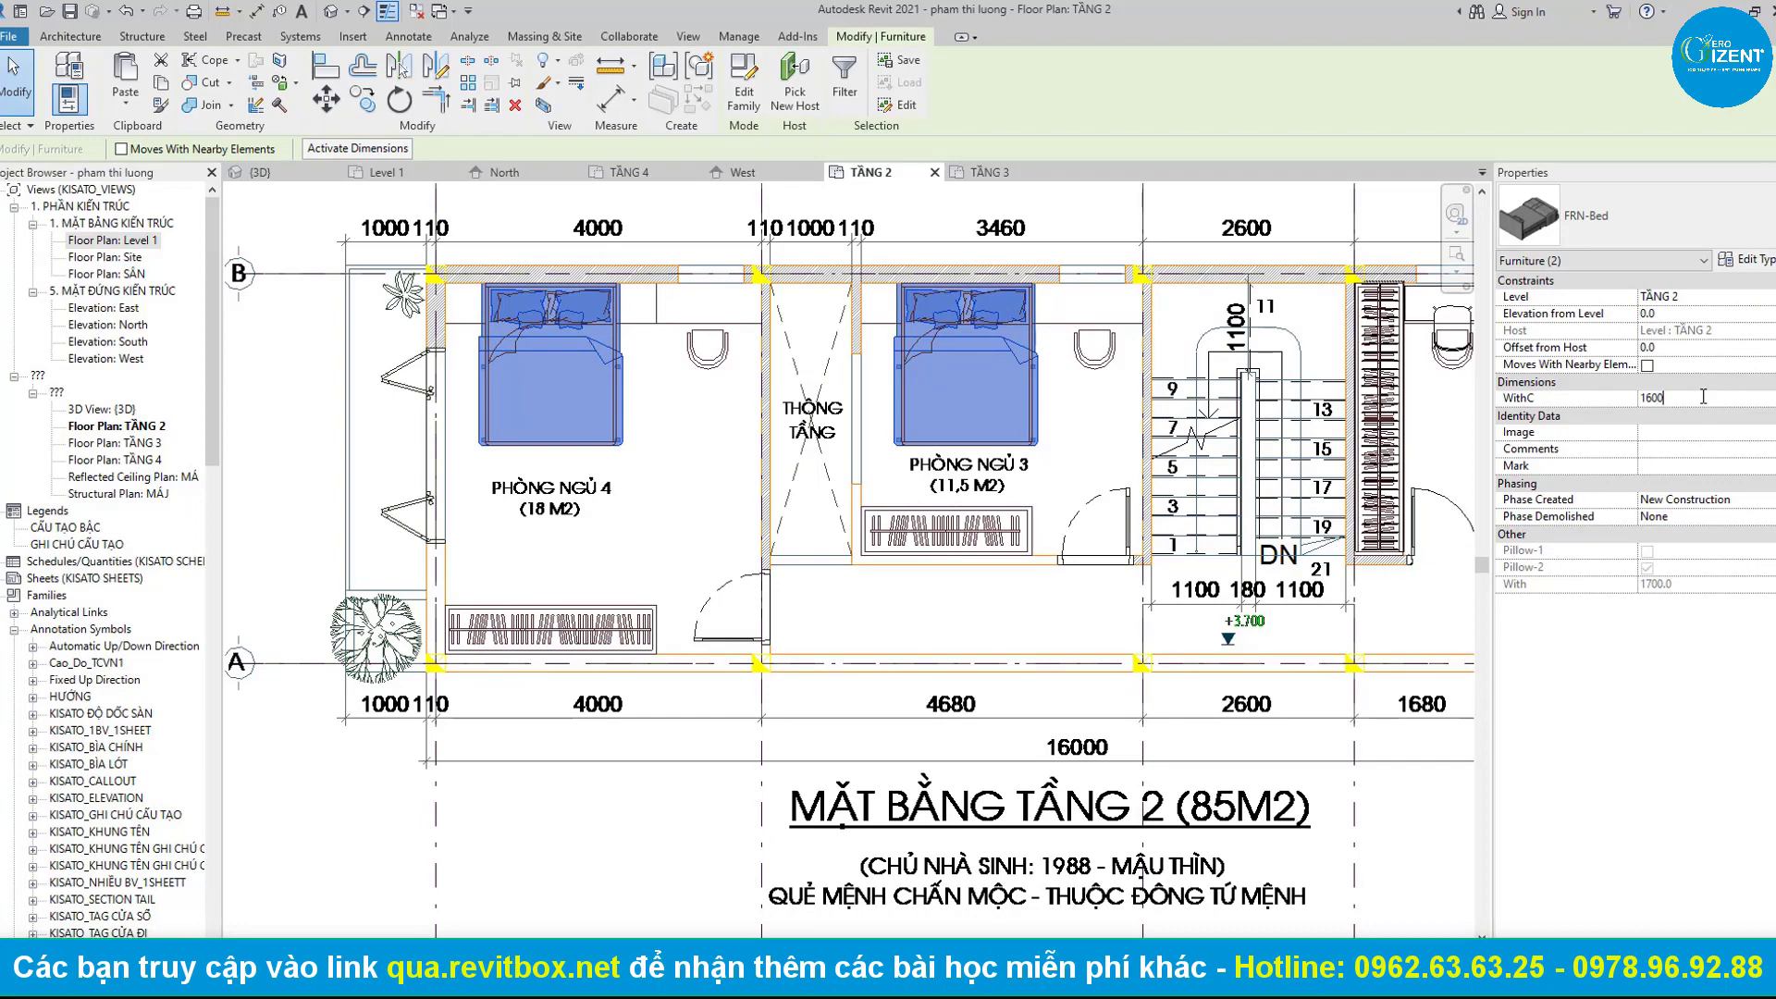
key(Return)
Copy the PHÒNG NGỦ 2 dressing desk into PHÒNG NGỦ 4.
scroll(833, 463, down, 2)
middle_drag(1064, 416, 833, 370)
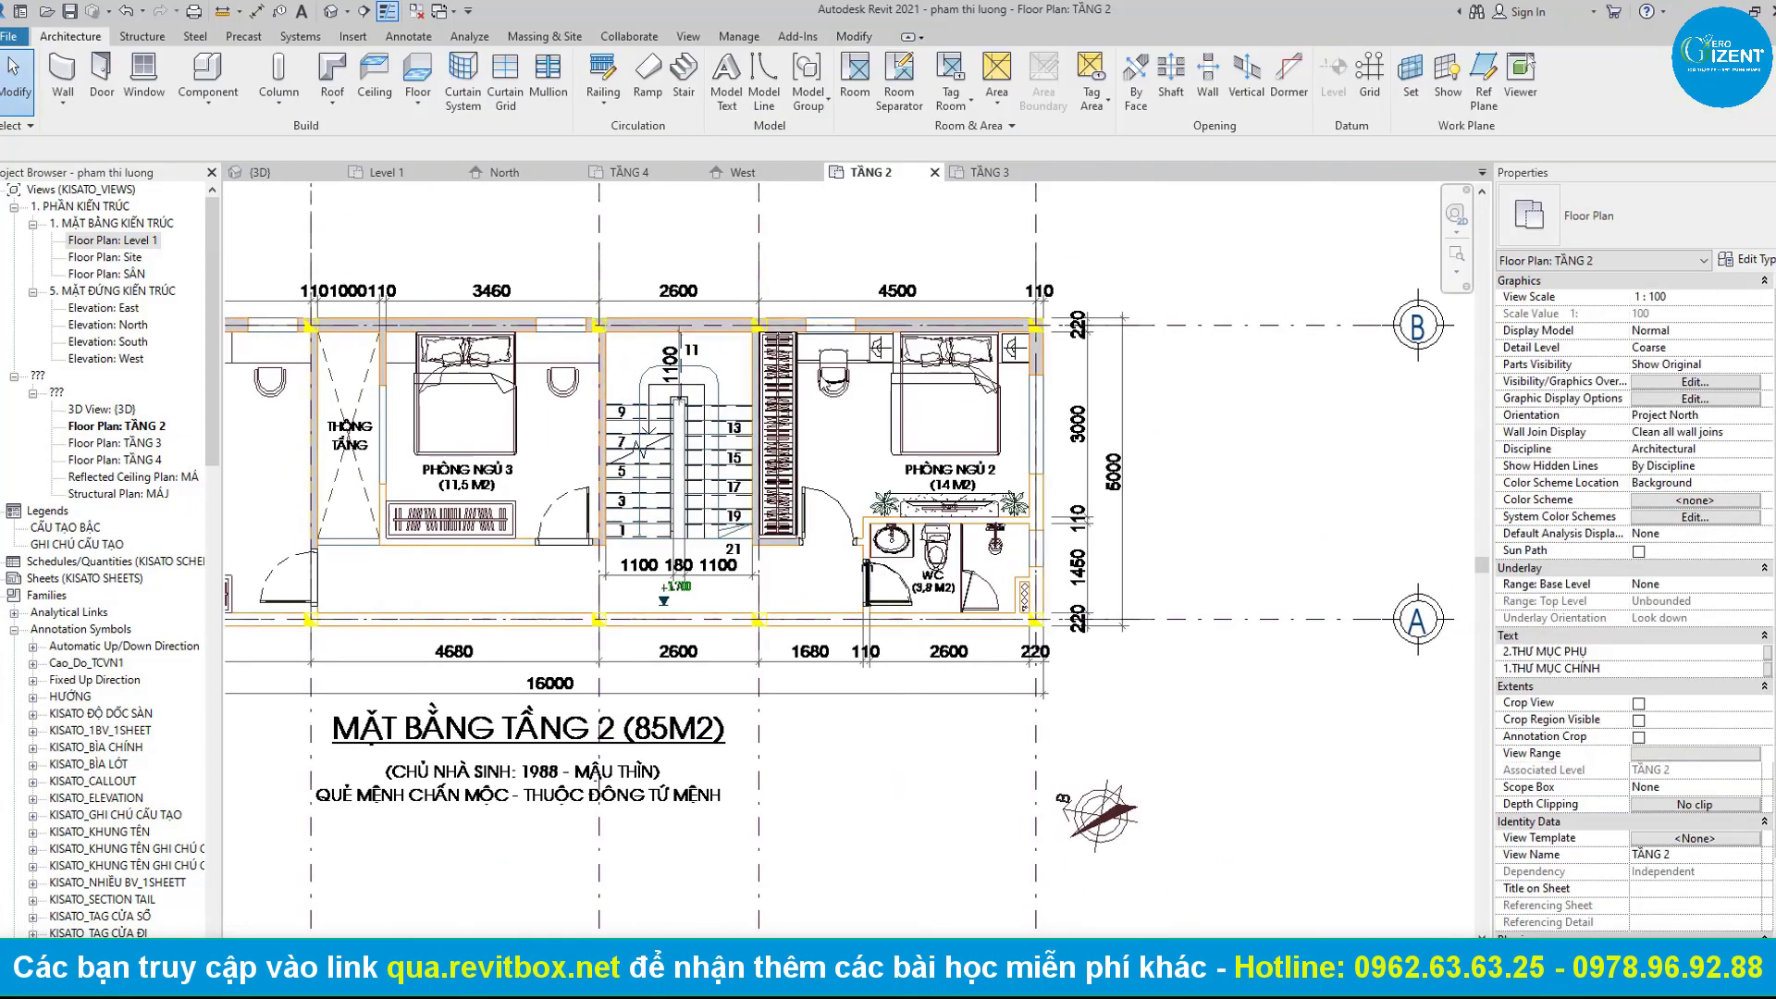
click(848, 356)
scroll(848, 356, up, 2)
scroll(848, 355, up, 1)
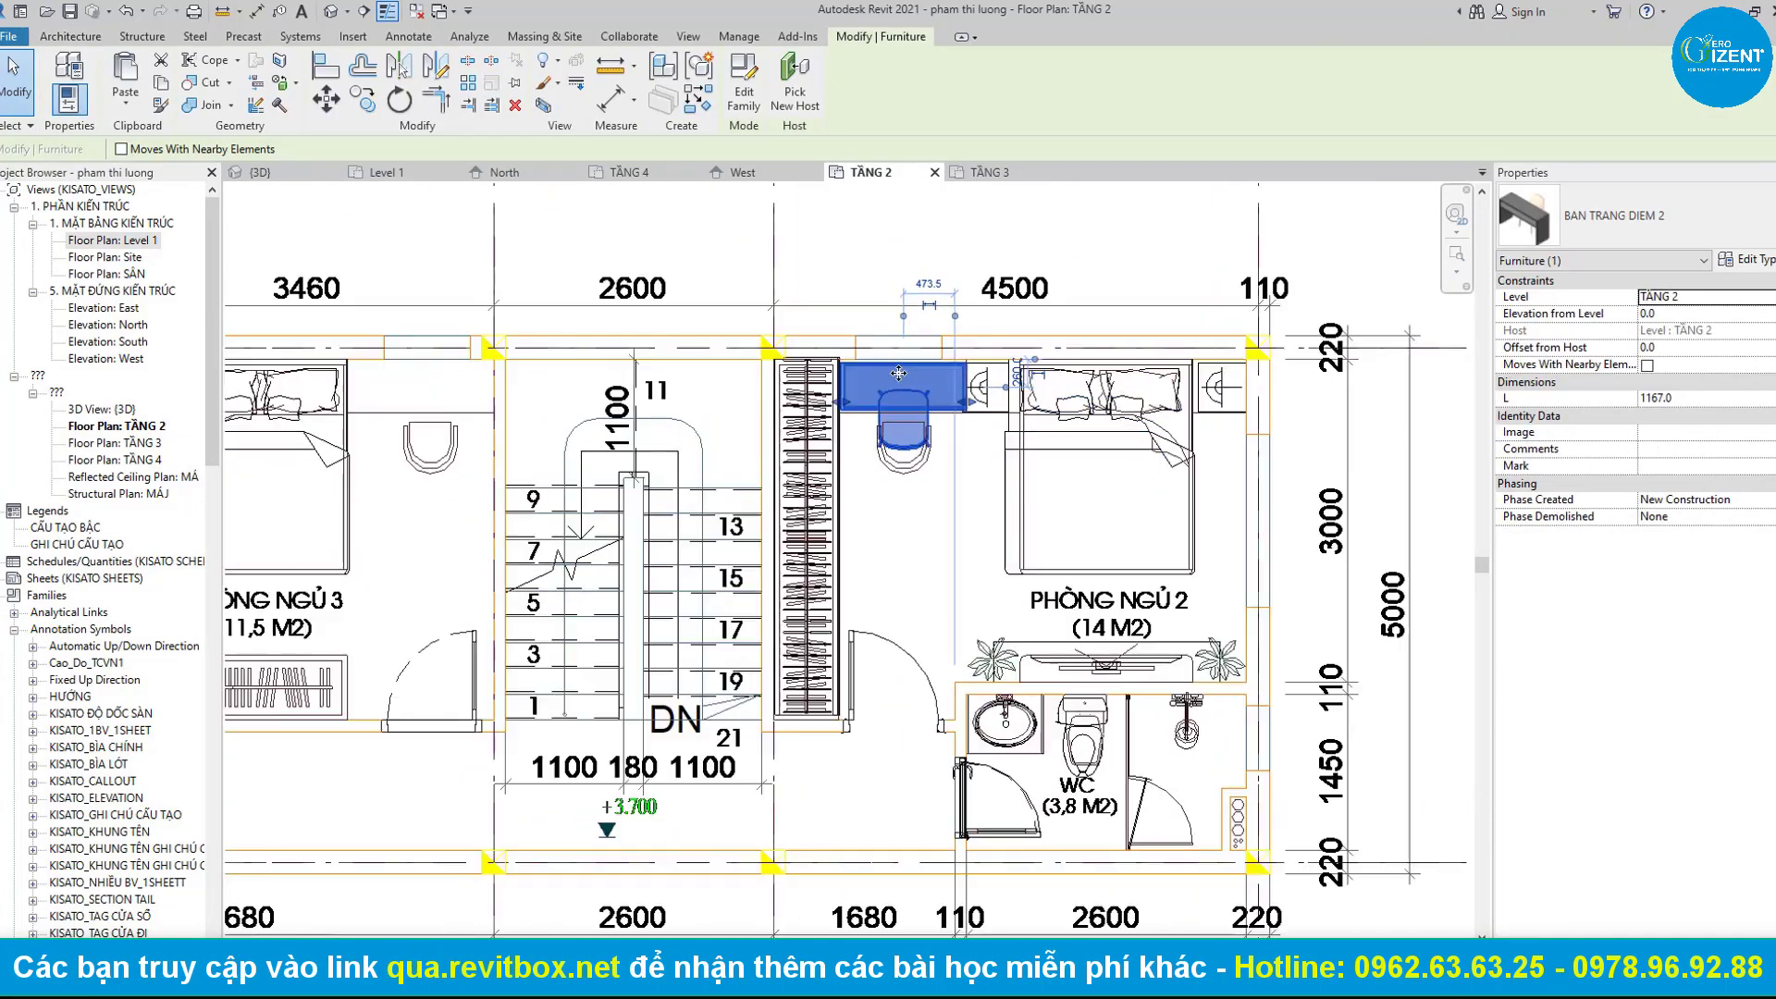
click(363, 98)
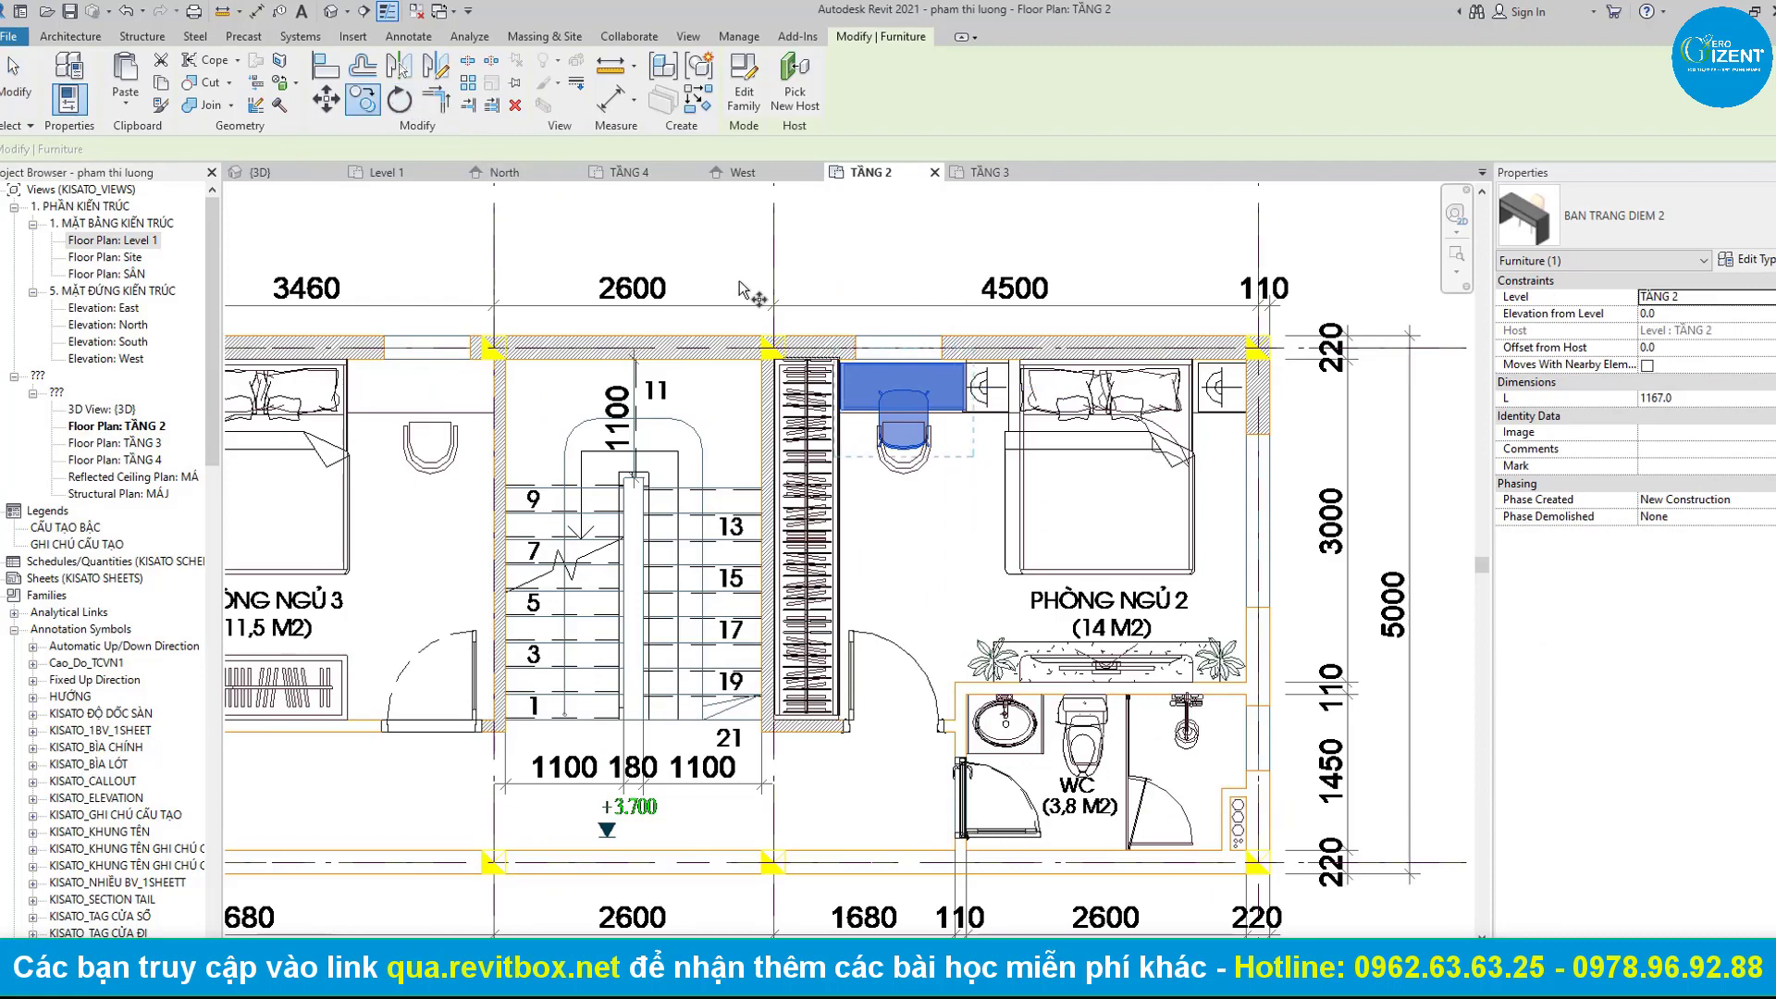
click(902, 377)
middle_drag(647, 389, 867, 409)
scroll(571, 398, up, 1)
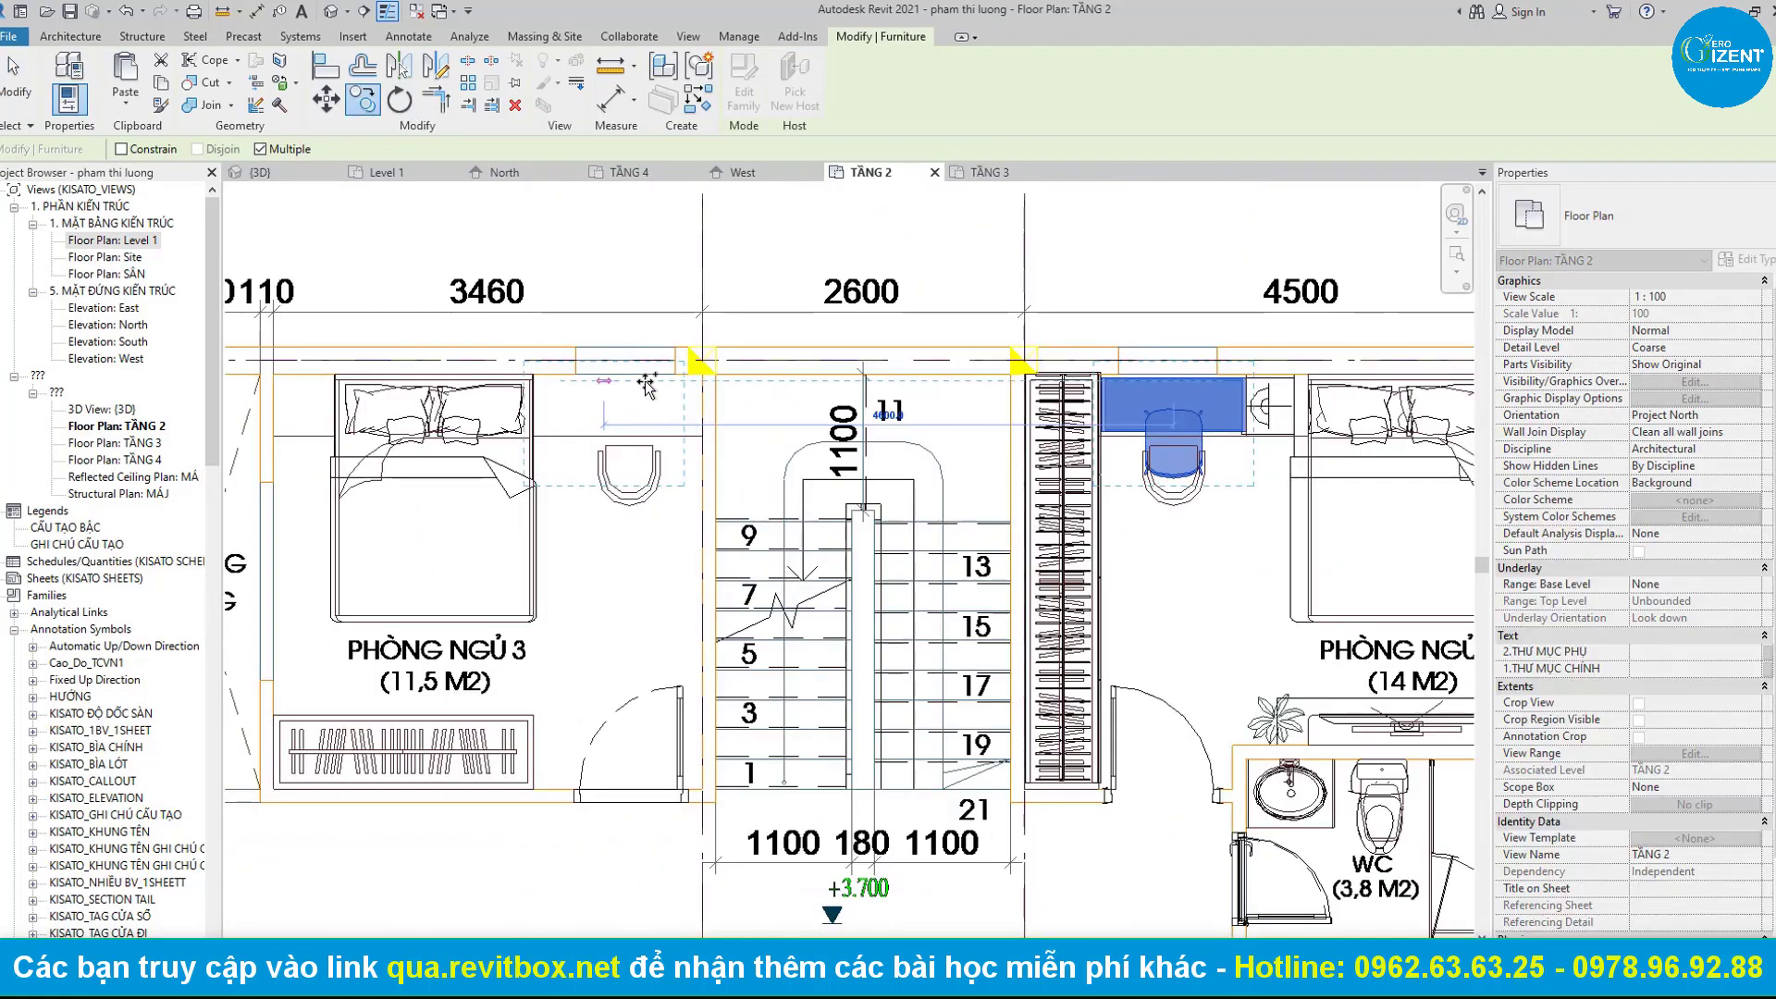
scroll(1082, 407, down, 1)
mouse_move(570, 398)
middle_down()
mouse_move(1082, 407)
mouse_move(629, 398)
middle_up()
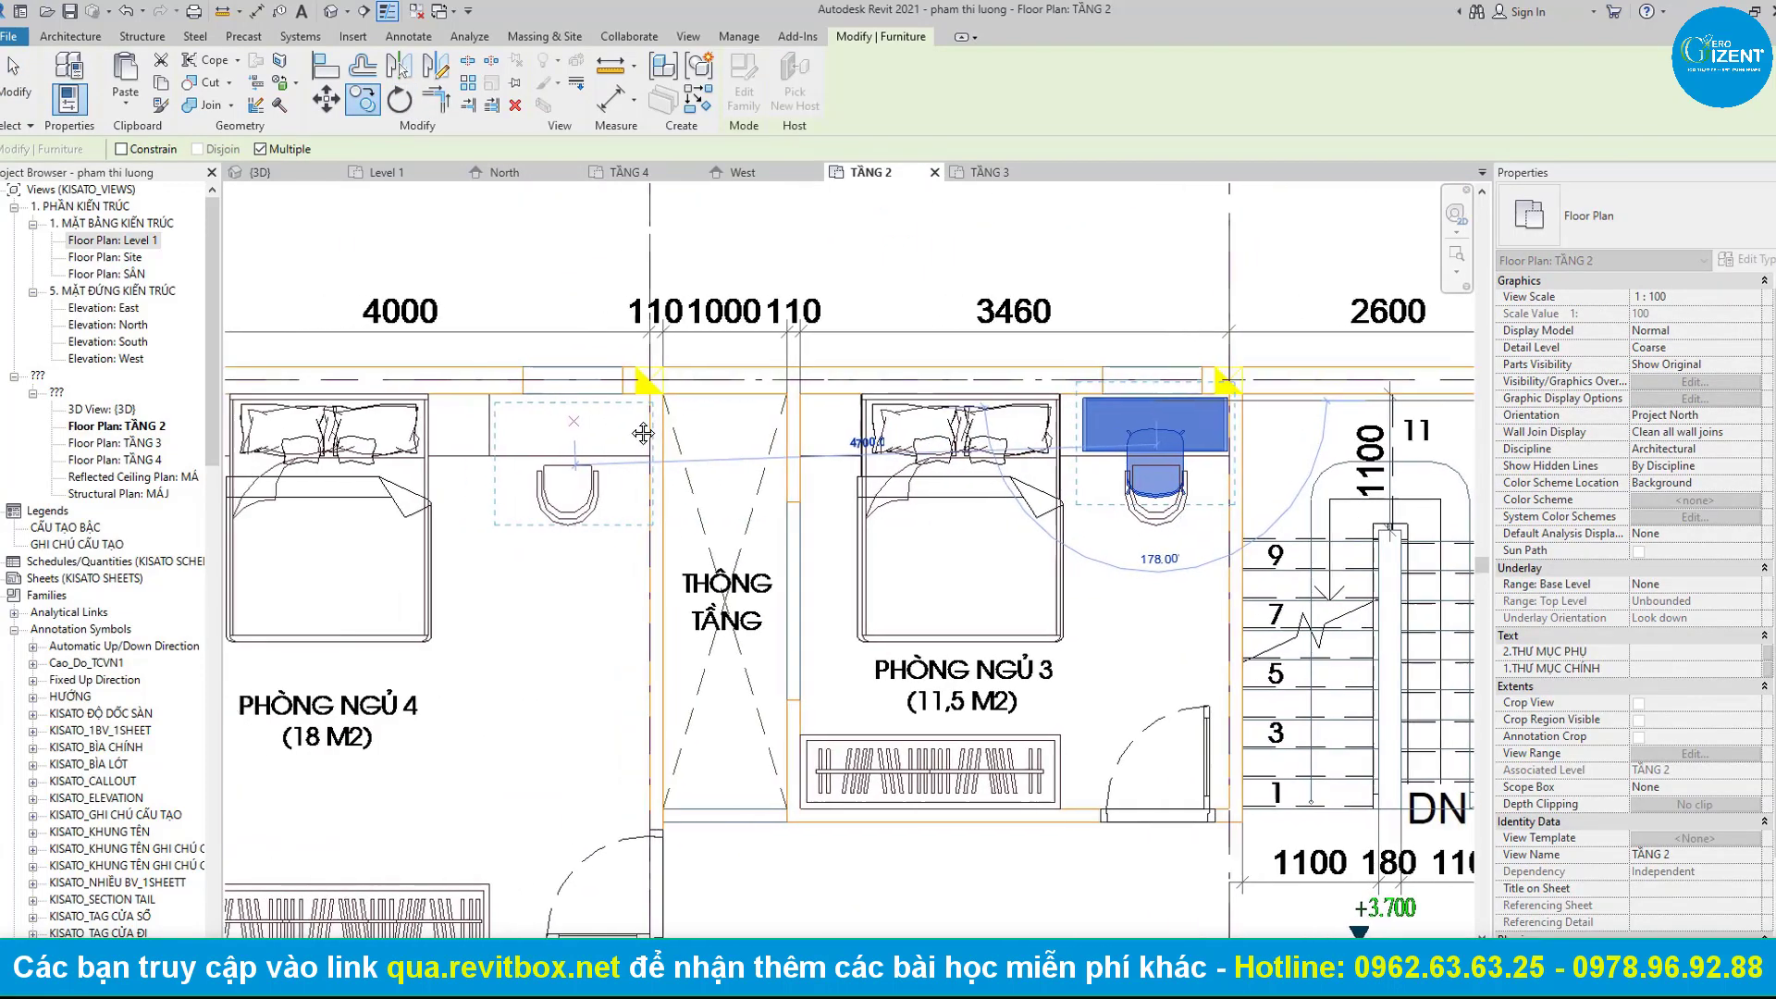
scroll(629, 389, up, 1)
click(630, 391)
scroll(630, 390, down, 2)
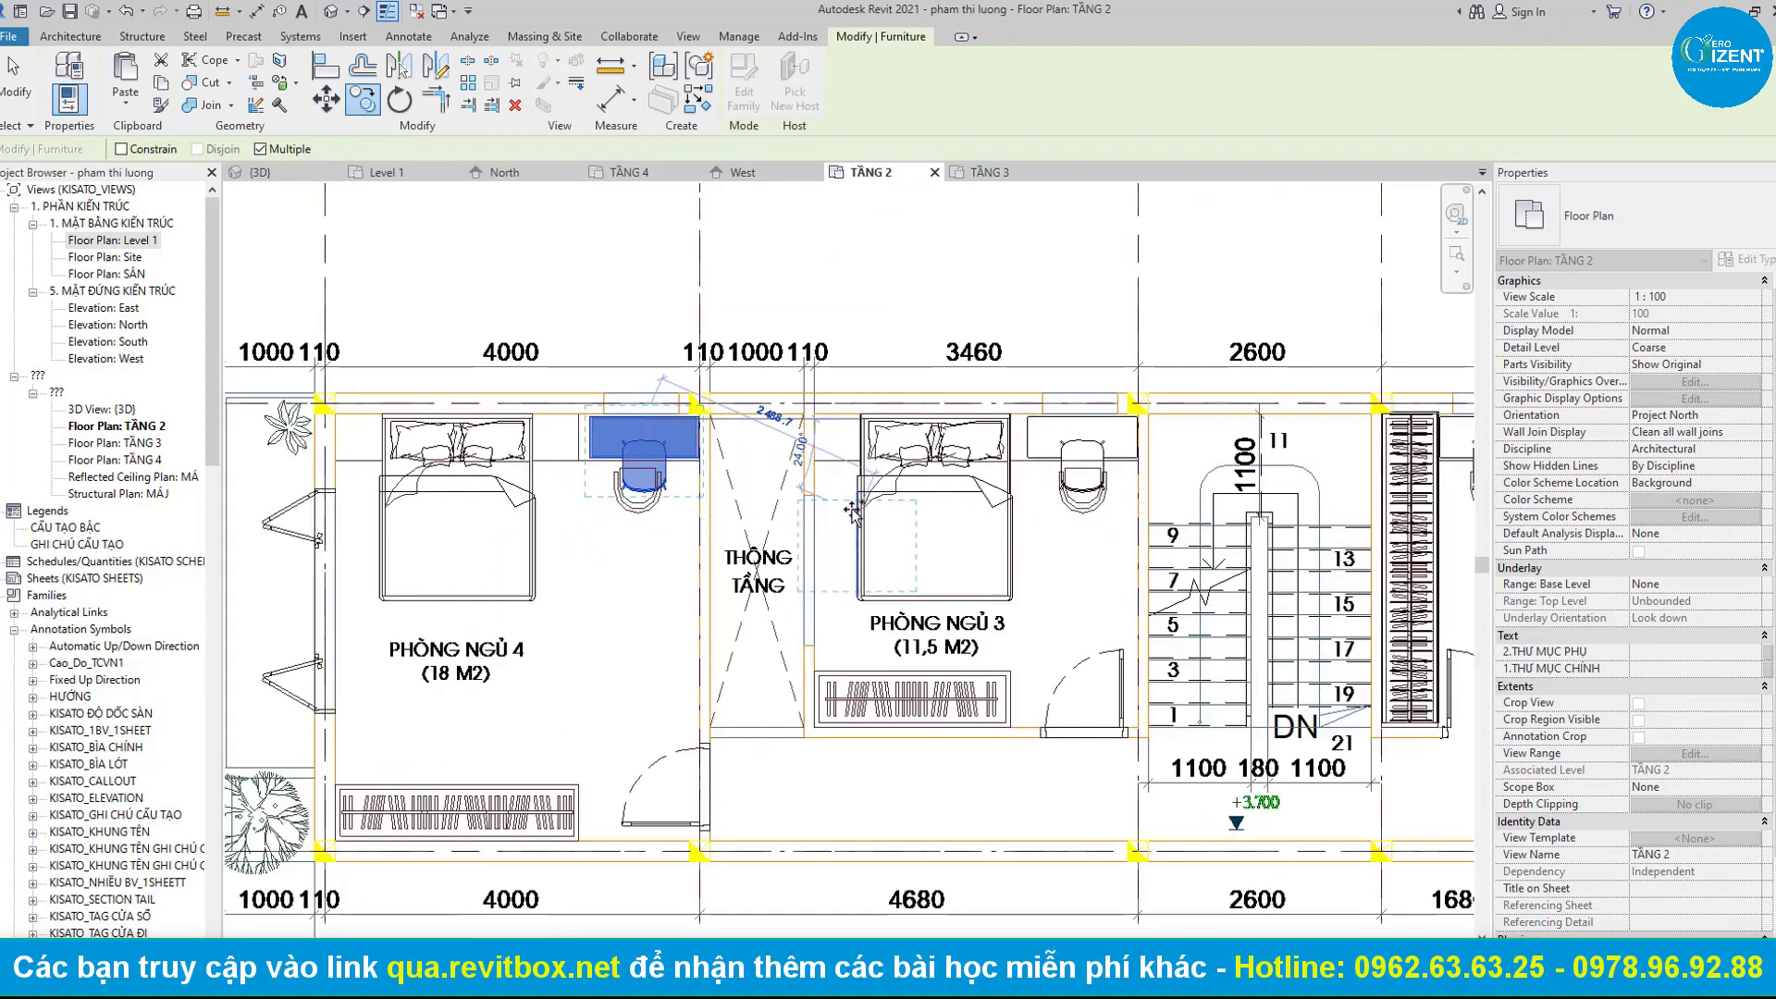
key(Escape)
key(Escape)
Start placing a 450 mm cabinet component with CM.
scroll(833, 463, up, 1)
key(c)
key(m)
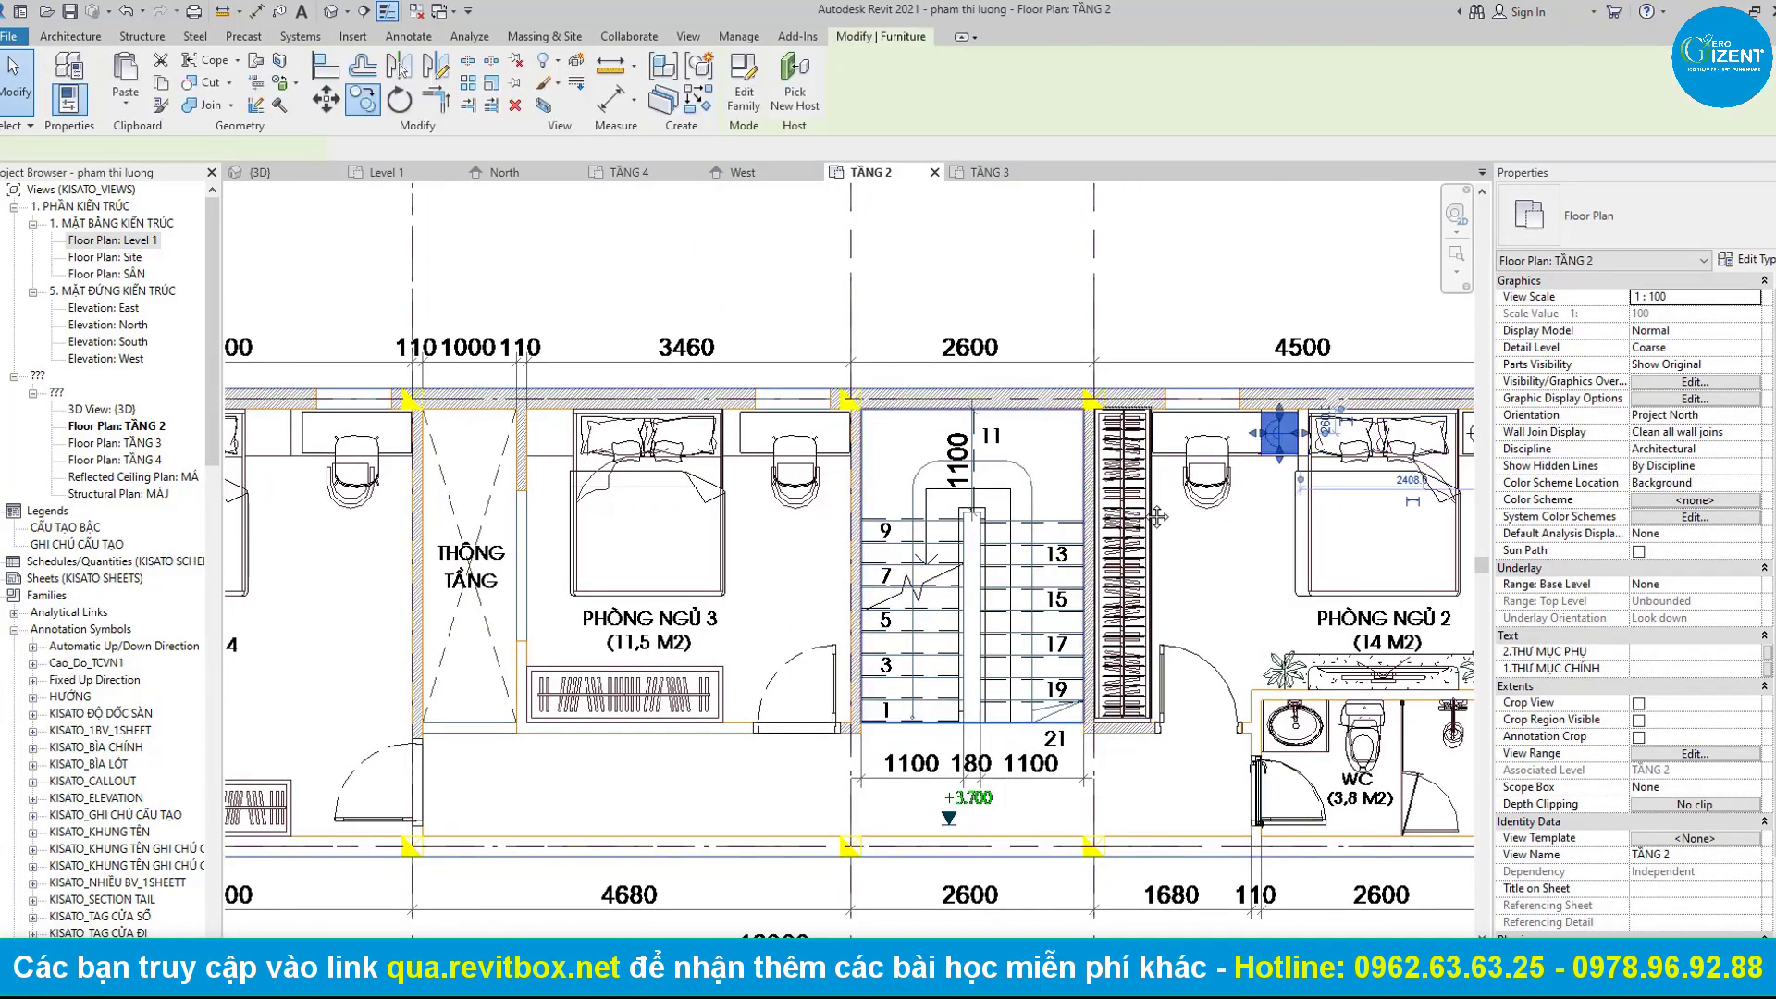
scroll(610, 648, up, 2)
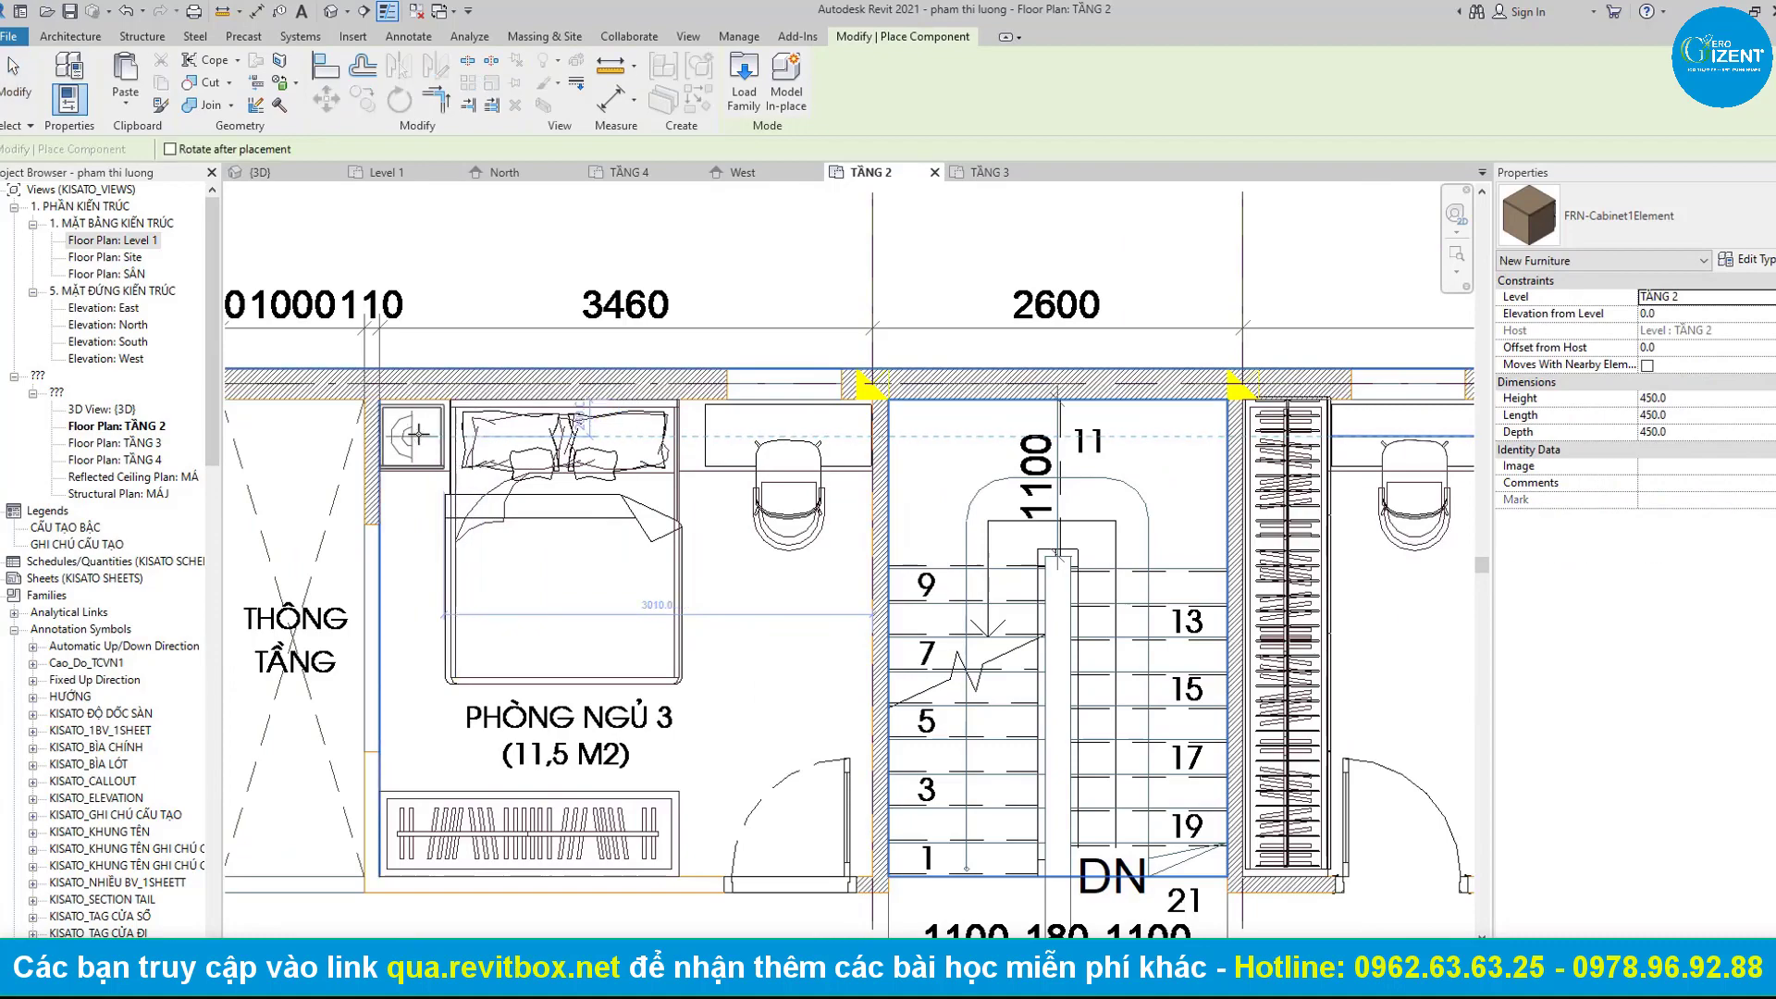
middle_drag(647, 555, 1258, 555)
click(680, 449)
scroll(808, 510, down, 1)
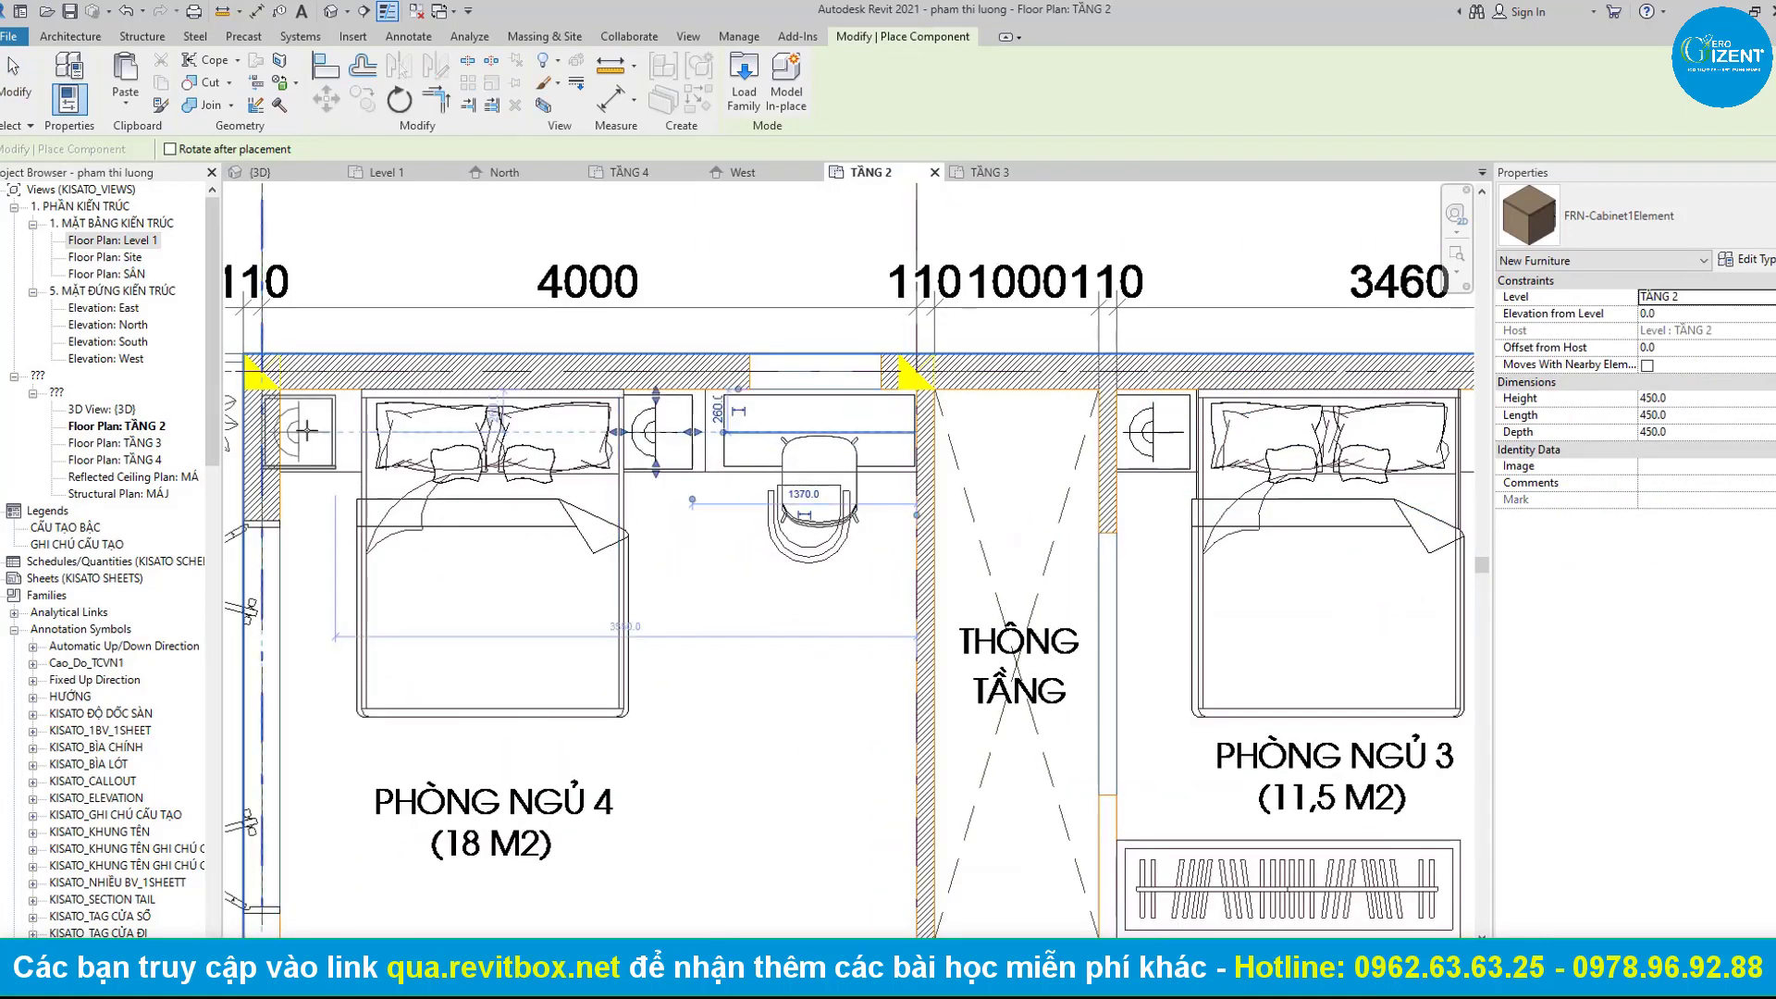
scroll(808, 510, down, 2)
scroll(808, 510, down, 2)
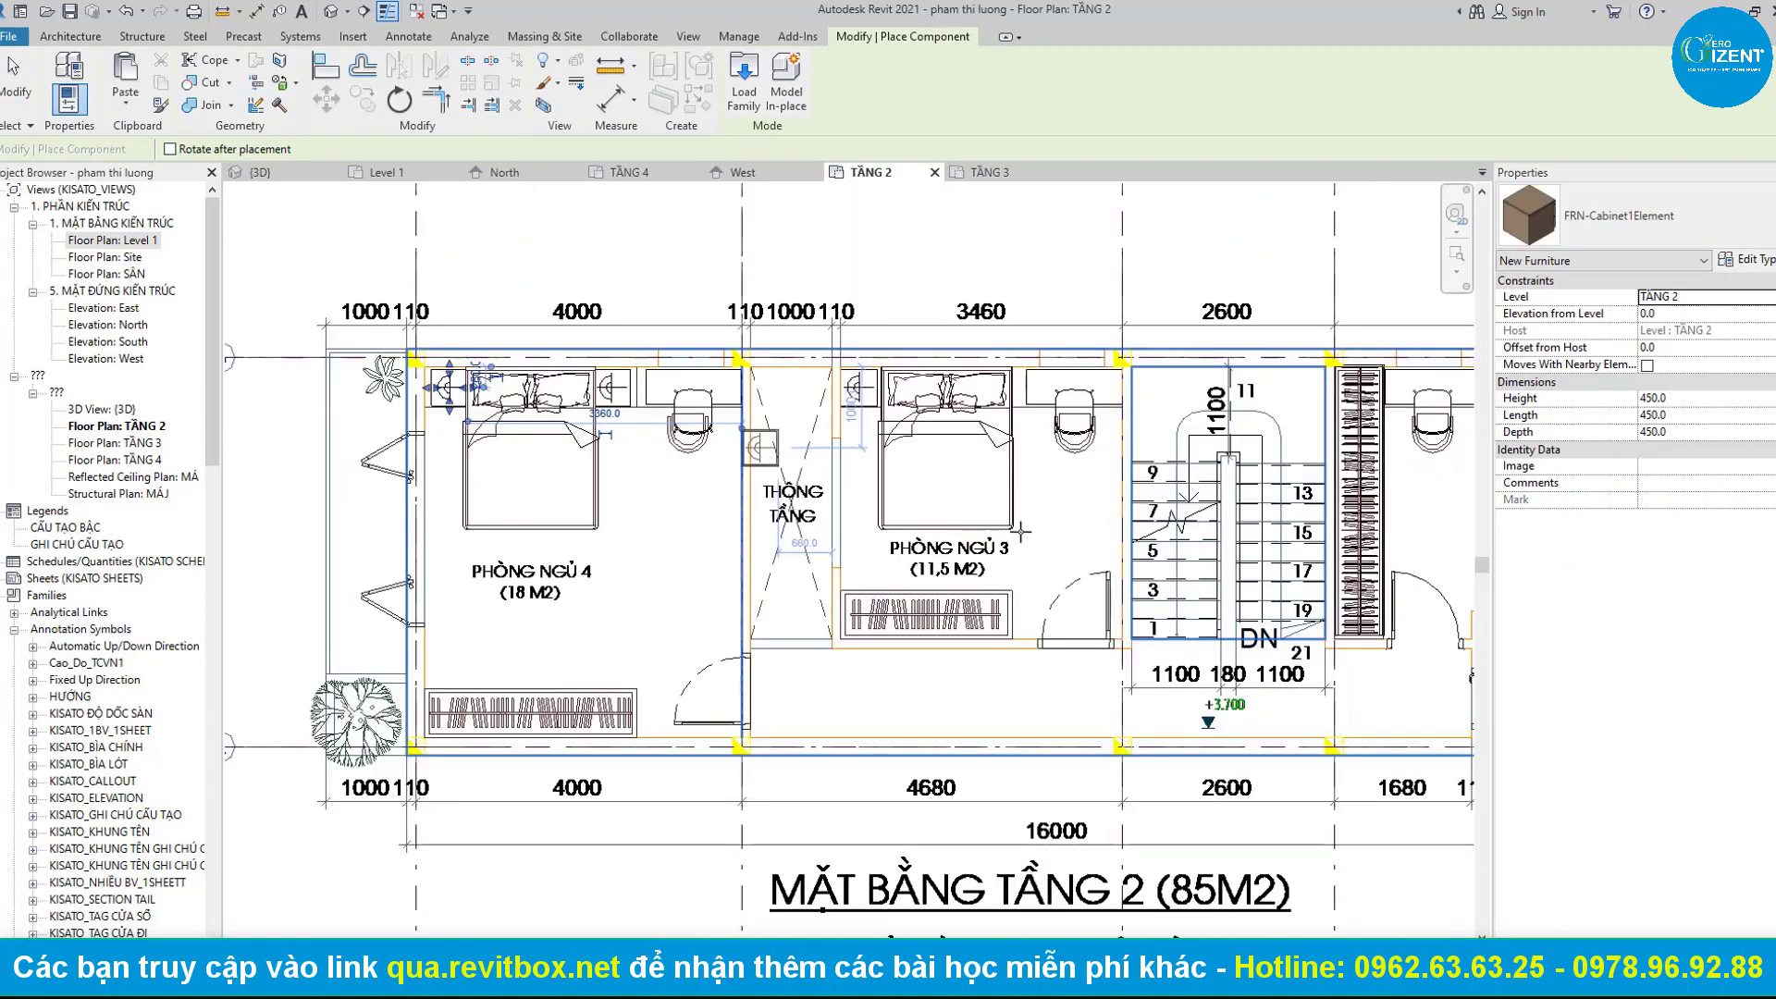
key(Escape)
key(Escape)
middle_drag(1388, 462, 1071, 459)
key(c)
key(m)
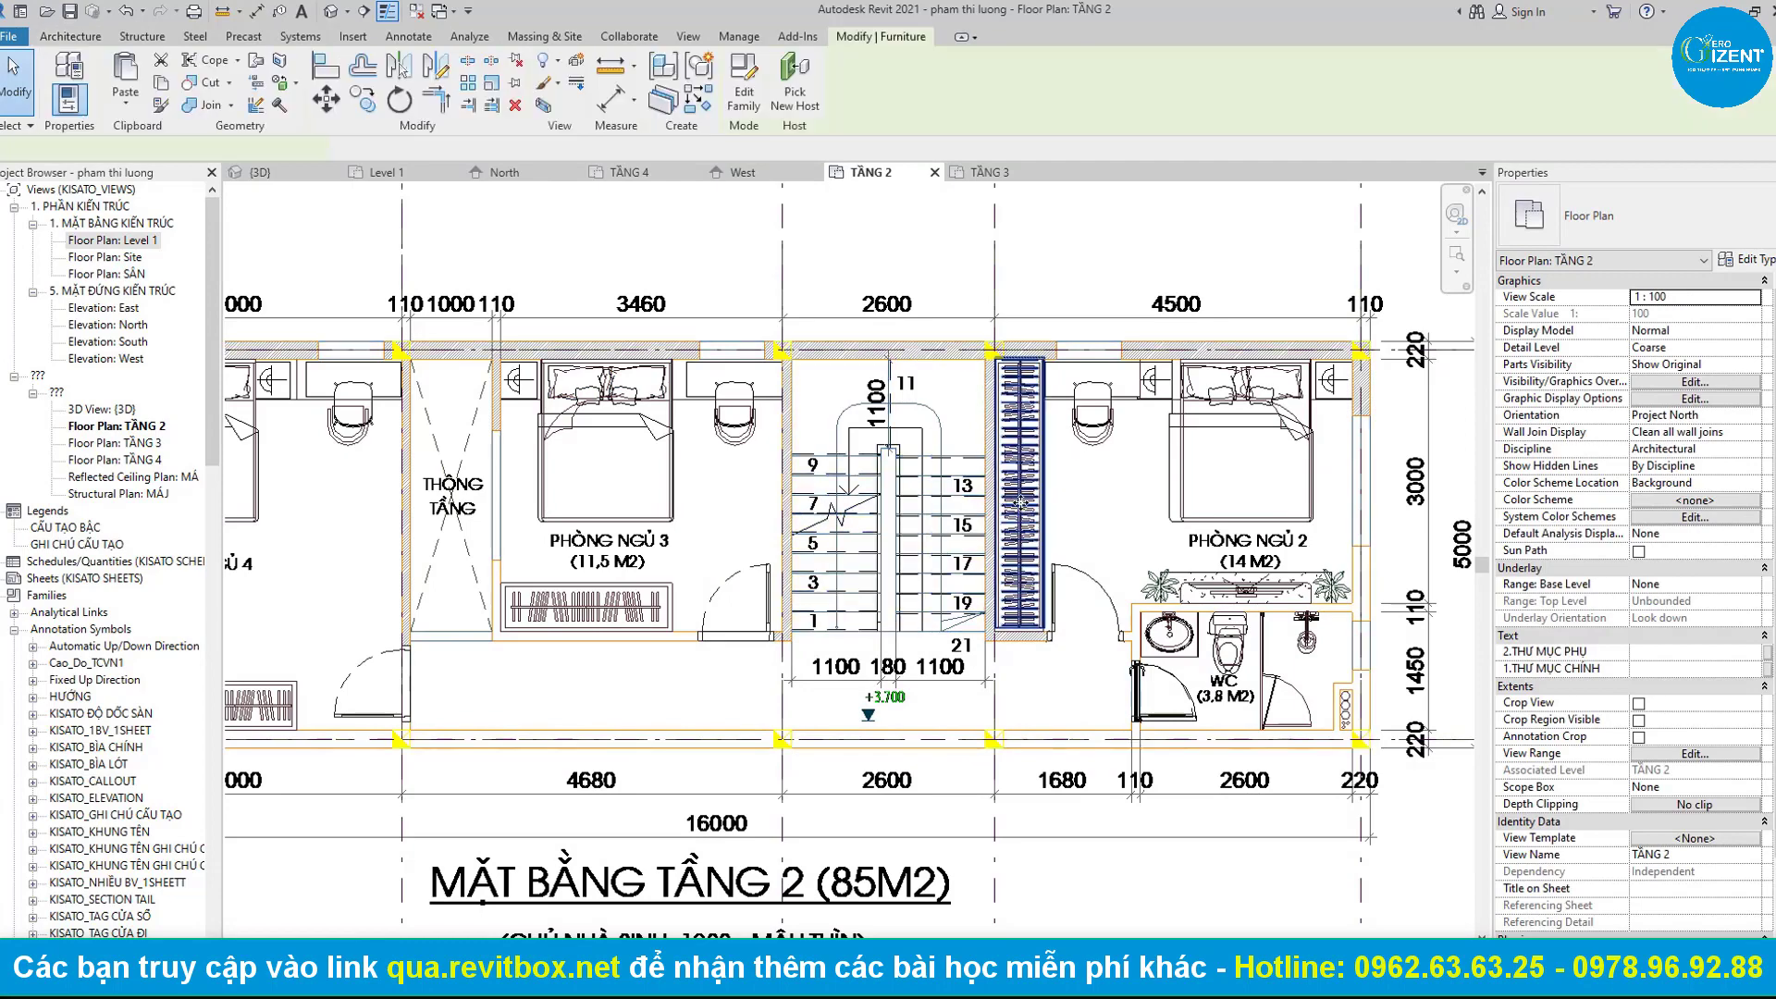
scroll(772, 528, up, 1)
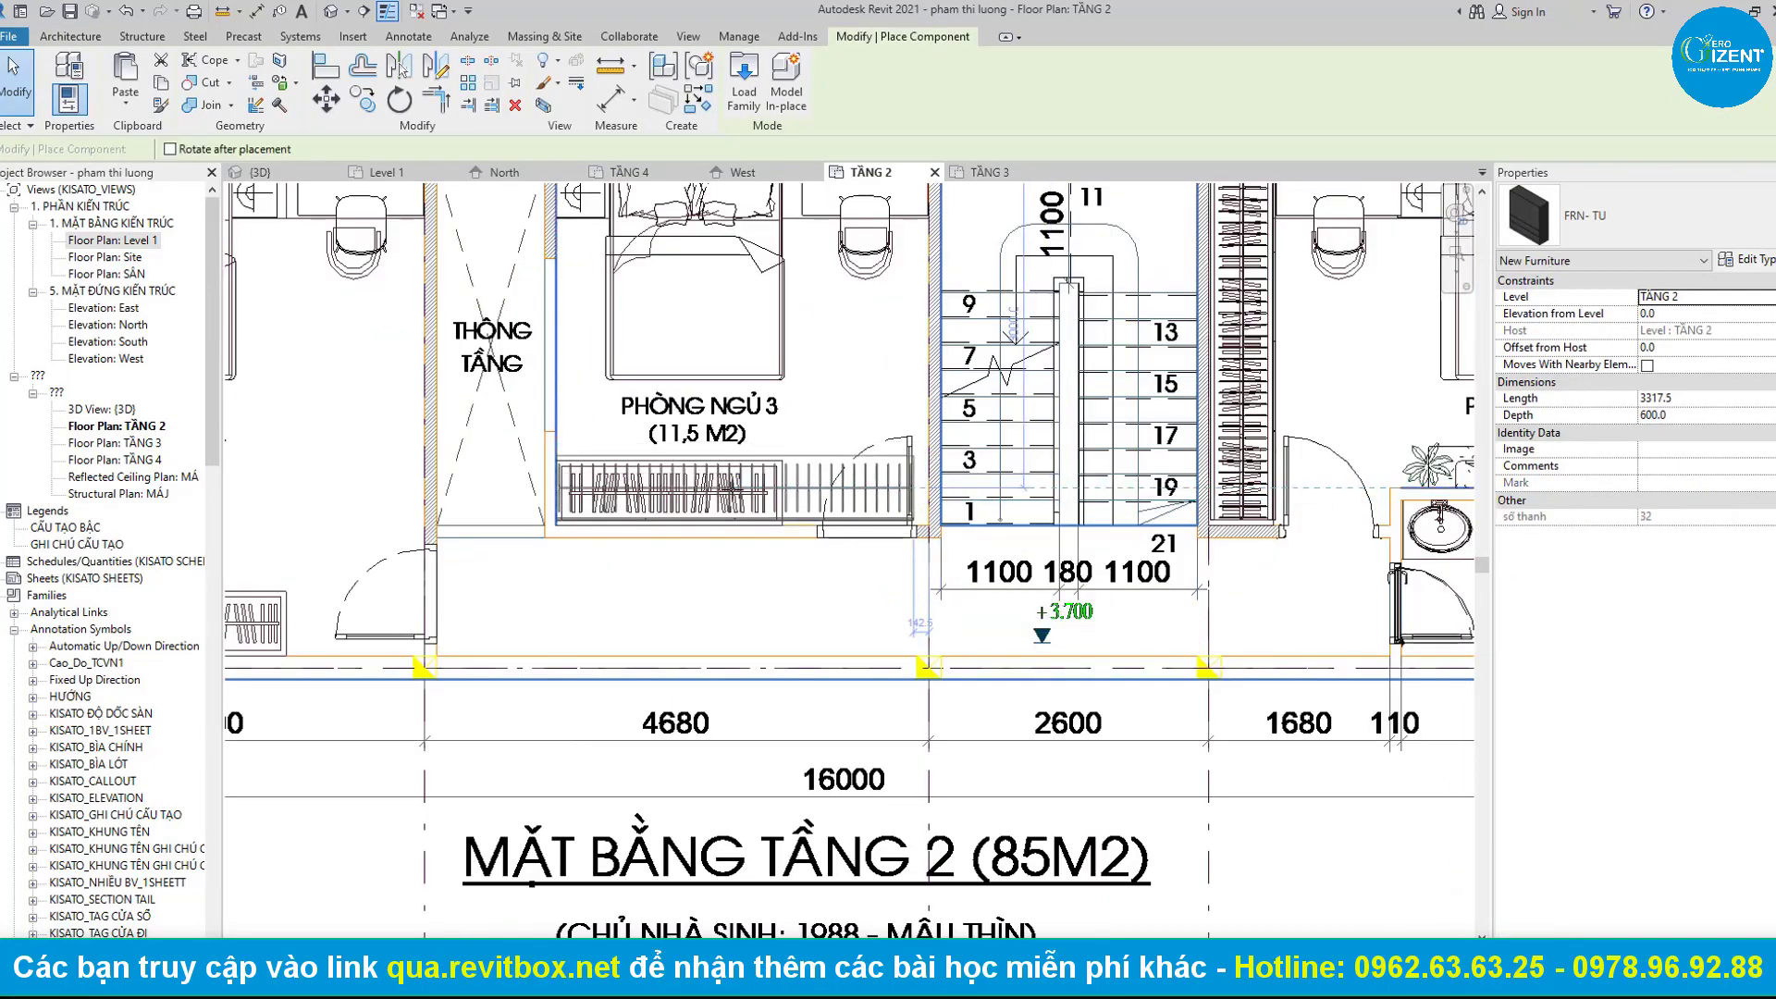
click(912, 500)
key(Escape)
key(Escape)
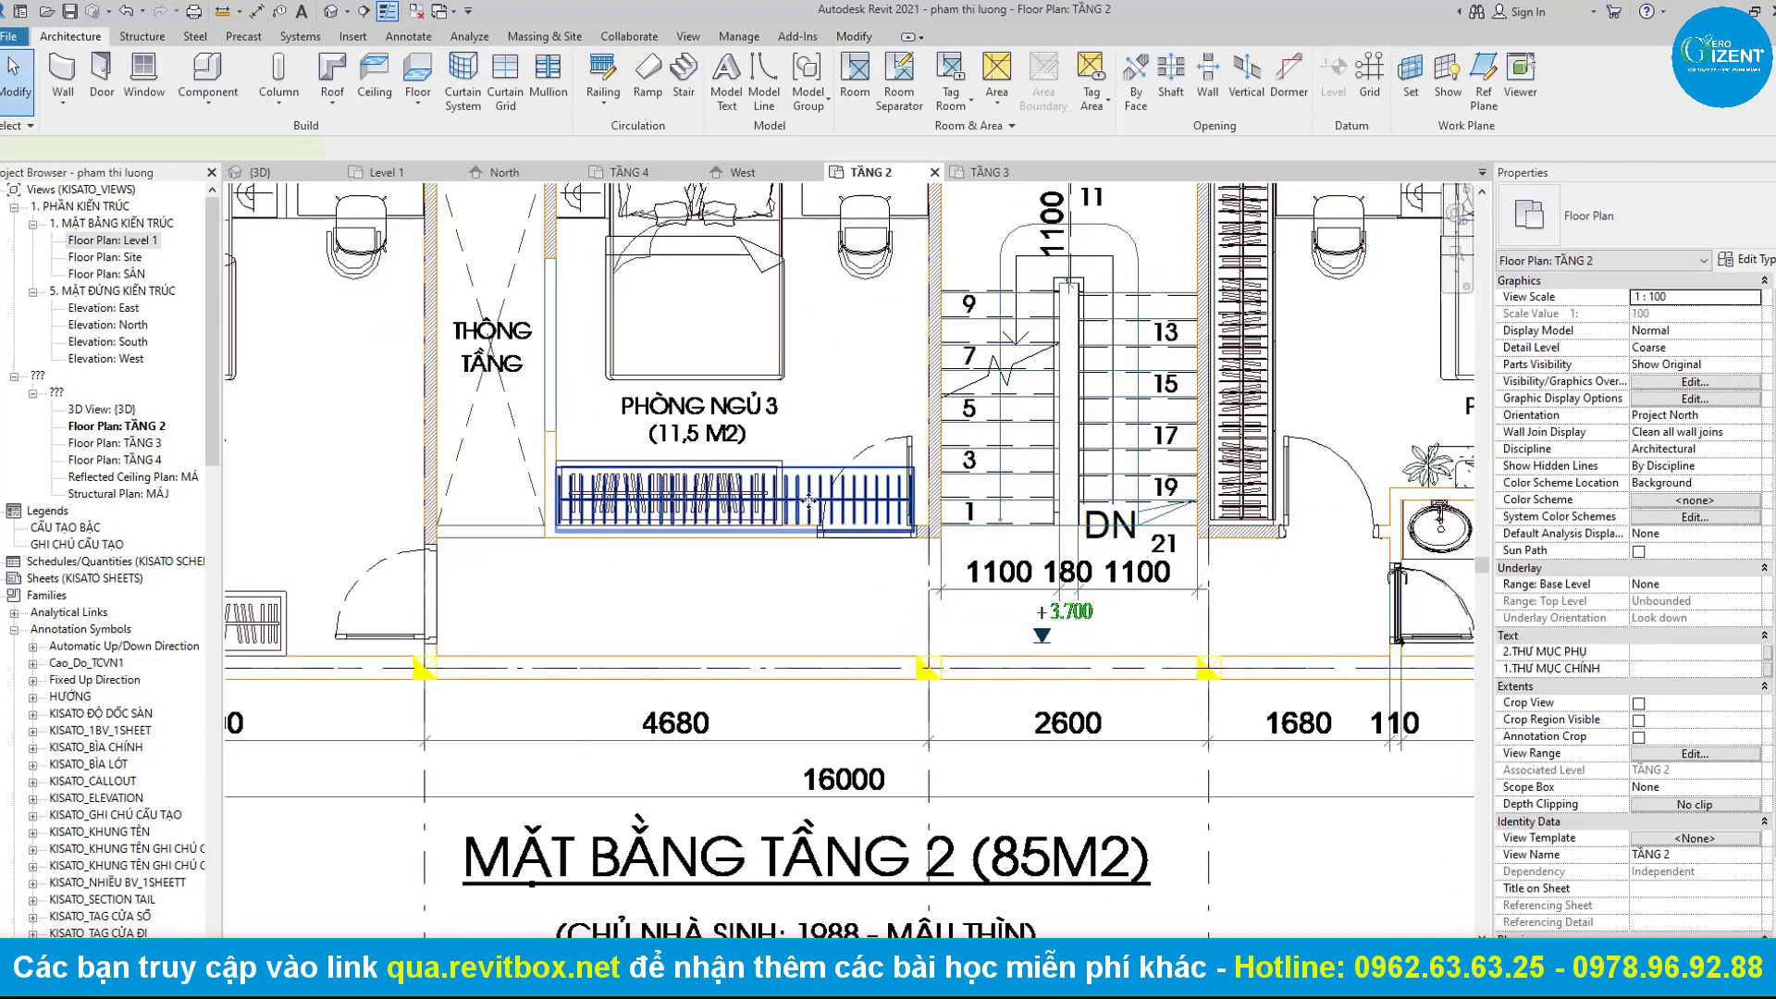
scroll(923, 498, up, 1)
click(746, 502)
drag(757, 493, 760, 496)
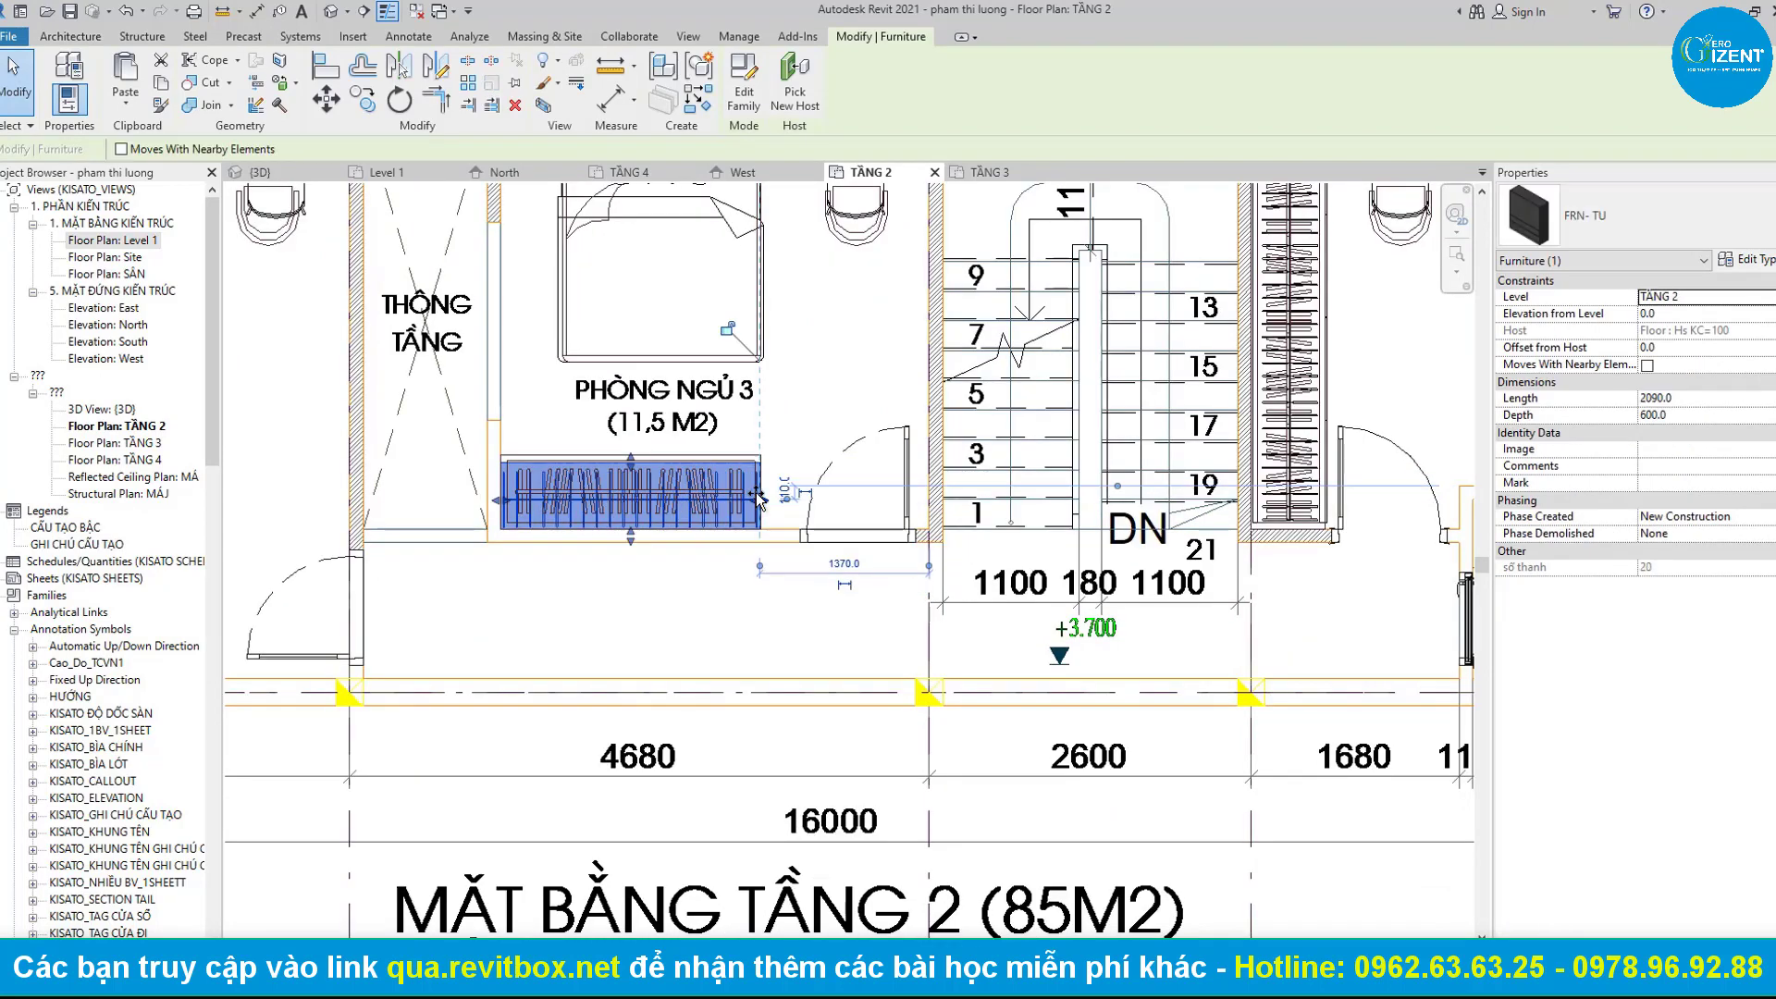
scroll(670, 575, down, 3)
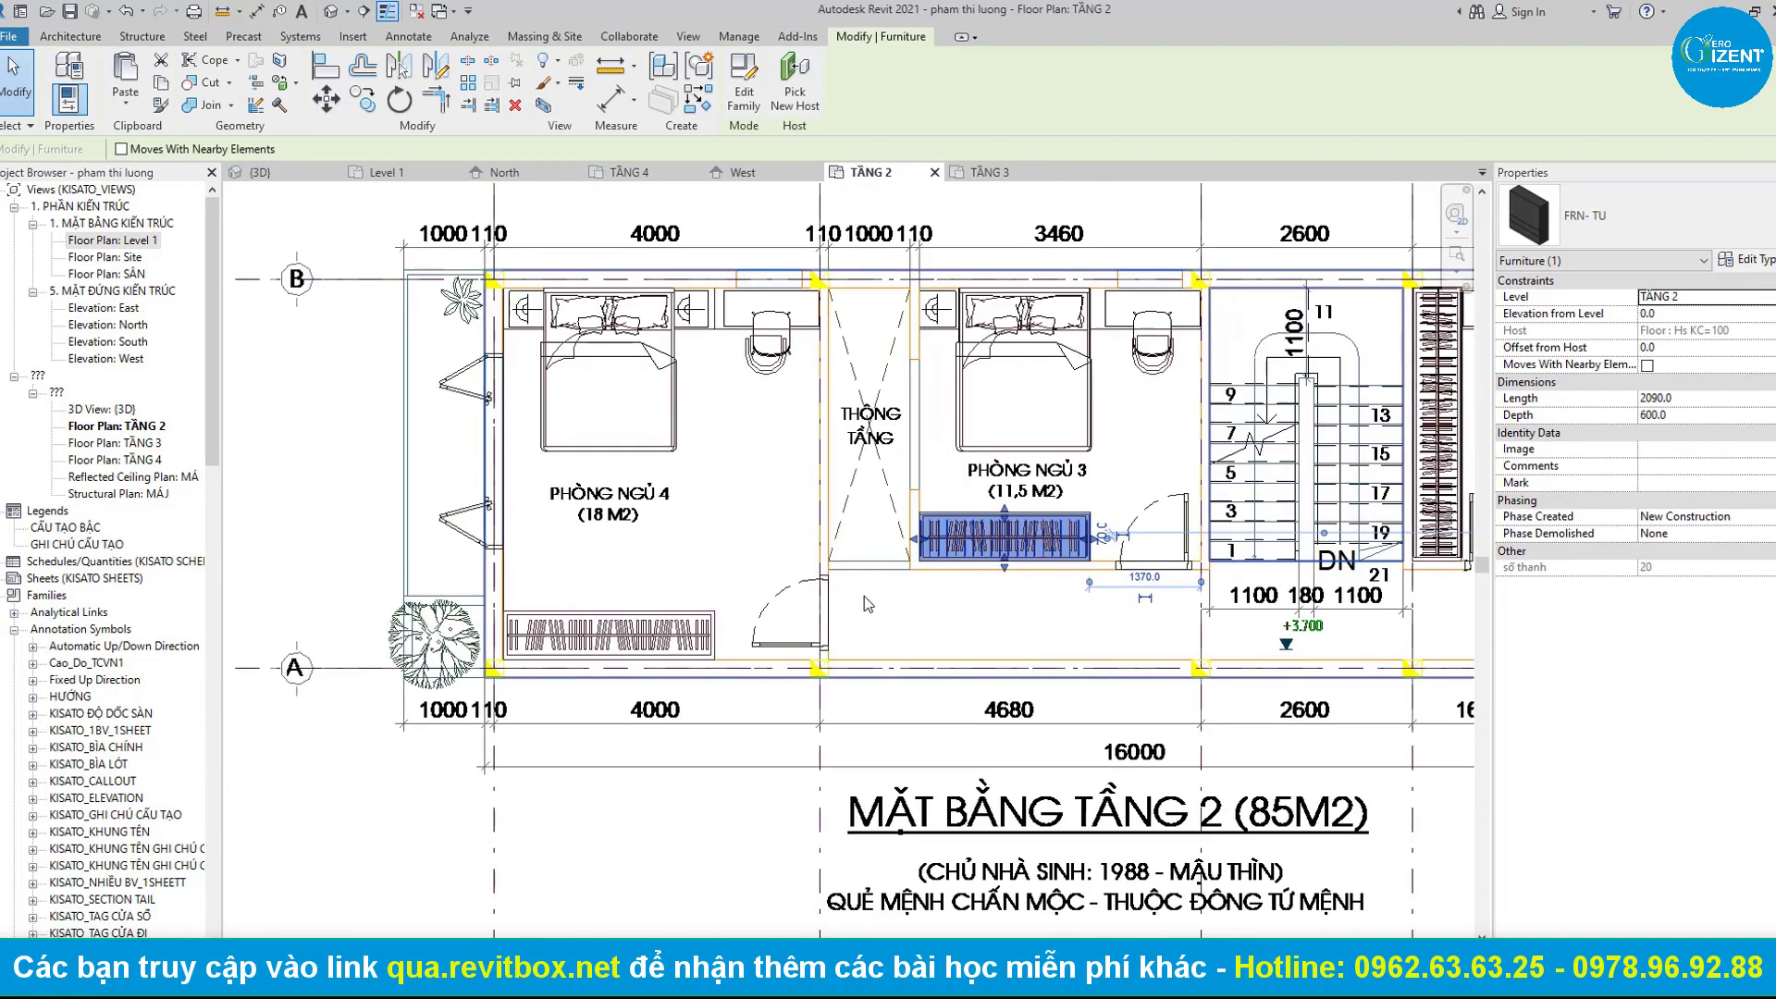
scroll(864, 596, up, 1)
scroll(735, 629, up, 2)
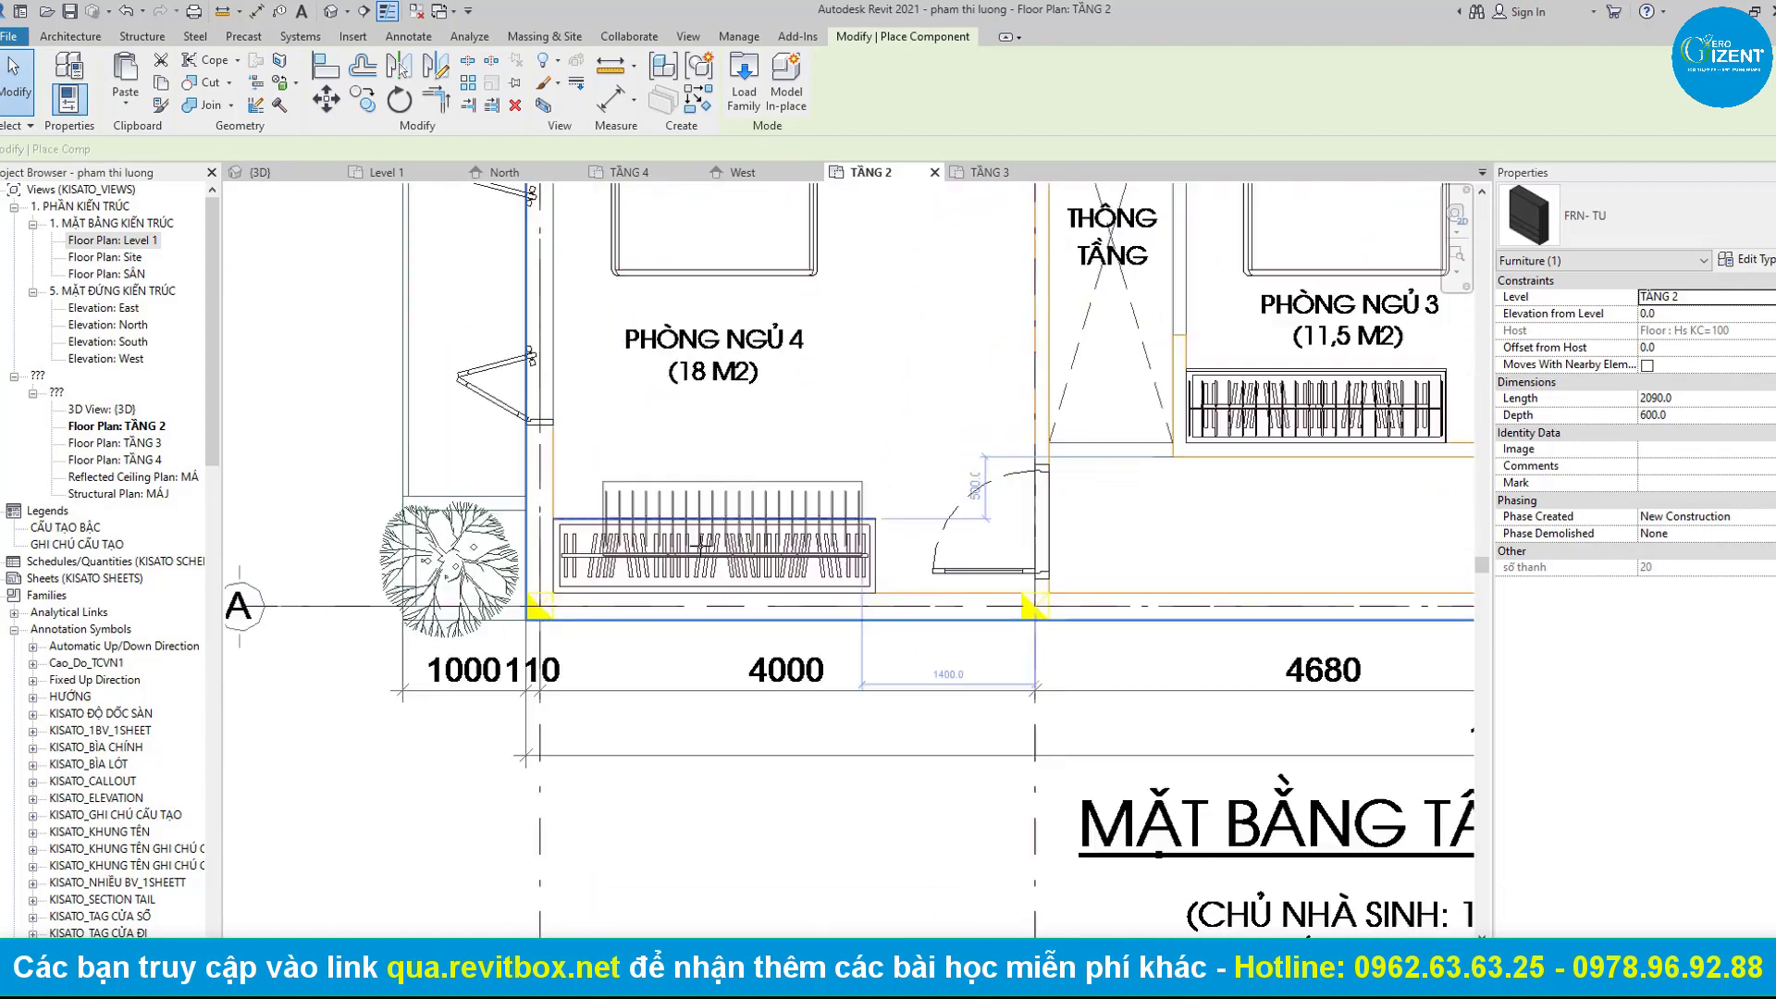
click(710, 553)
key(Escape)
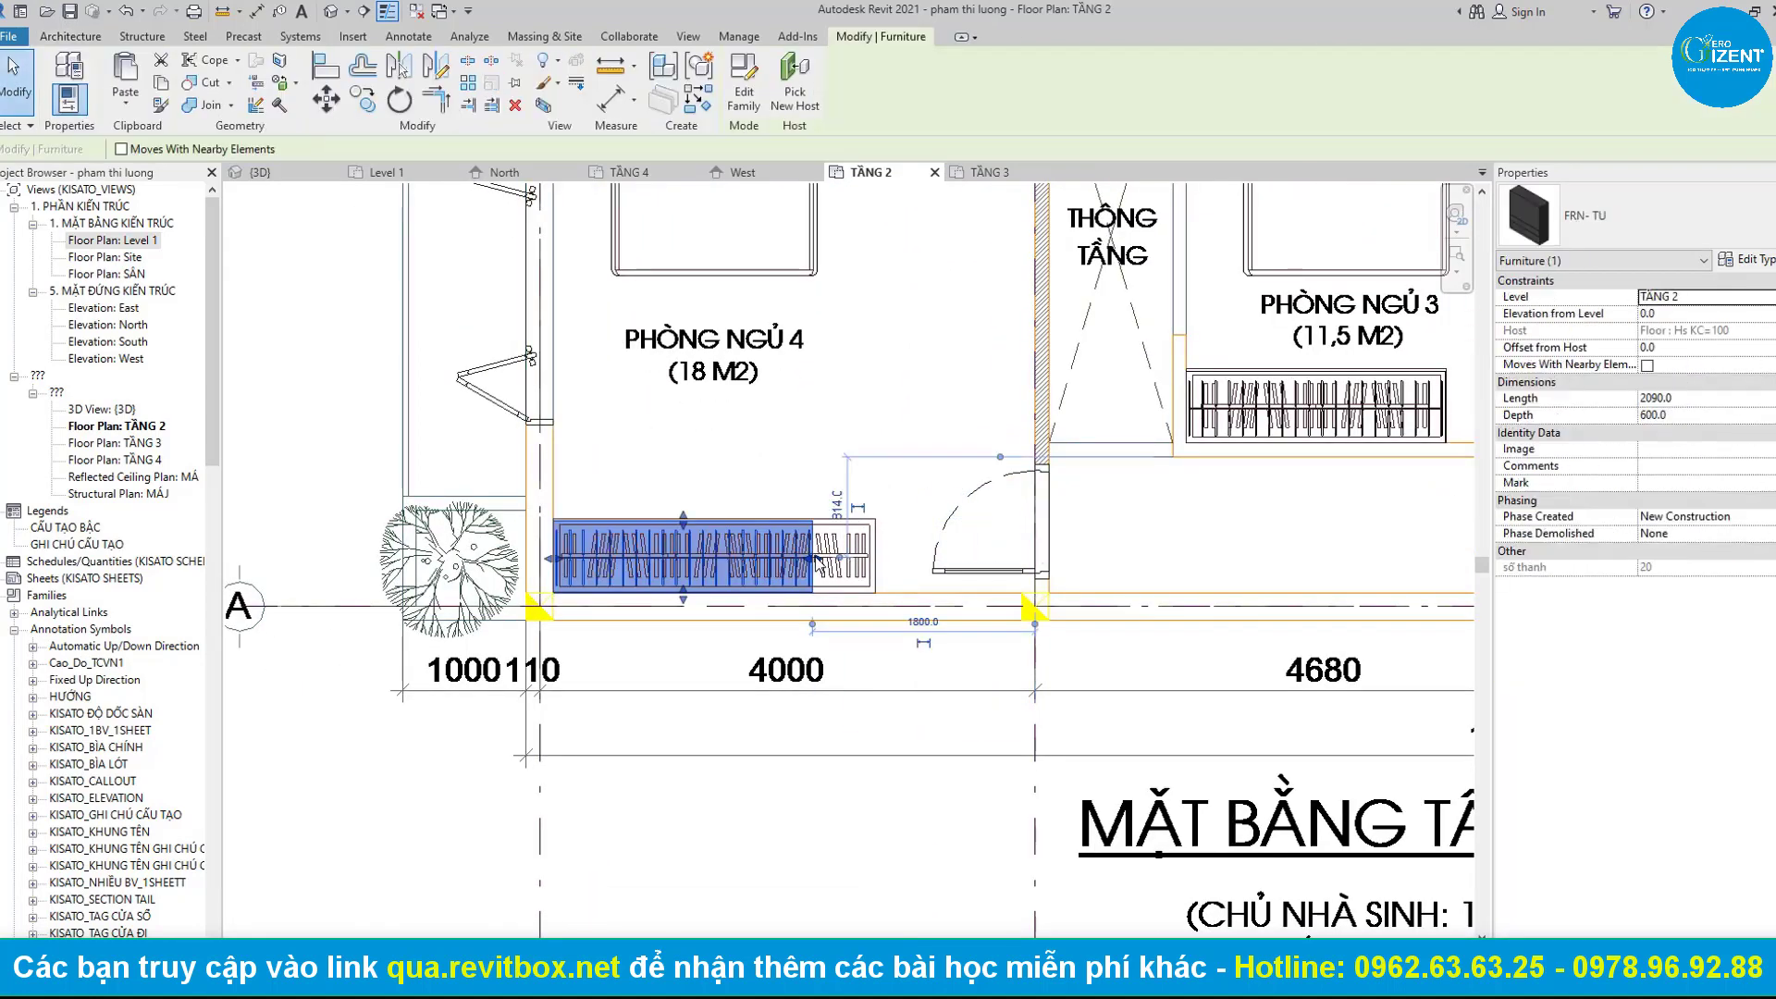
drag(877, 558, 875, 559)
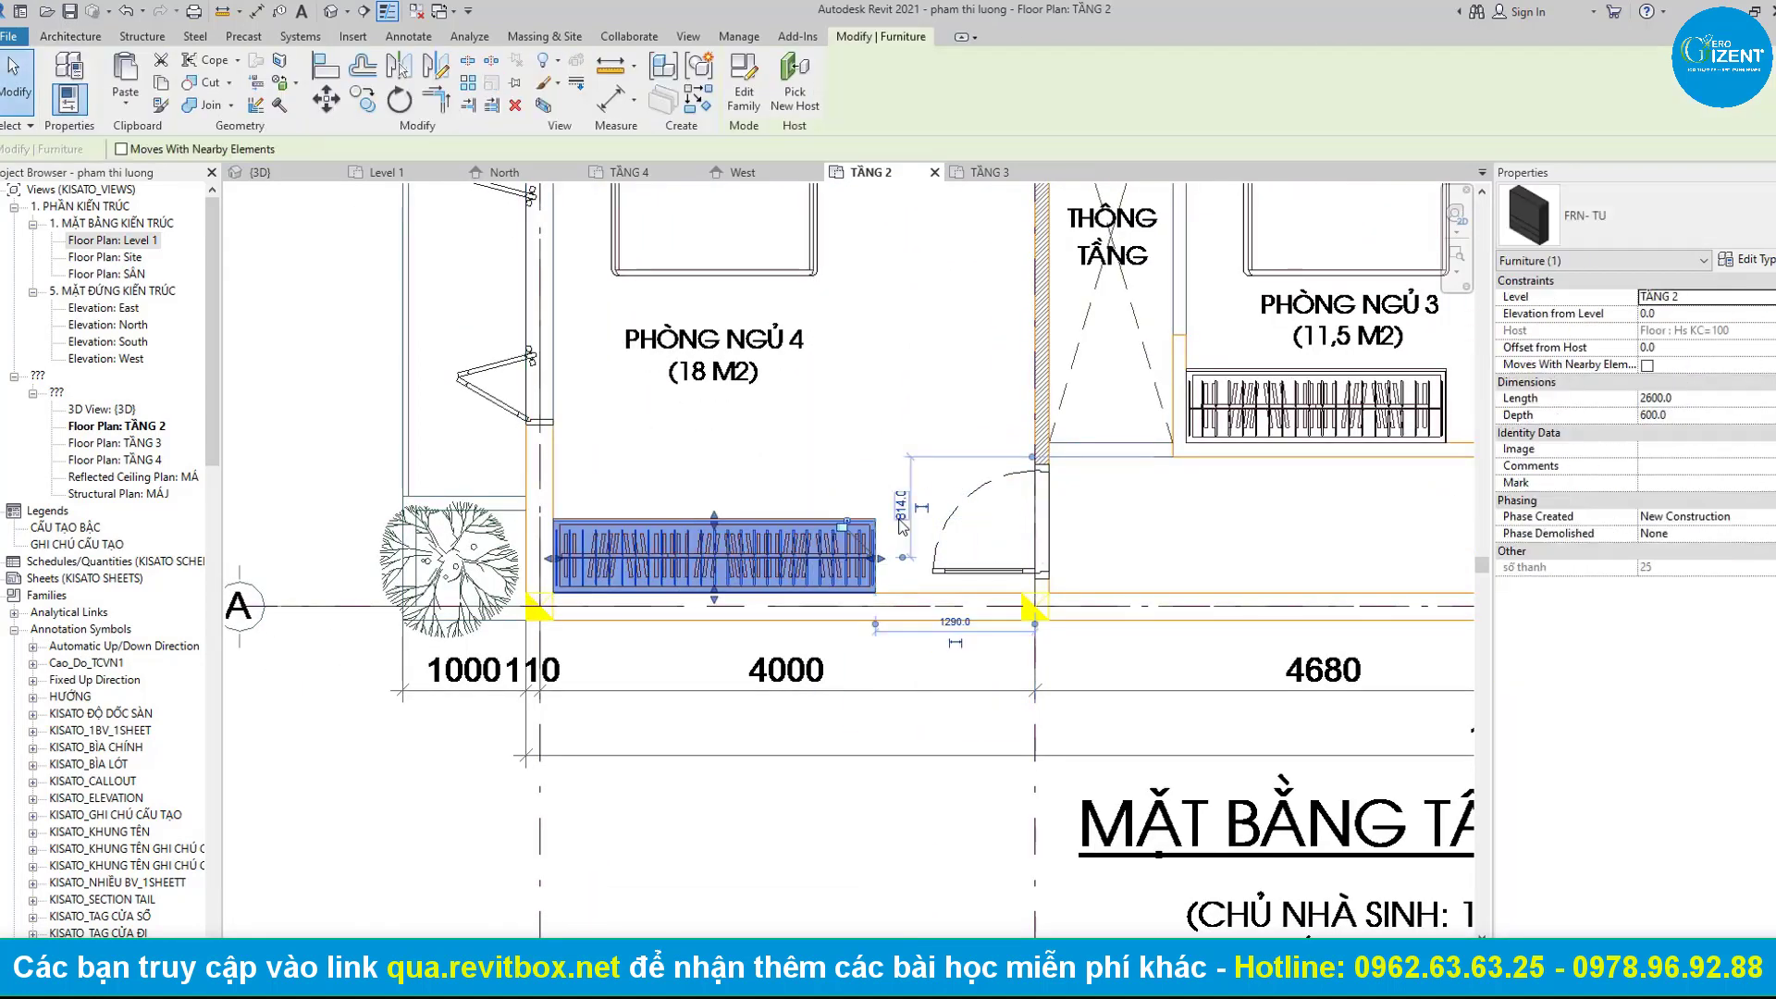
key(Escape)
scroll(930, 414, down, 1)
scroll(930, 414, down, 1)
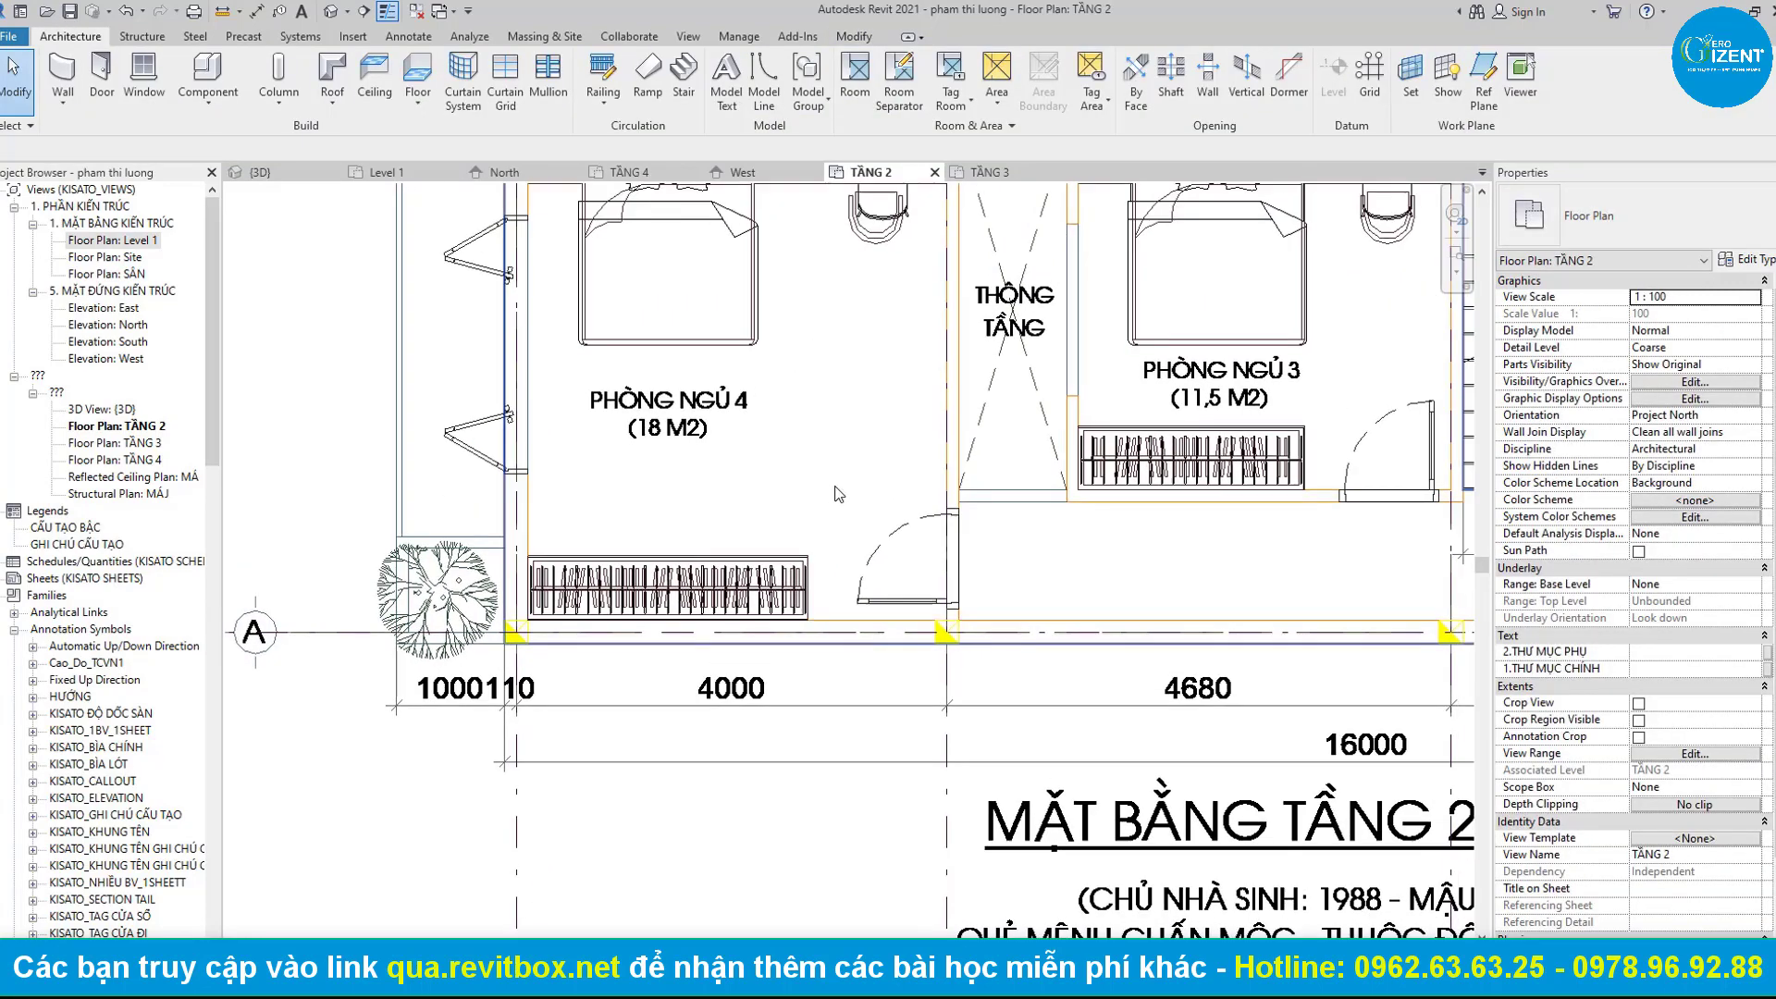
scroll(869, 493, down, 1)
scroll(870, 493, down, 1)
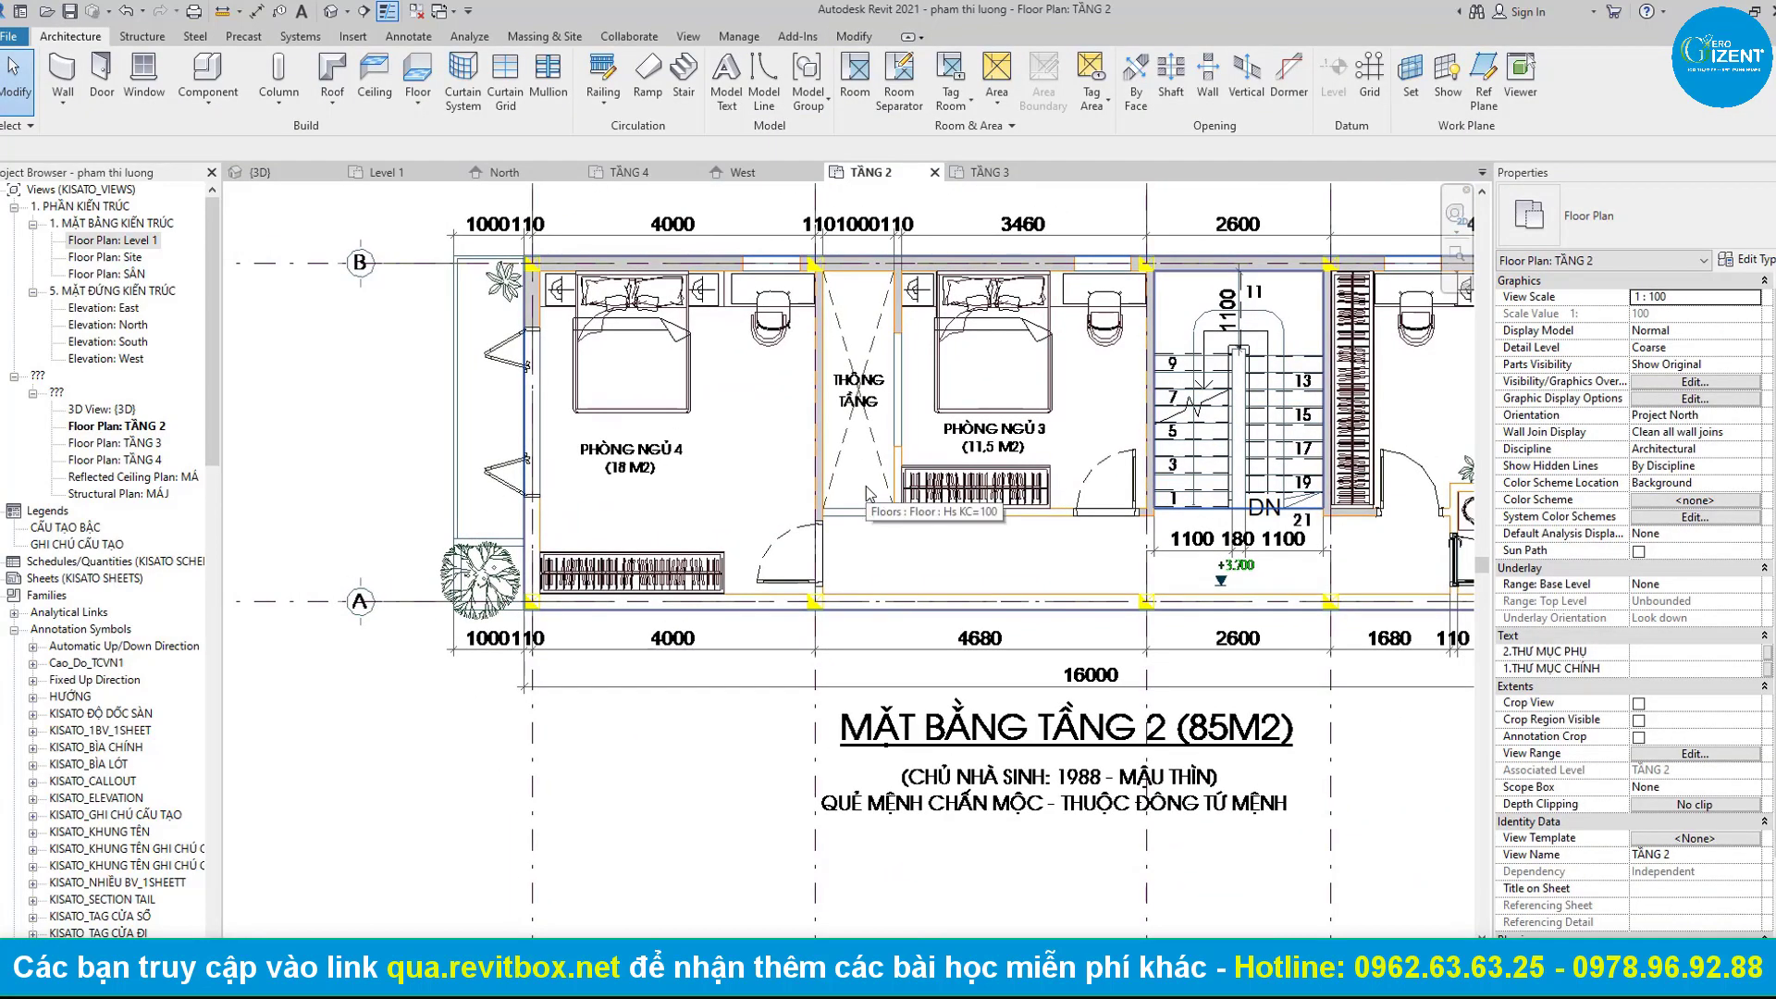
click(780, 300)
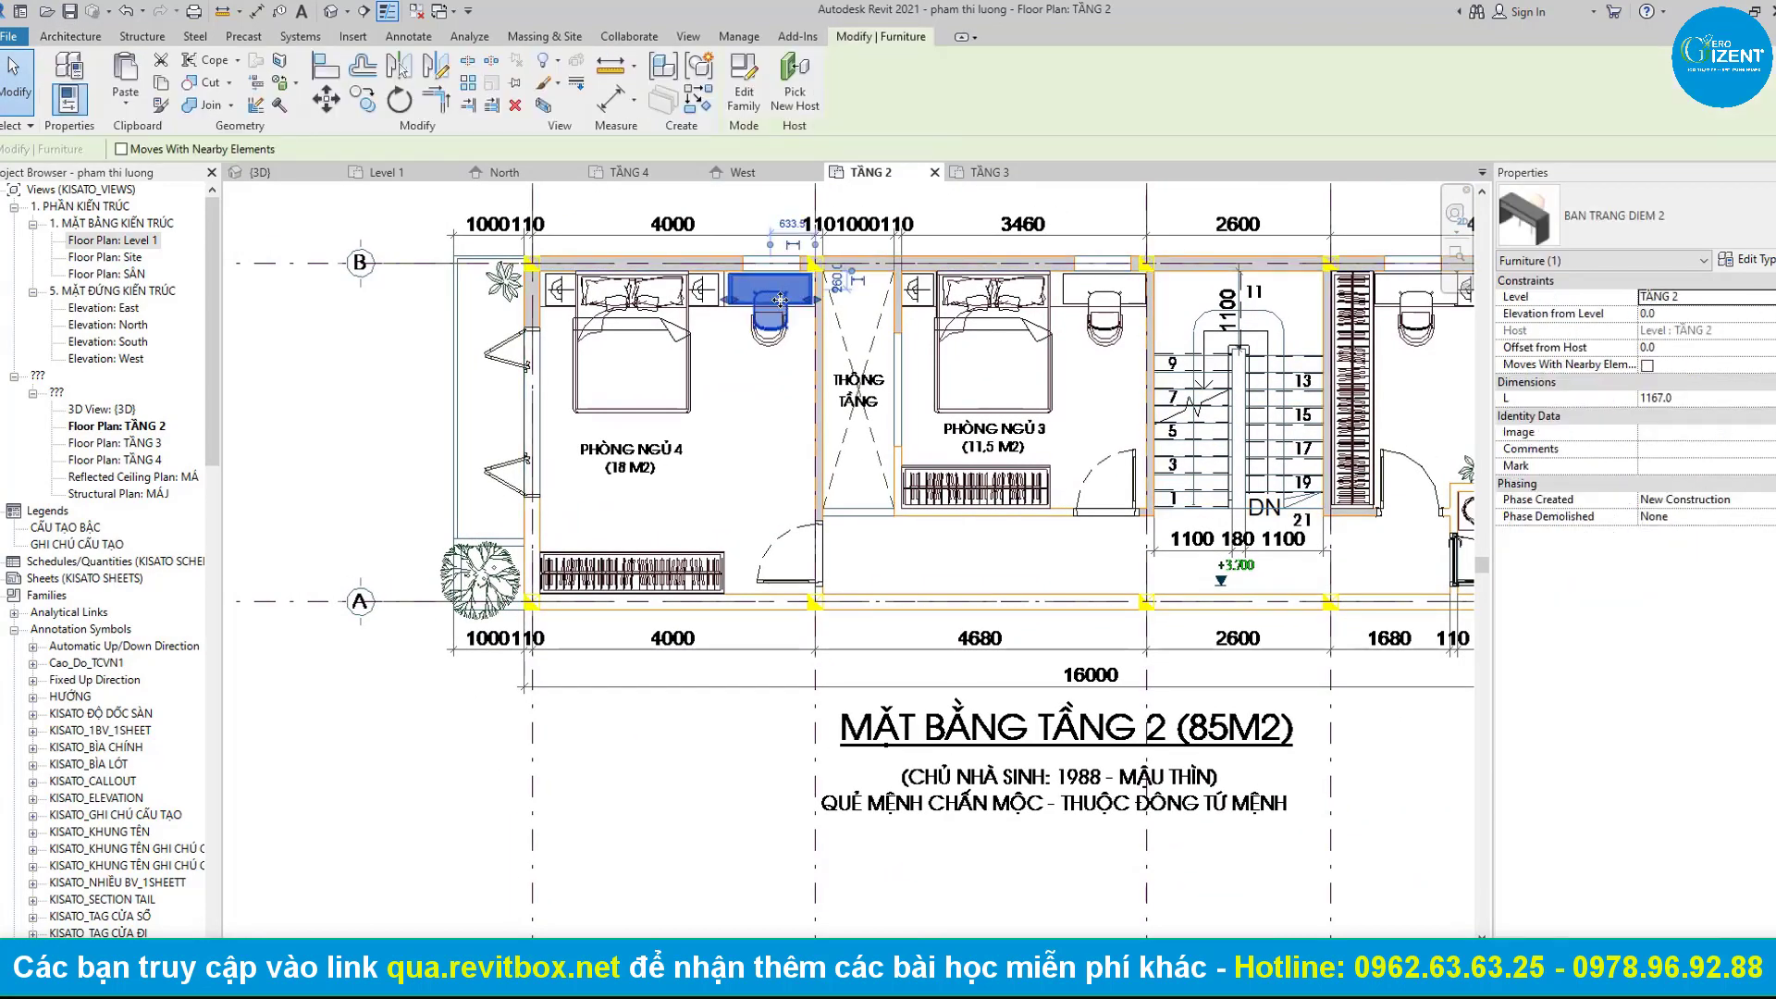
key(Escape)
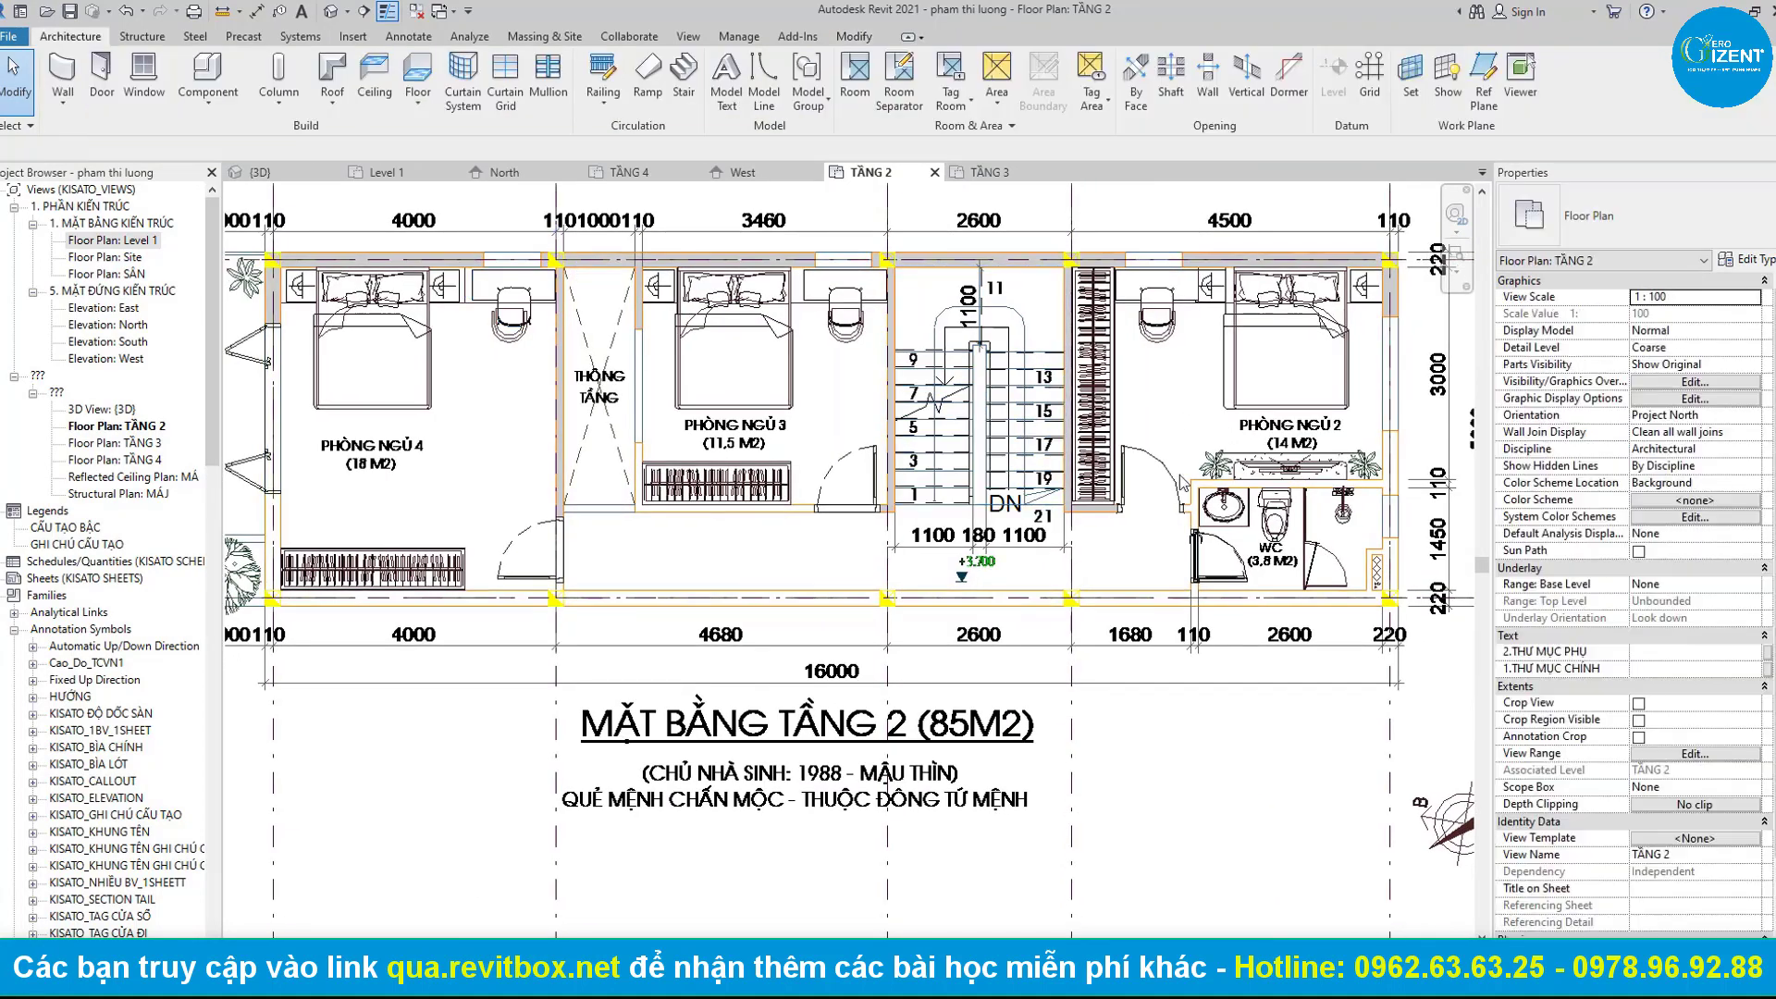
mouse_move(1192, 584)
middle_down()
mouse_move(851, 564)
mouse_move(854, 579)
middle_up()
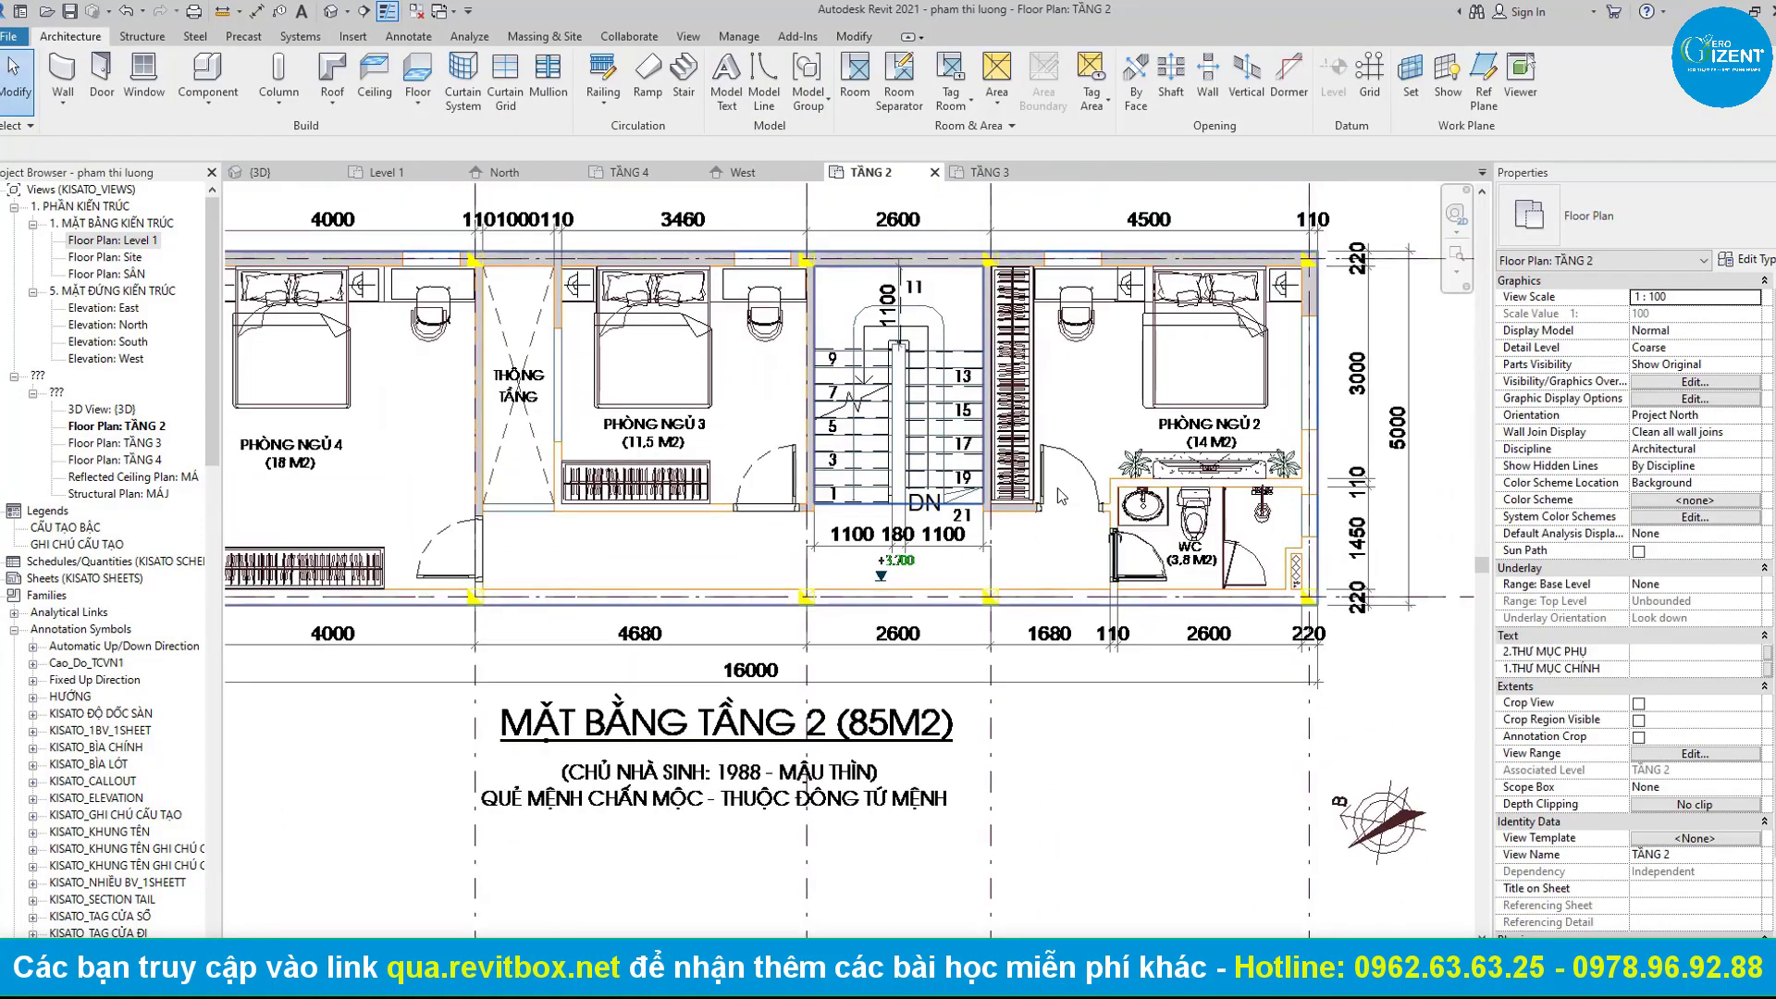
Place a DI_1C_A door in PHÒNG NGỦ 4's corridor wall, flipped to swing inward.
key(d)
key(r)
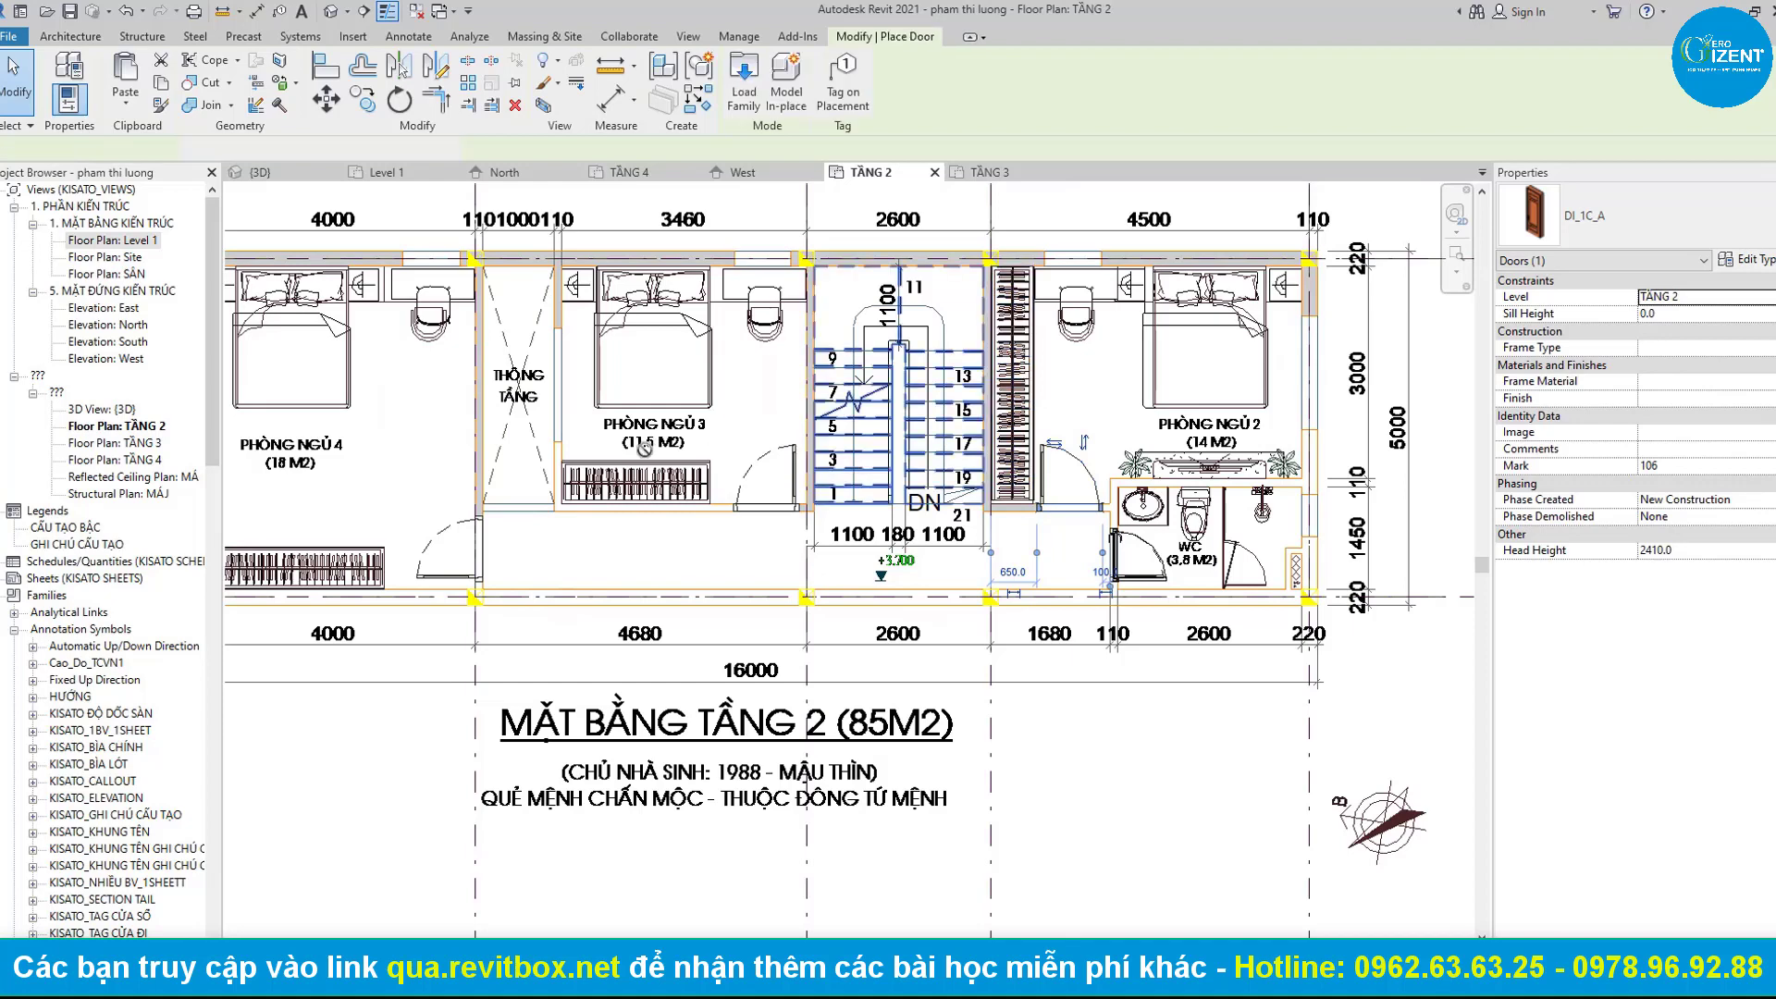
scroll(715, 494, up, 2)
scroll(715, 493, up, 2)
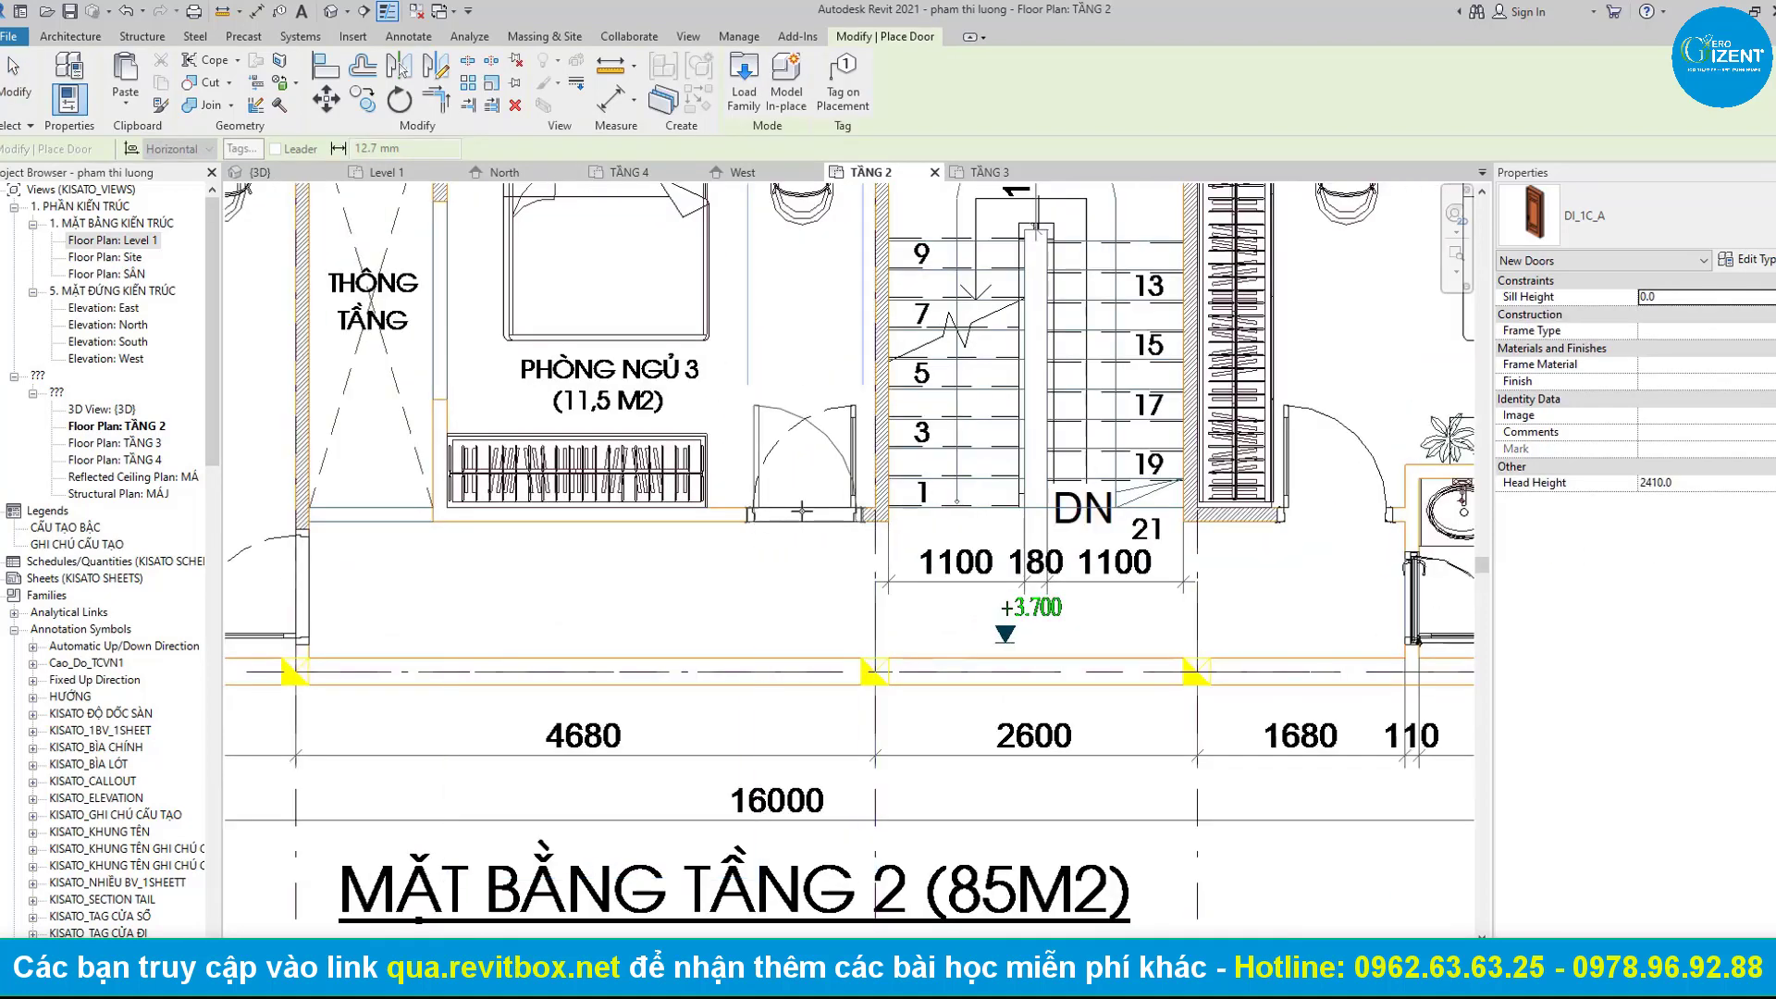
middle_drag(308, 583, 663, 535)
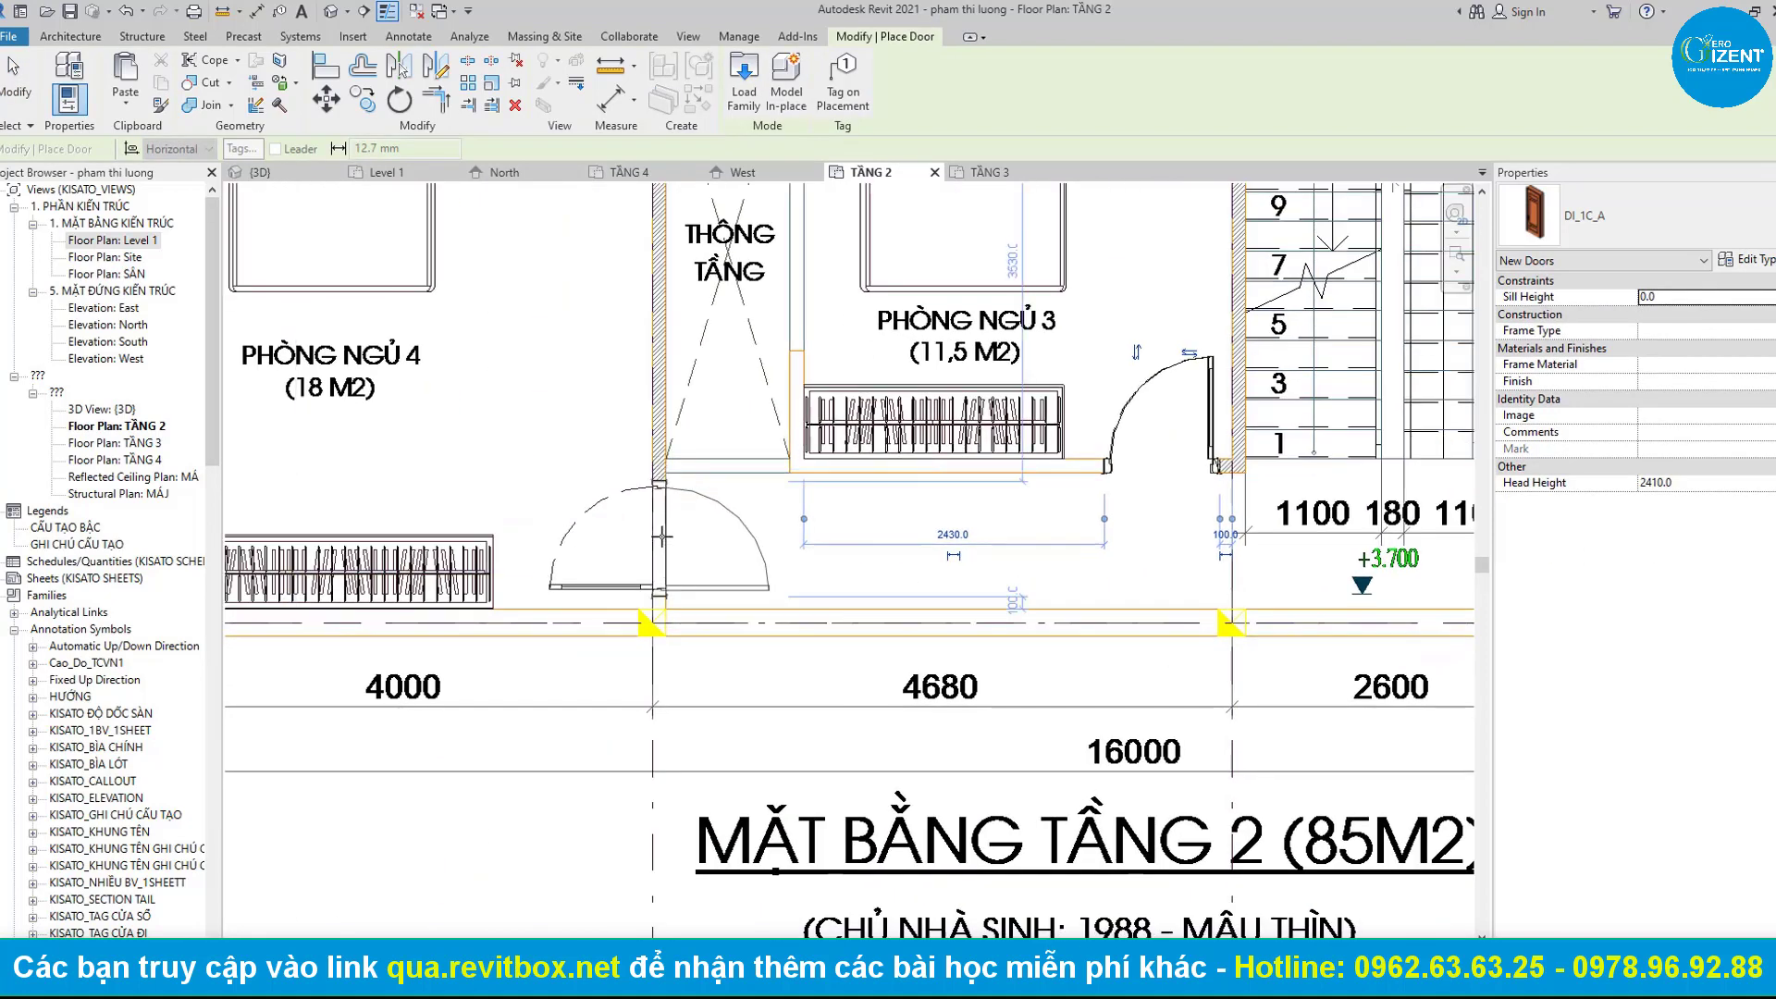
scroll(663, 534, up, 1)
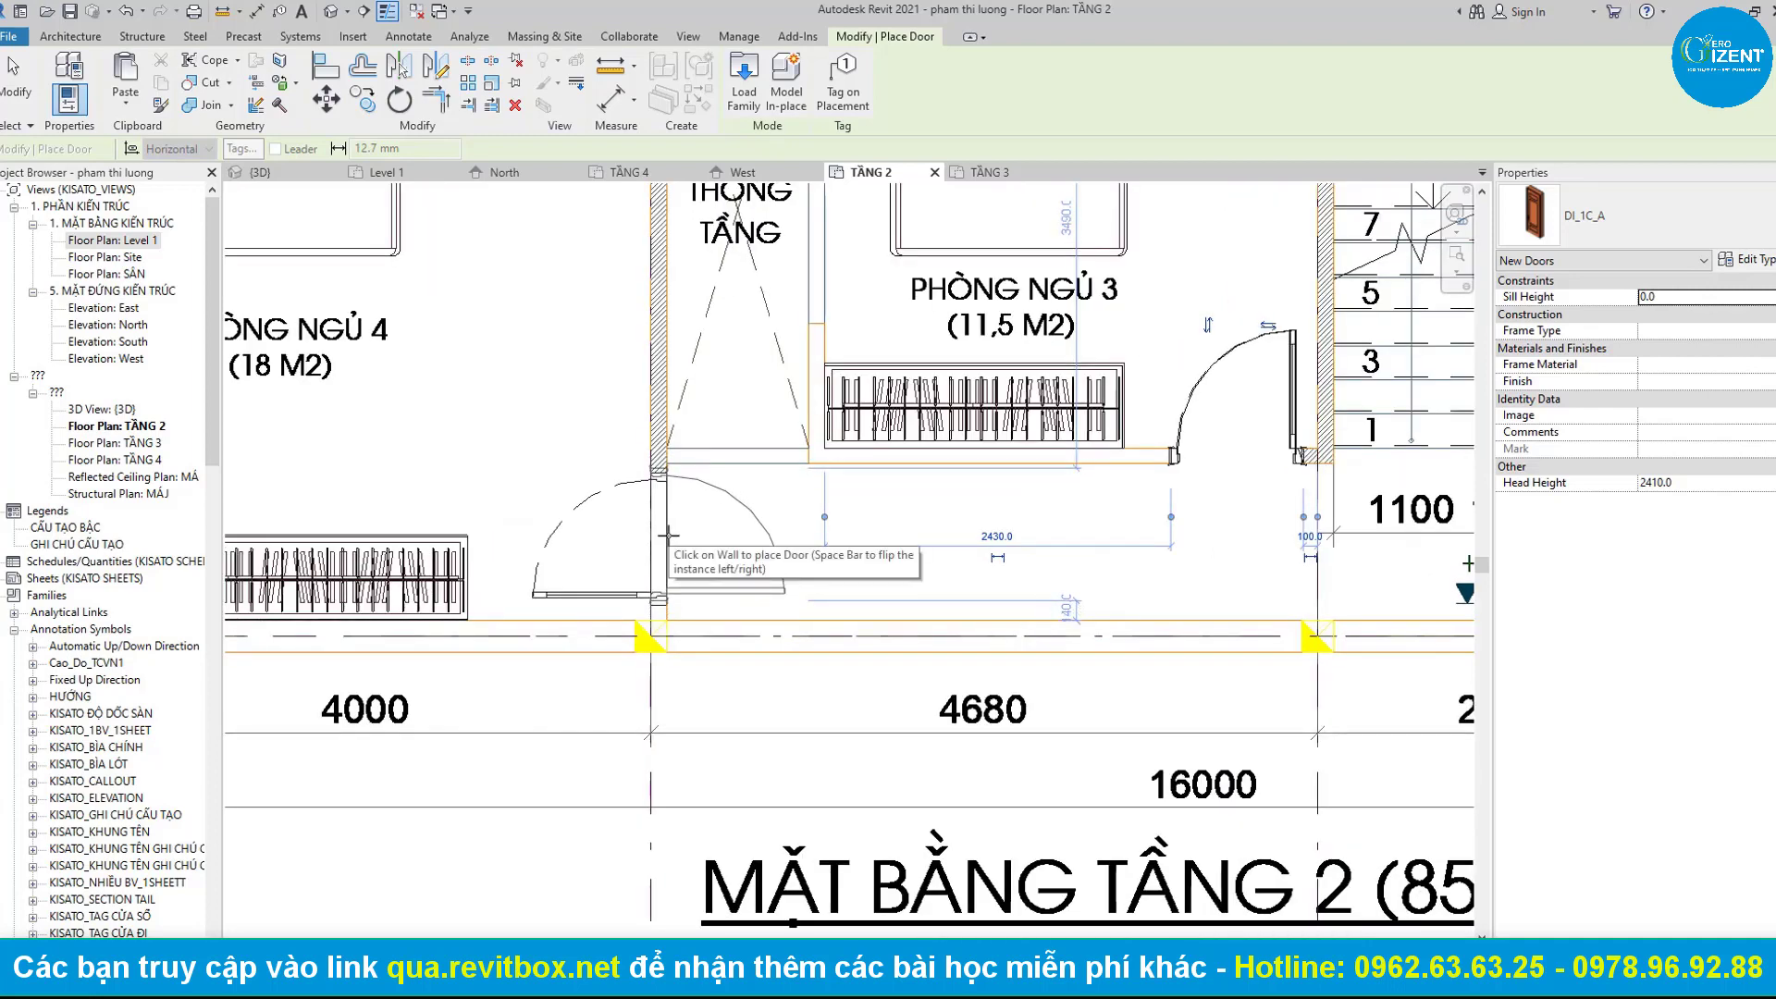
key(space)
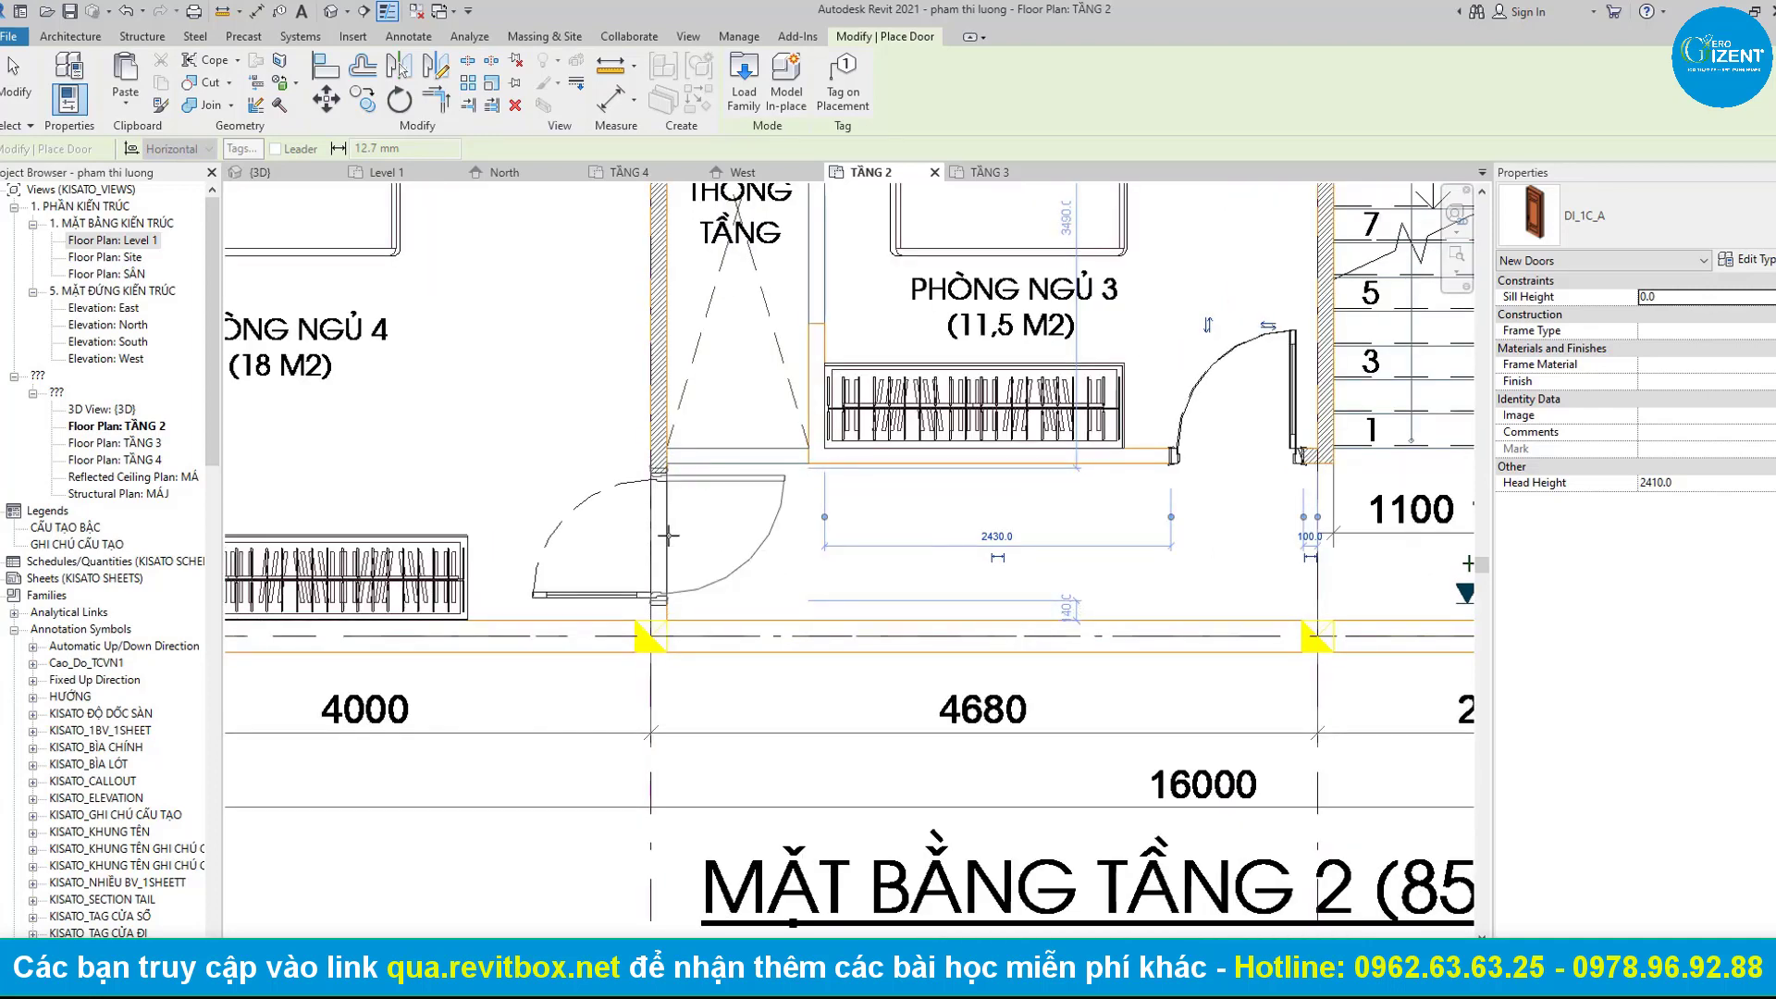
key(space)
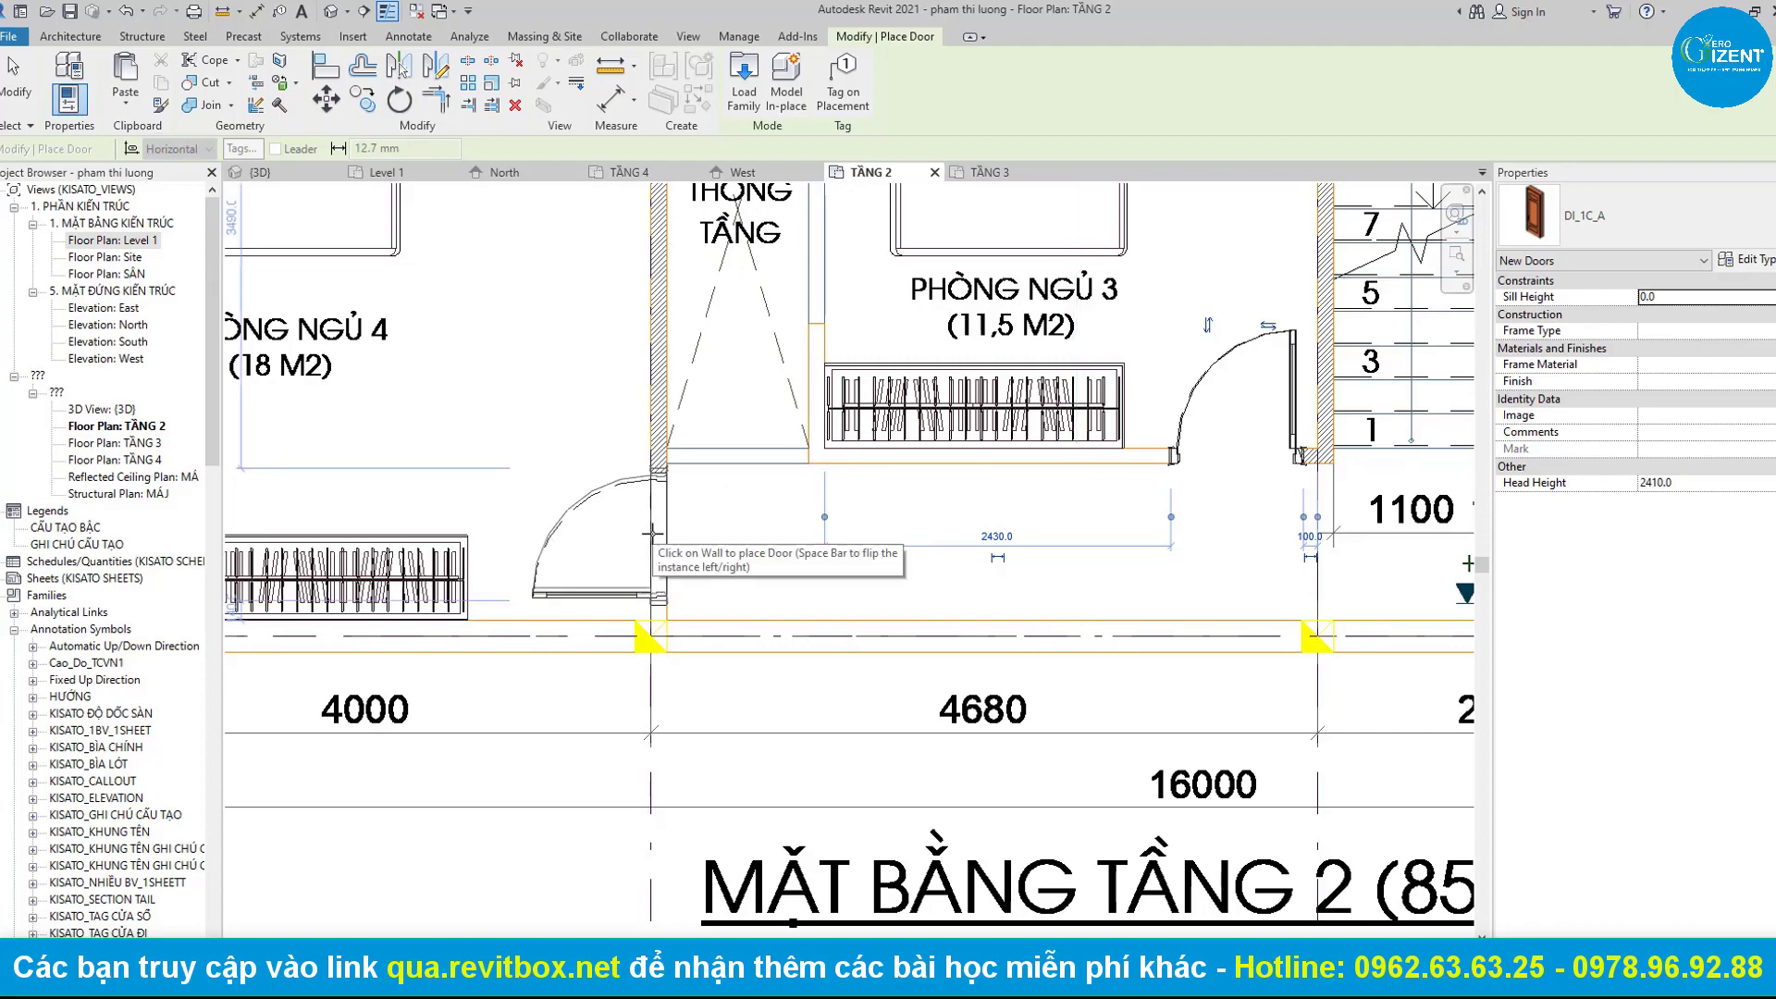
click(651, 533)
scroll(651, 533, down, 2)
key(Escape)
Select the short wall below the THÔNG TẦNG void.
scroll(791, 525, up, 2)
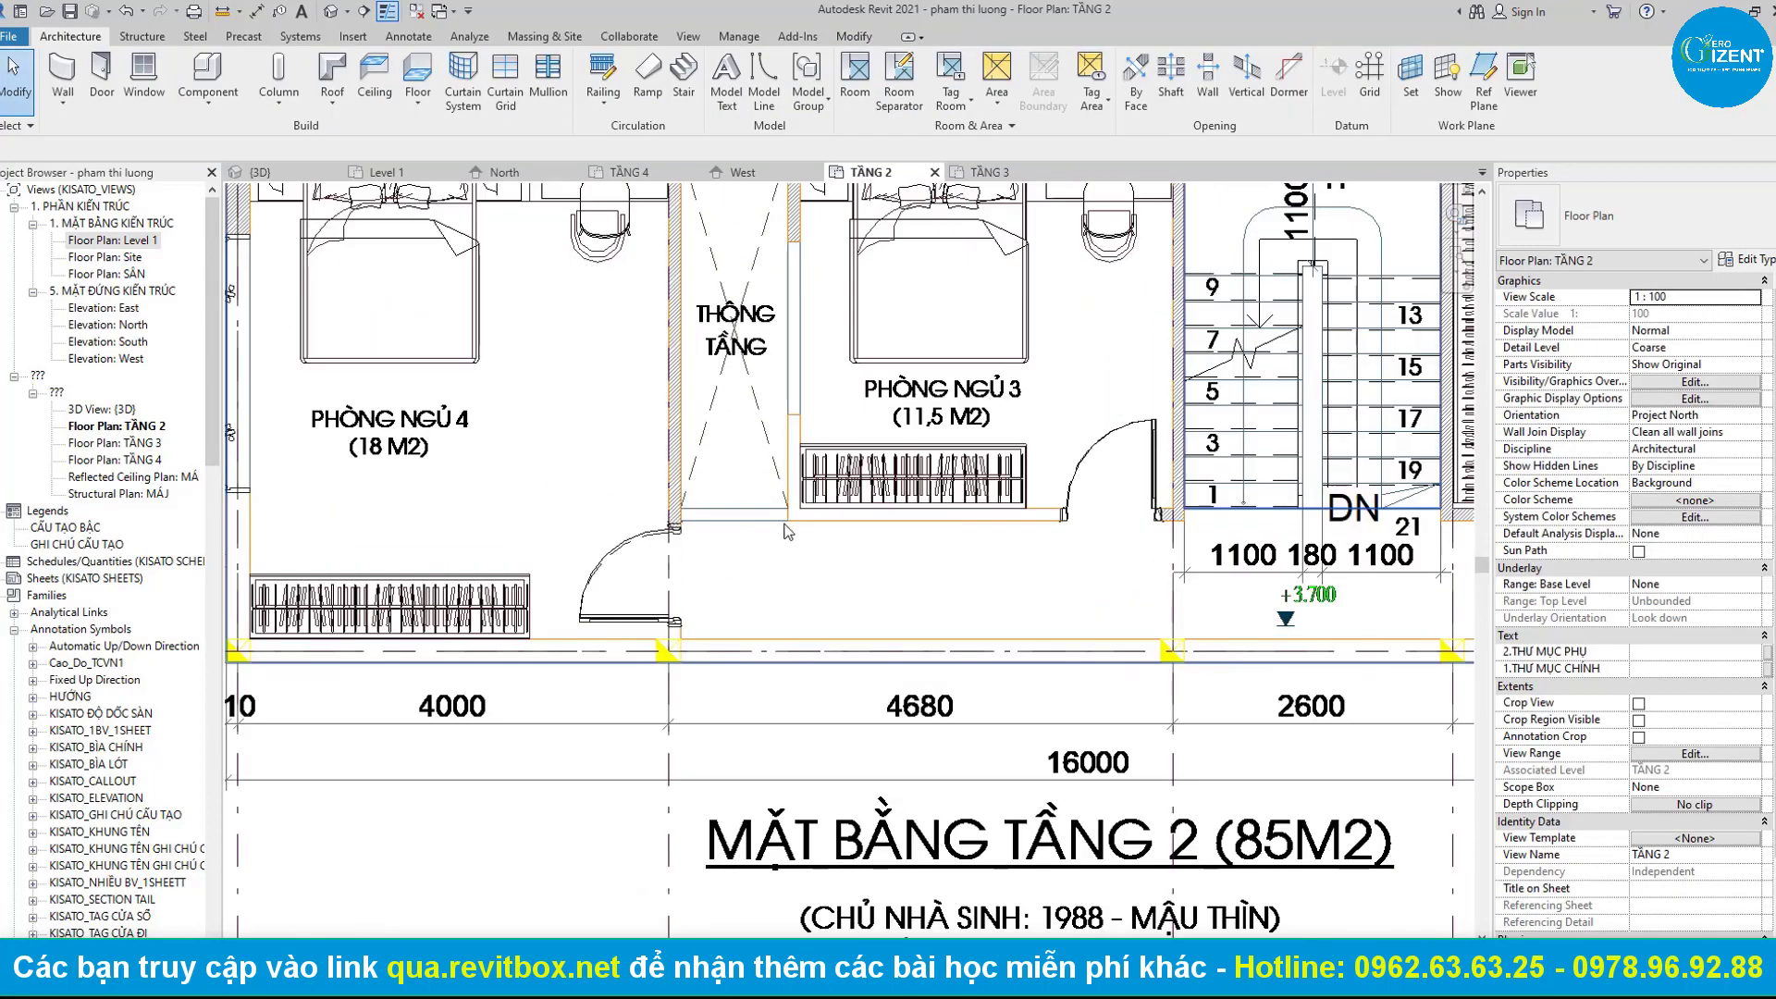
scroll(786, 531, up, 1)
click(724, 524)
scroll(724, 528, up, 1)
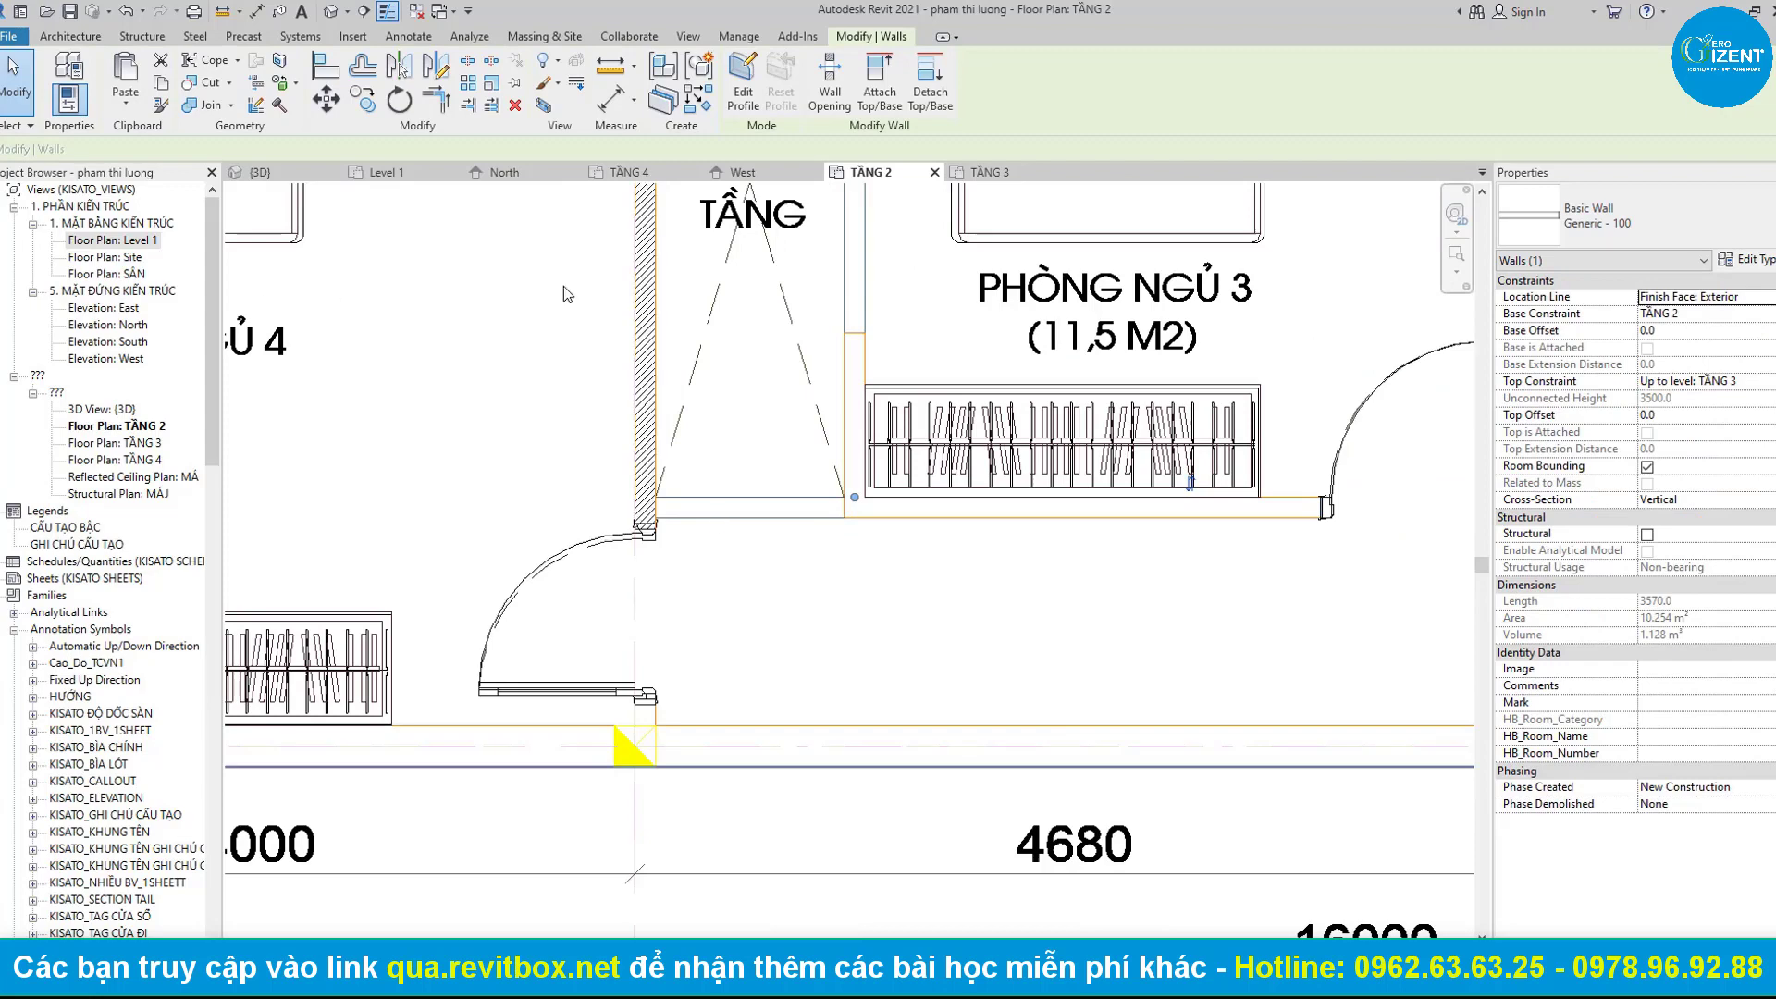
Draw a wall topped at TẦNG 2 with 1000 offset along the void's lower edge.
key(Escape)
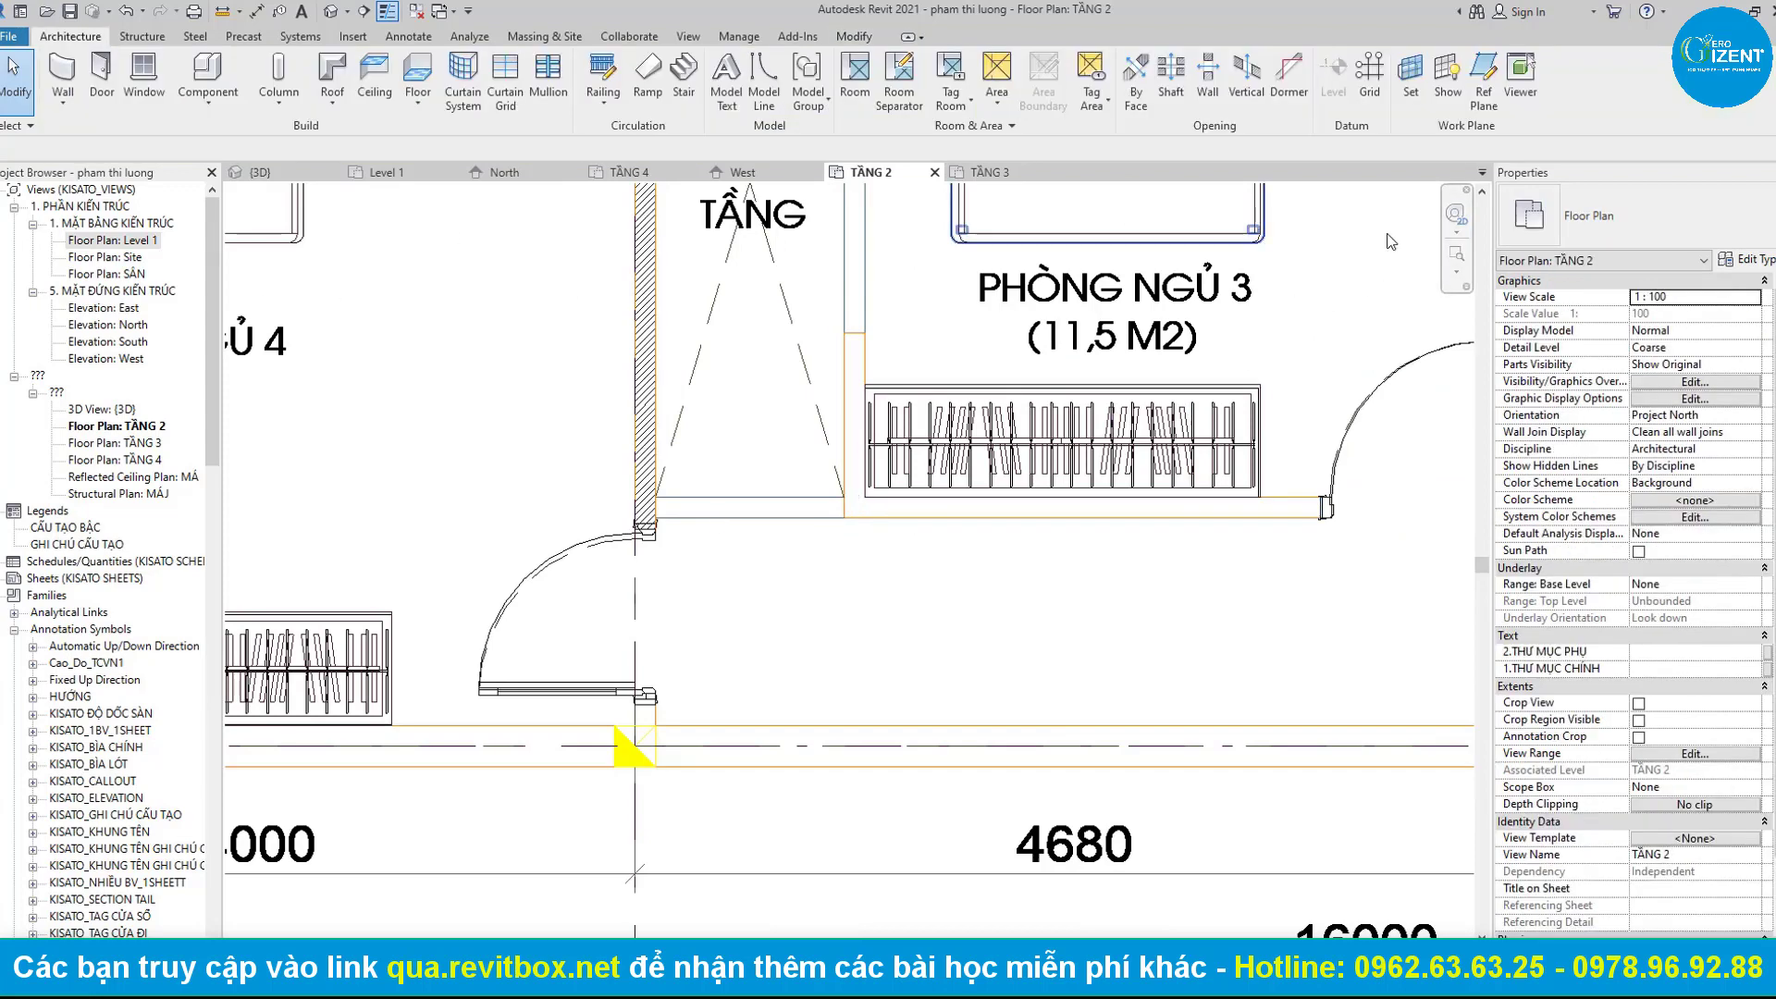
click(63, 69)
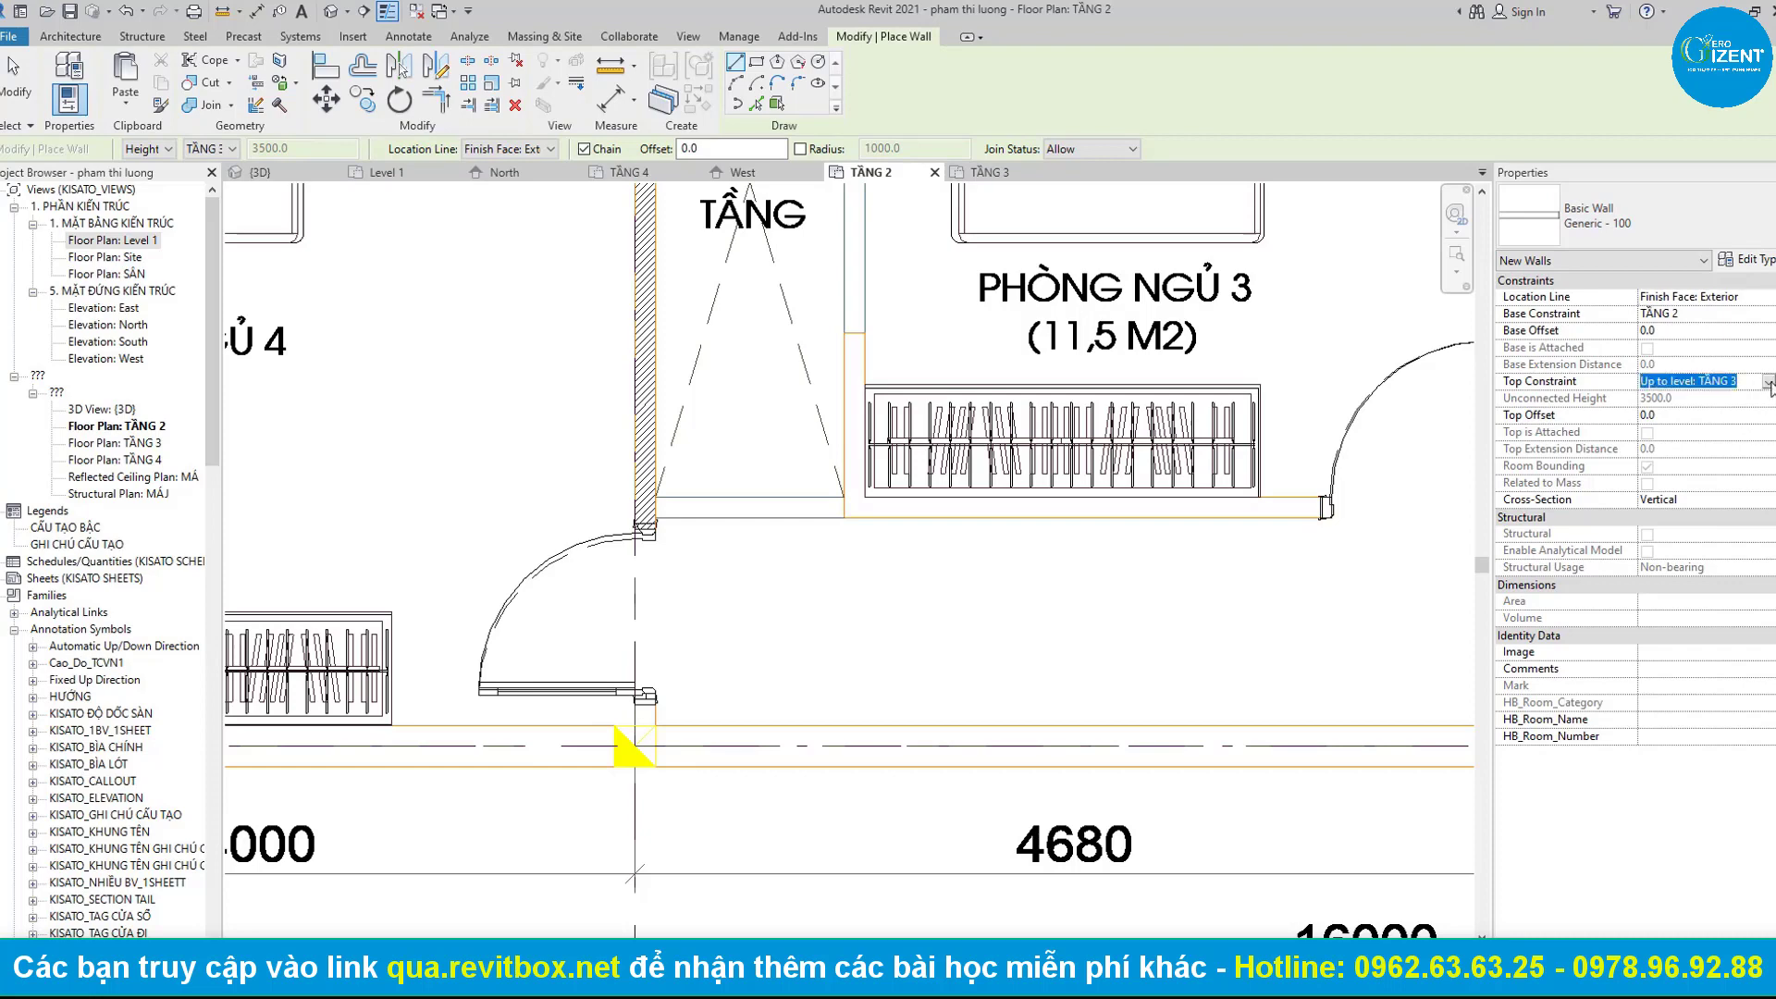
click(1769, 384)
click(1702, 442)
text(1000)
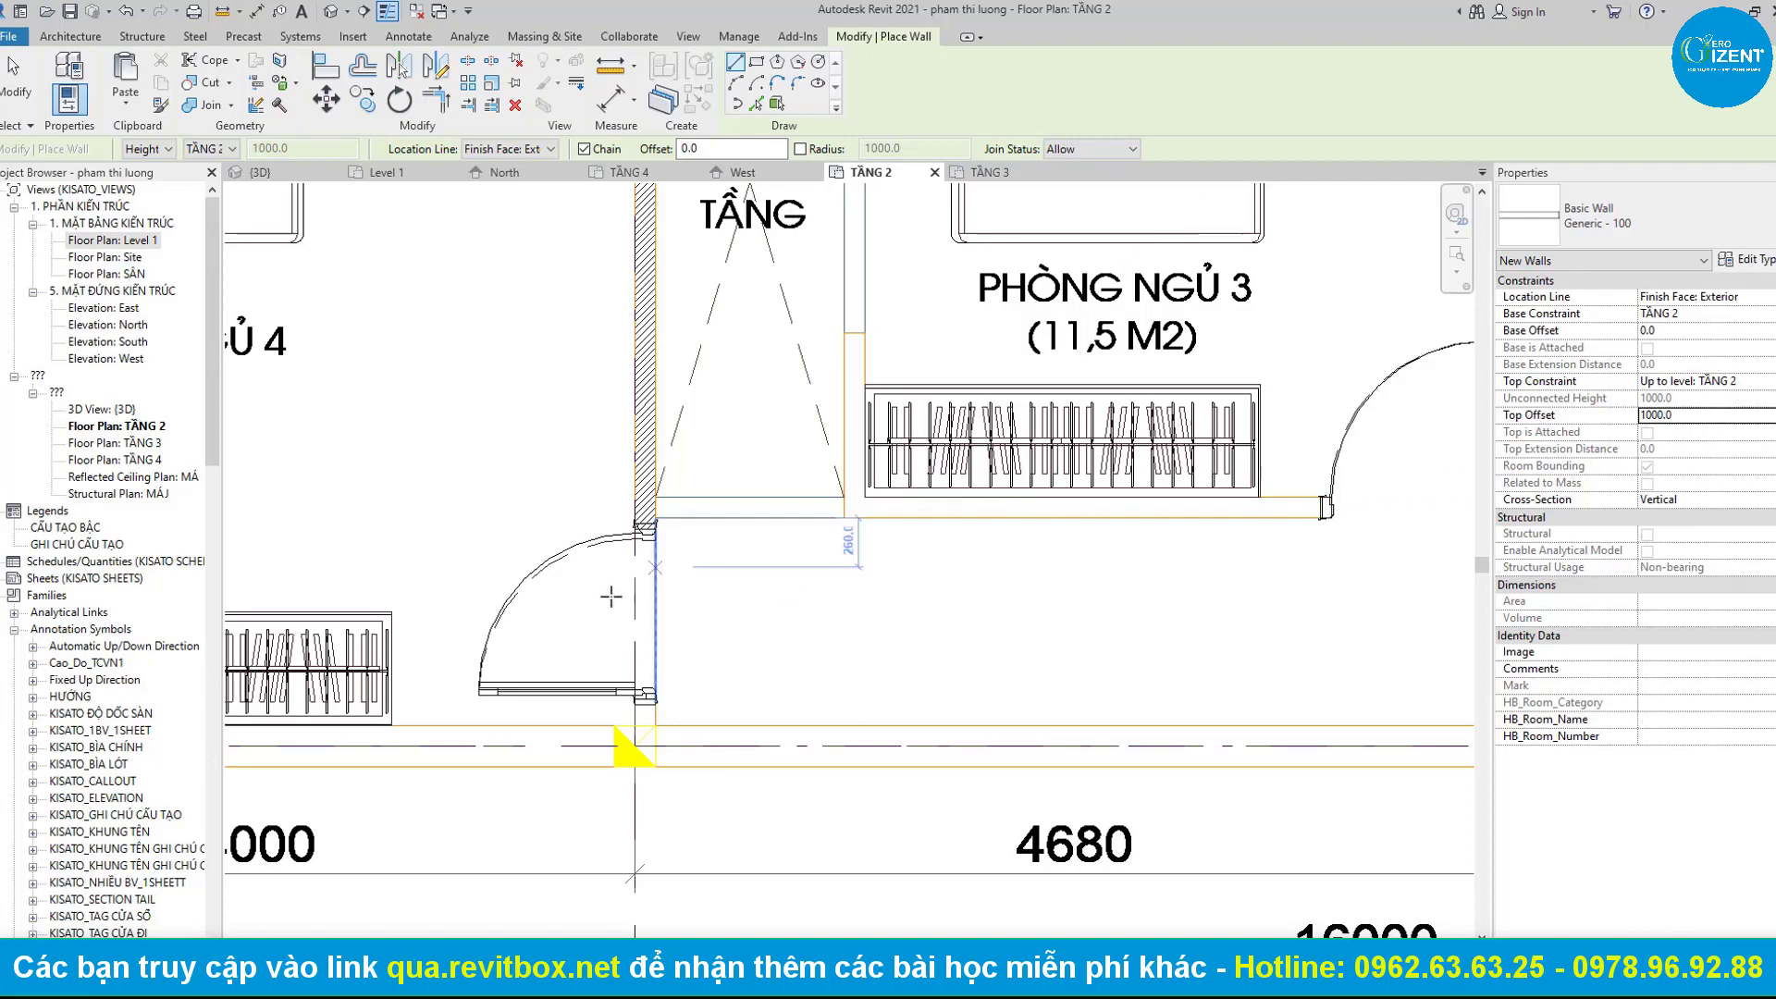
scroll(611, 596, up, 2)
click(627, 501)
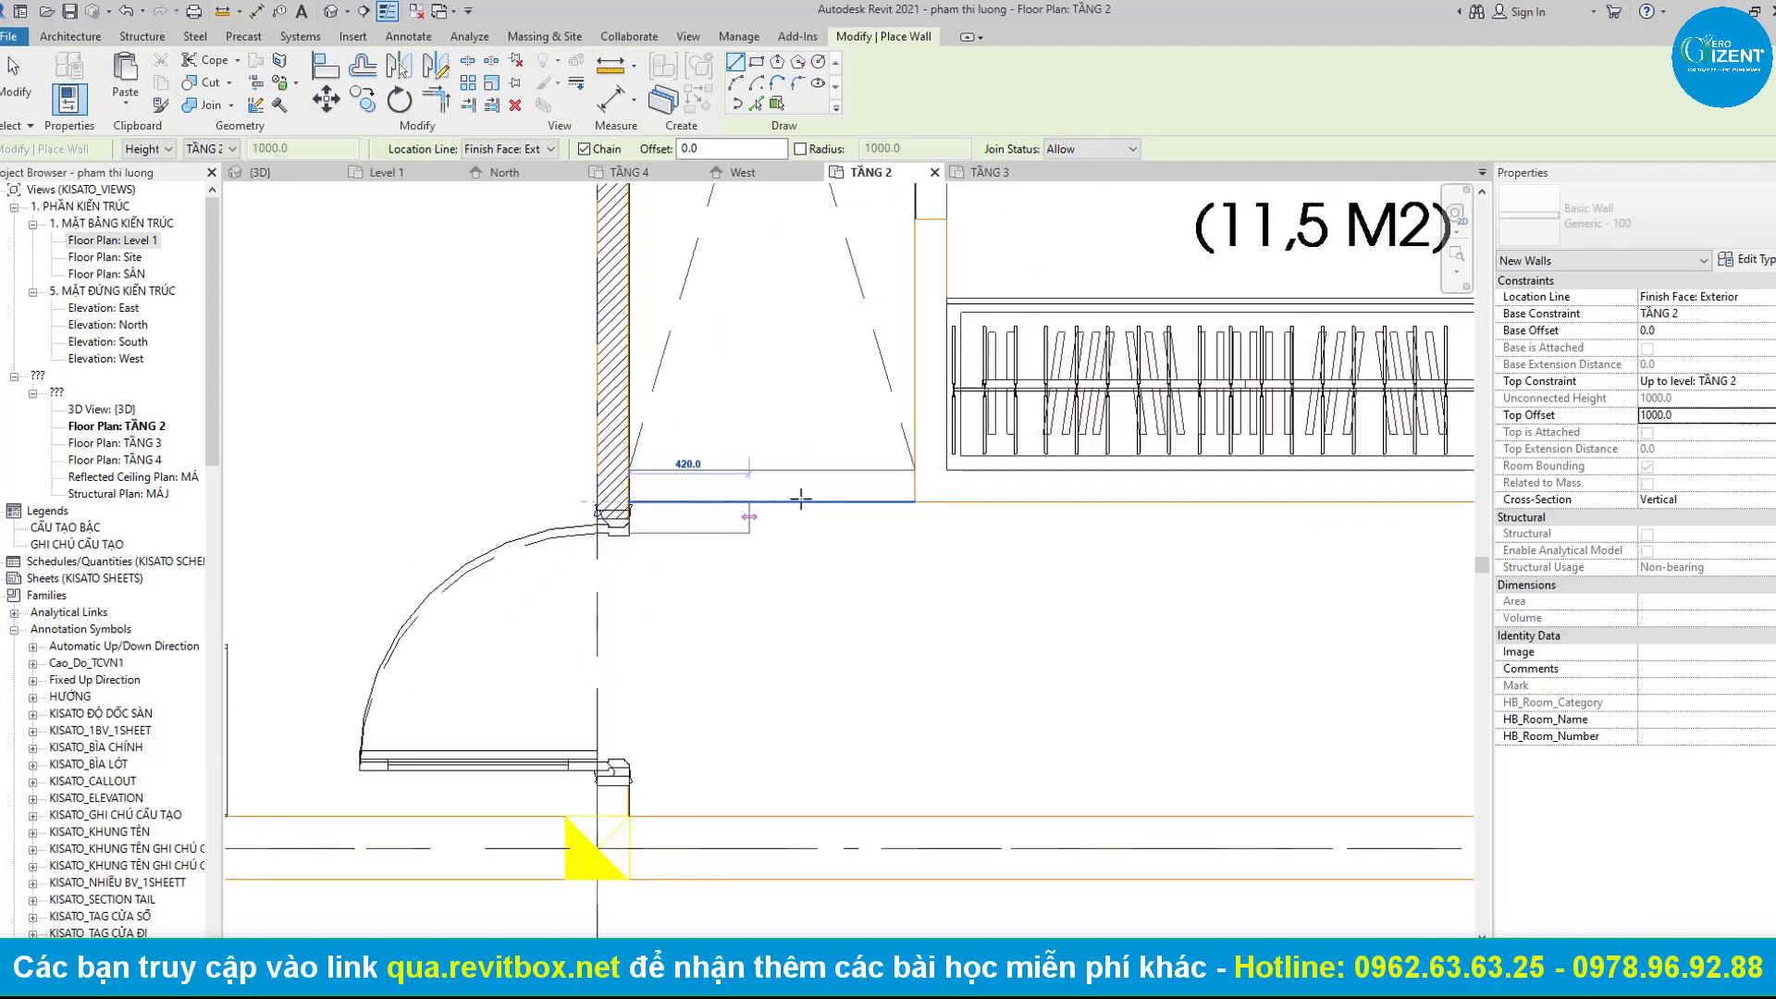
click(916, 502)
scroll(833, 518, down, 2)
key(Escape)
key(Escape)
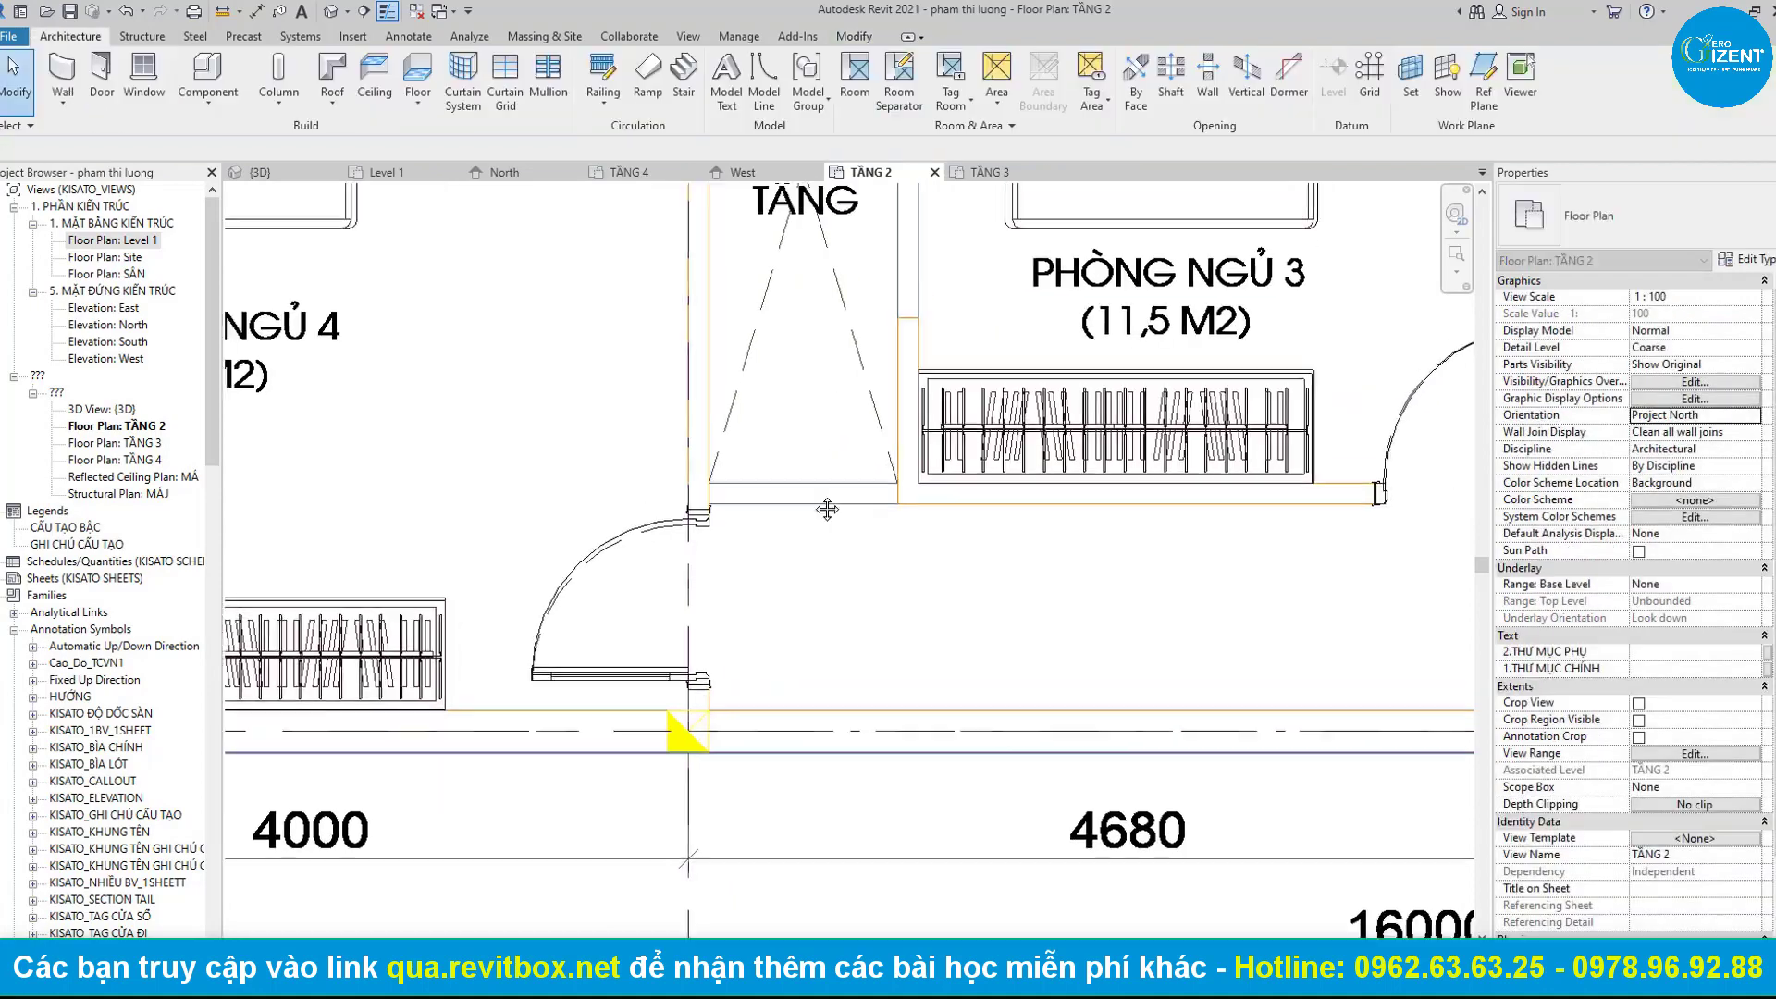
Start a shaft opening sketch.
scroll(807, 458, down, 1)
scroll(807, 459, down, 1)
scroll(1231, 220, down, 1)
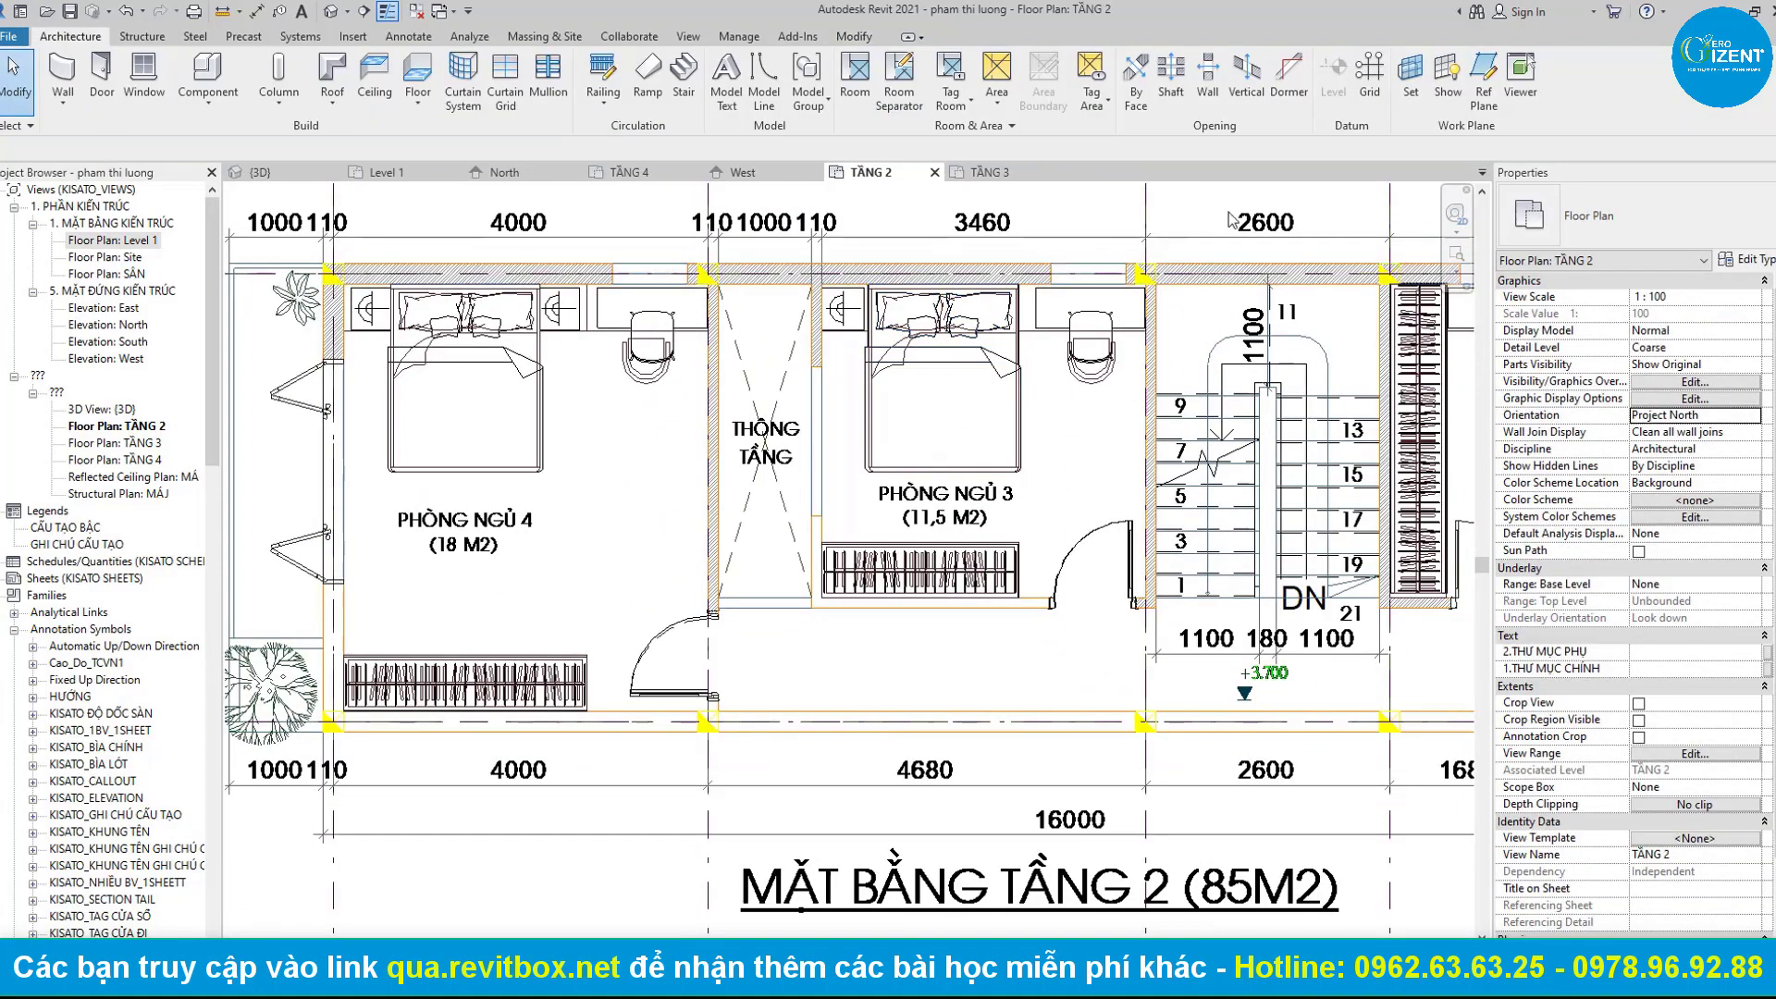
click(1171, 74)
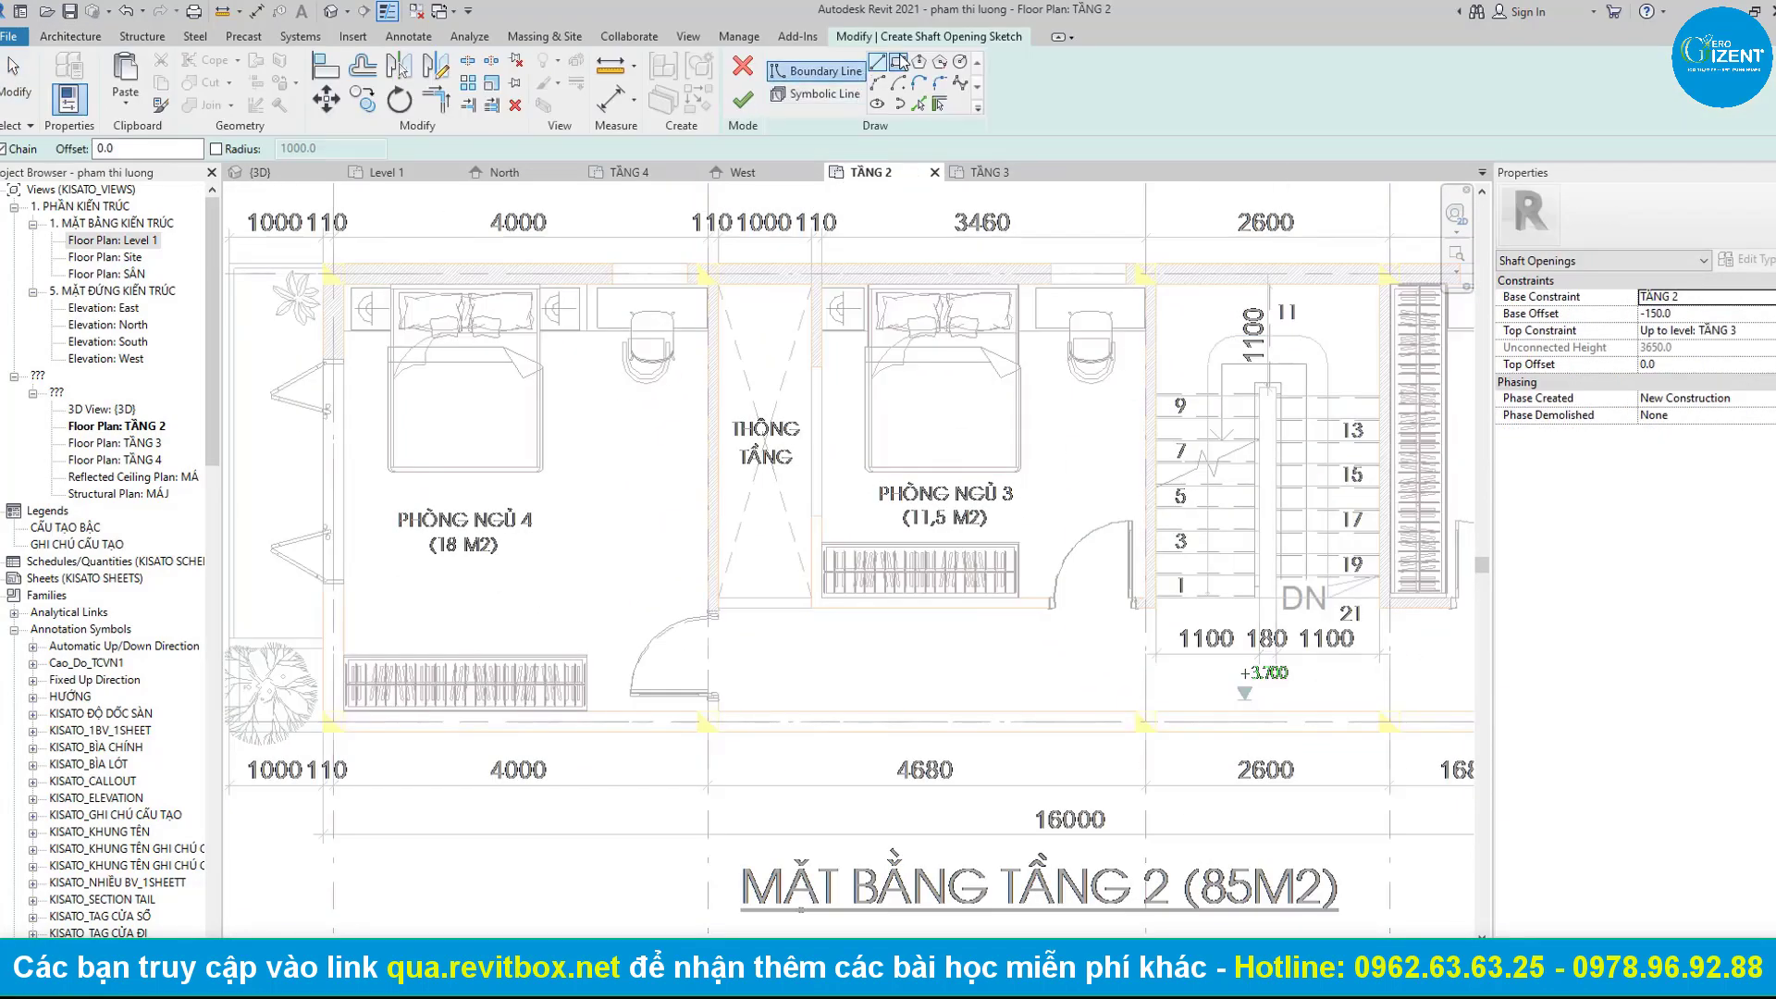
Sketch a rectangular shaft boundary around the THÔNG TẦNG void and finish it.
click(899, 63)
scroll(769, 236, up, 2)
click(700, 299)
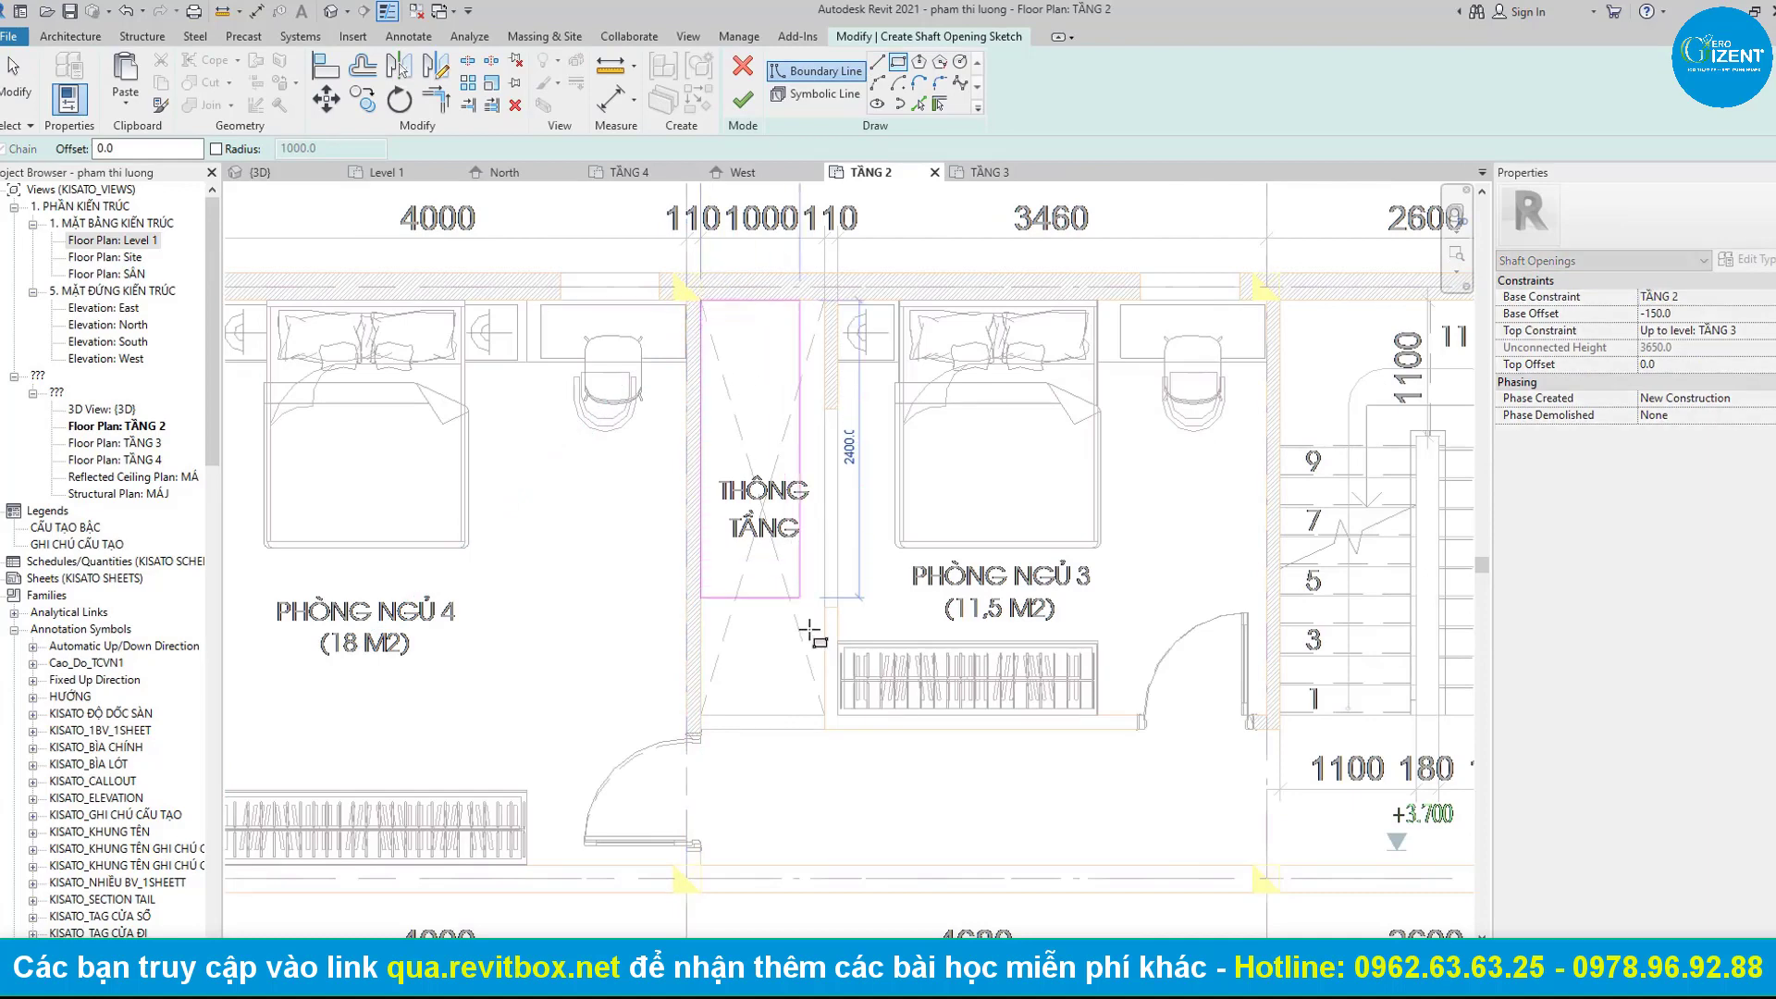
click(824, 714)
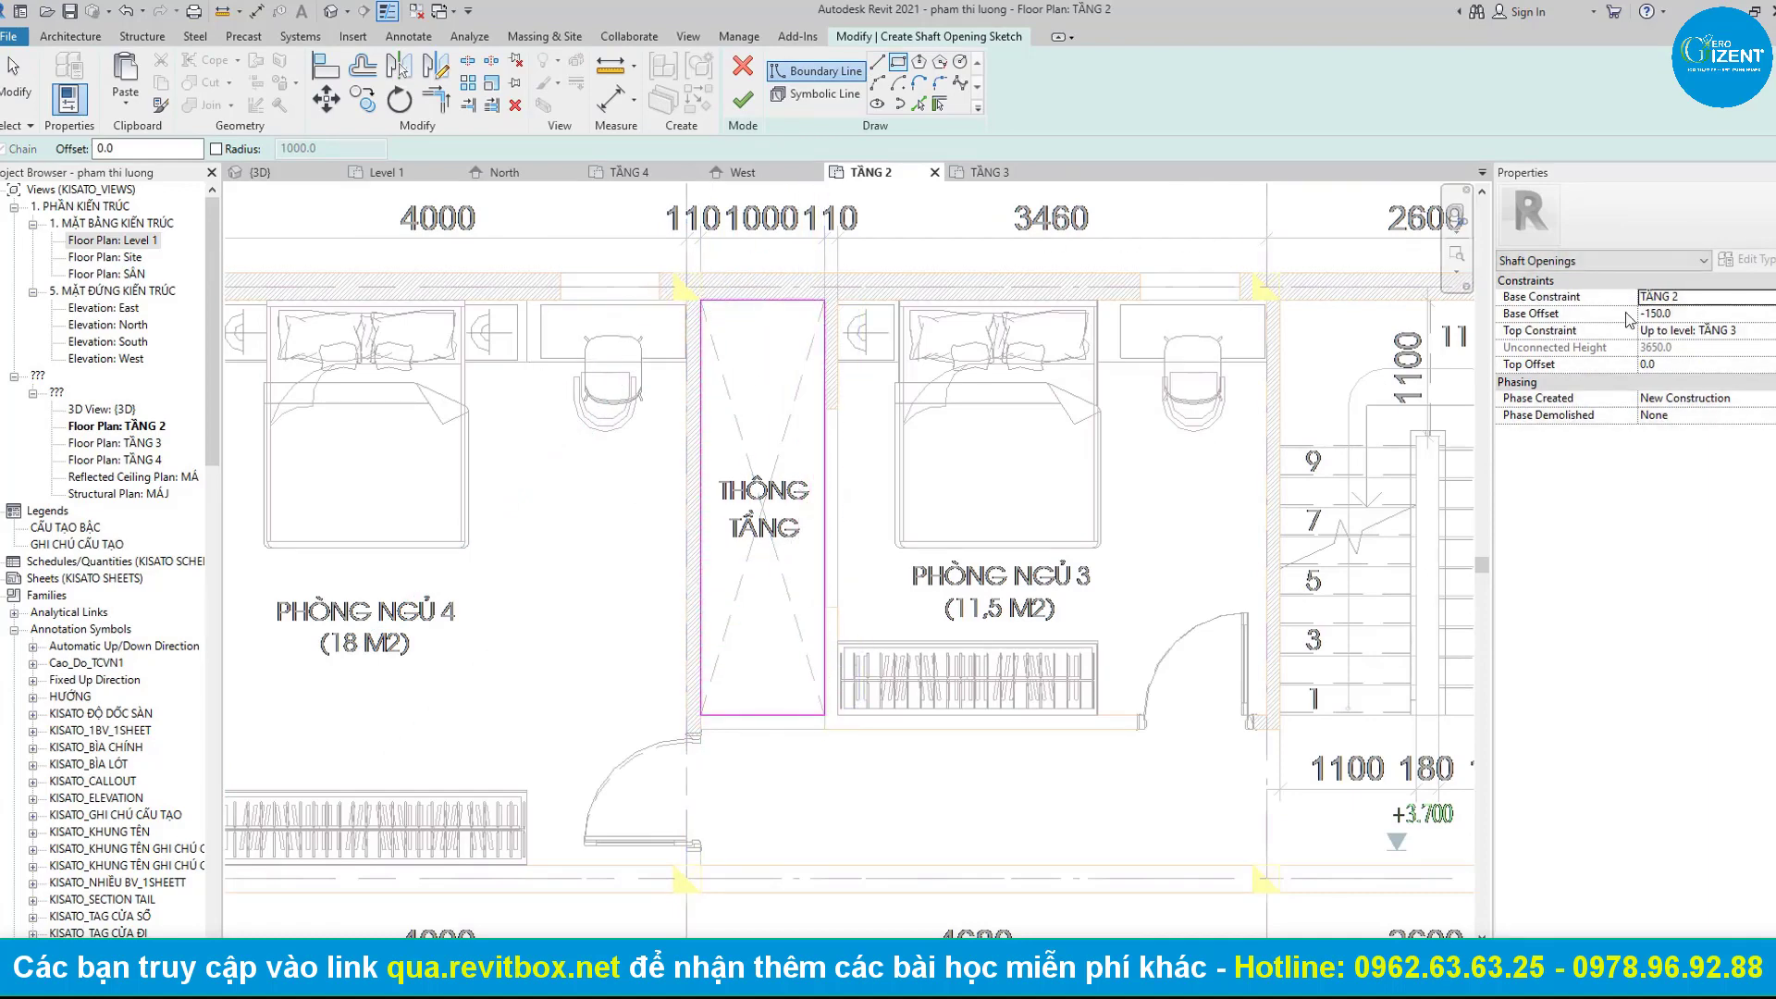
click(742, 99)
scroll(849, 560, down, 3)
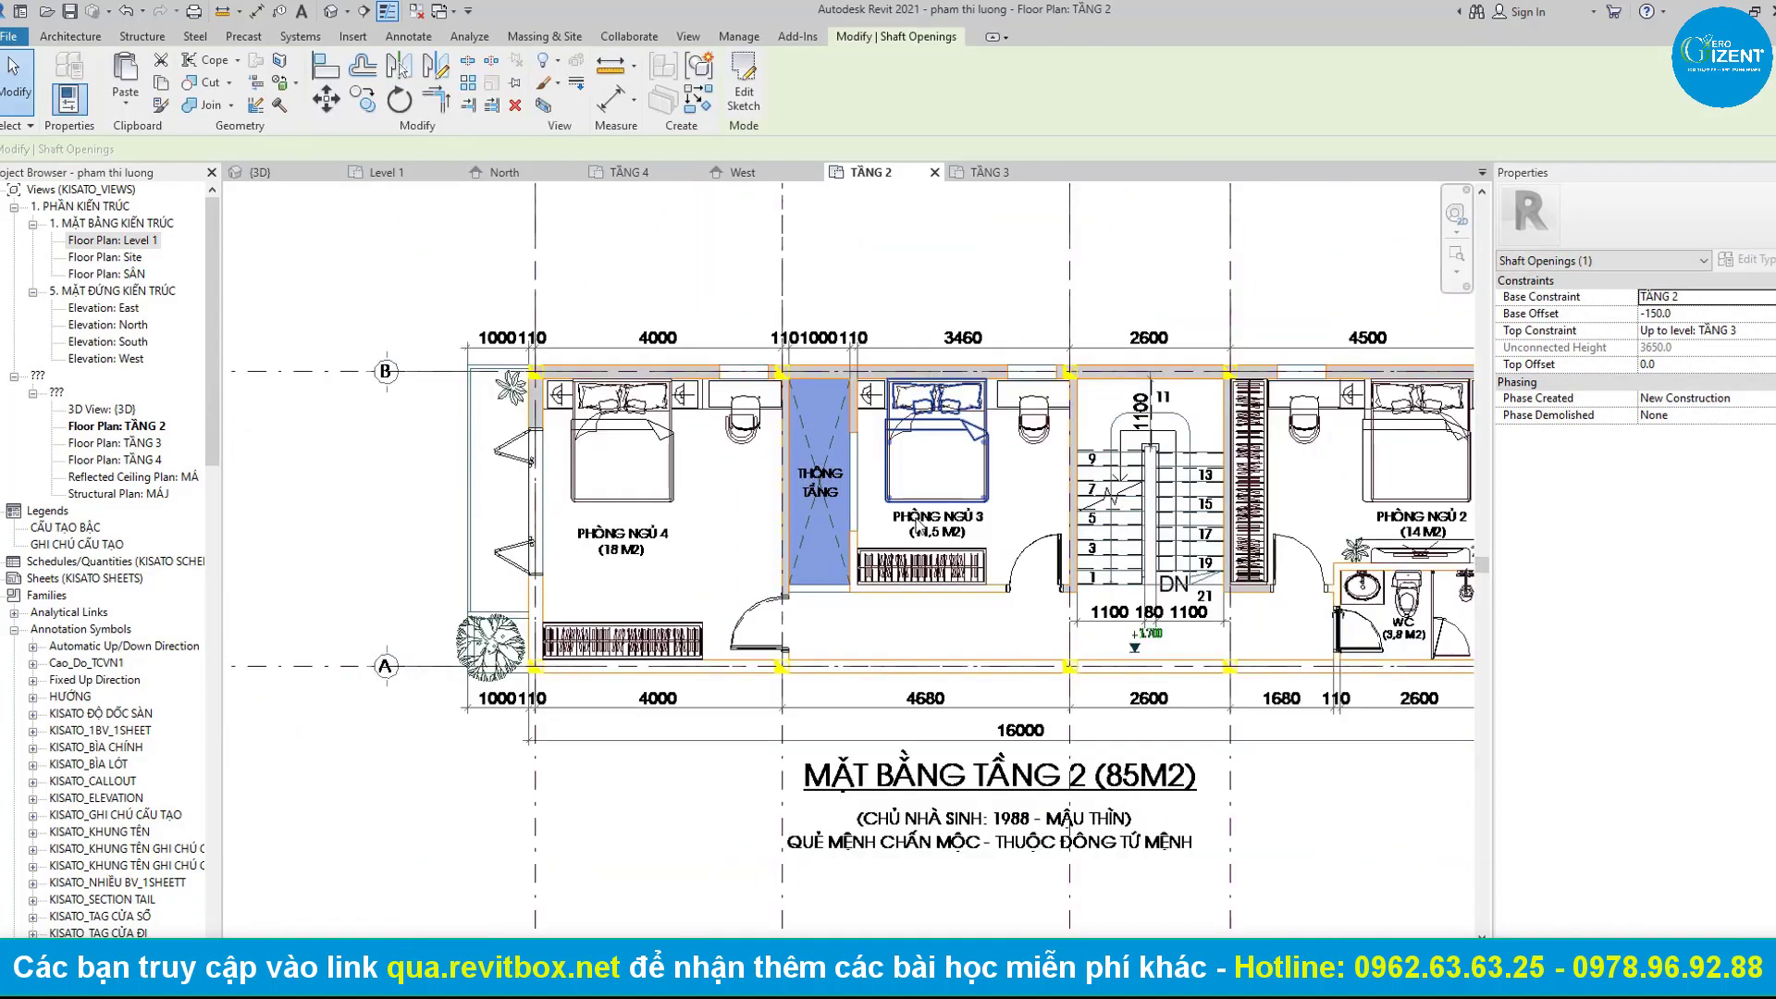
key(Escape)
Check the shaft in a Shaded 3D view from a low angle, then return to TẦNG 2.
click(334, 13)
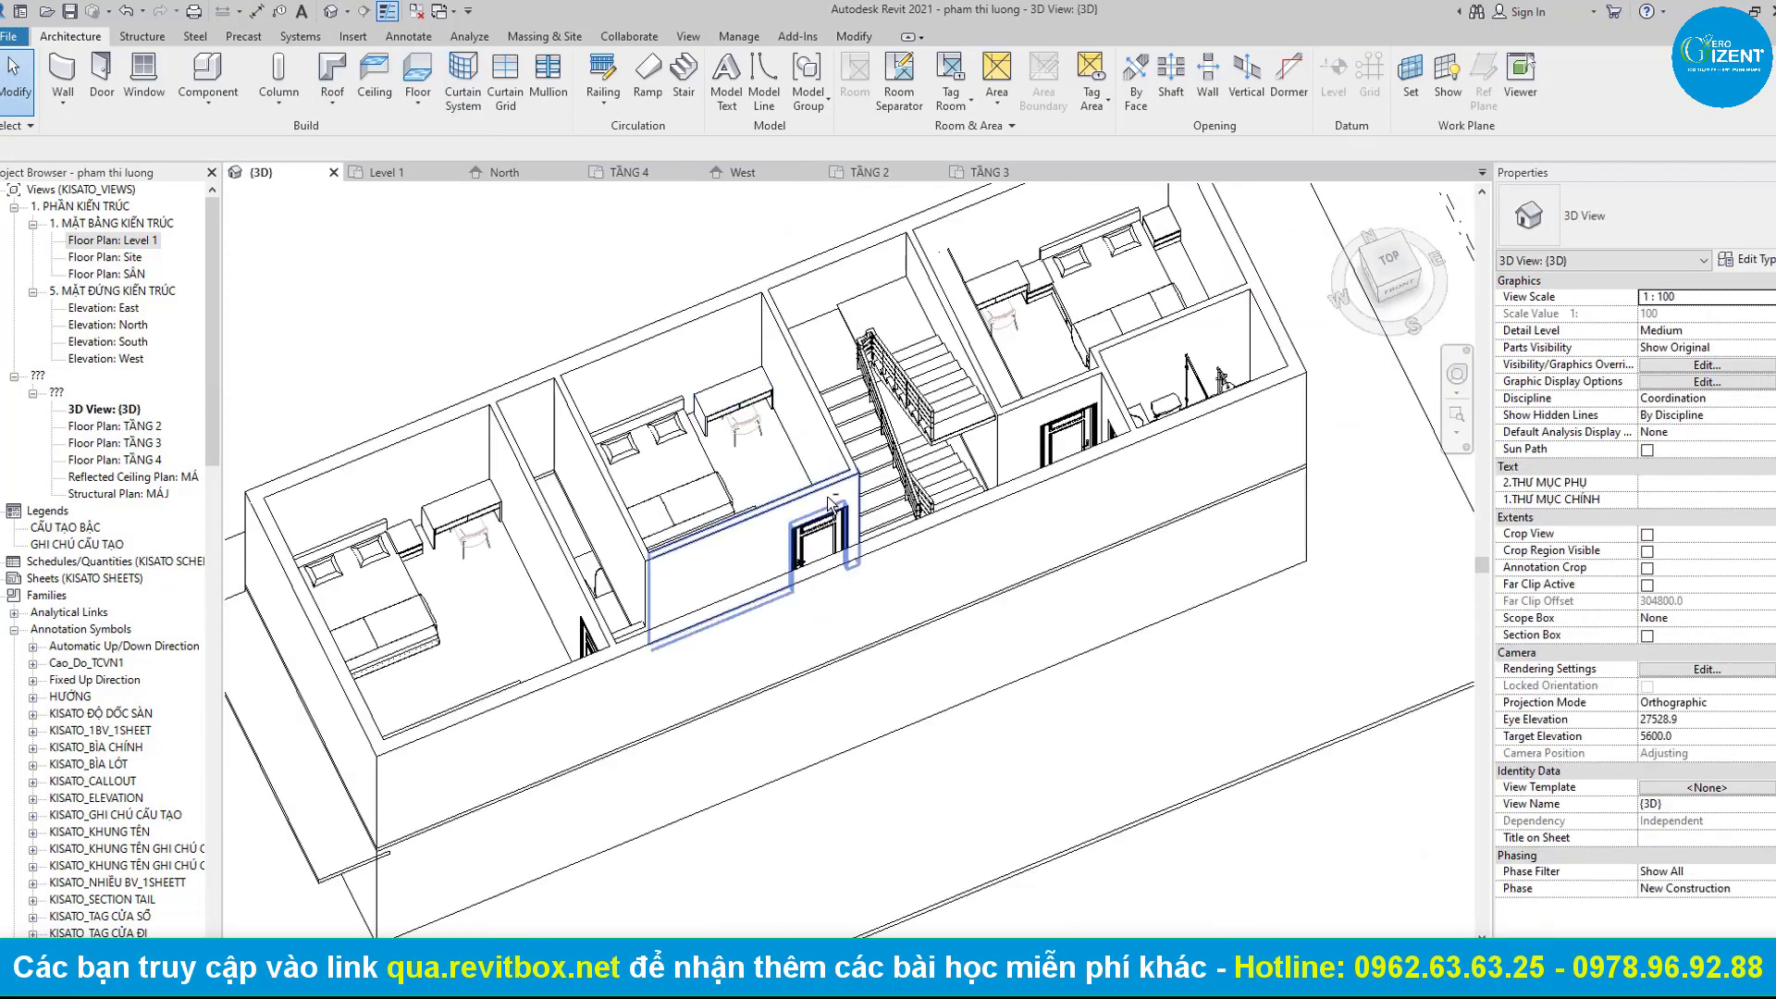
scroll(323, 740, up, 3)
click(328, 948)
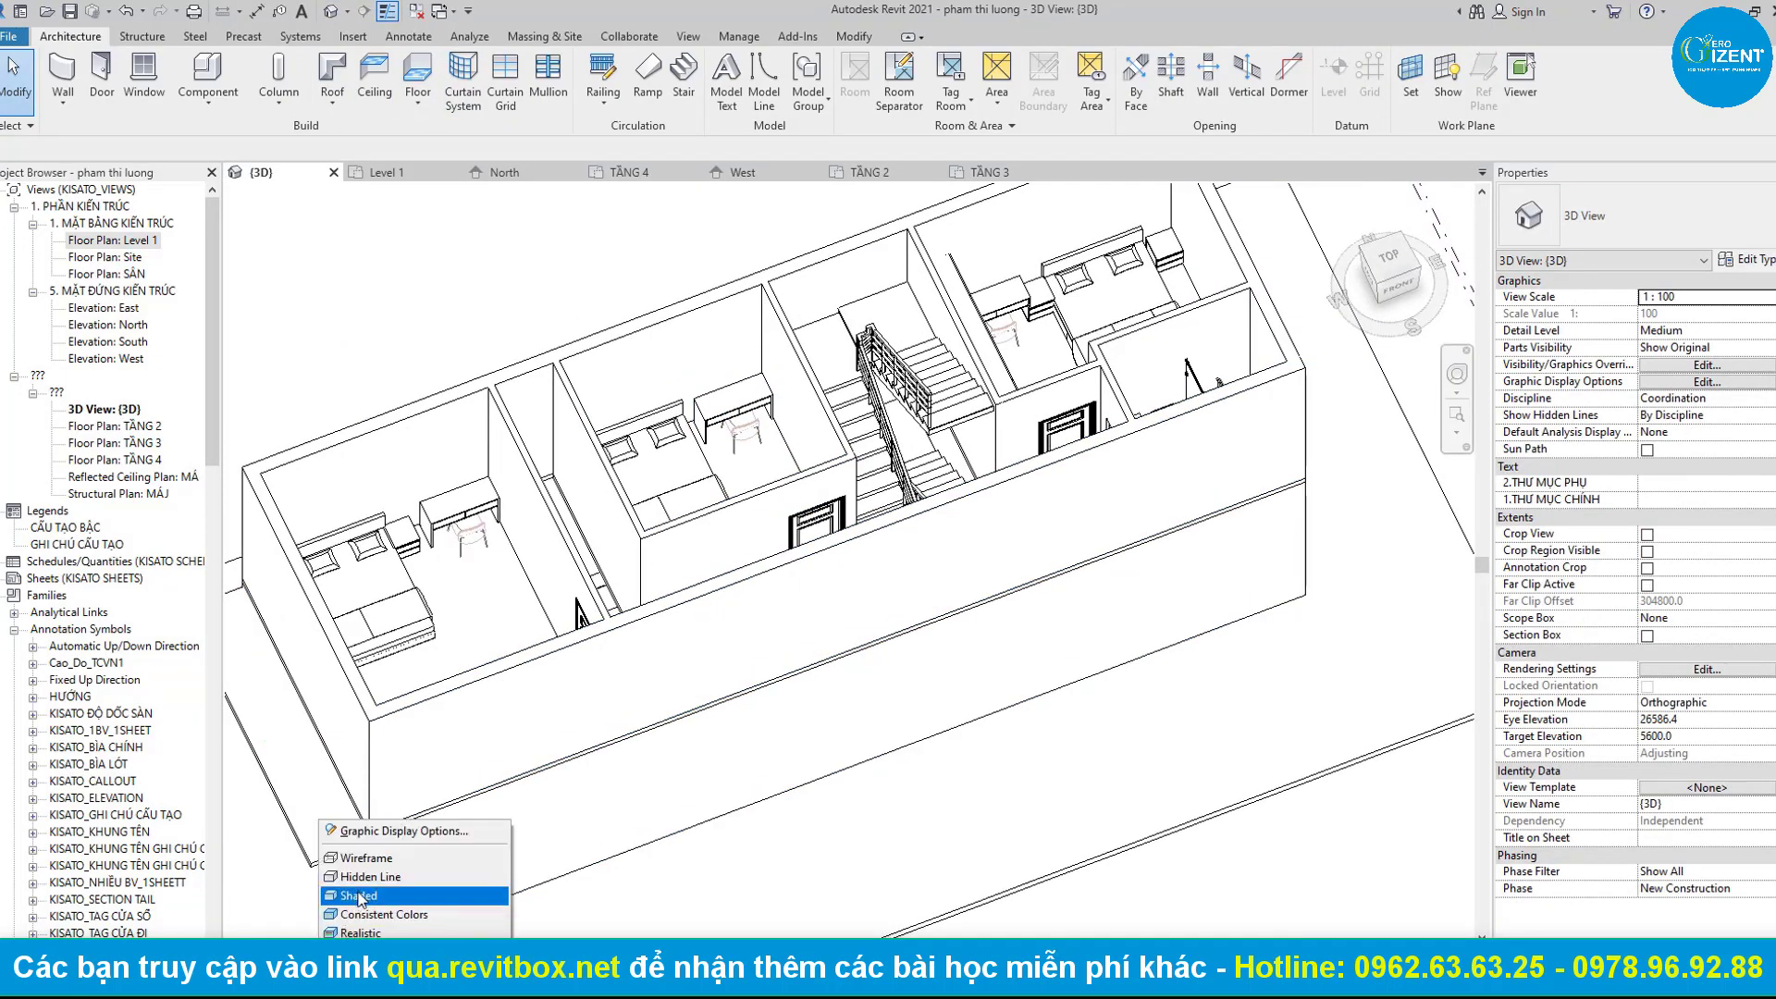
click(361, 896)
mouse_move(986, 465)
shift+middle_down()
mouse_move(1031, 531)
mouse_move(839, 622)
mouse_move(929, 679)
shift+middle_up()
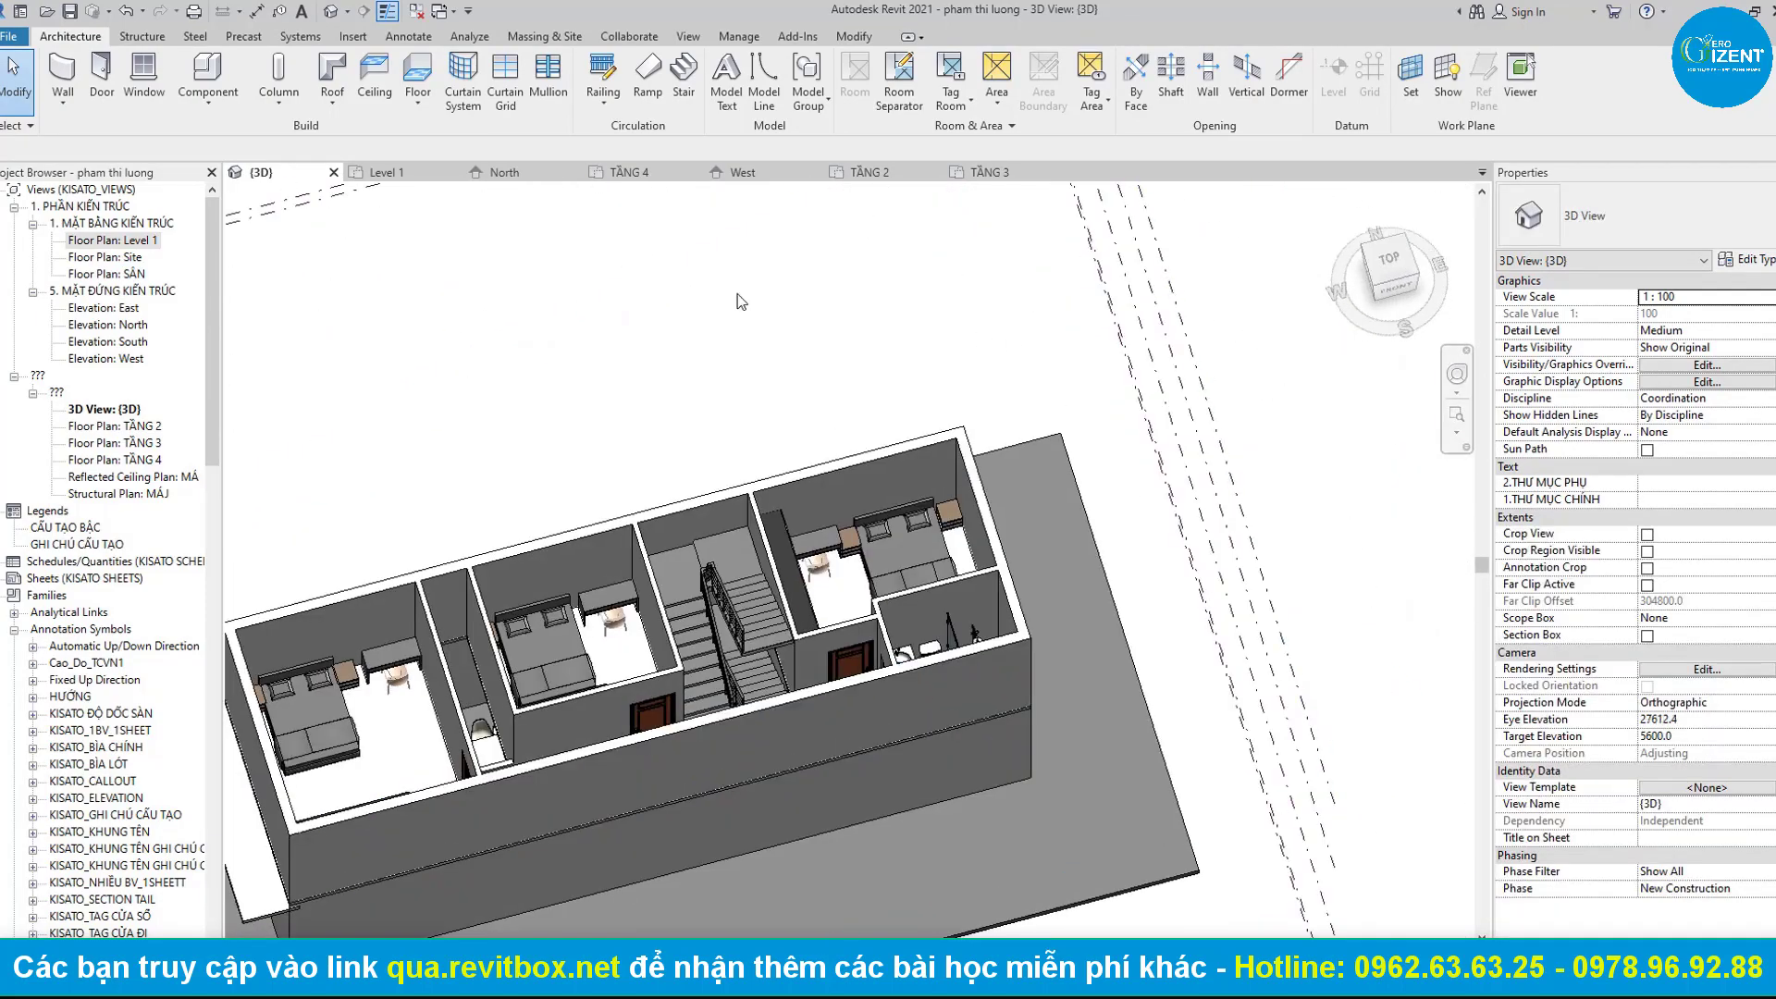
click(881, 173)
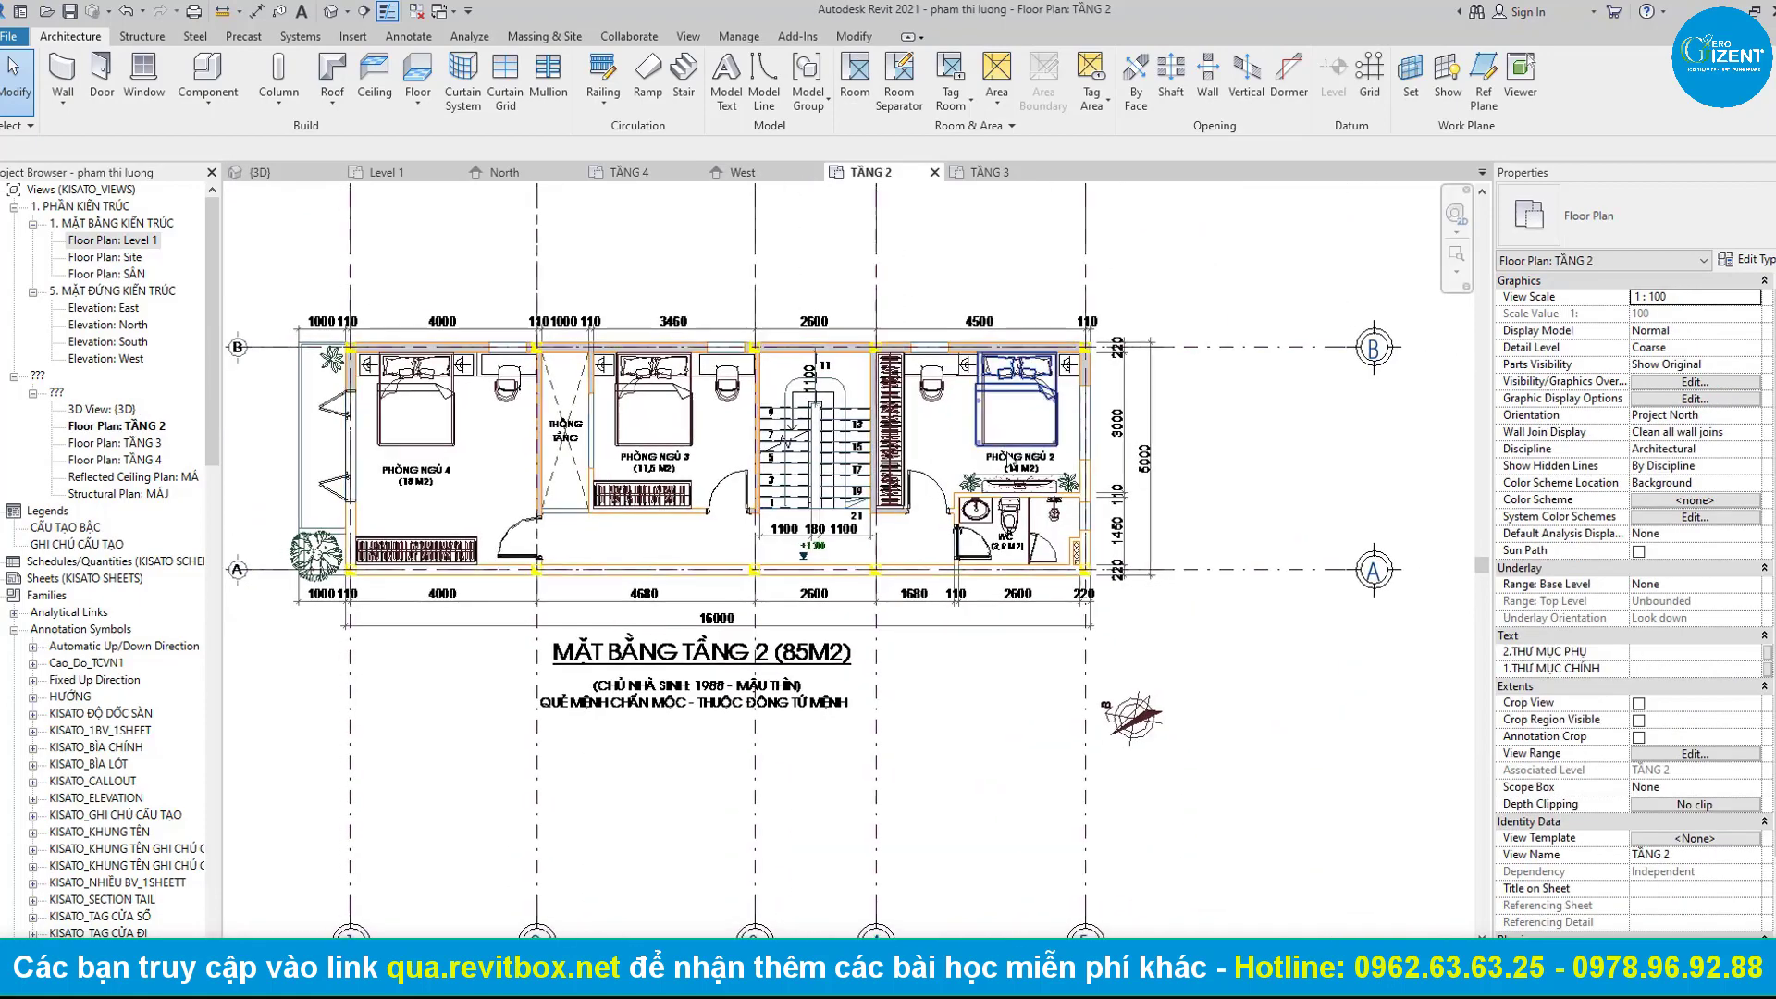
Paste both PHÒNG NGỦ 1 windows from Level 1 aligned onto TẦNG 2.
scroll(1107, 395, up, 3)
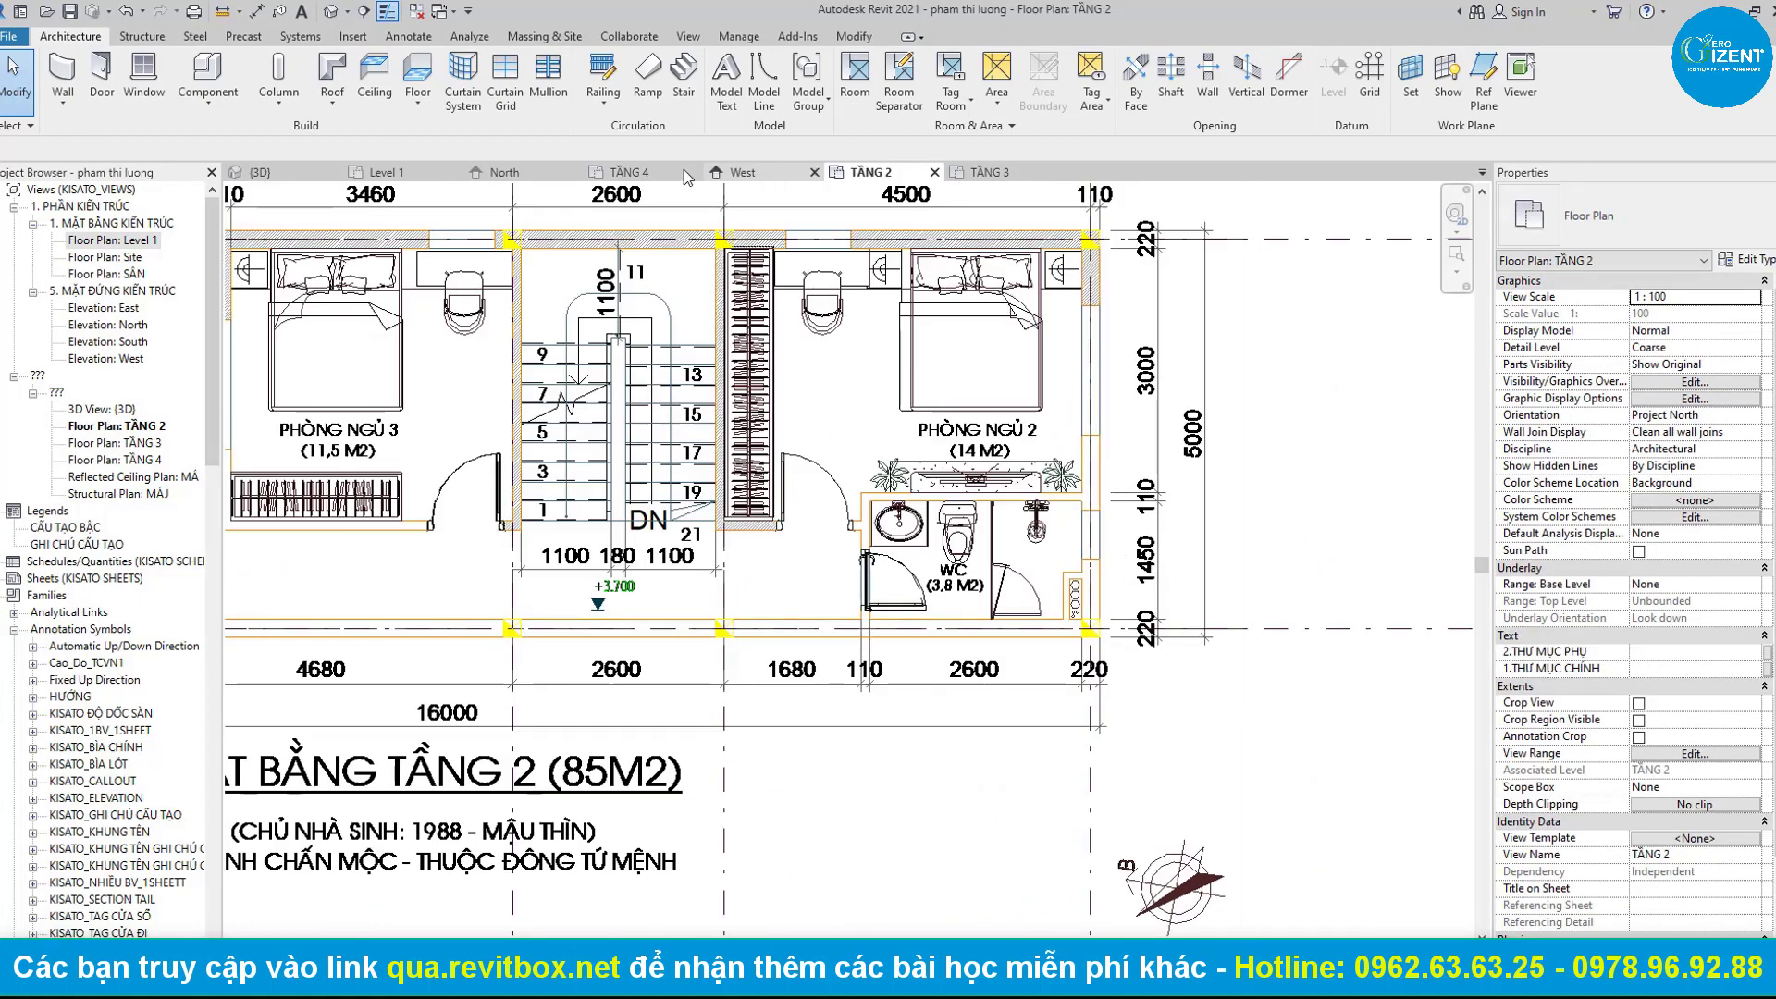
click(416, 173)
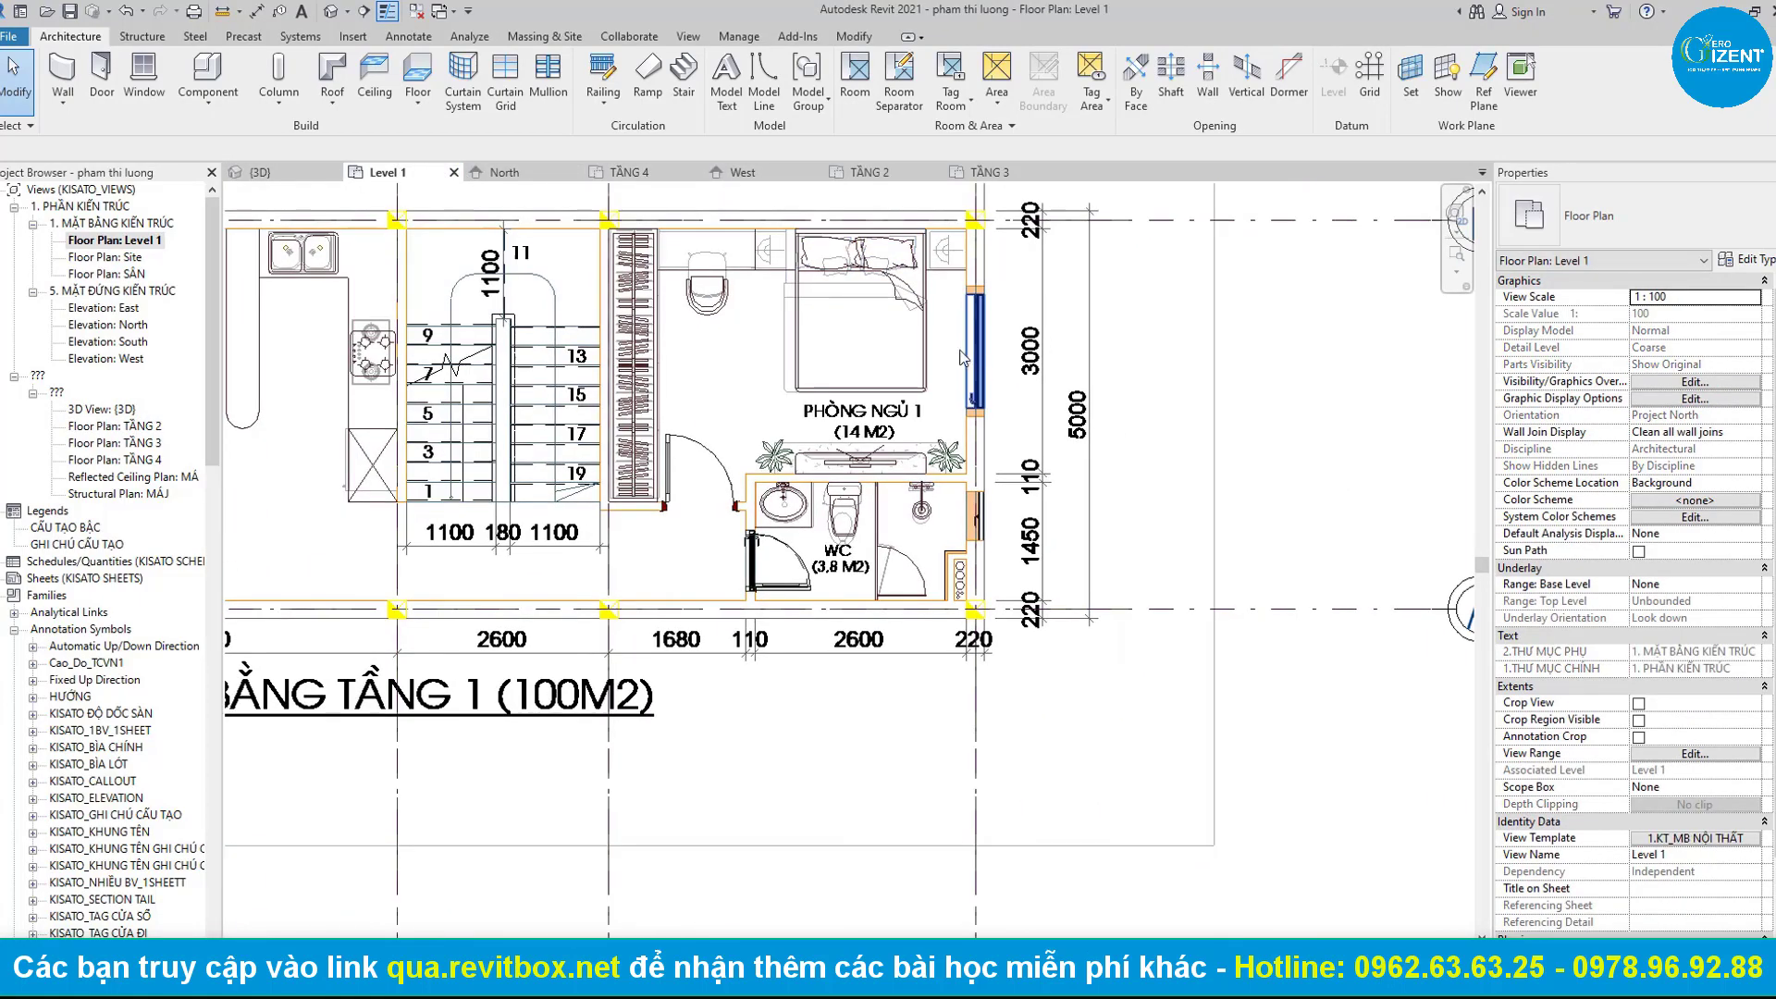
click(976, 370)
click(979, 534)
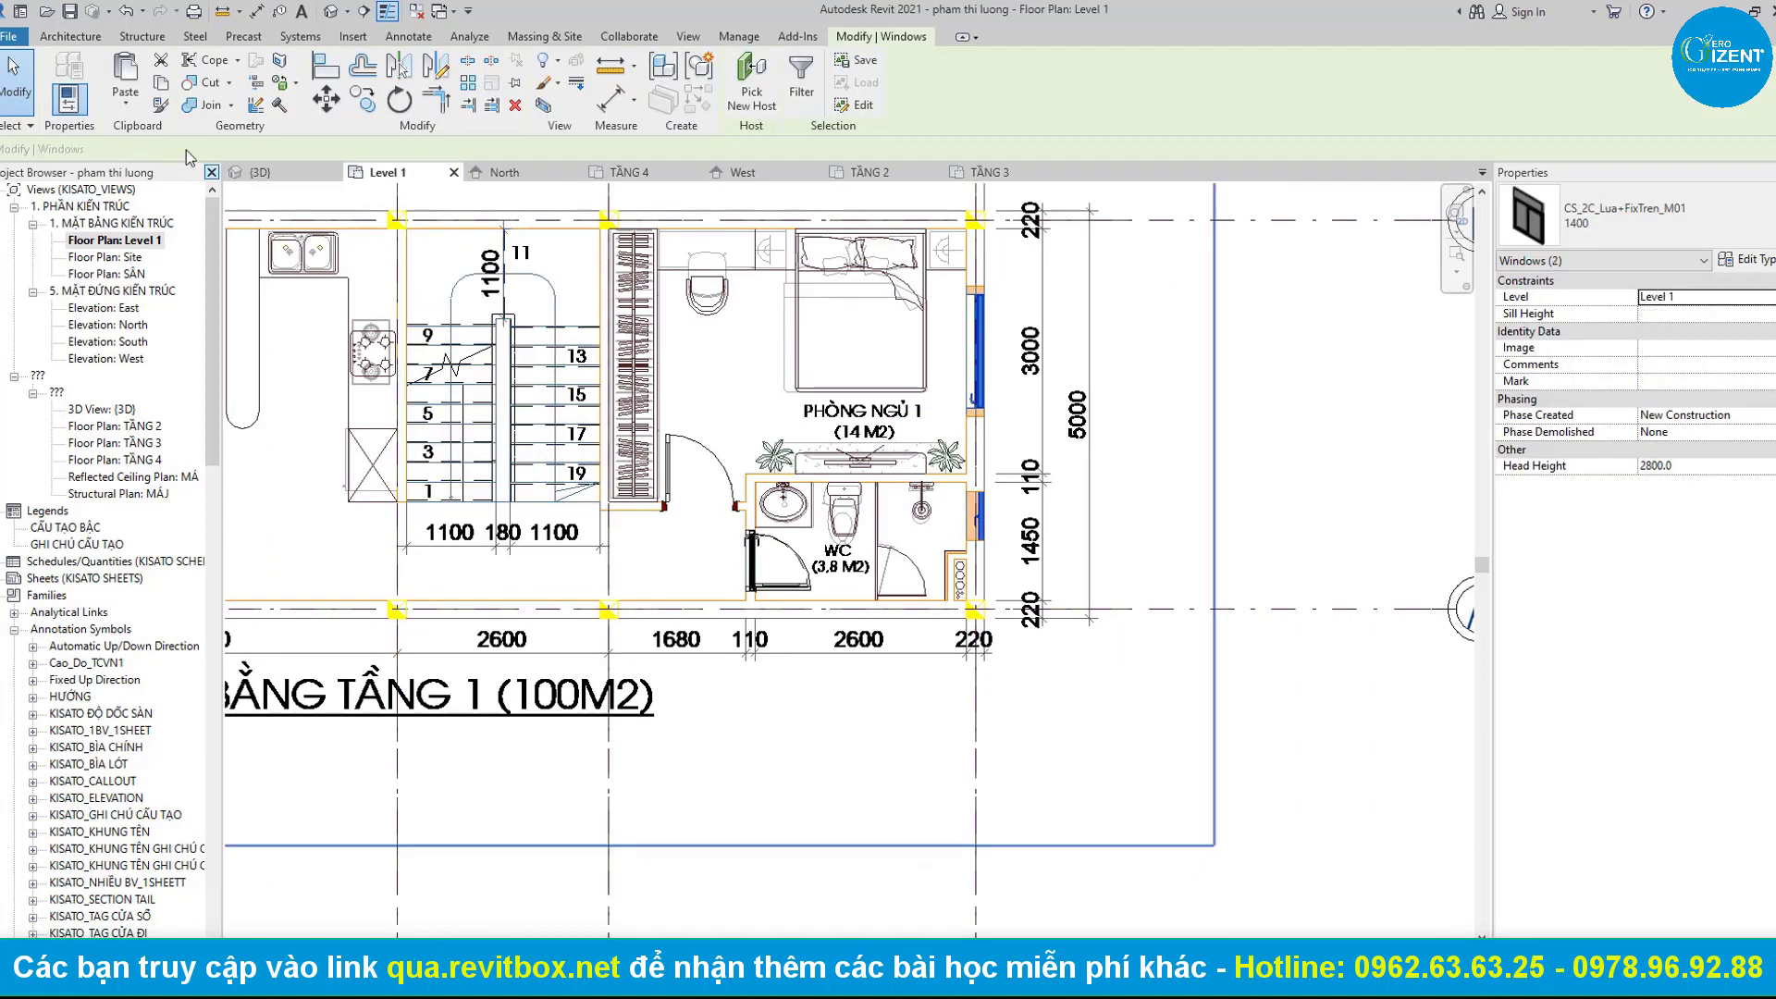
click(126, 104)
click(185, 177)
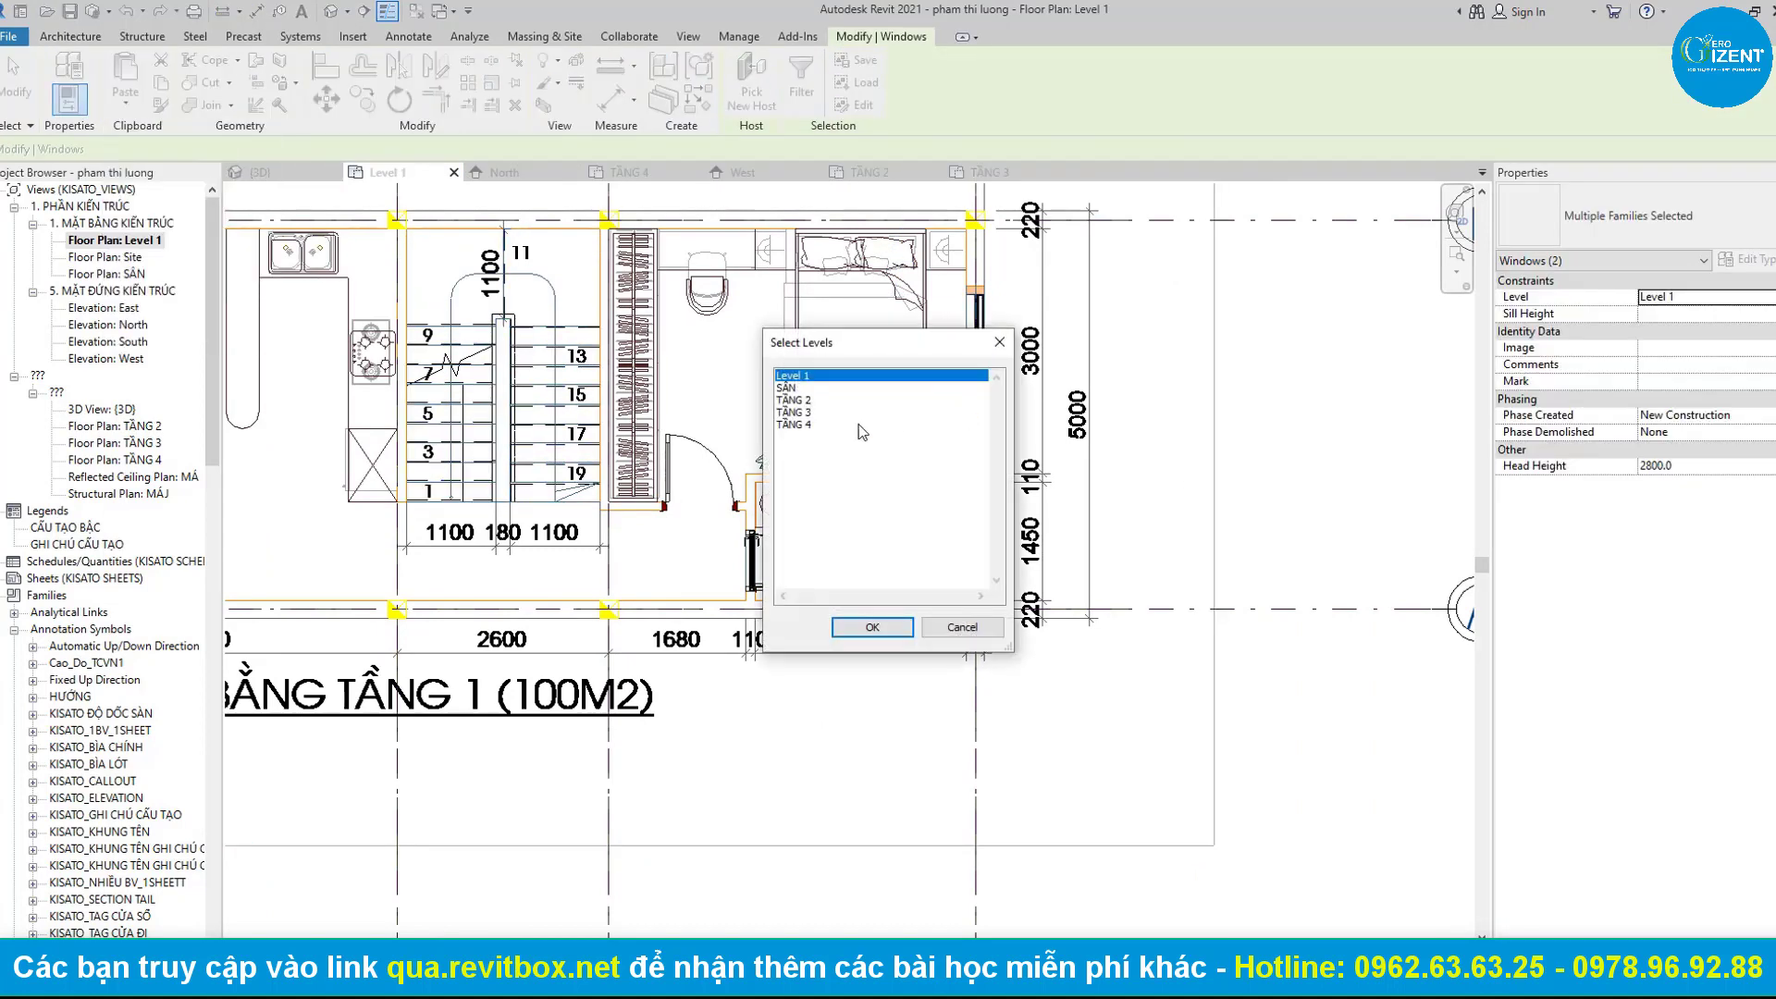
click(870, 629)
scroll(833, 508, down, 3)
scroll(823, 491, up, 3)
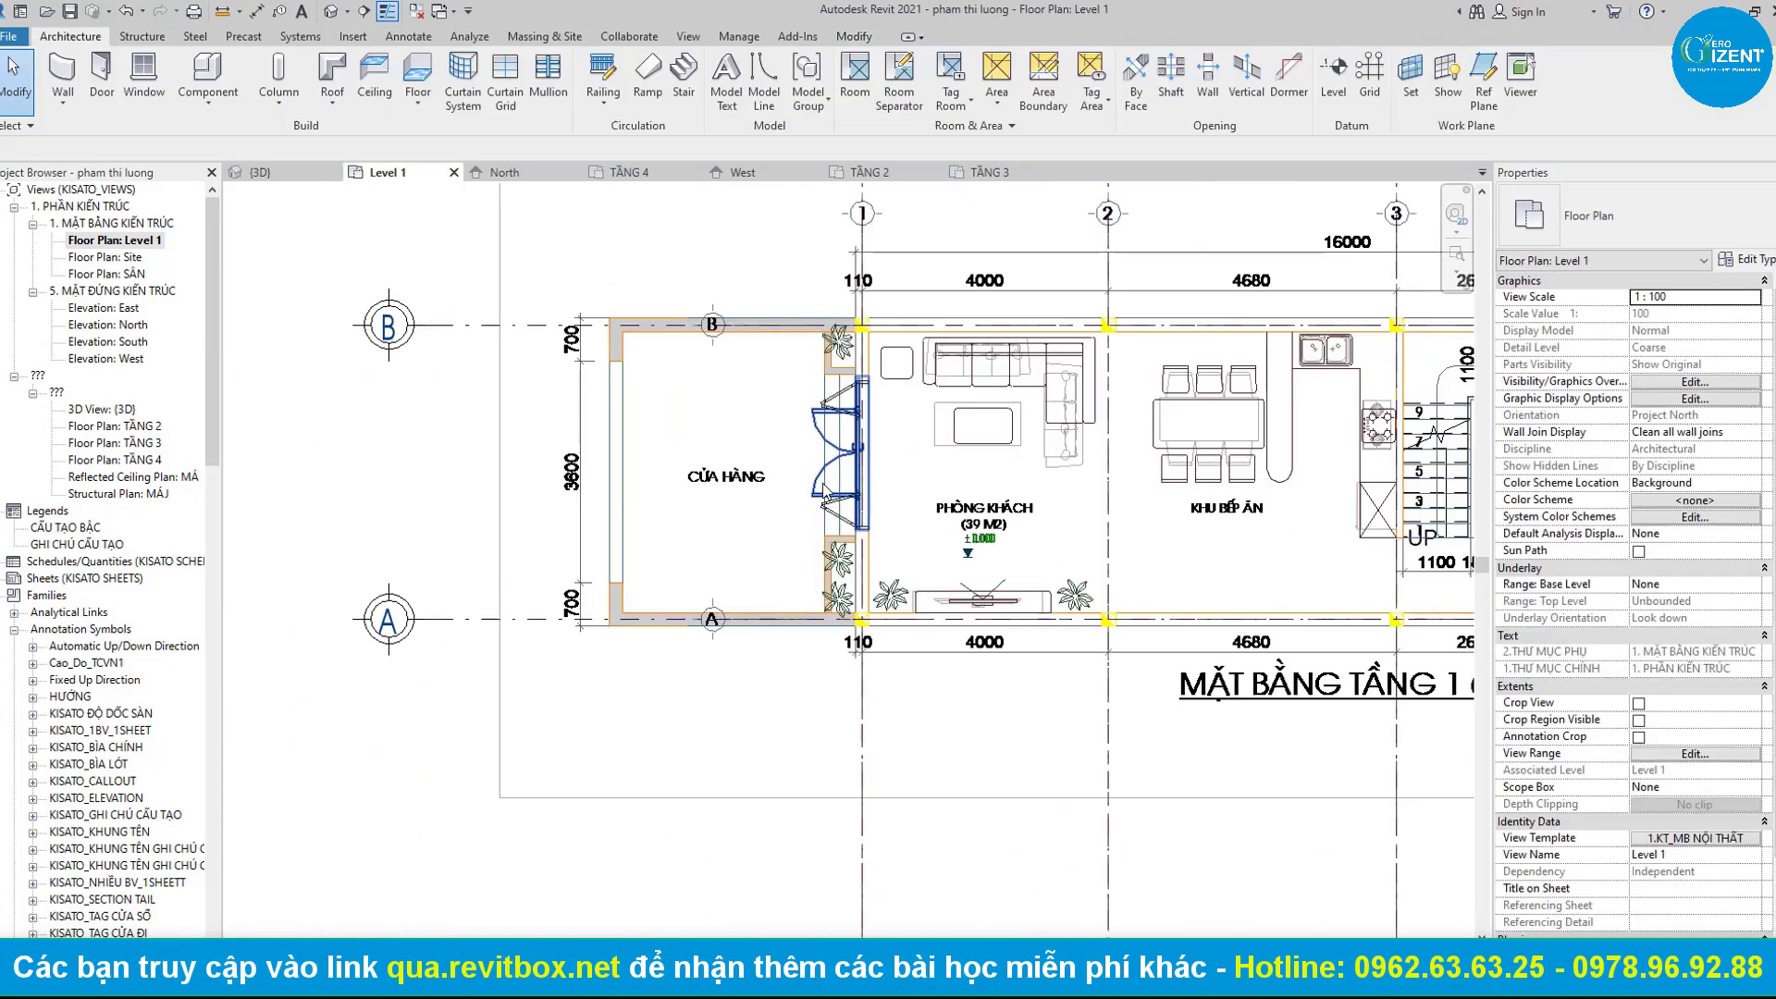
Zoom around the house-front render 7.jpg, then minimise Photos to return to the TẦNG 2 plan.
click(867, 172)
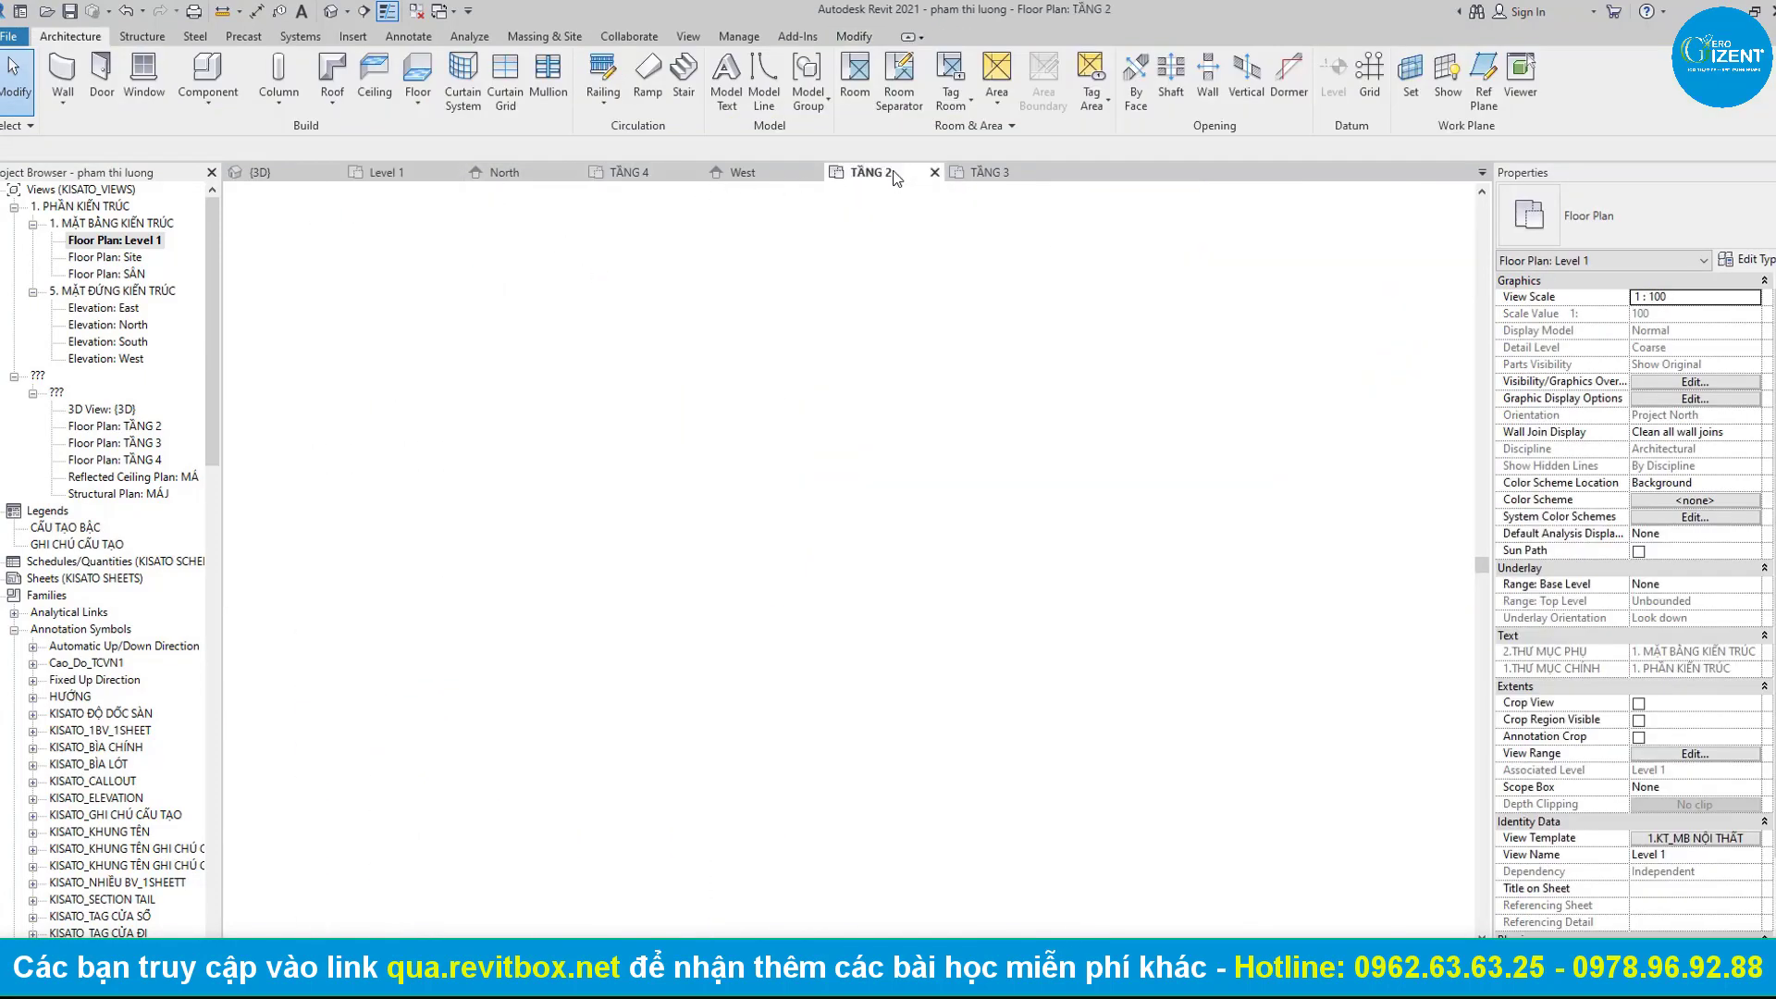
scroll(567, 436, down, 2)
scroll(568, 436, up, 2)
middle_drag(567, 437, 534, 431)
scroll(533, 431, up, 1)
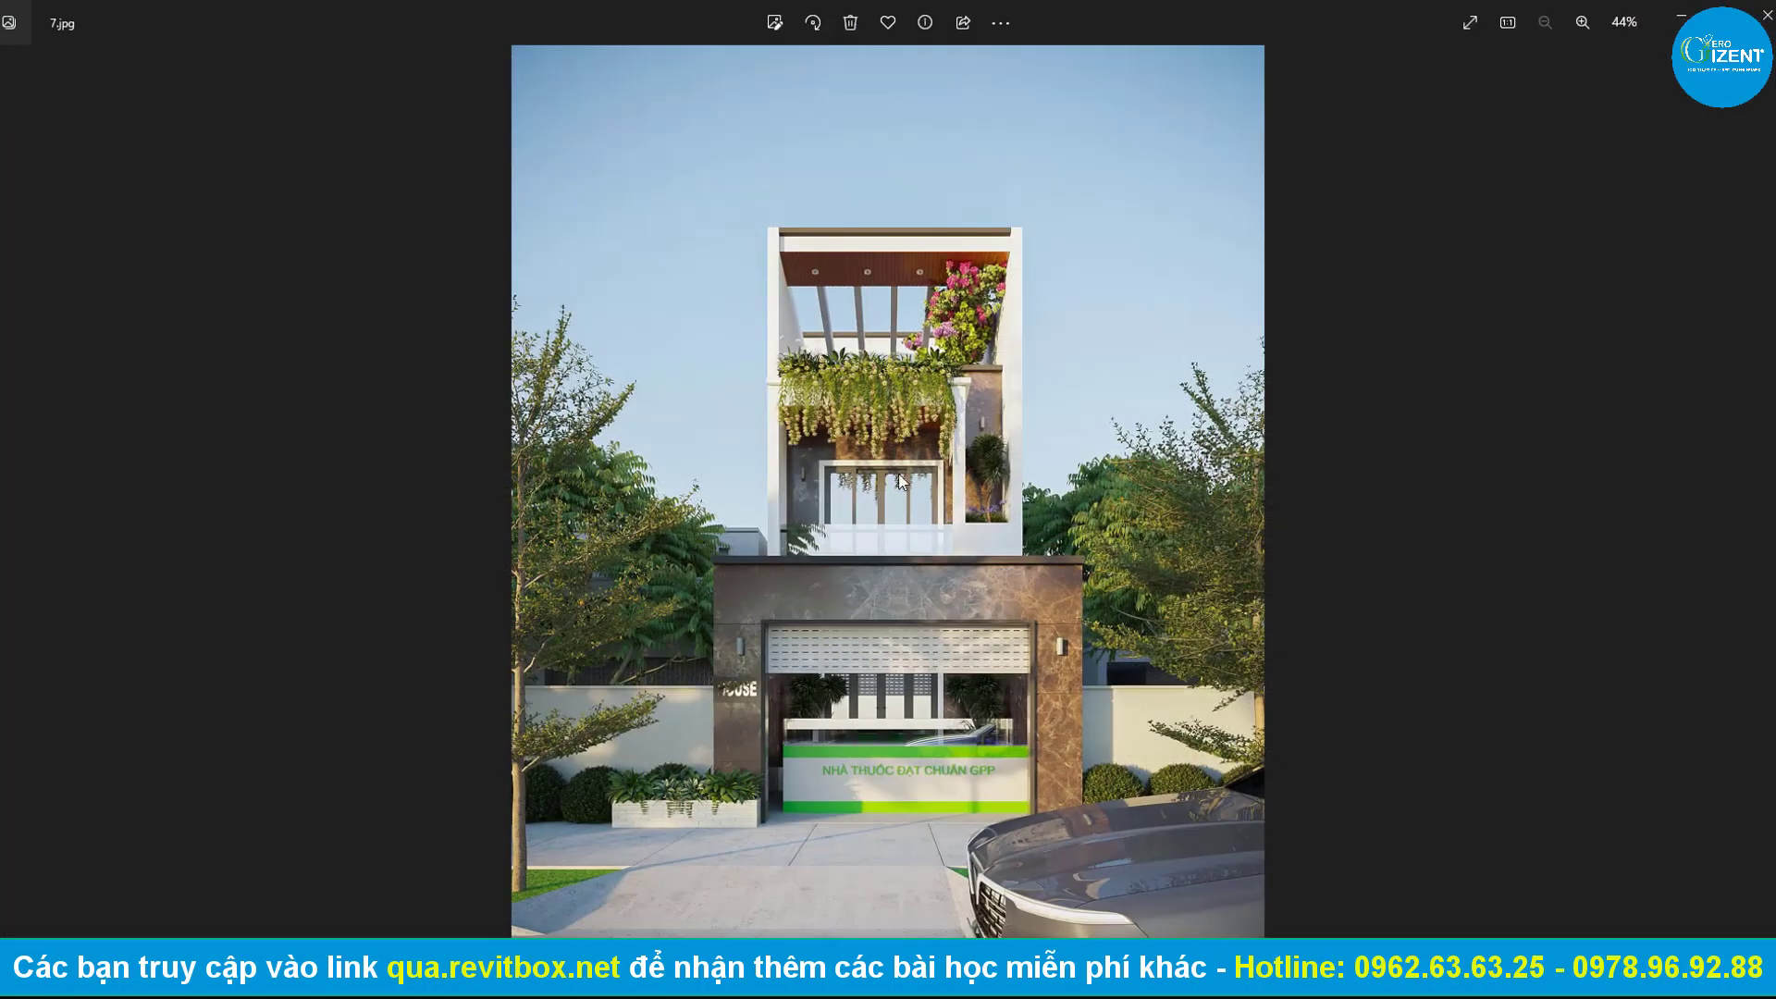
scroll(851, 496, up, 1)
scroll(851, 497, up, 2)
scroll(851, 496, up, 1)
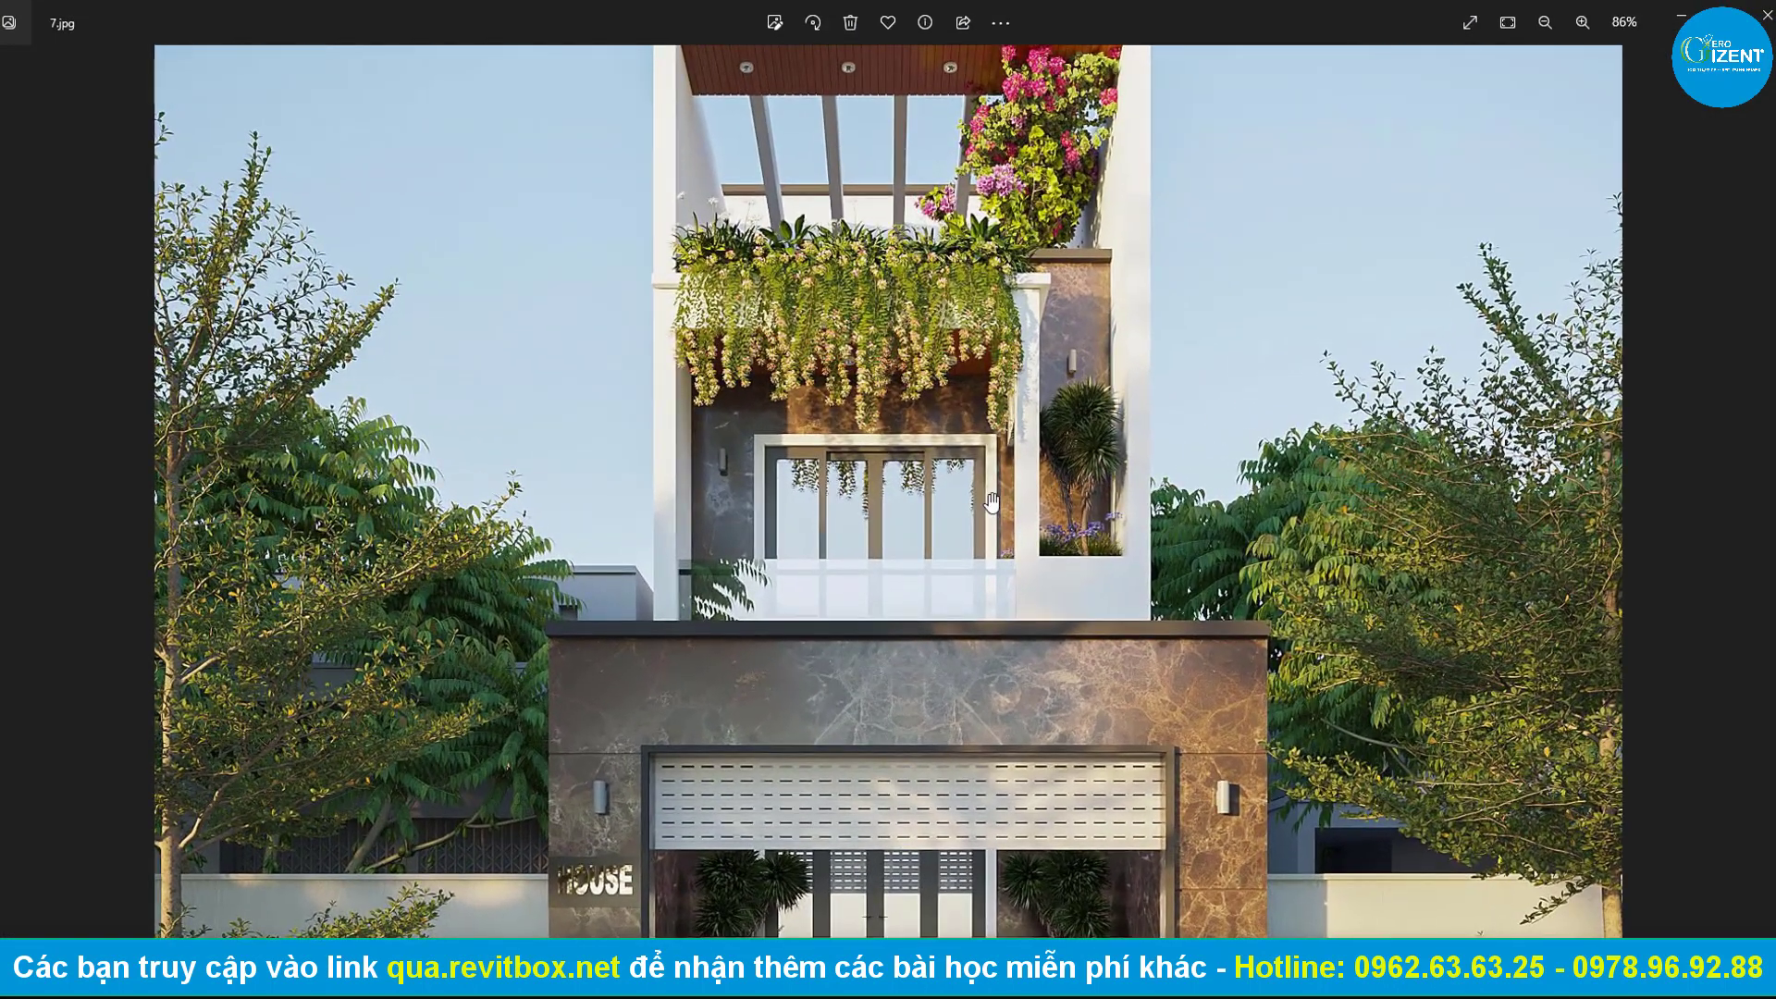
scroll(1036, 435, down, 4)
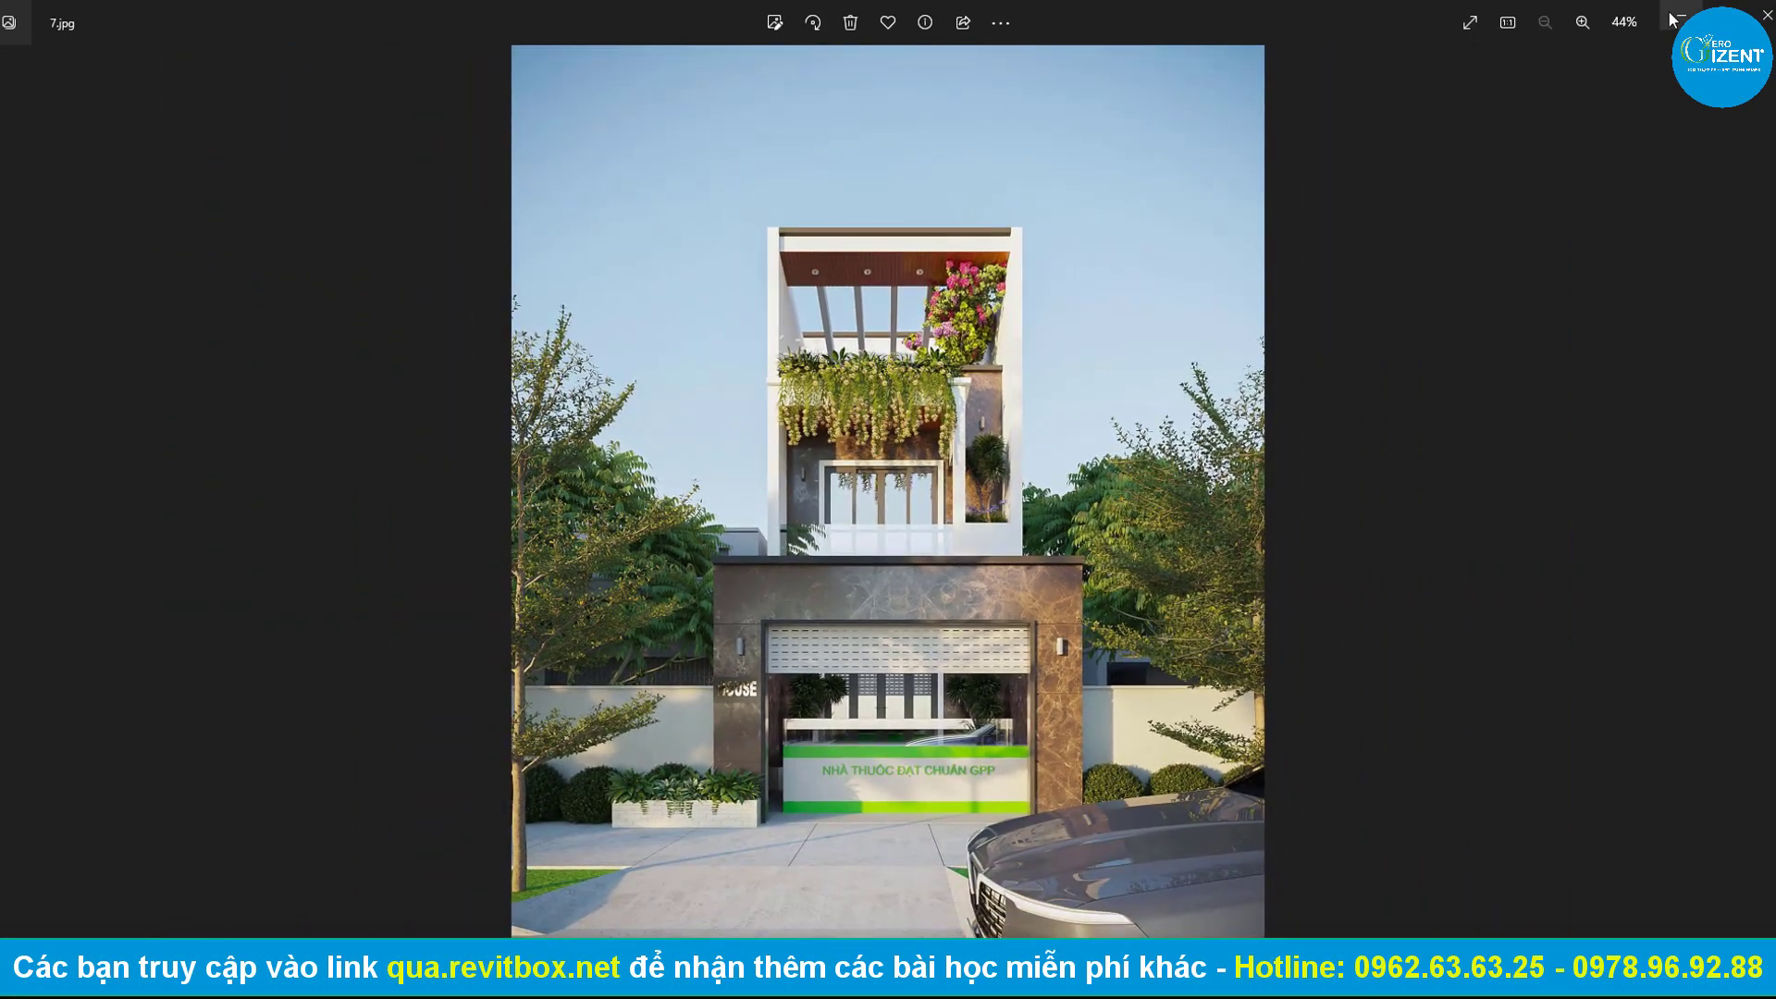
click(1672, 19)
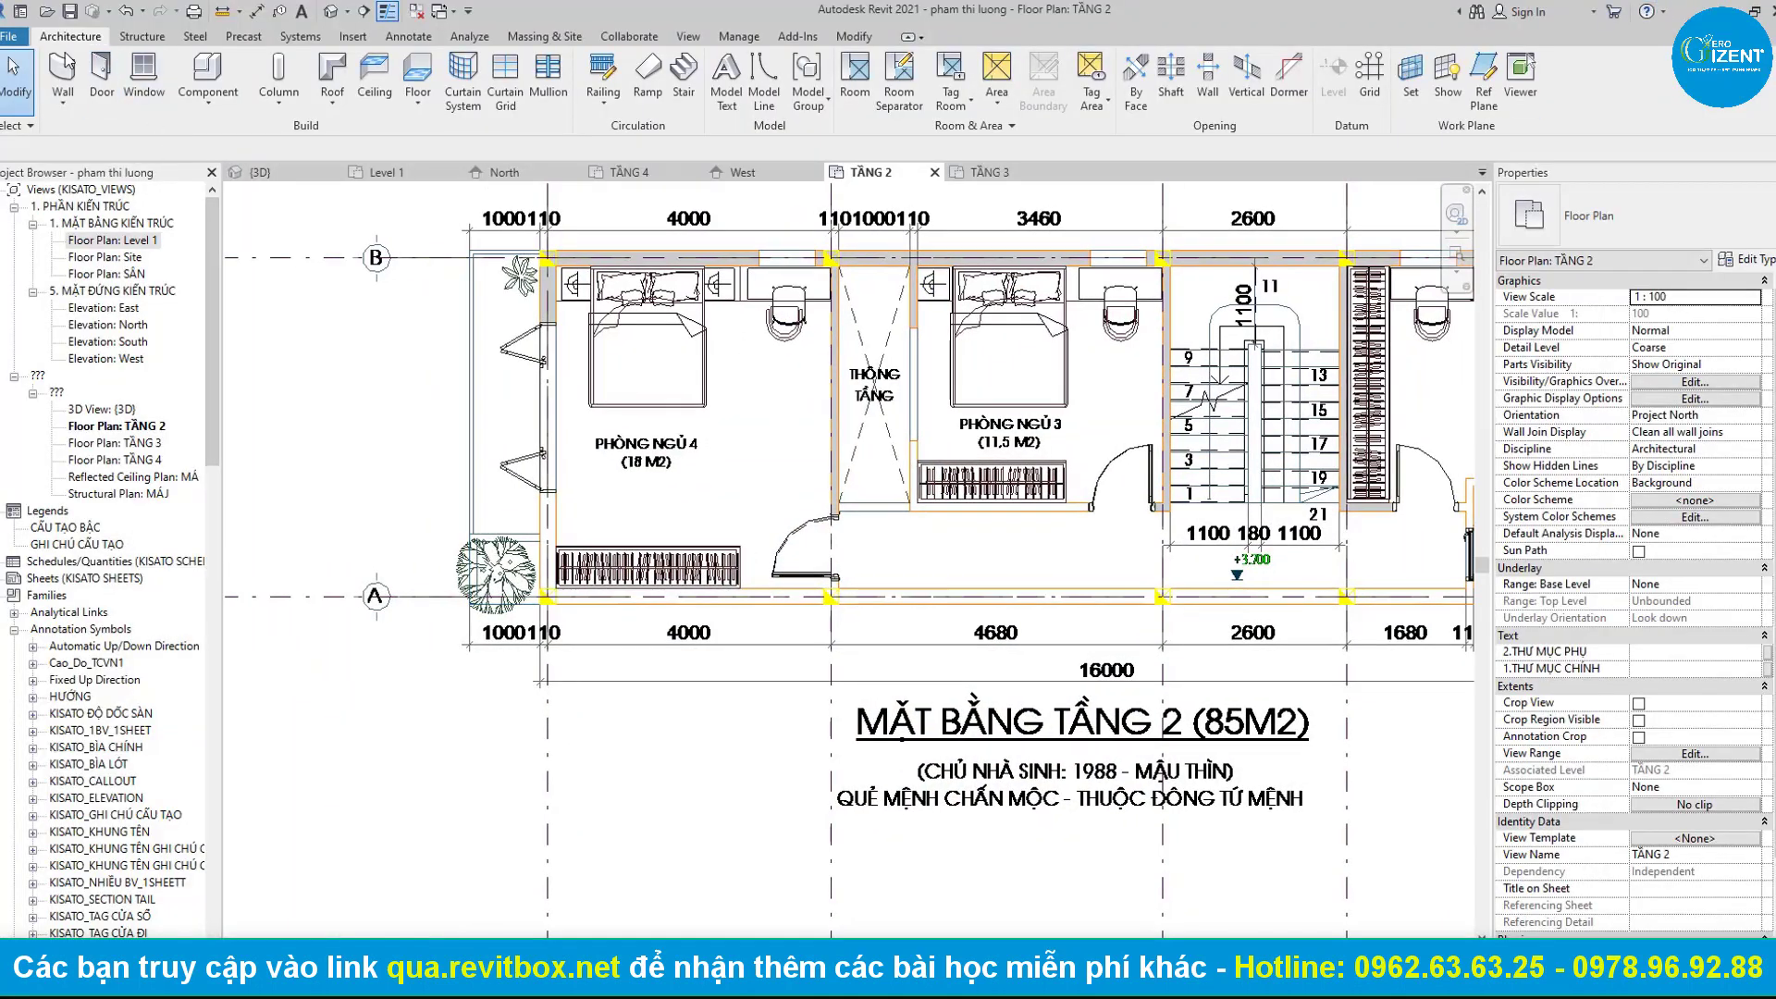
Place a CD_4C_Lua_H95 door in bedroom 4's left outer wall and view it in 3D.
click(99, 66)
click(1618, 223)
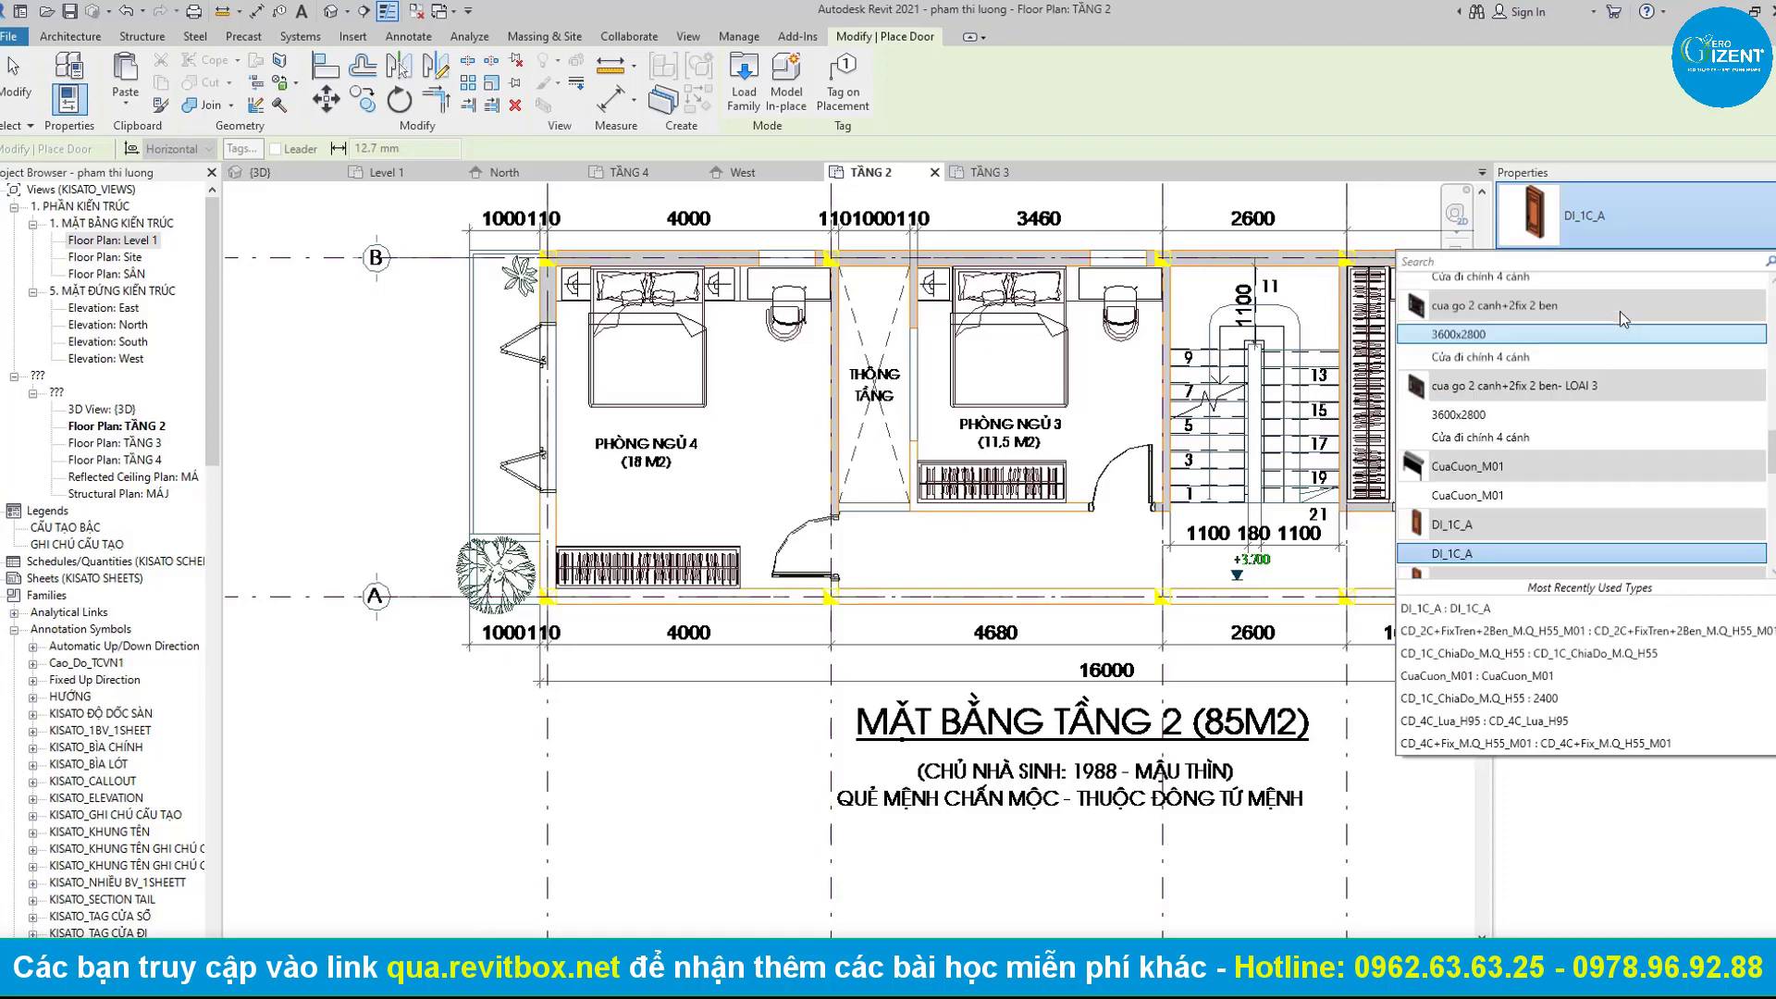
scroll(1562, 405, down, 2)
scroll(1554, 431, up, 3)
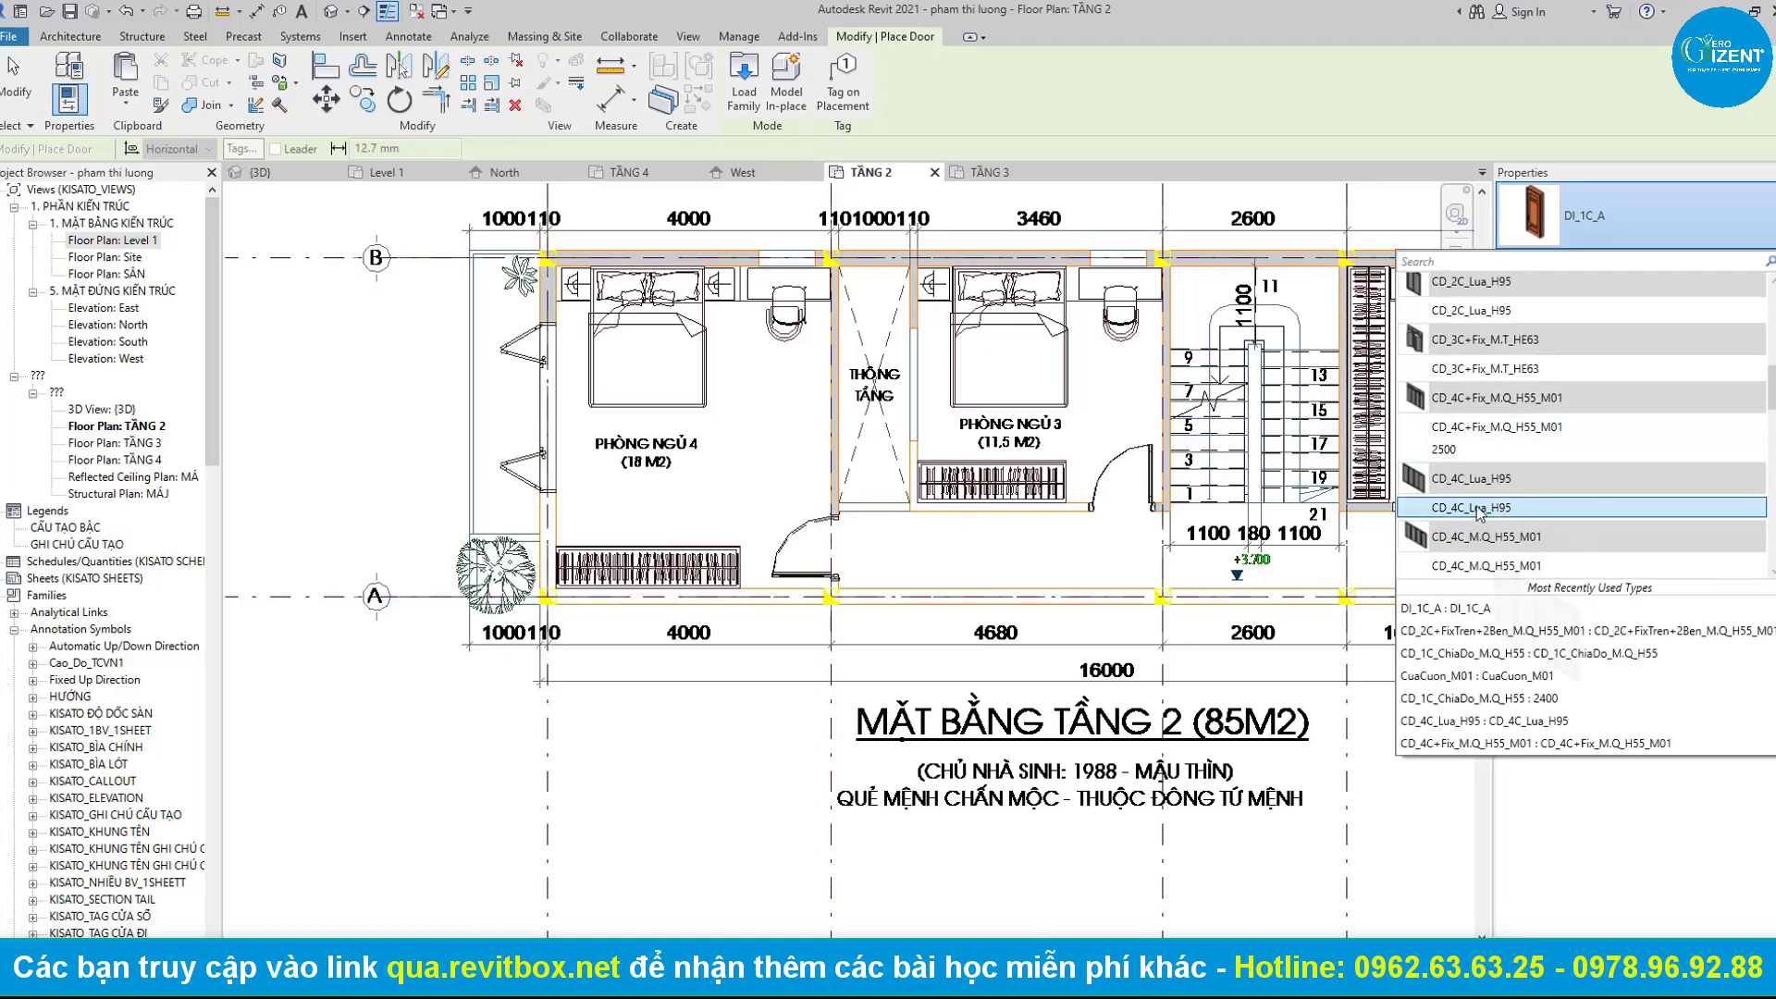
click(1477, 508)
scroll(564, 407, up, 2)
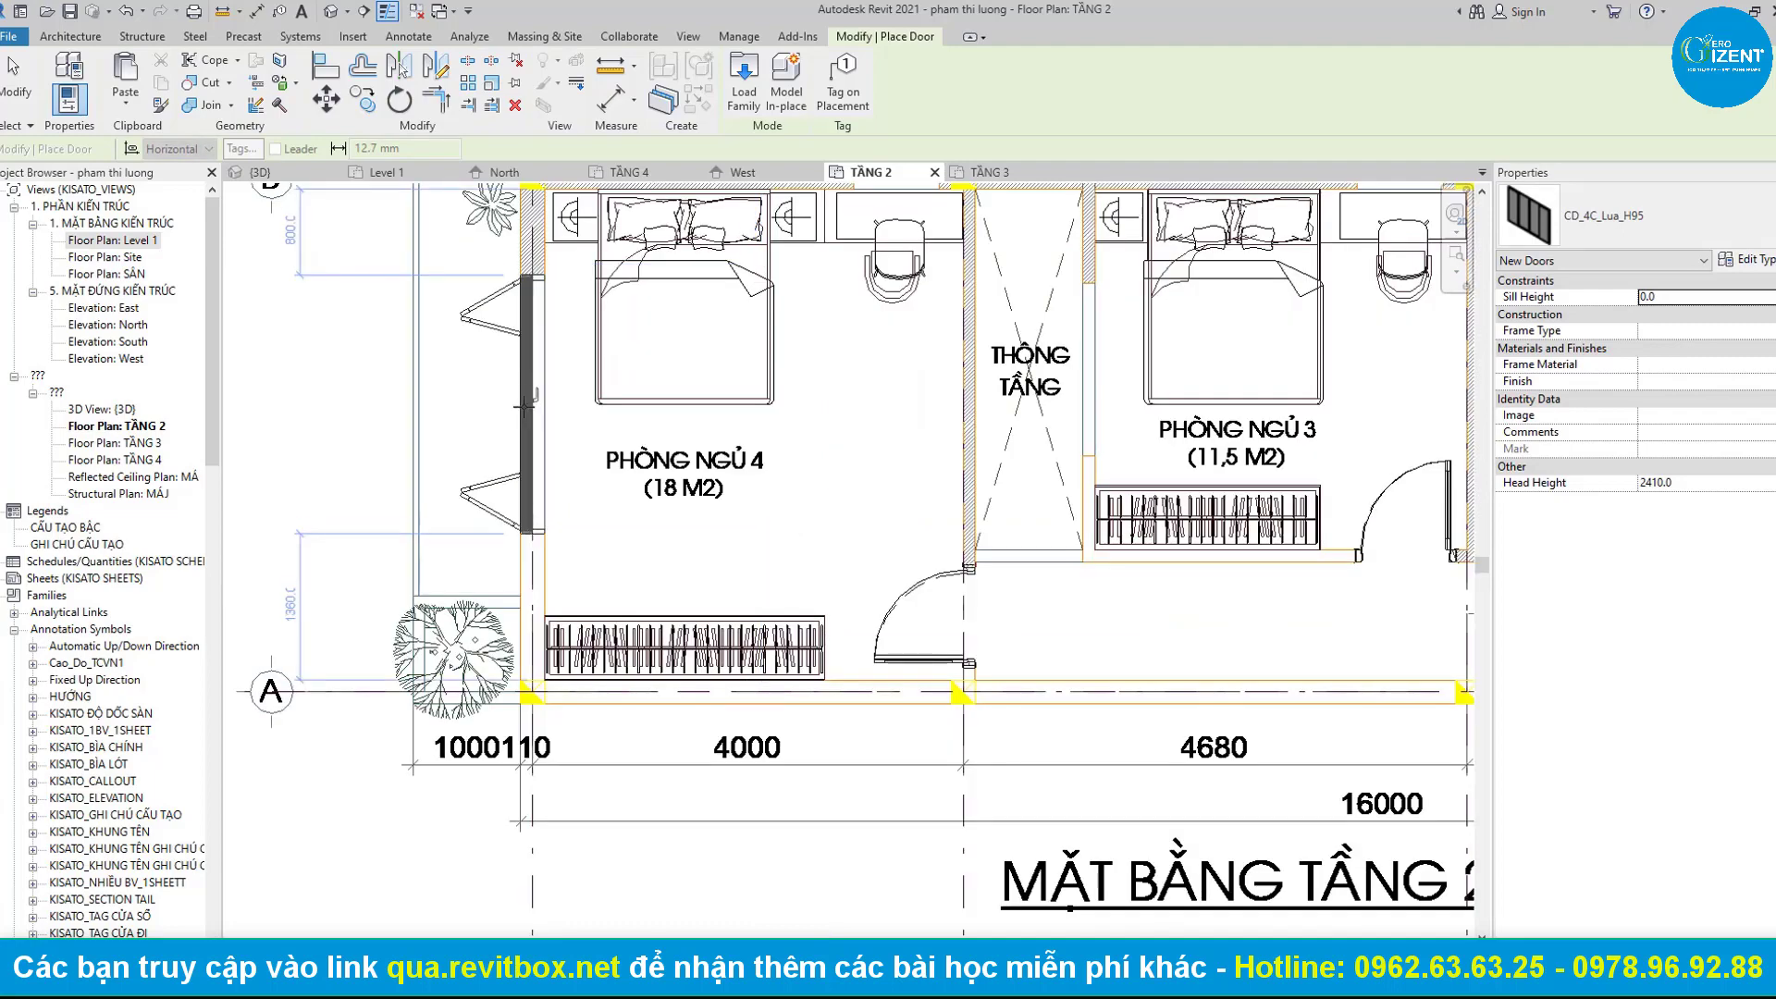
click(524, 407)
key(Escape)
key(Escape)
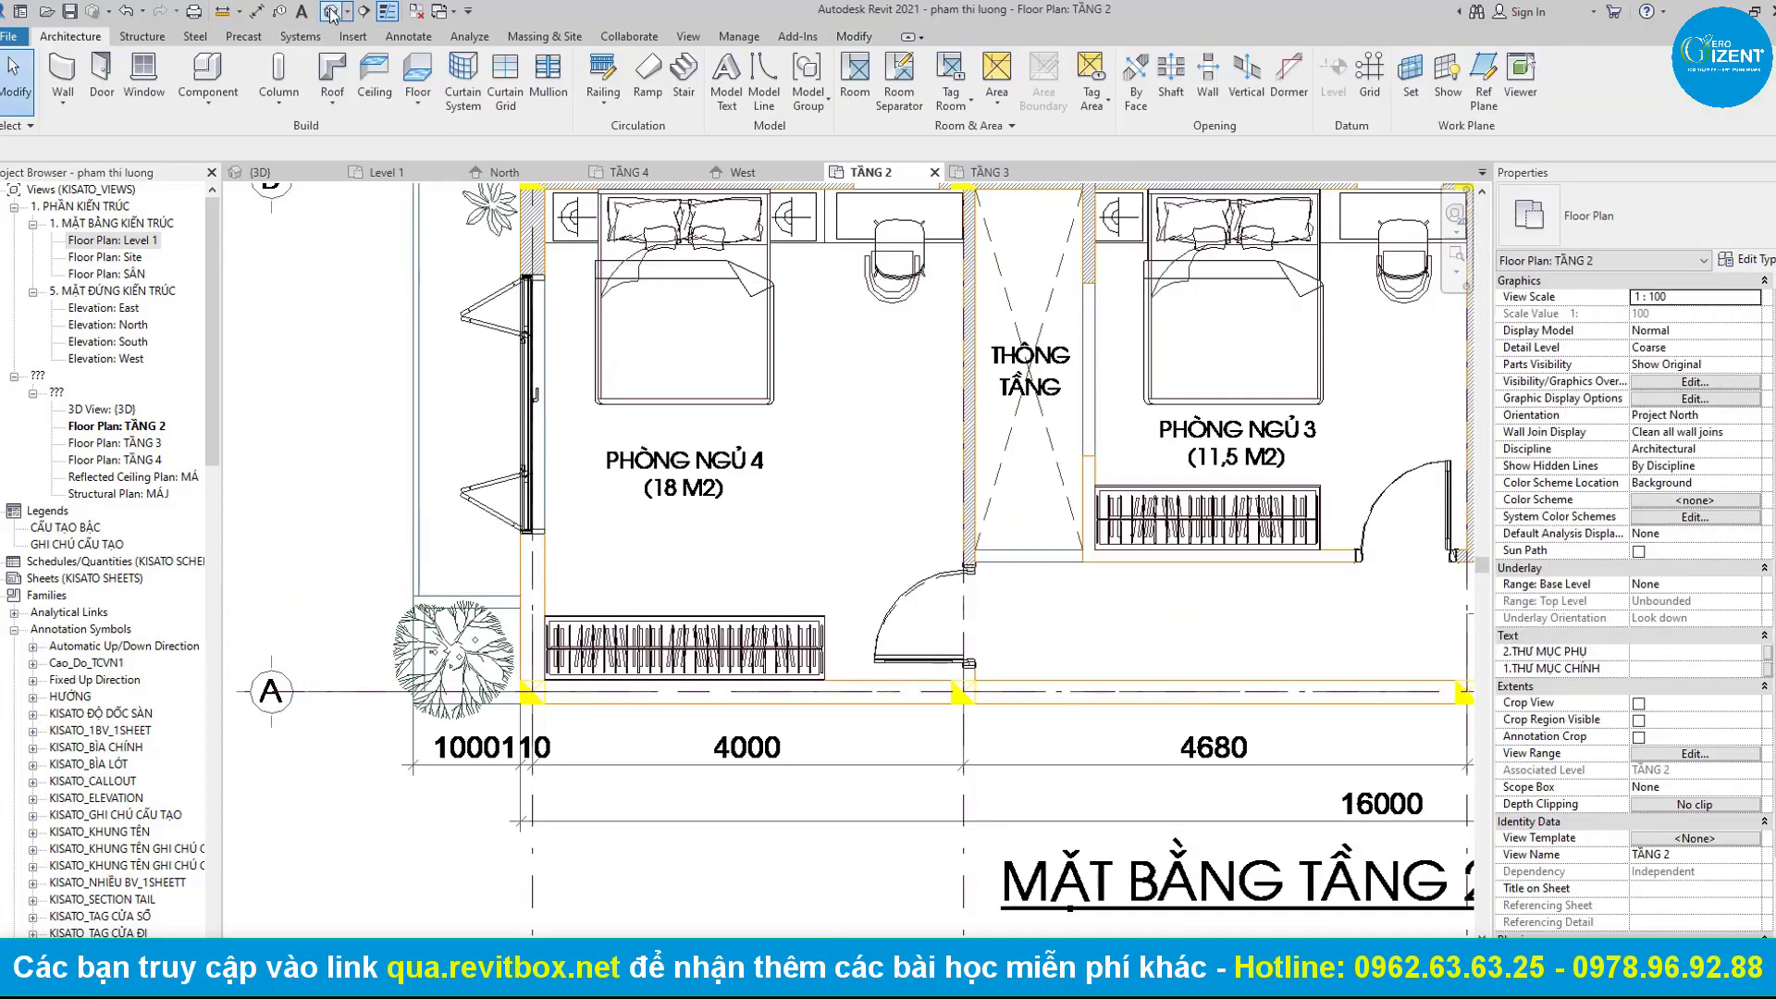
click(332, 12)
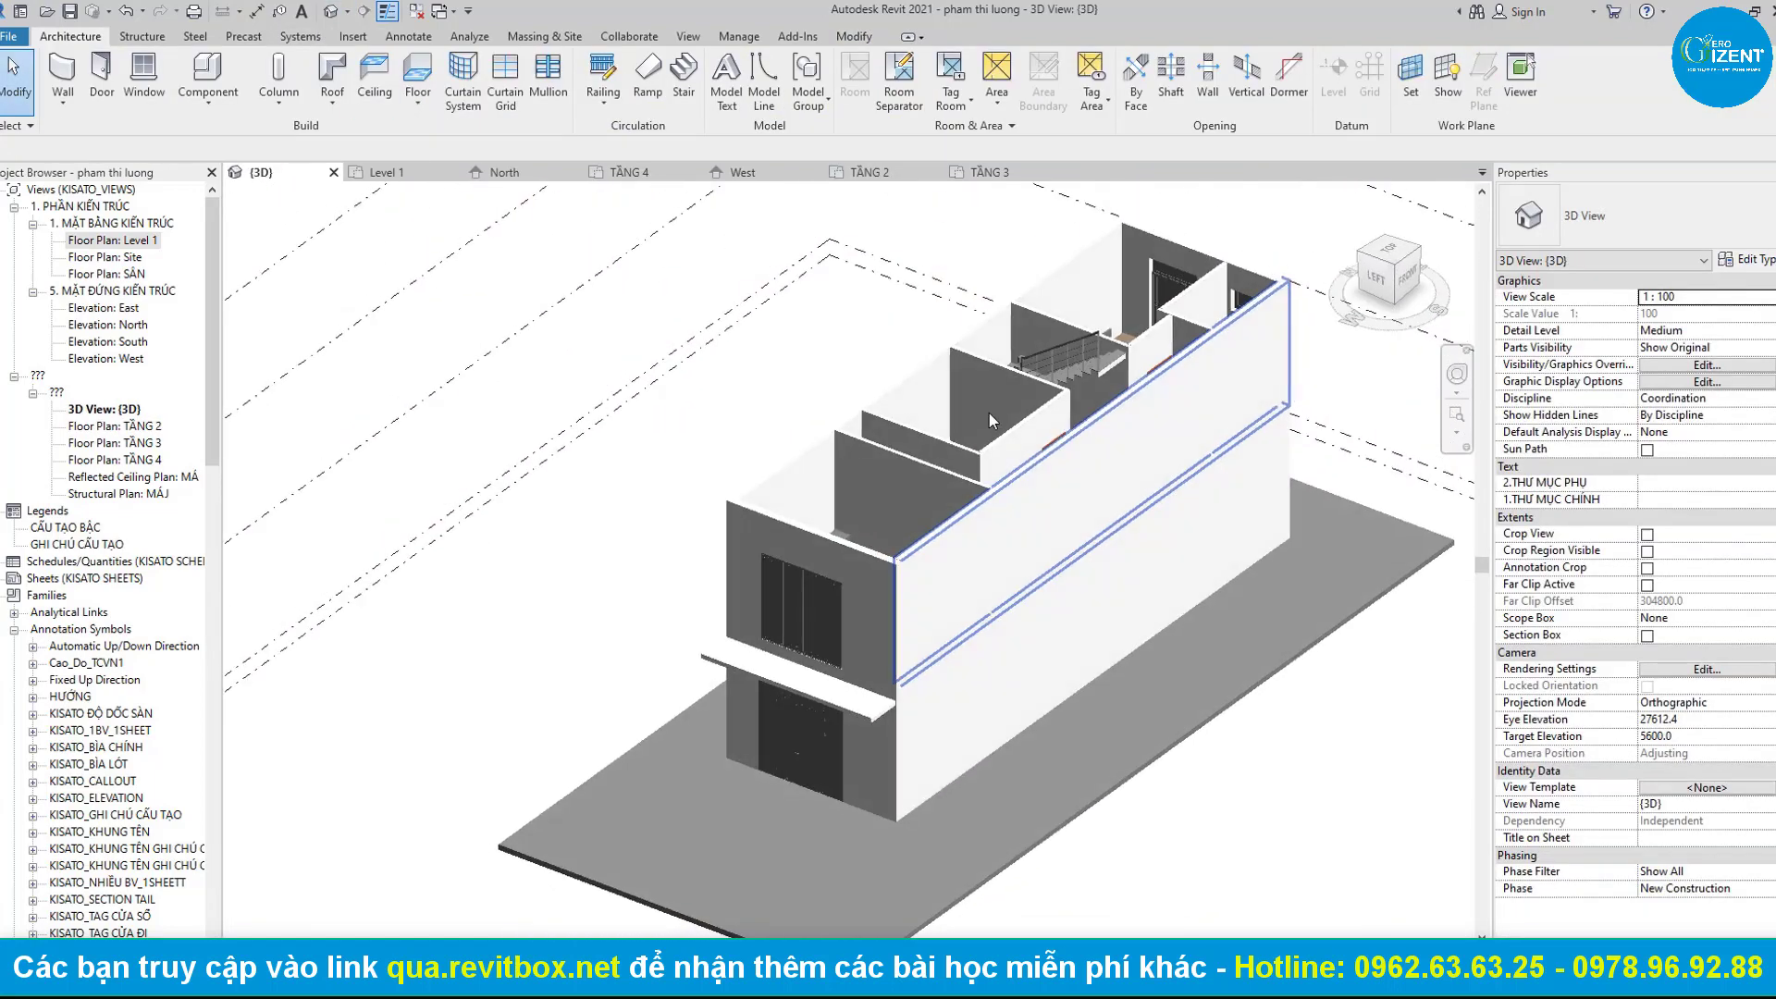
mouse_move(990, 413)
shift+middle_down()
mouse_move(851, 616)
mouse_move(724, 398)
shift+middle_up()
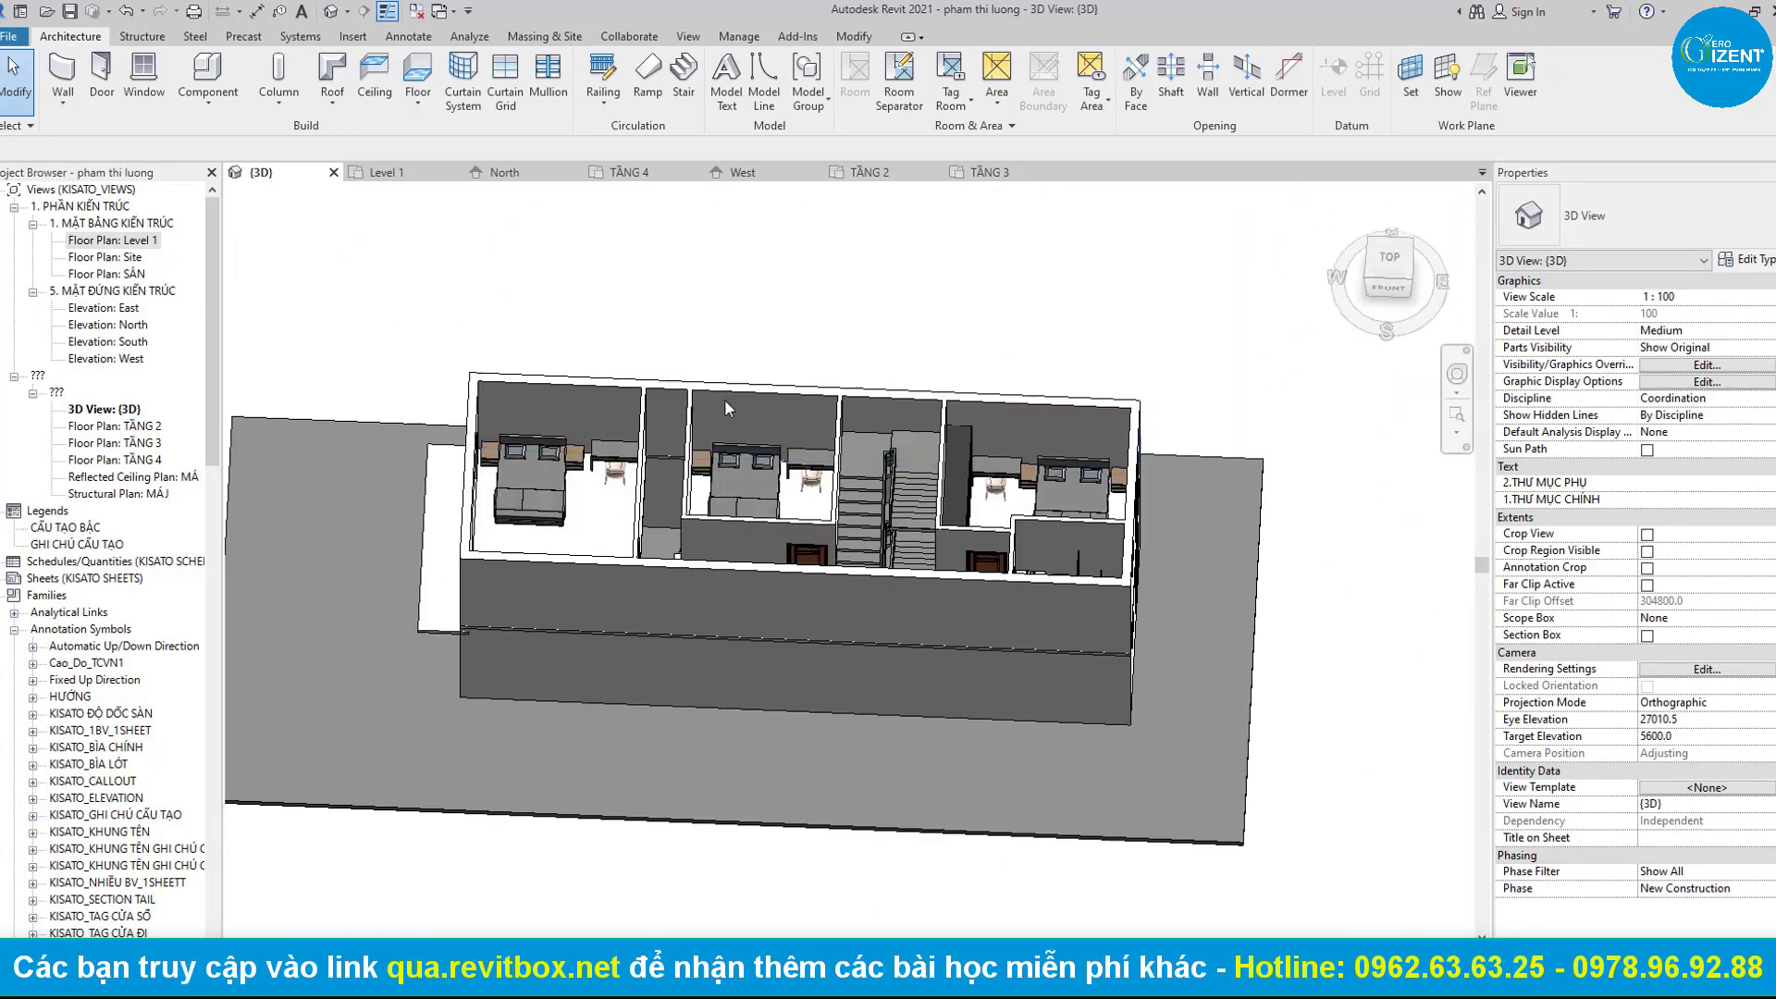
Orbit the 3D model from the back, then select and inspect the stair on TẦNG 2.
mouse_move(942, 523)
shift+middle_down()
mouse_move(1191, 510)
mouse_move(943, 500)
mouse_move(550, 199)
shift+middle_up()
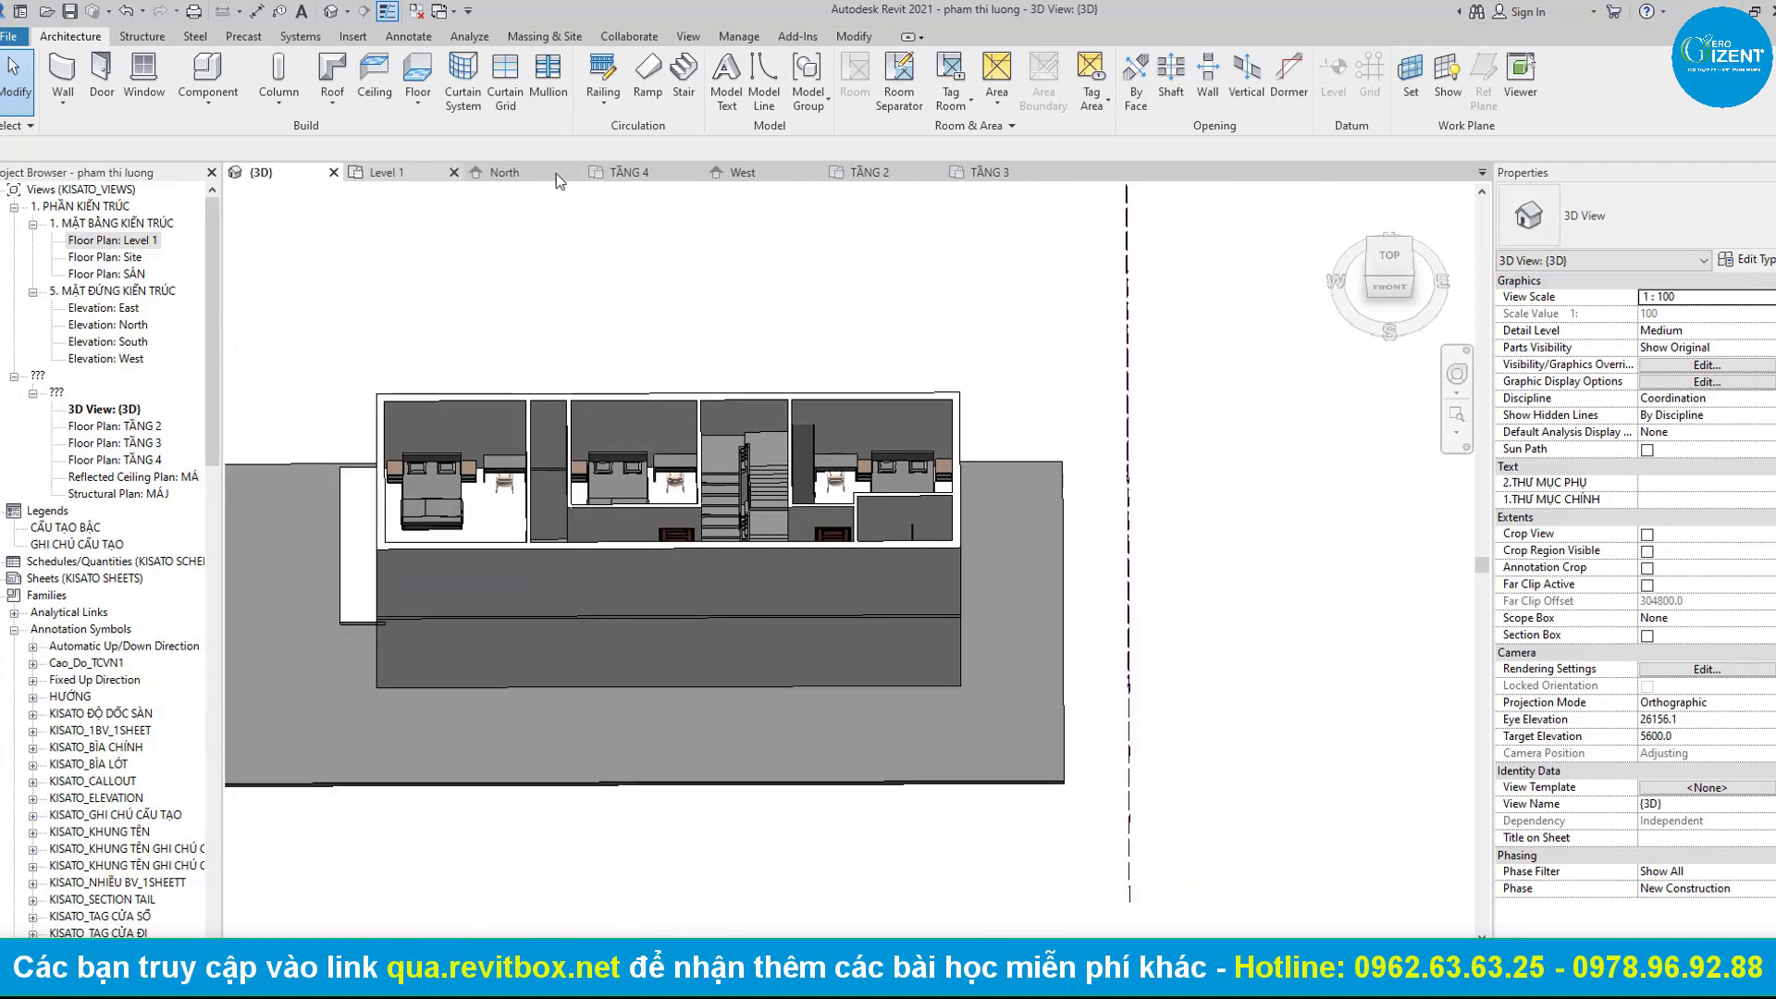
click(869, 172)
scroll(817, 538, down, 3)
scroll(816, 539, down, 3)
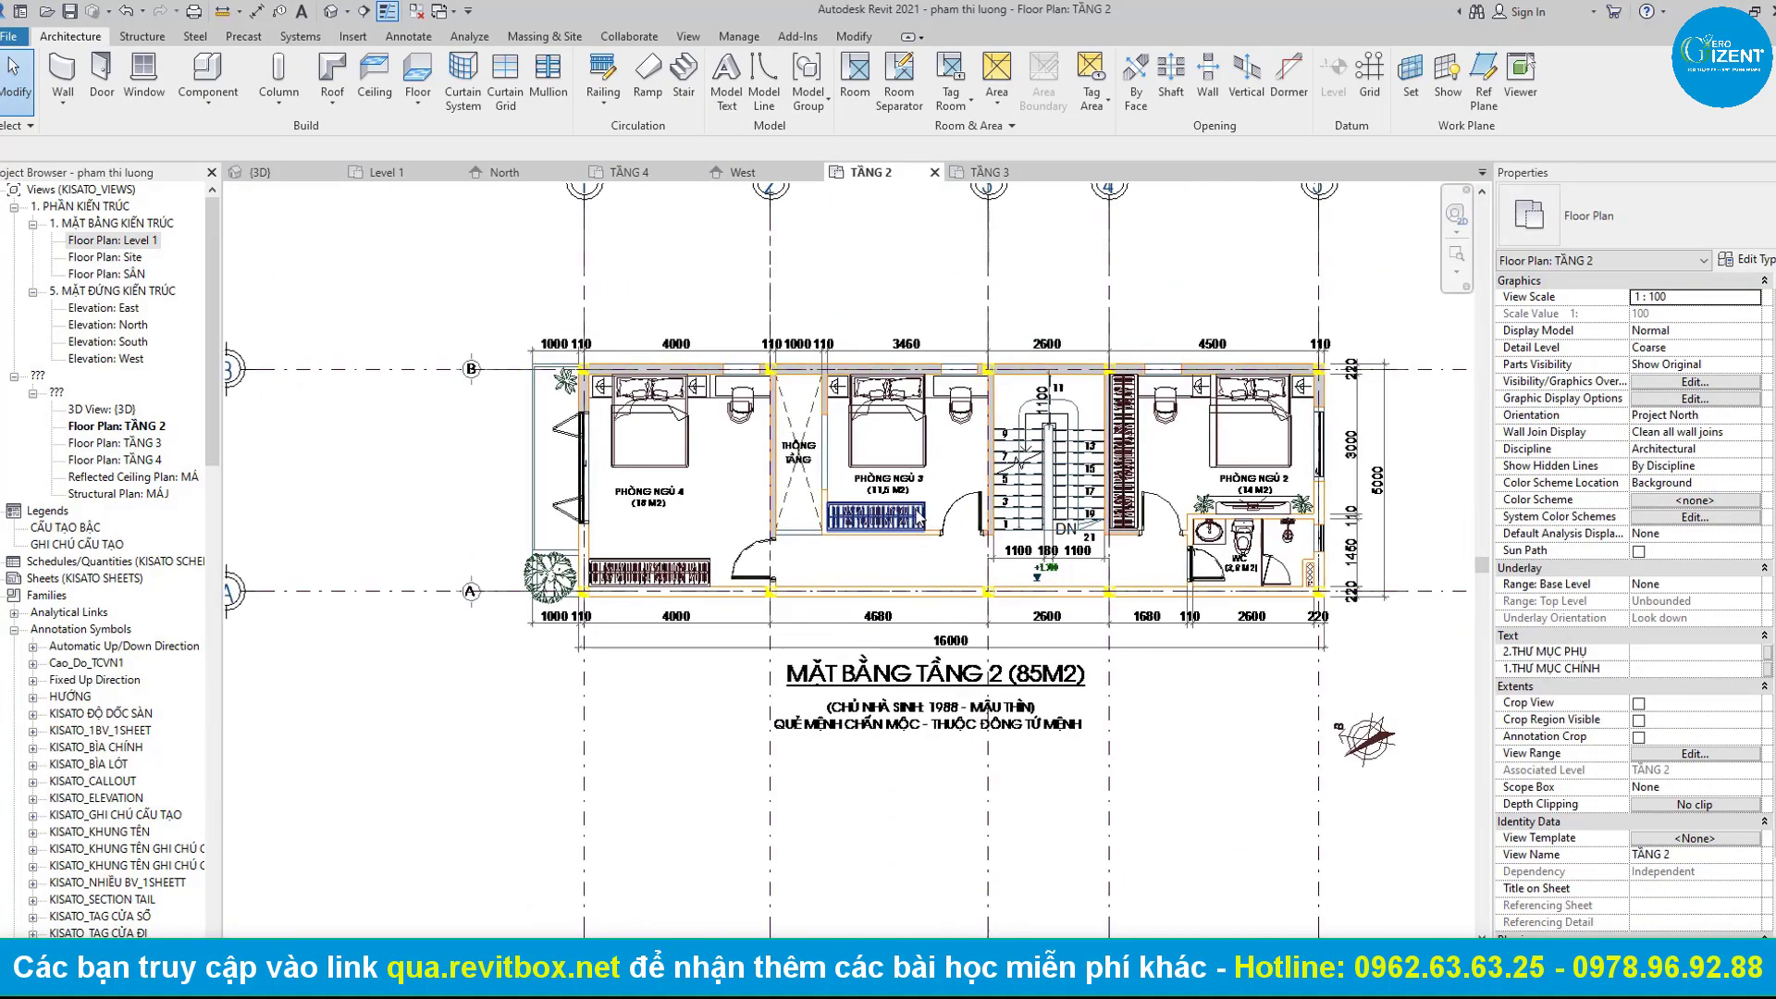
middle_drag(817, 538, 929, 513)
scroll(930, 513, up, 2)
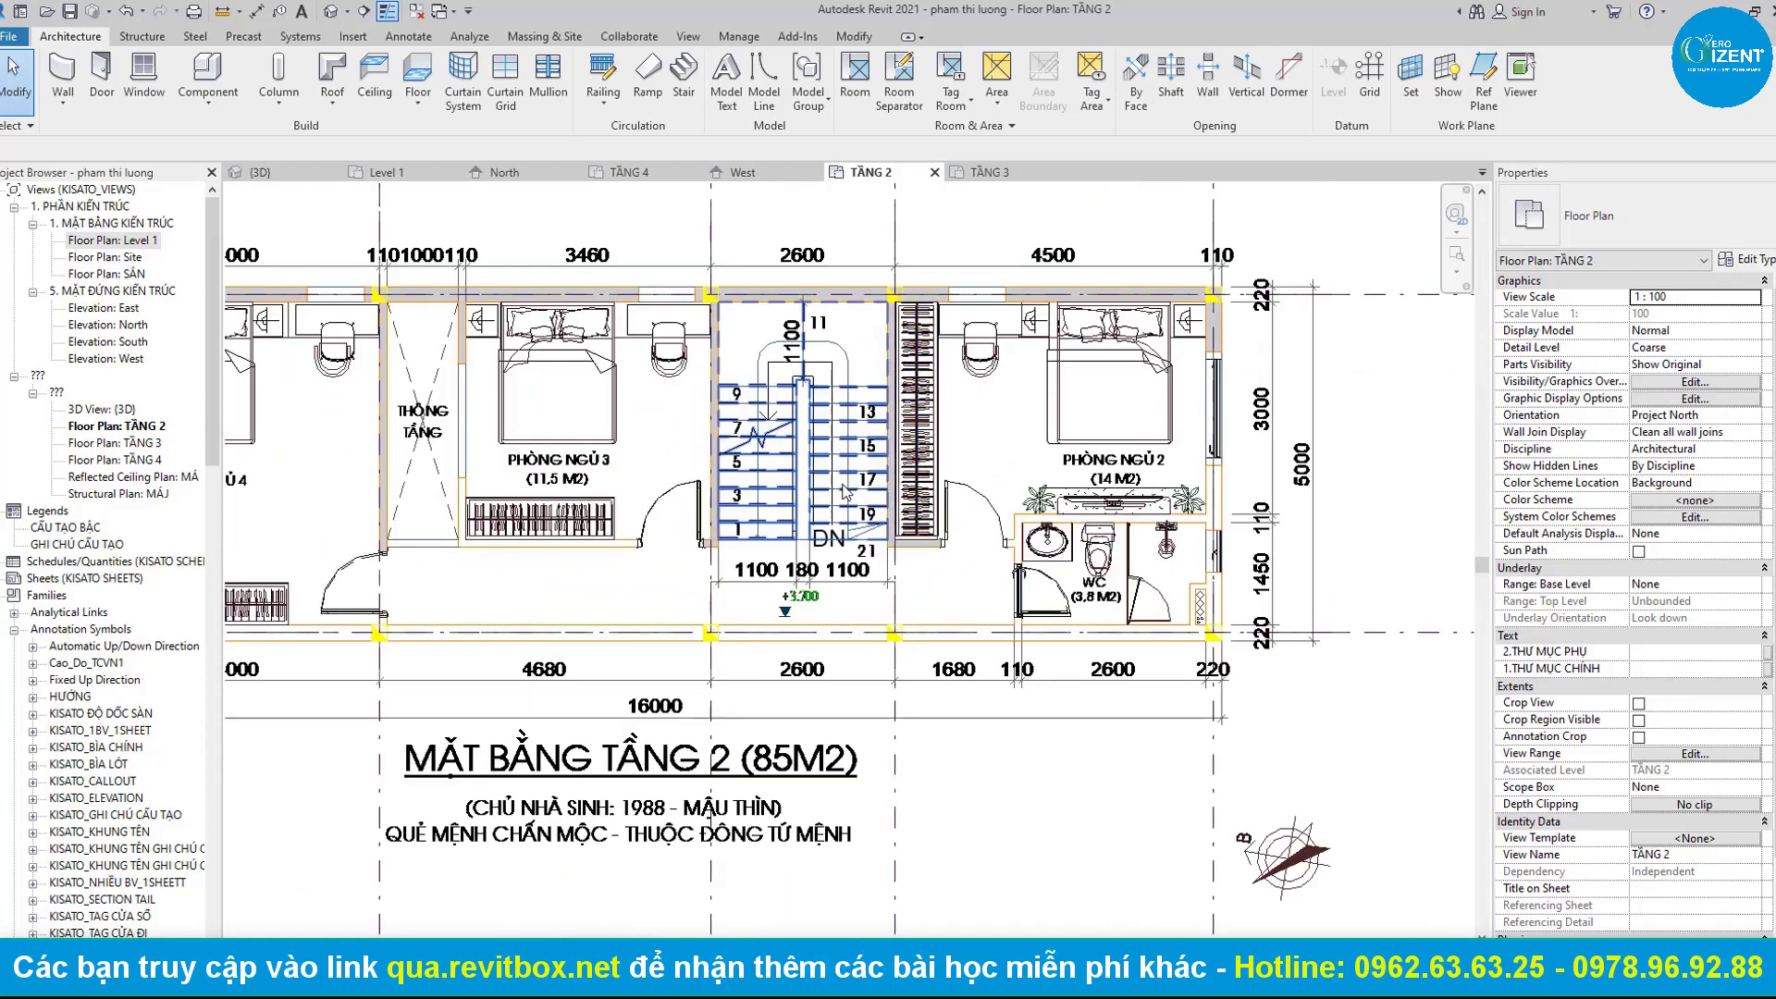
click(732, 496)
middle_drag(767, 473, 745, 526)
scroll(737, 513, up, 2)
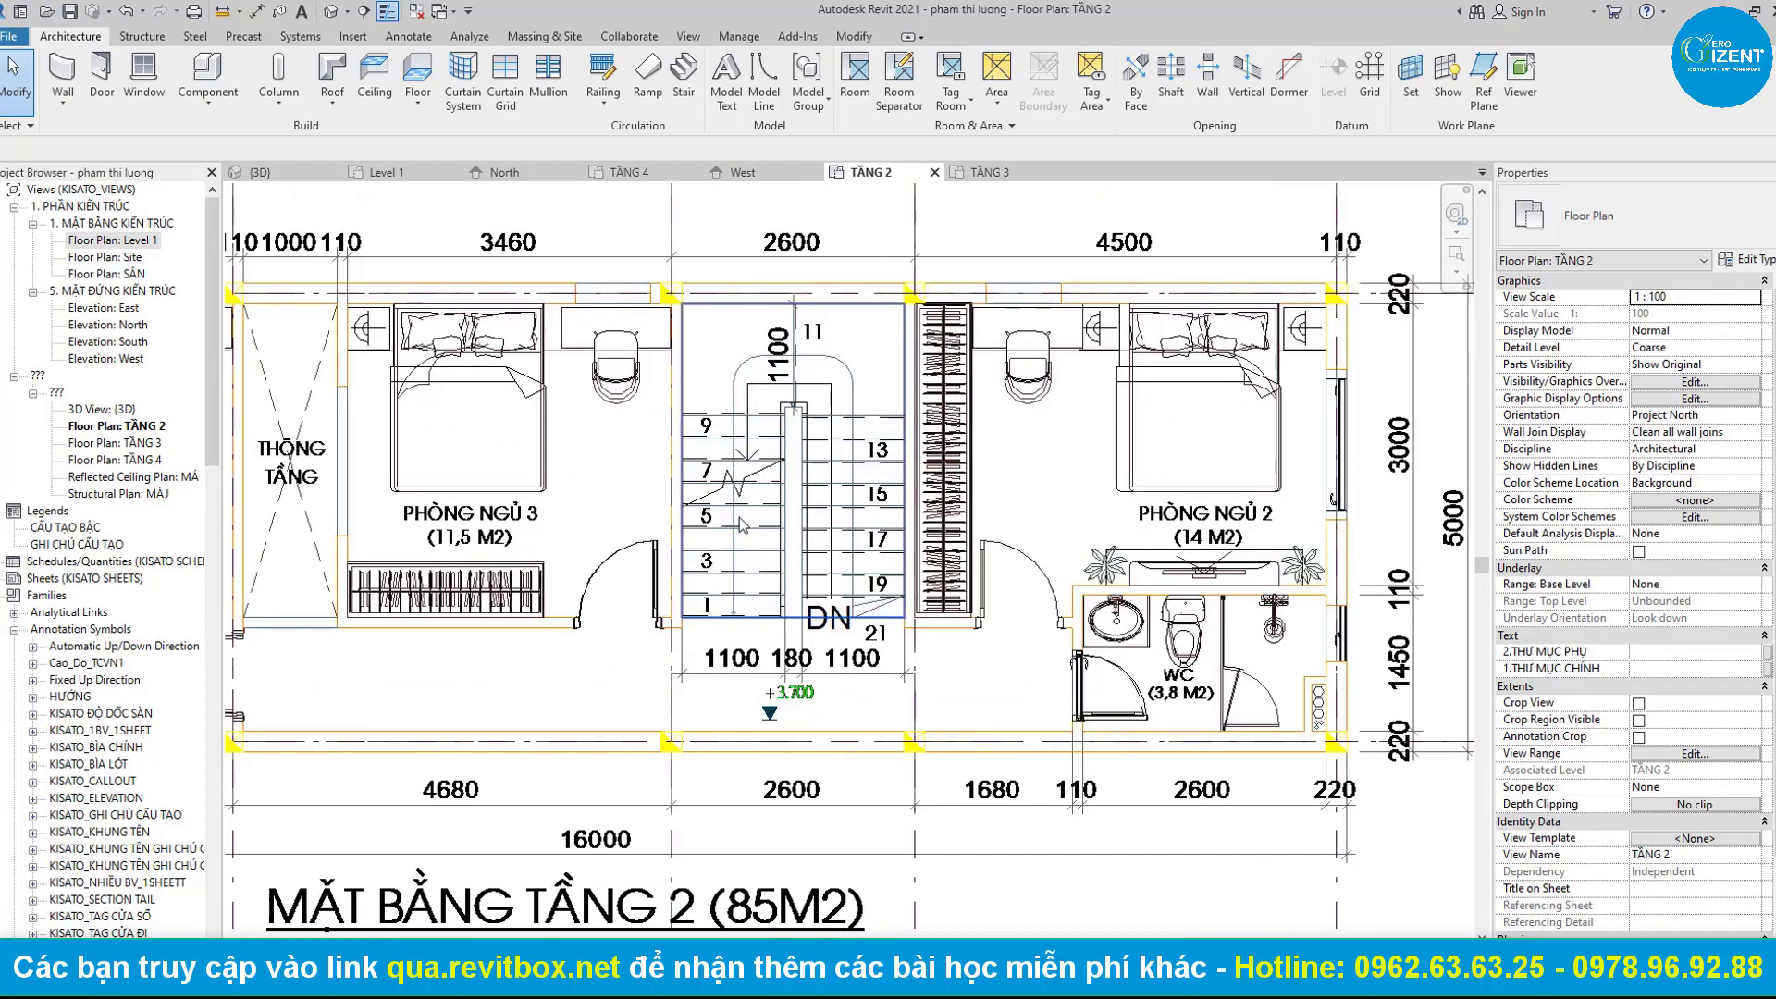
click(740, 518)
click(571, 195)
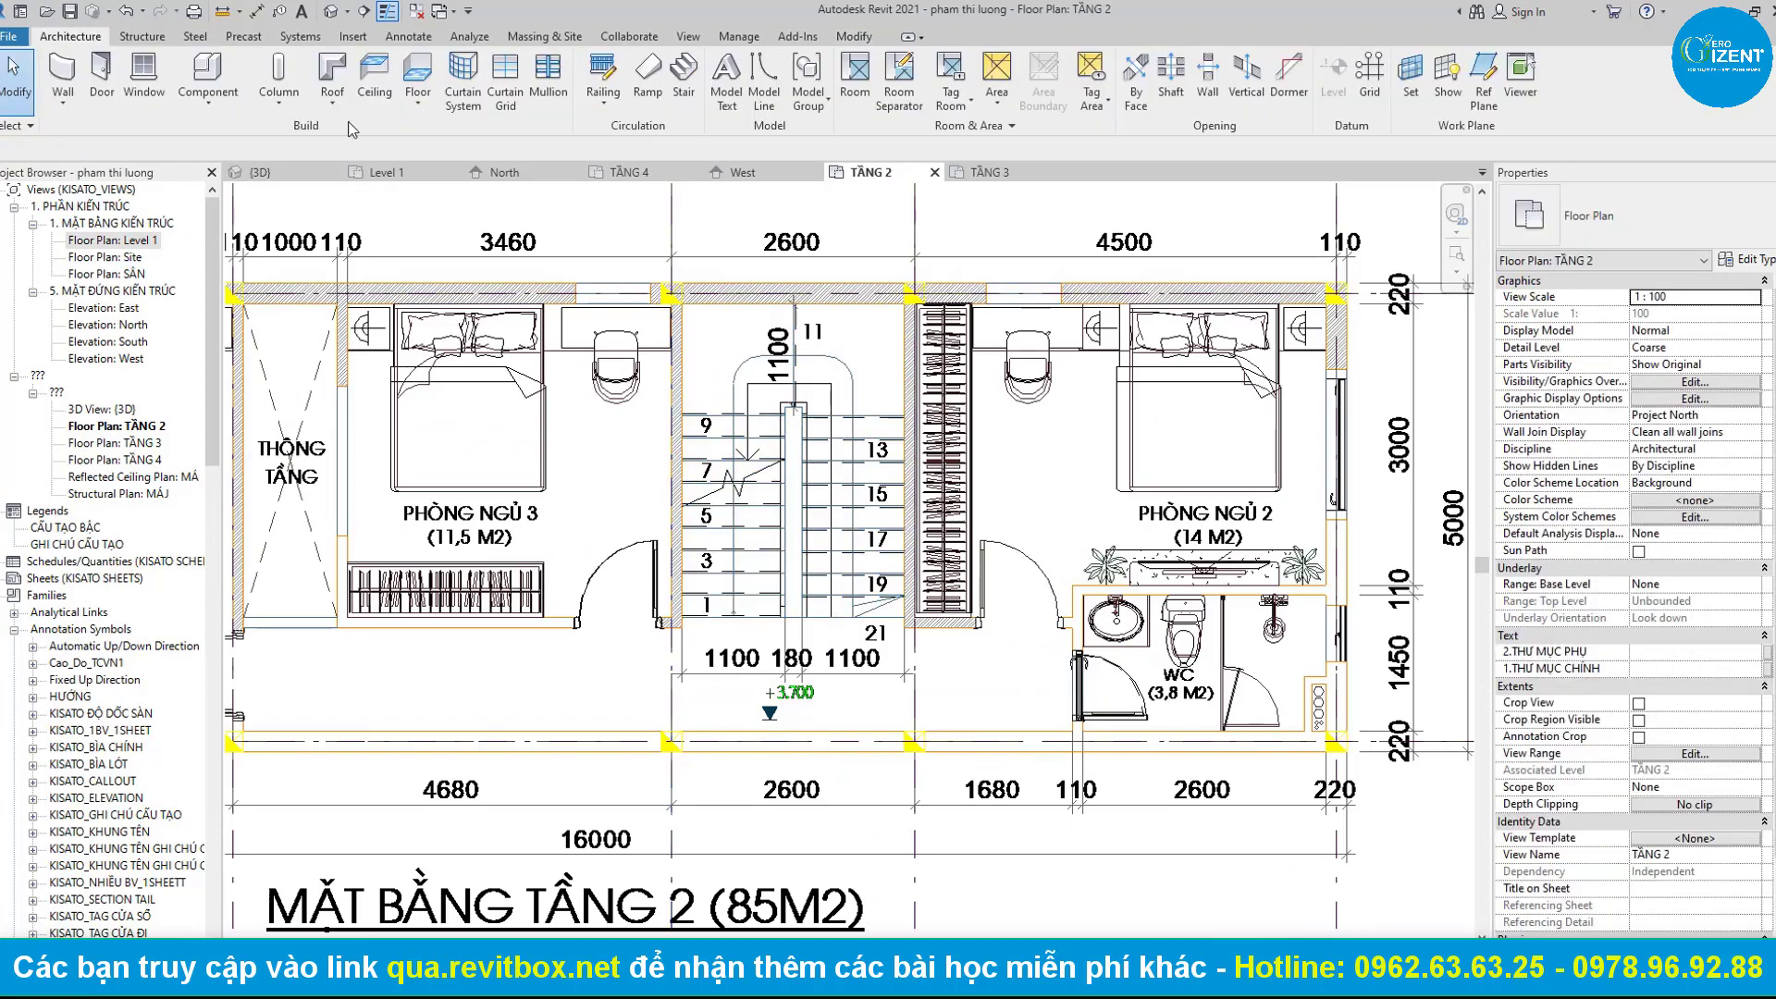
Recheck the stair in the 3D view, then open the TẦNG 3 floor plan.
click(325, 13)
mouse_move(625, 286)
shift+middle_down()
mouse_move(832, 463)
mouse_move(1086, 528)
mouse_move(919, 308)
shift+middle_up()
scroll(867, 485, up, 4)
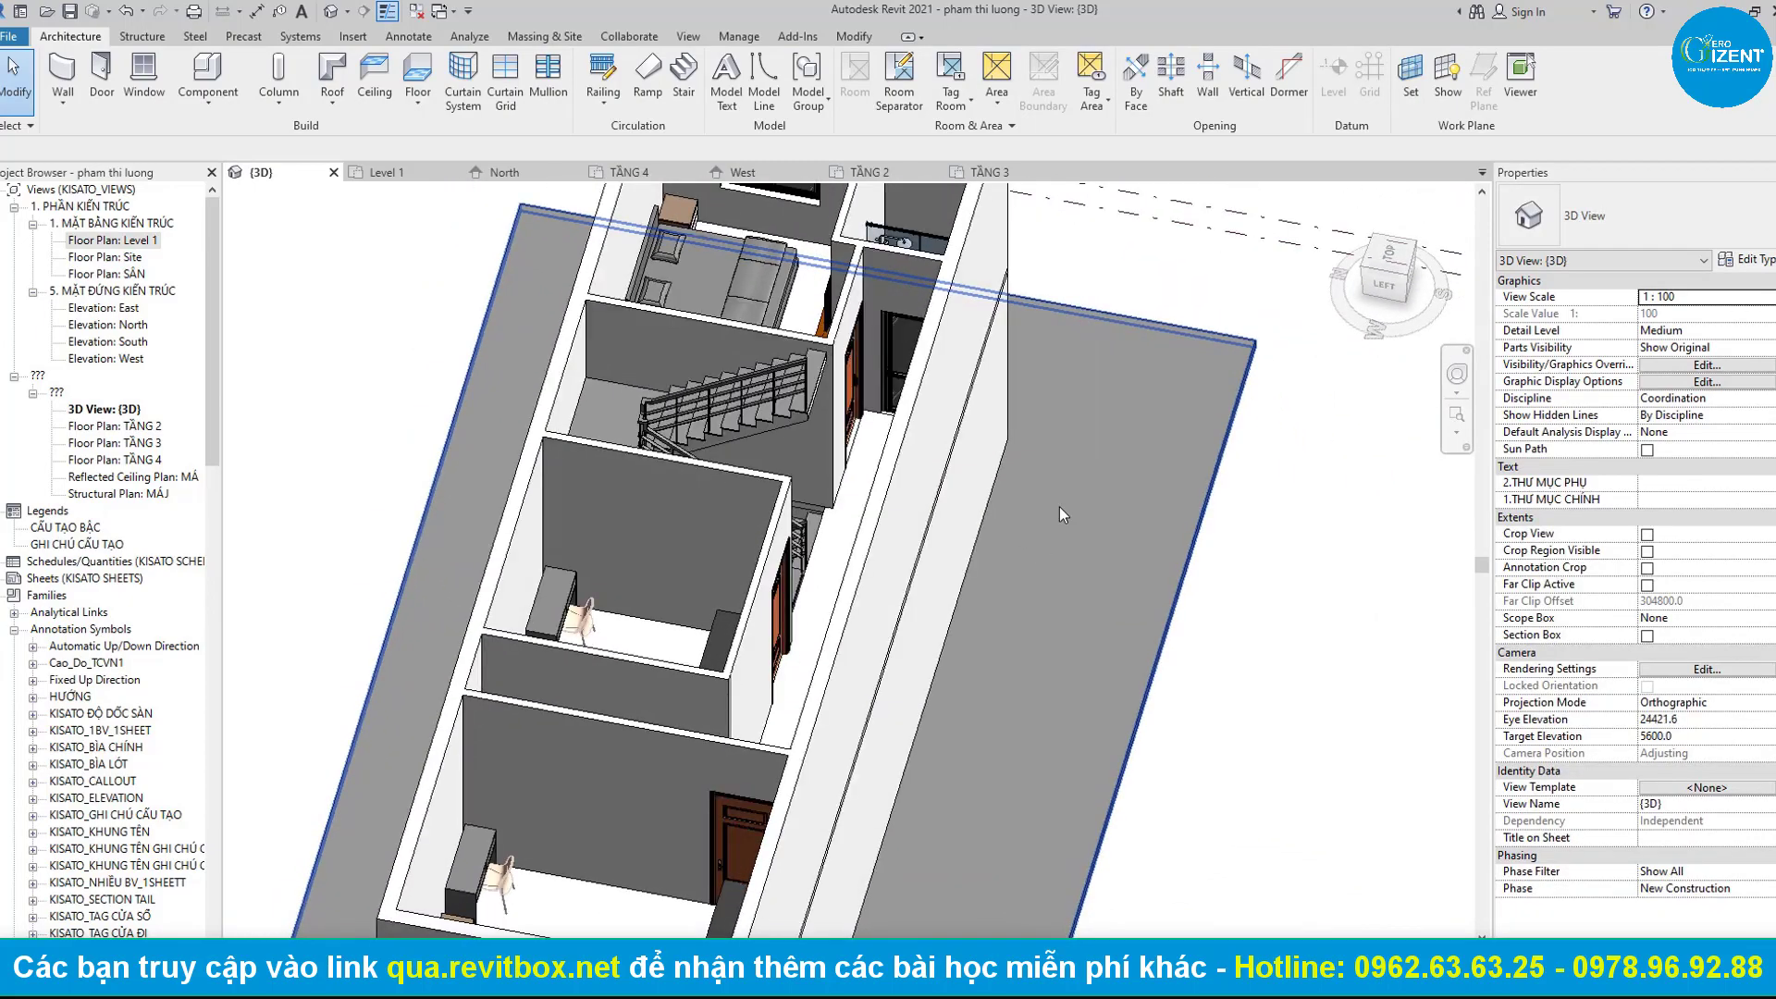
click(870, 172)
scroll(886, 440, down, 3)
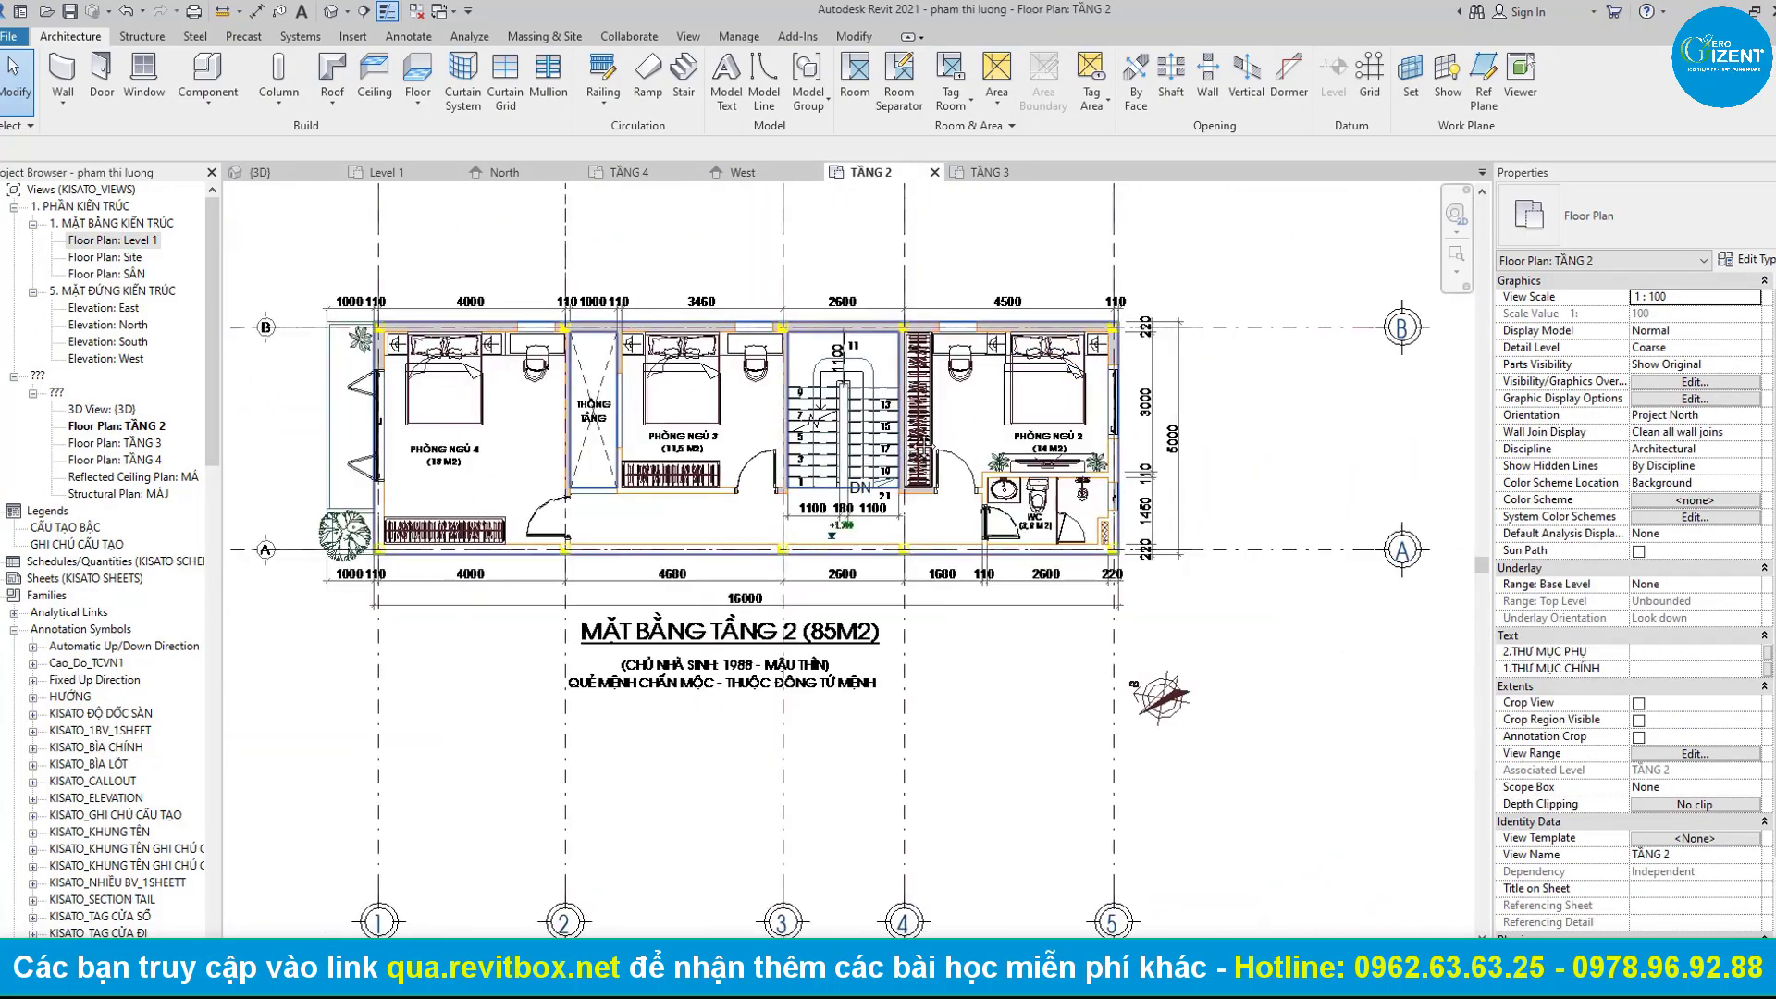
scroll(885, 440, down, 2)
scroll(885, 440, up, 2)
scroll(886, 439, down, 3)
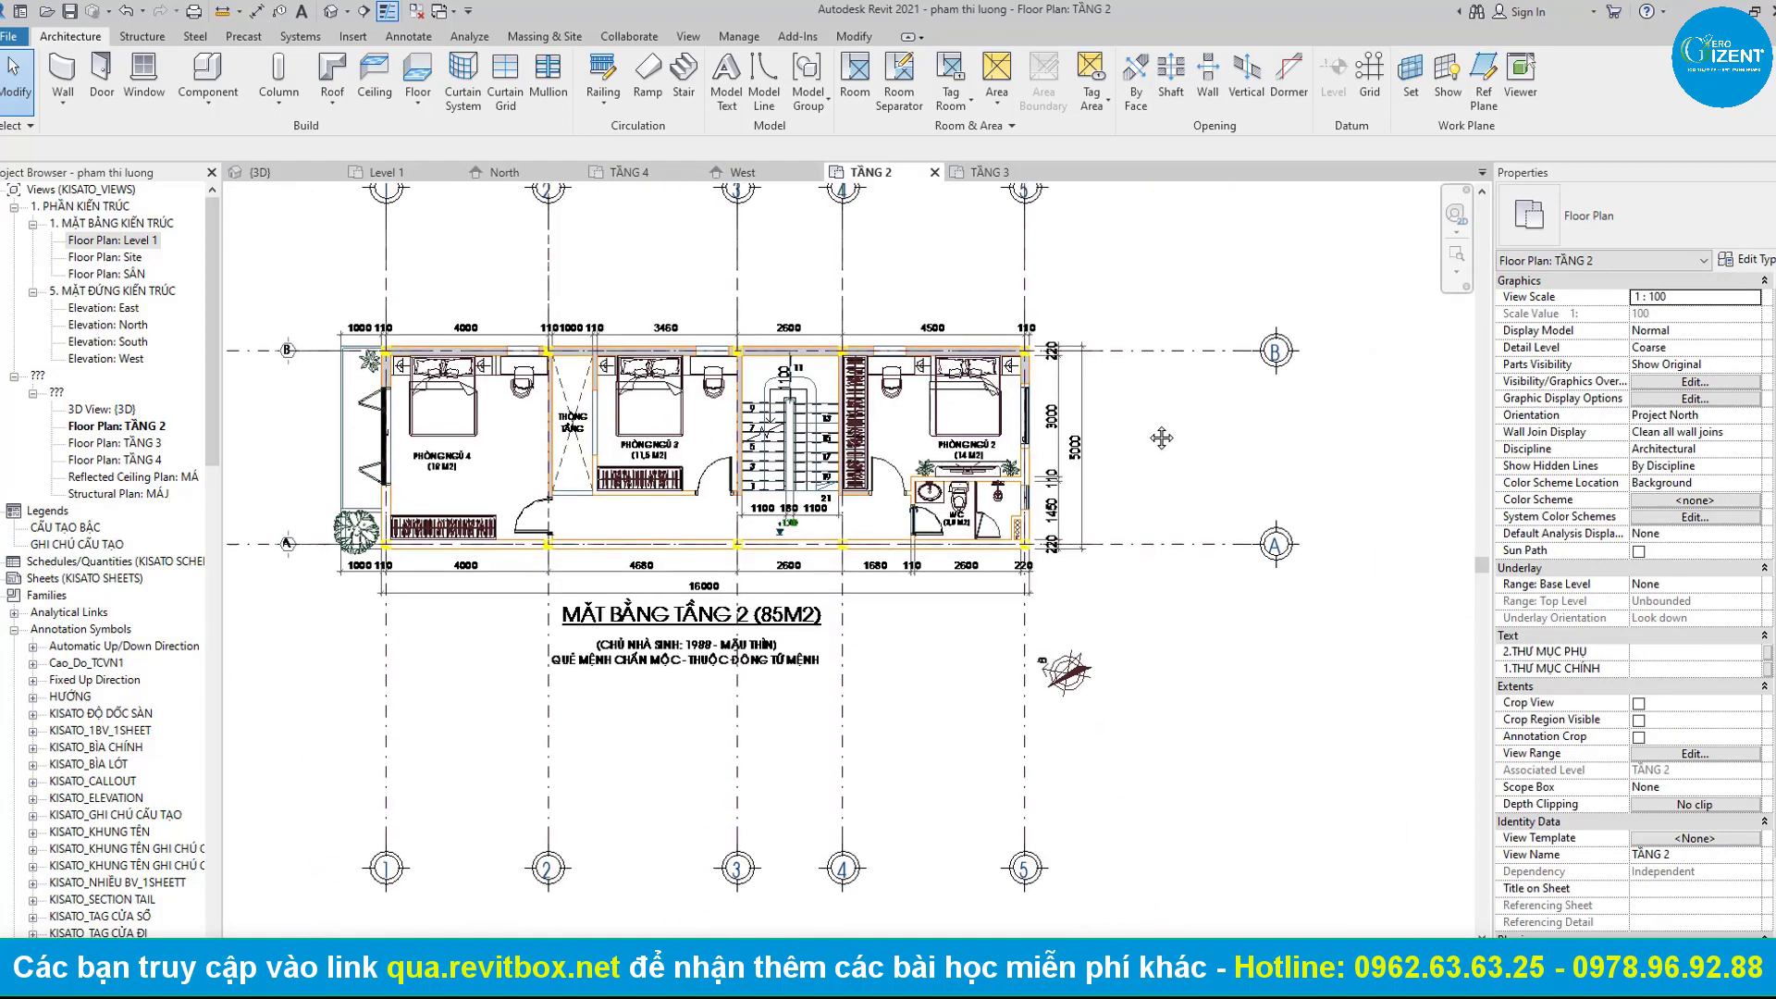
click(989, 172)
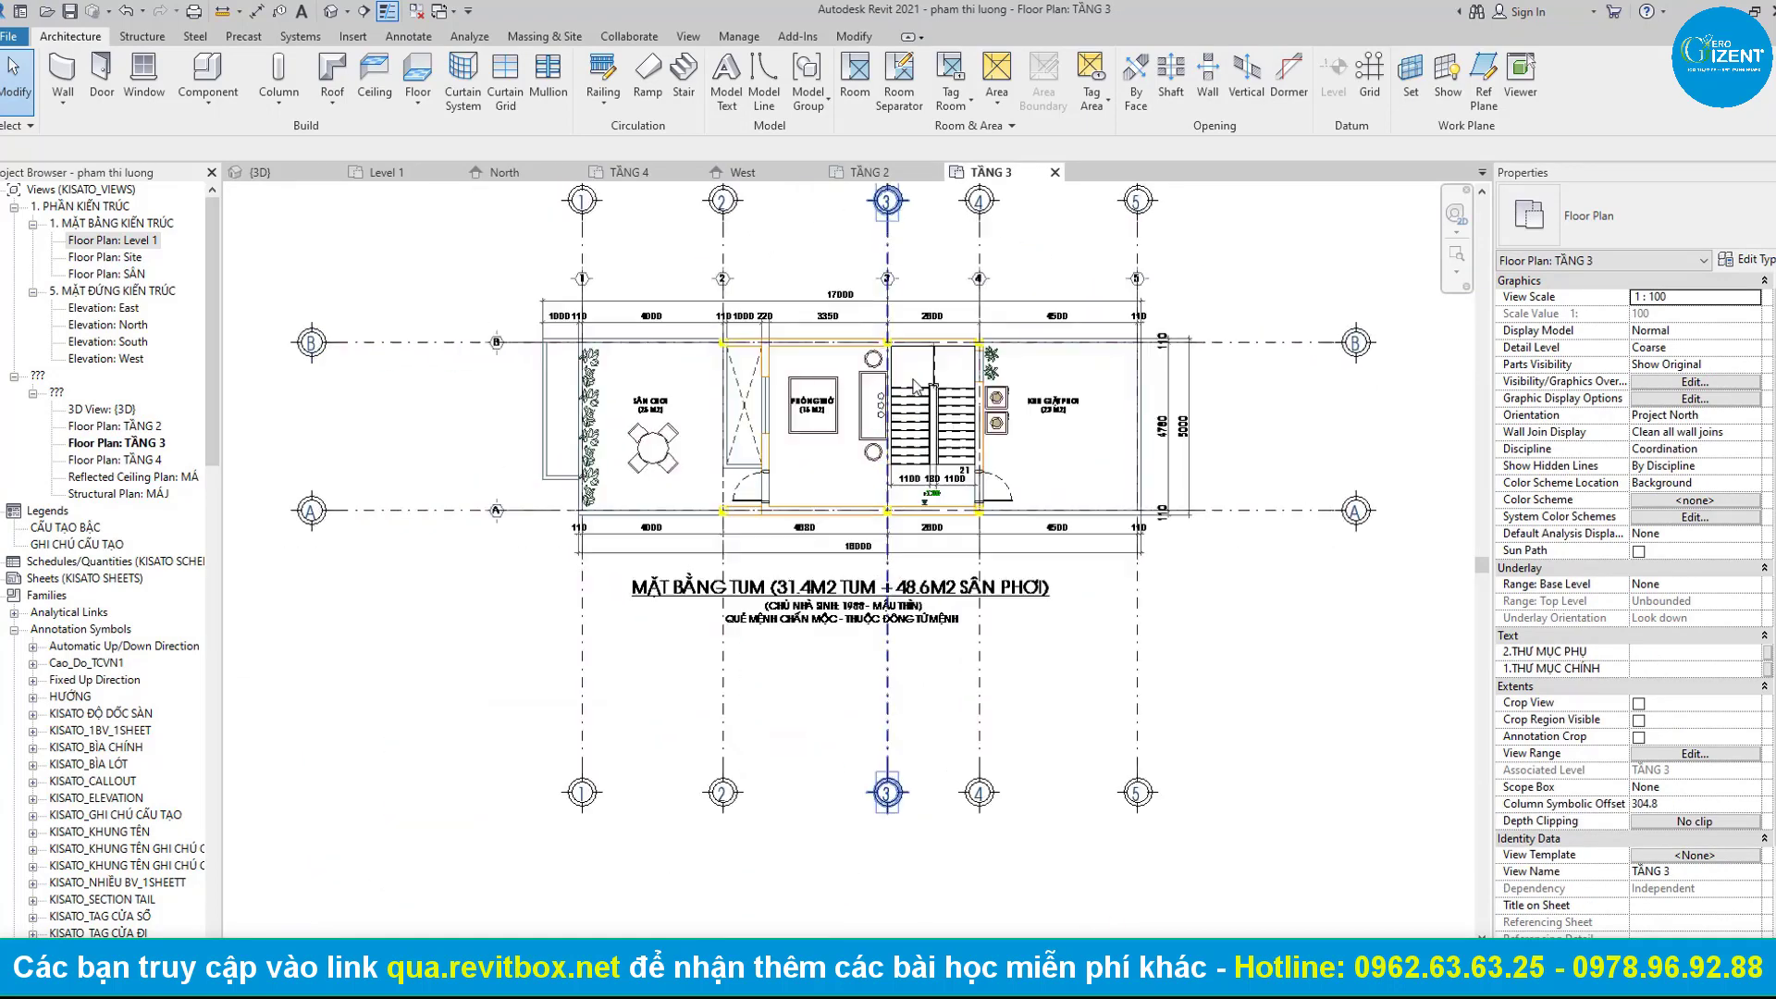
Sketch a rectangular 120 mm floor over the TẦNG 3 plan and finish it, declining the prompts.
middle_drag(1073, 400, 1012, 435)
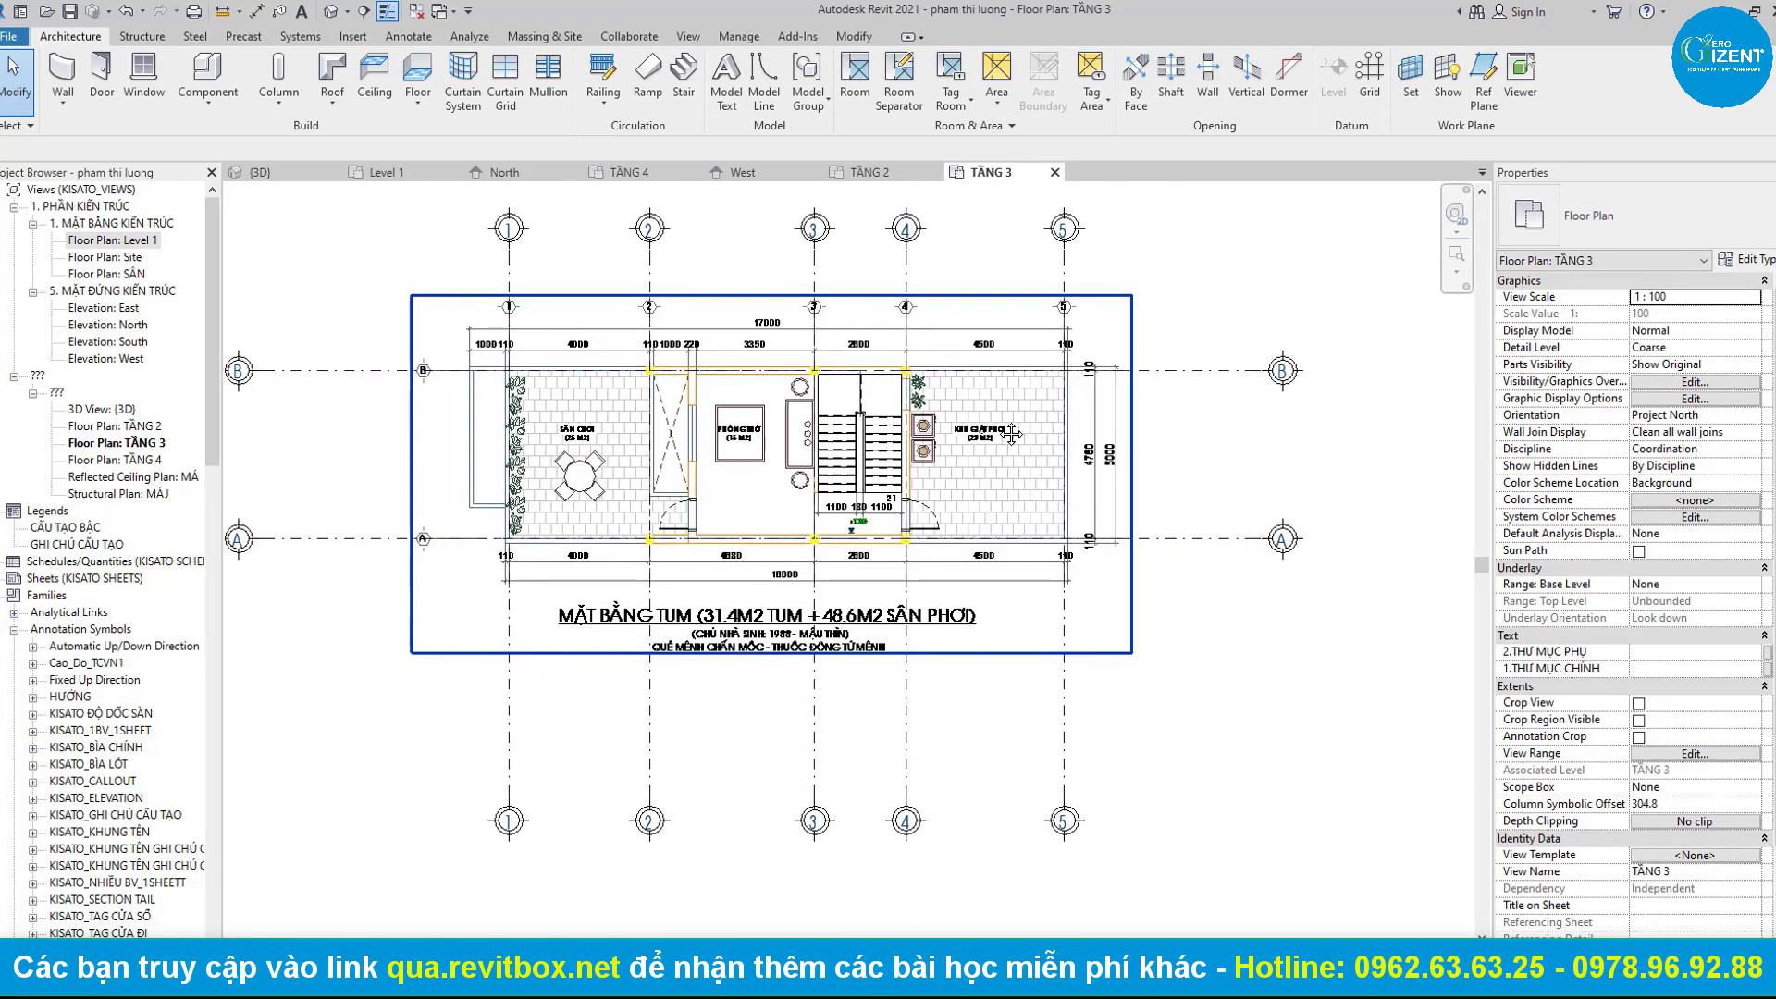
click(417, 69)
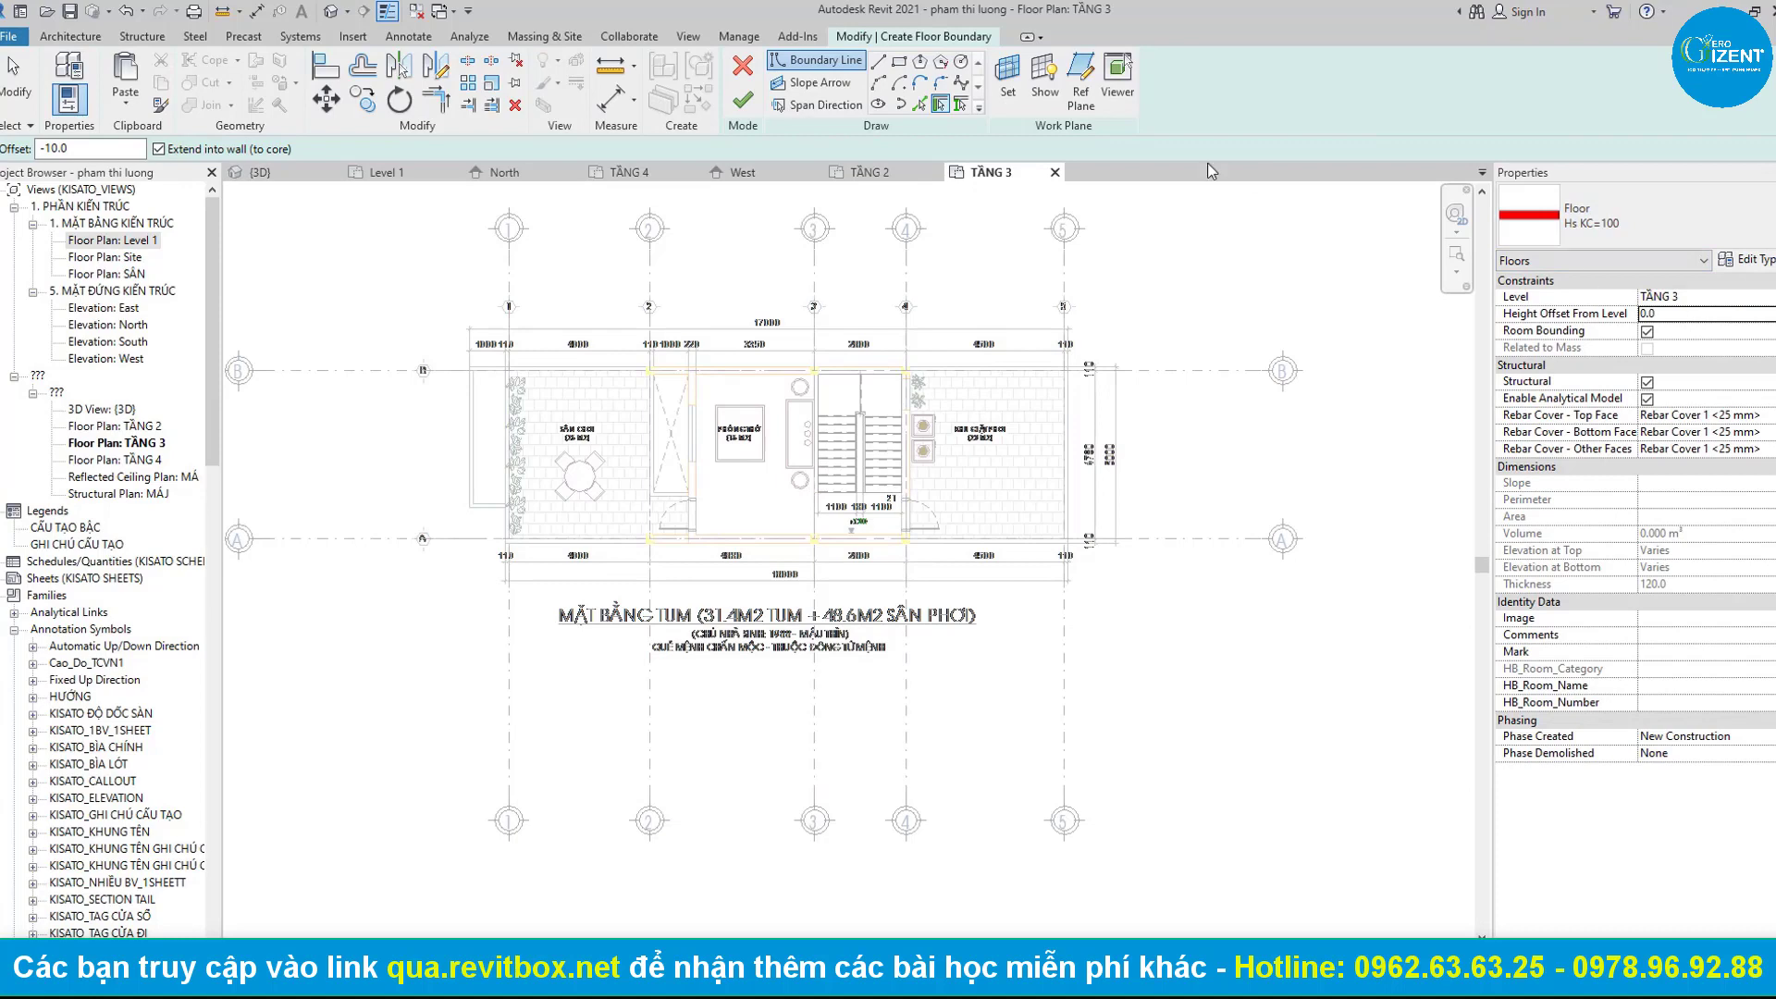
scroll(1045, 344, up, 3)
scroll(1055, 344, up, 2)
click(1064, 352)
scroll(703, 536, down, 2)
click(698, 535)
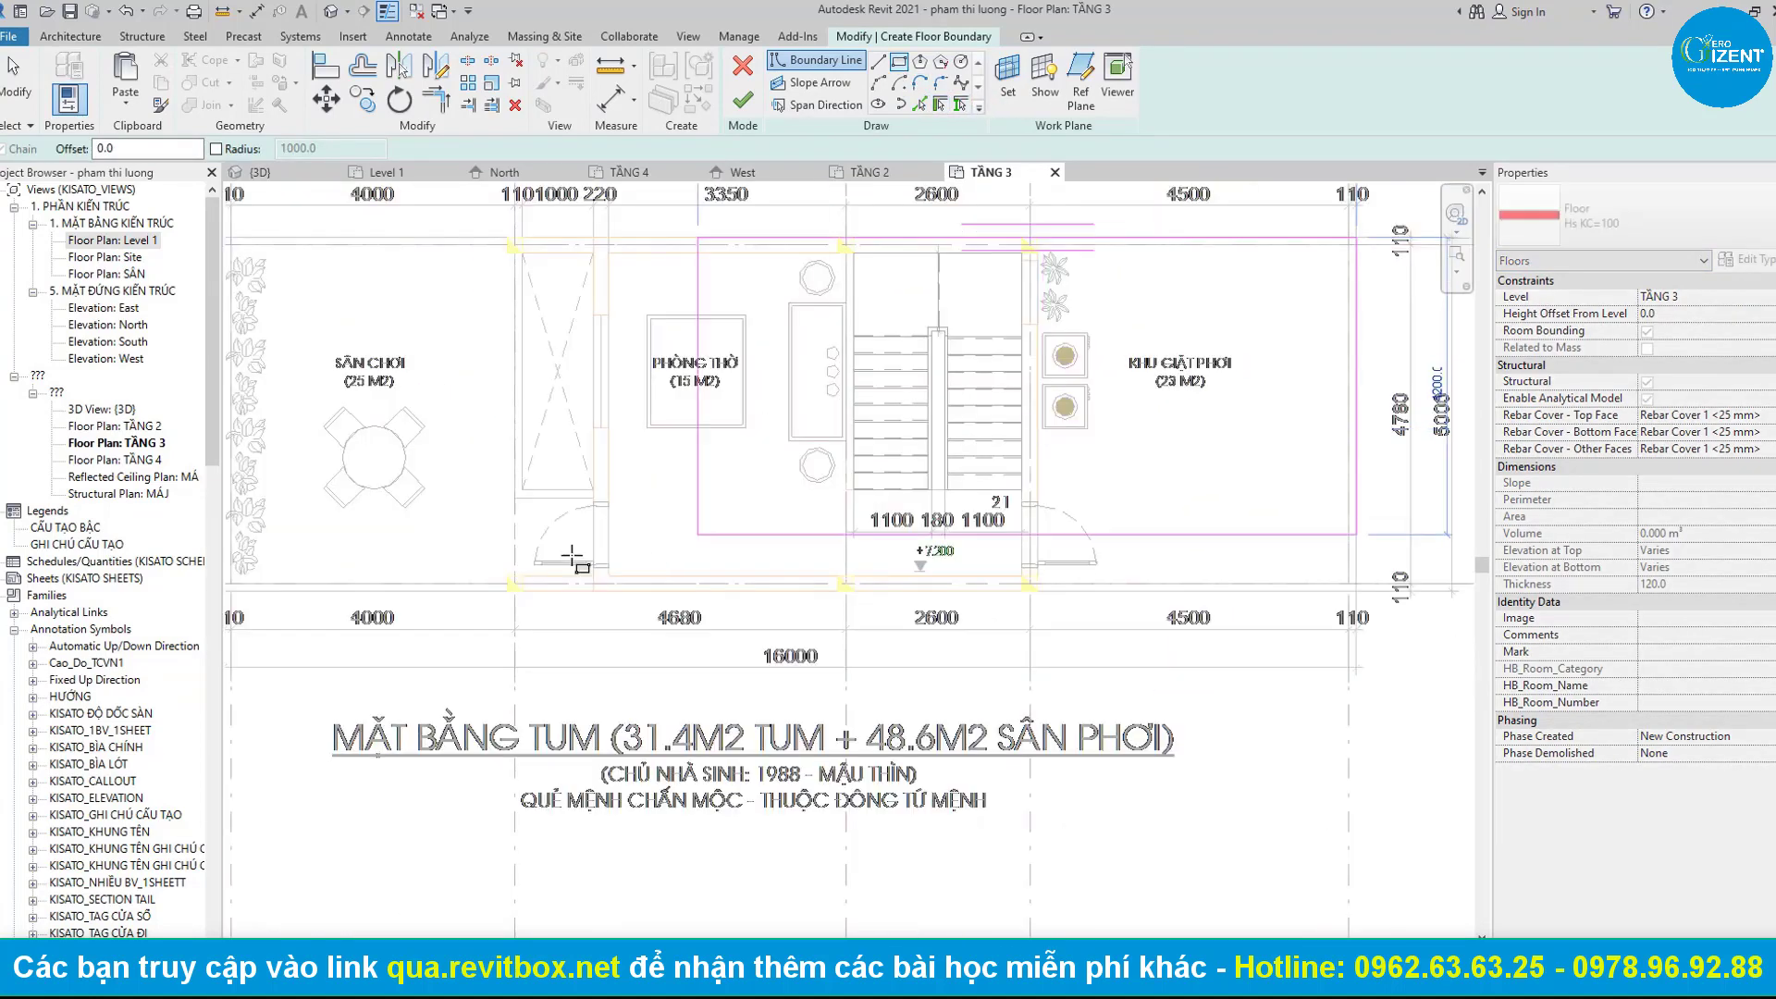
middle_drag(230, 592, 693, 593)
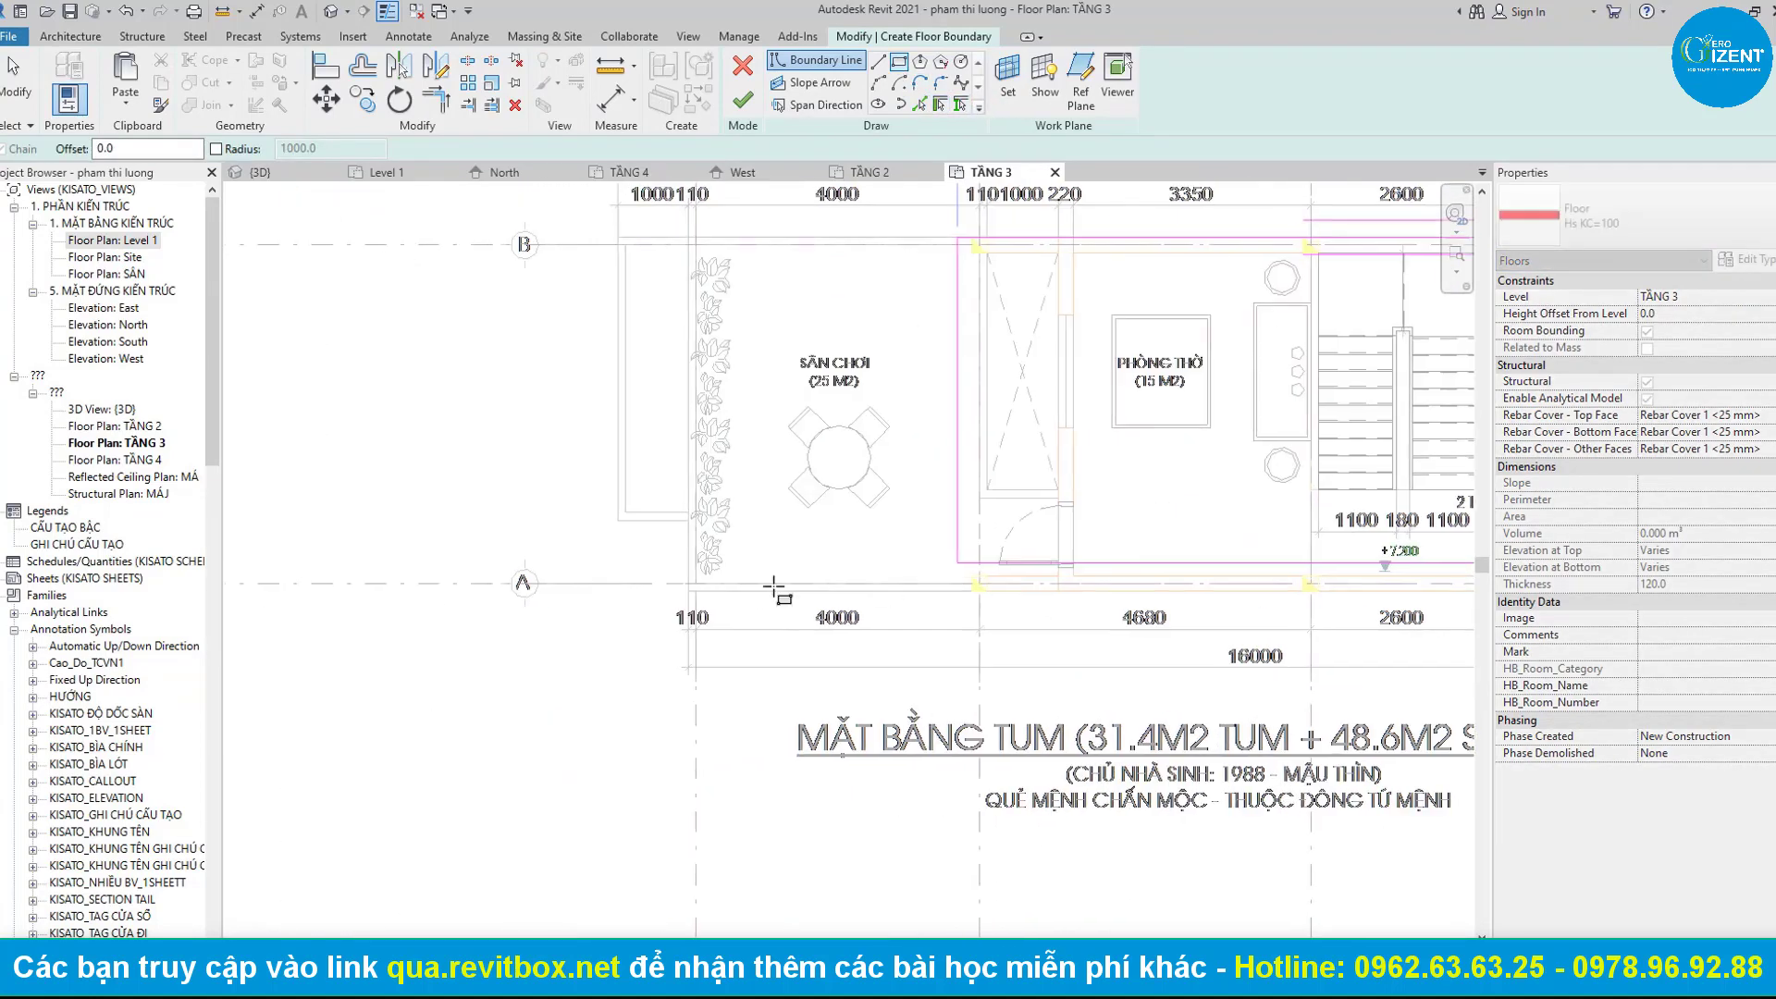
click(685, 592)
click(743, 100)
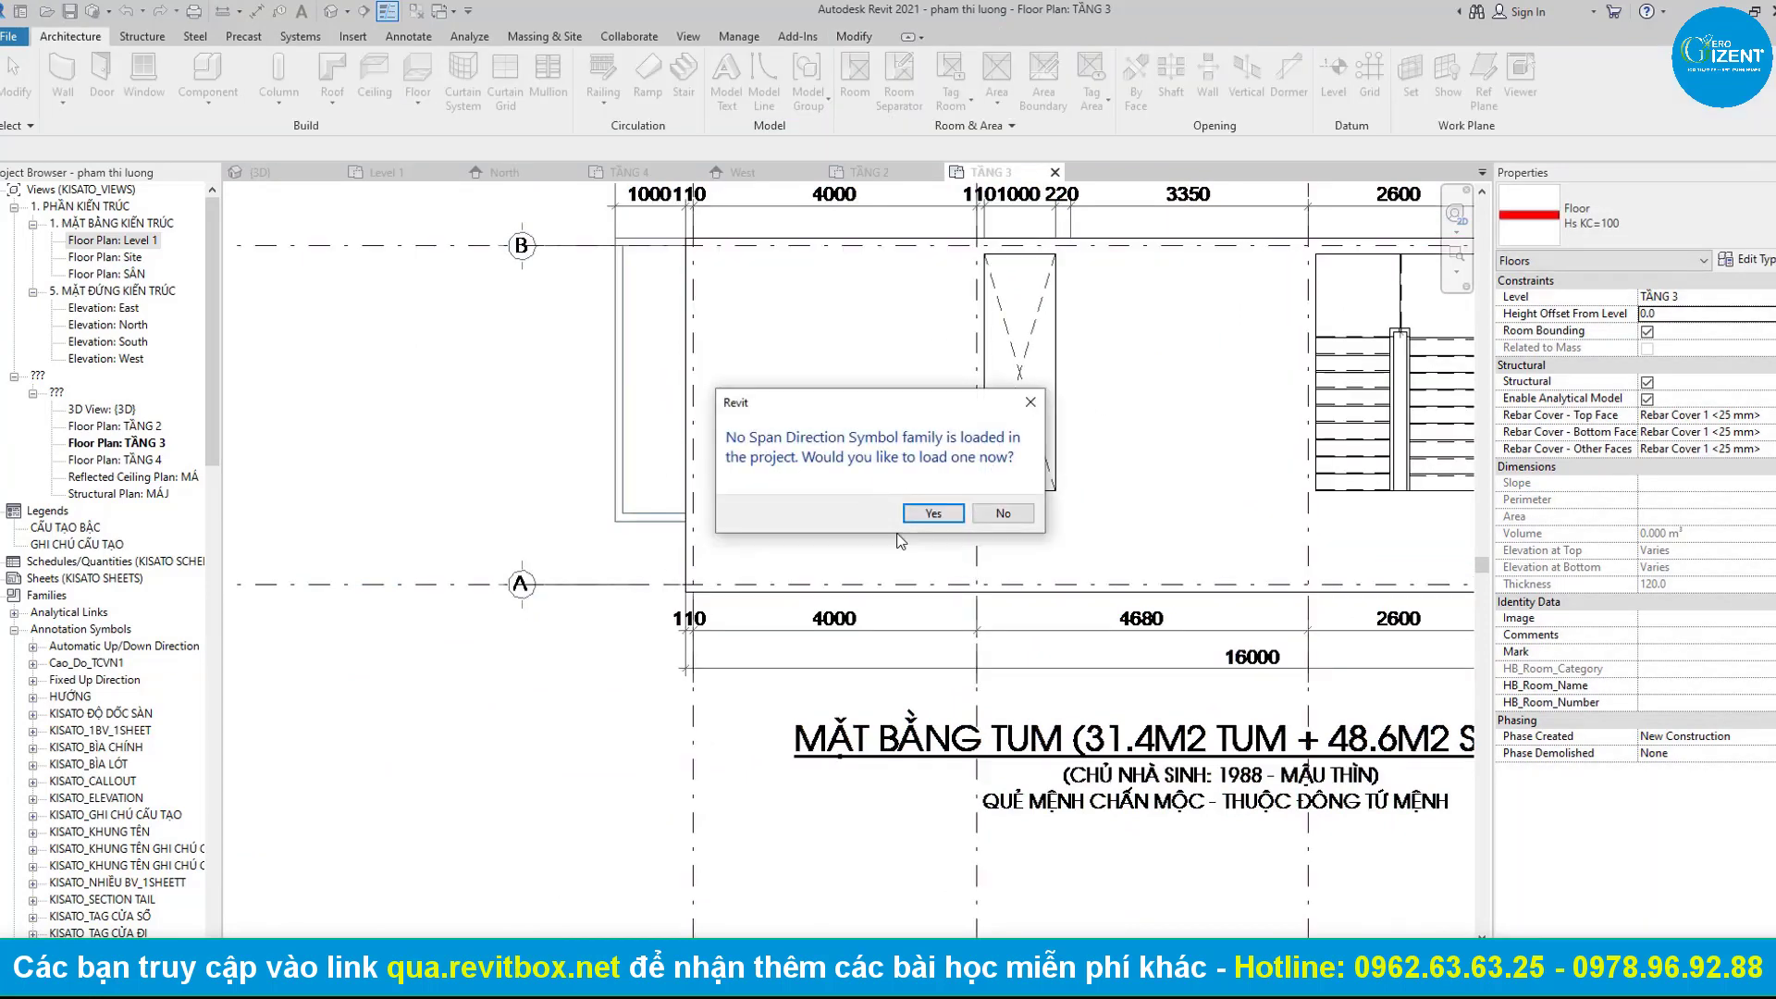
click(1003, 515)
click(1040, 514)
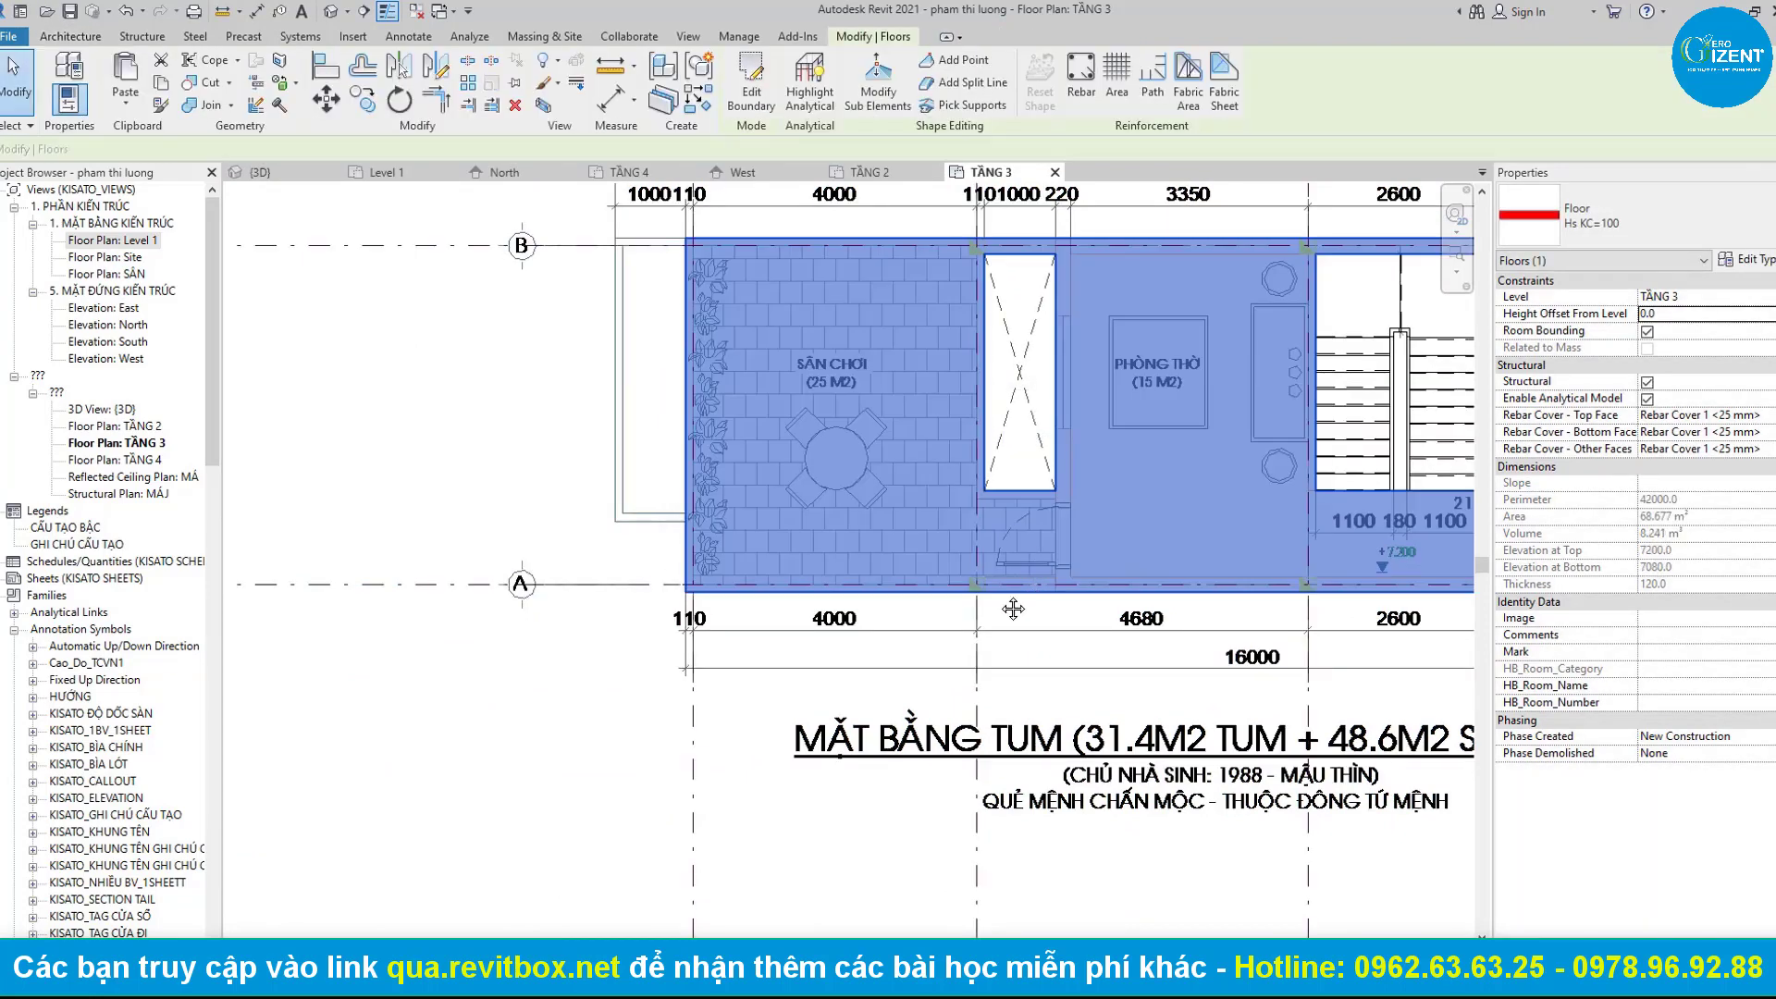
Bring the t3.dwg import to front and set its draw layer to Foreground.
scroll(712, 250, down, 1)
click(712, 249)
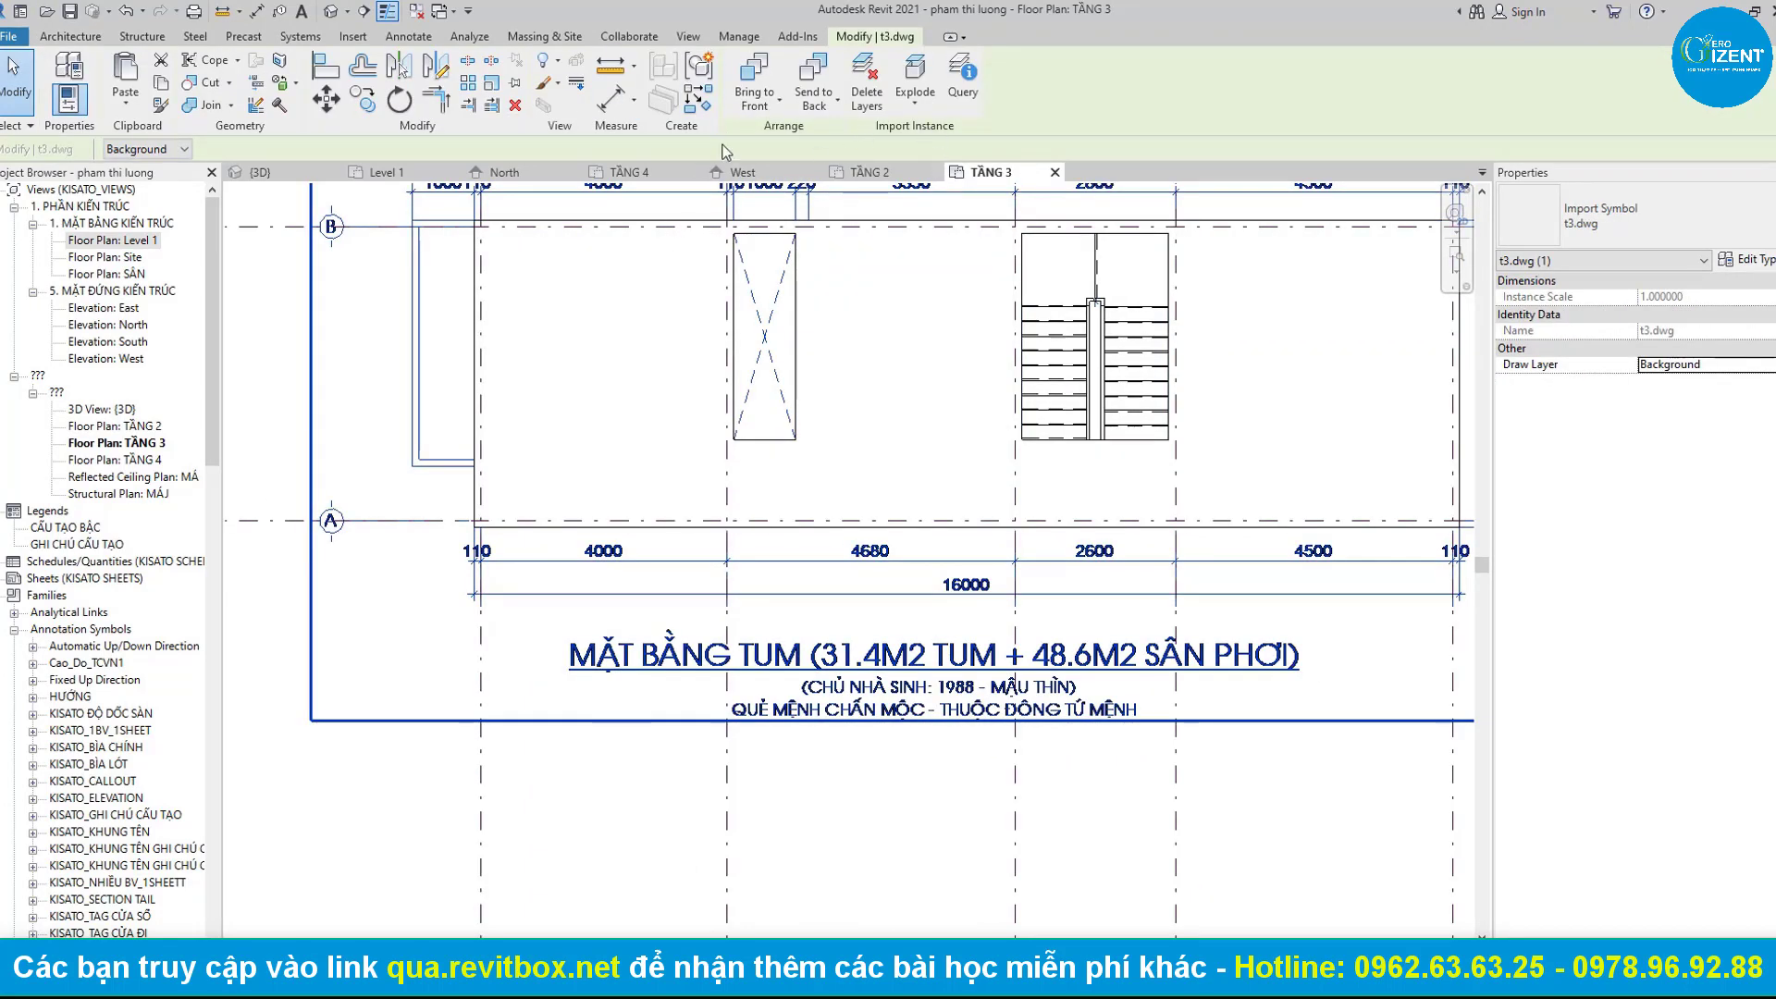
click(766, 91)
scroll(976, 445, down, 2)
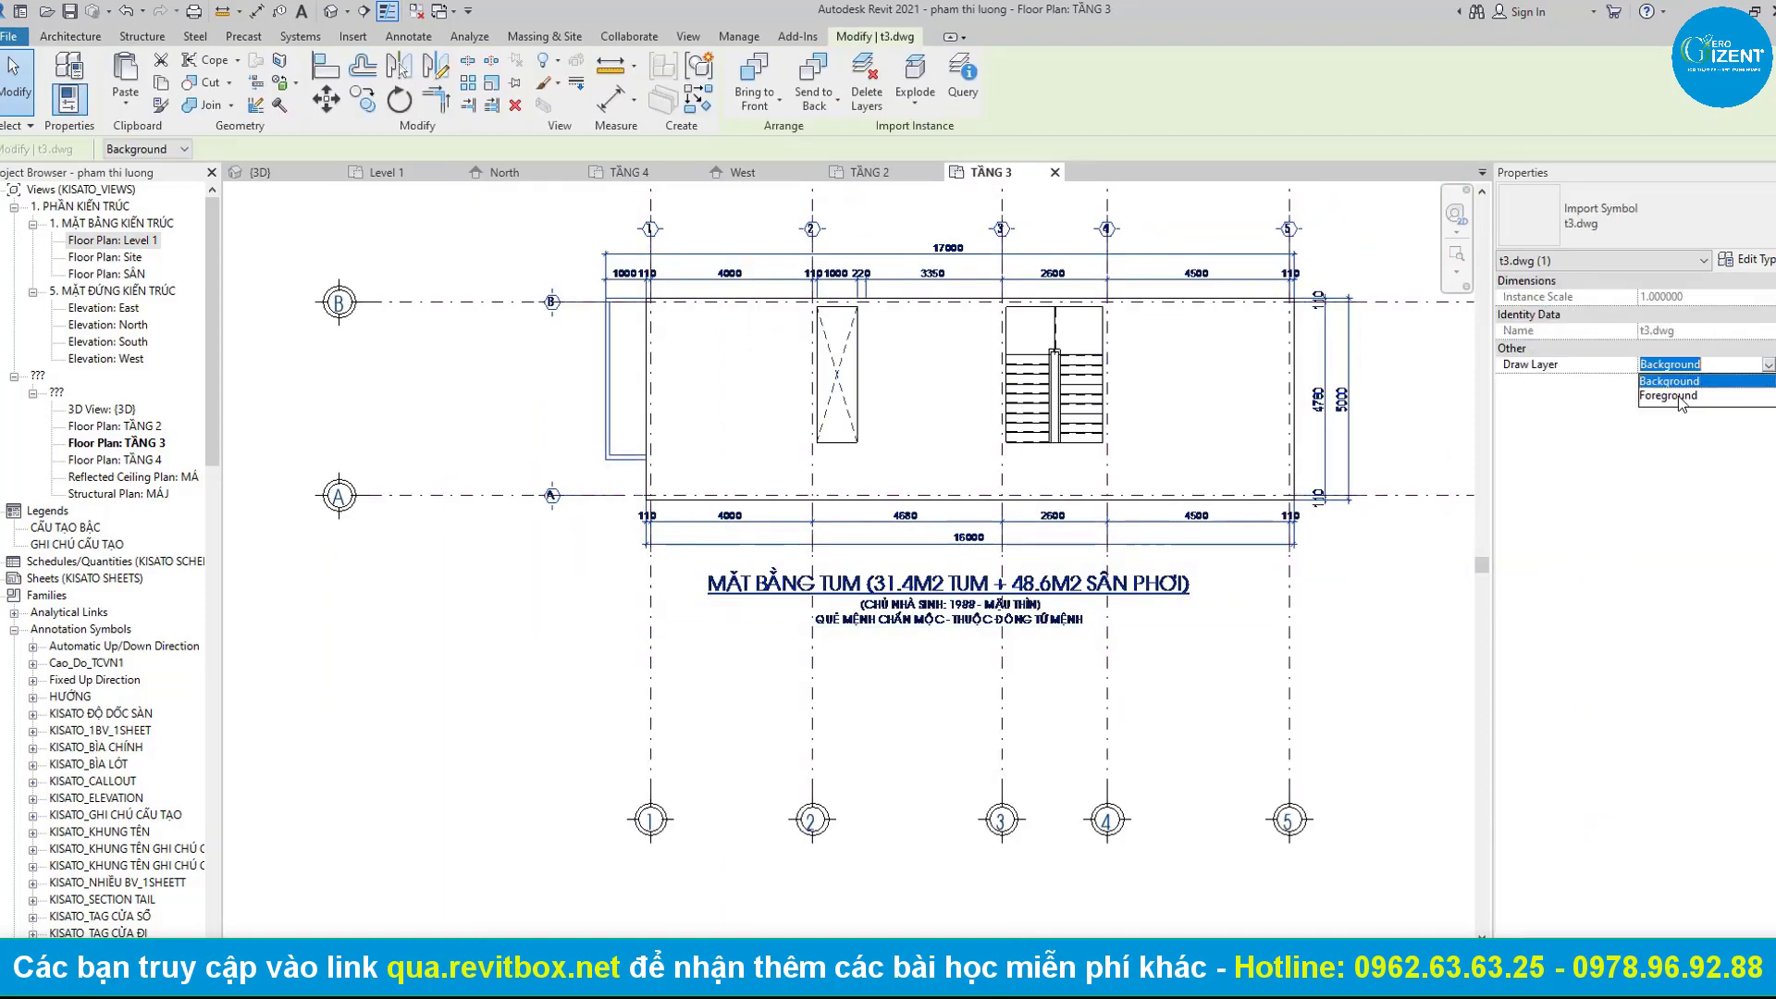
click(1668, 395)
click(726, 920)
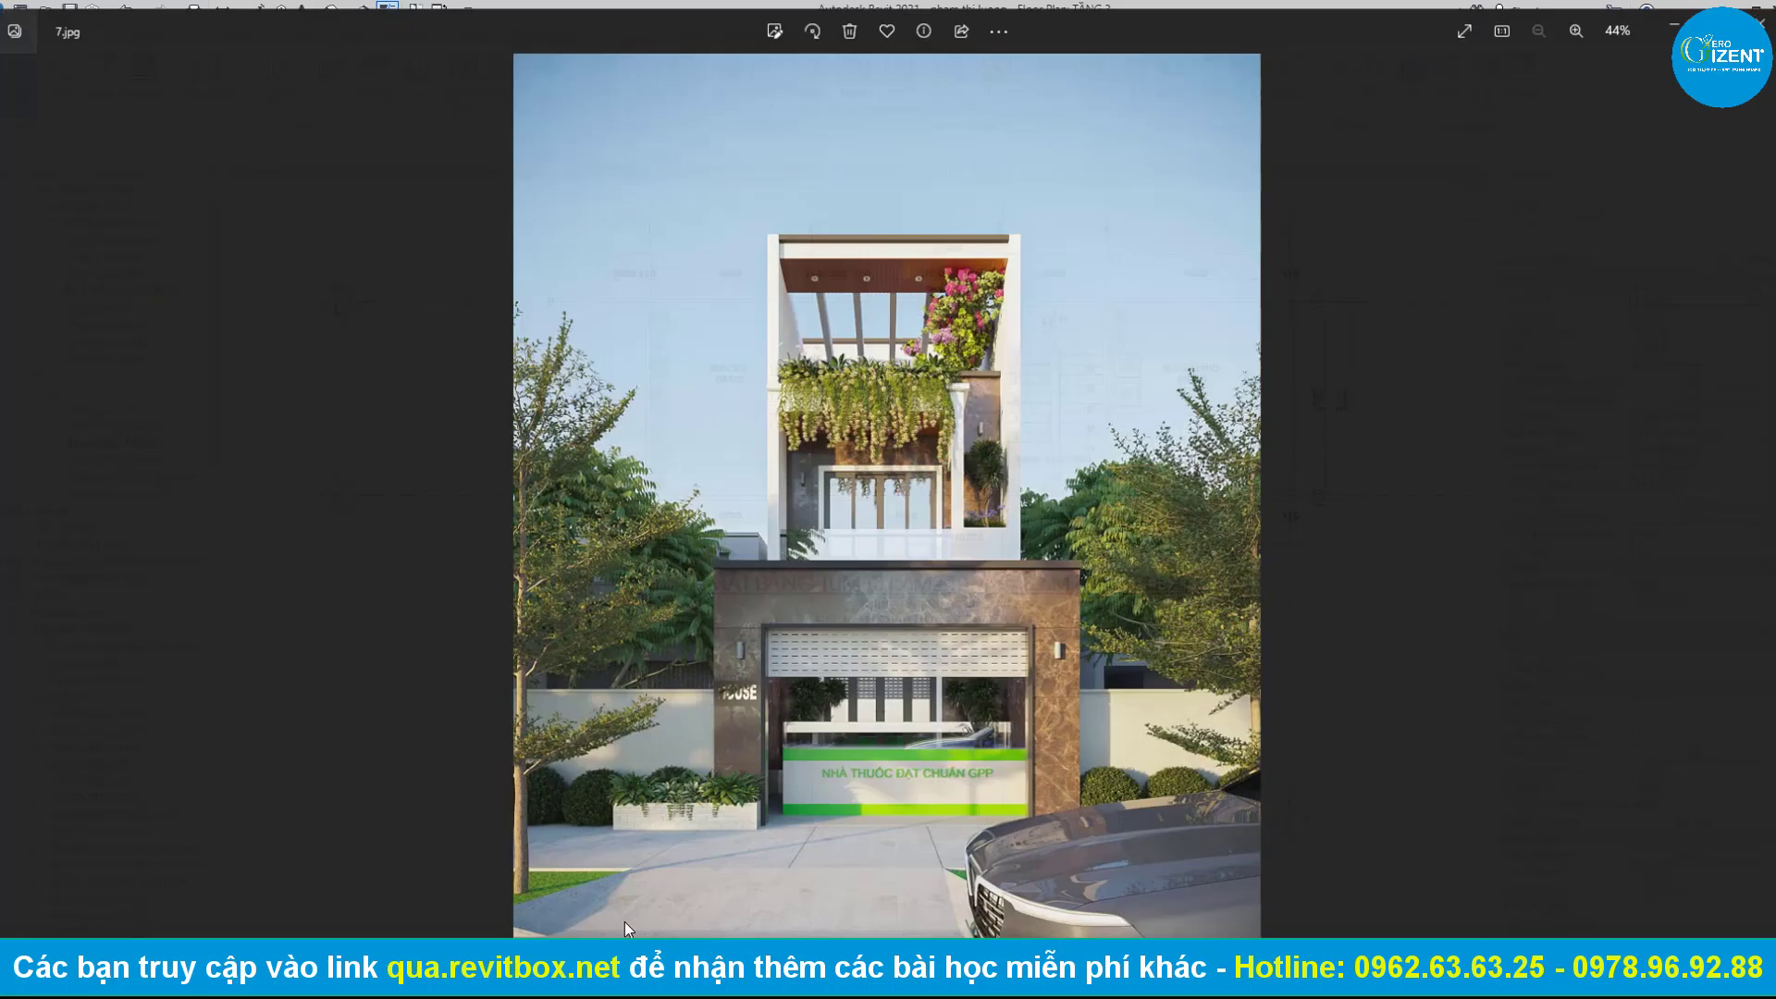
scroll(967, 395, up, 2)
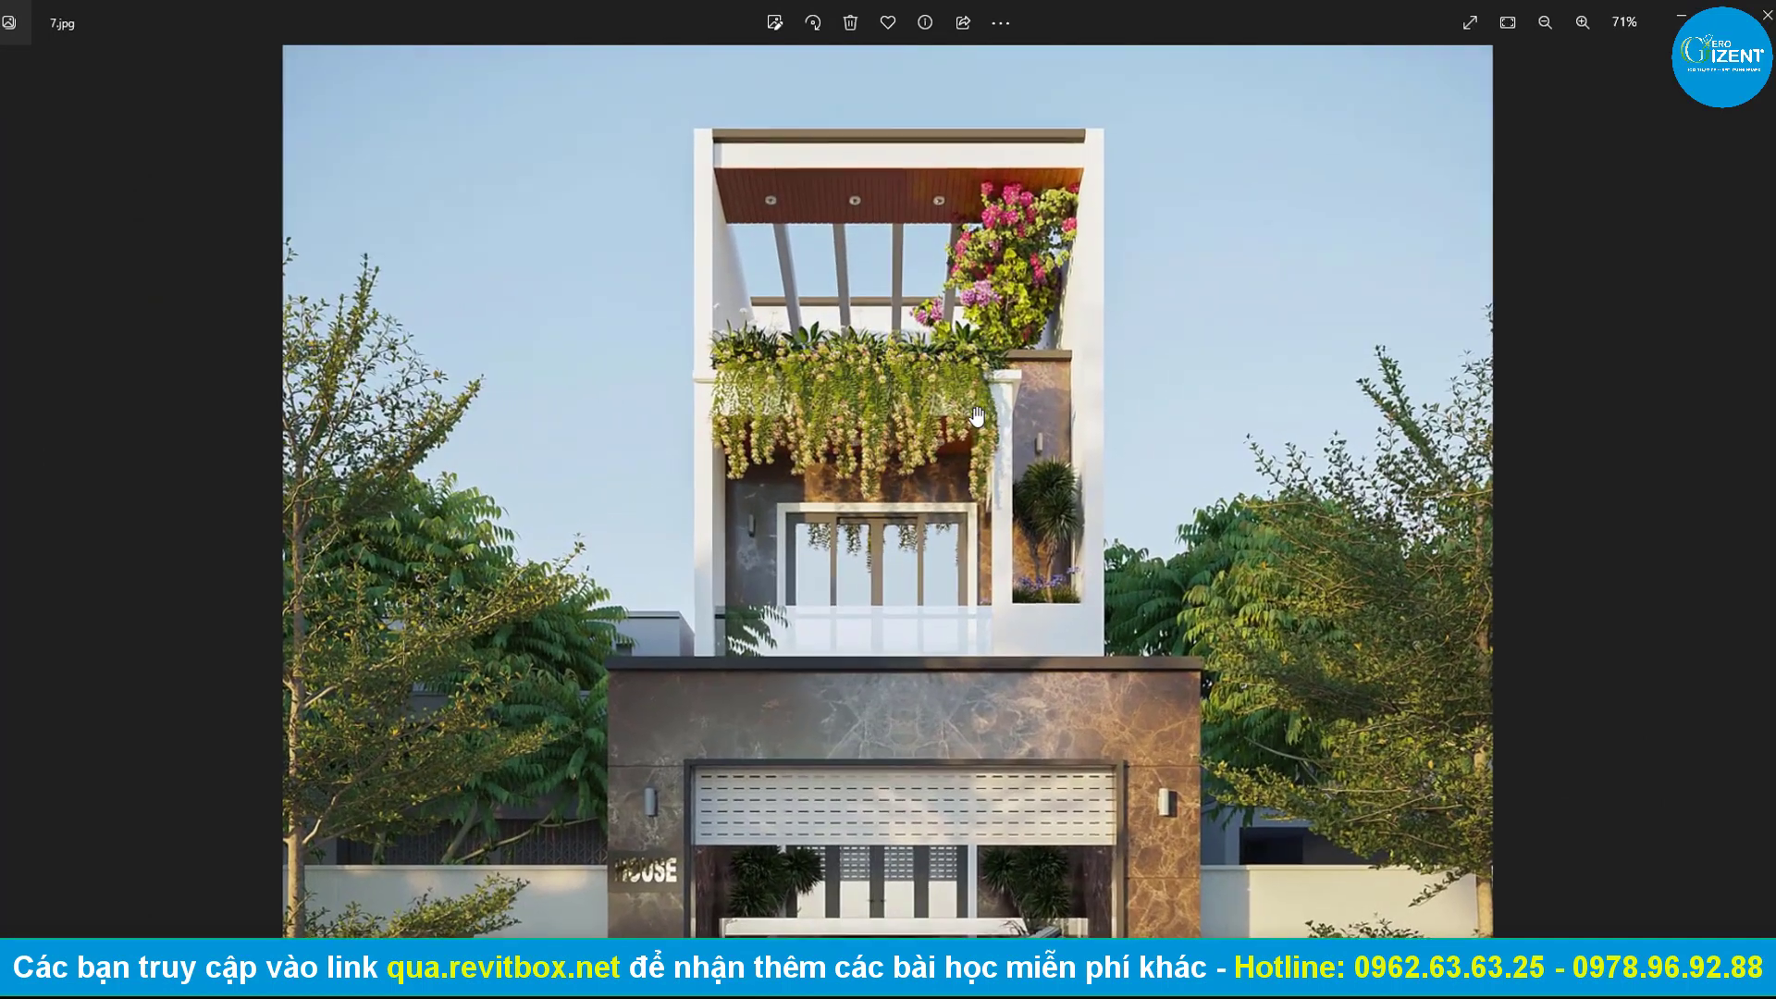
click(1679, 24)
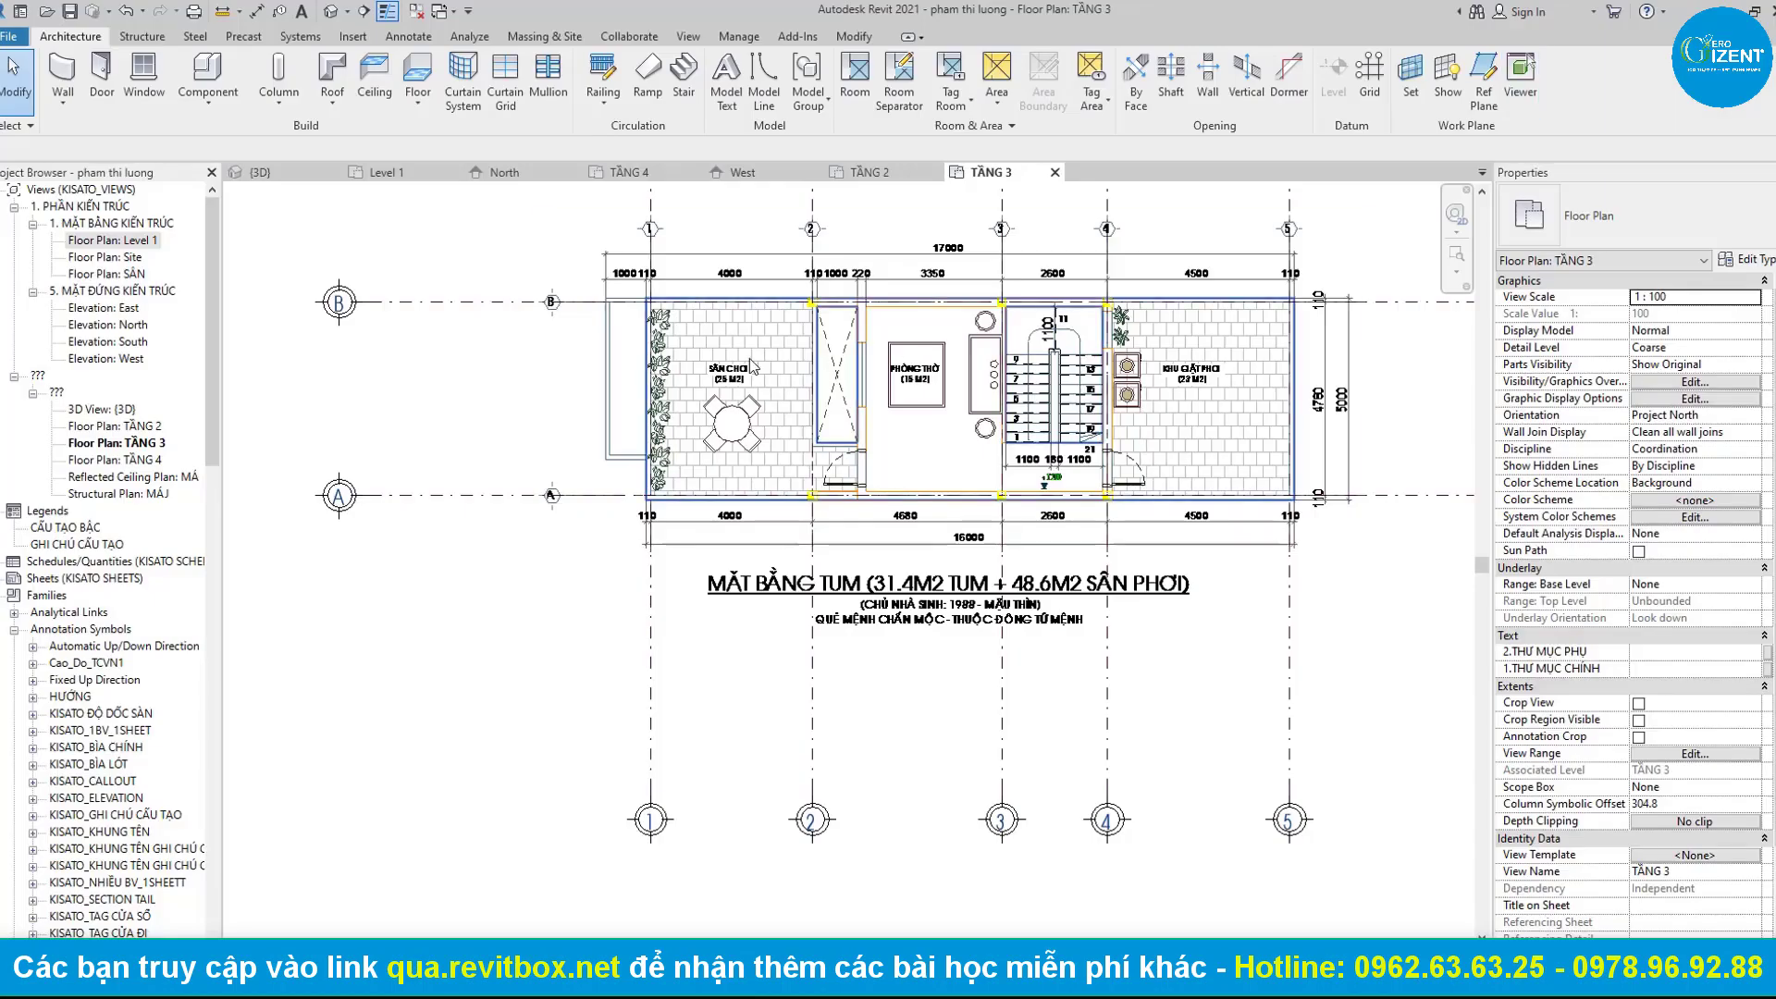
scroll(676, 360, up, 2)
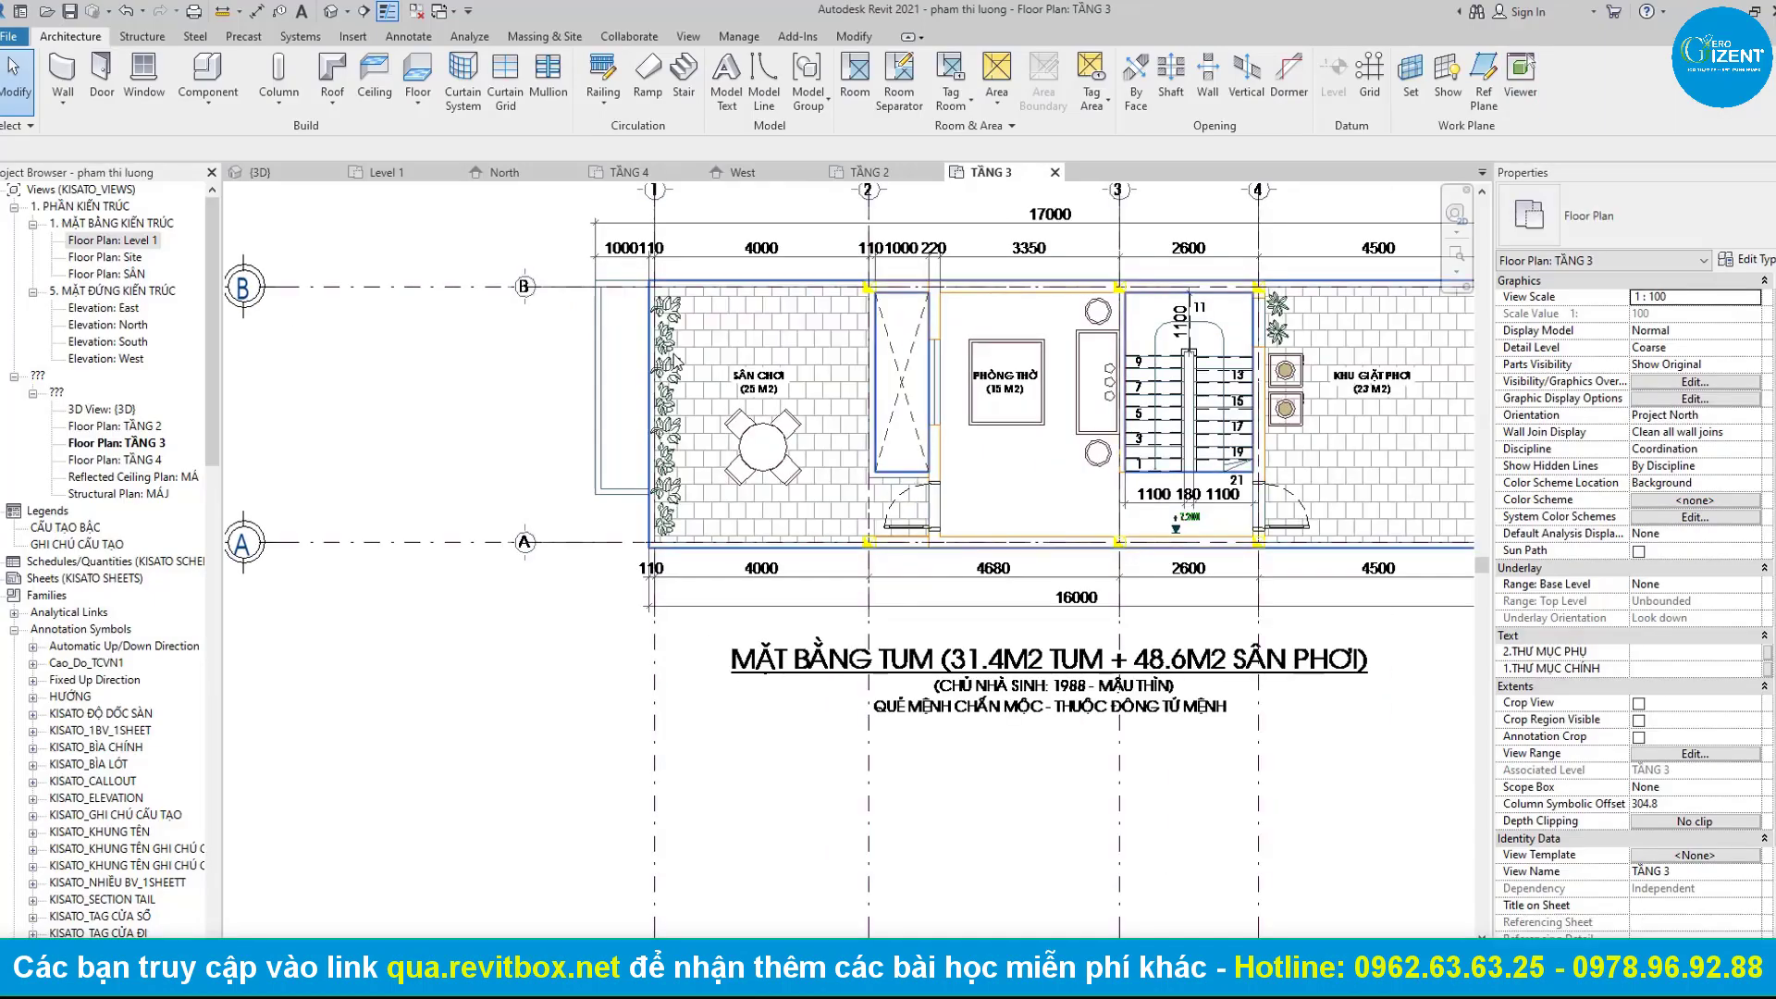
Start a new floor with SB and draw its left and bottom boundary lines beside SÂN CHƠI.
key(s)
key(b)
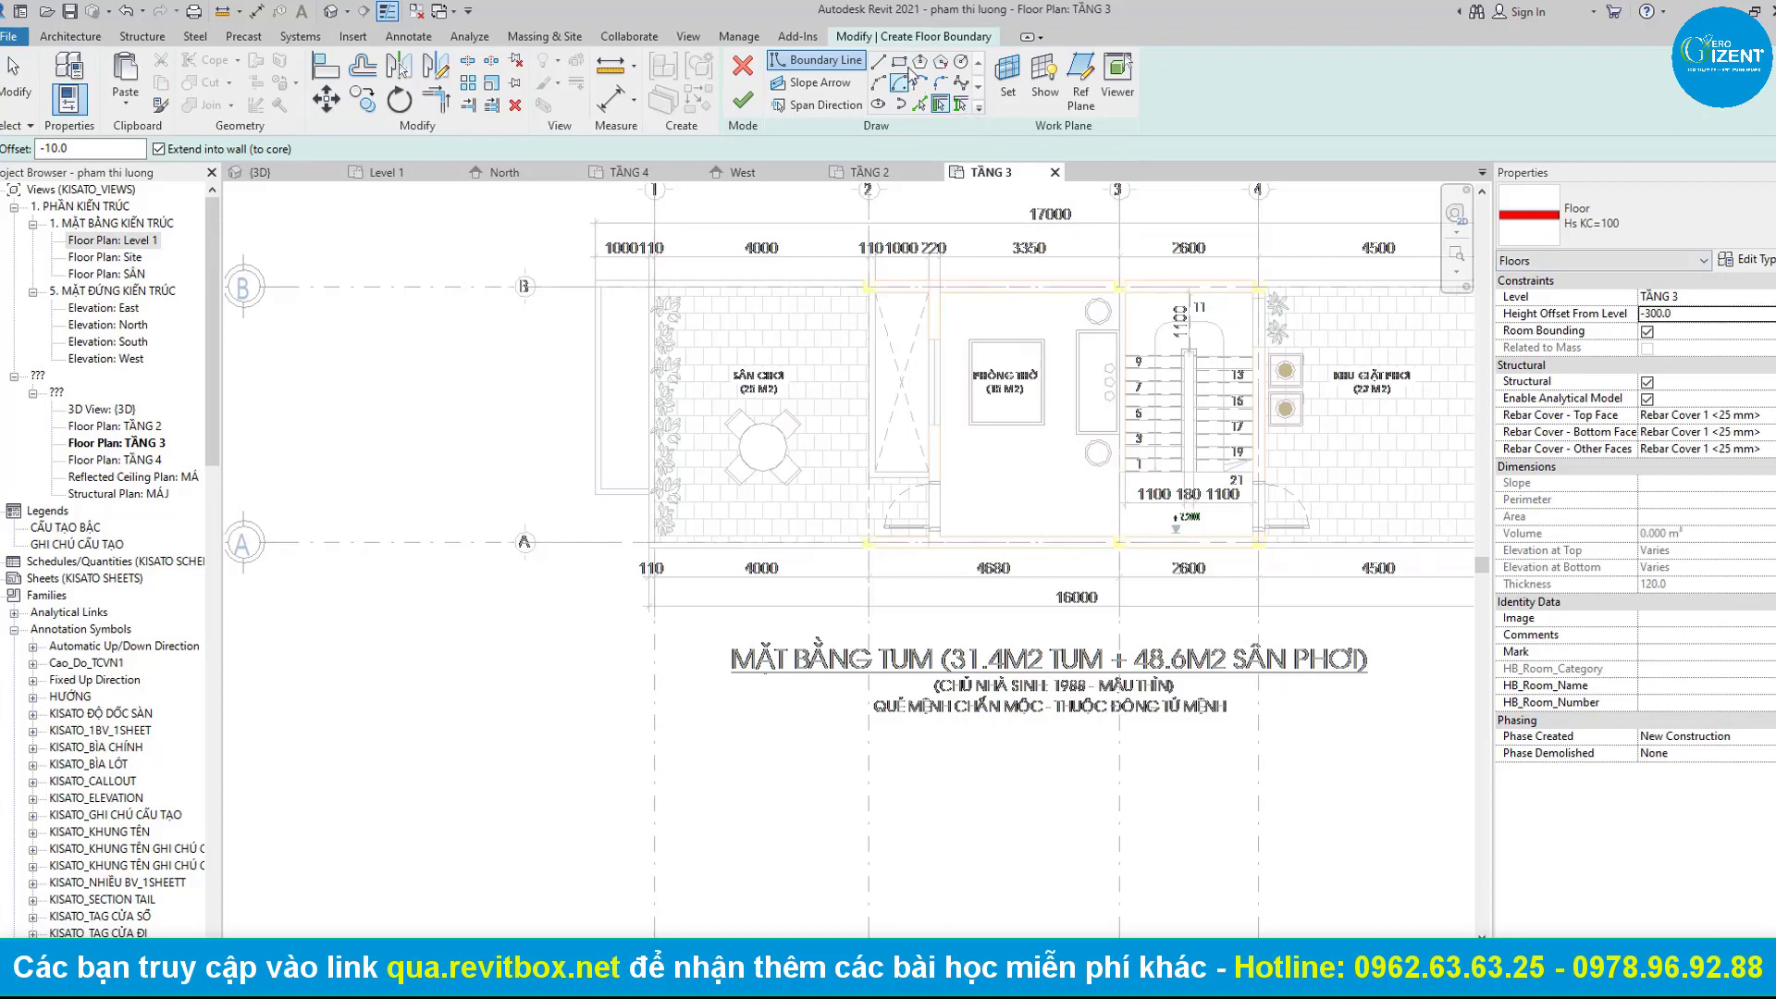
scroll(629, 277, up, 3)
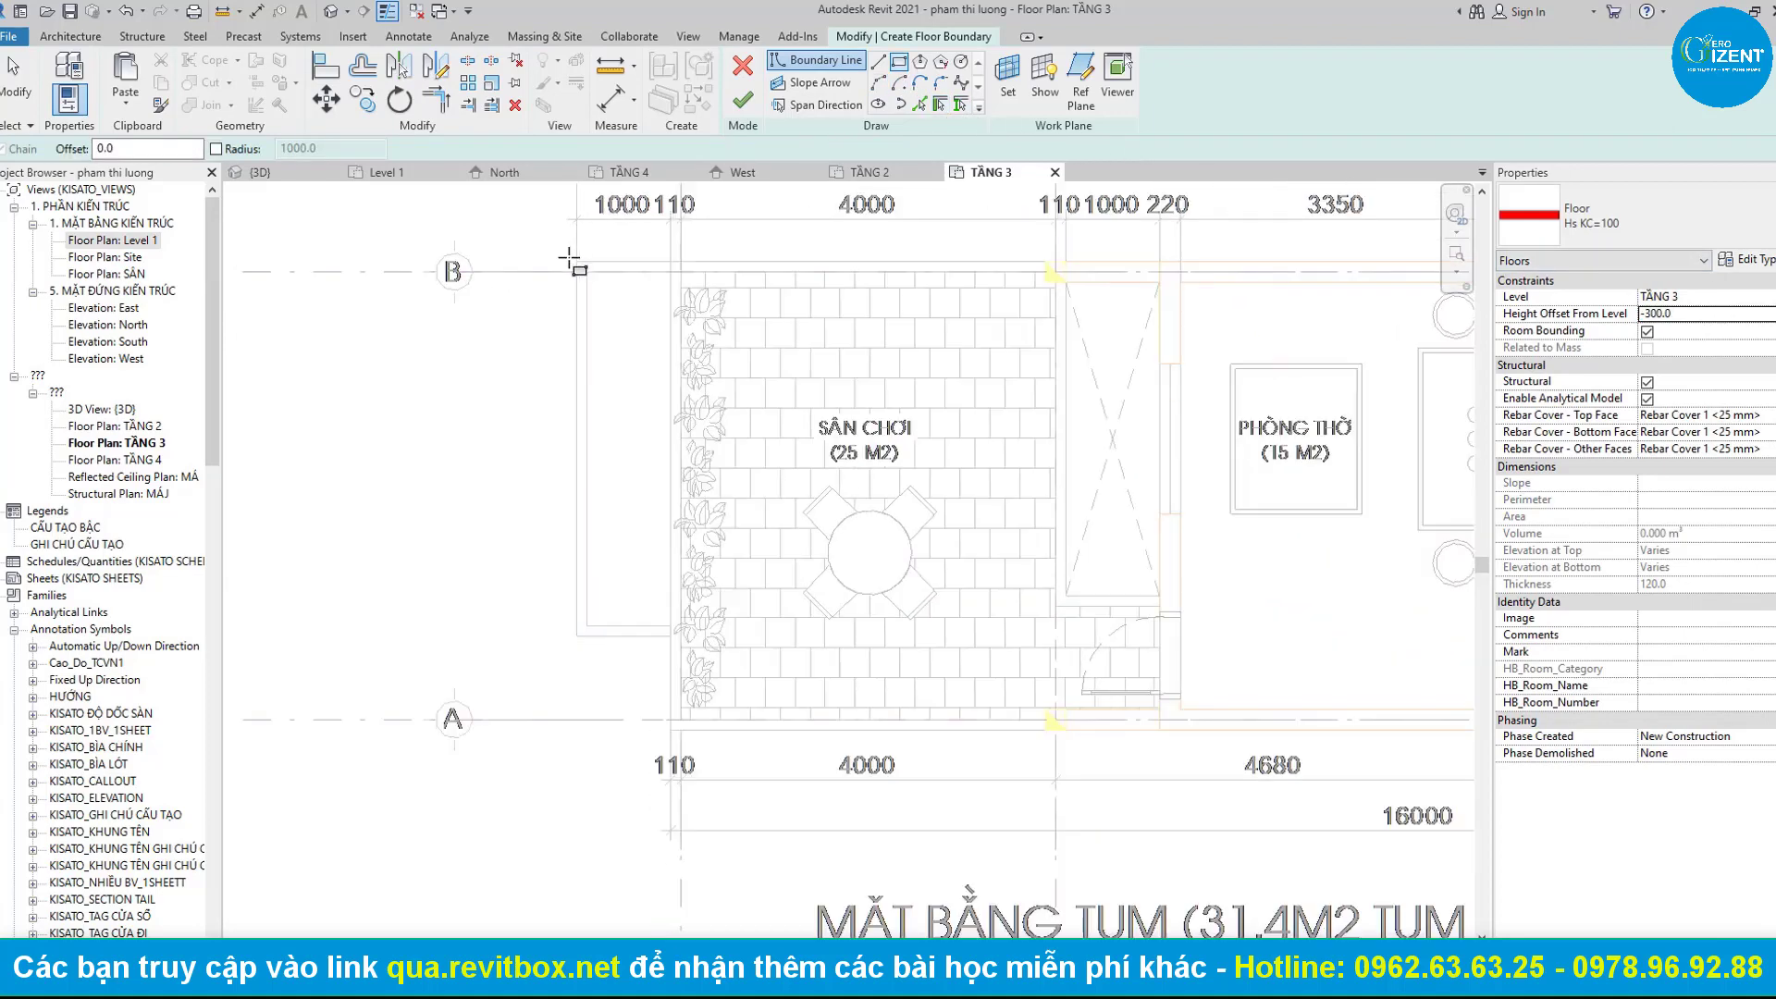
click(575, 262)
click(576, 635)
scroll(648, 629, up, 2)
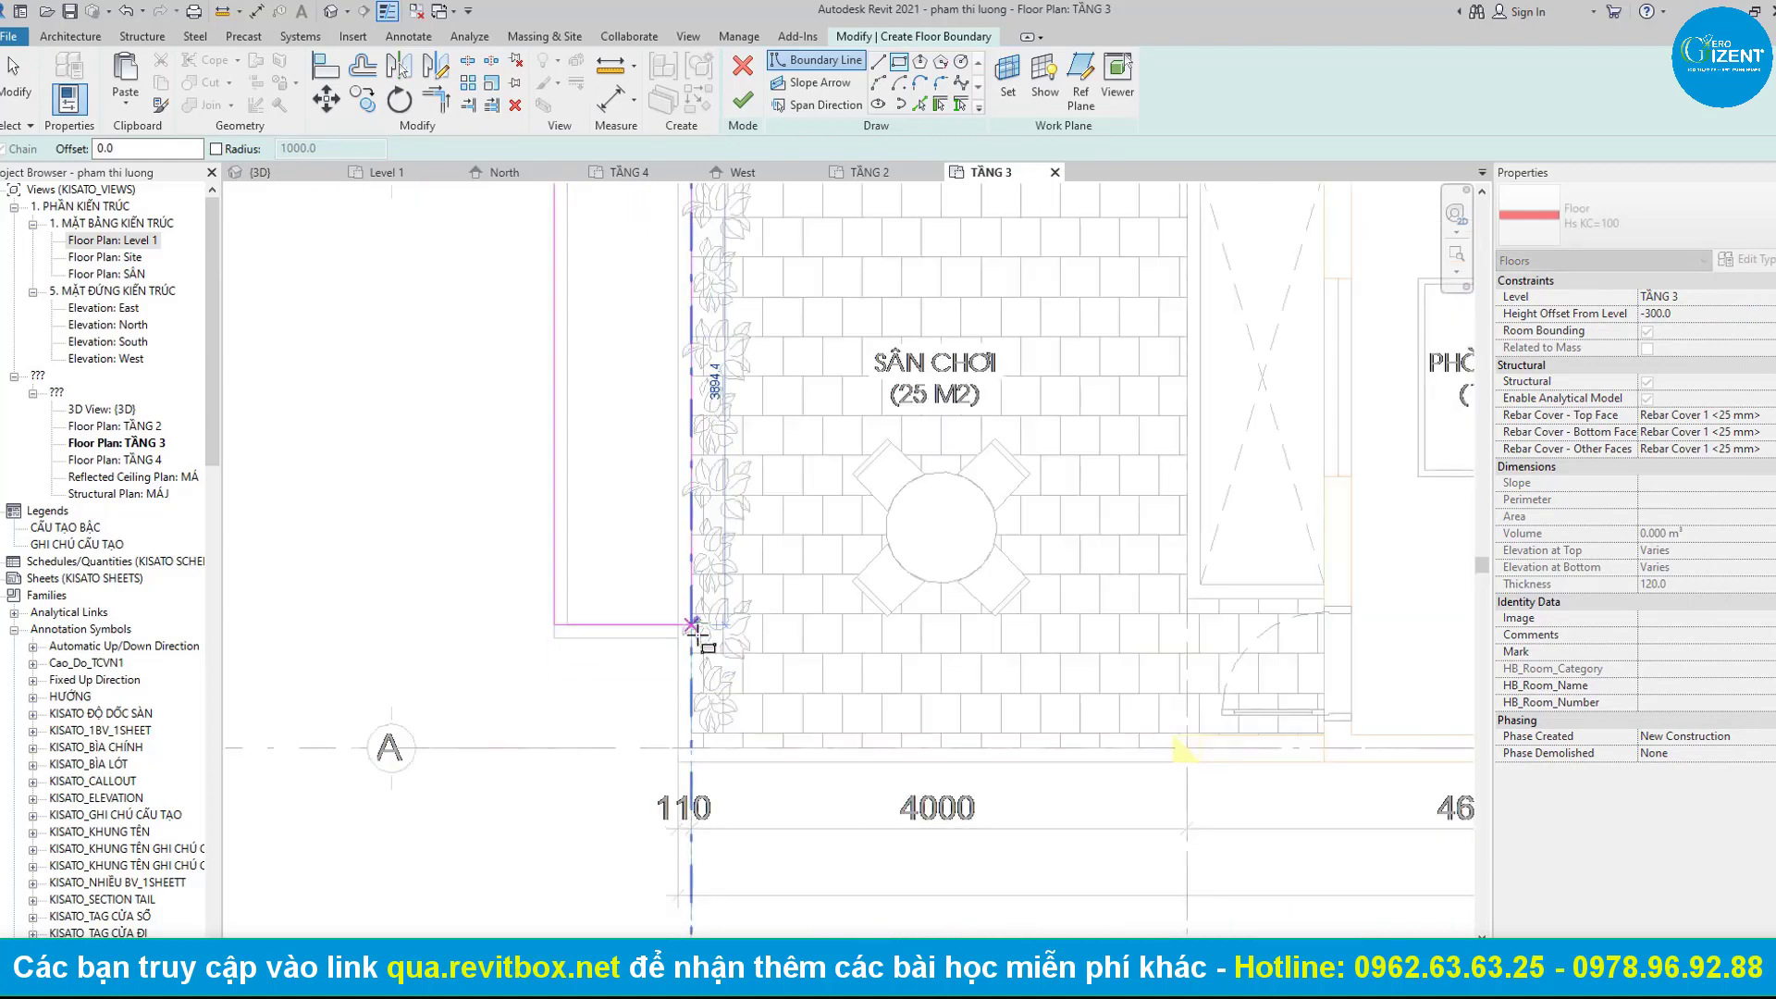
click(691, 635)
scroll(639, 592, up, 3)
key(Escape)
key(Escape)
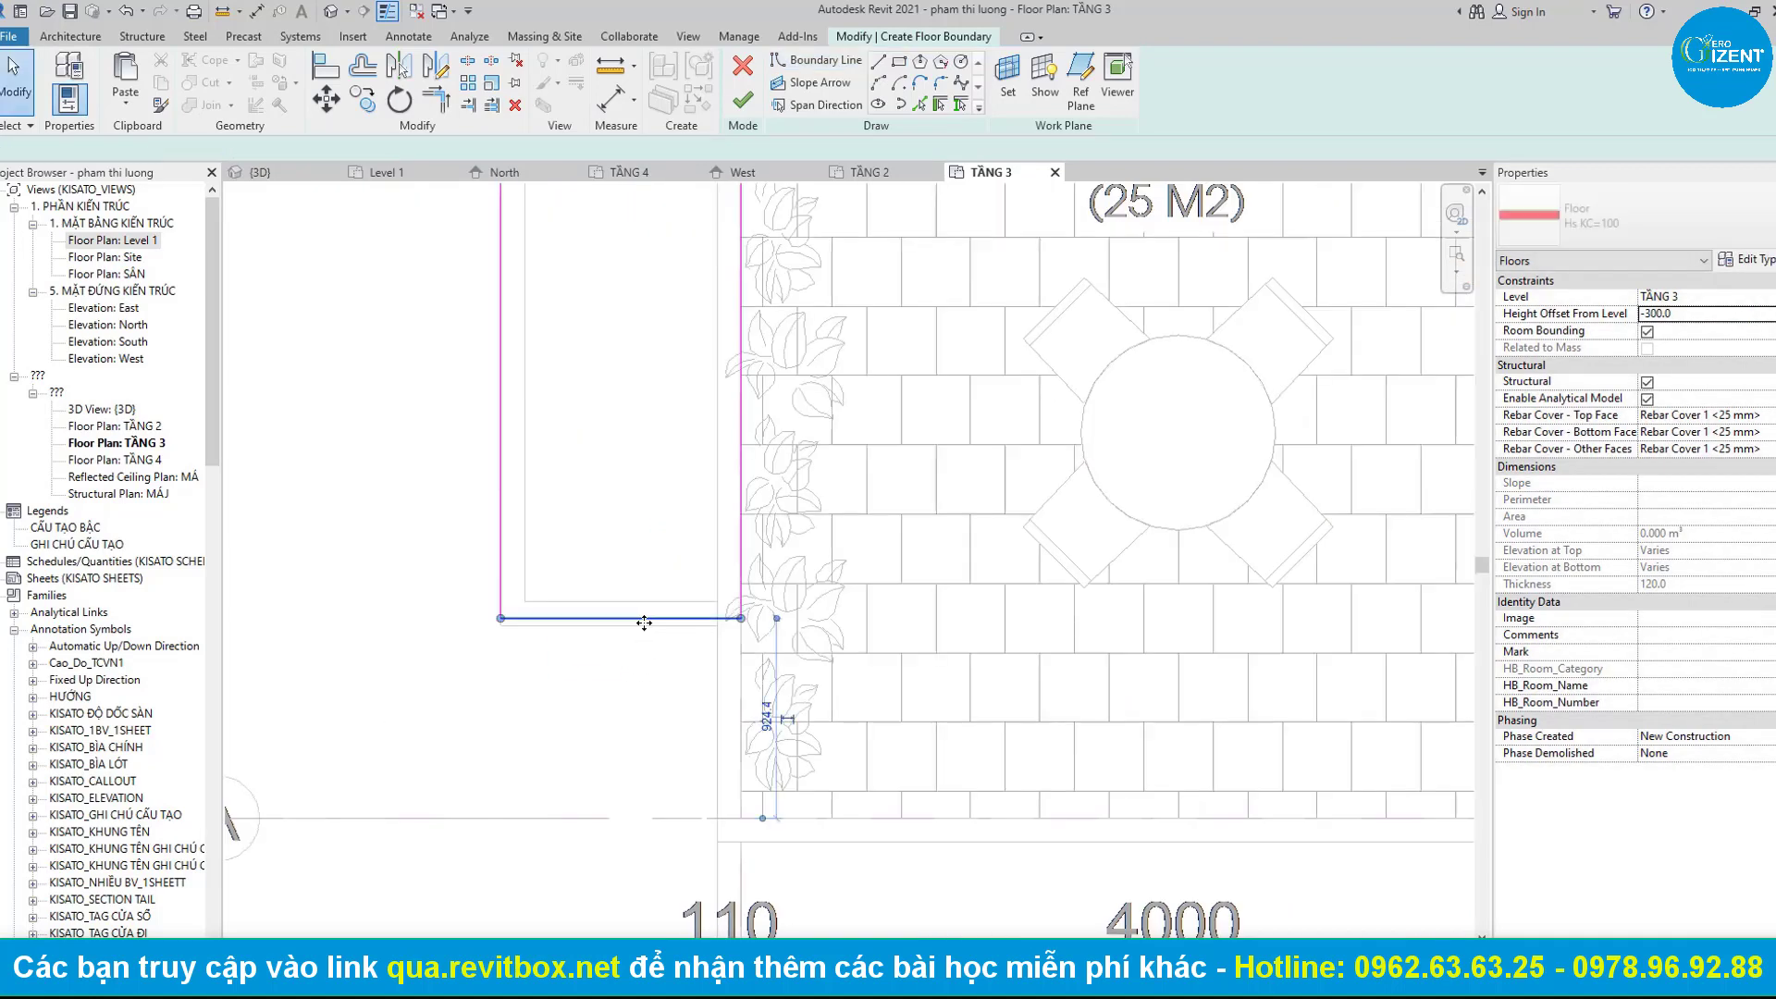
Finish the sketch into a 4.44 m² floor offset -300 and dismiss the warnings.
click(636, 626)
scroll(640, 601, down, 1)
click(743, 100)
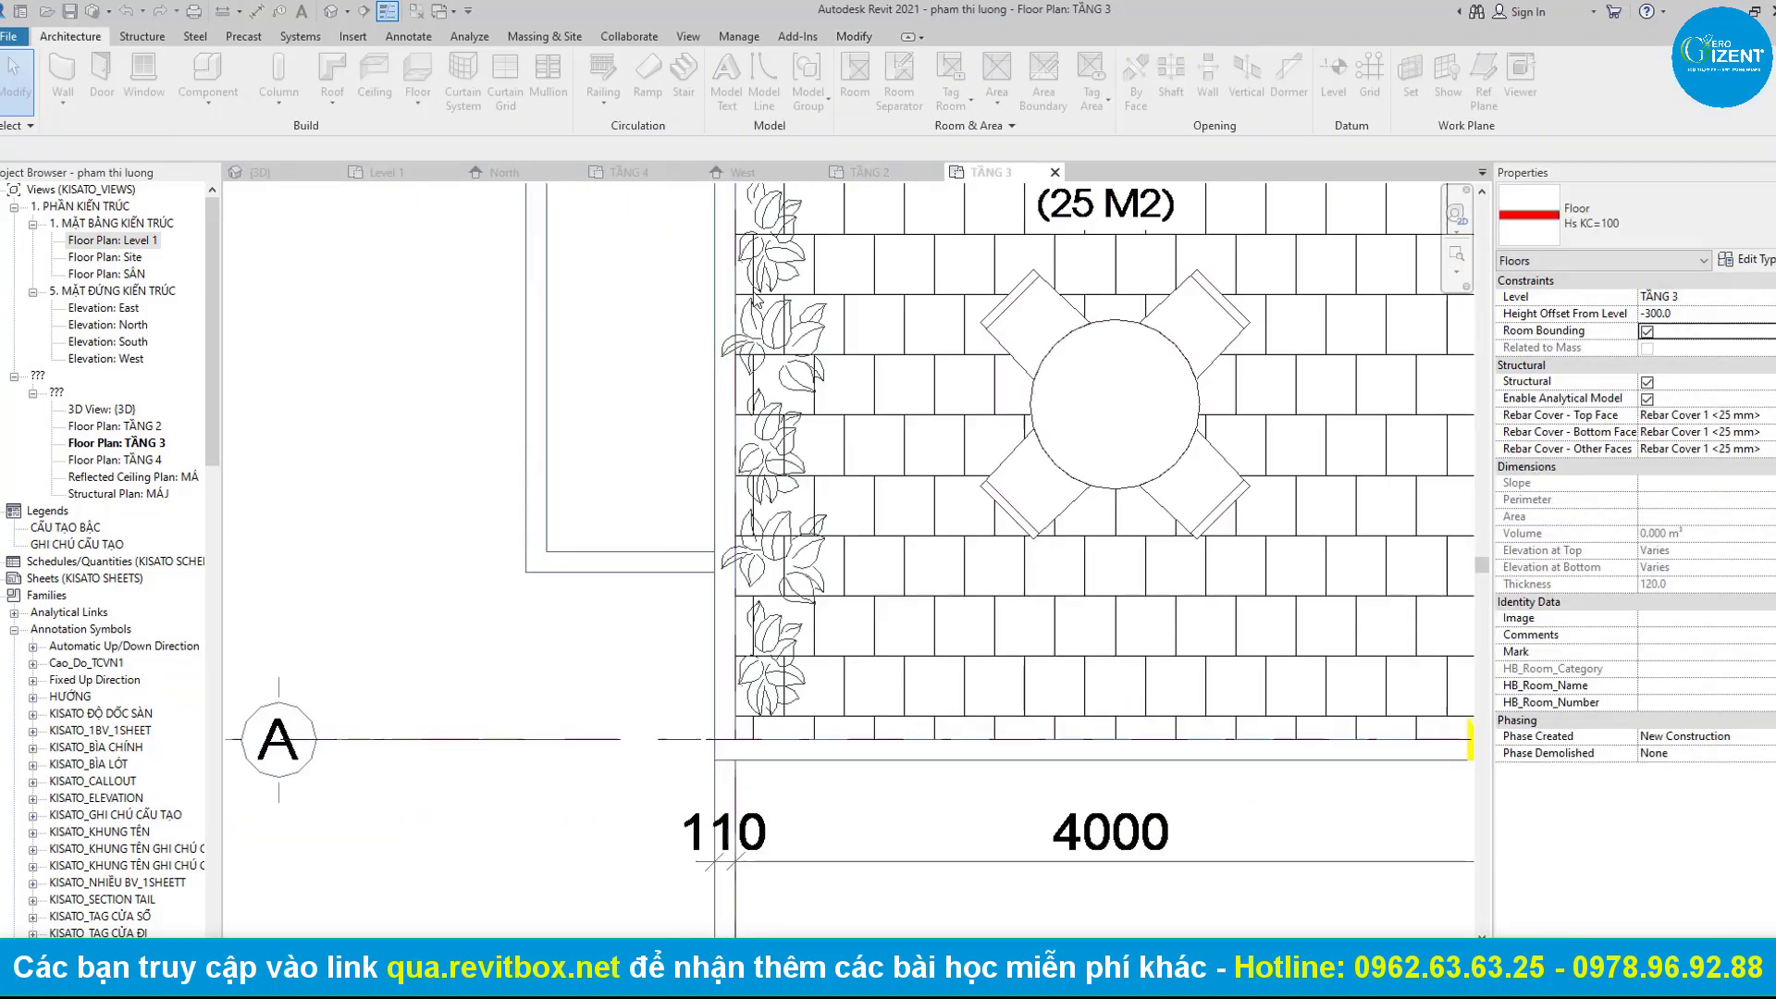
click(1003, 513)
scroll(988, 462, down, 2)
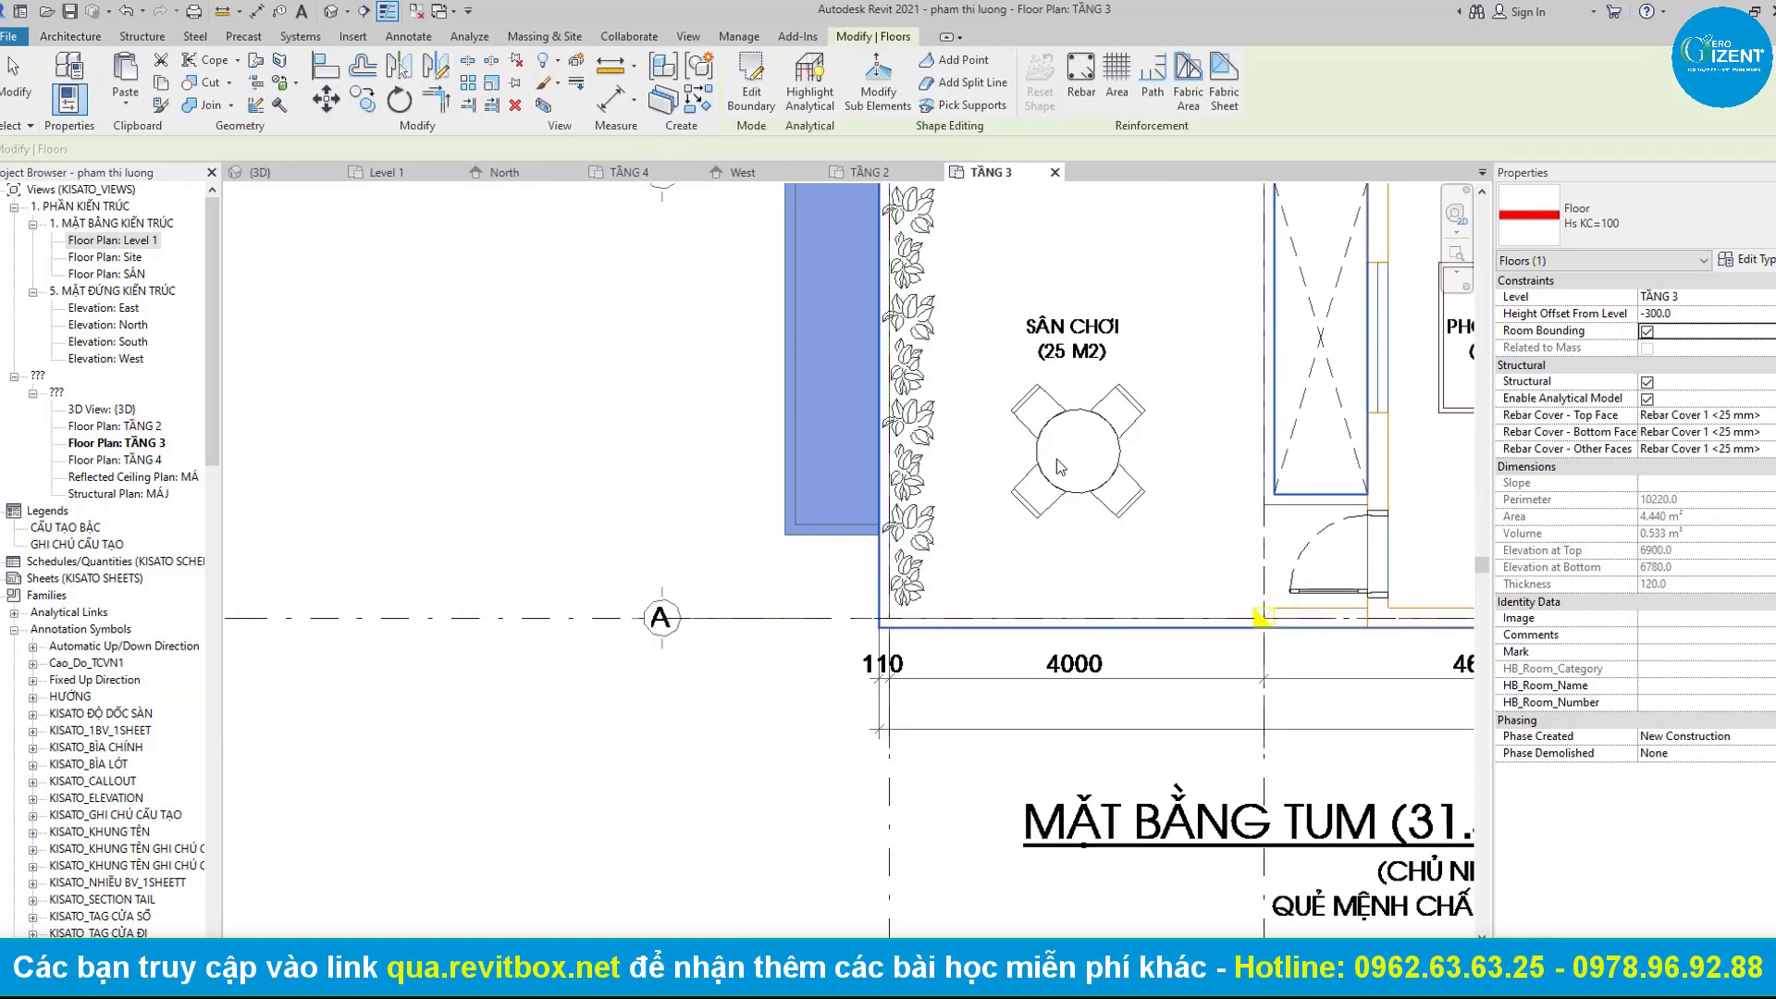
scroll(988, 463, down, 2)
key(Escape)
middle_drag(988, 462, 762, 473)
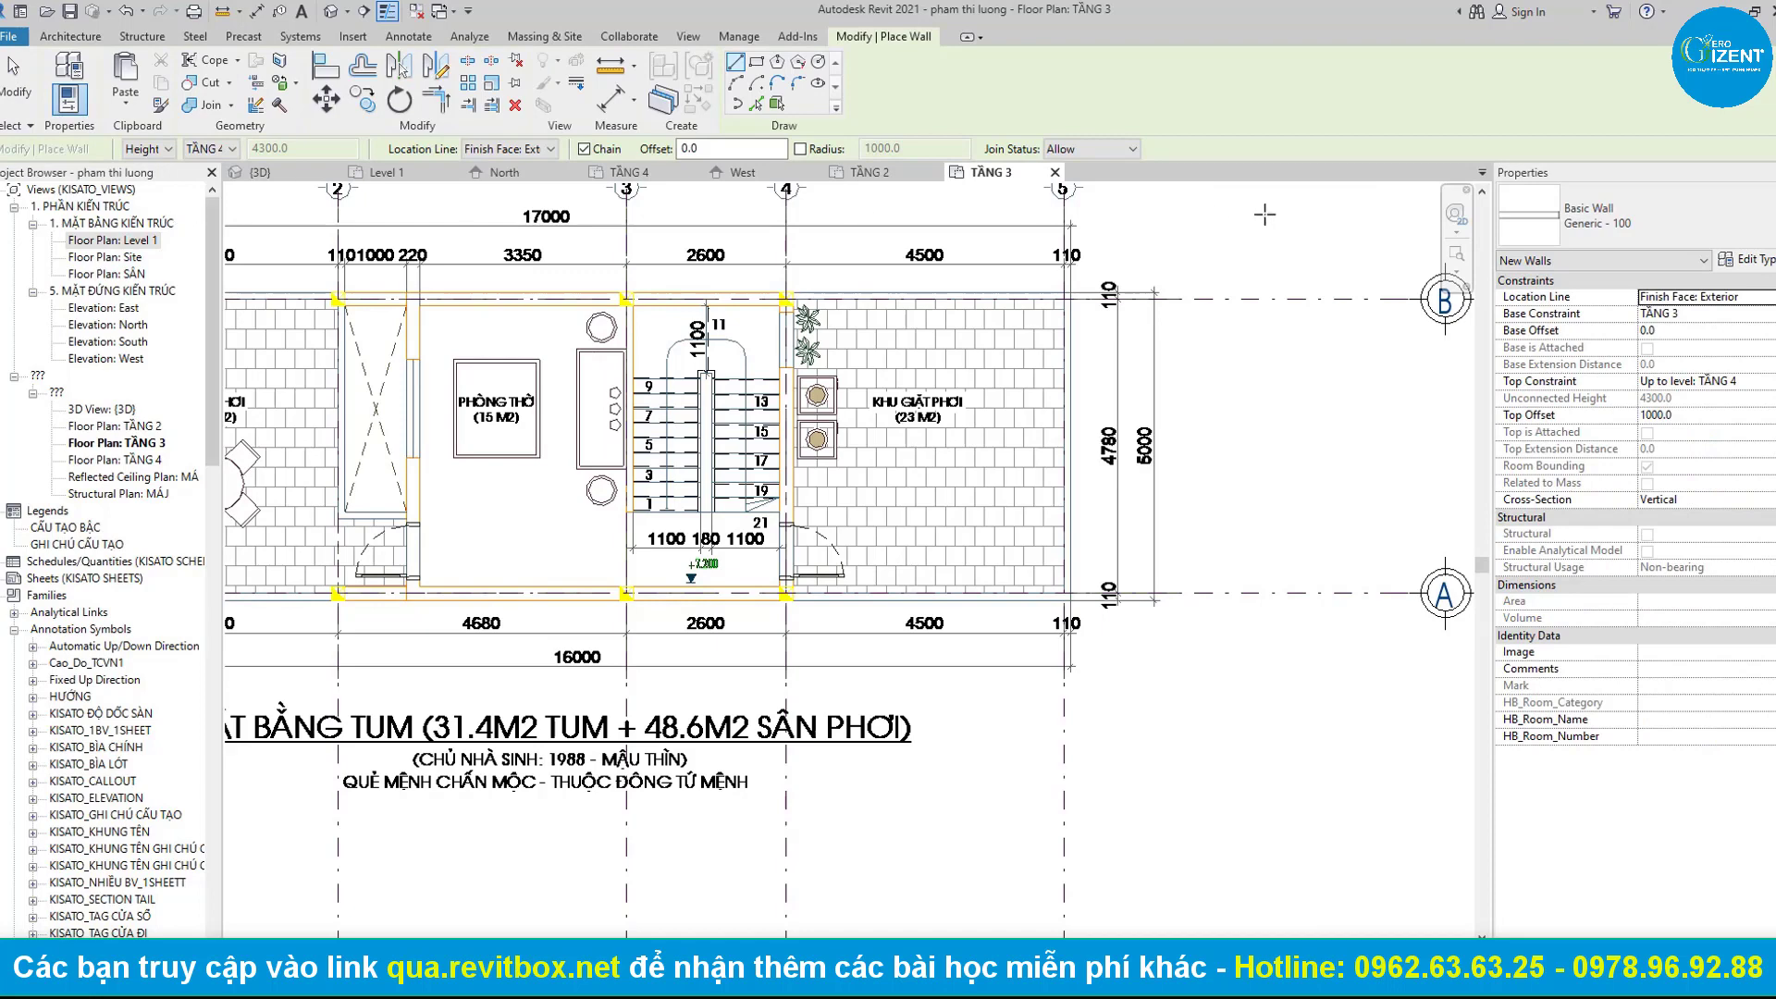
Set the wall type to Generic - 200mm with Location Line at Wall Centerline.
click(1601, 217)
click(1572, 361)
middle_drag(277, 370, 527, 399)
click(518, 149)
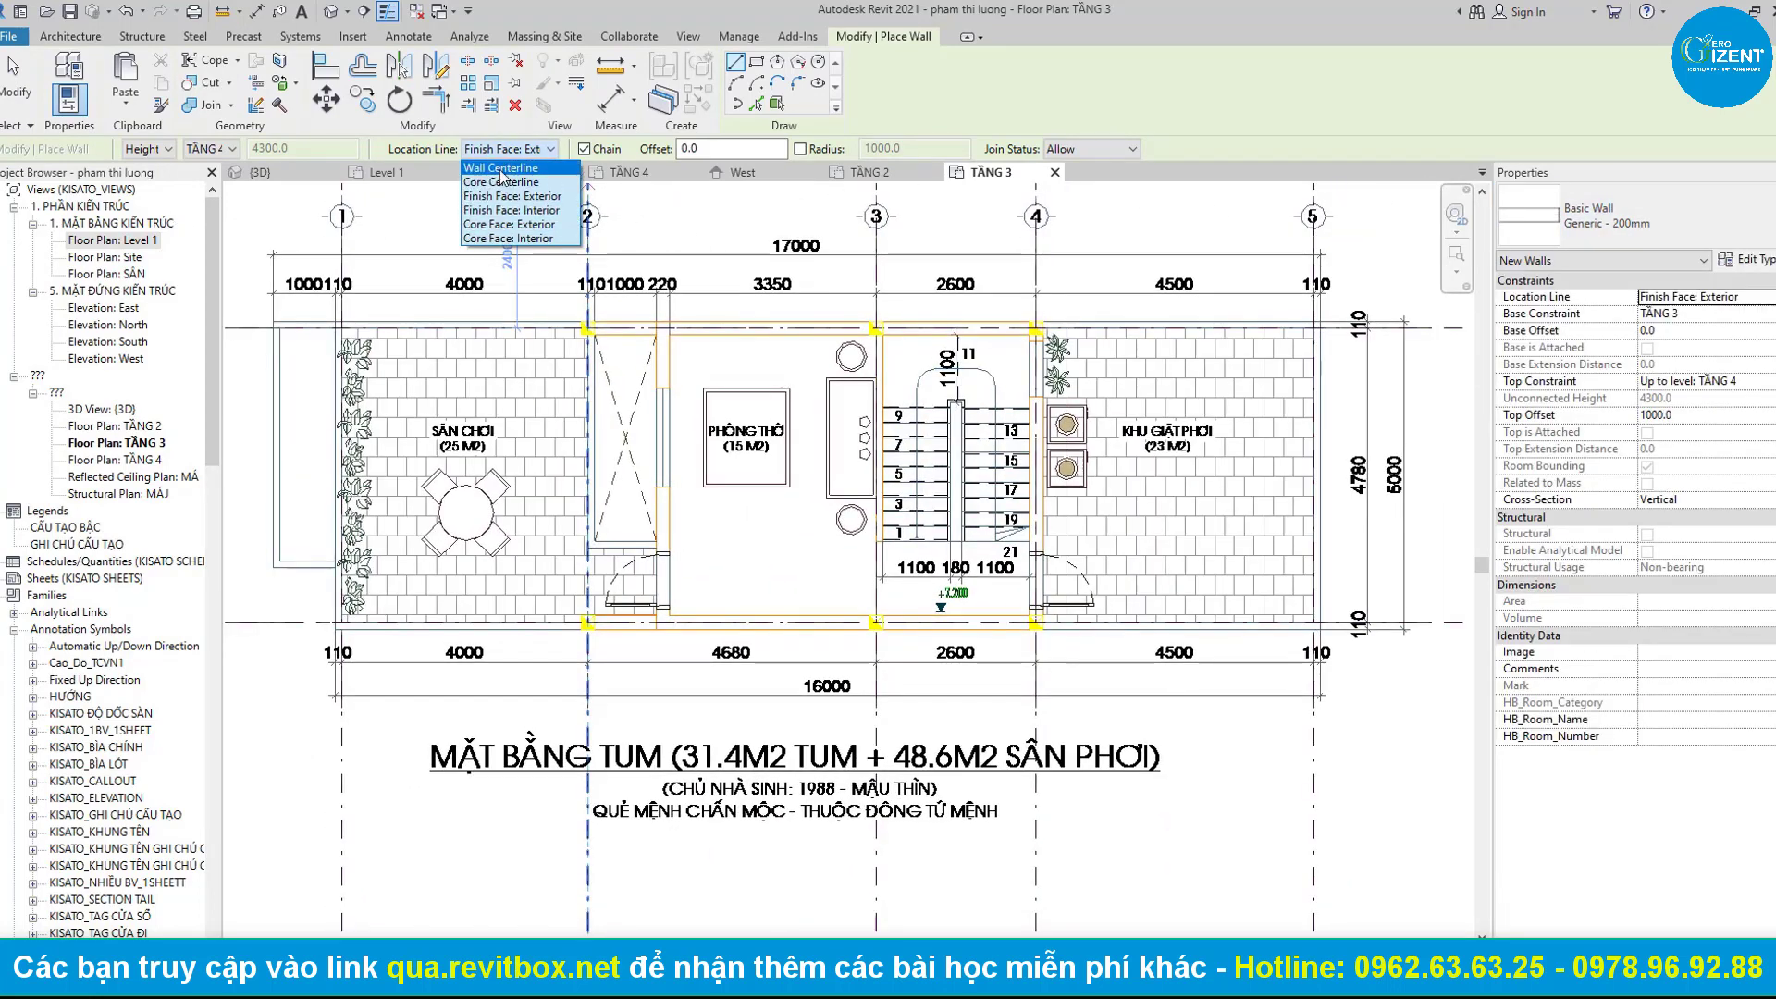
click(502, 169)
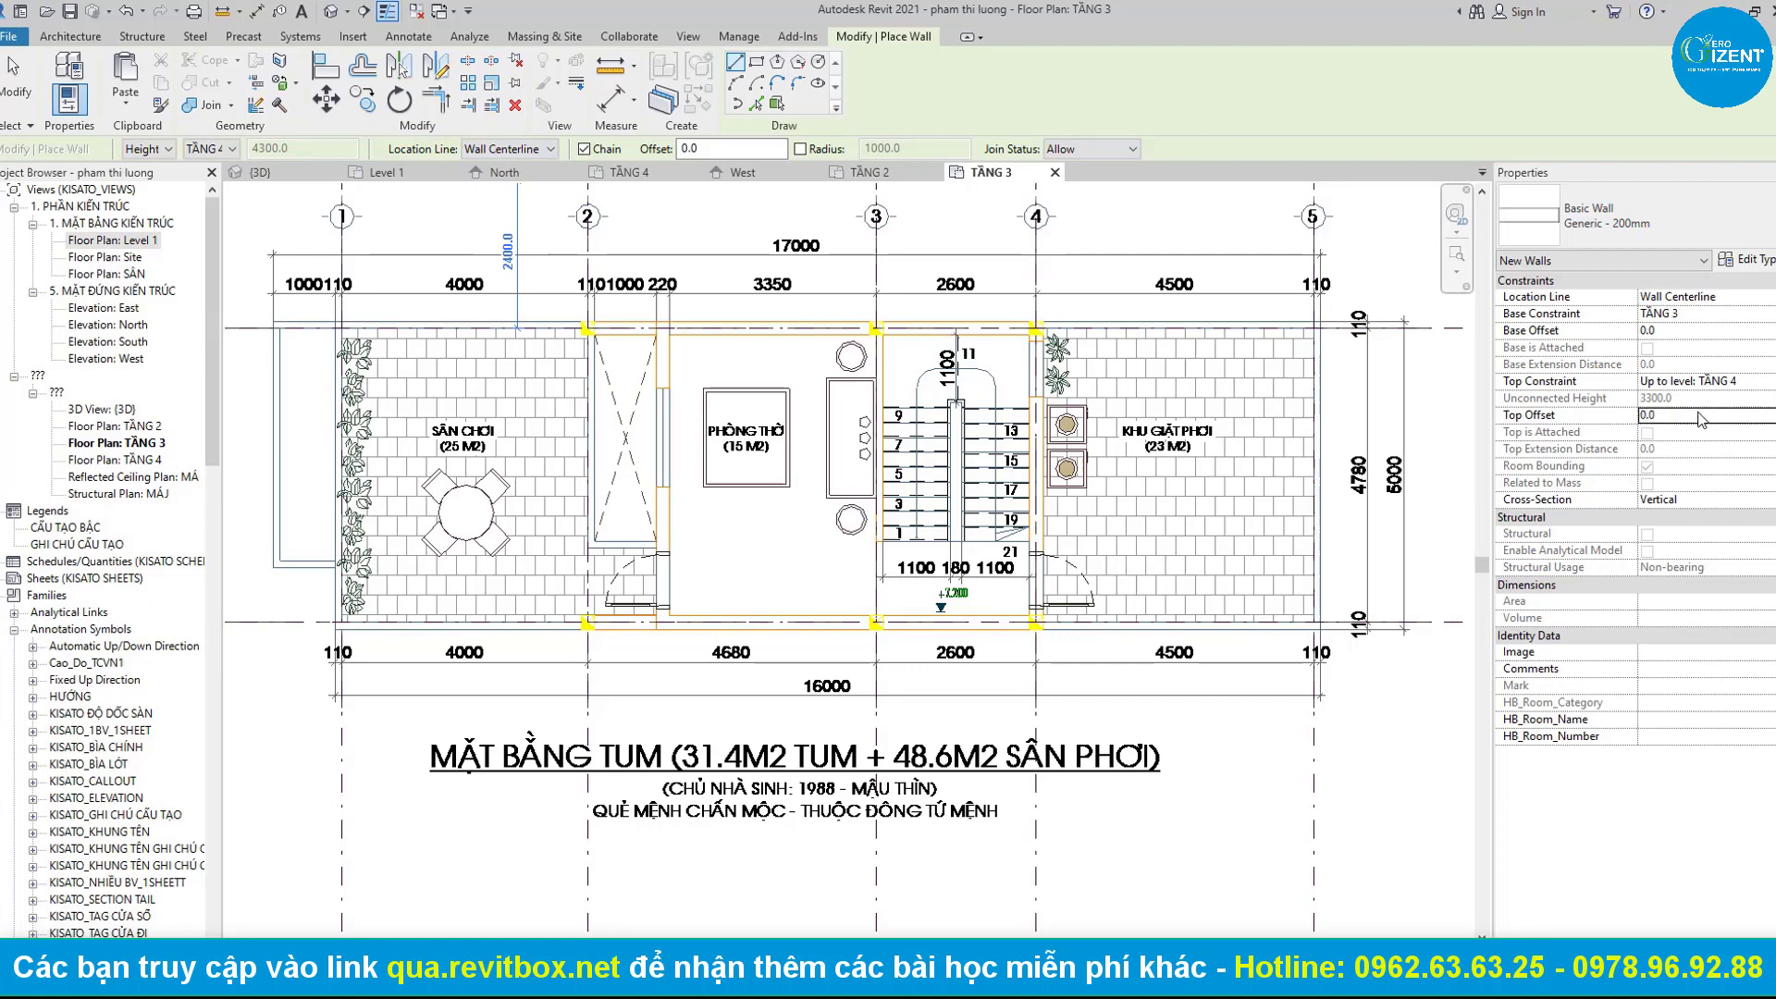
Draw a closed wall loop around PHÒNG THỜ and the stair between grids 2 and 4.
scroll(614, 328, up, 2)
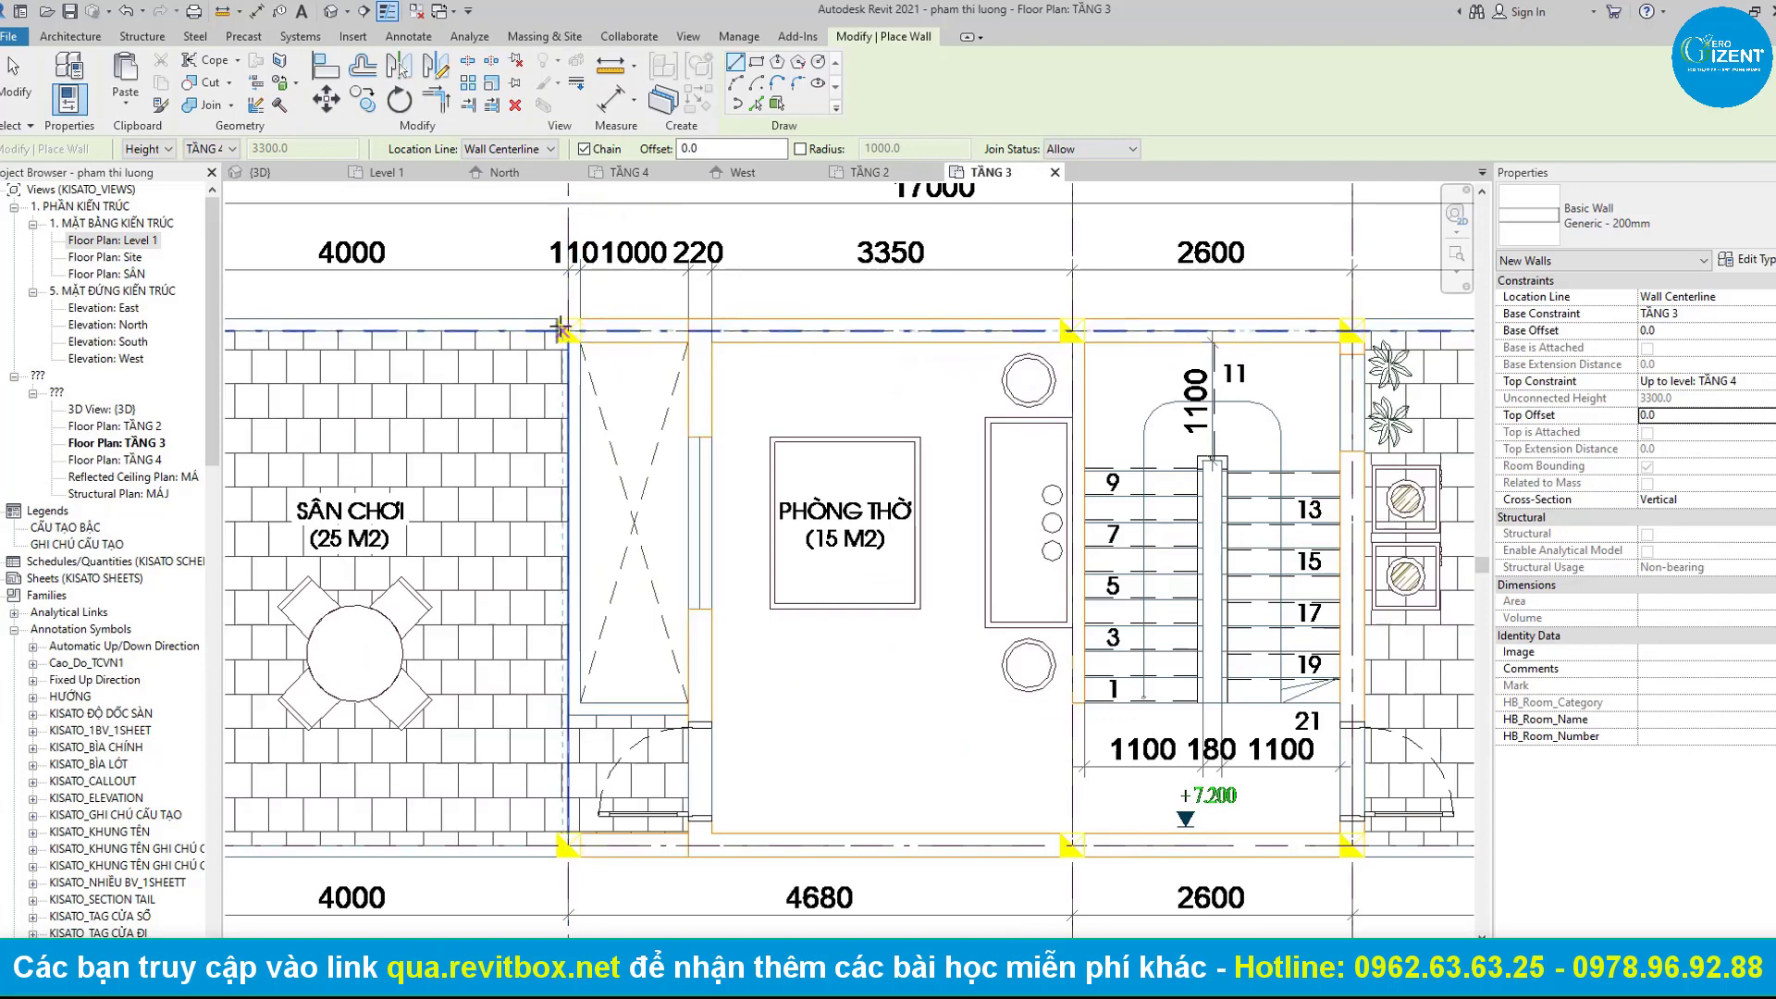
click(567, 328)
scroll(567, 328, down, 3)
scroll(847, 343, up, 2)
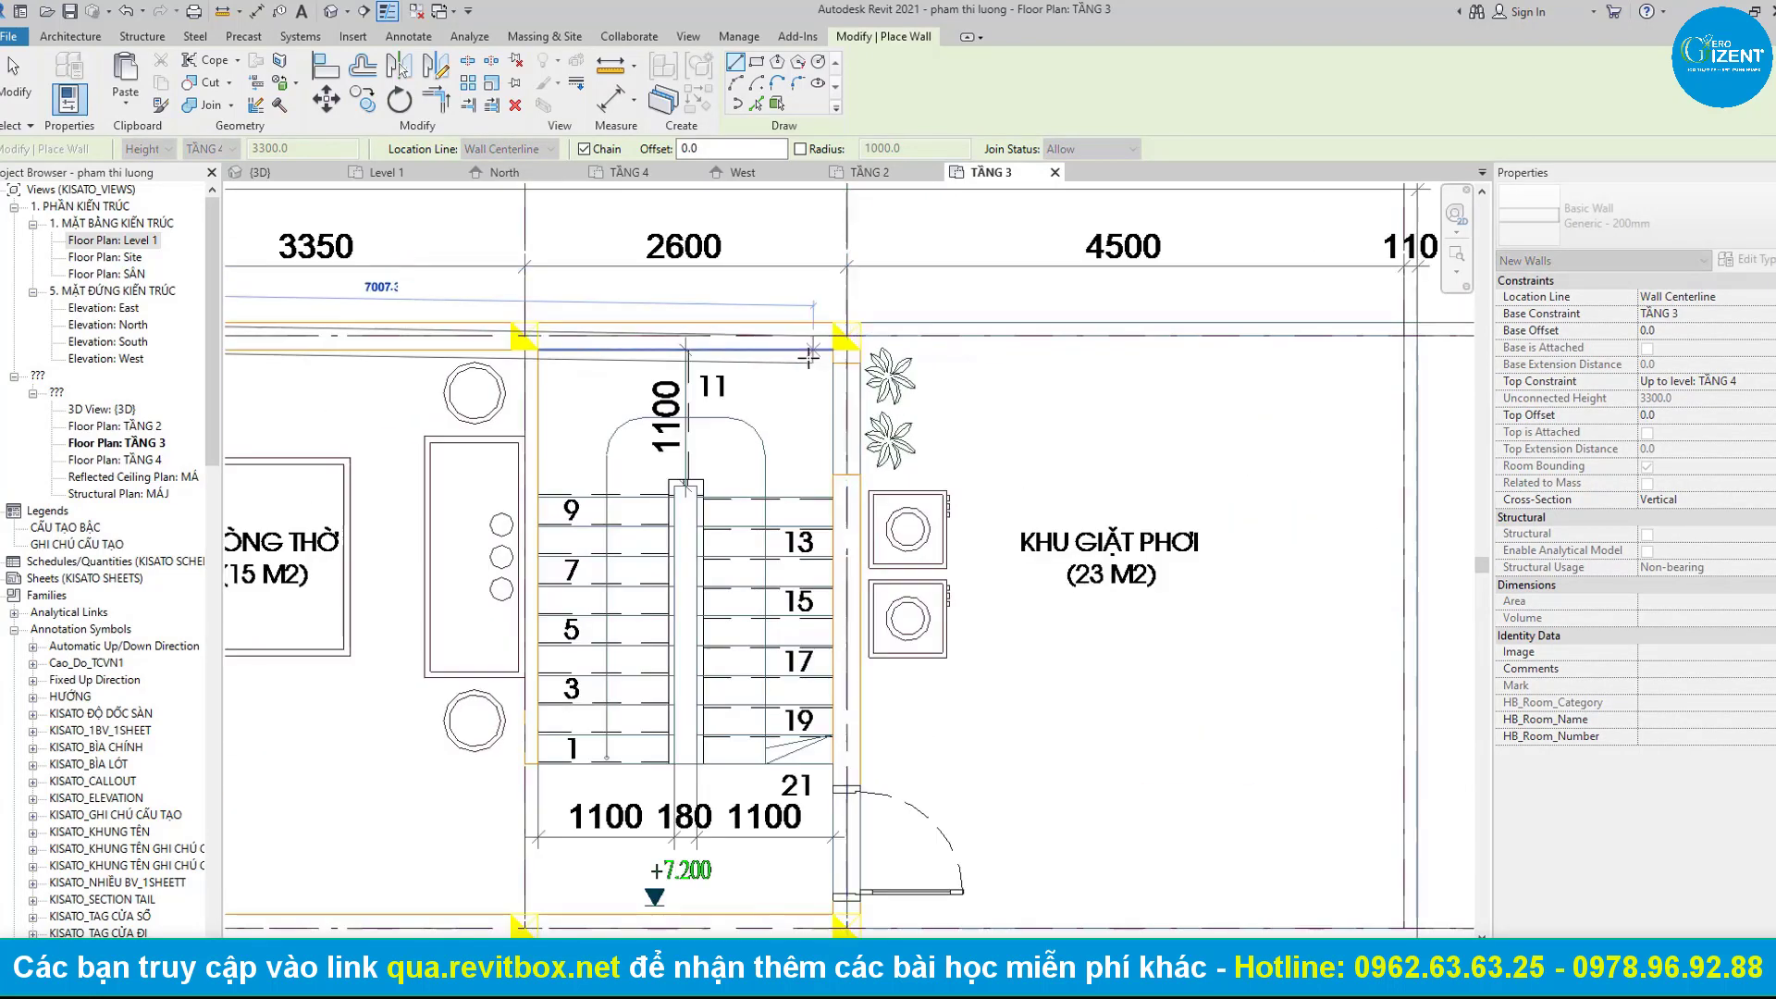
scroll(848, 342, up, 2)
click(840, 336)
scroll(840, 336, down, 3)
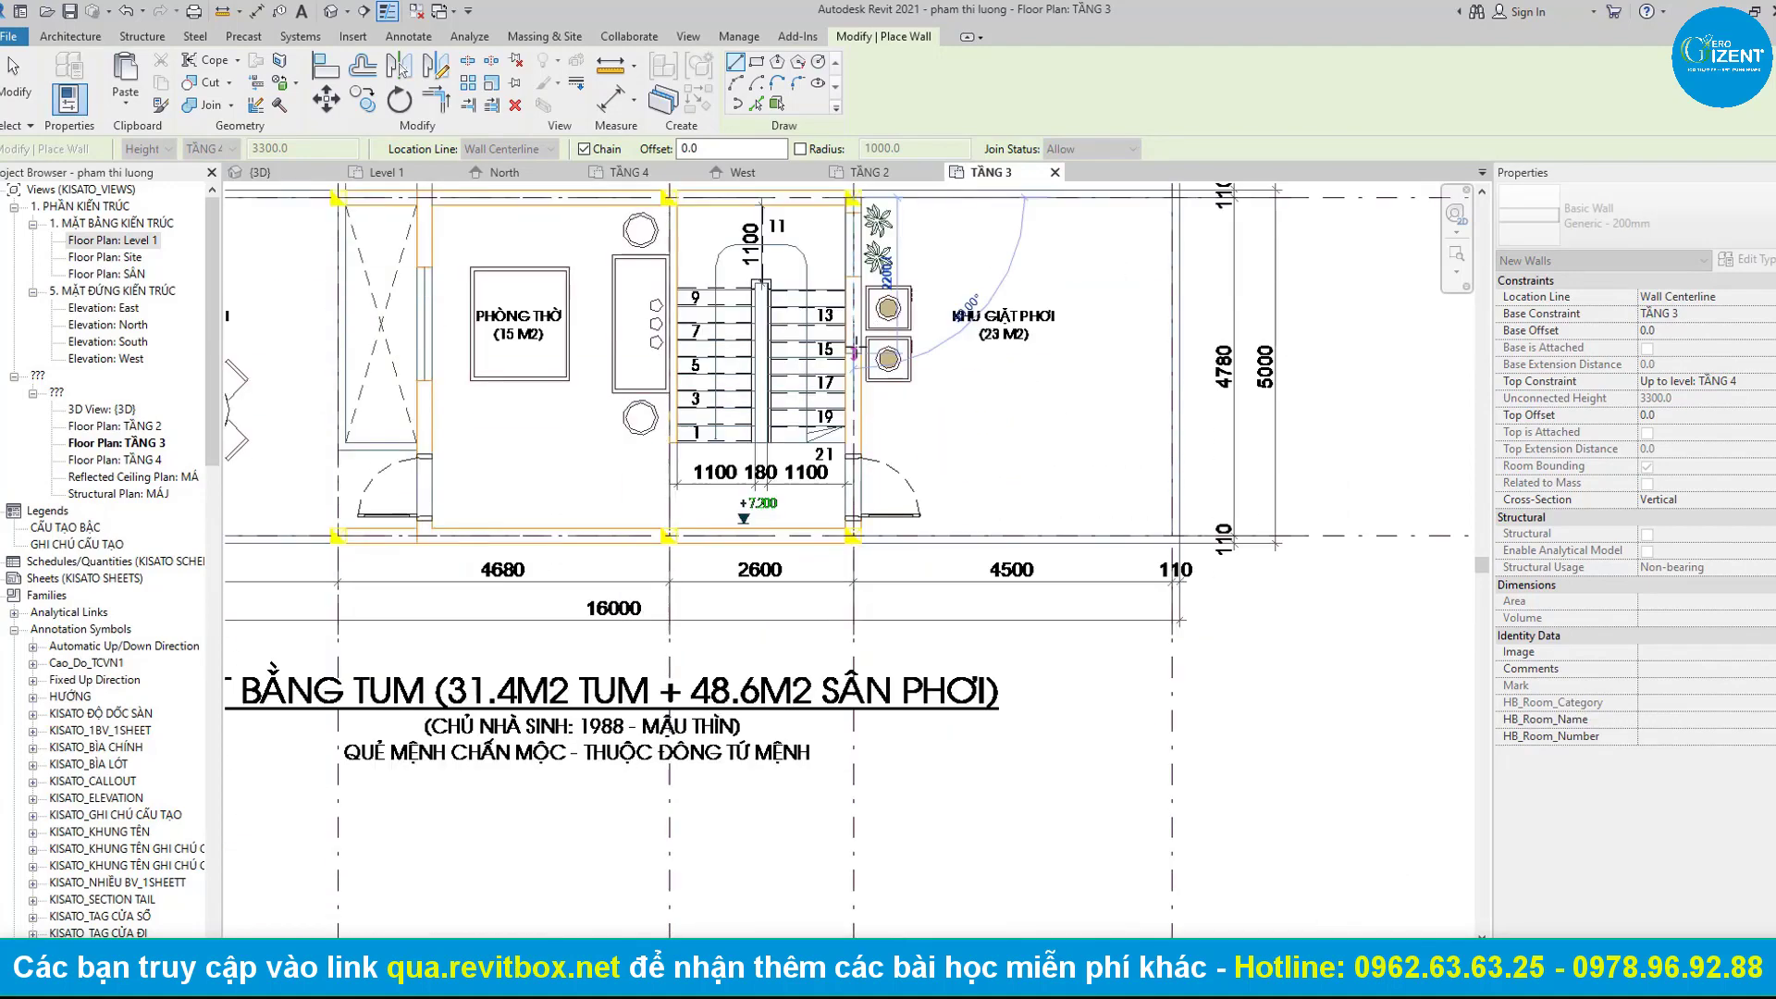
scroll(853, 549, up, 3)
click(853, 549)
scroll(853, 548, down, 3)
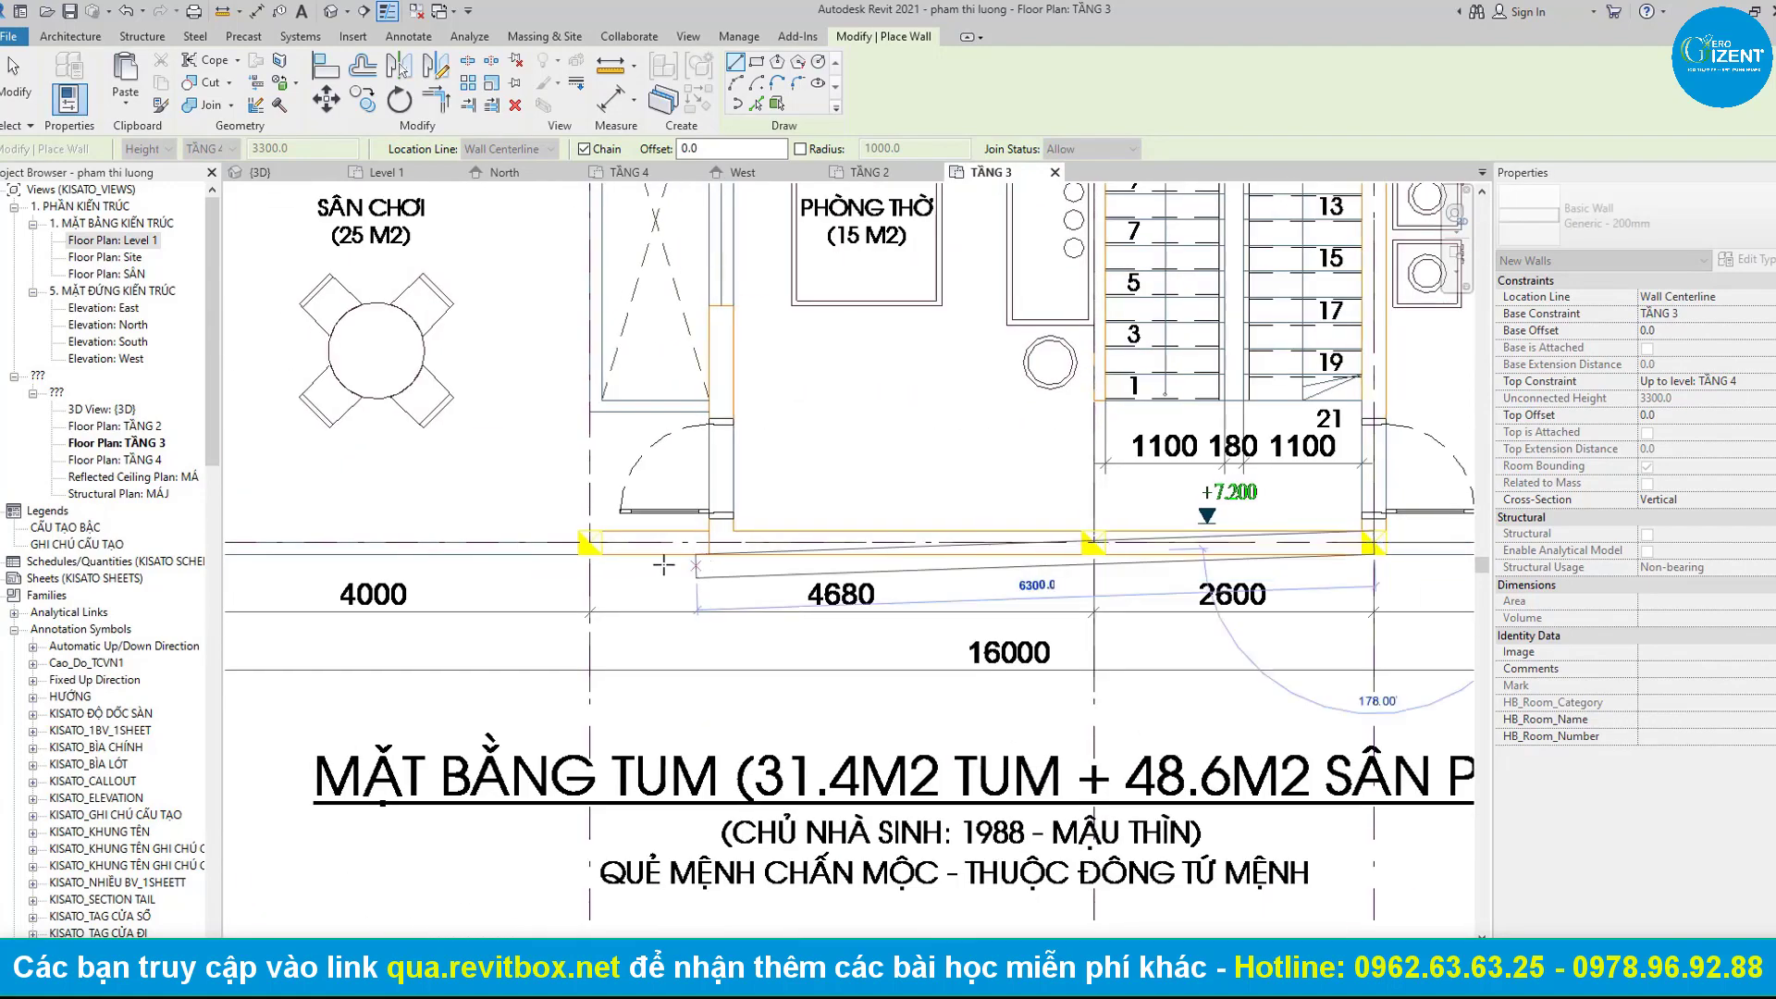
scroll(567, 534, up, 3)
click(567, 534)
scroll(568, 535, down, 3)
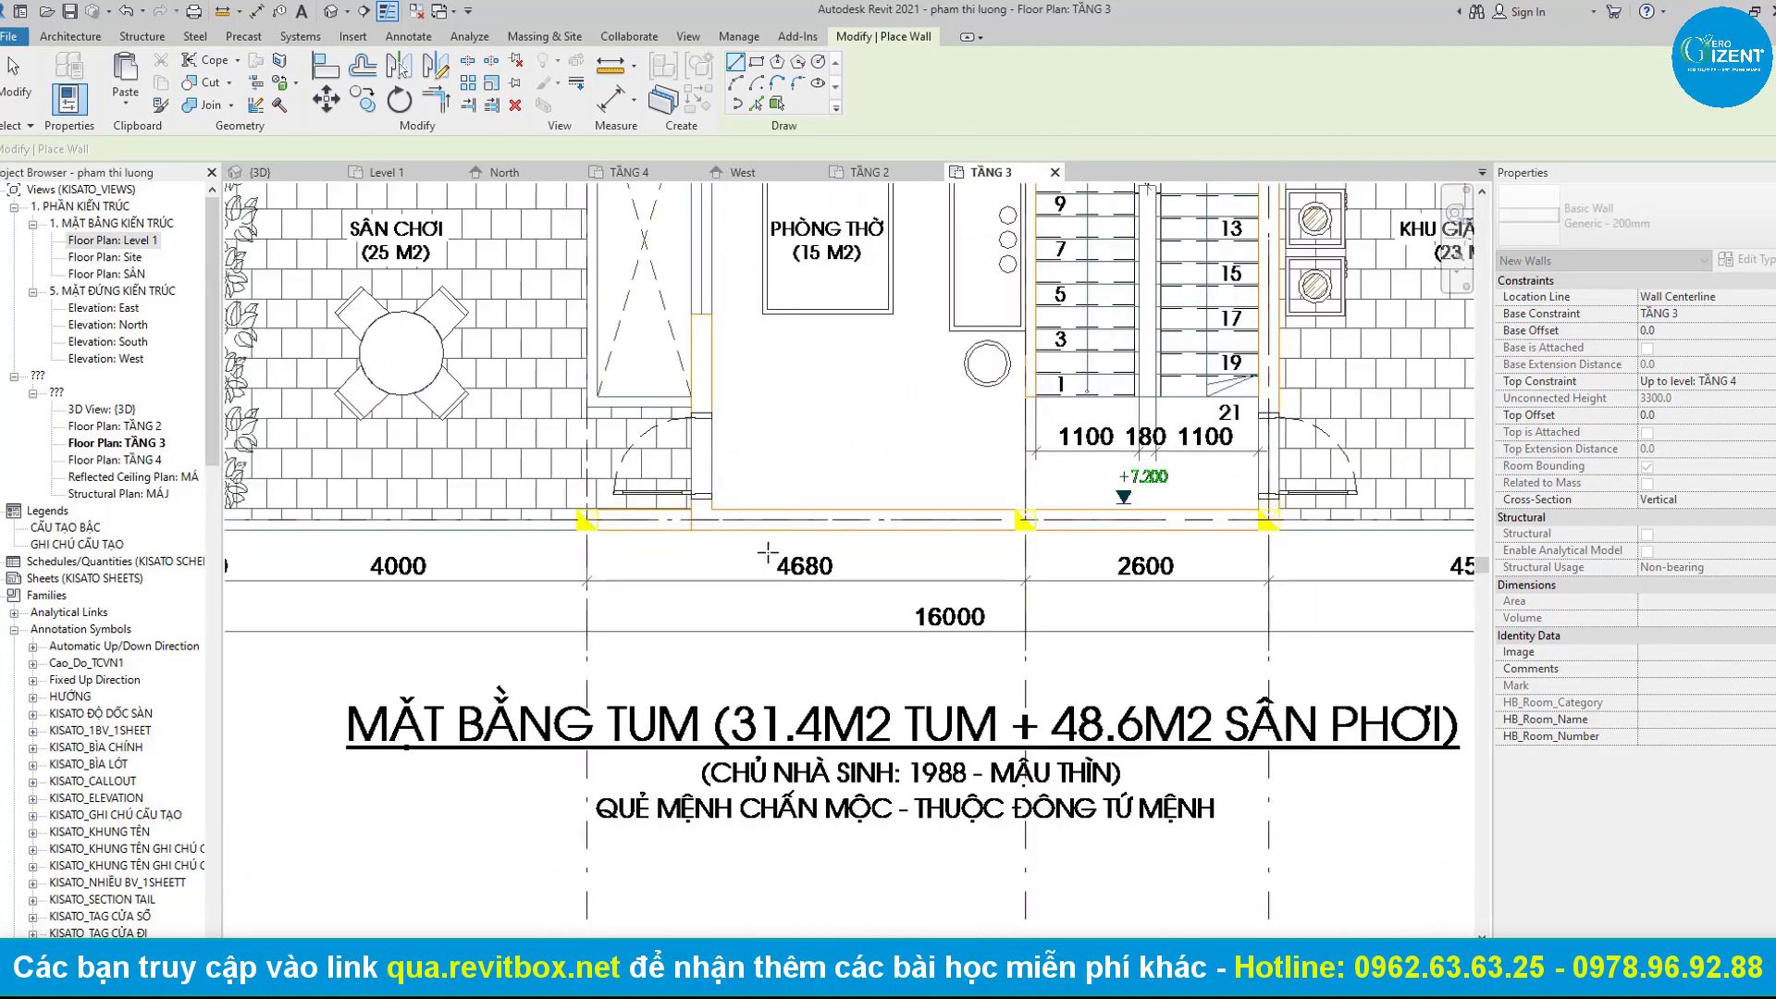
scroll(679, 512, up, 3)
scroll(679, 511, down, 3)
scroll(681, 305, up, 3)
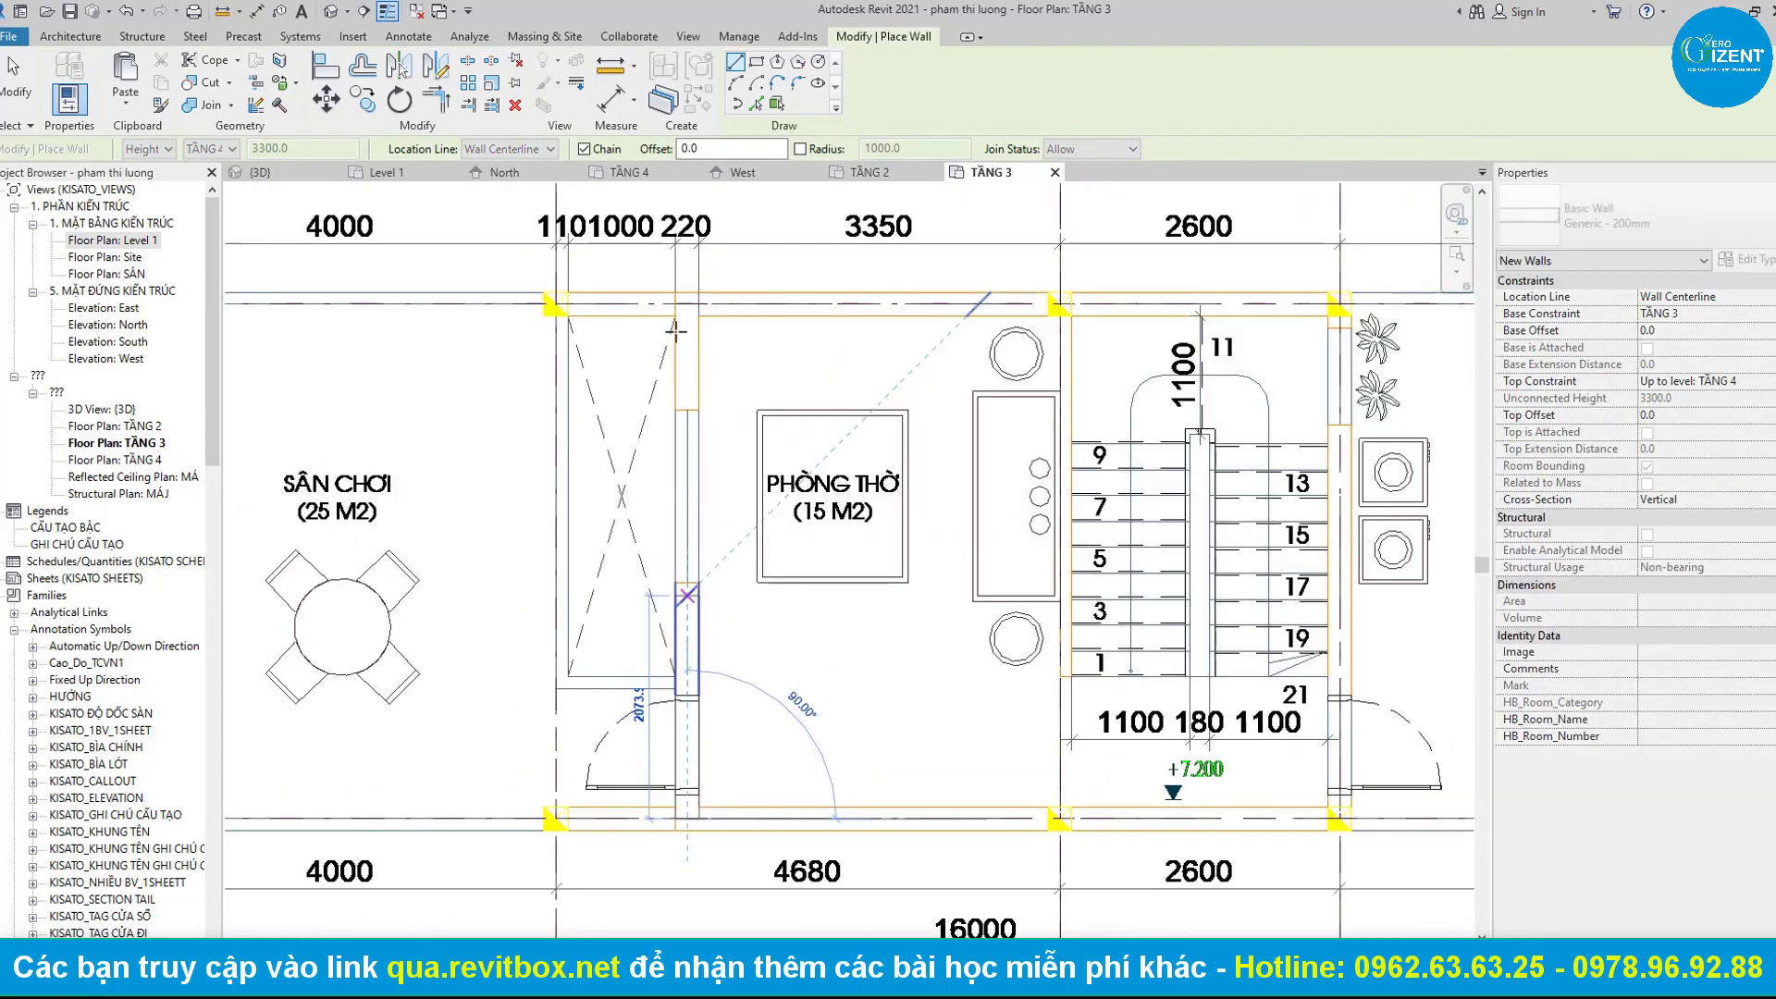
click(681, 306)
scroll(681, 305, down, 3)
scroll(1017, 463, up, 2)
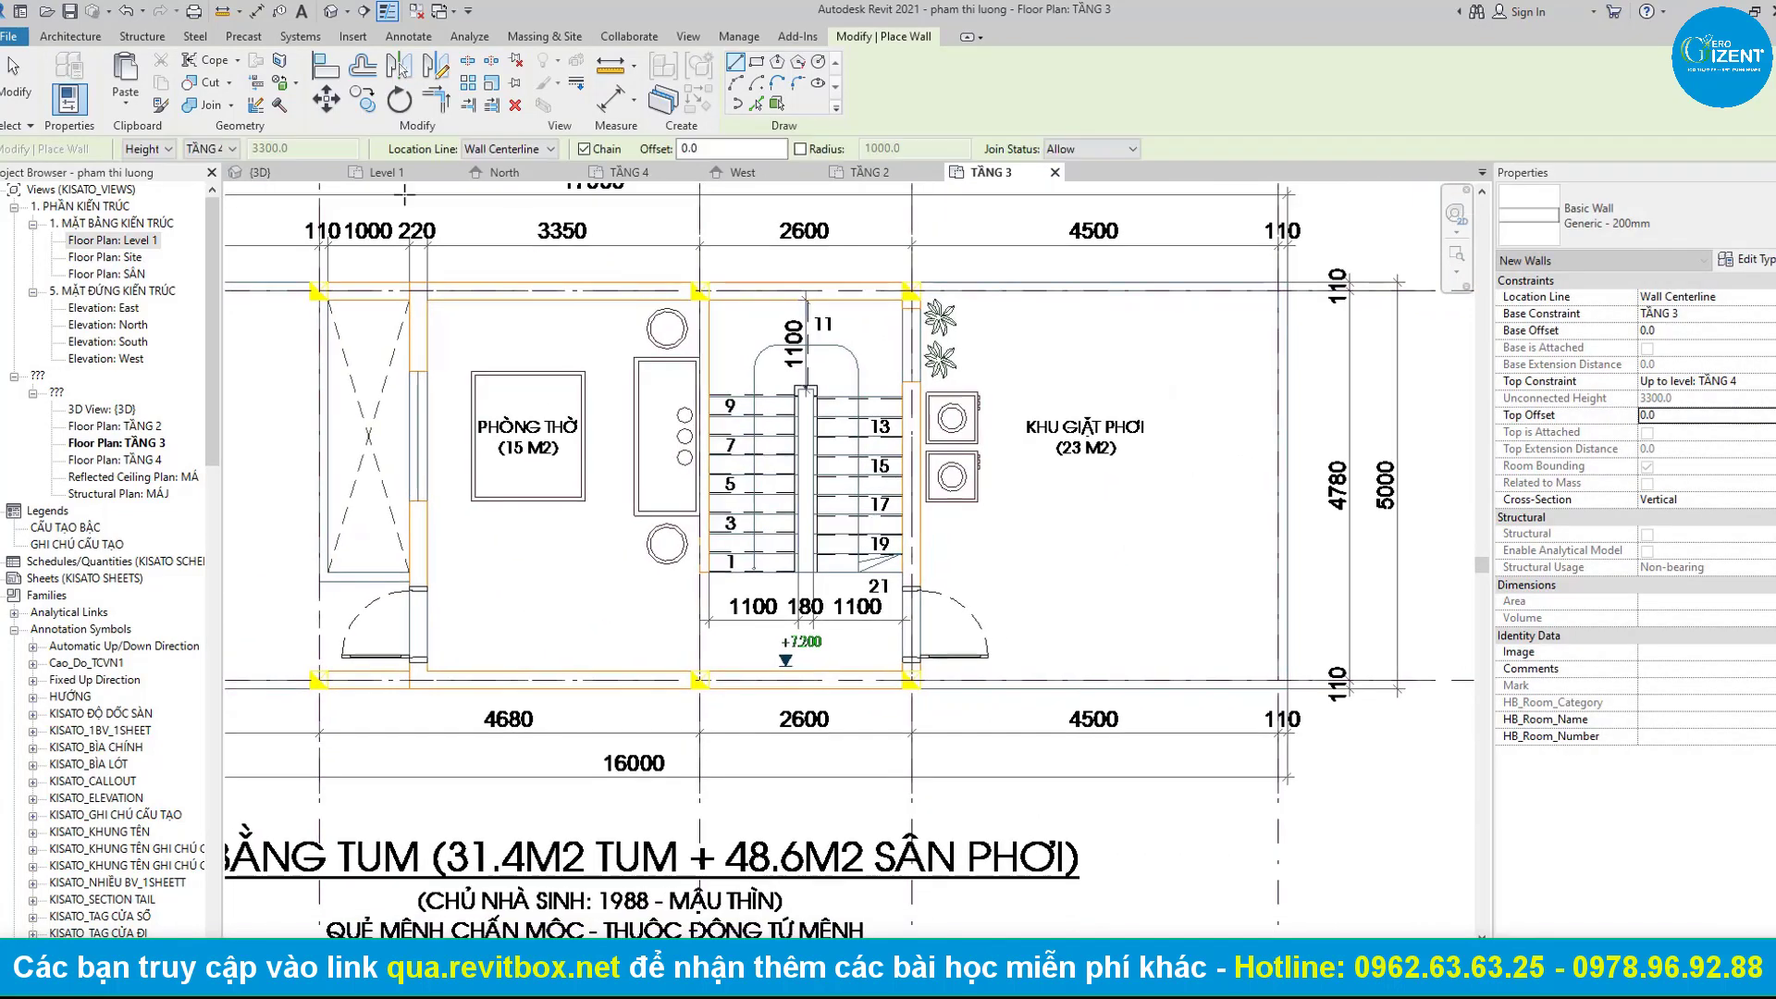
click(1624, 207)
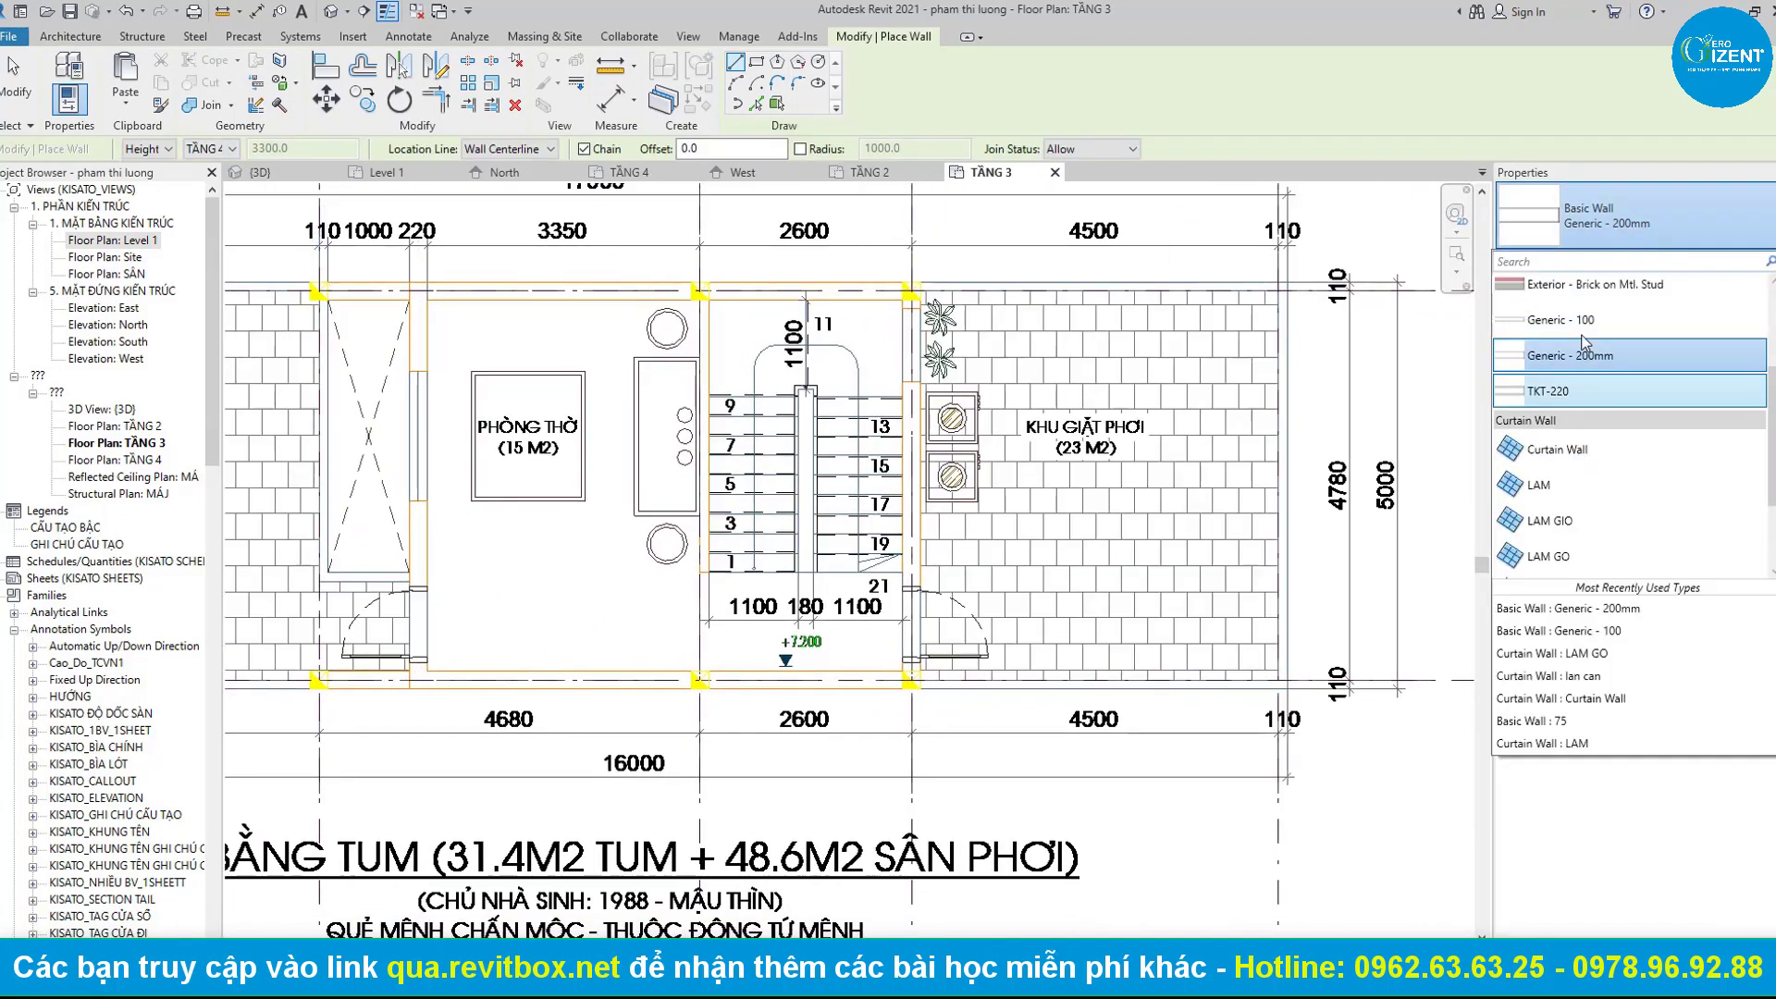
Switch the wall type to Generic - 100 with Location Line at Finish Face: Exterior.
scroll(1595, 370, up, 2)
click(1594, 337)
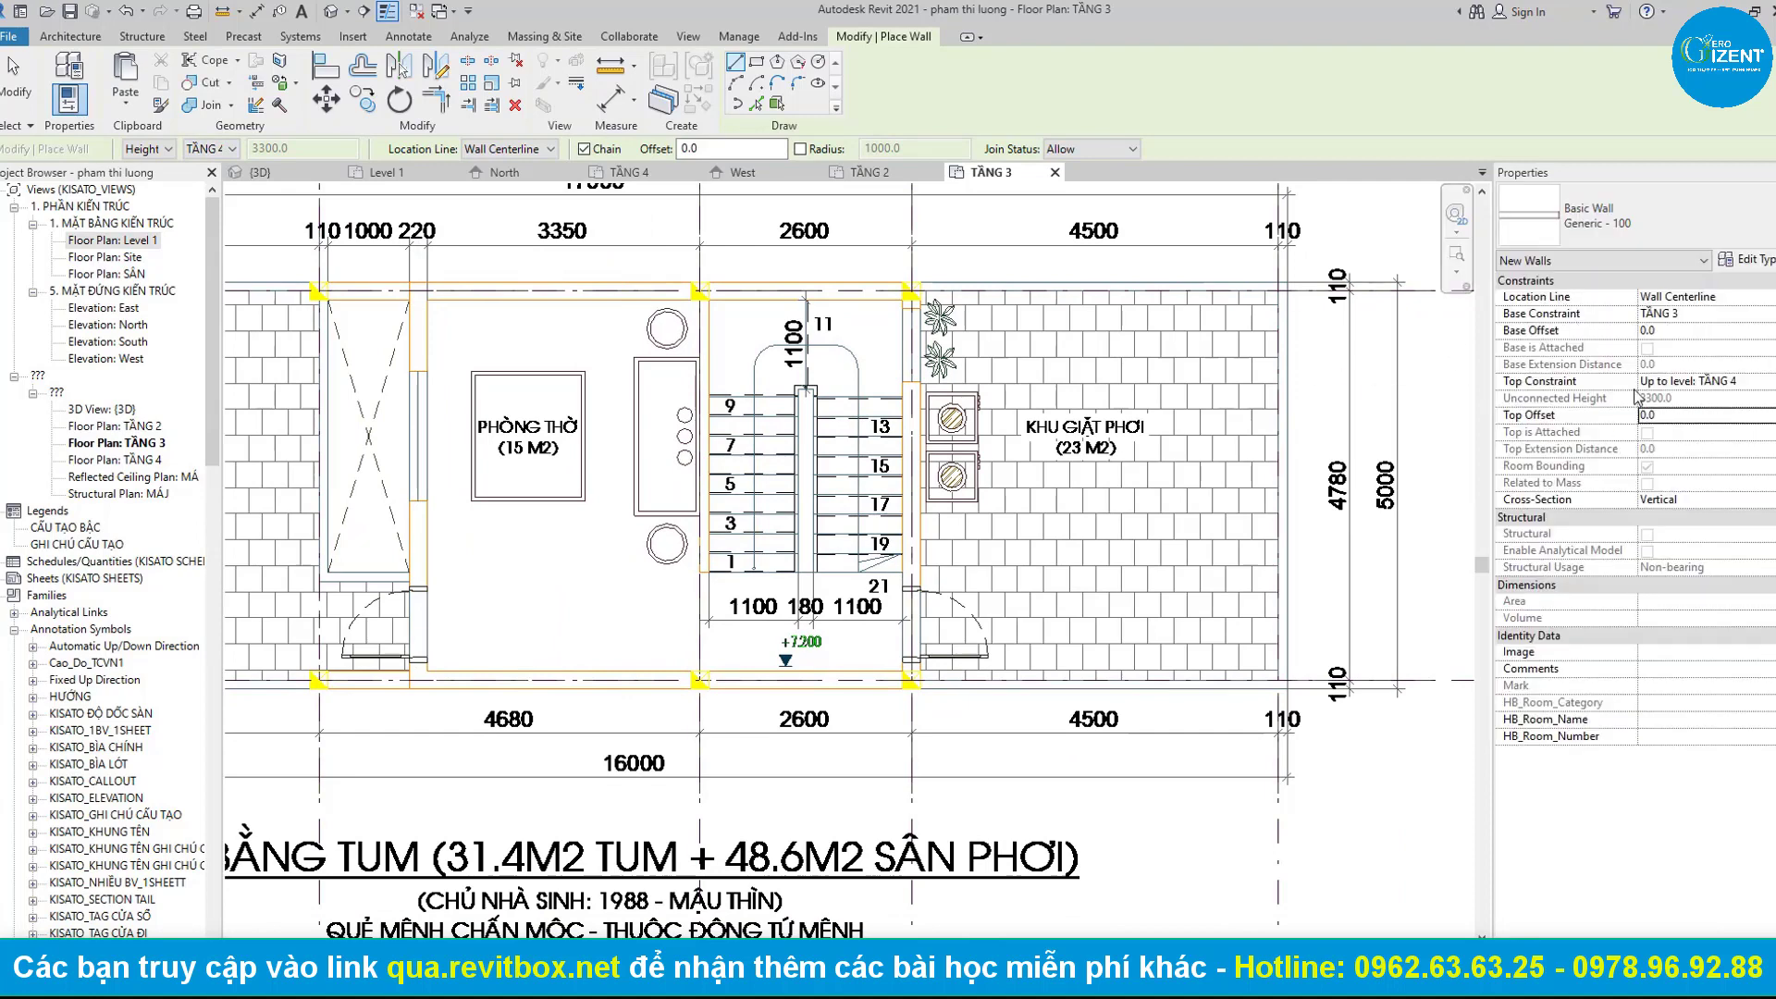
click(532, 149)
click(500, 198)
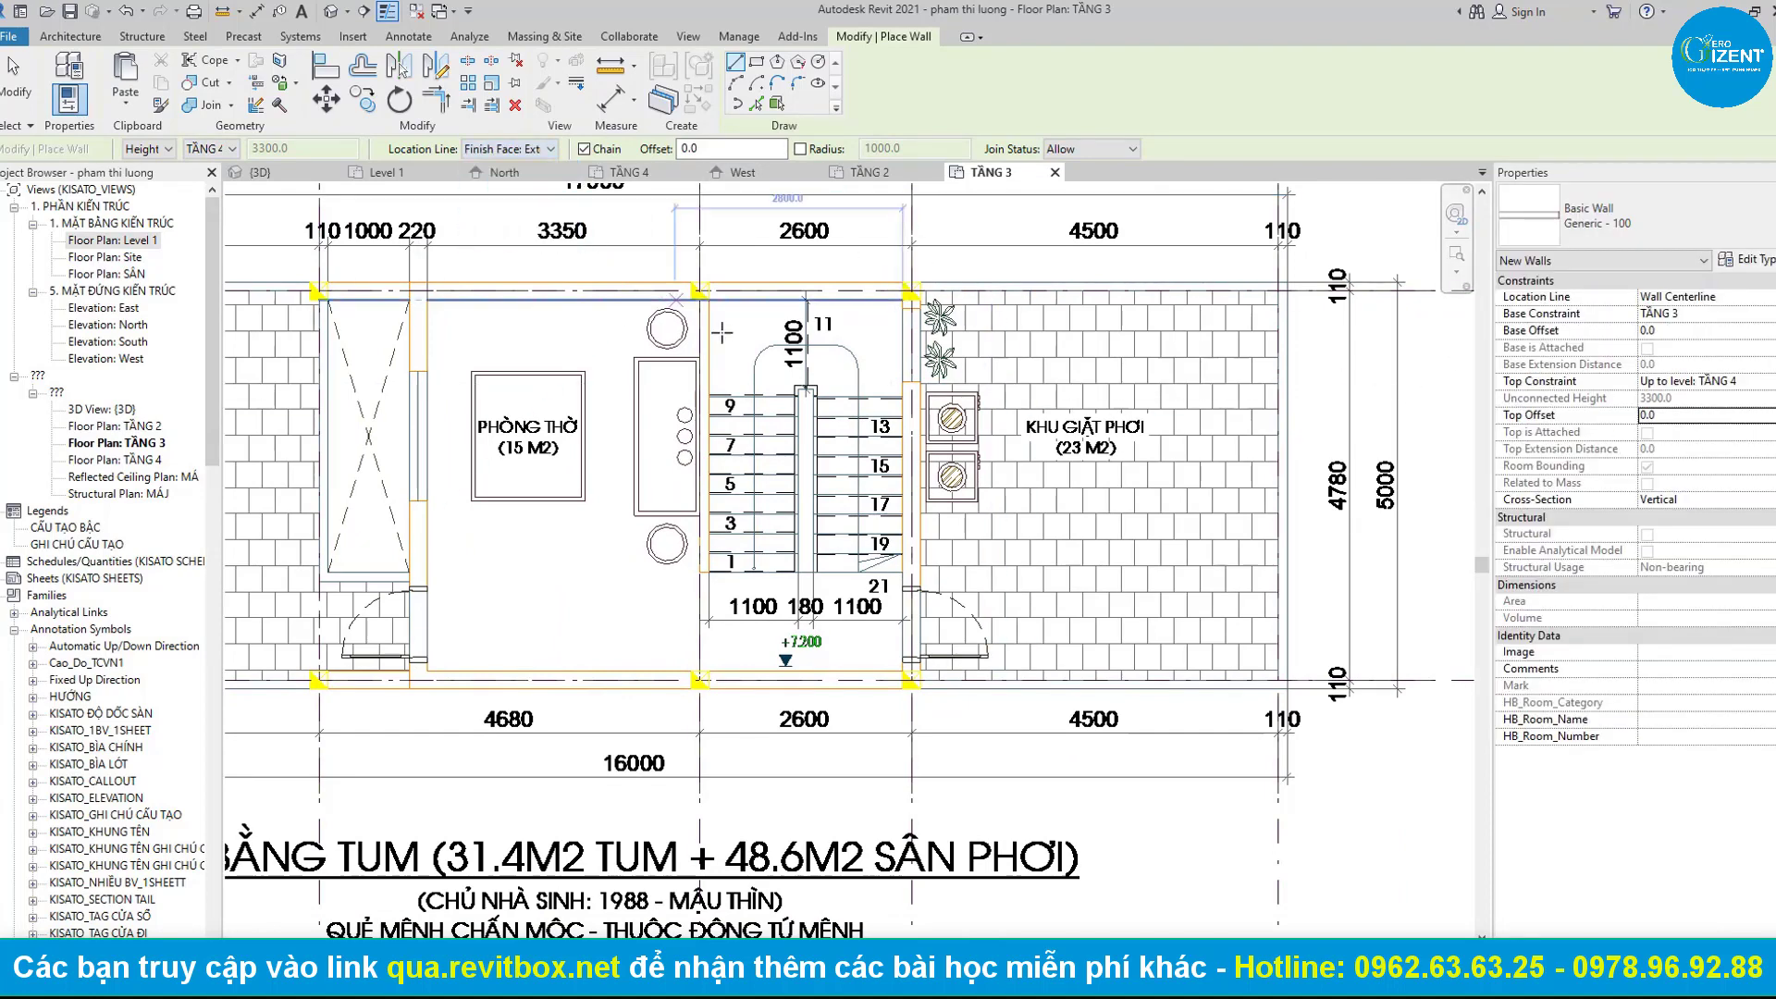
Draw the 100 mm wall along the stair's left side, from the top wall to the first step.
scroll(707, 301, up, 2)
scroll(693, 287, up, 1)
scroll(684, 403, down, 2)
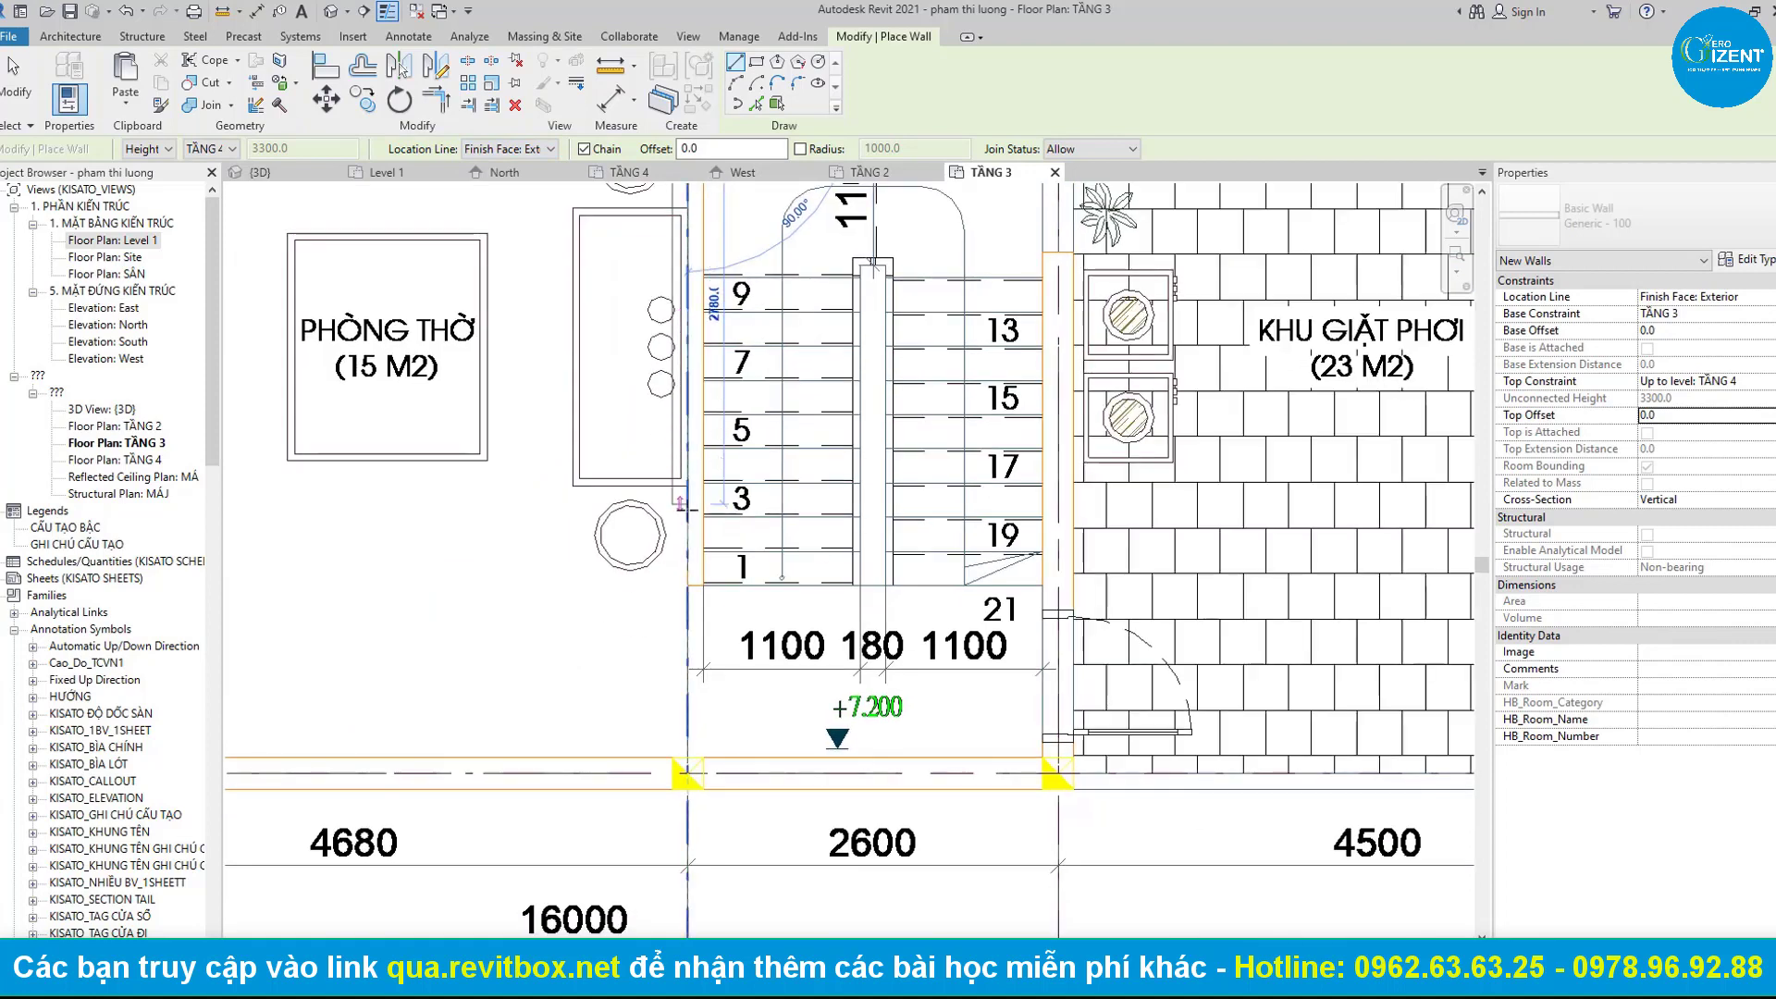
scroll(707, 500, up, 2)
scroll(689, 747, up, 3)
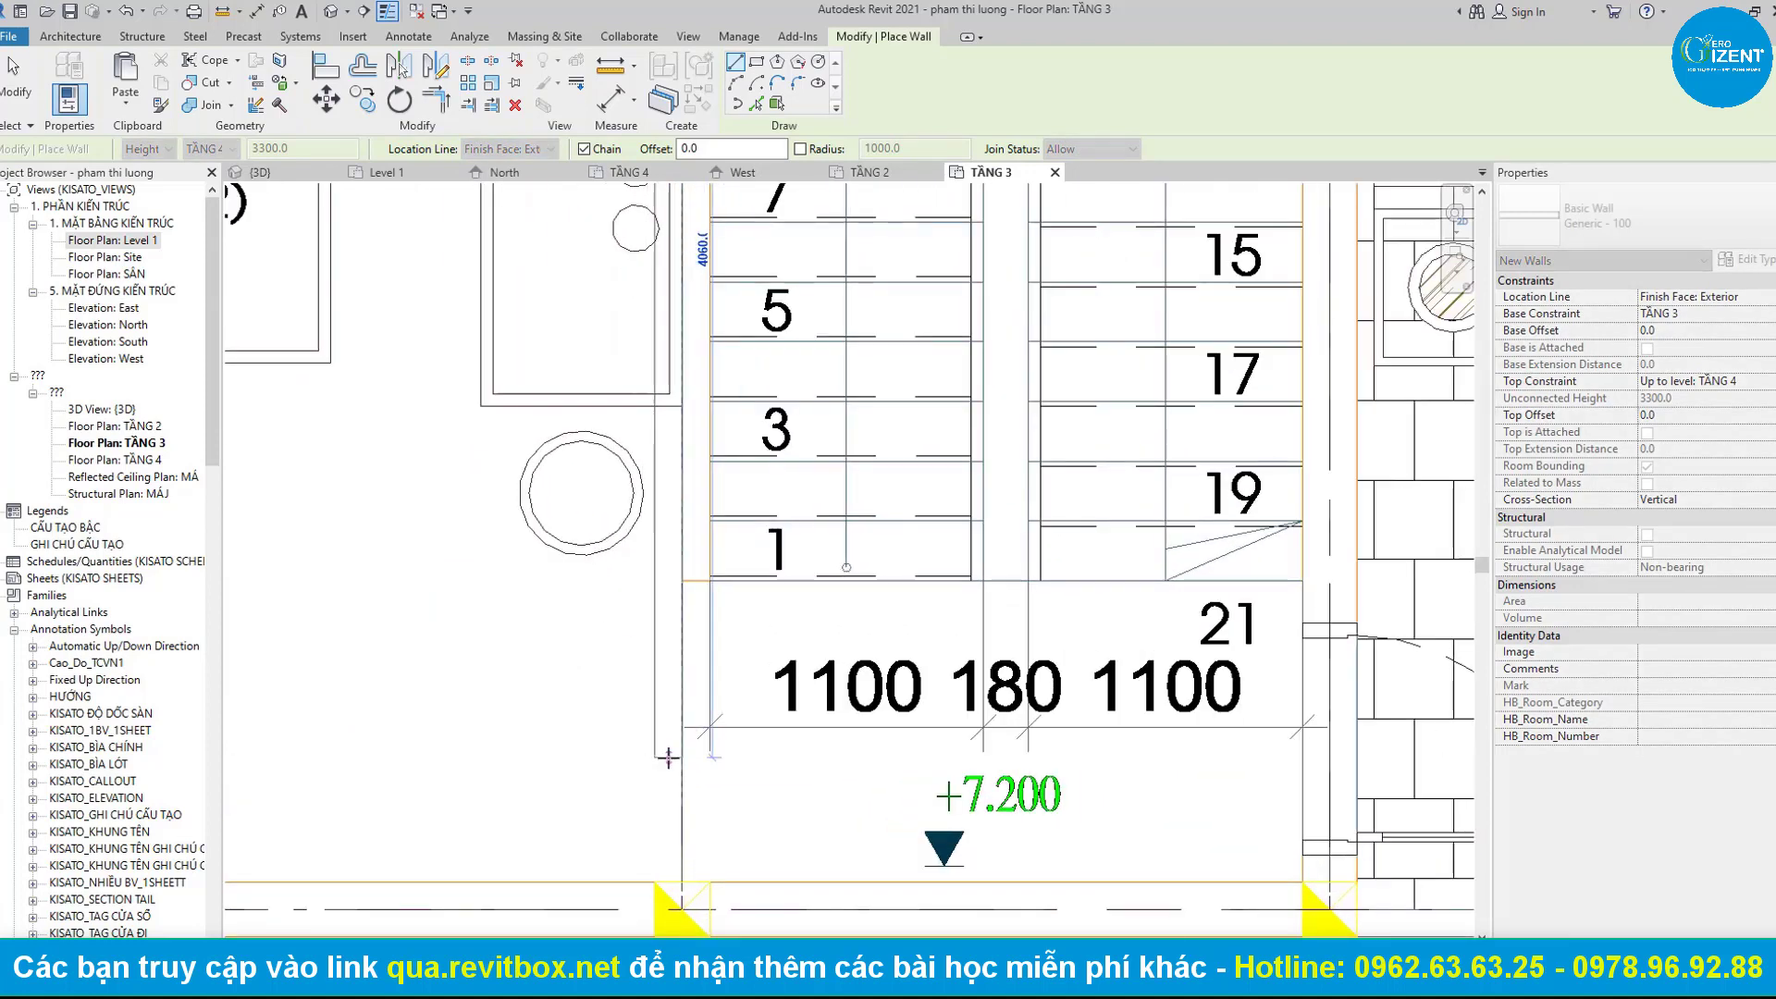
scroll(684, 749, down, 1)
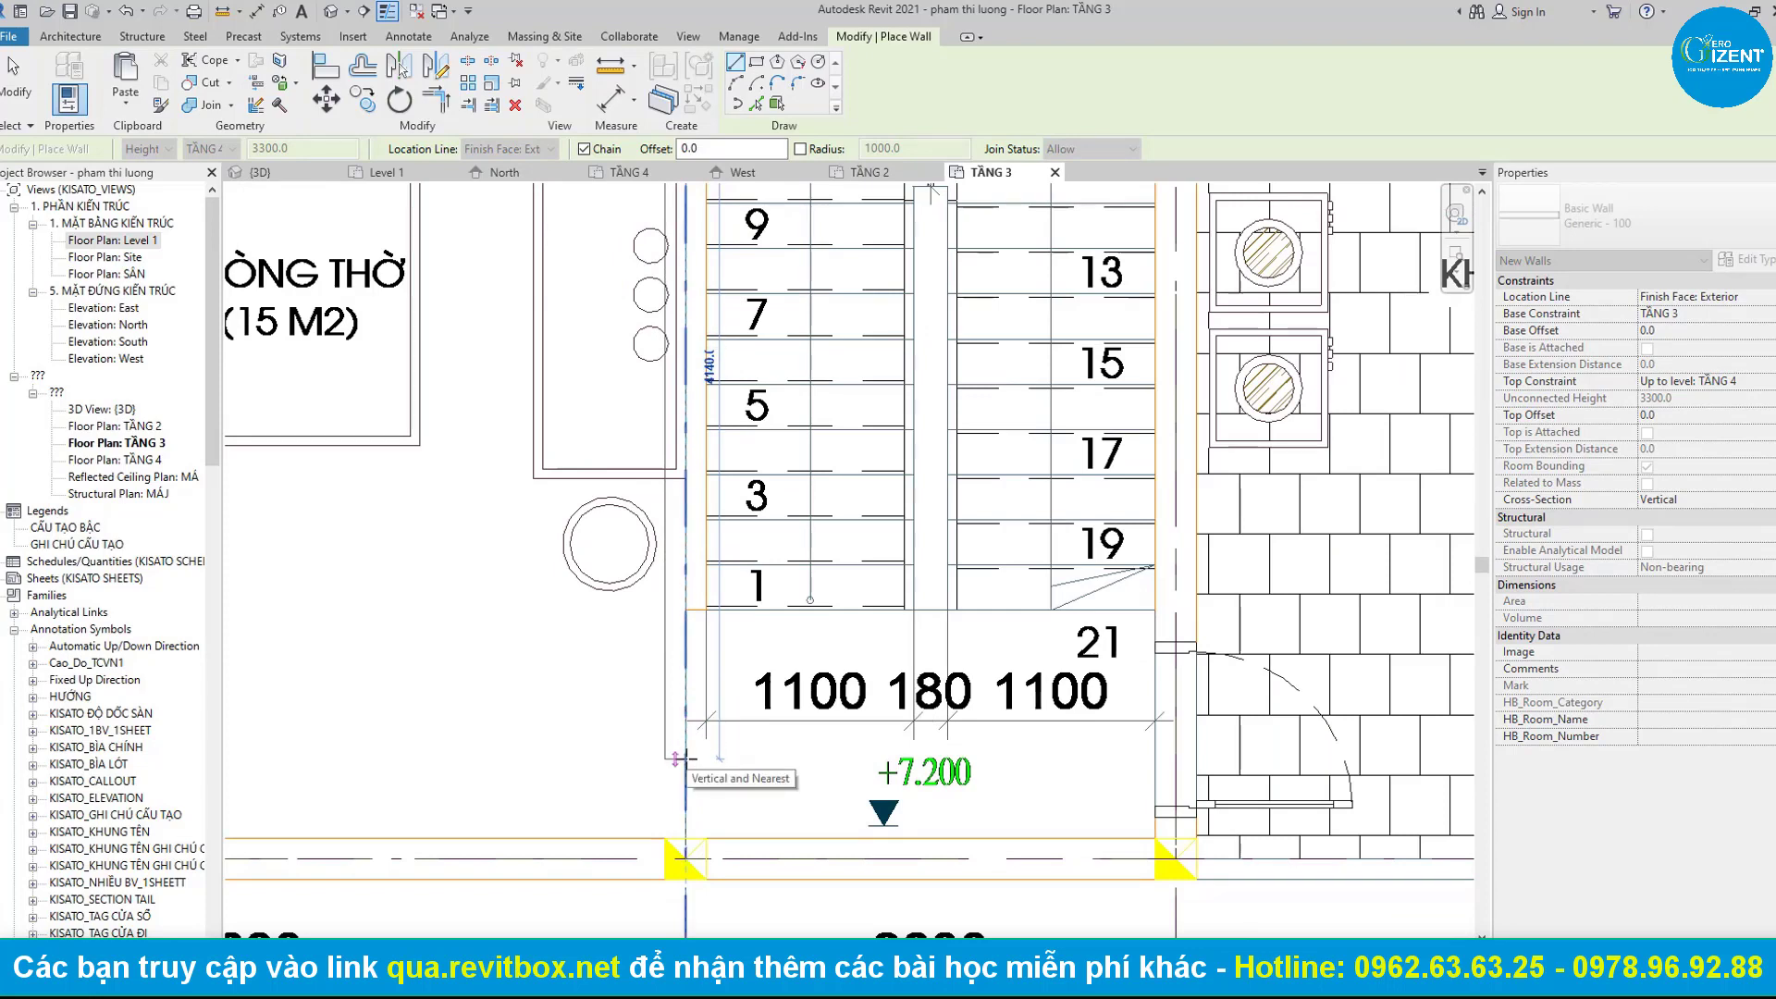
scroll(676, 756, down, 1)
scroll(689, 678, down, 1)
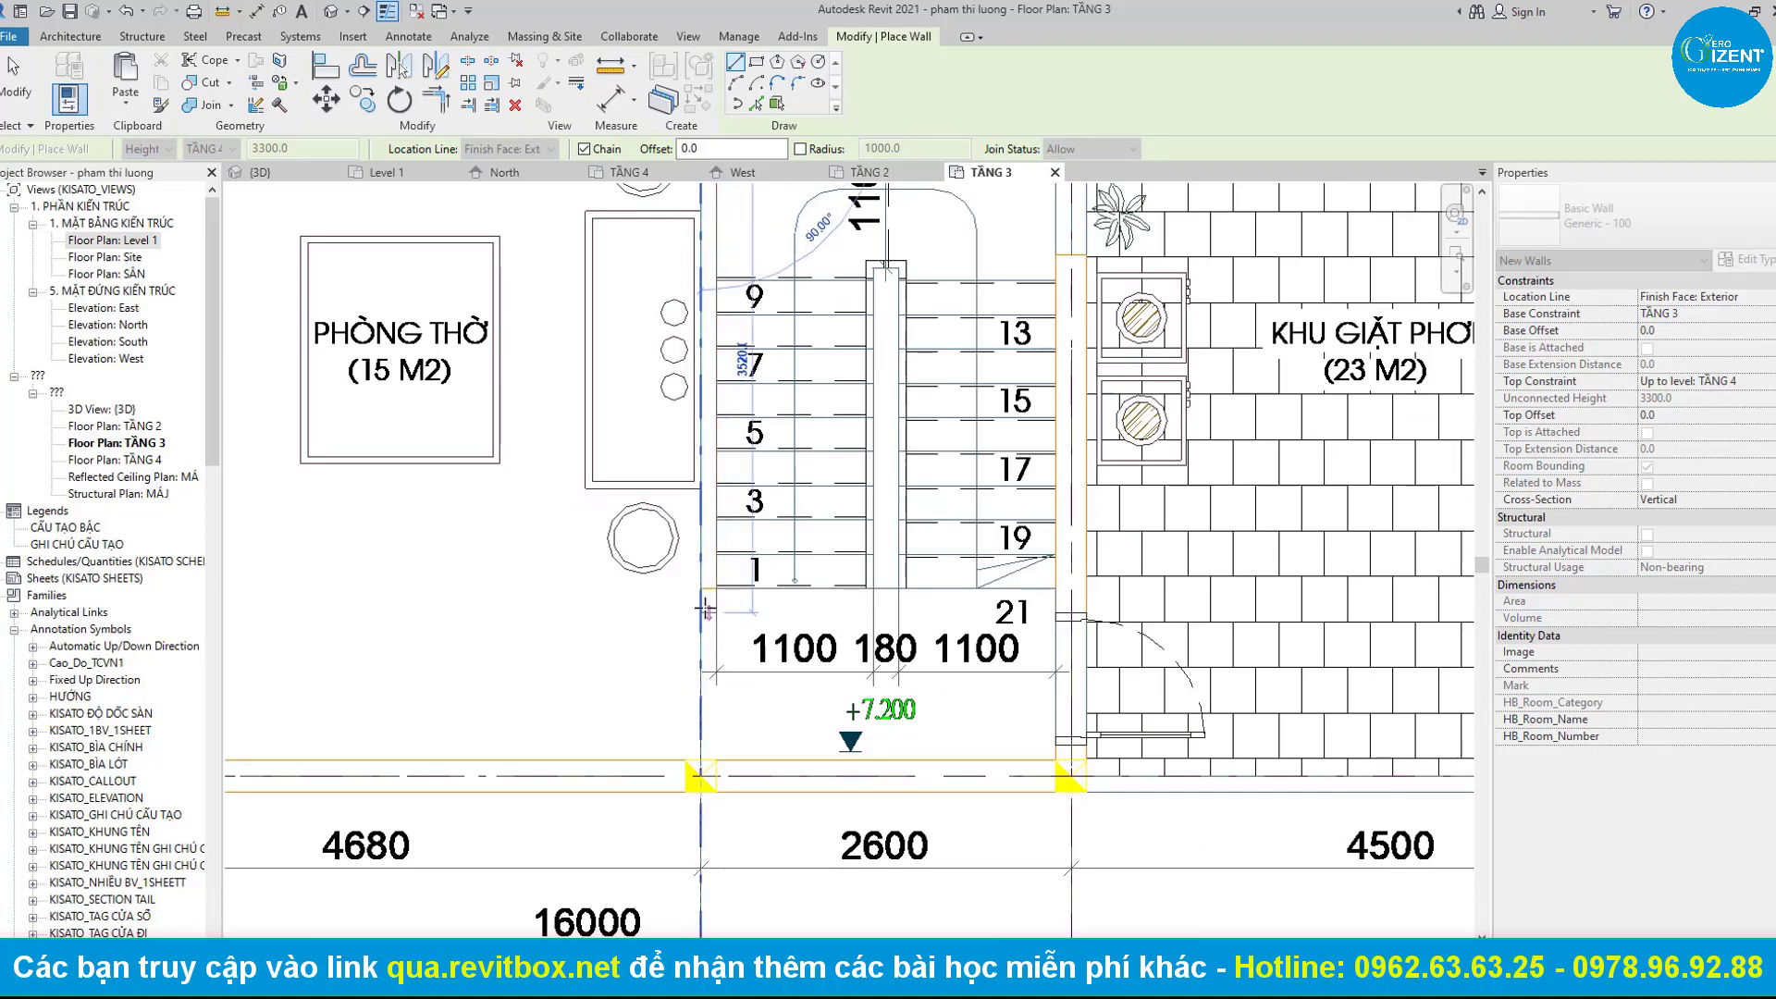
scroll(706, 608, up, 1)
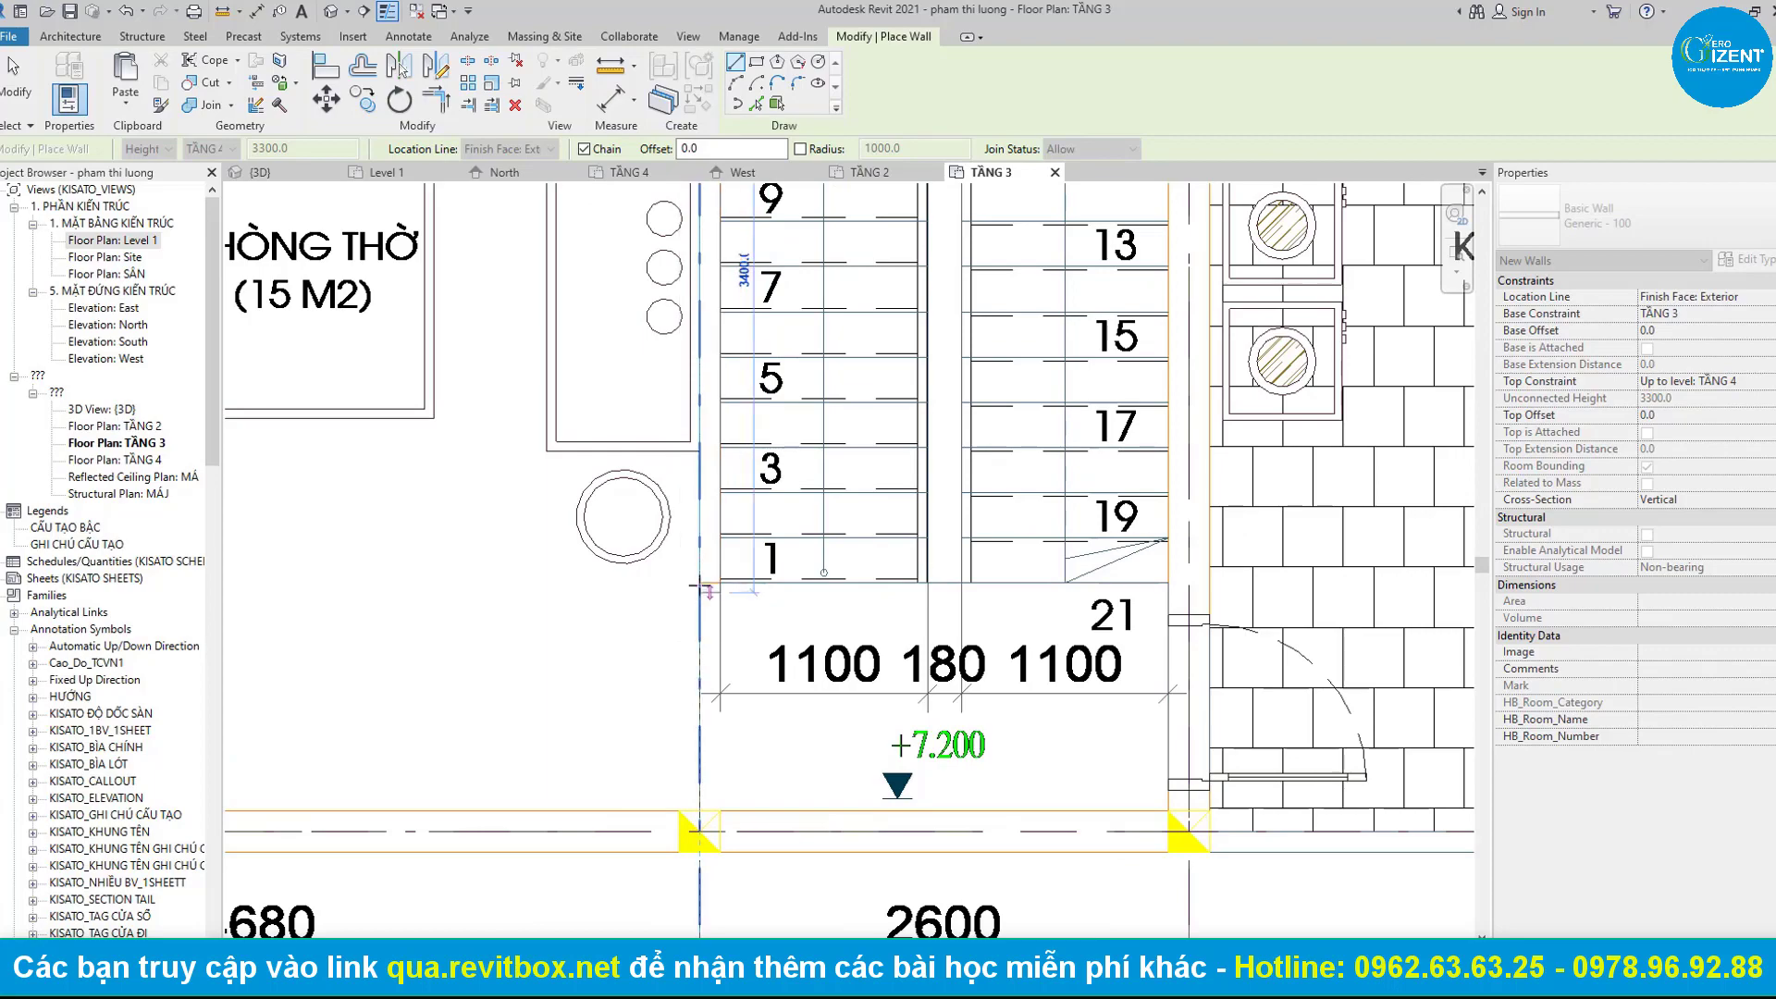
scroll(701, 582, down, 1)
middle_drag(700, 555, 731, 851)
scroll(868, 363, up, 1)
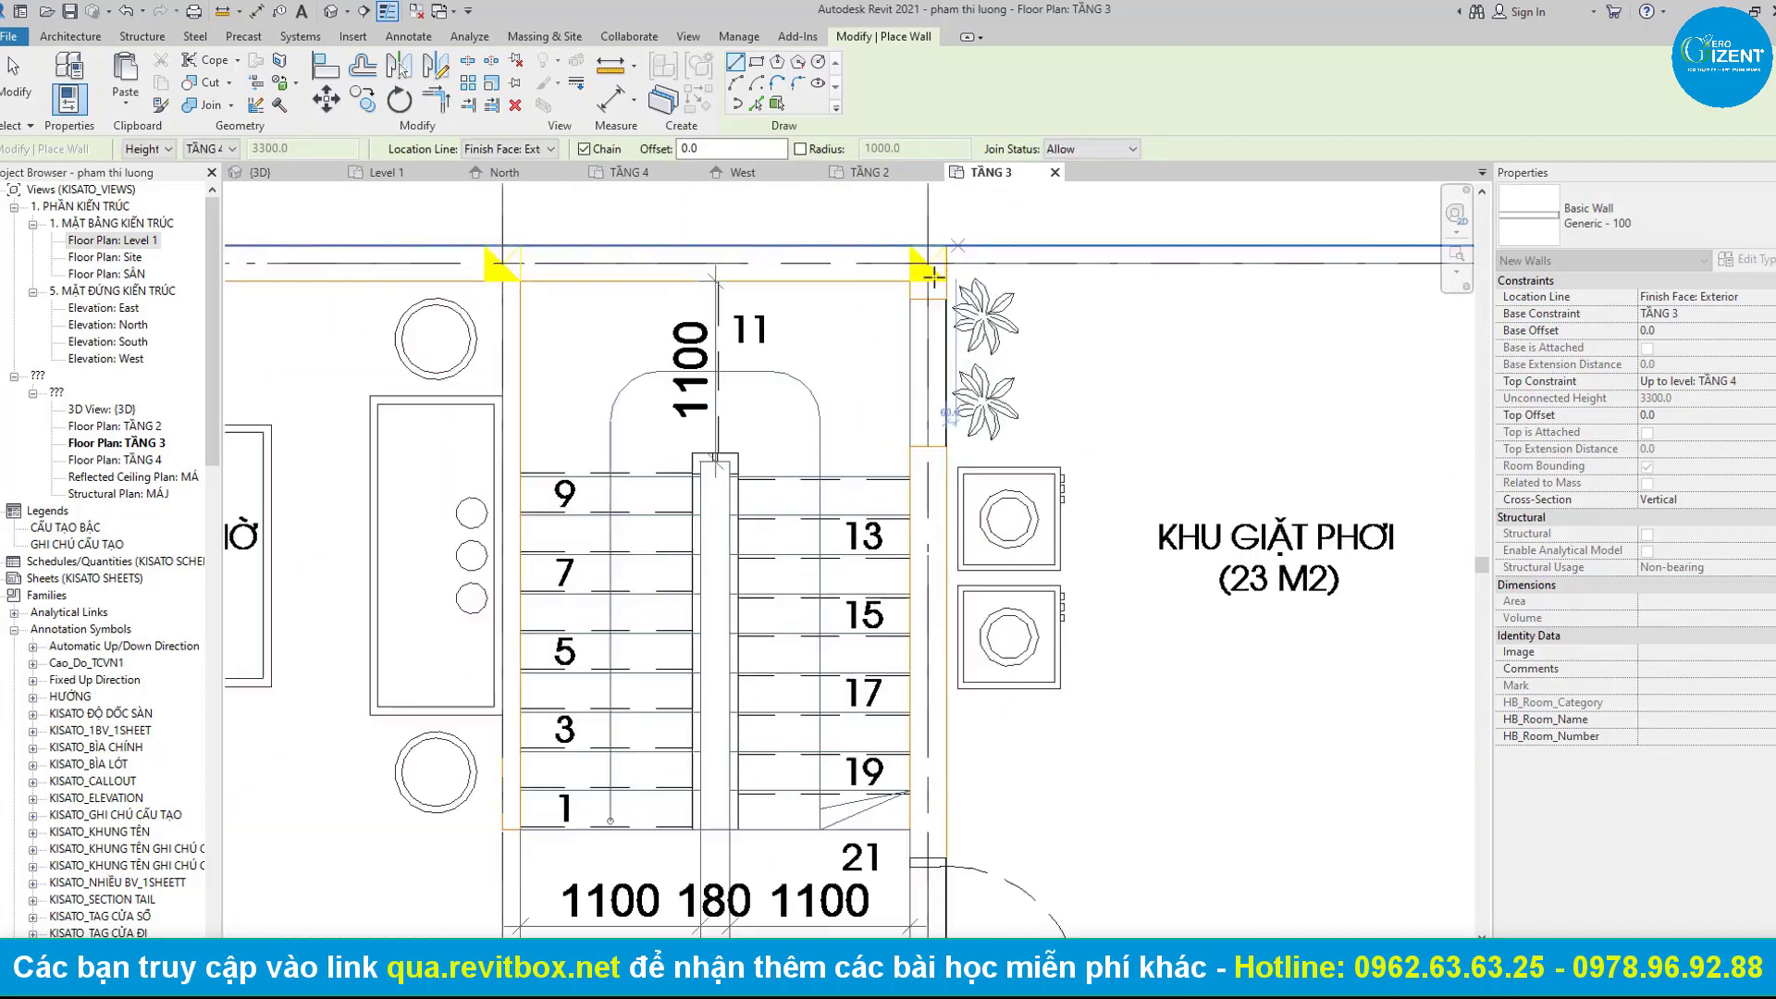
key(Escape)
scroll(867, 363, down, 1)
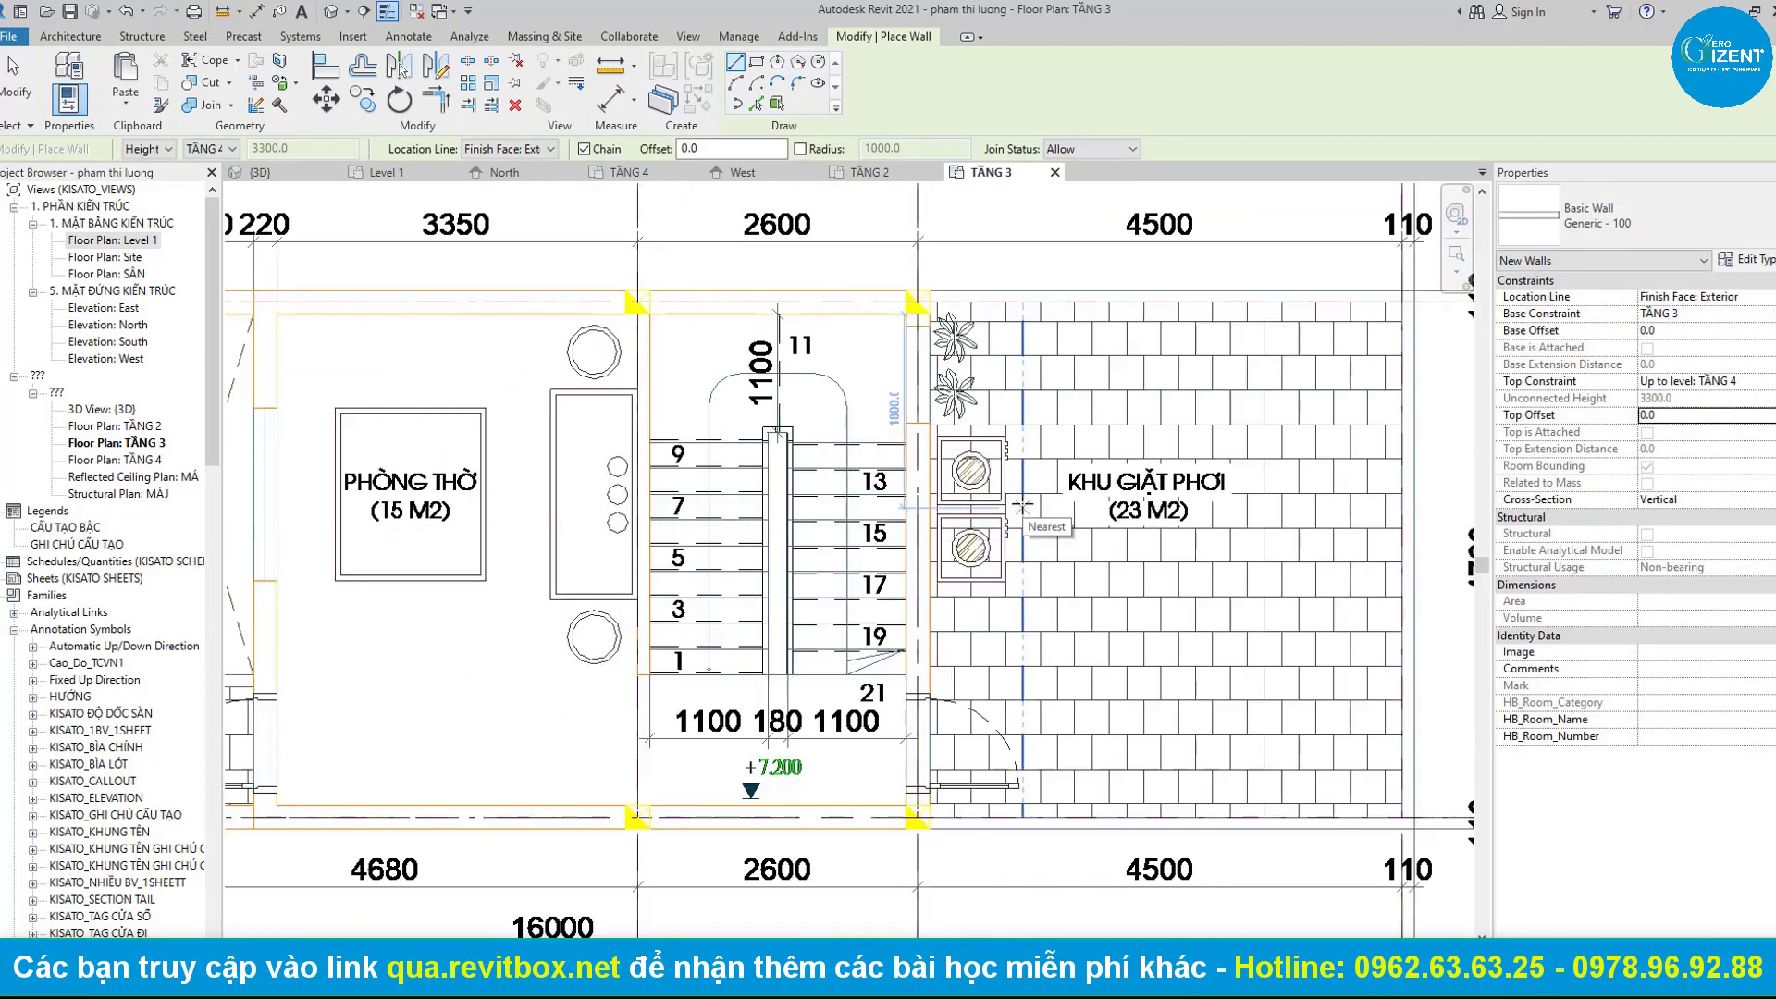
scroll(899, 648, down, 2)
key(Escape)
scroll(819, 560, up, 1)
scroll(818, 559, up, 1)
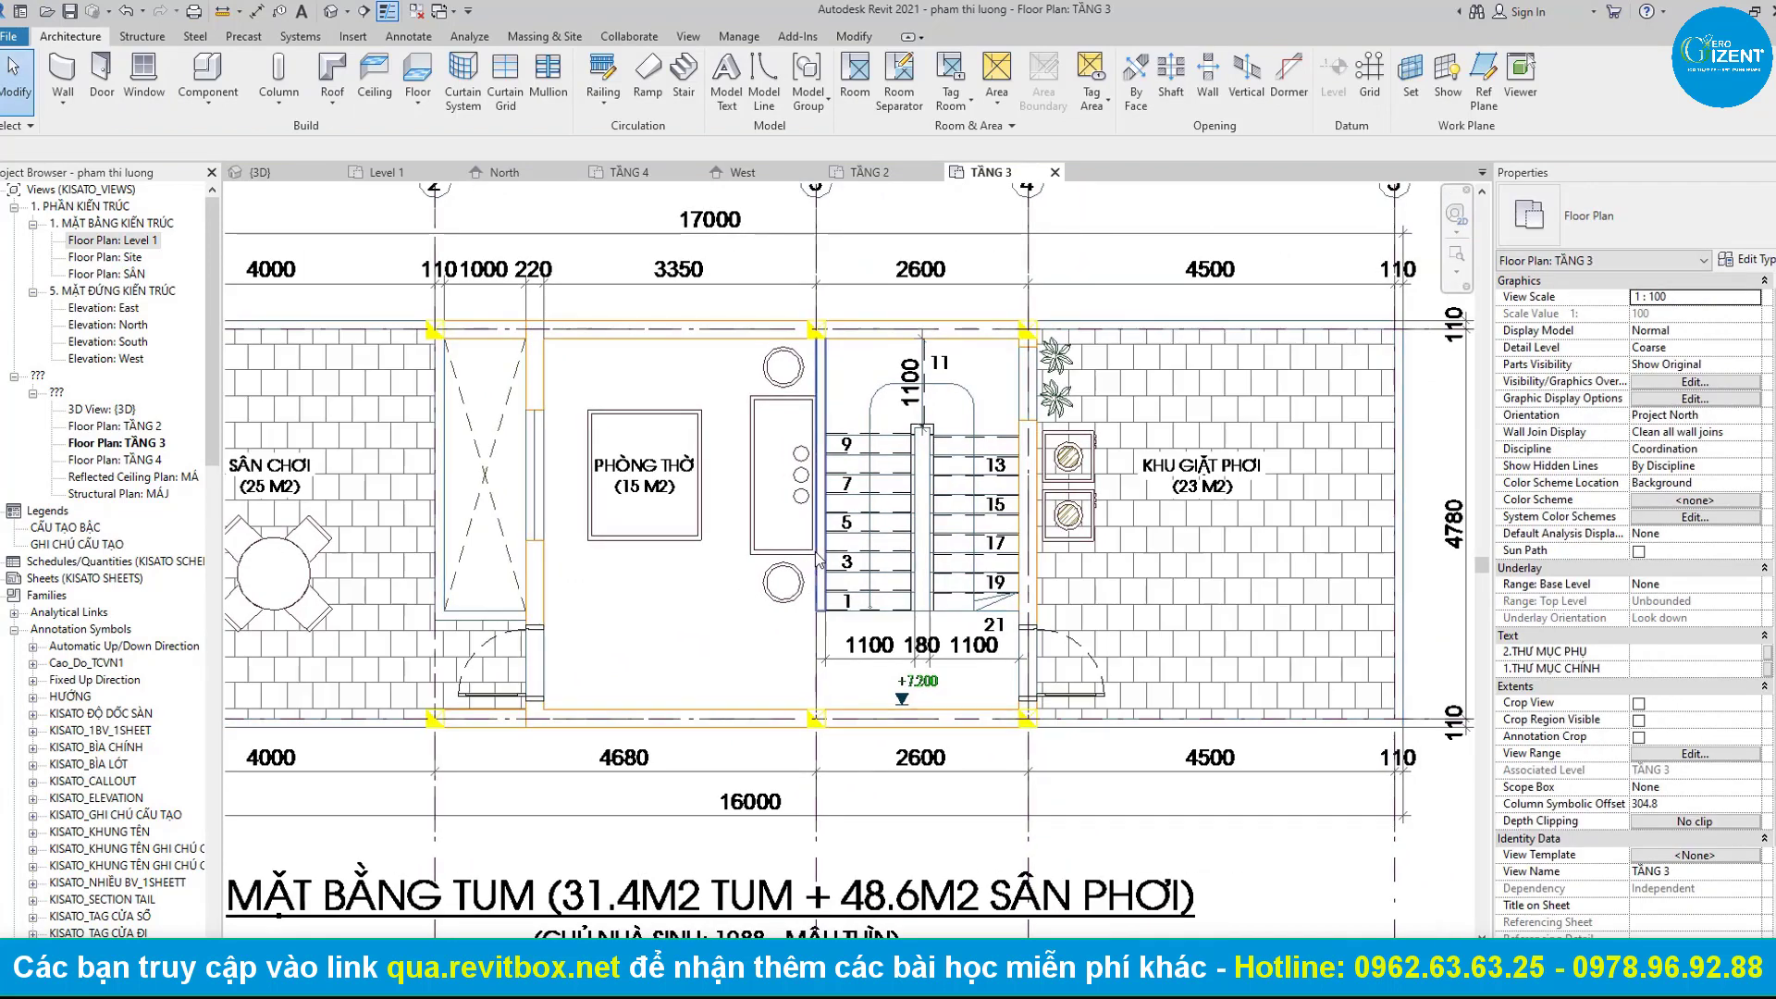
key(c)
key(m)
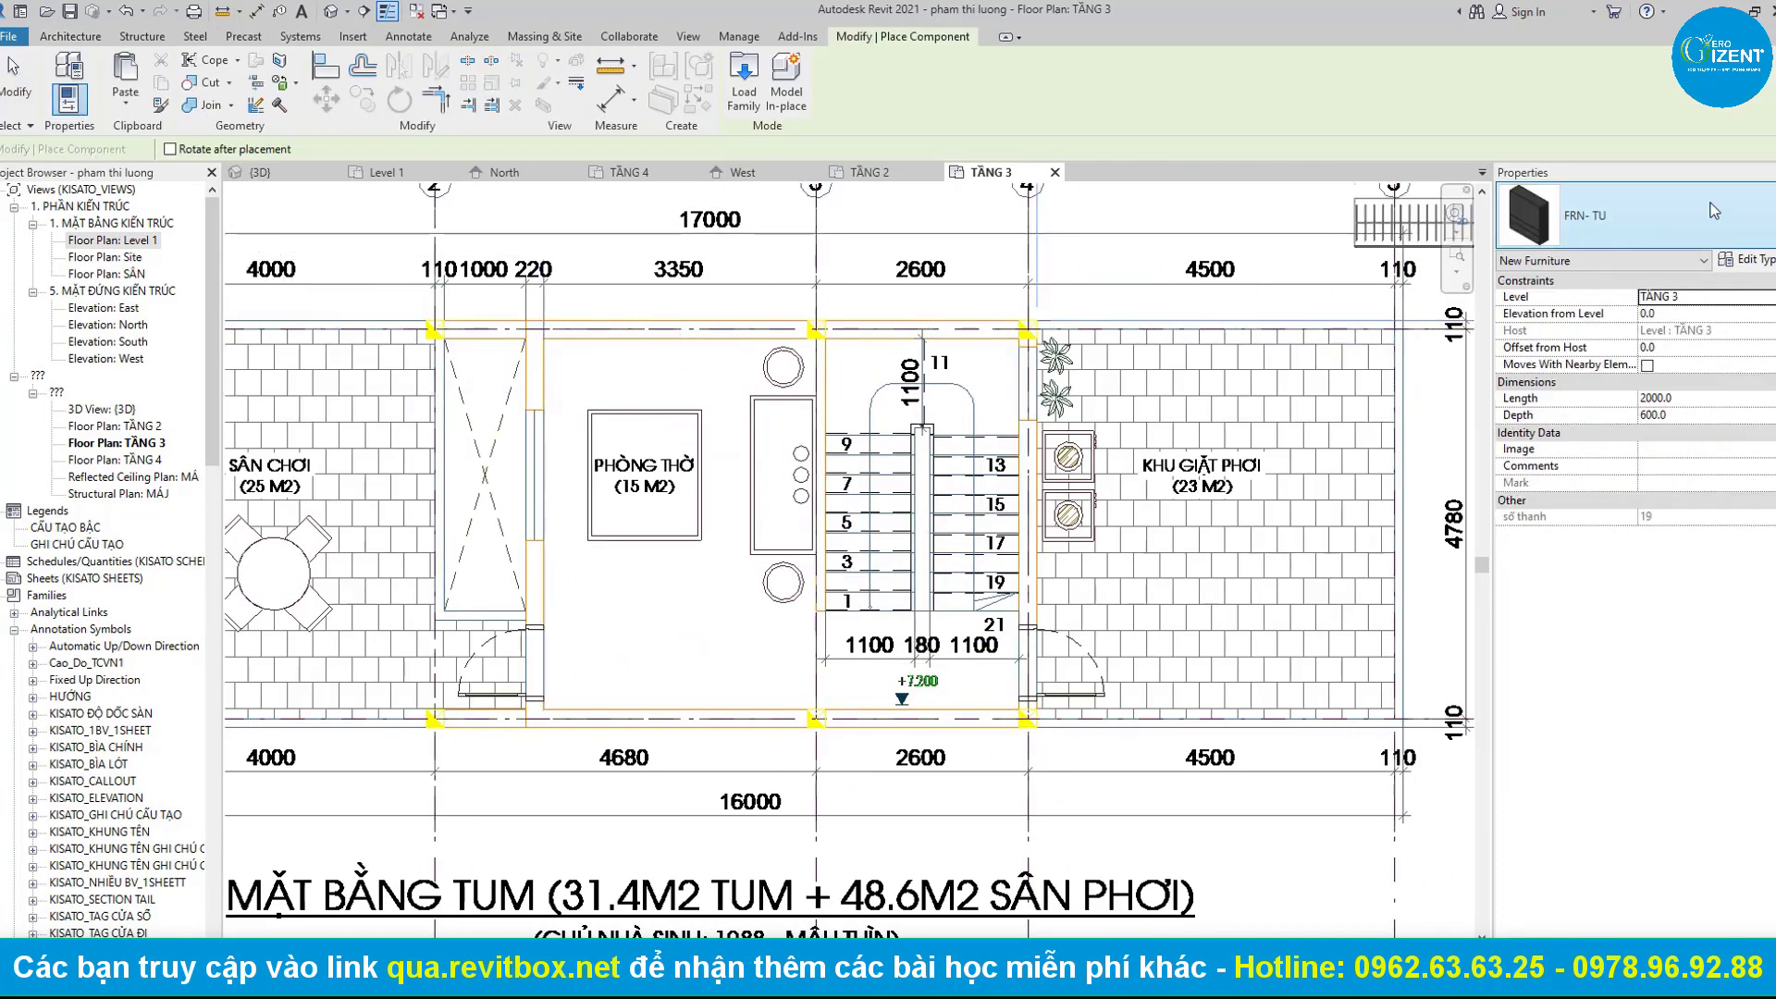
click(1714, 211)
text(TH)
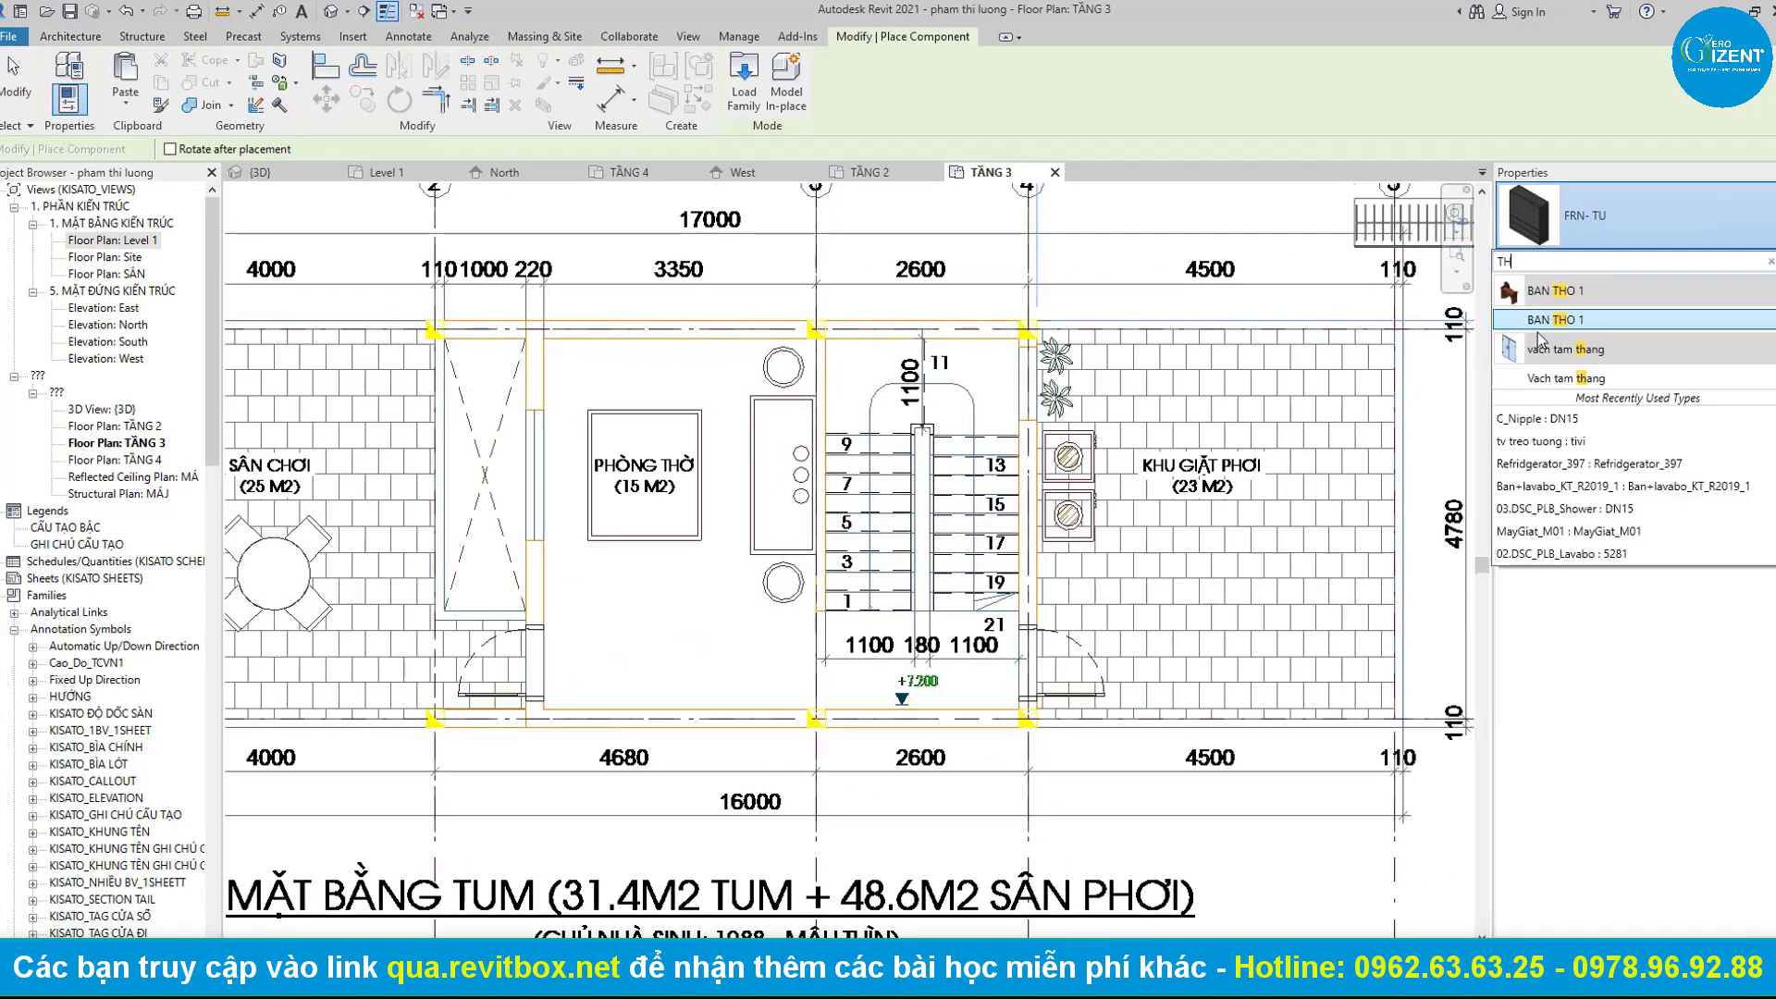
click(1540, 319)
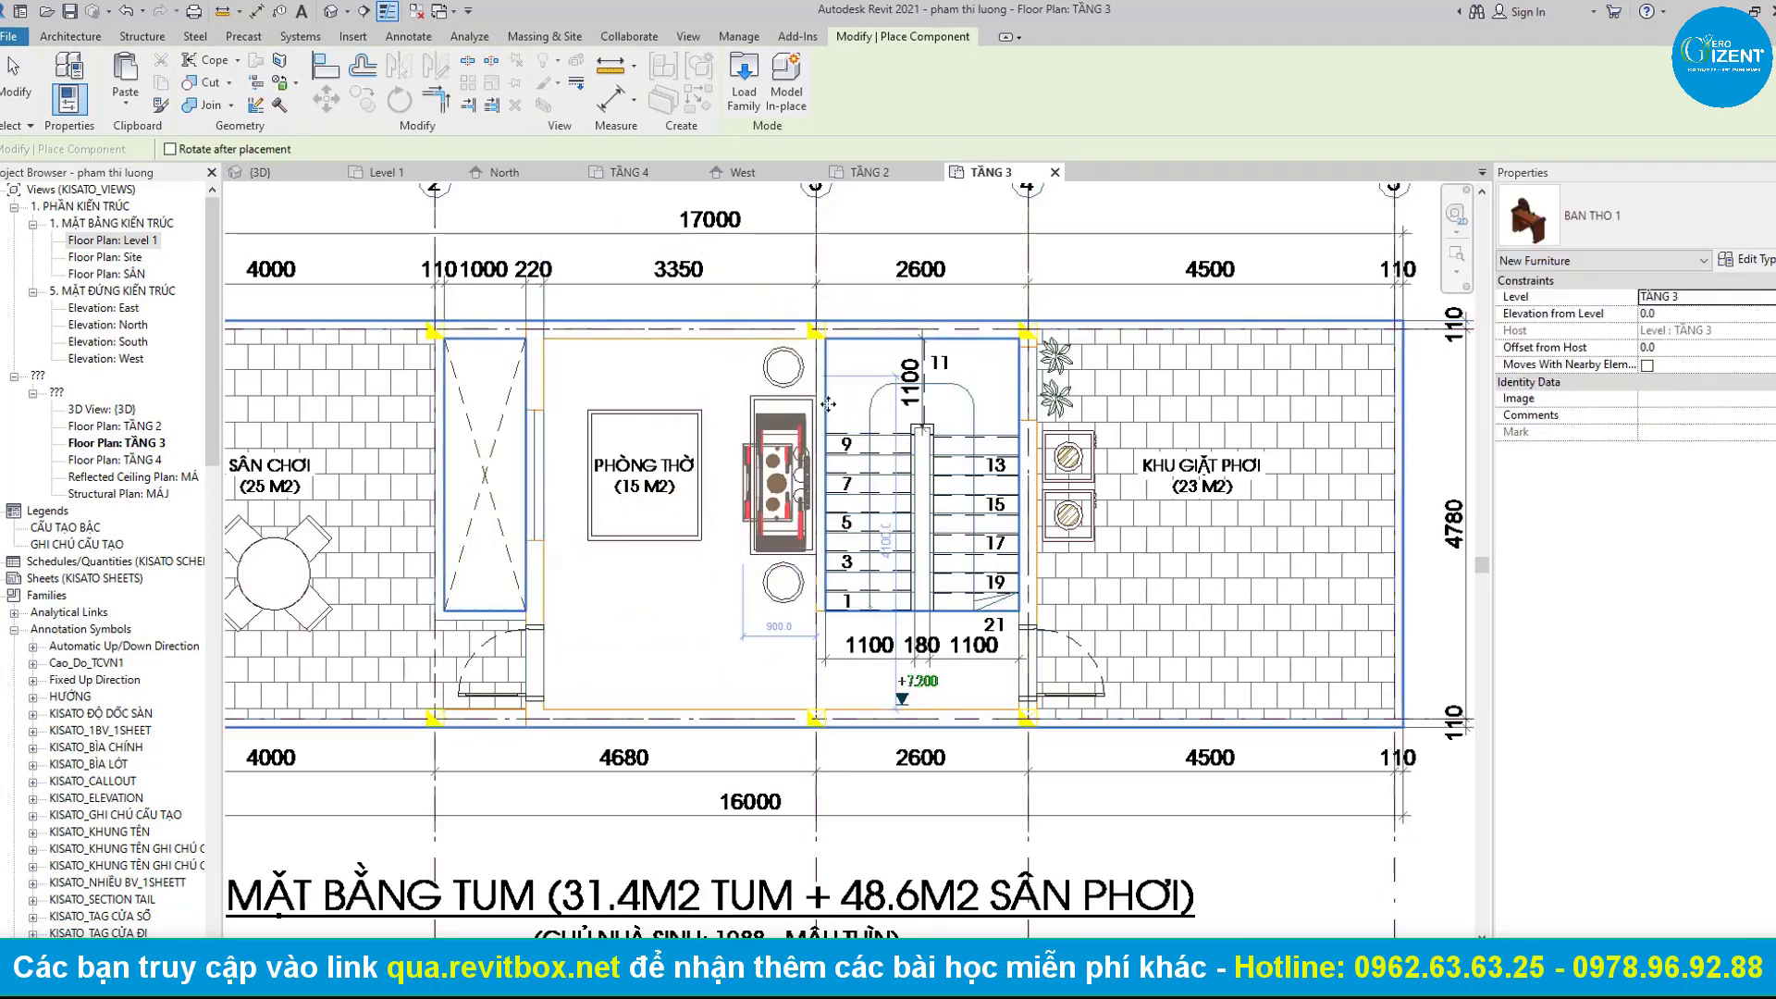
click(777, 472)
key(Escape)
key(Escape)
middle_drag(1110, 463, 939, 462)
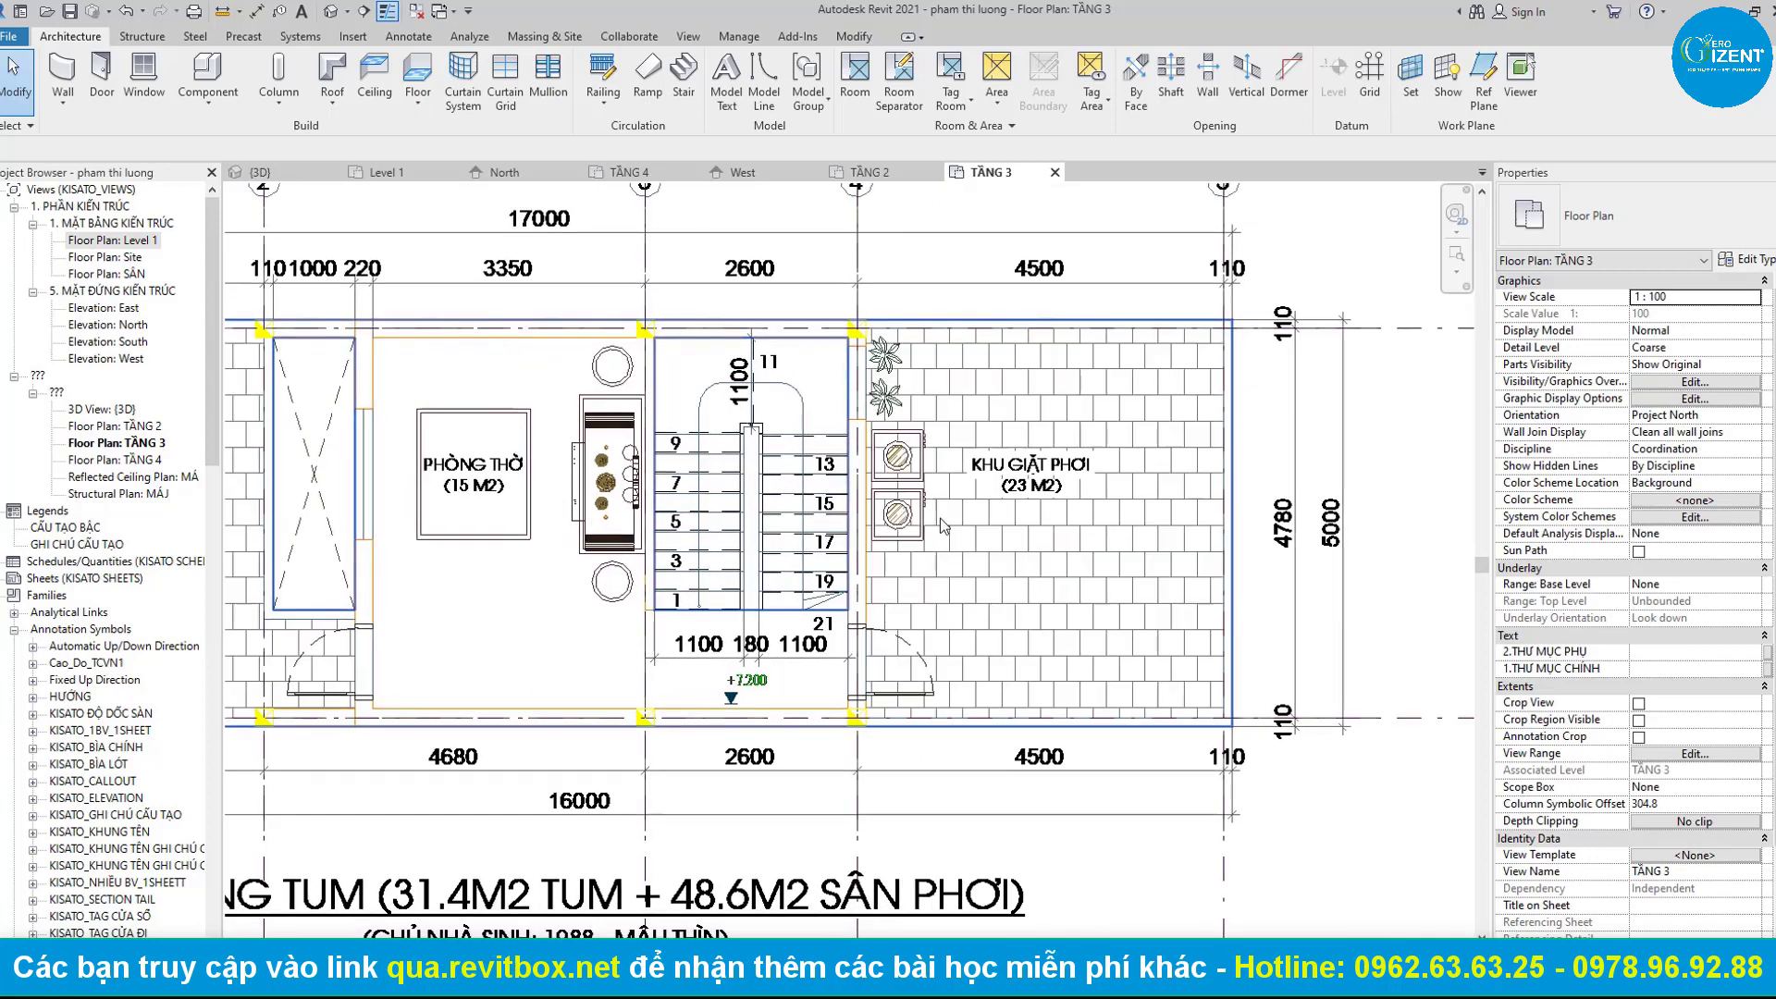
key(c)
key(m)
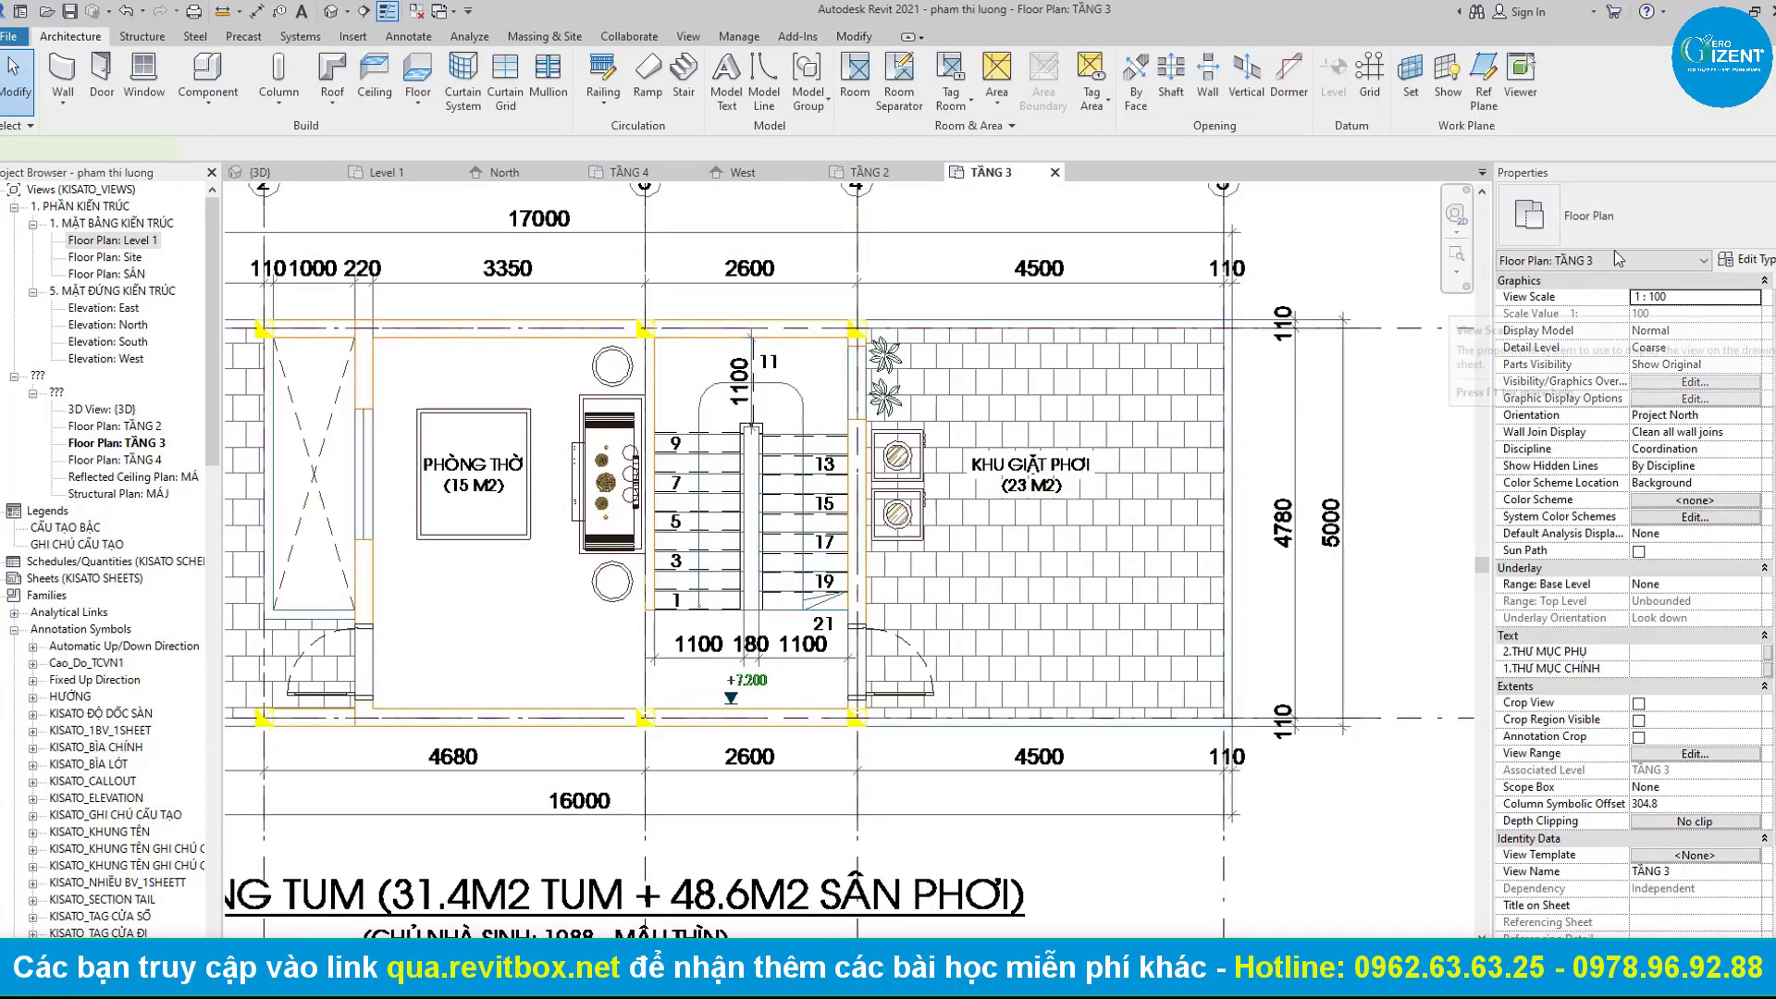
click(1637, 218)
scroll(1770, 584, down, 5)
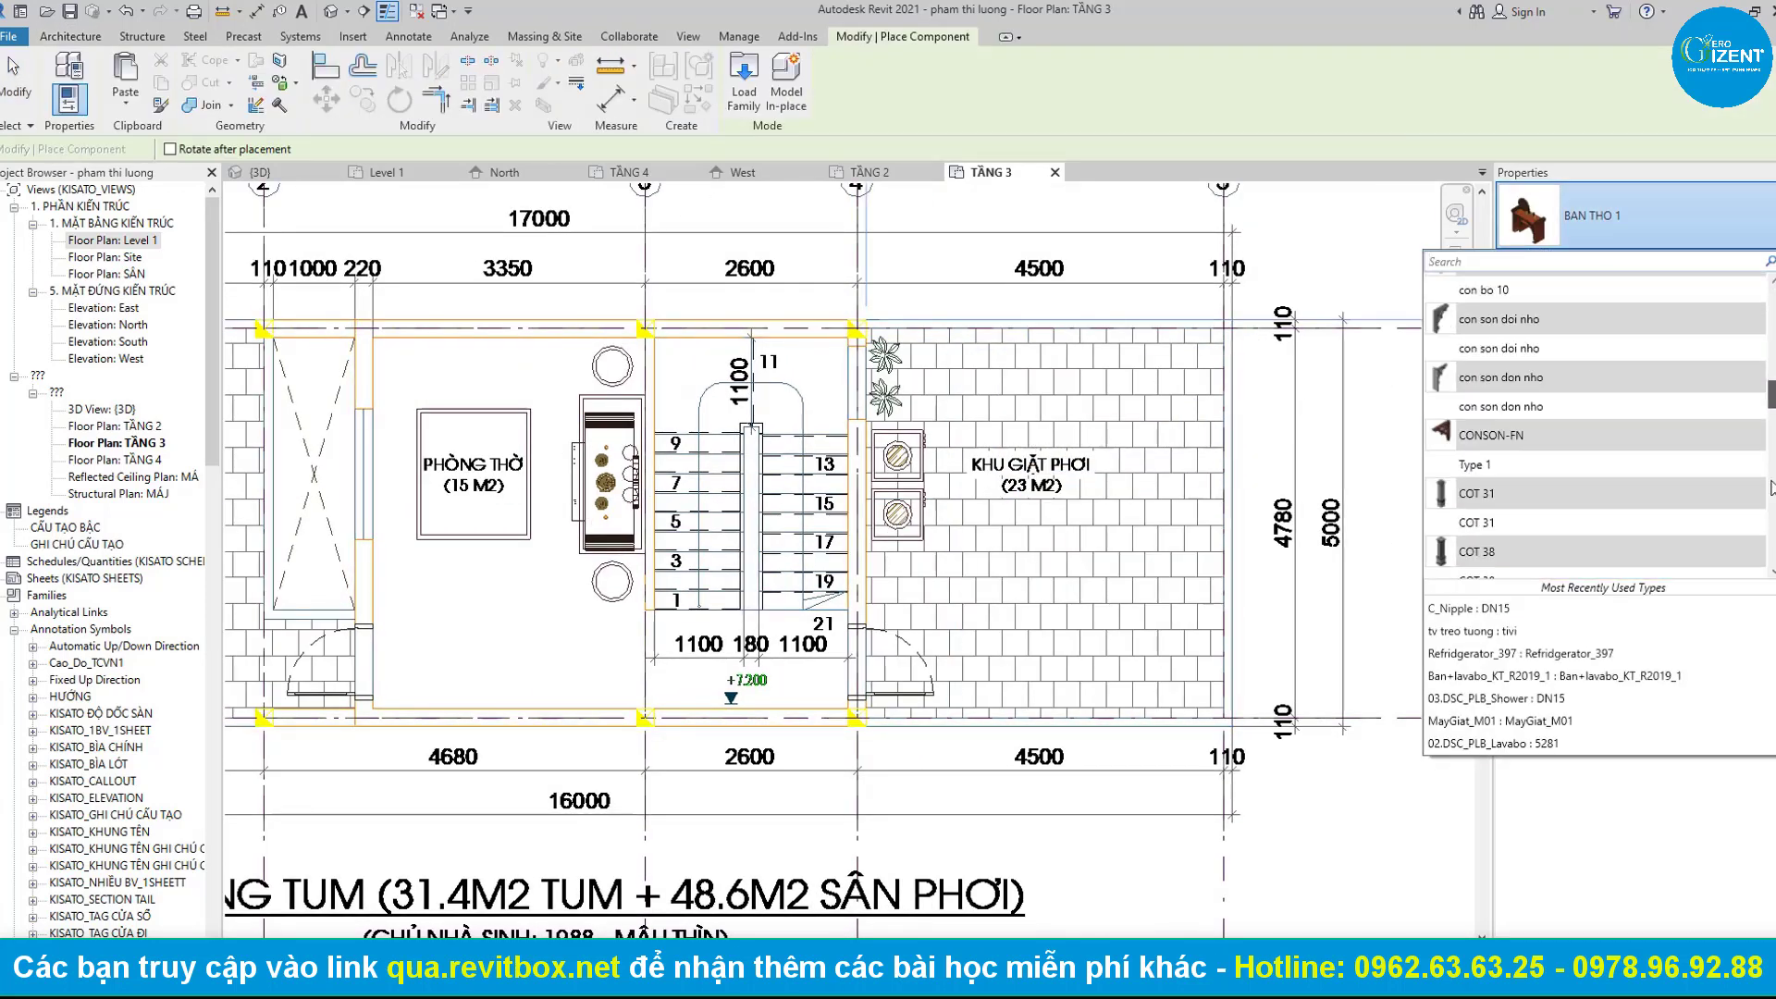
scroll(1564, 501, up, 3)
scroll(1524, 497, up, 3)
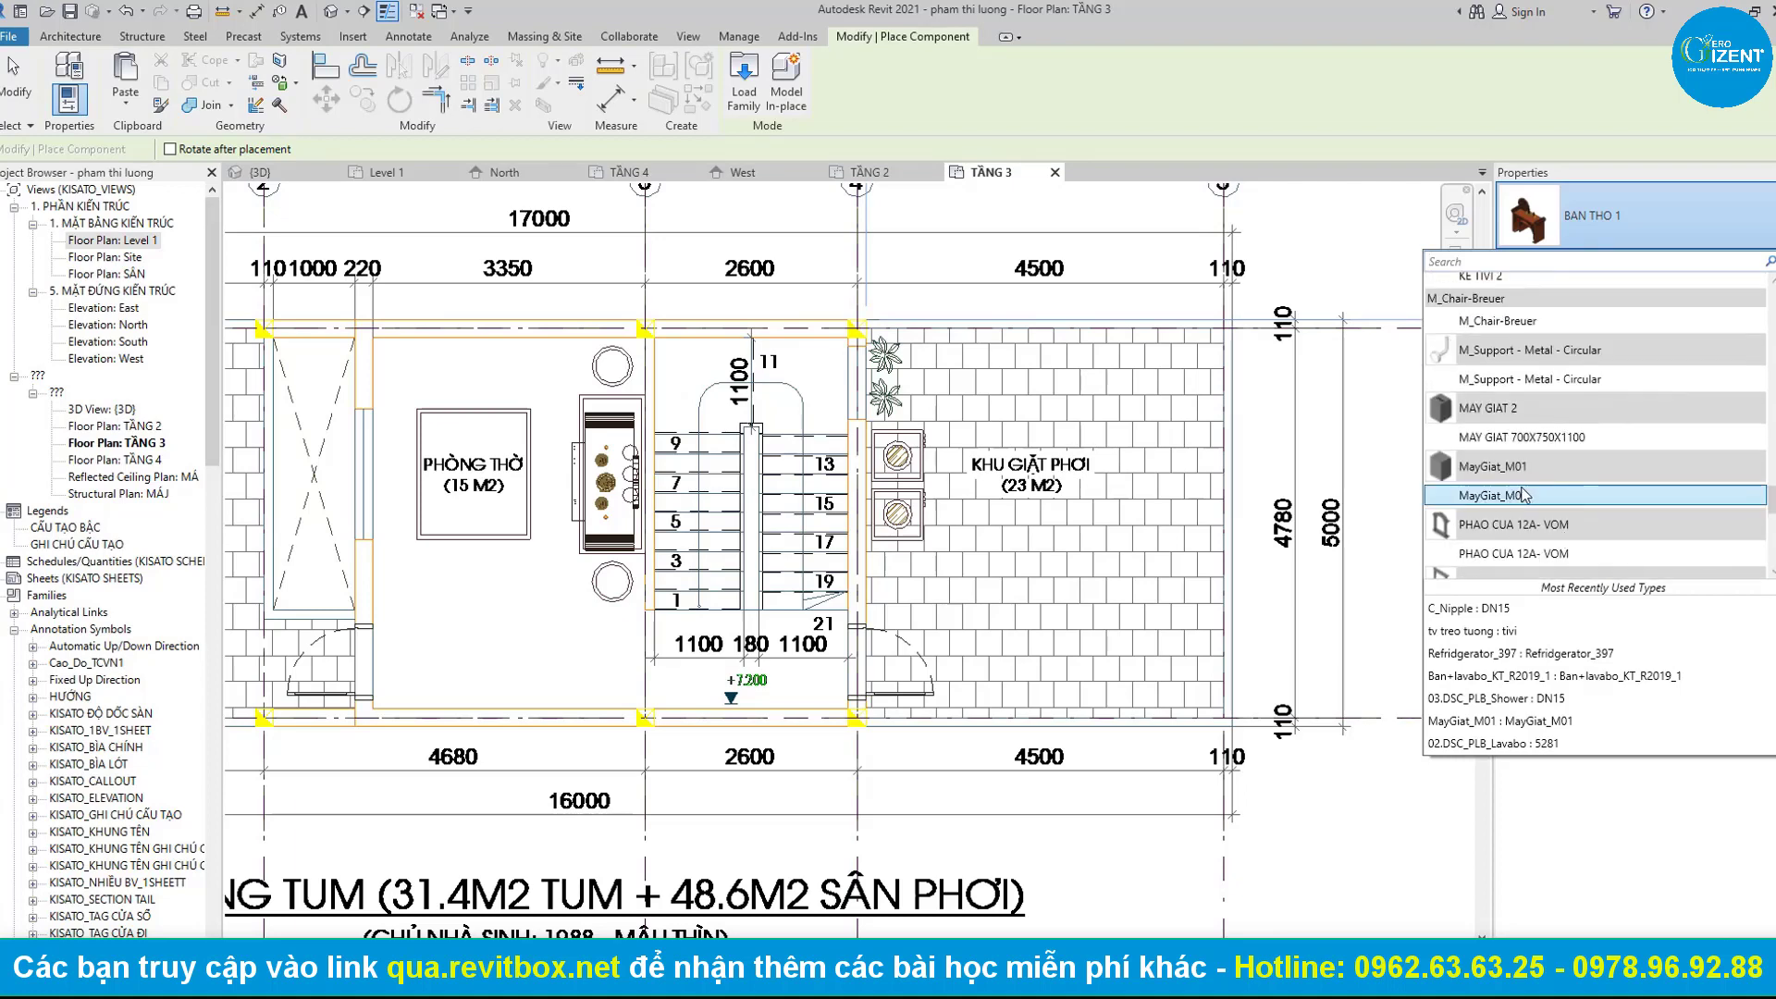
click(1495, 497)
scroll(959, 448, up, 2)
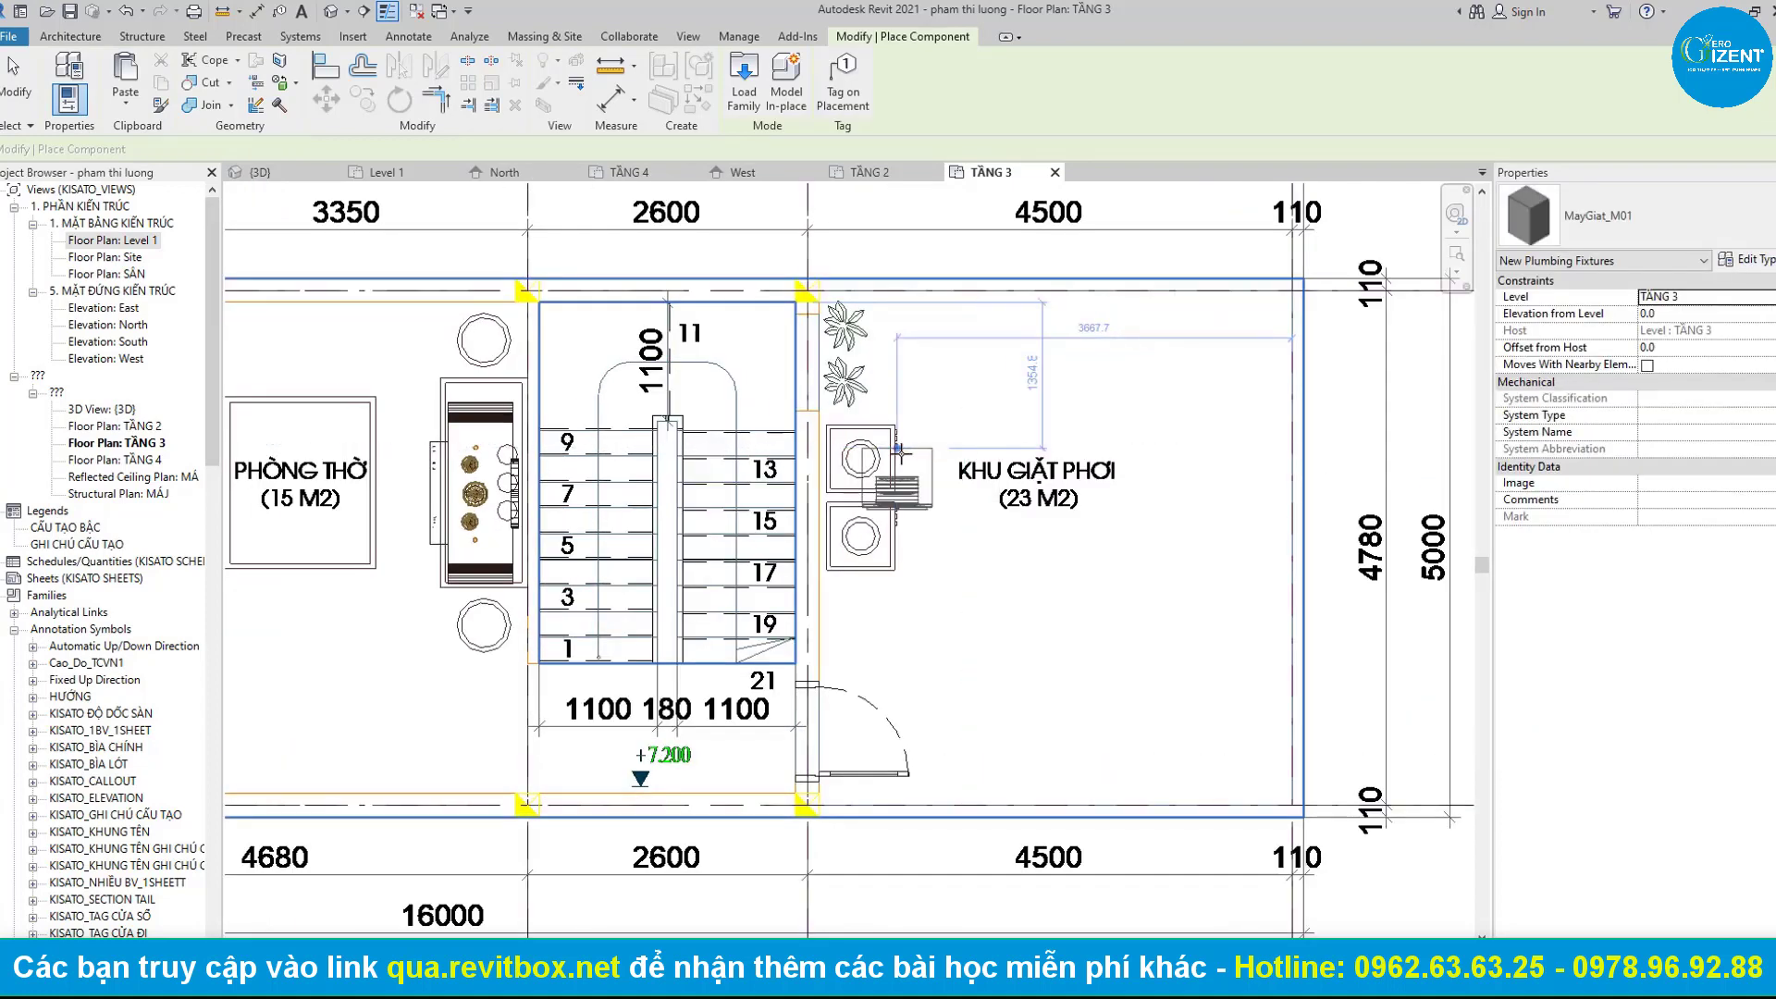
scroll(959, 448, up, 1)
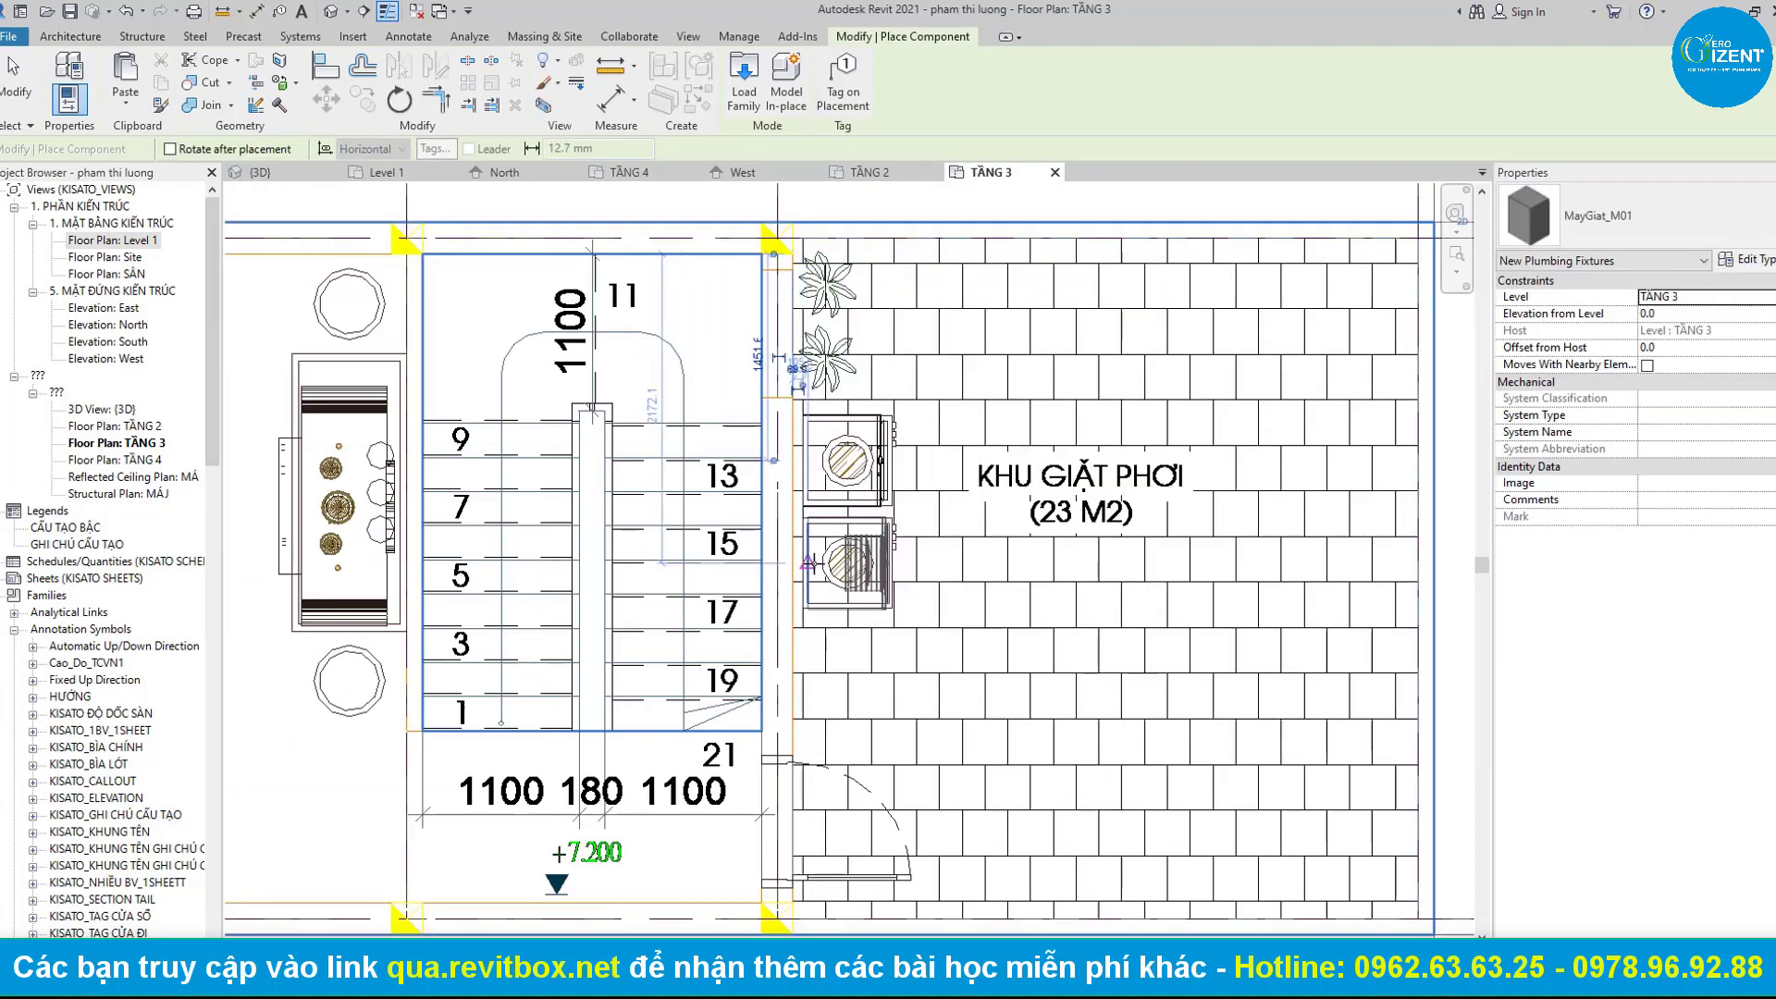
scroll(959, 488, down, 3)
scroll(959, 487, down, 1)
key(Escape)
key(Escape)
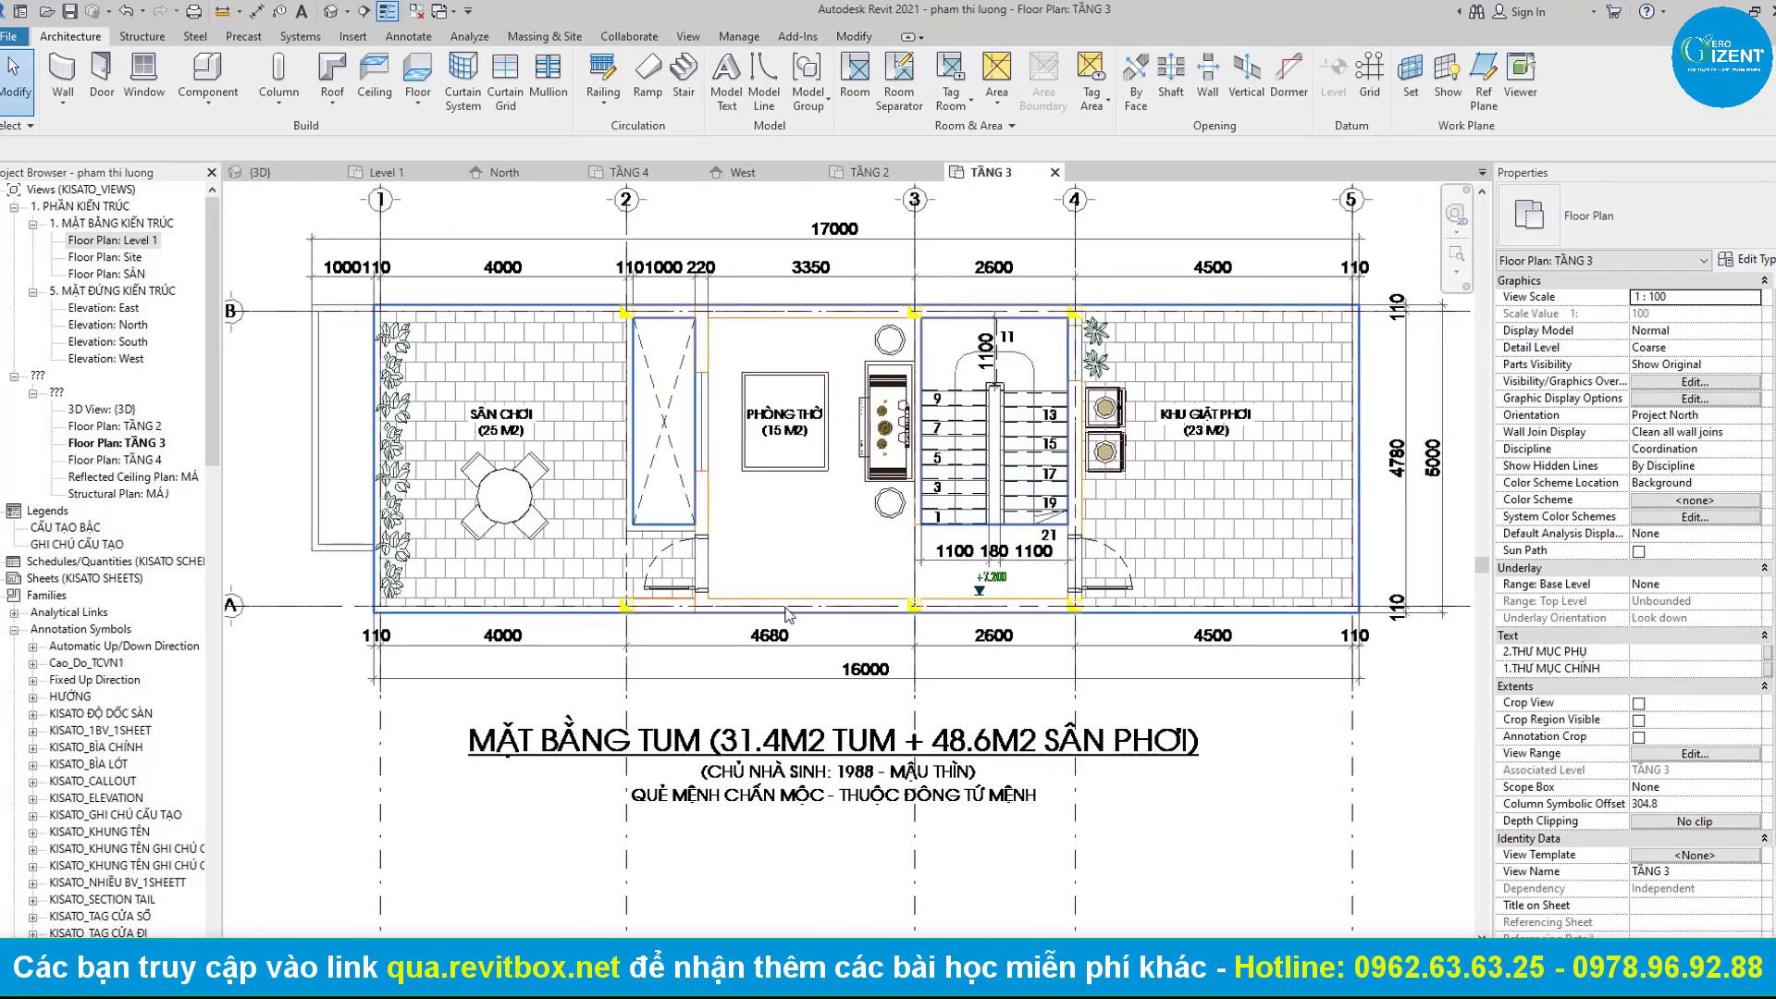
scroll(785, 577, up, 2)
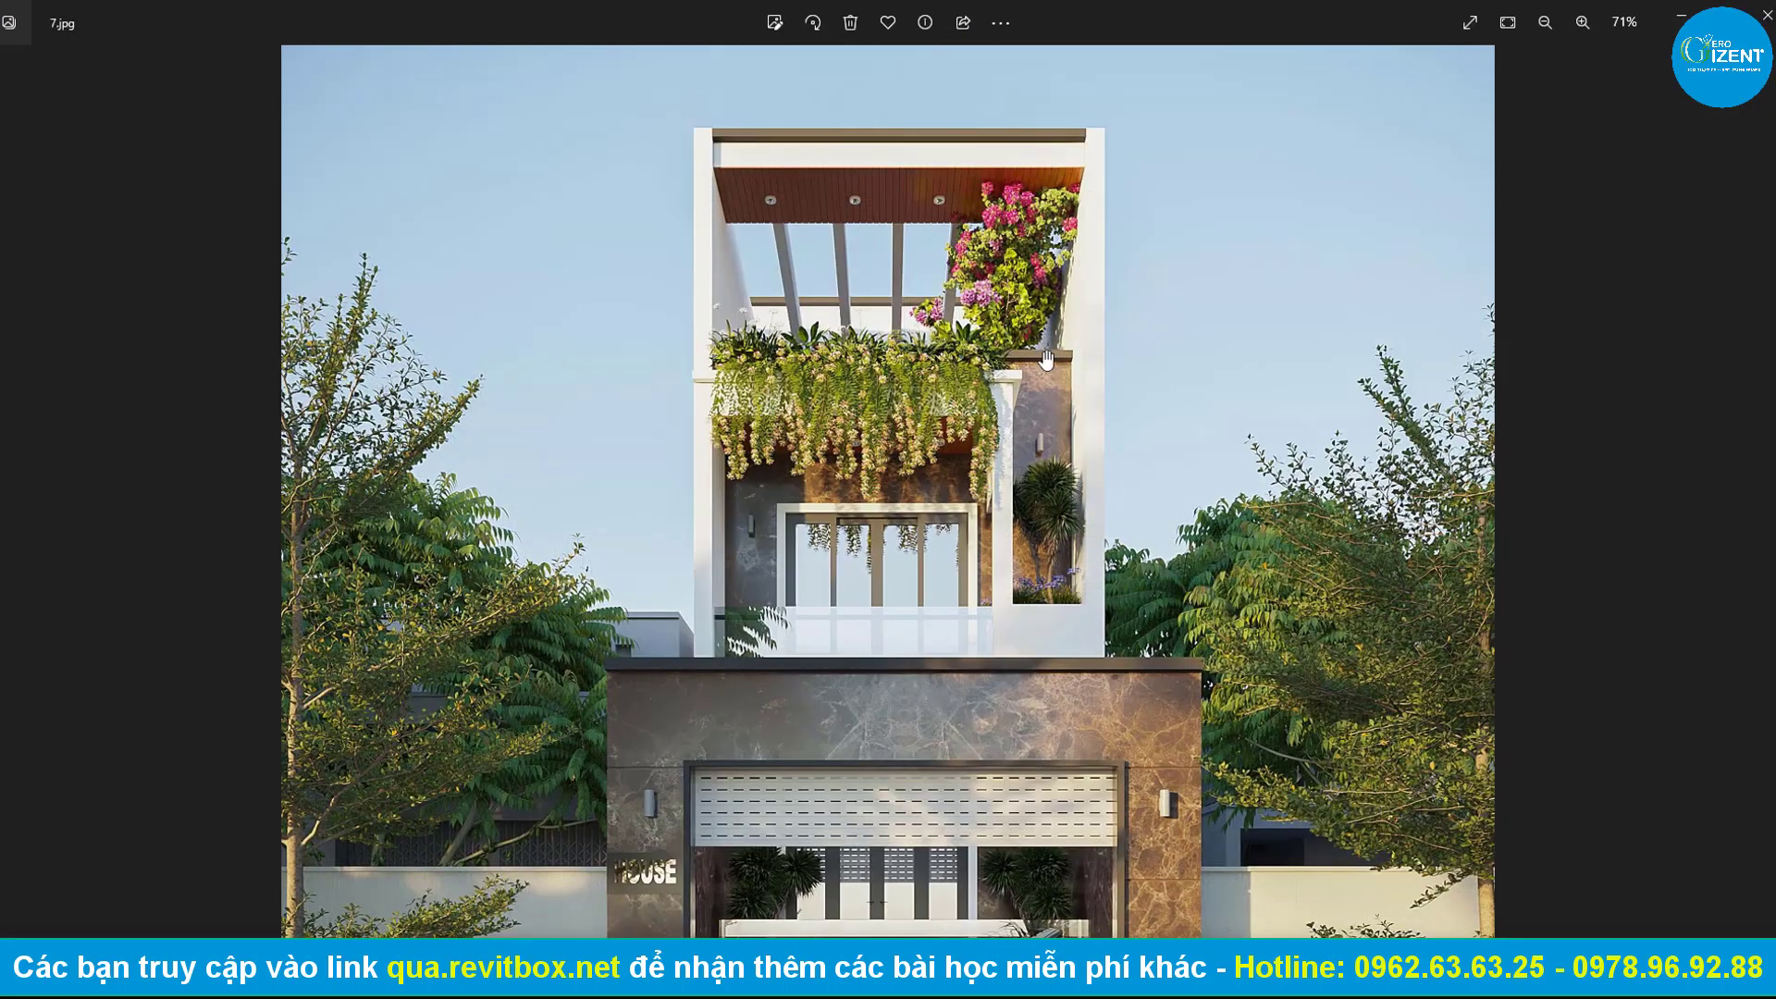
scroll(1055, 370, down, 3)
scroll(1068, 381, down, 1)
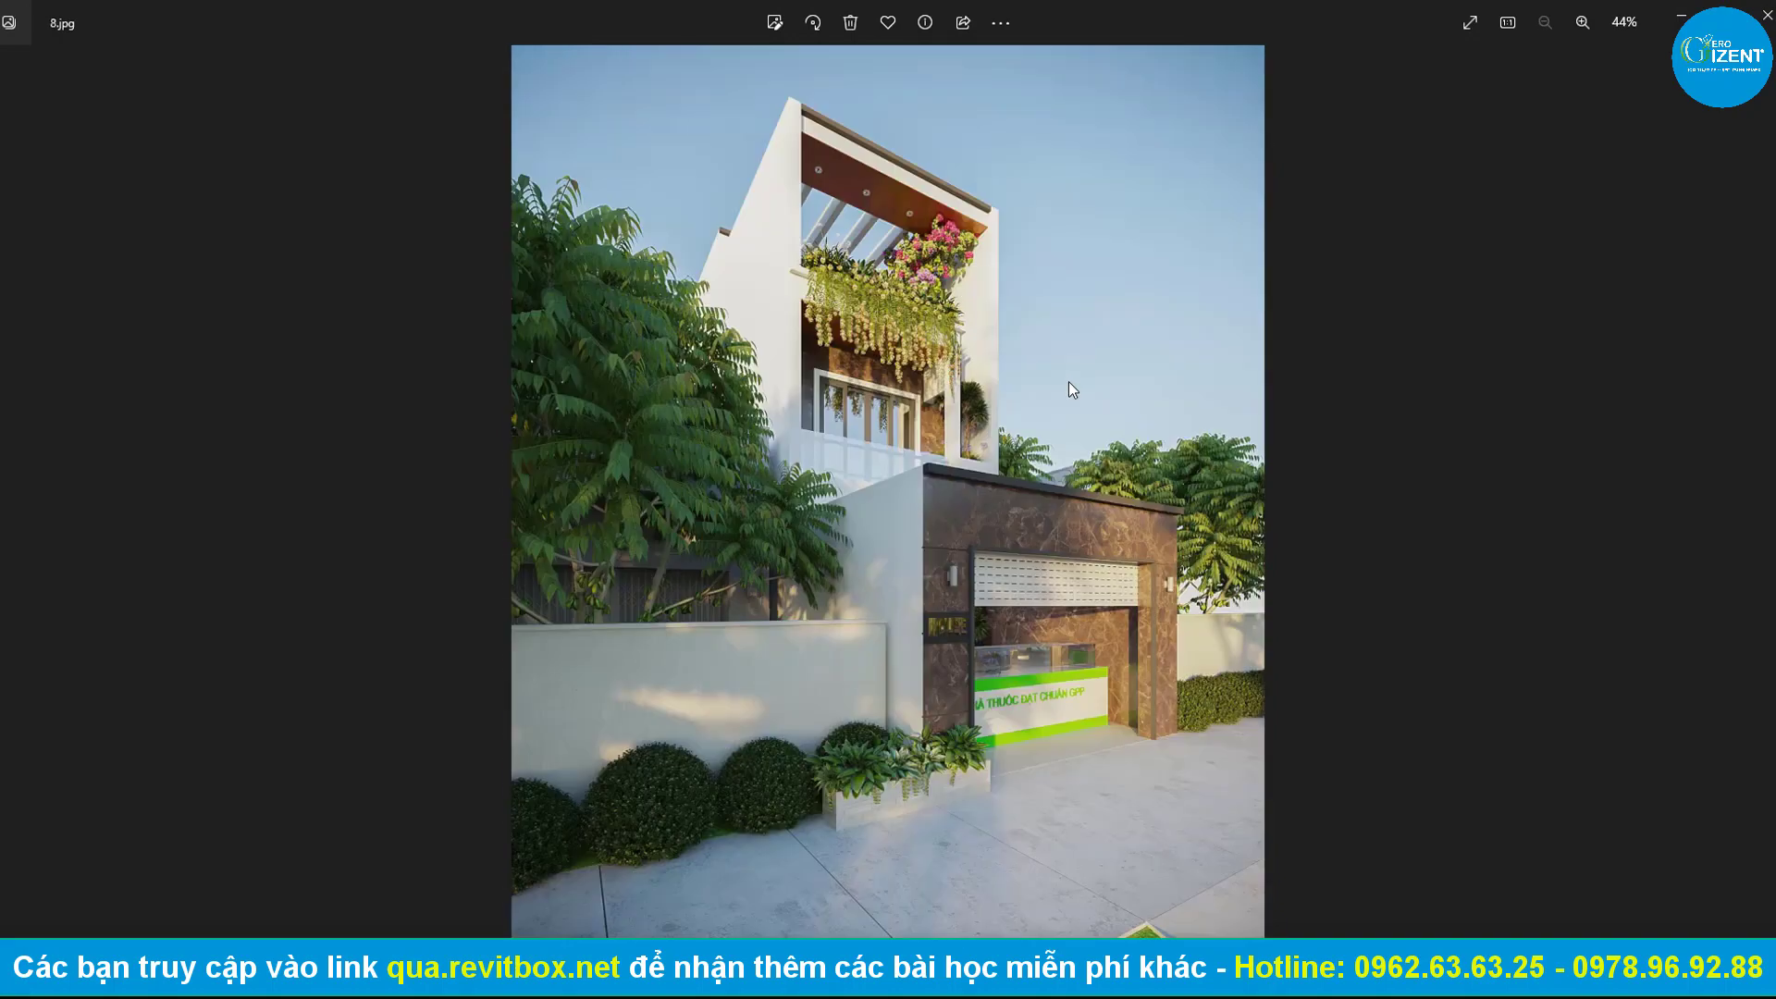
scroll(1069, 380, up, 1)
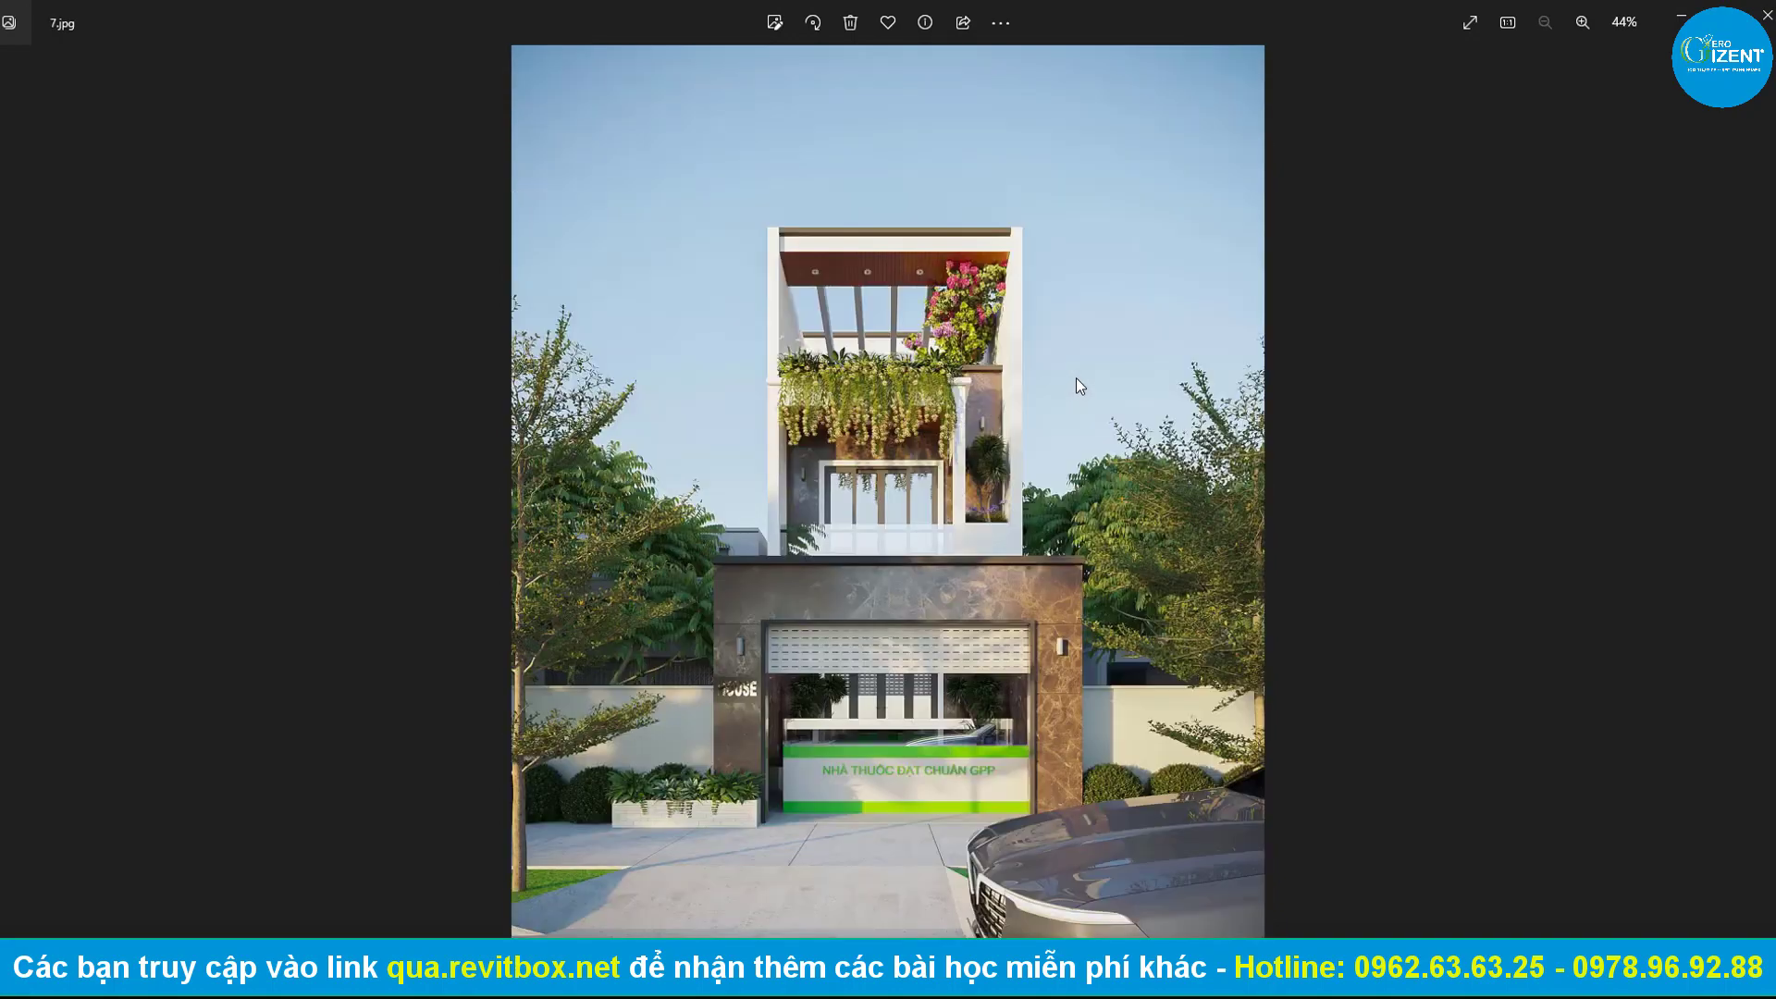
scroll(1075, 377, down, 1)
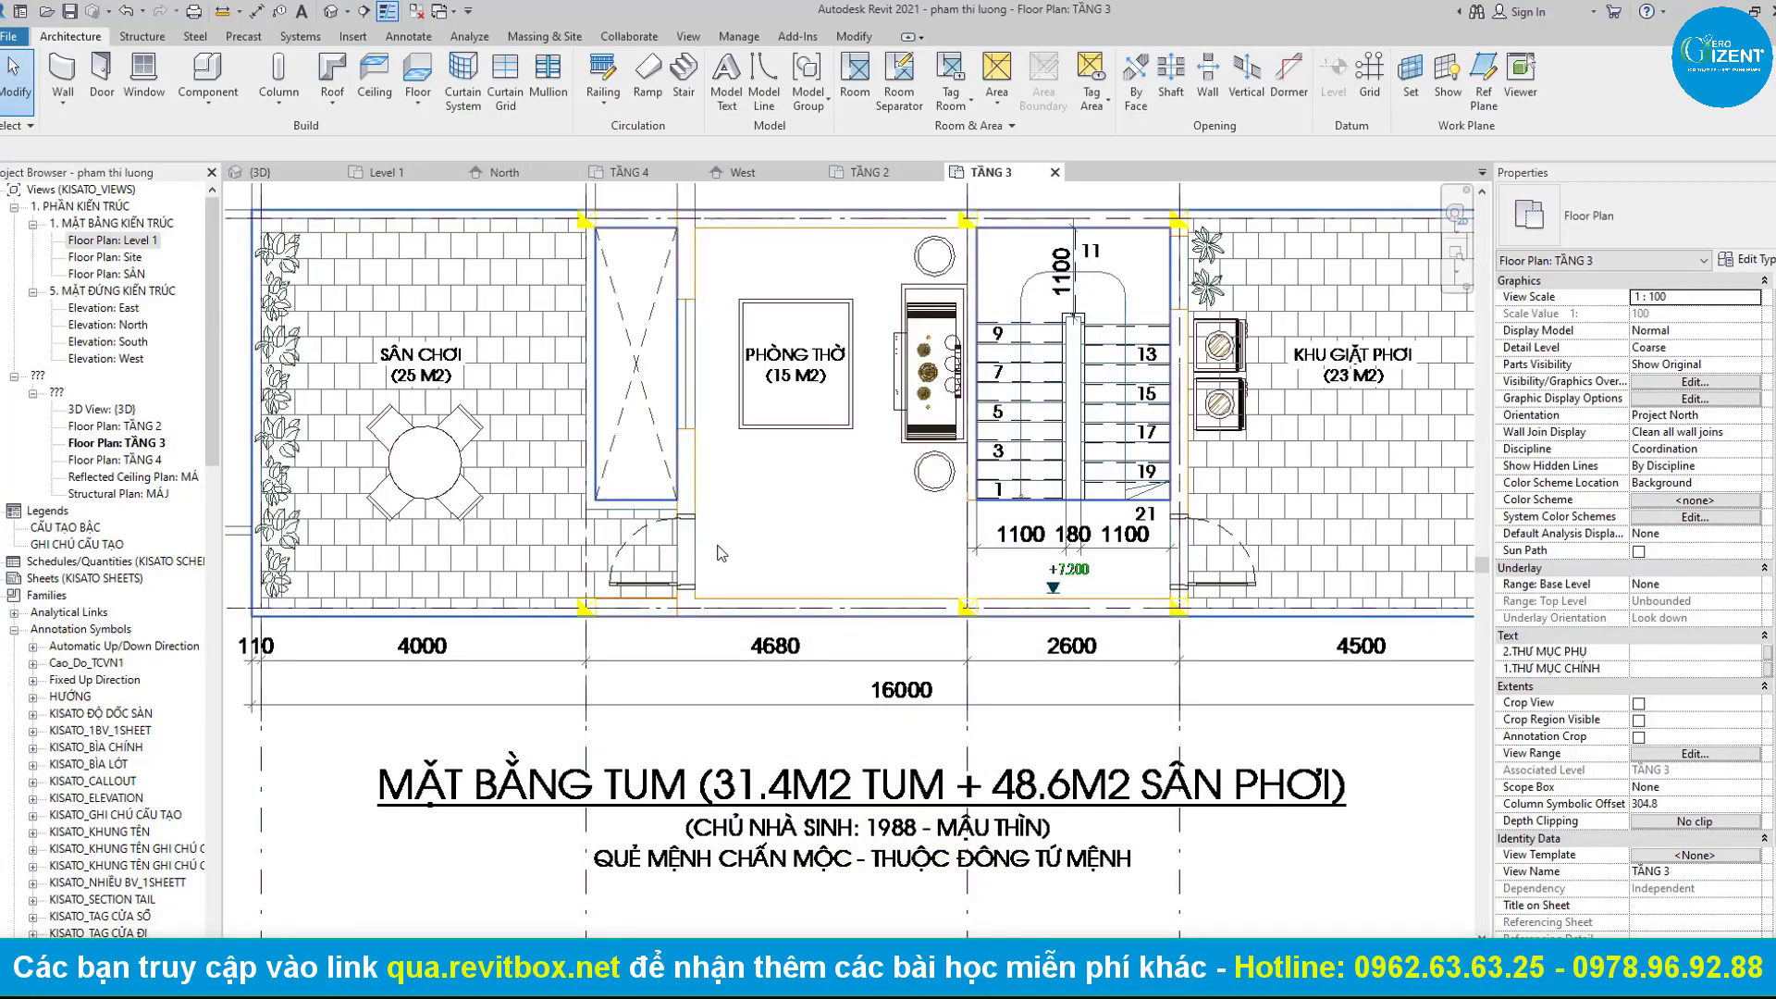
Place a CD_1C+Fix_M.Q_H55_M01 door in the stair-side wall facing the laundry area.
scroll(685, 180, down, 1)
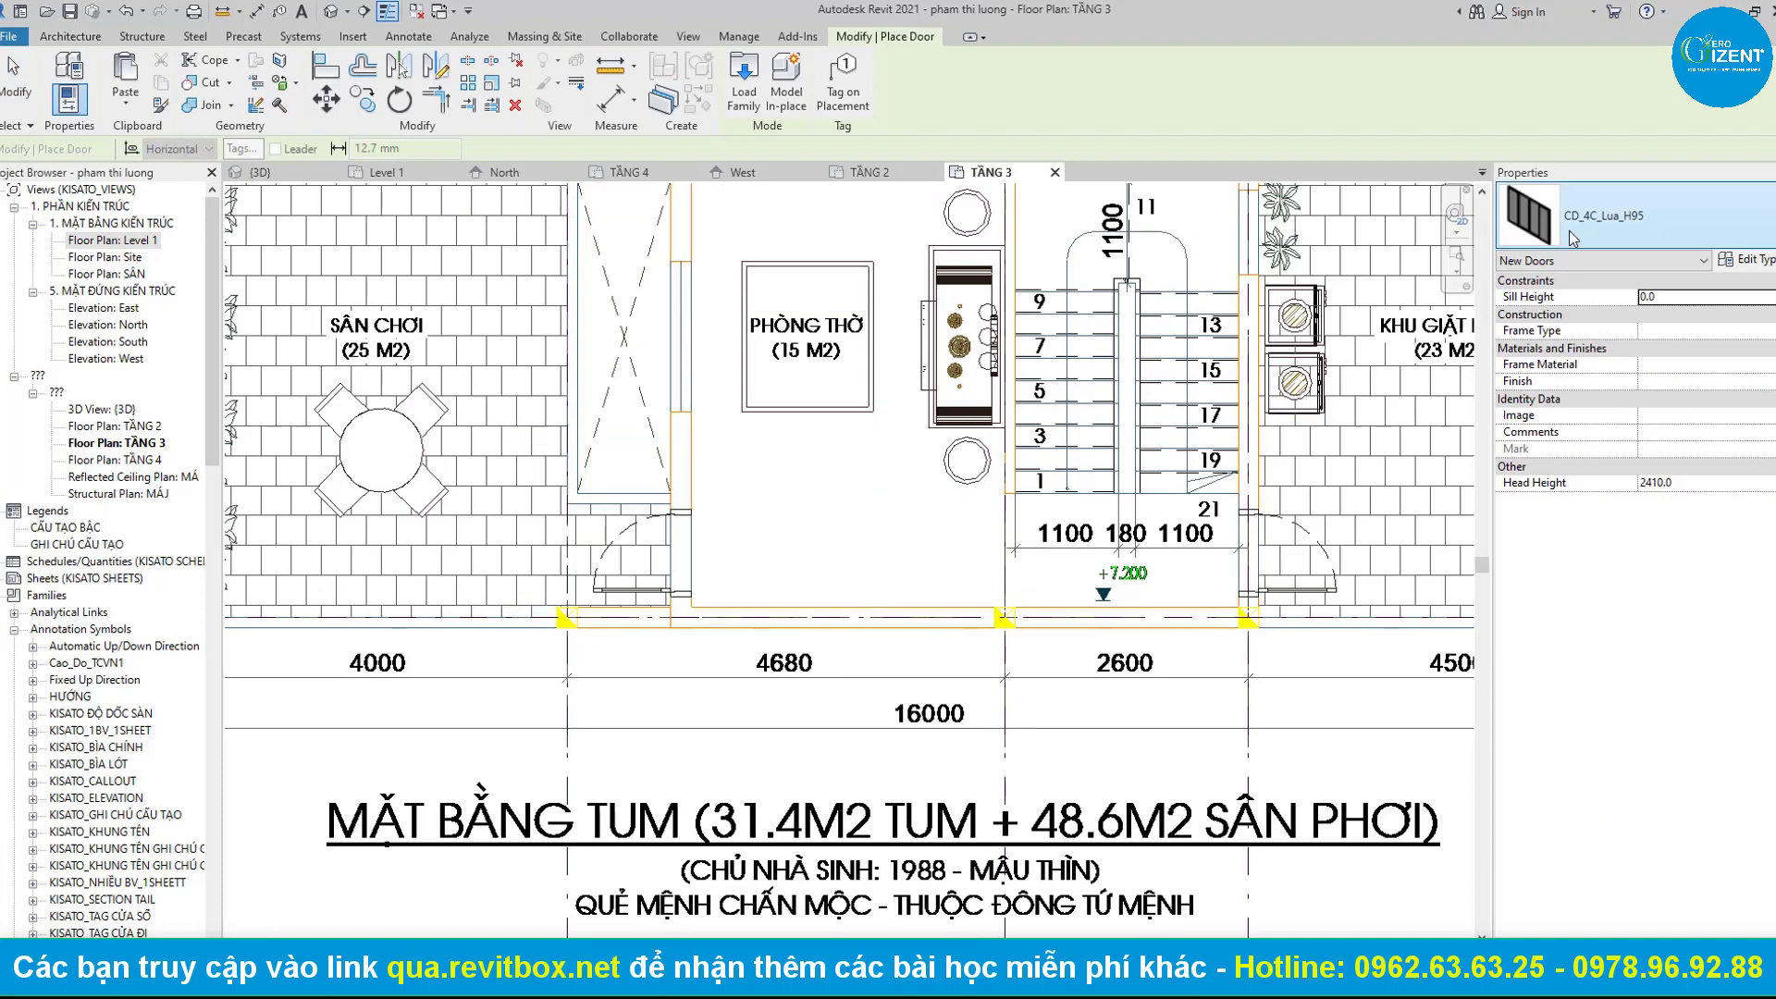
click(1569, 231)
scroll(1538, 389, up, 2)
scroll(1535, 392, up, 1)
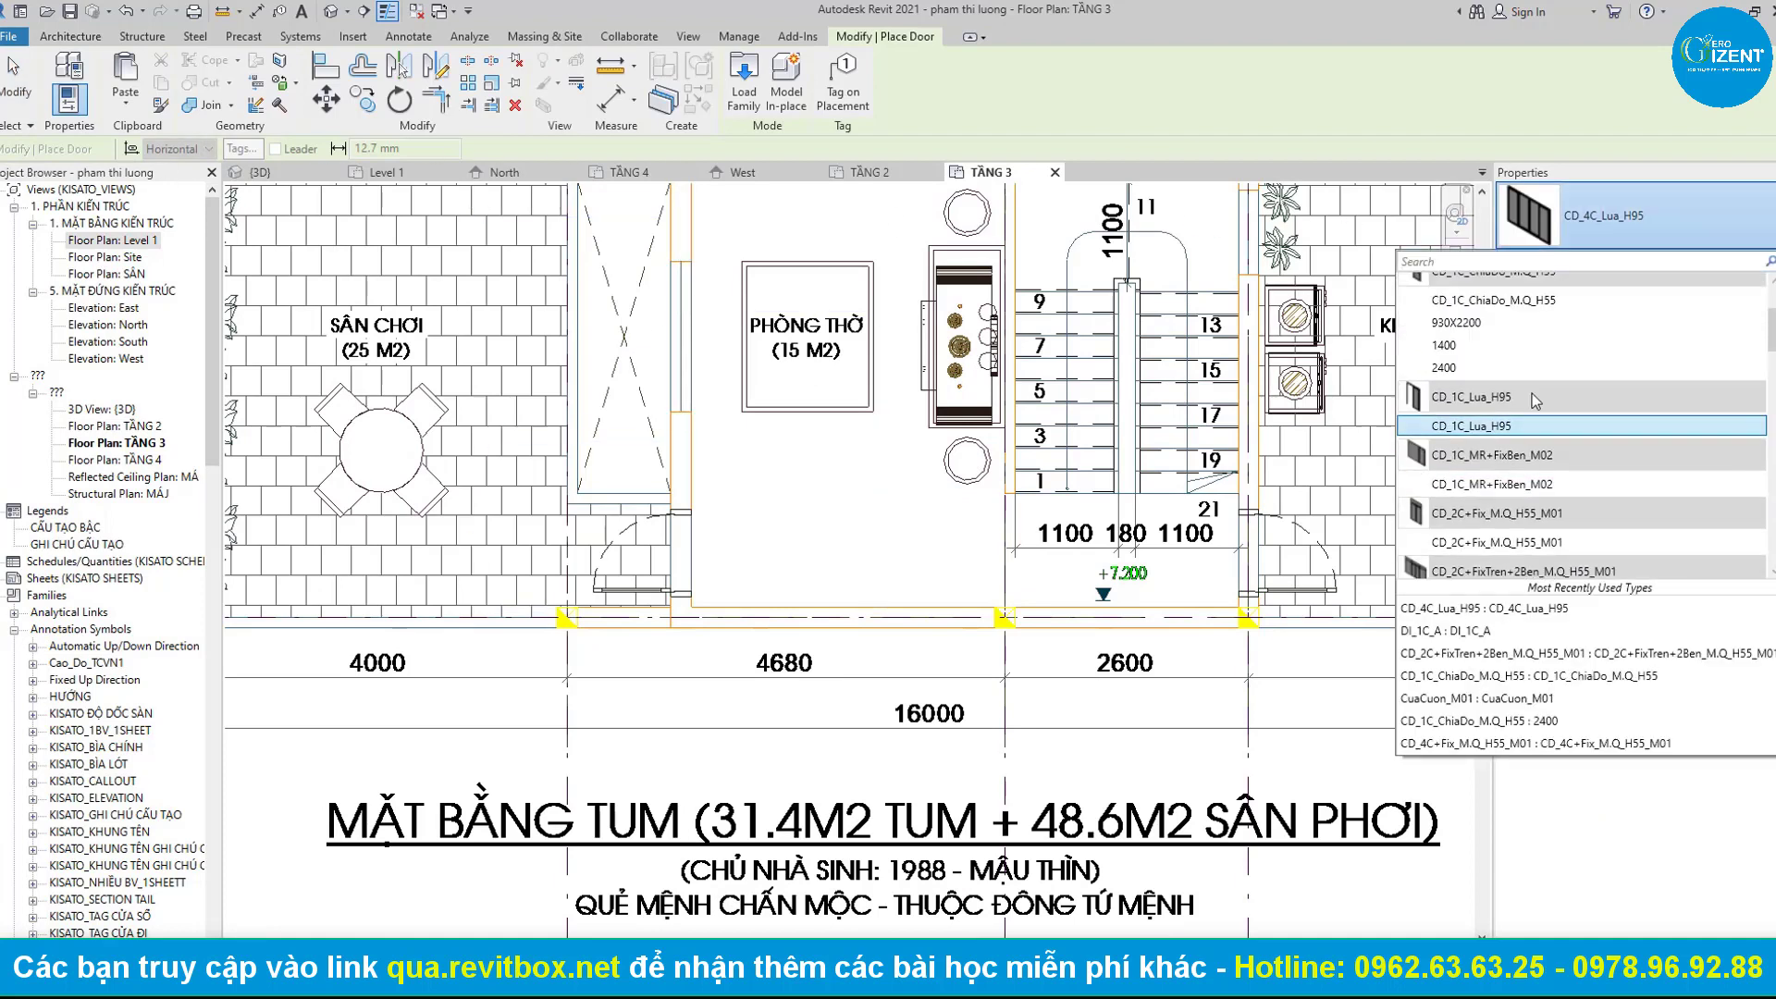
scroll(1532, 392, up, 2)
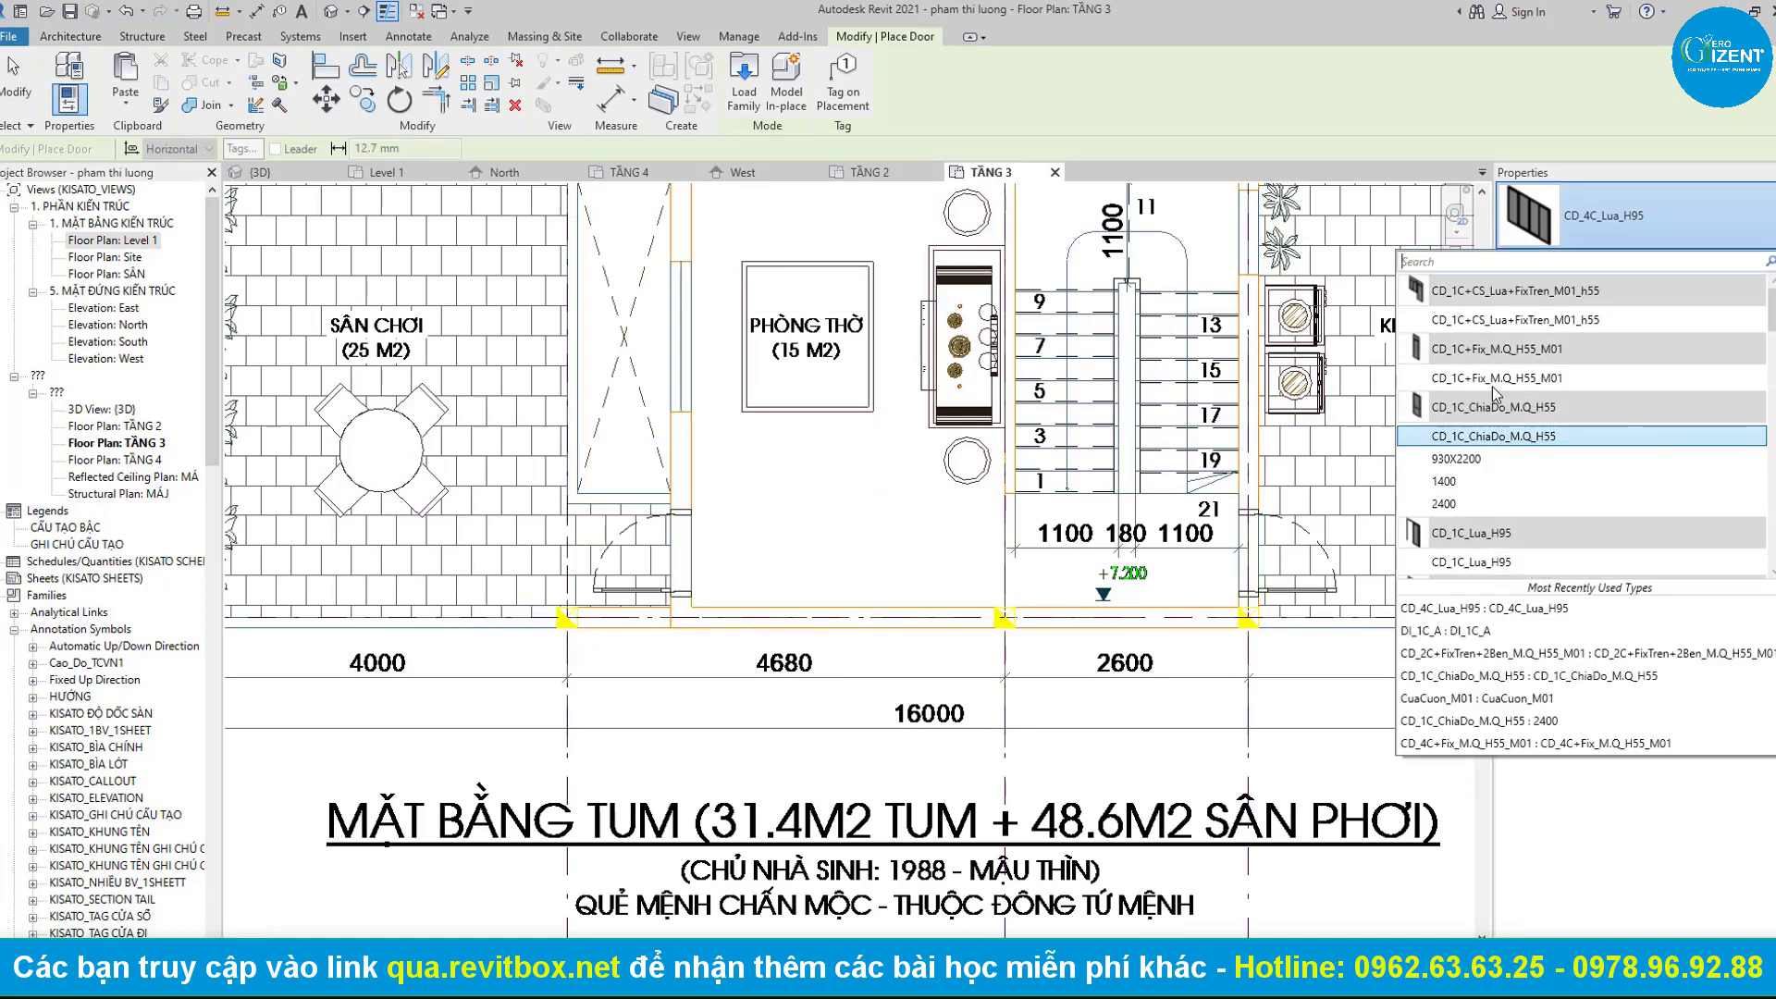
click(1496, 379)
scroll(675, 559, up, 2)
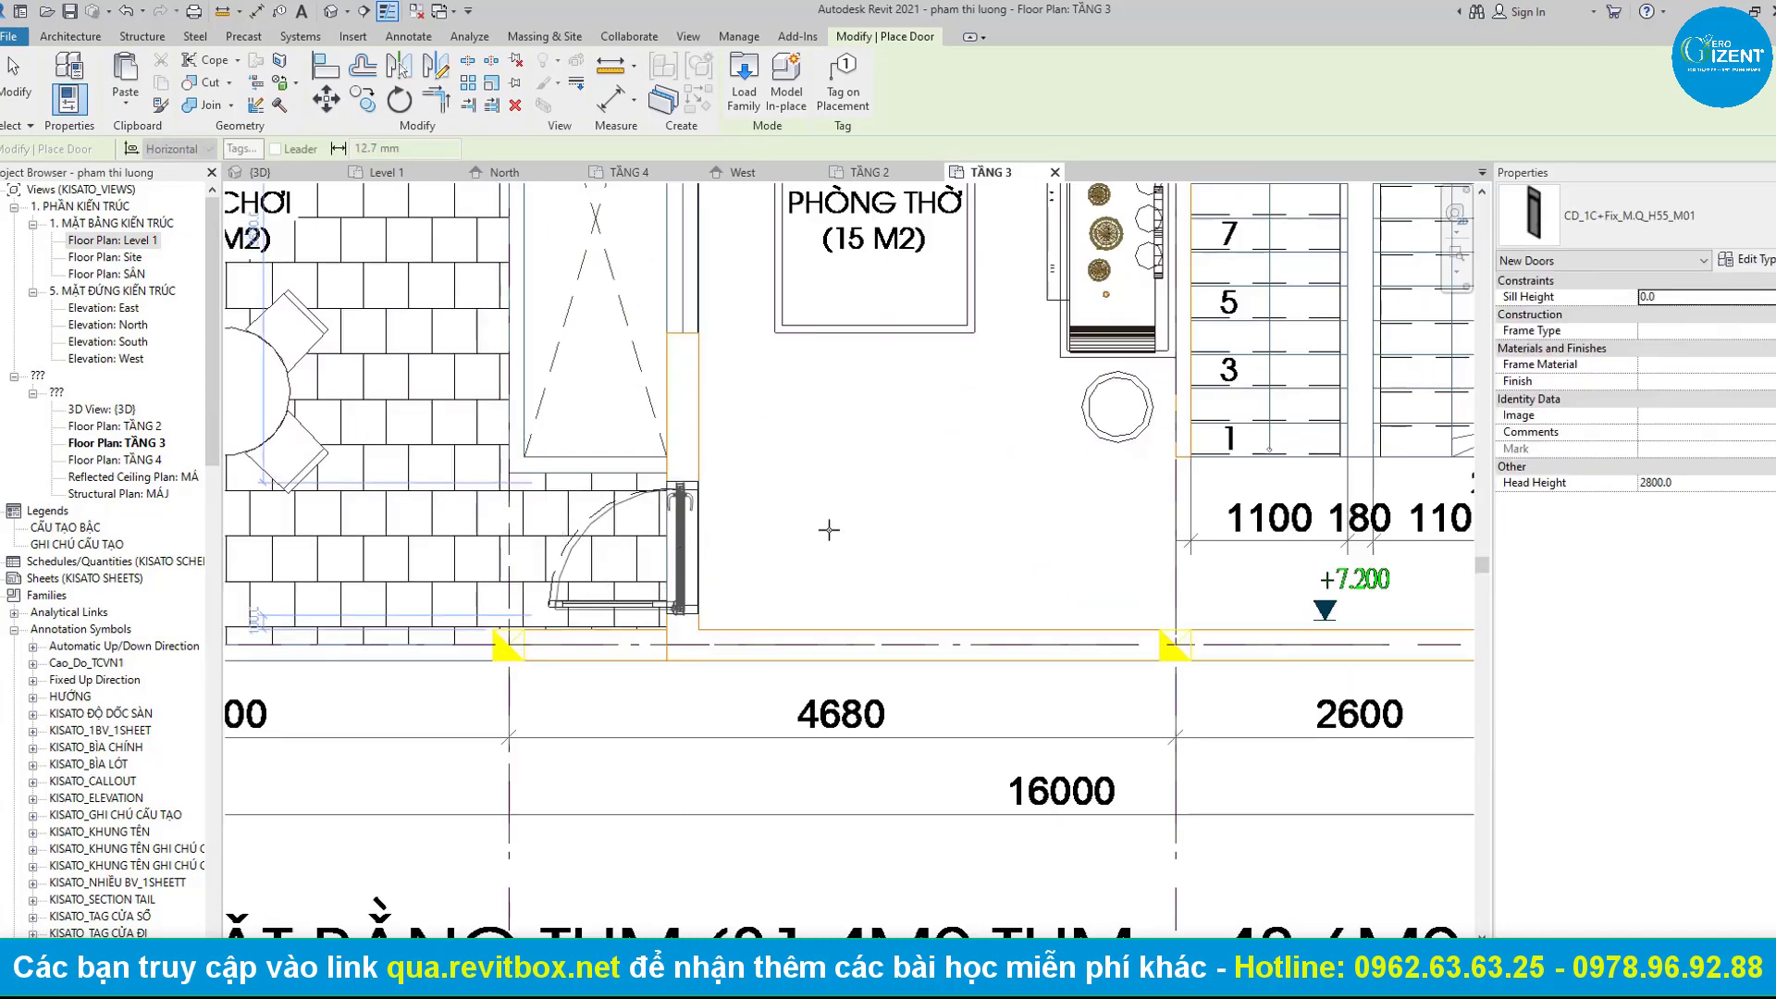
scroll(829, 529, down, 3)
scroll(746, 553, up, 2)
scroll(745, 554, up, 2)
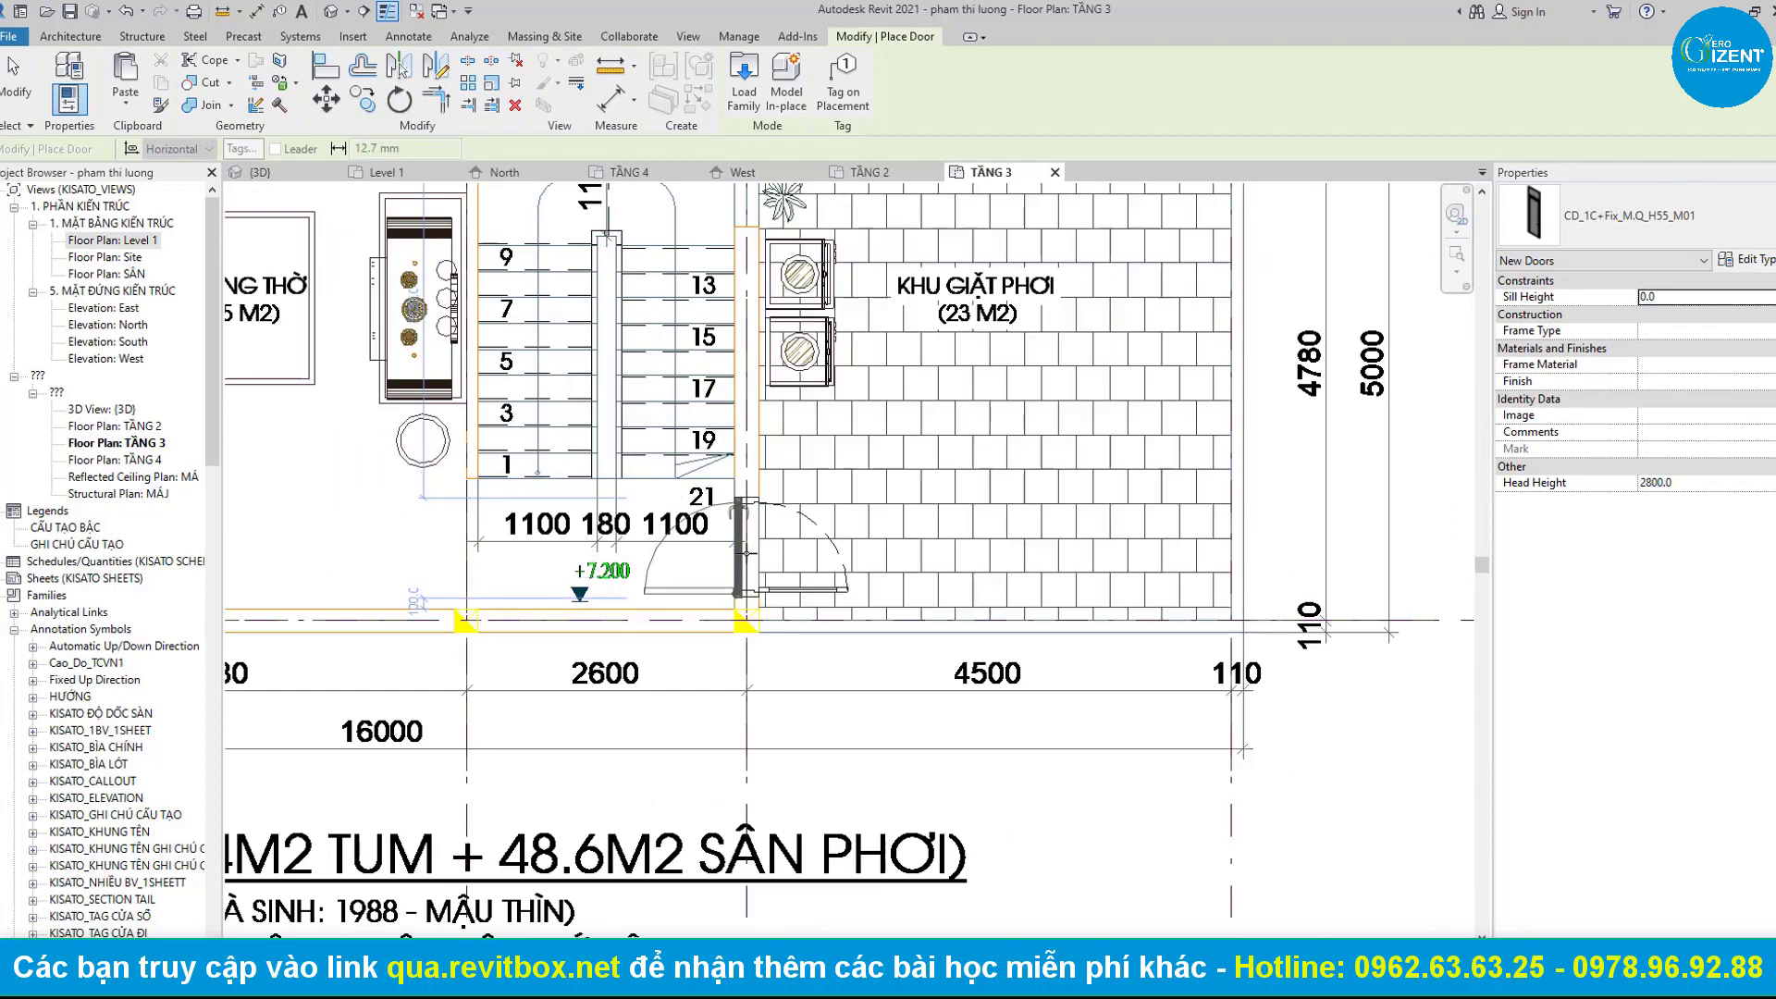
click(764, 546)
scroll(764, 547, down, 2)
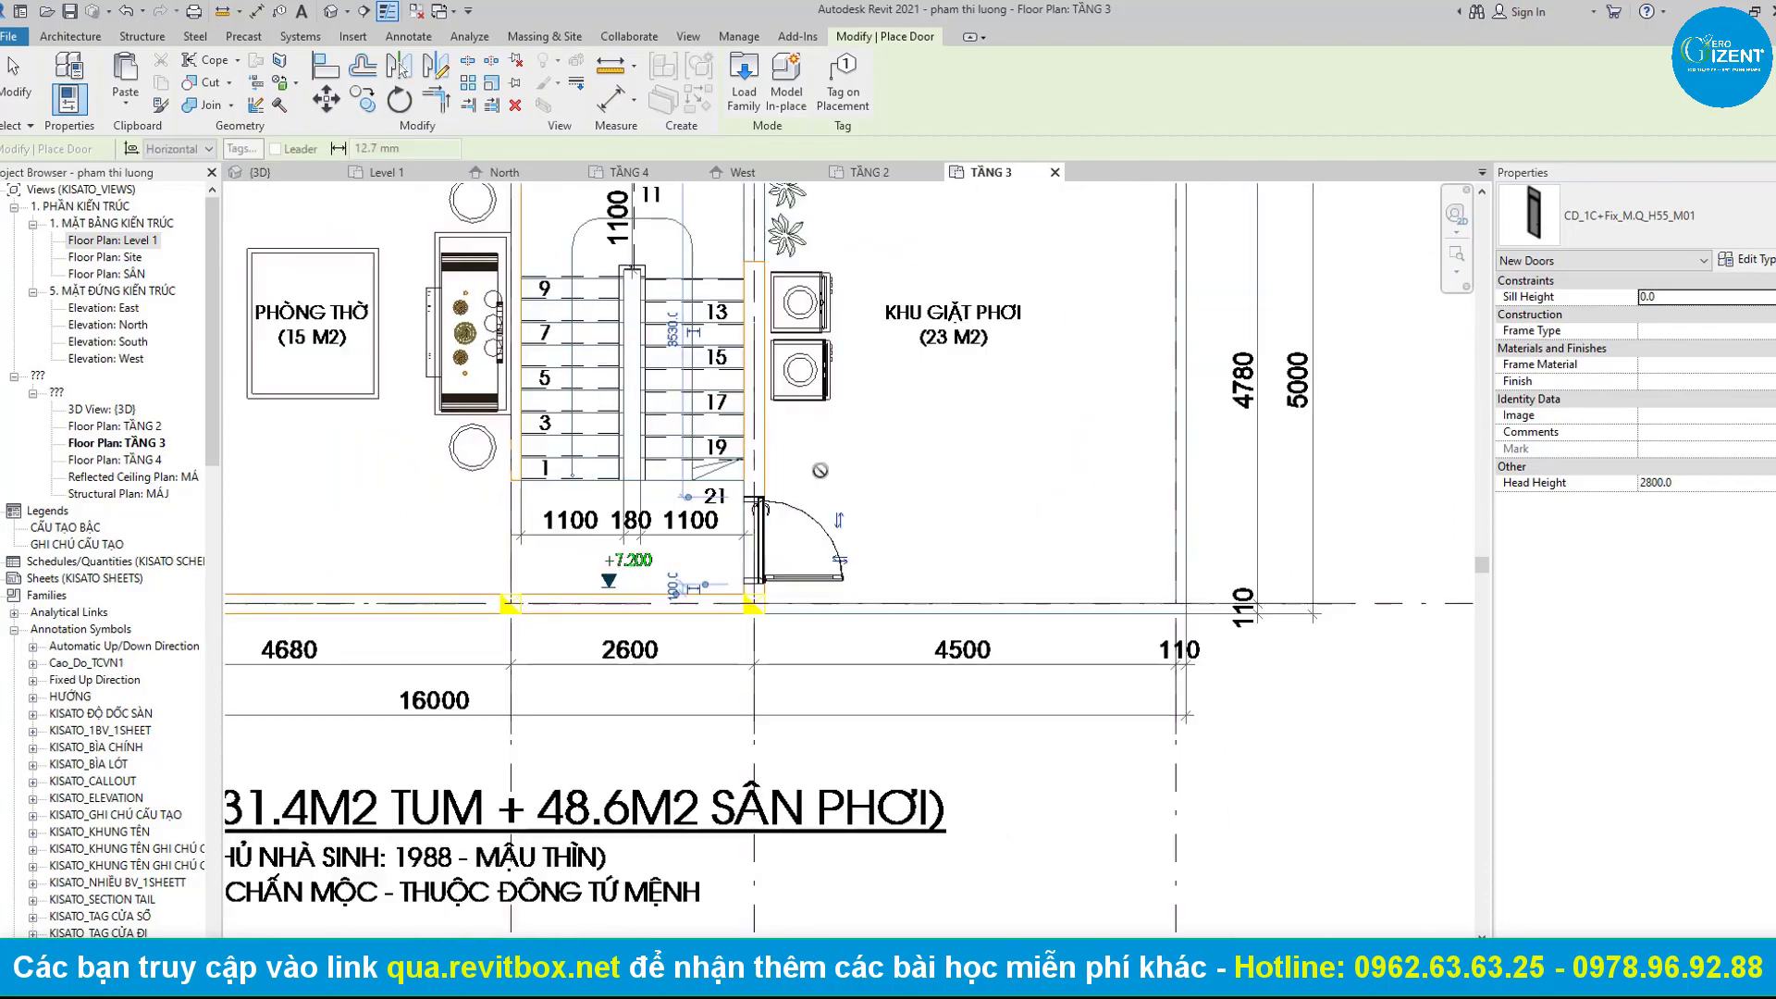
scroll(730, 481, down, 2)
key(Escape)
key(Escape)
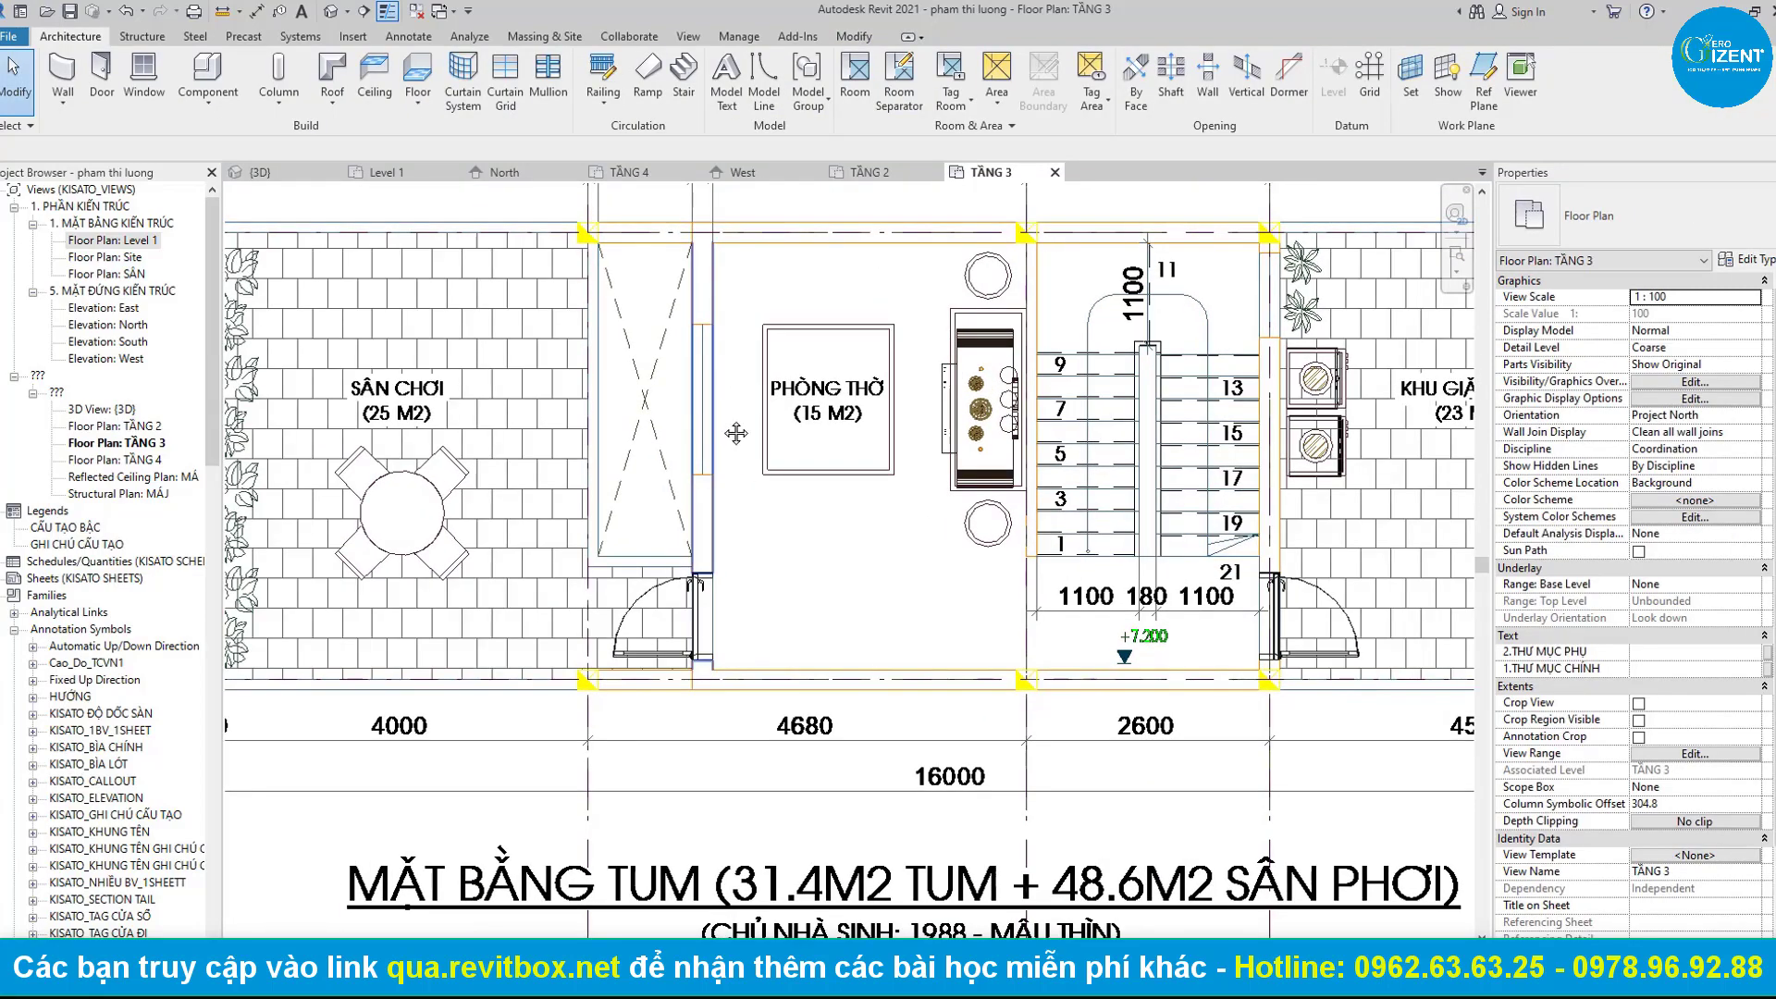
middle_drag(696, 442, 648, 485)
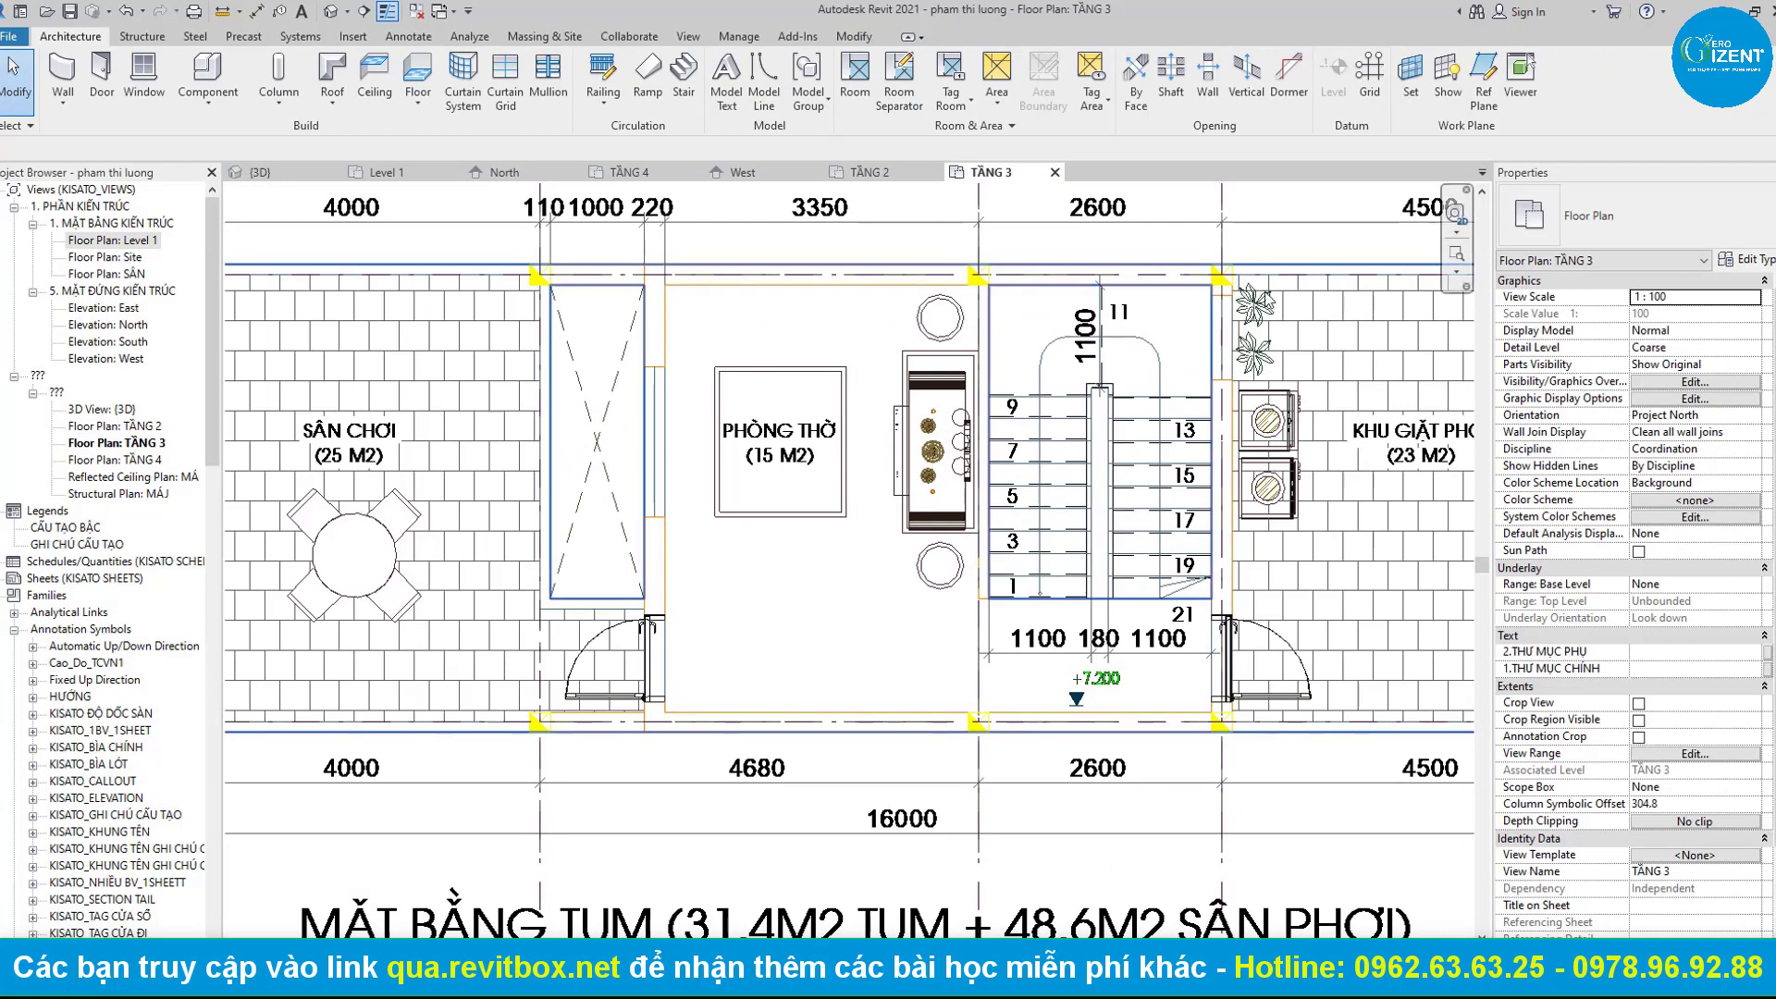
Start a window and choose the CS_2C+Fix_M.Q_He55 1200 window type.
click(141, 89)
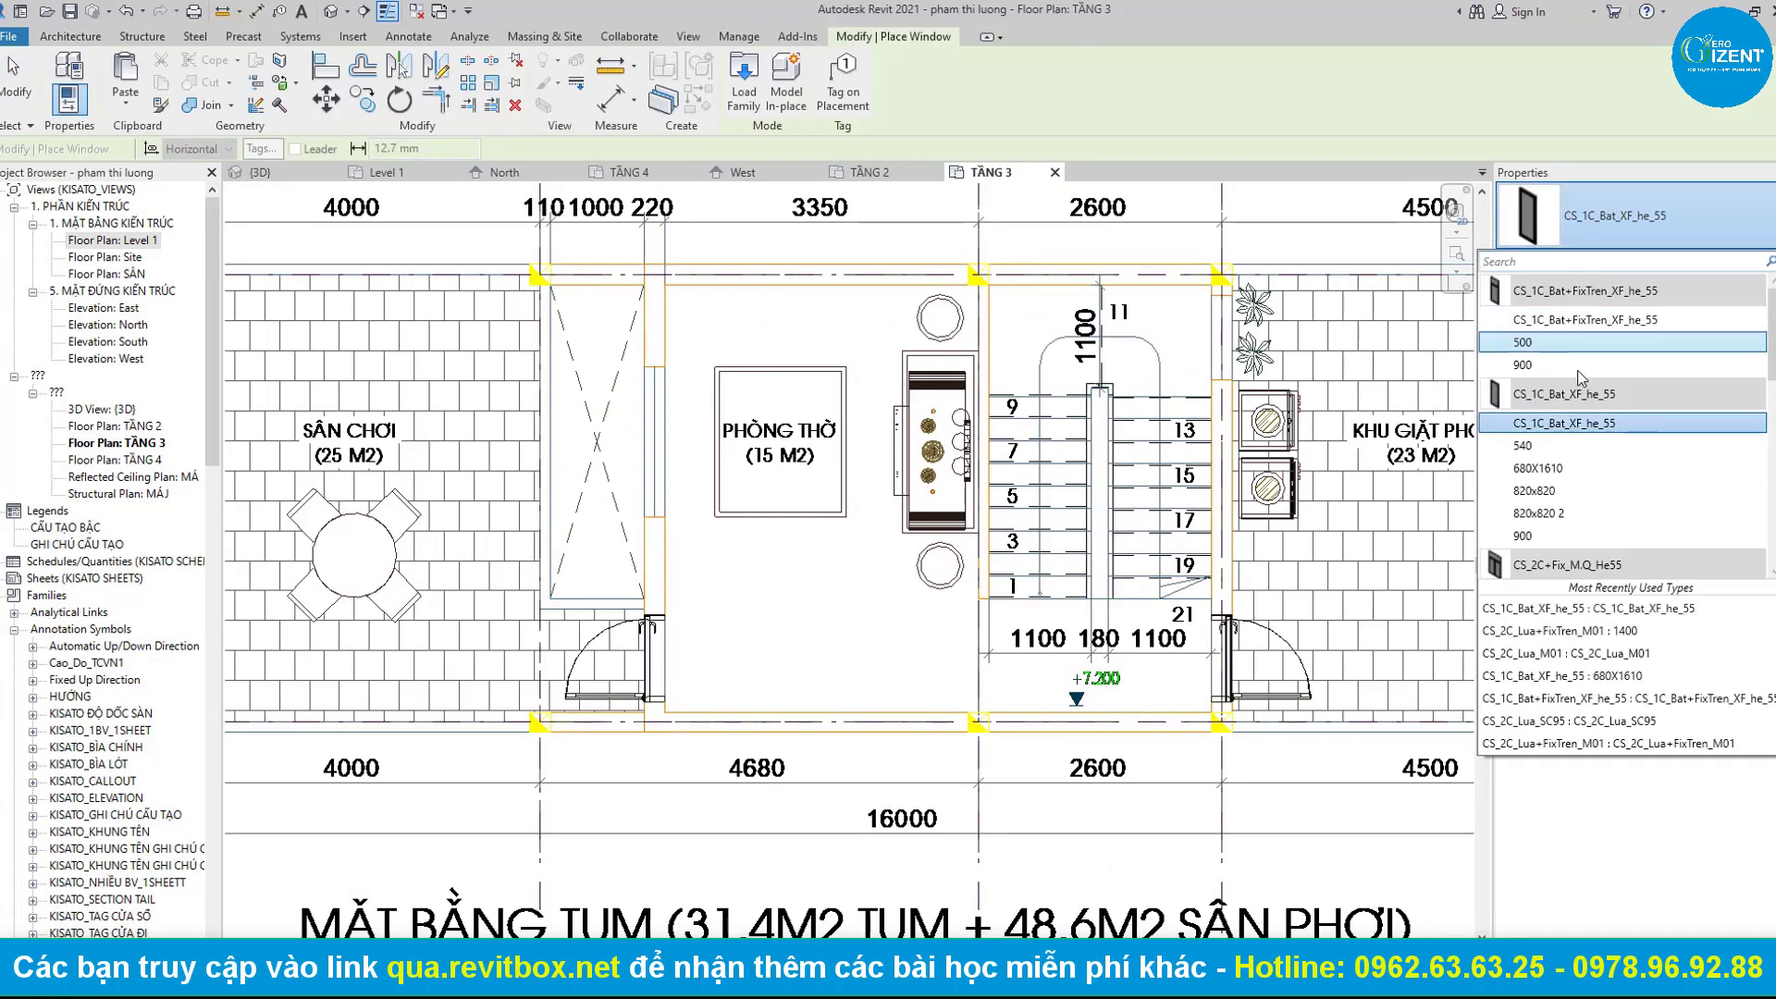
scroll(1581, 352, down, 3)
scroll(792, 504, up, 2)
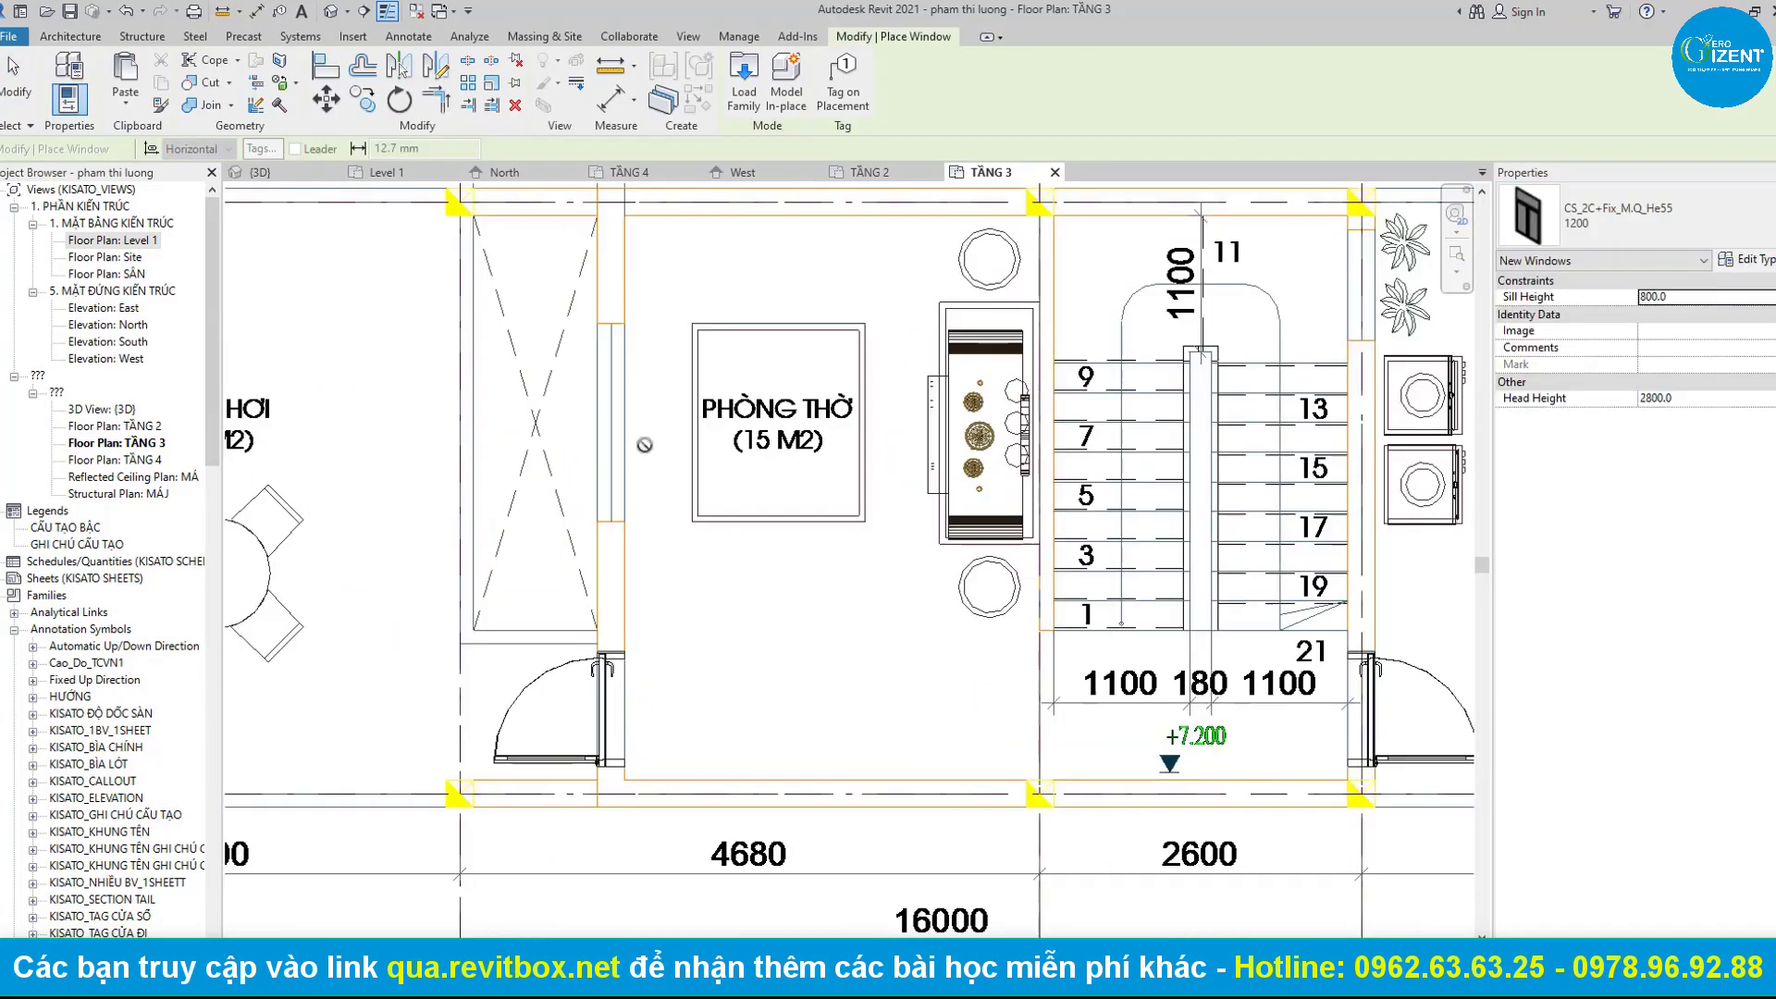
click(1605, 219)
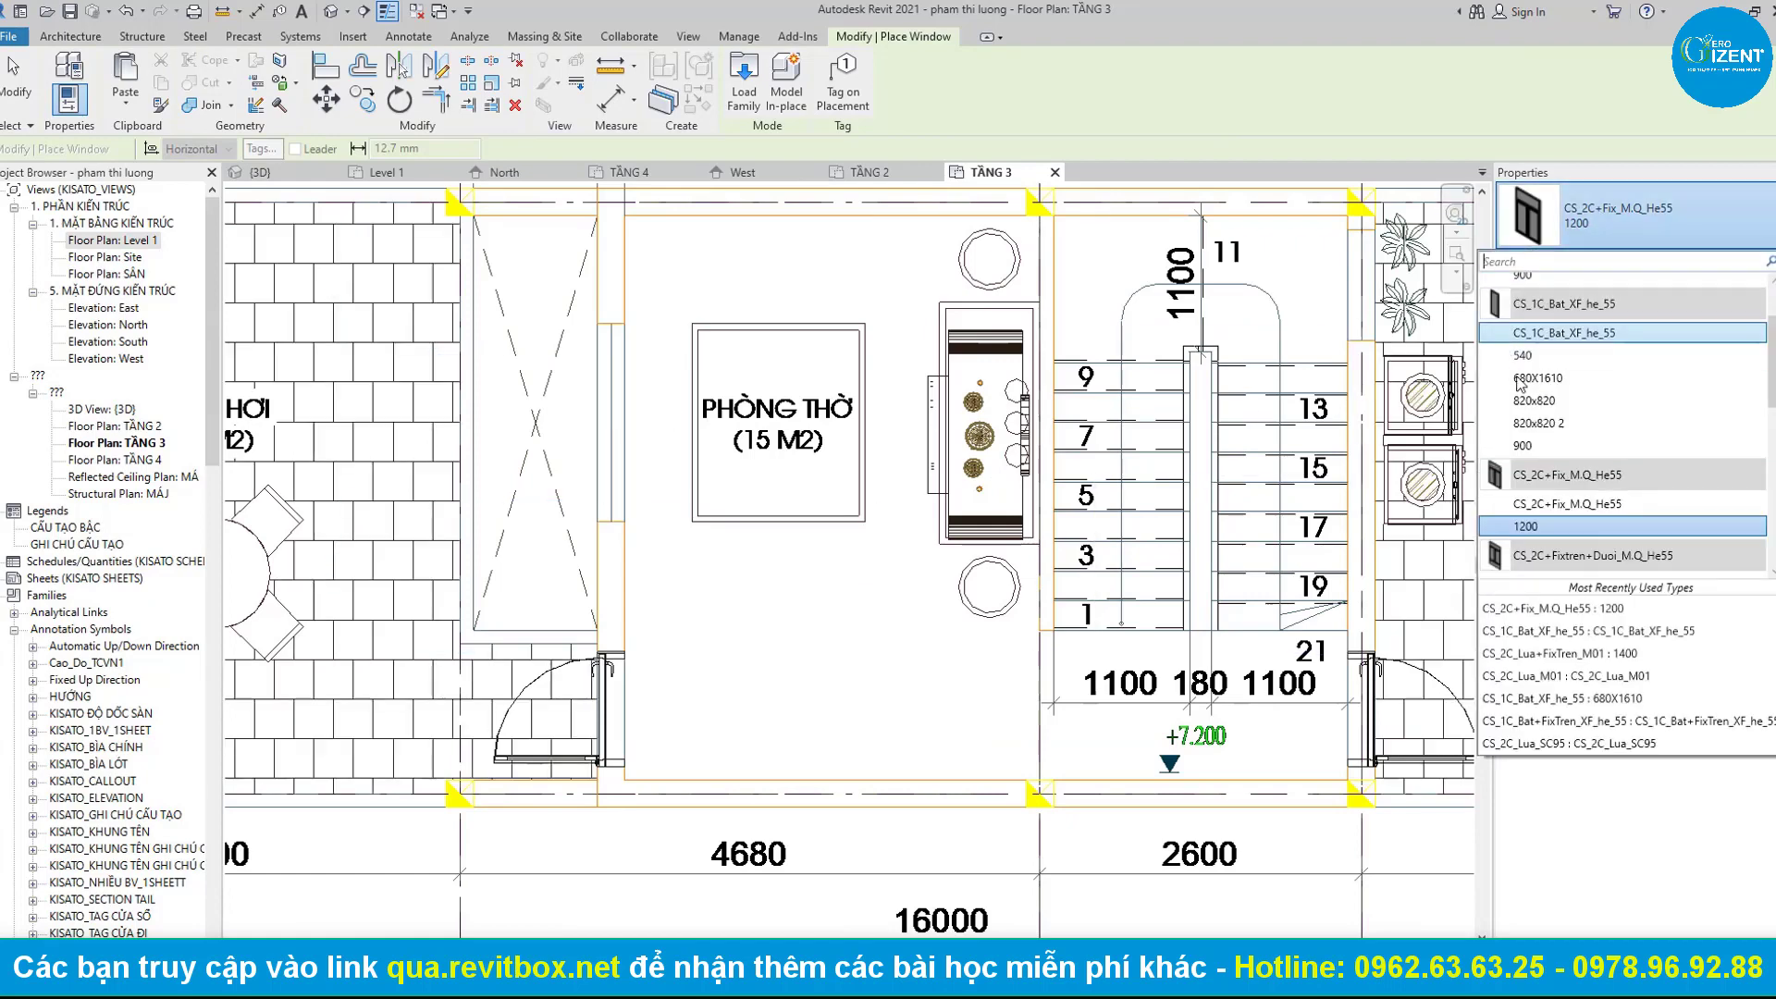
click(1572, 499)
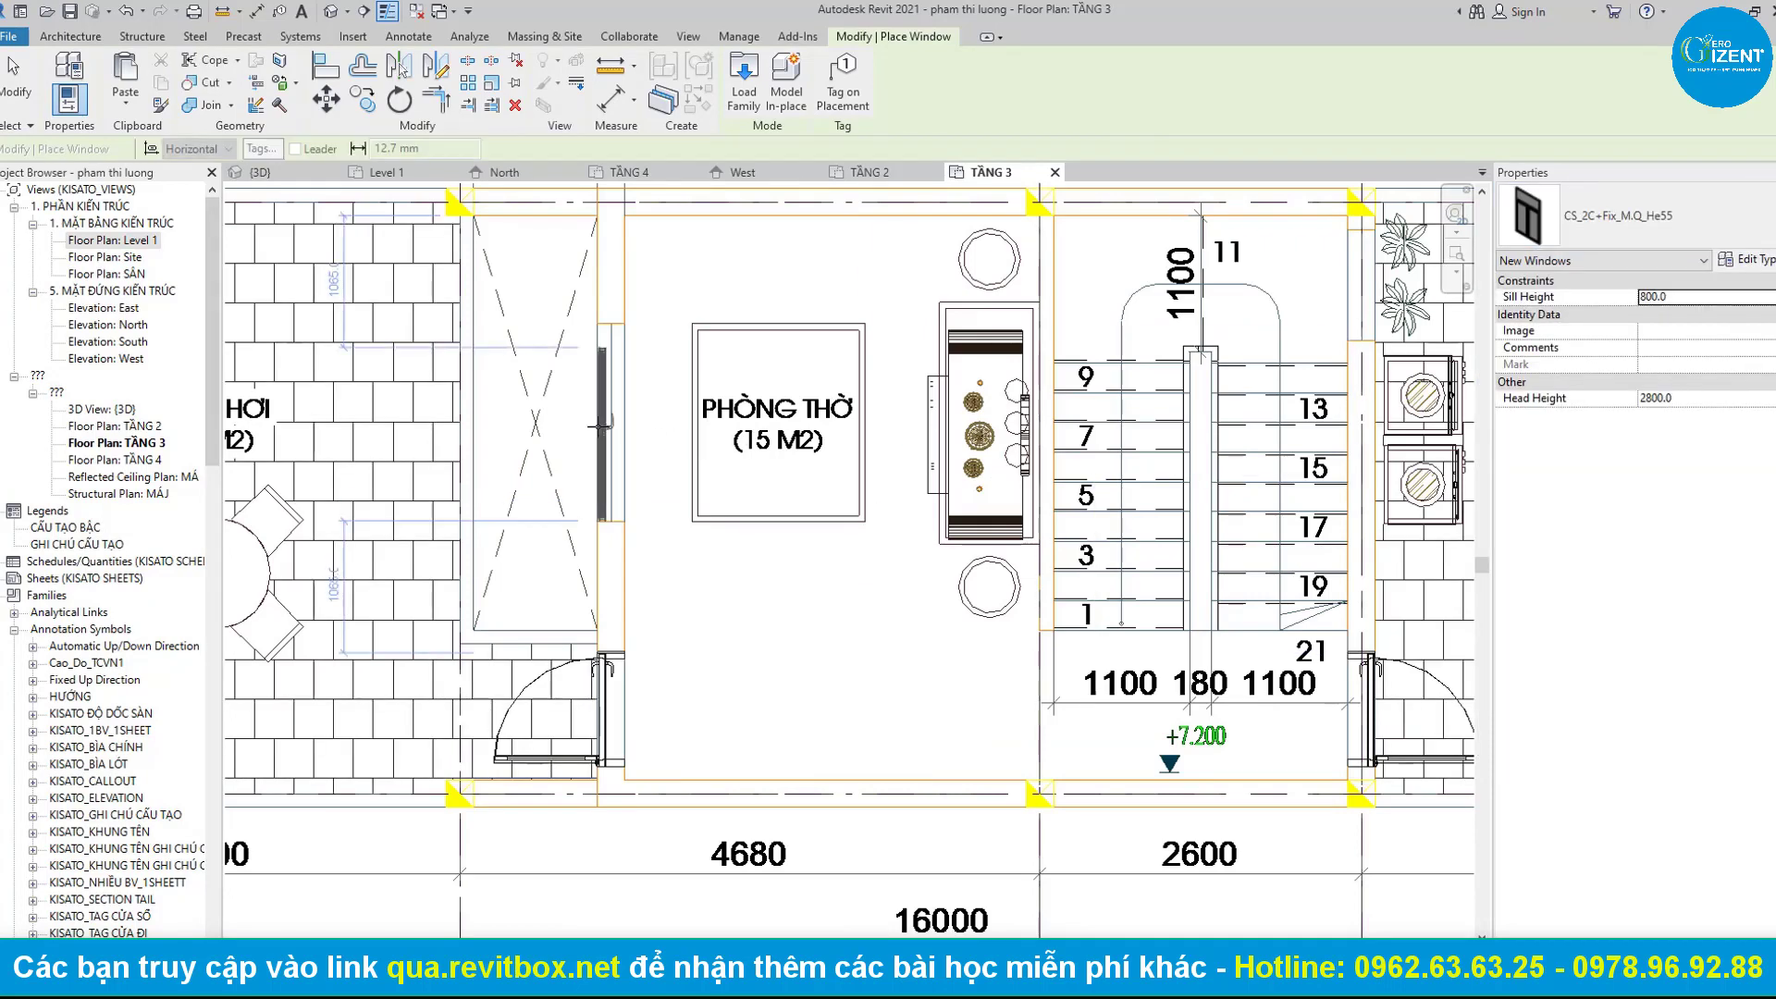
scroll(599, 426, up, 2)
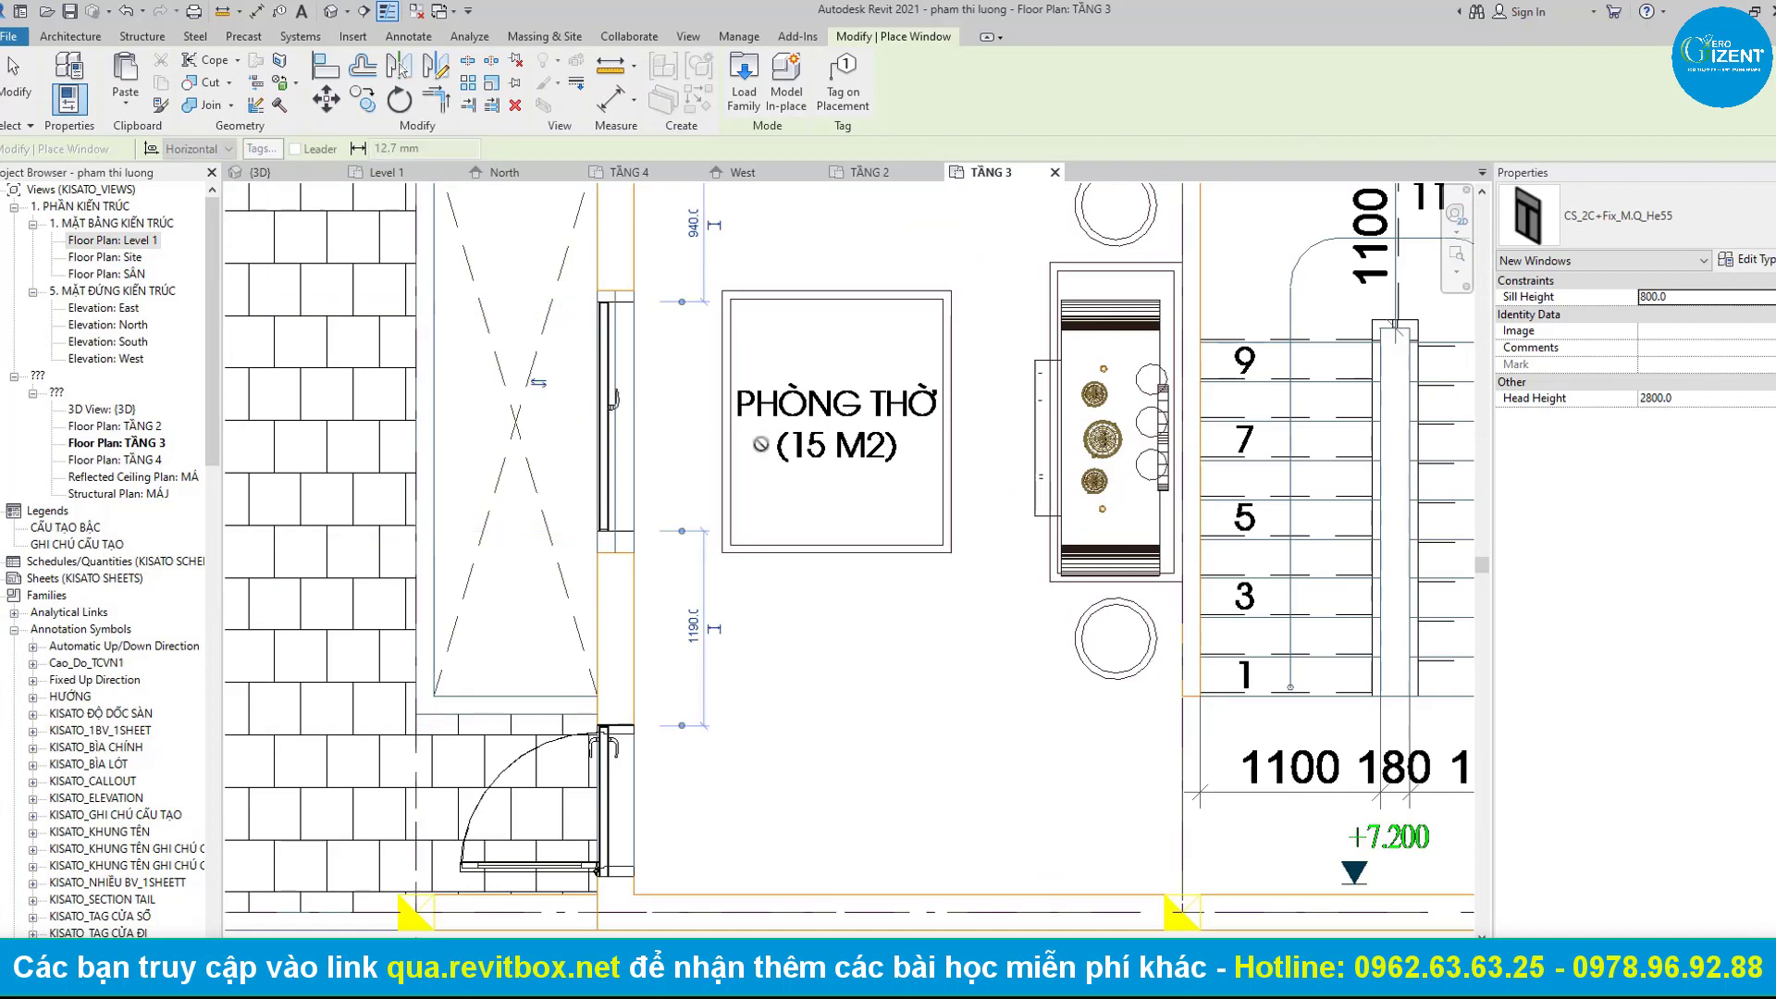
scroll(760, 445, down, 3)
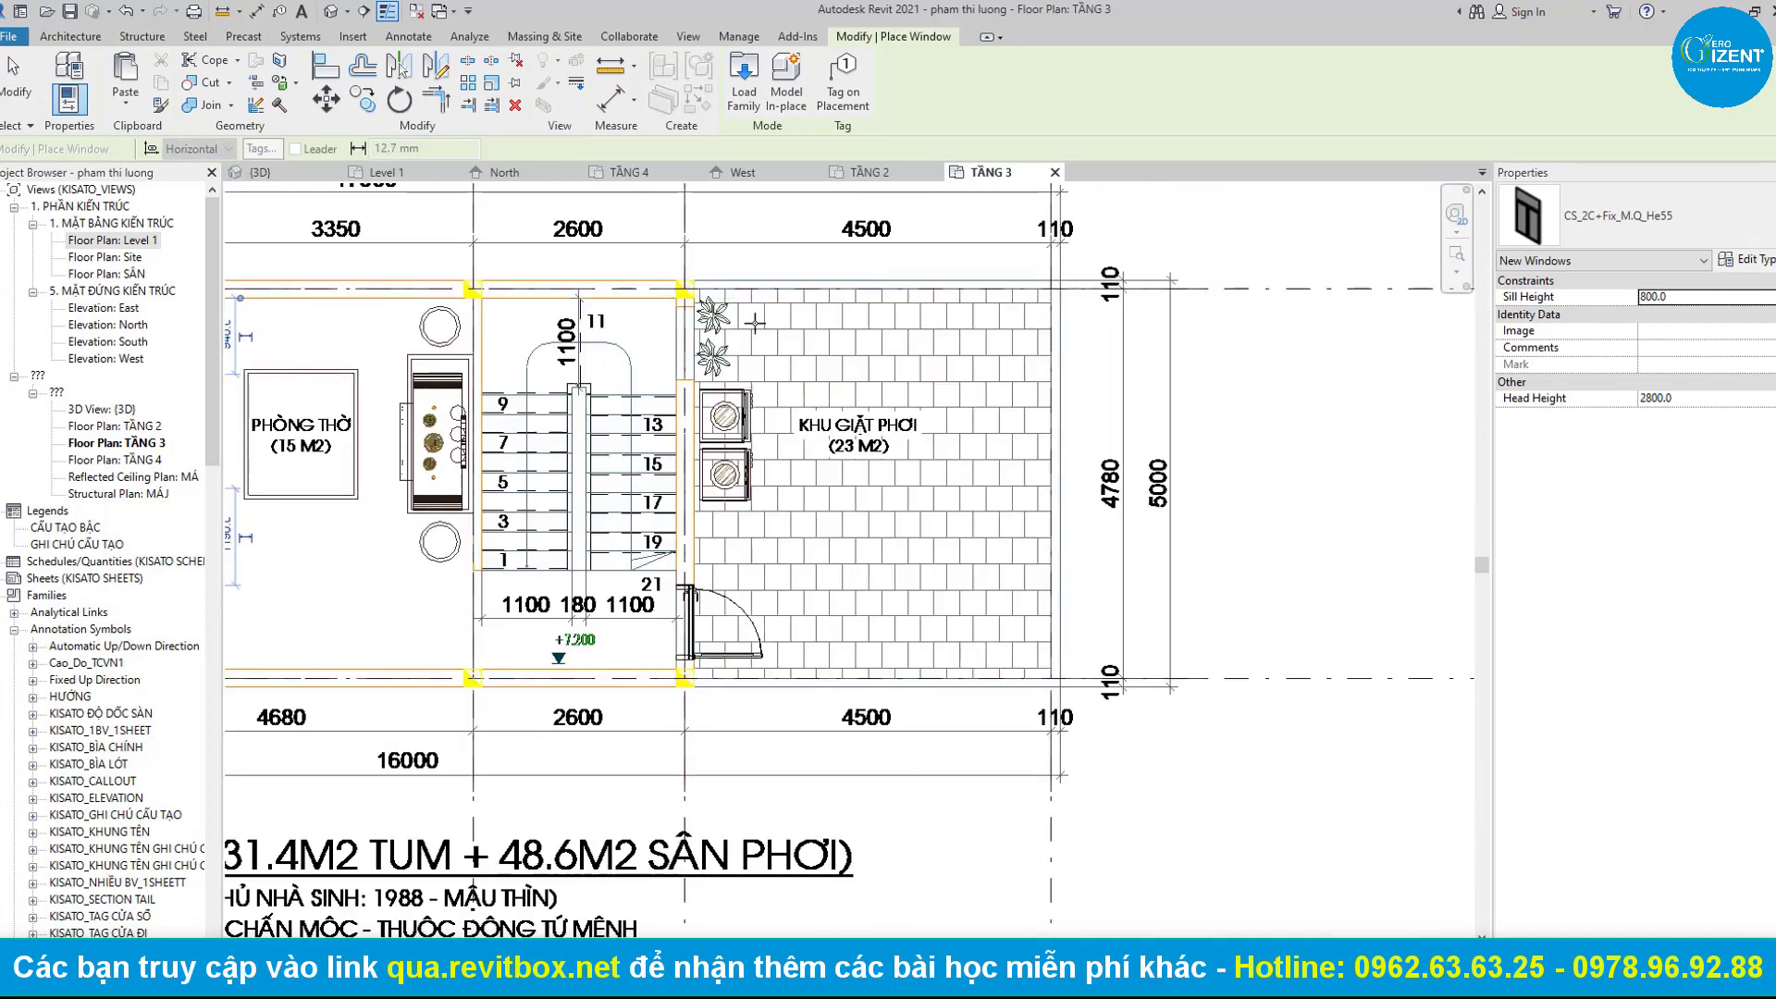
Place a CS_1C_Bat_XF_he_55 900 window on the stairwell wall by the laundry.
click(1614, 217)
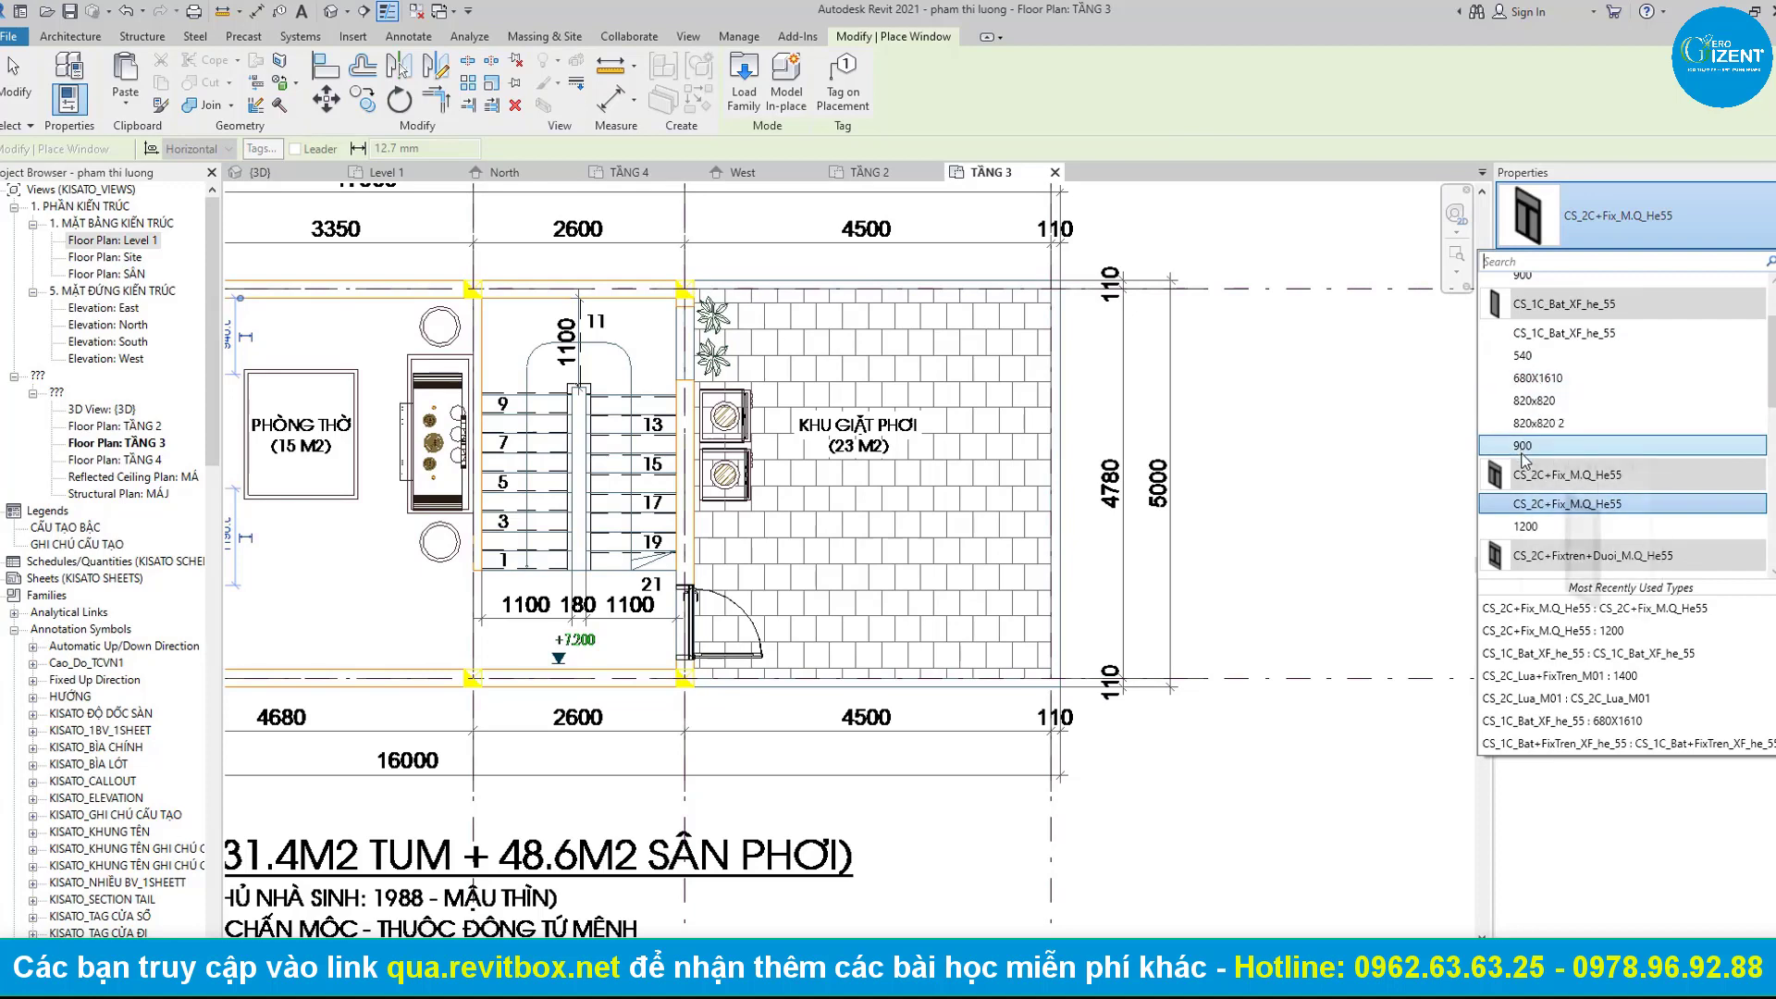
scroll(719, 370, up, 2)
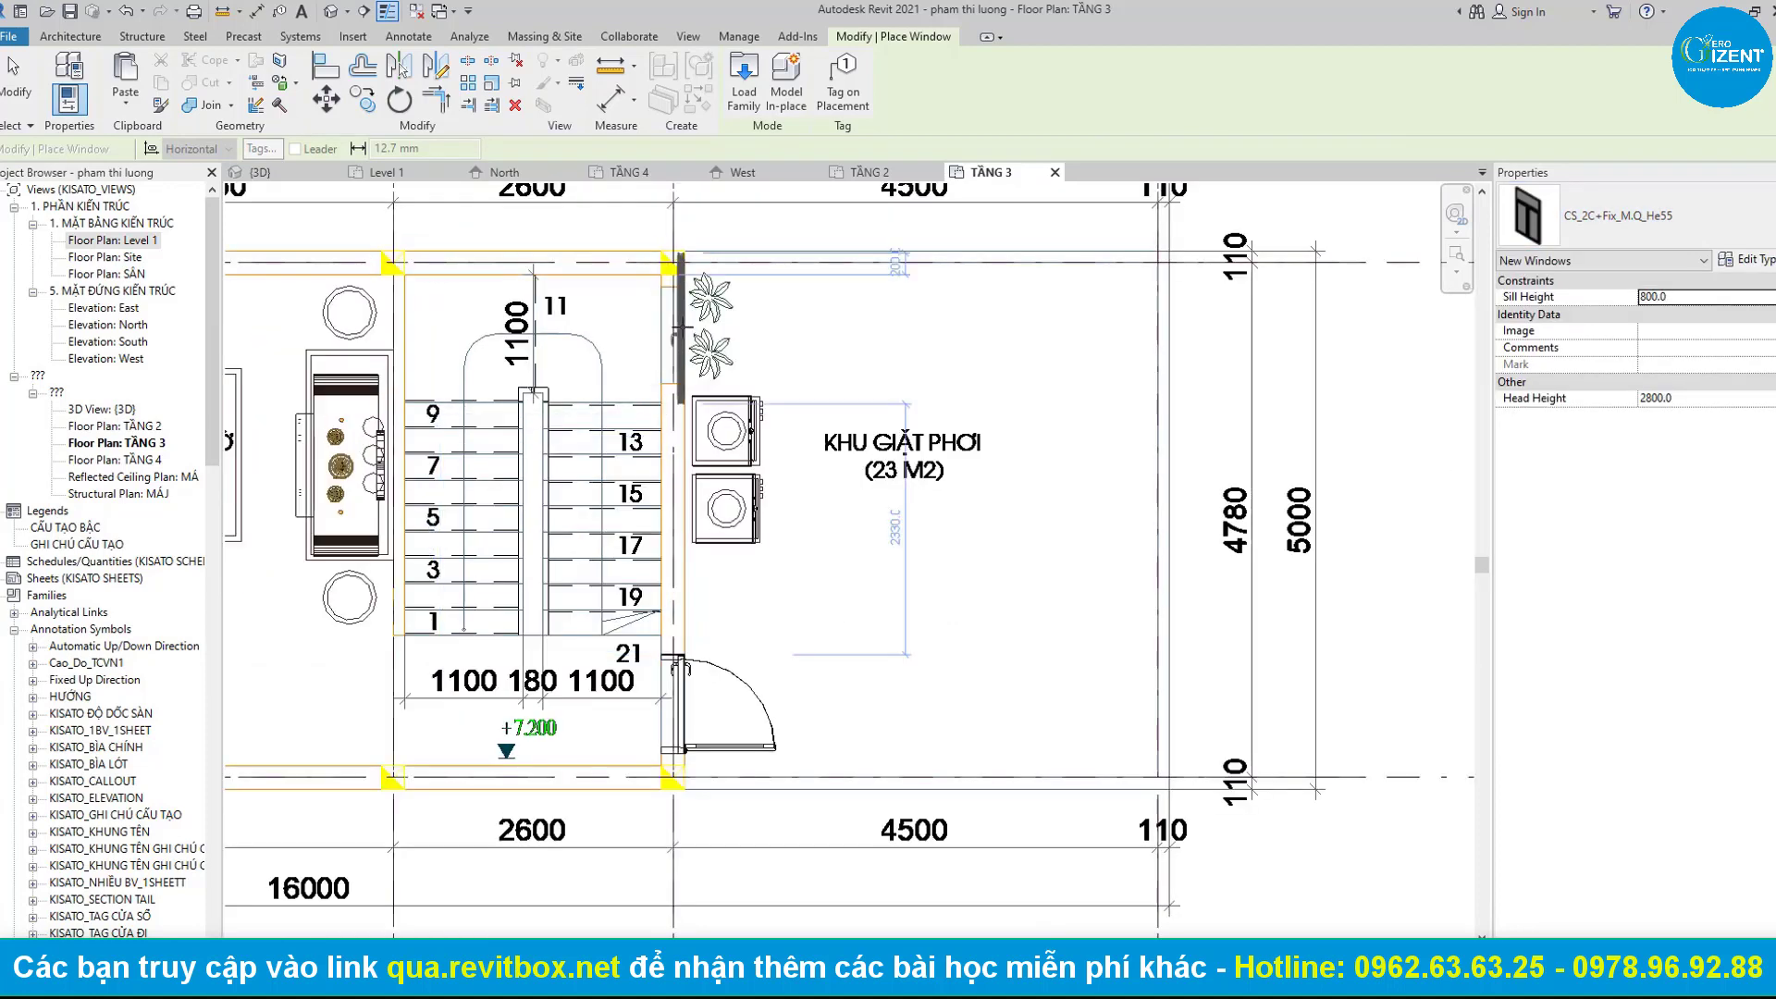
click(1614, 239)
scroll(1520, 513, up, 1)
click(1523, 490)
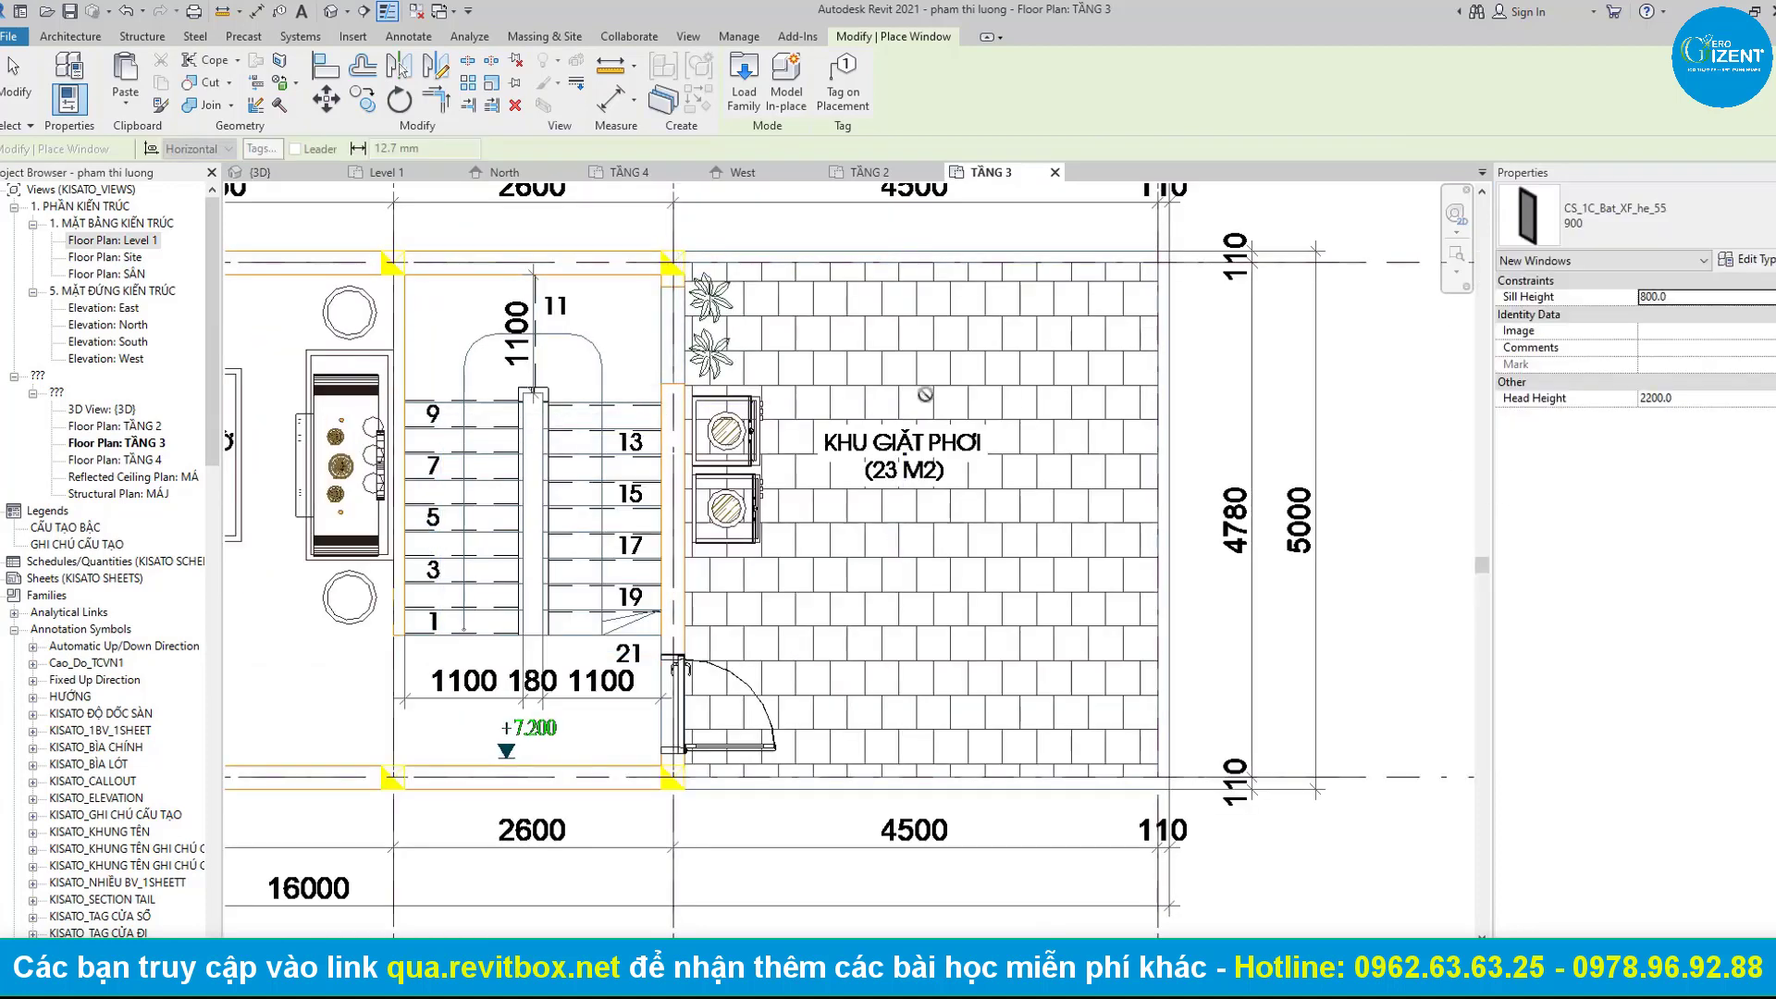
scroll(760, 396, up, 1)
scroll(703, 311, up, 1)
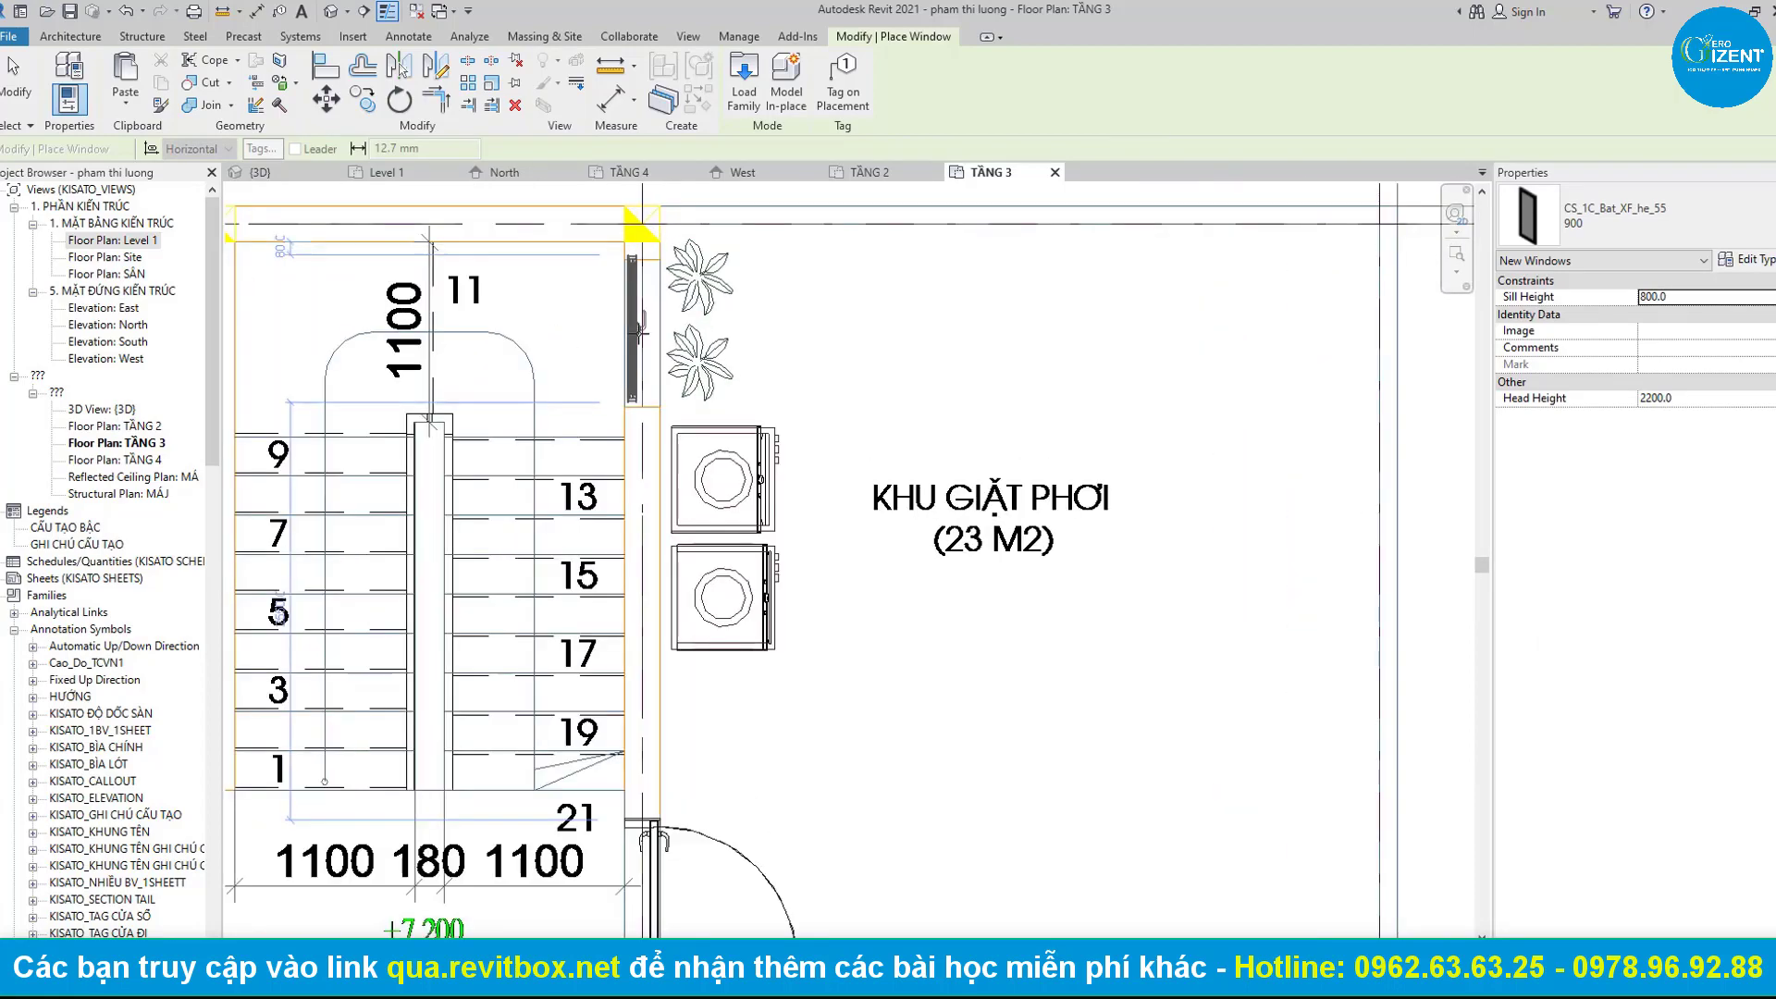
click(648, 335)
scroll(647, 335, down, 2)
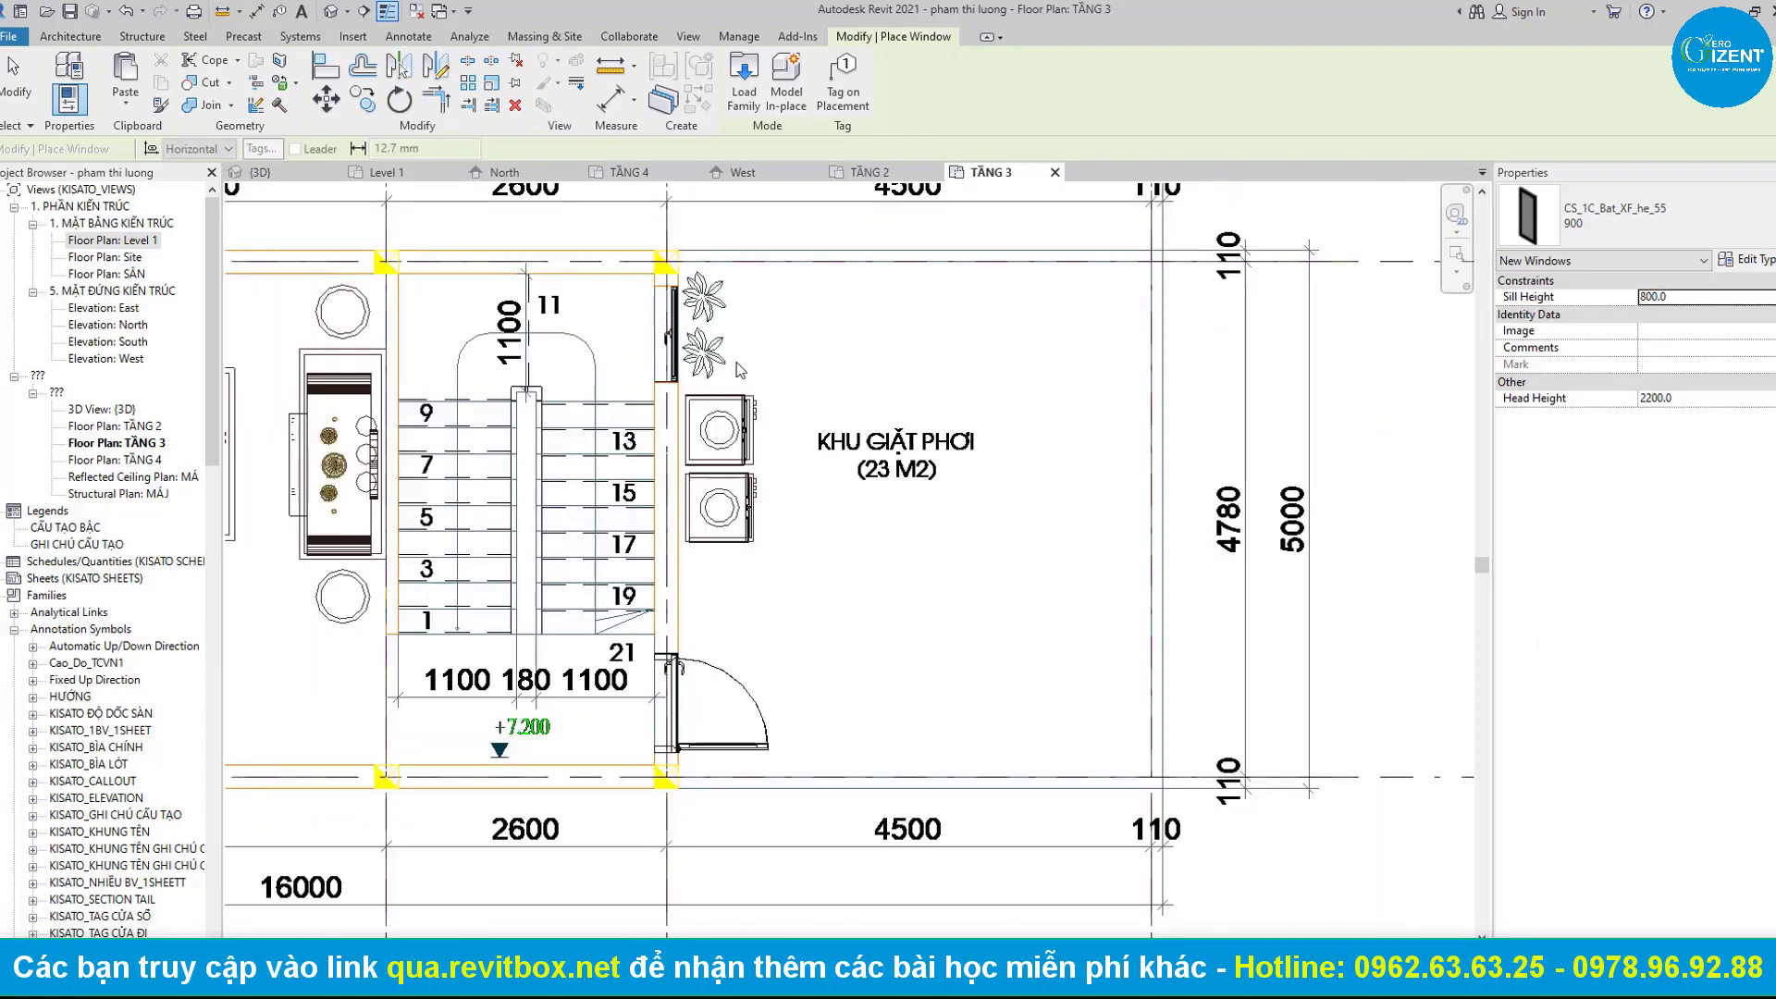
key(Escape)
key(Escape)
scroll(648, 335, down, 1)
click(330, 14)
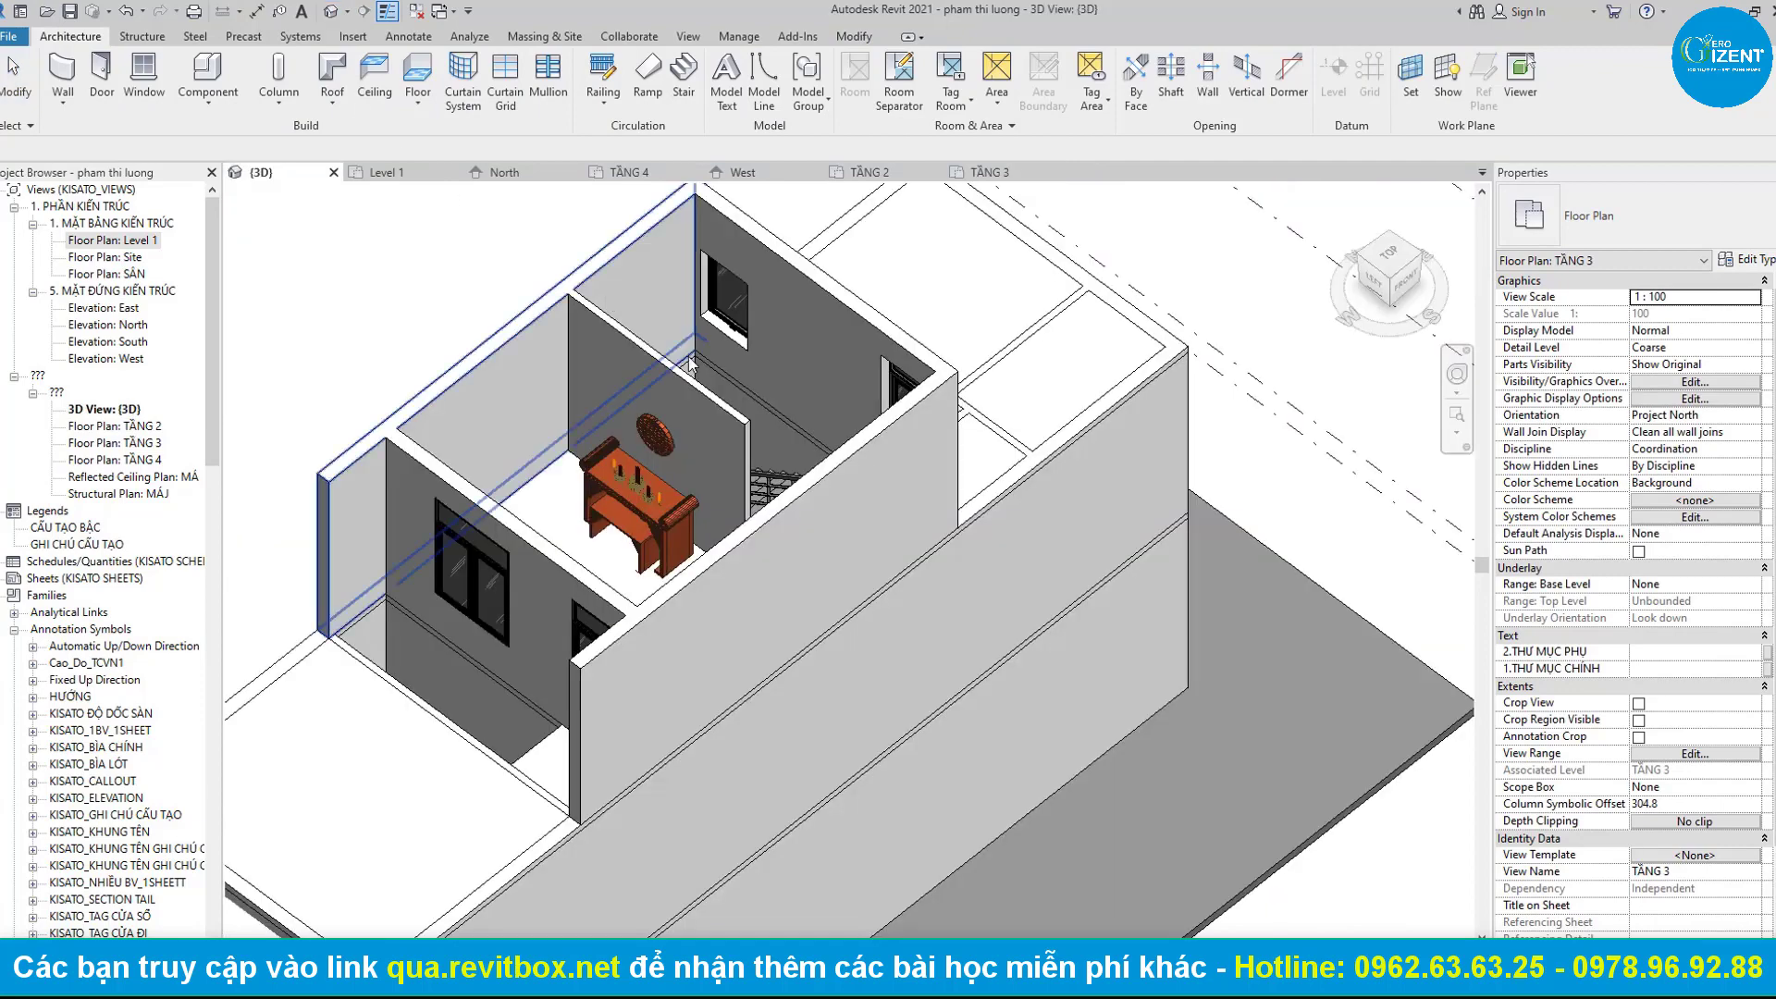
mouse_move(980, 490)
shift+middle_down()
mouse_move(1293, 515)
mouse_move(1043, 507)
shift+middle_up()
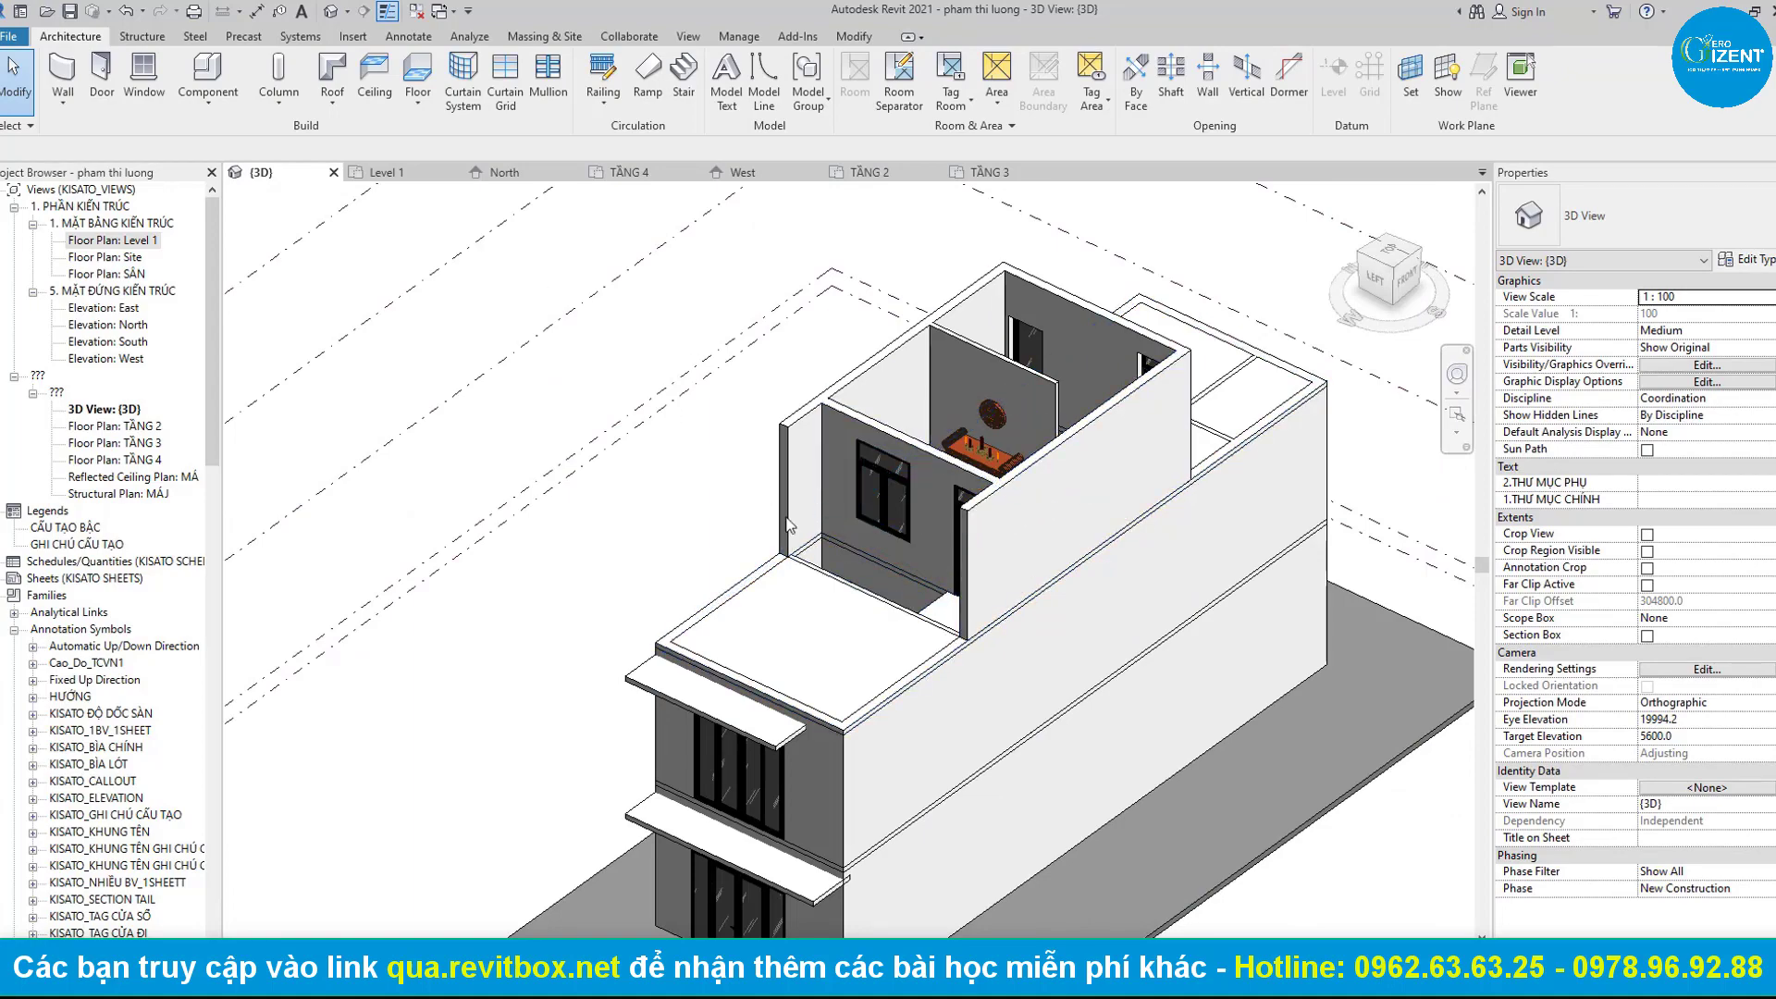
click(988, 174)
middle_drag(603, 393, 1033, 406)
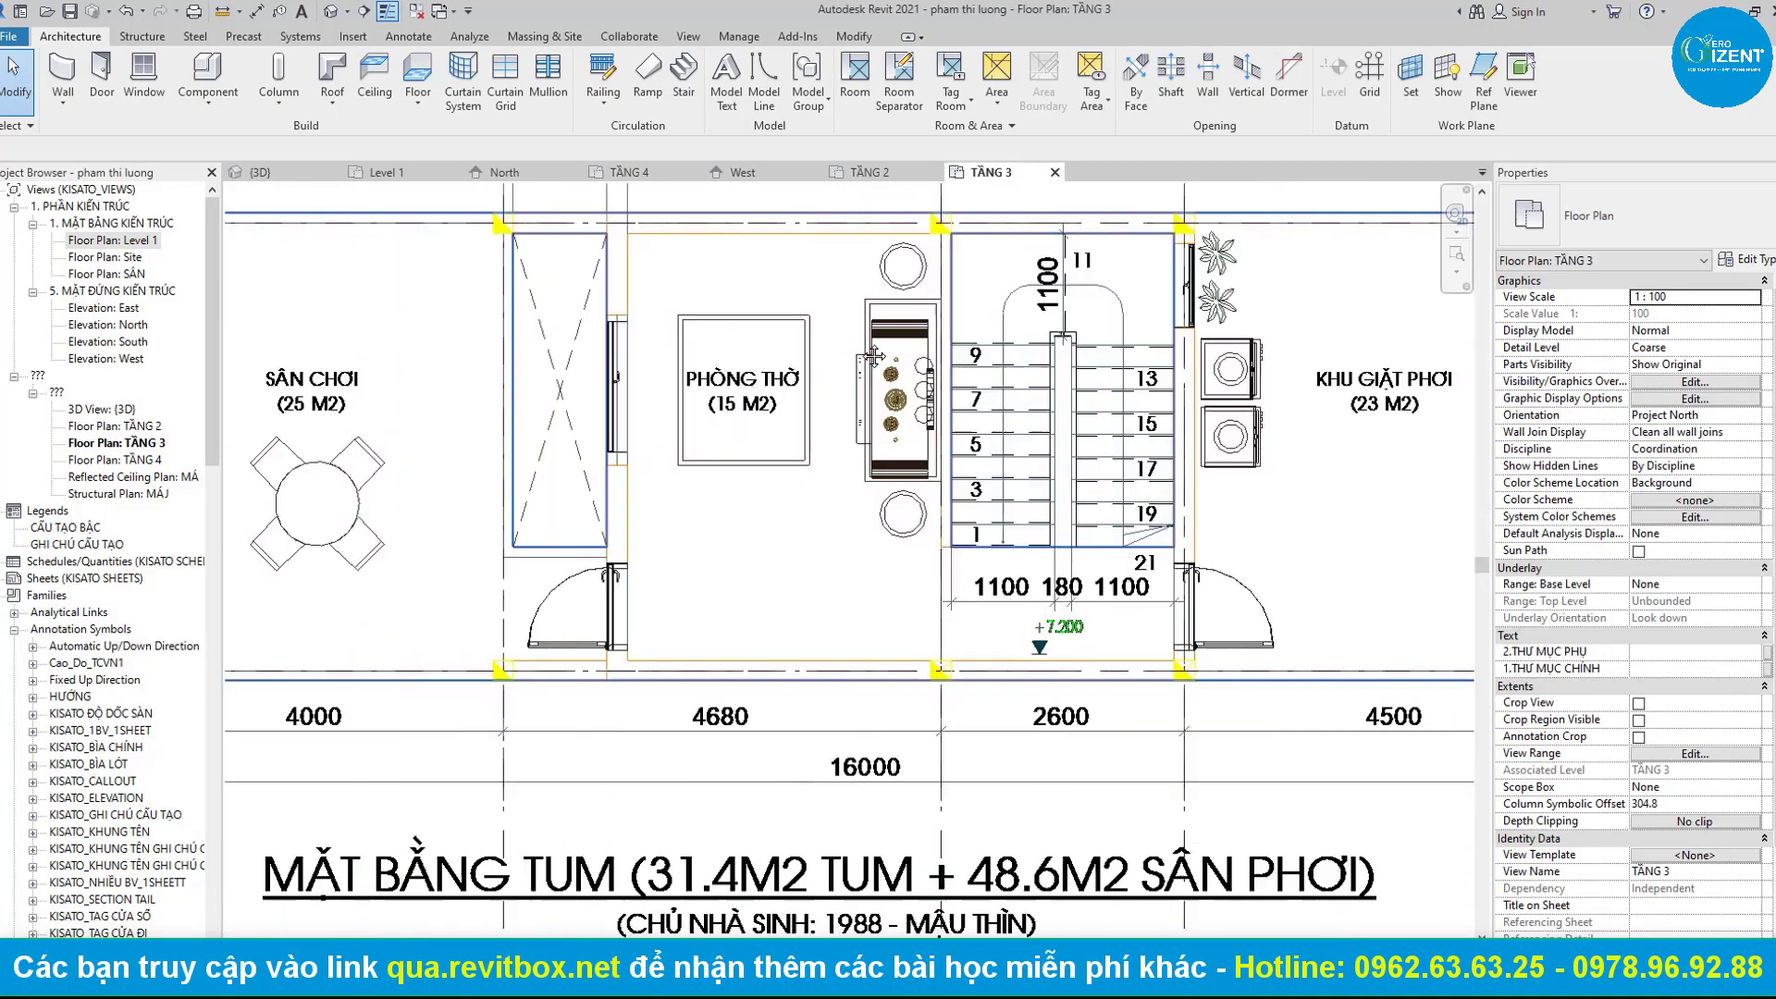
Draw a wall along the void edge, topped at level TẦNG 3 with 600 offset.
key(w)
key(a)
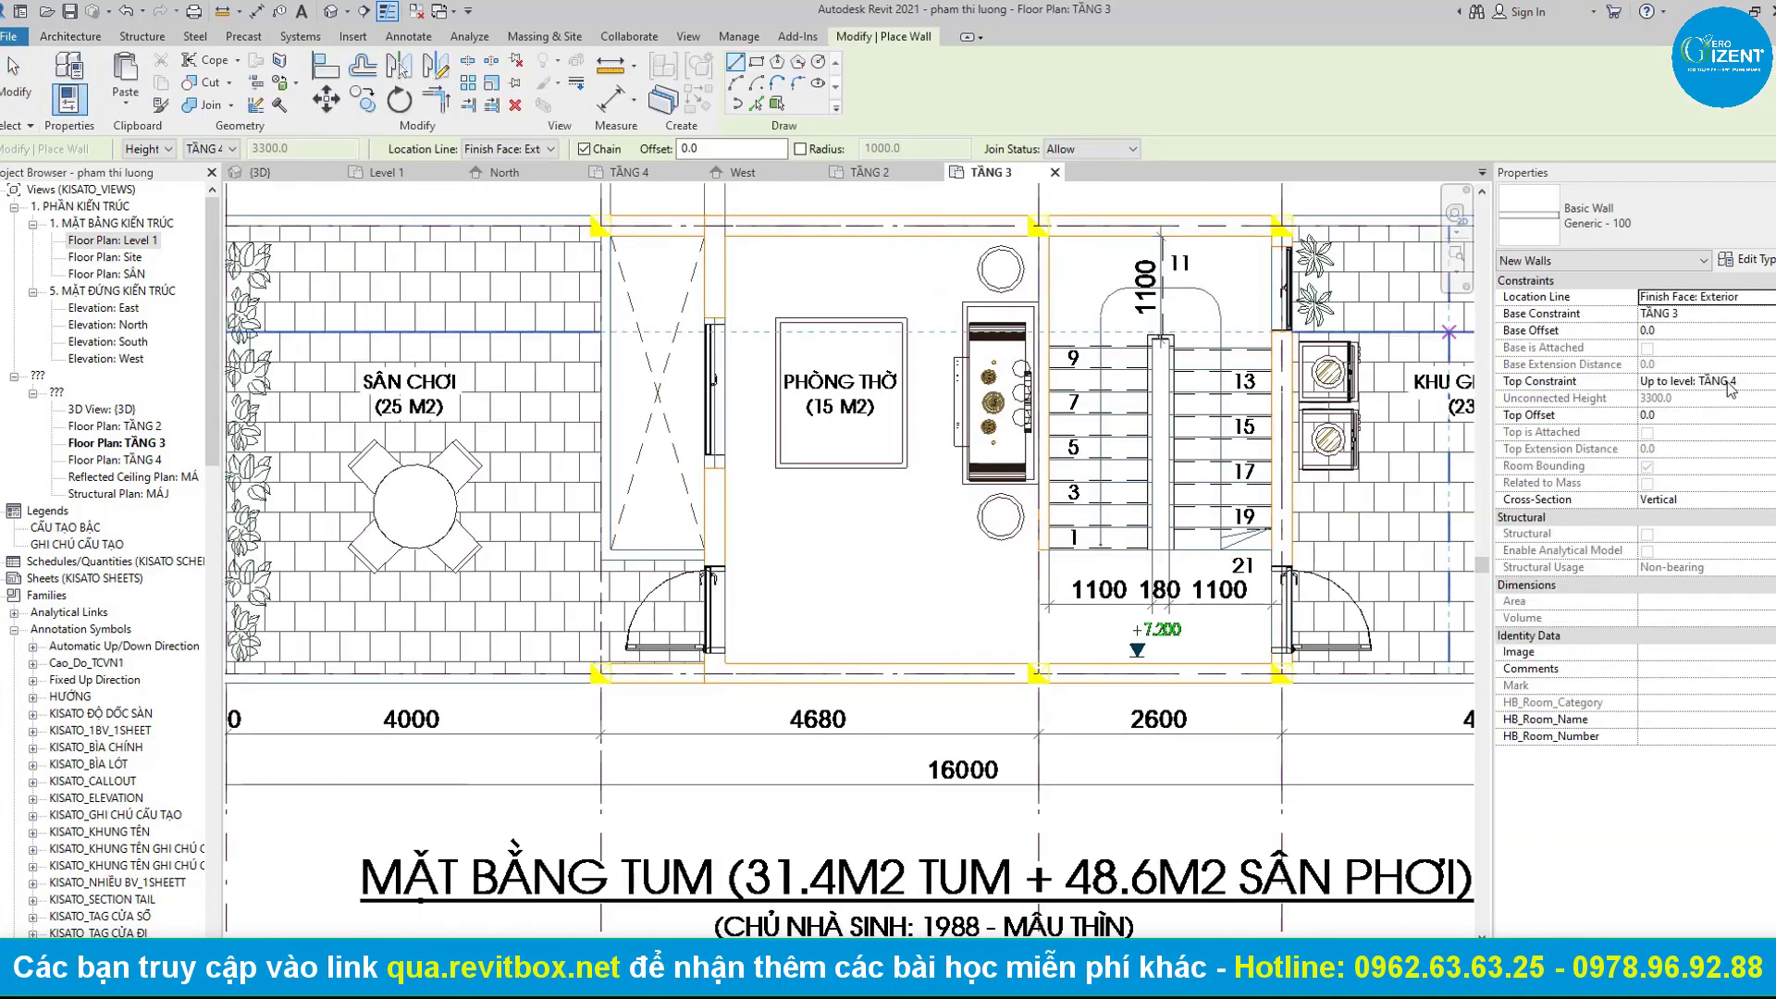
click(1773, 382)
click(1714, 442)
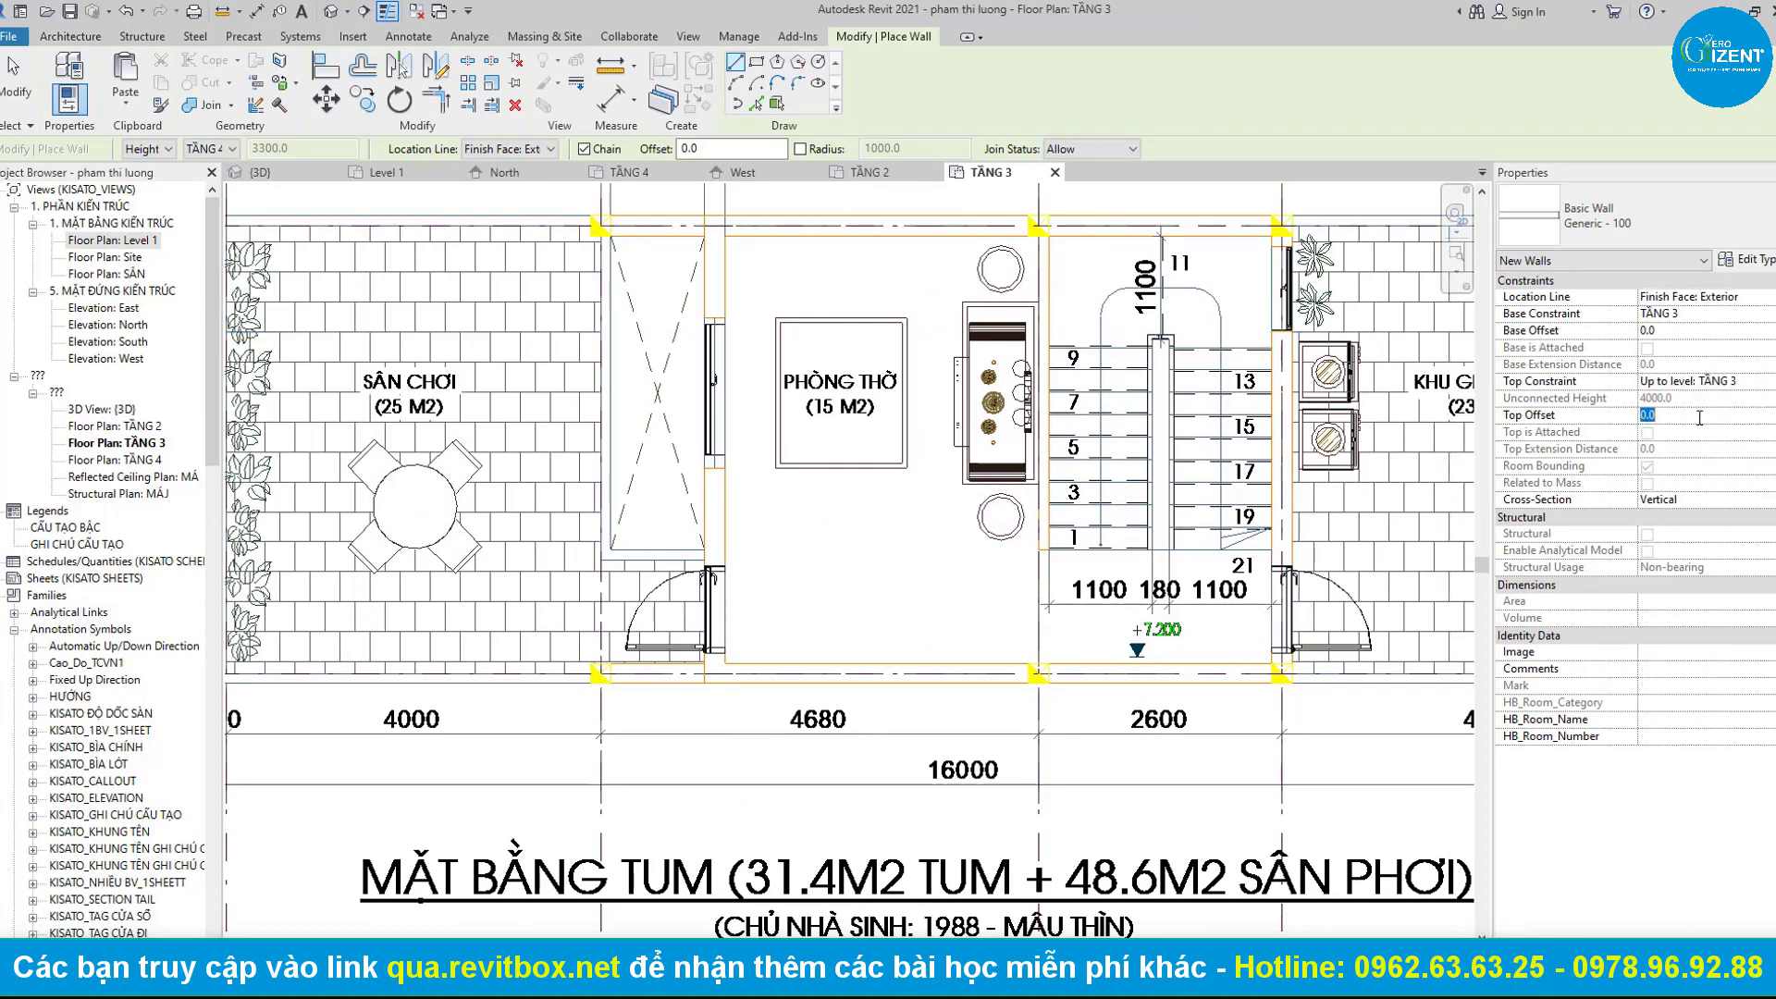
text(600)
scroll(632, 289, up, 2)
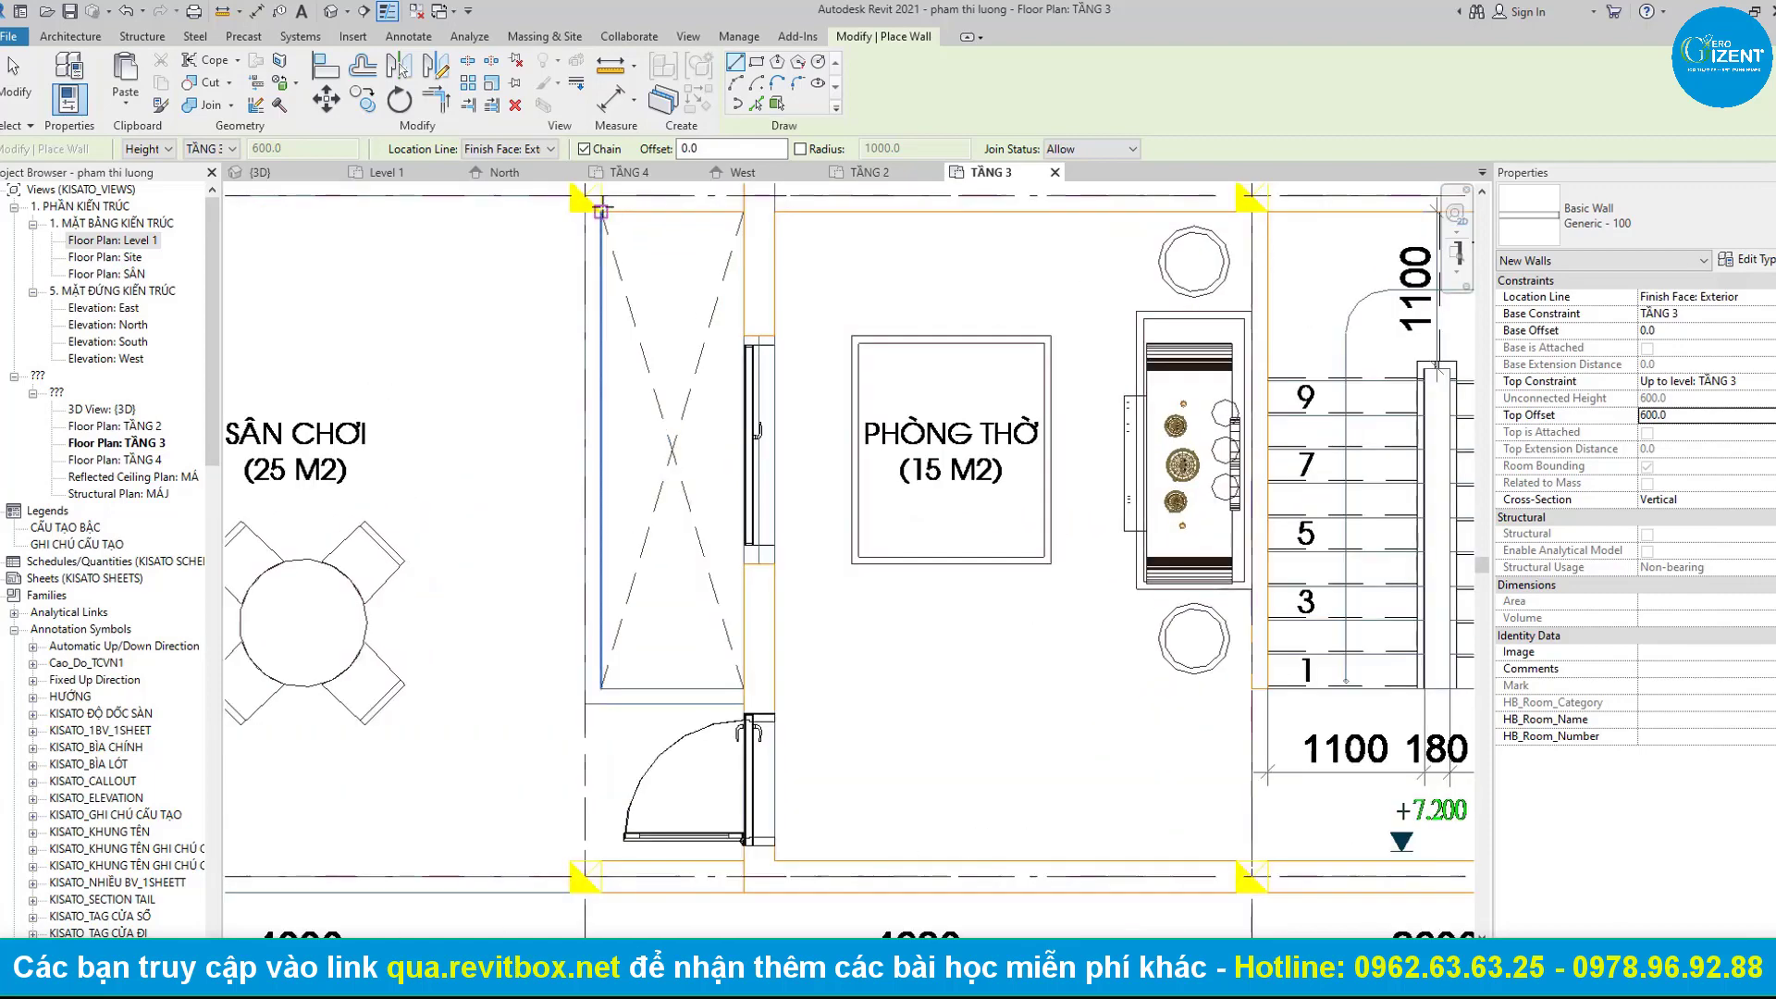
click(601, 210)
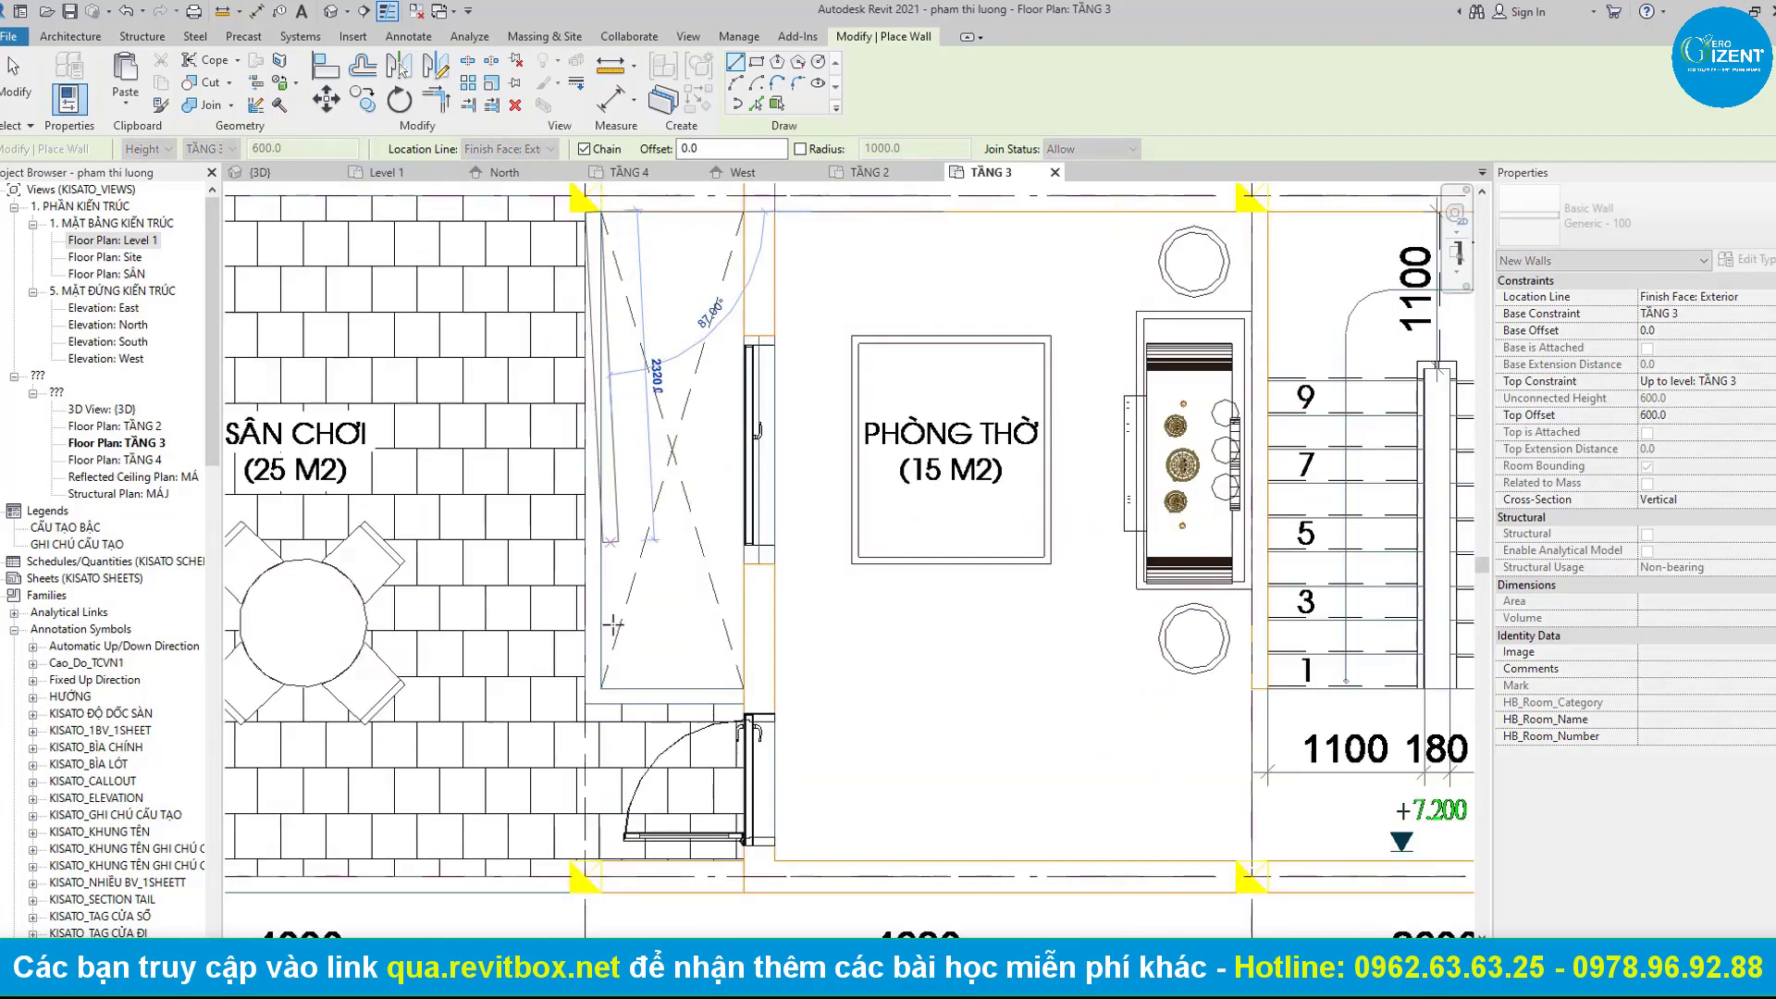
click(601, 689)
click(759, 692)
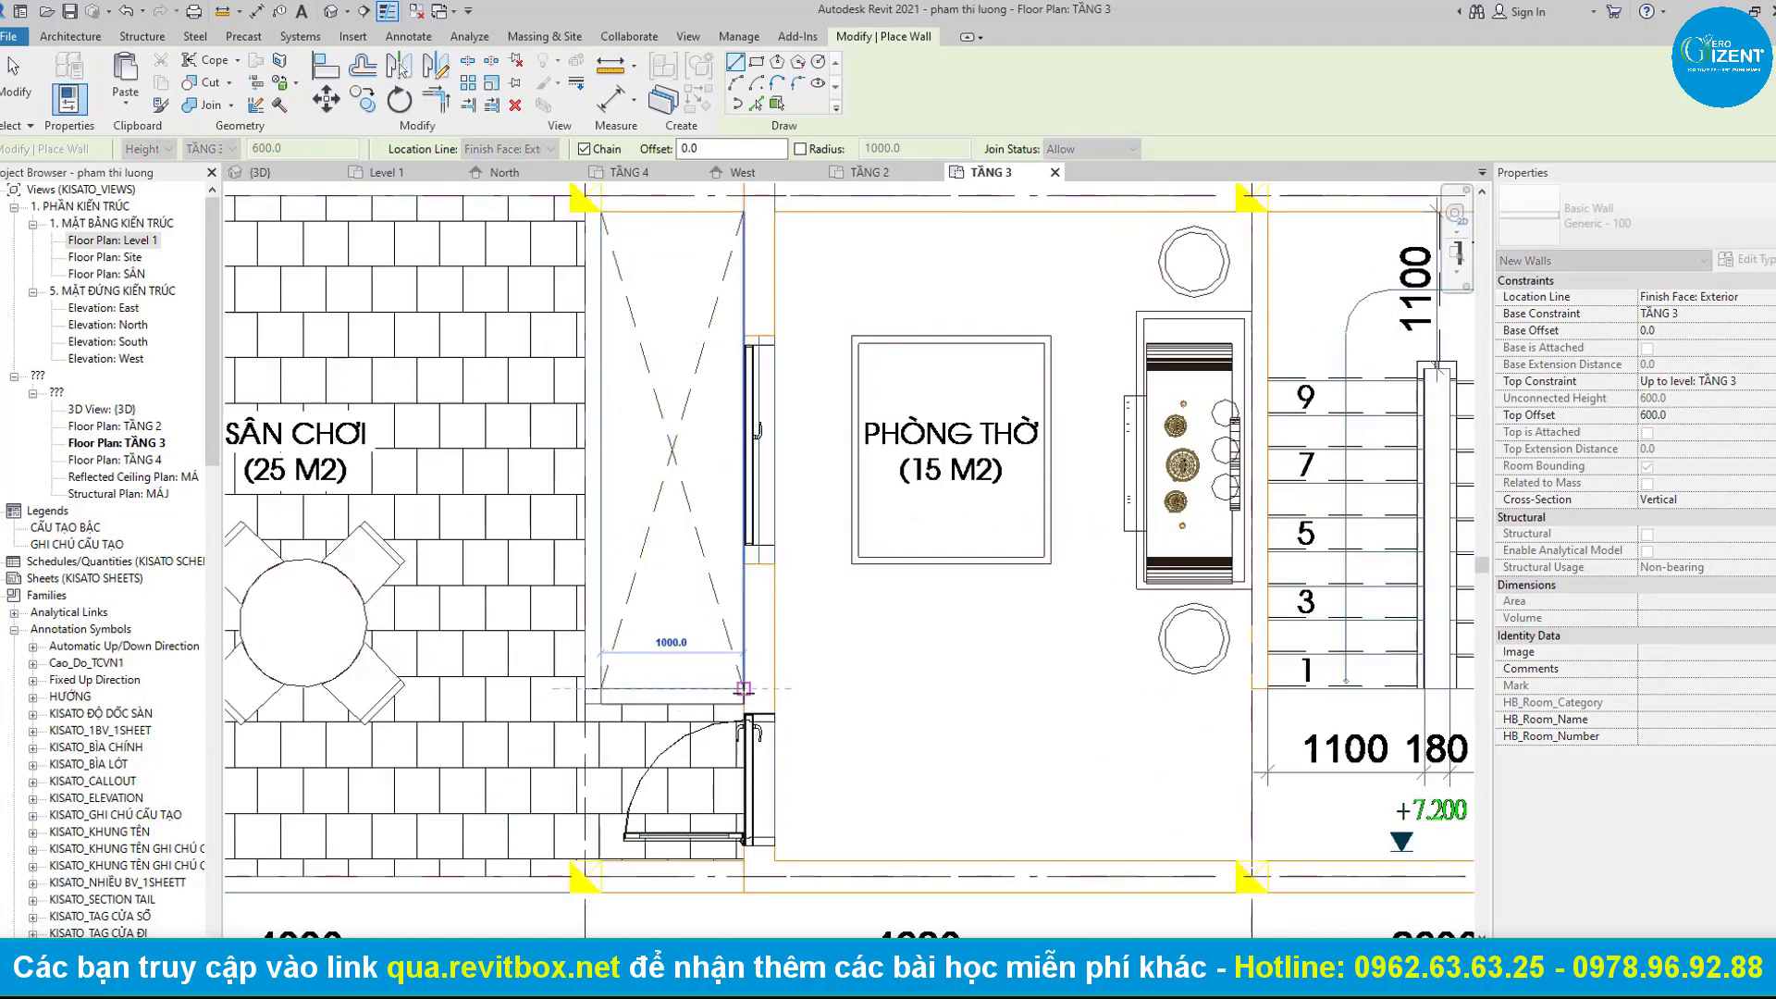
scroll(759, 692, down, 3)
key(Escape)
key(Escape)
scroll(798, 359, up, 2)
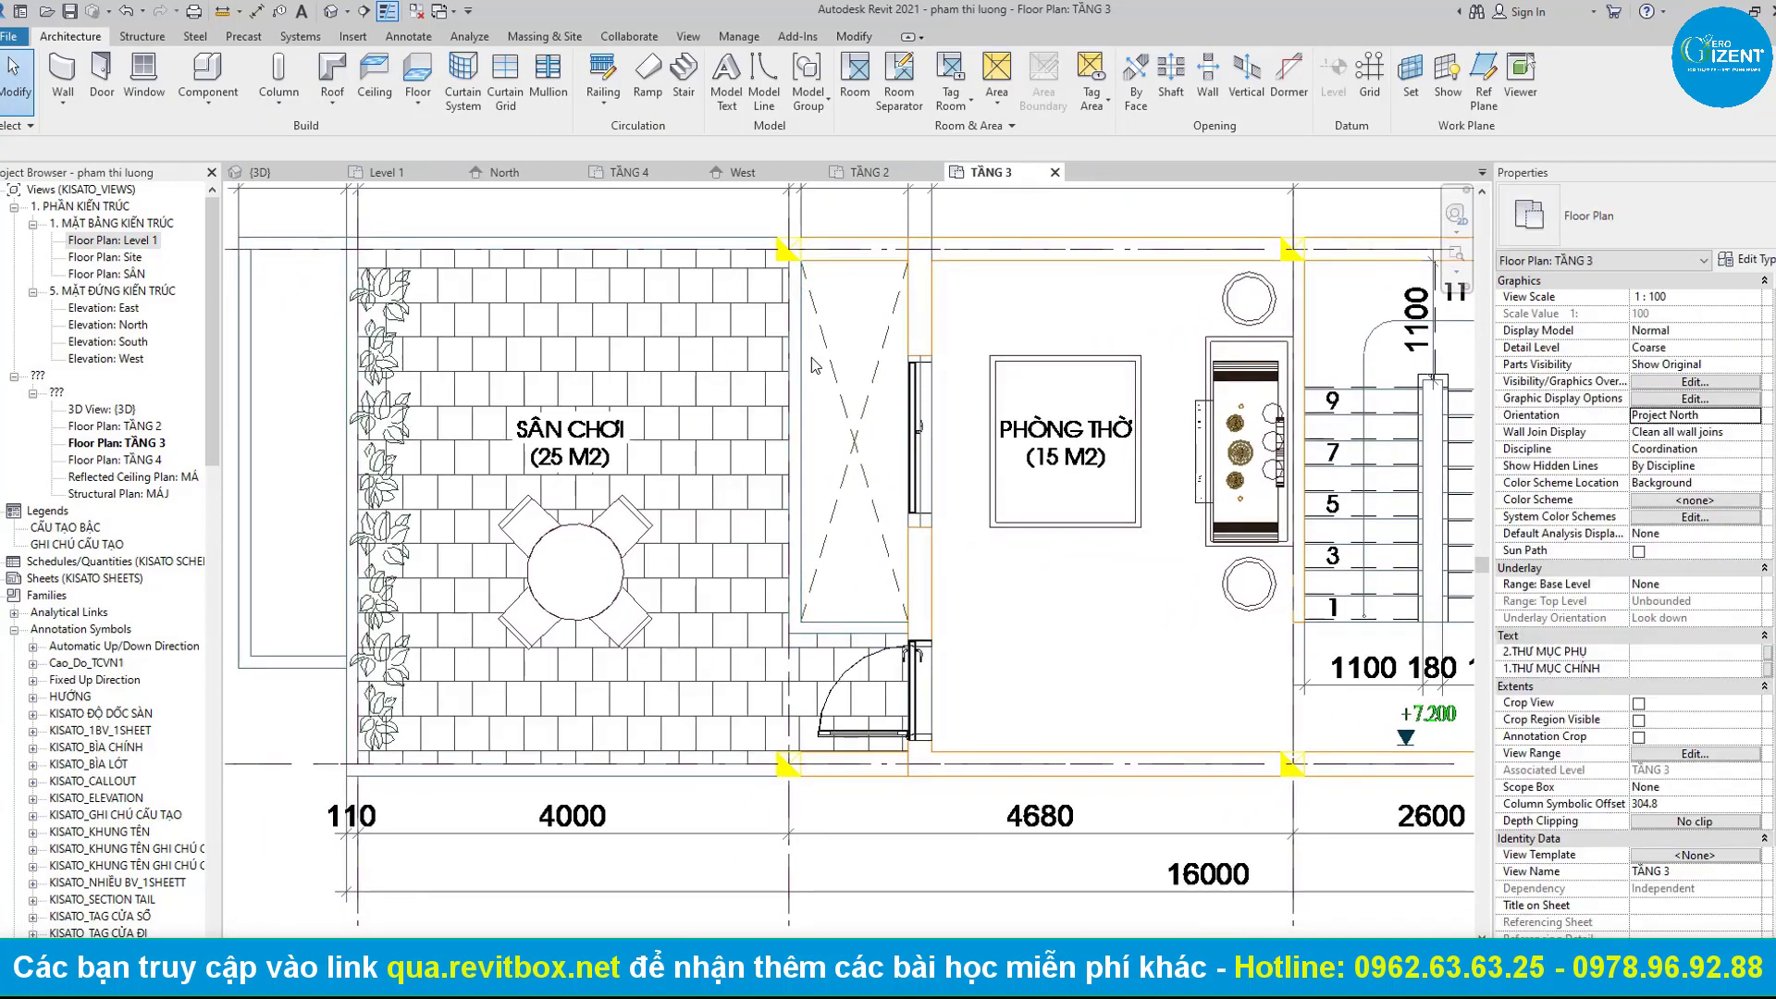
Start a floor with the SB alias and choose the glass floor type.
key(s)
key(b)
click(1713, 228)
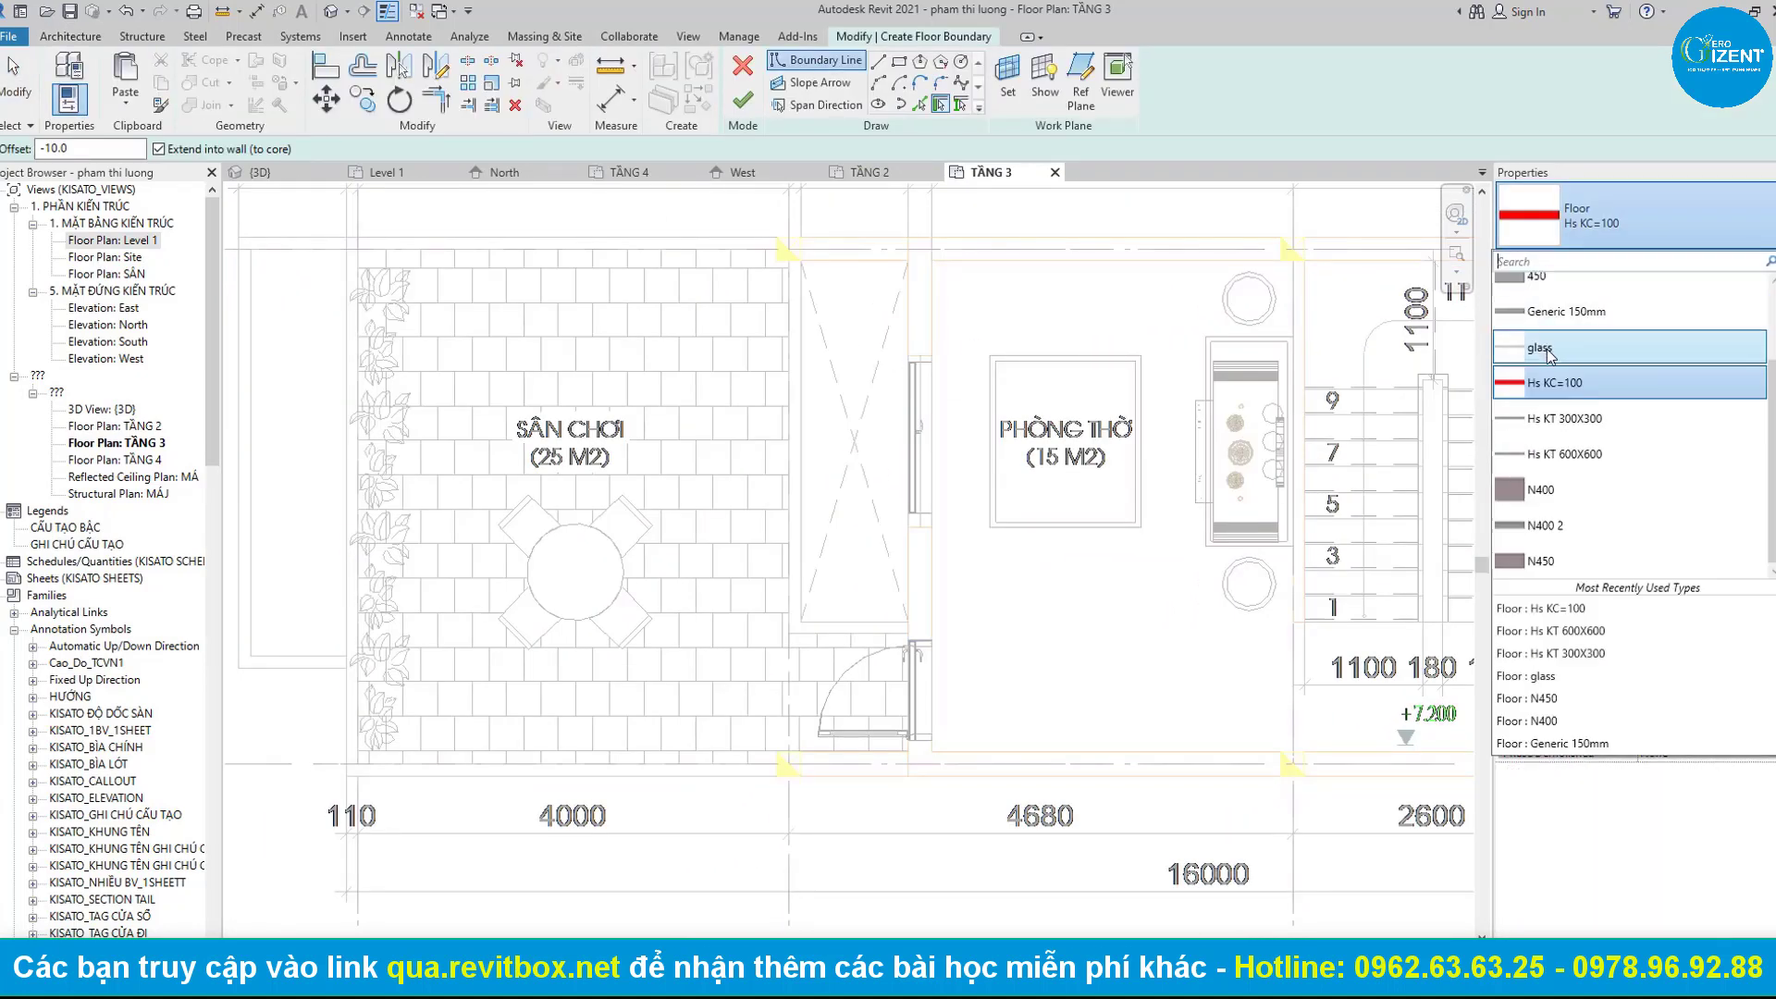
scroll(1546, 479, up, 1)
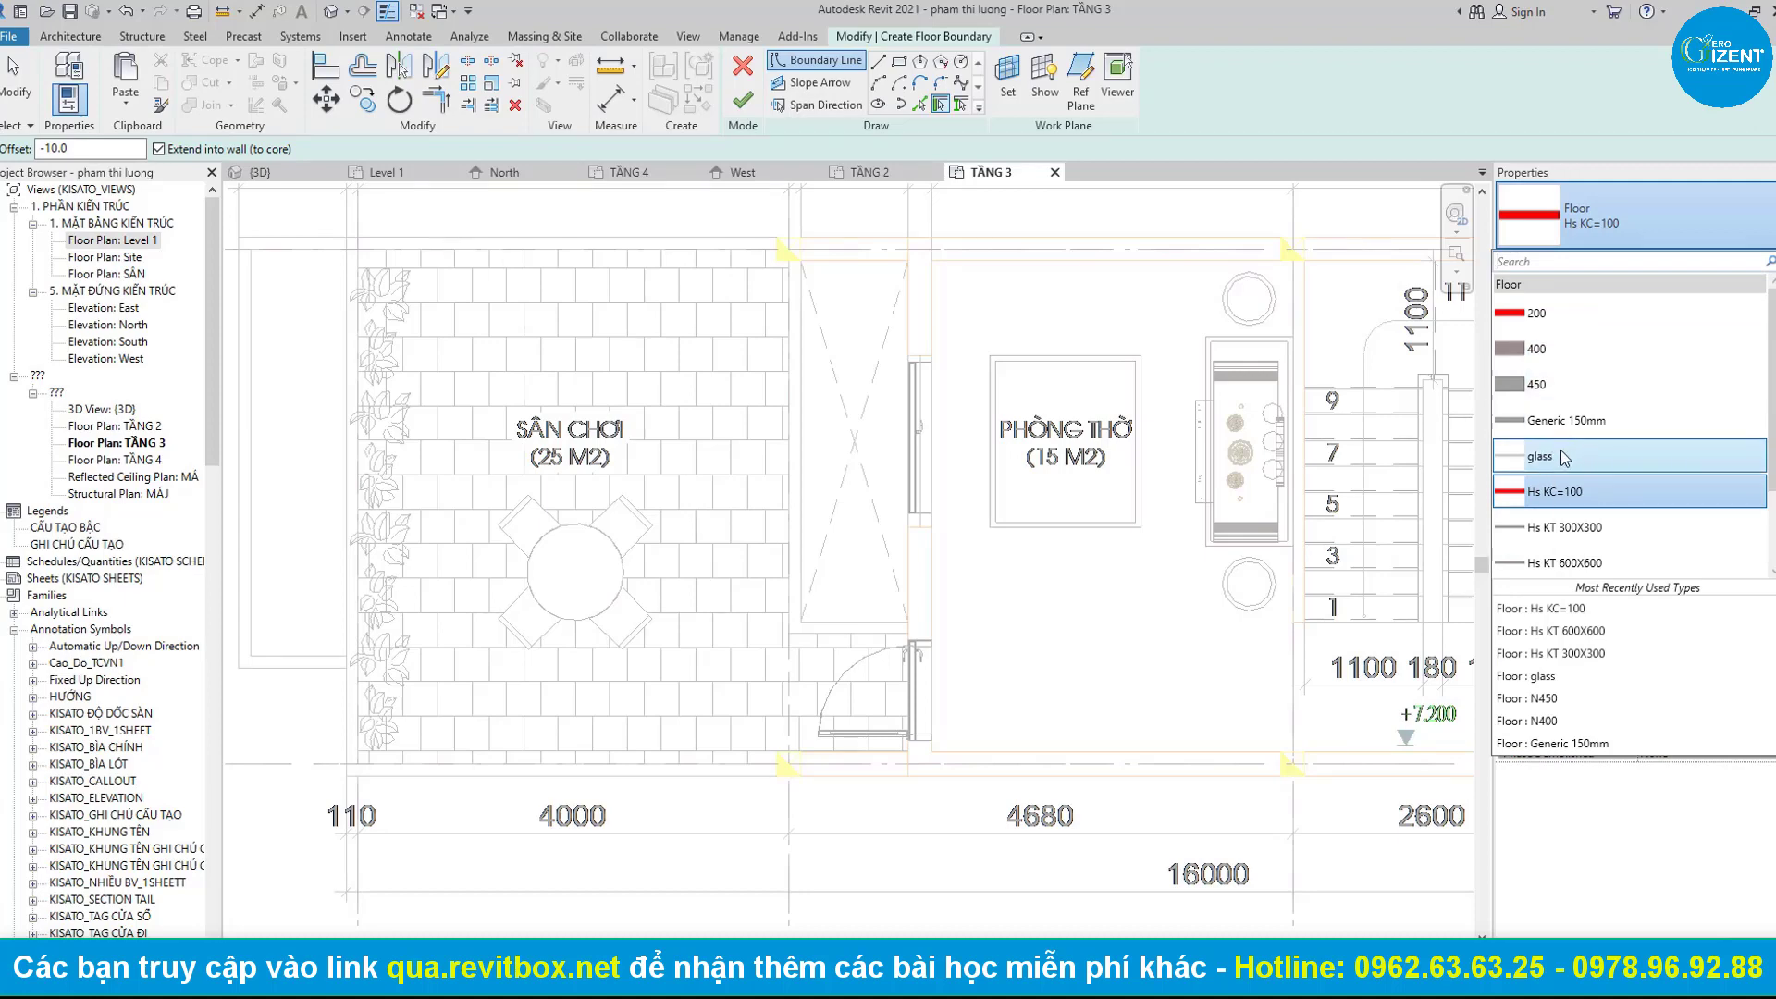
click(1556, 456)
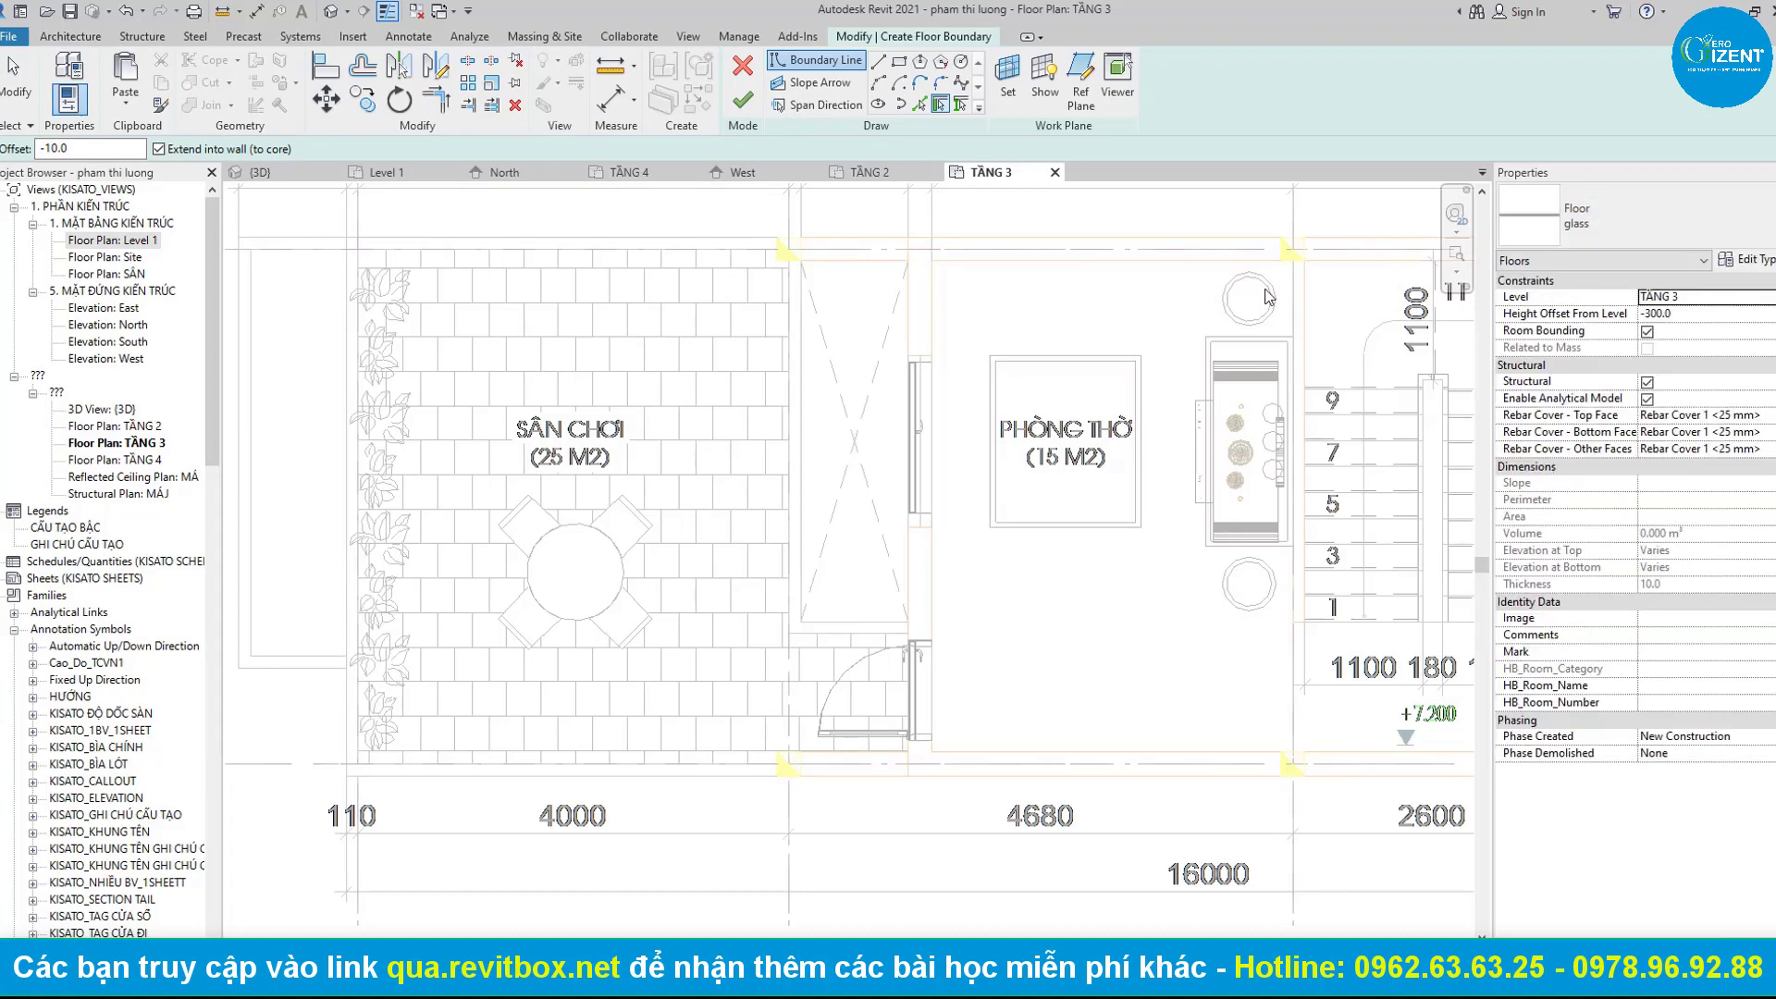
Sketch a rectangular boundary from the grid B corner and finish, declining the span symbol.
click(898, 61)
middle_drag(361, 296, 764, 291)
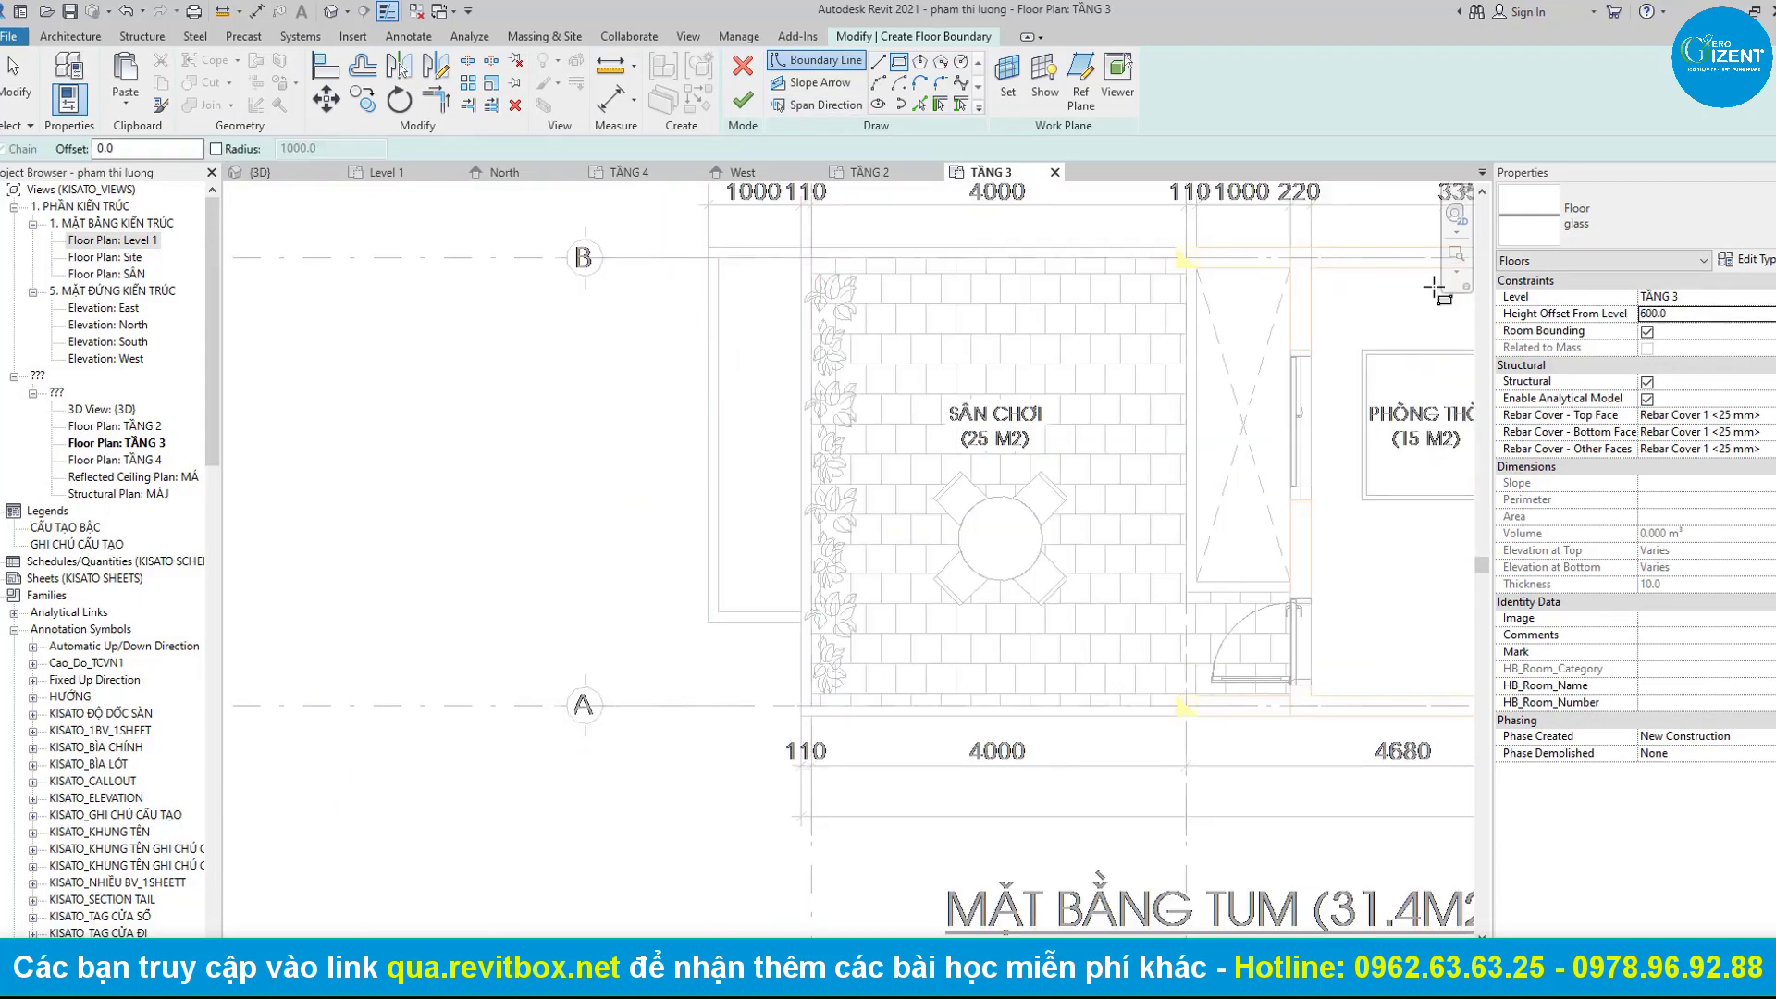
scroll(706, 309, up, 2)
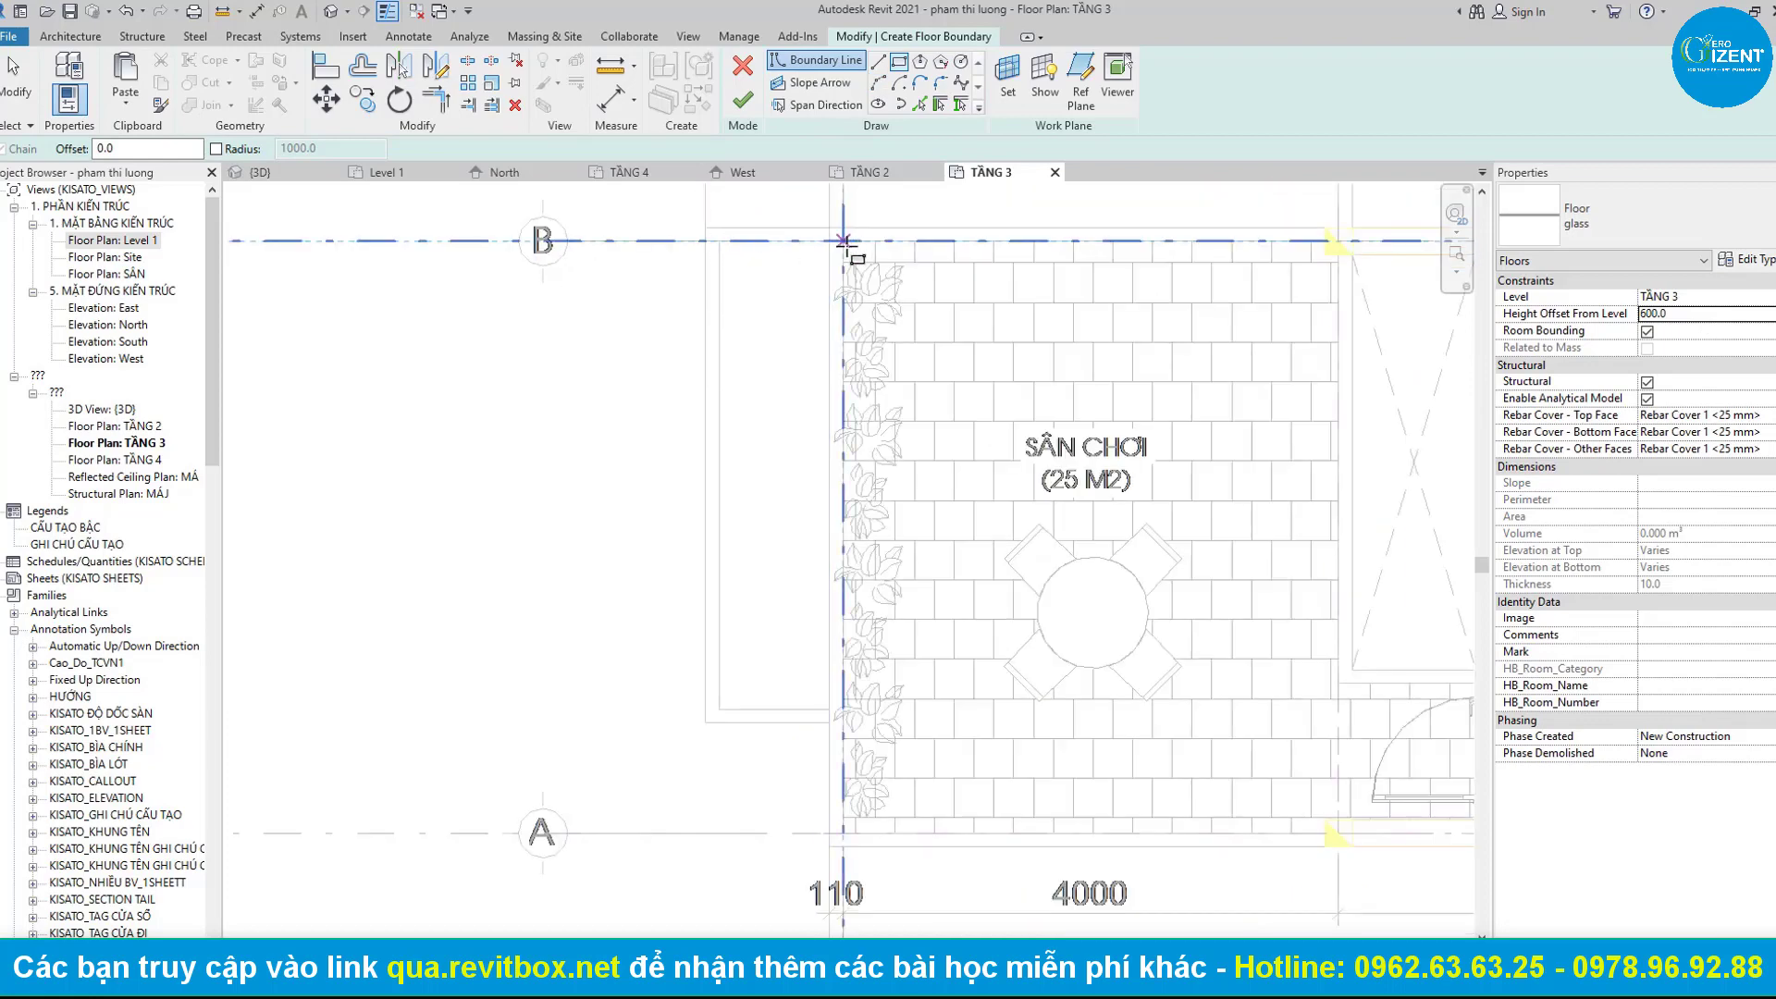
click(842, 241)
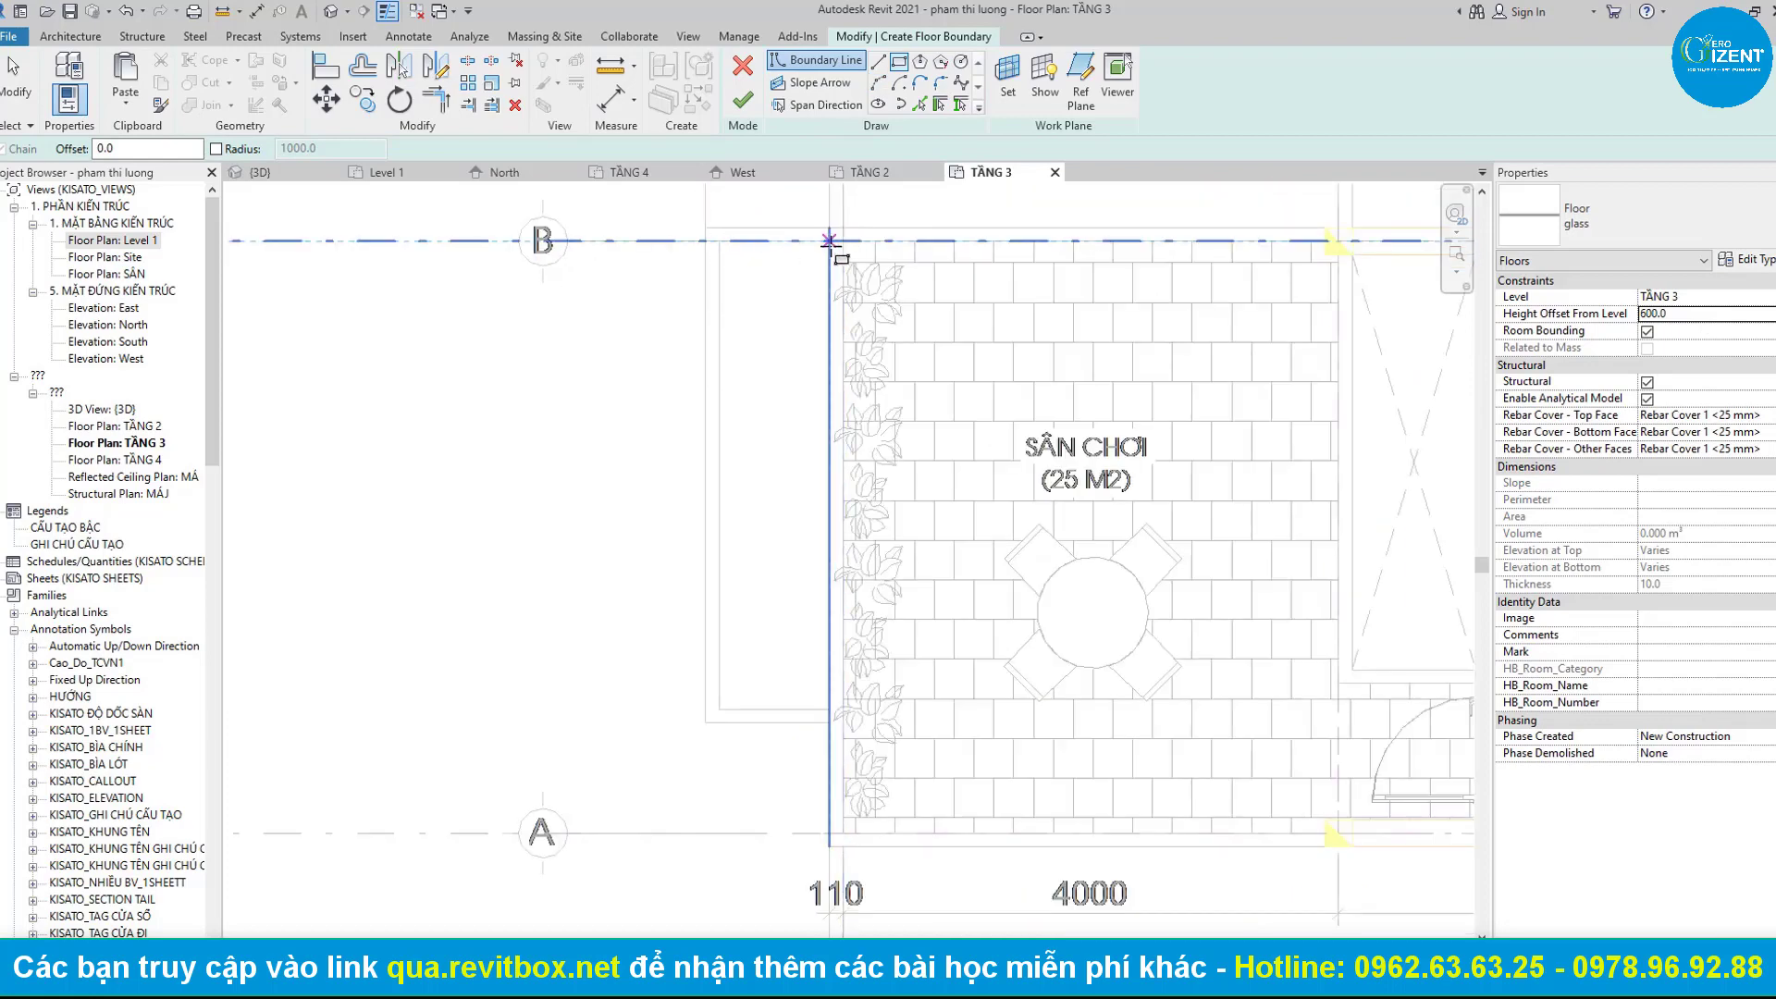
click(669, 749)
click(743, 102)
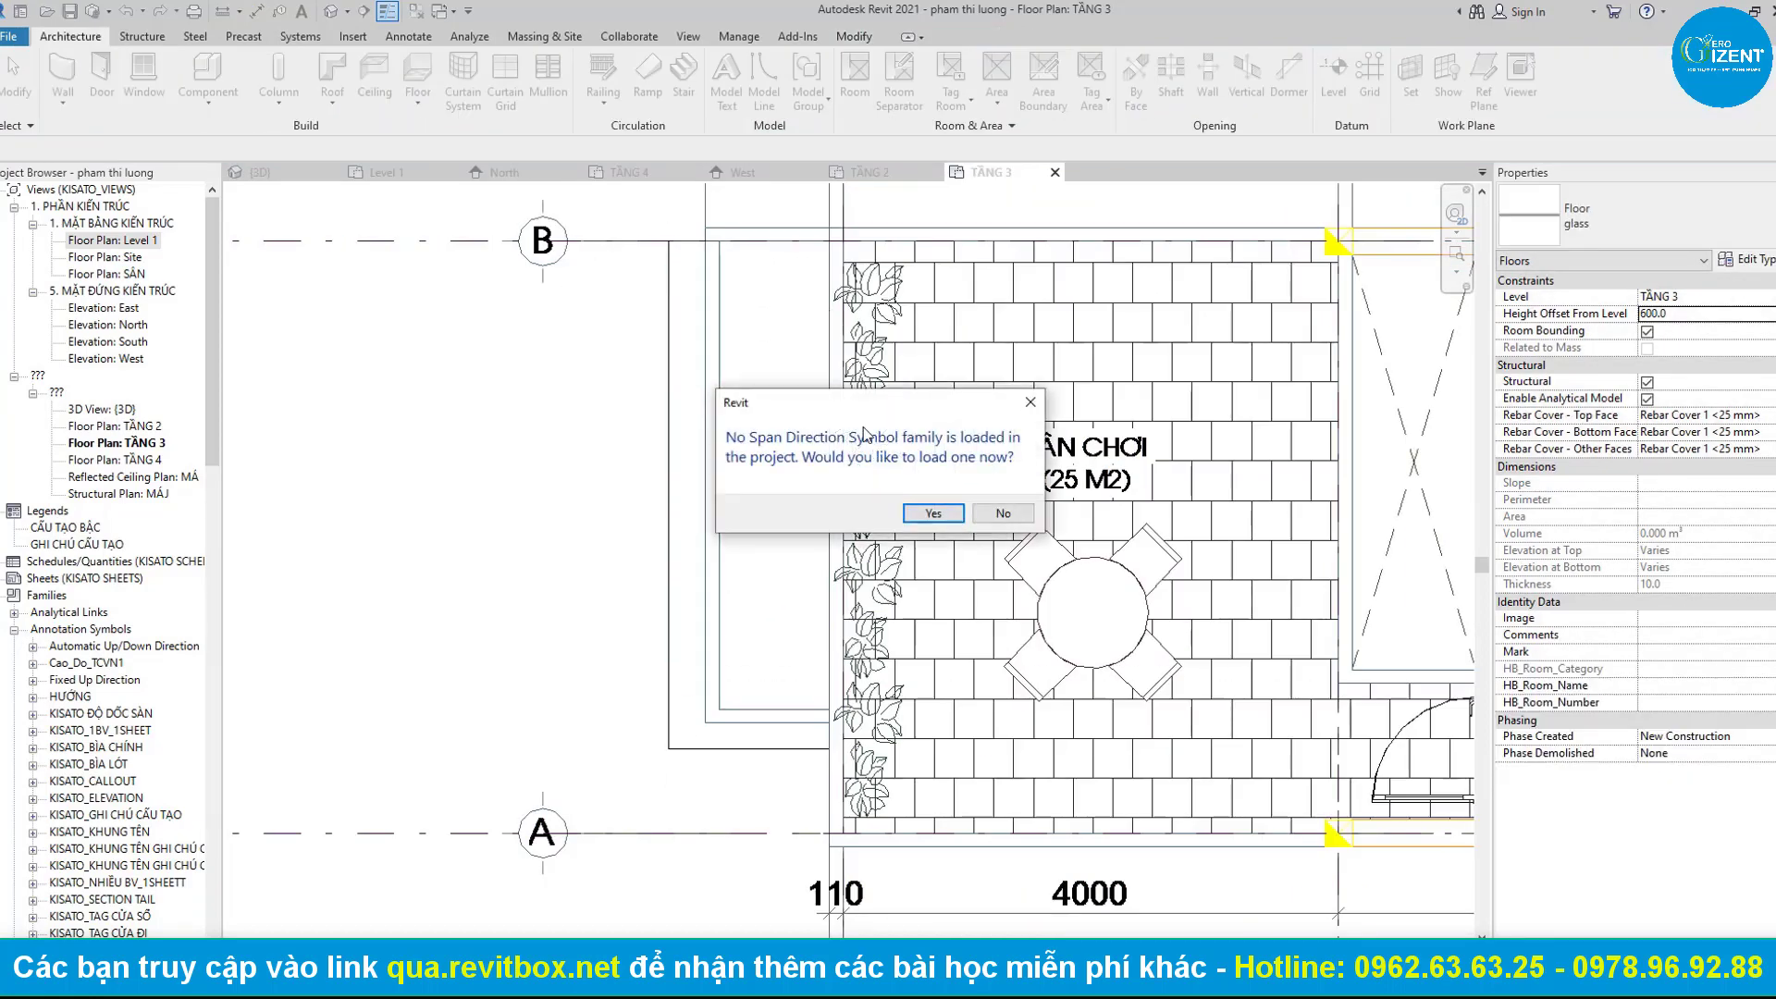
click(1033, 517)
Inspect the new glass floor in the {3D} view.
key(Escape)
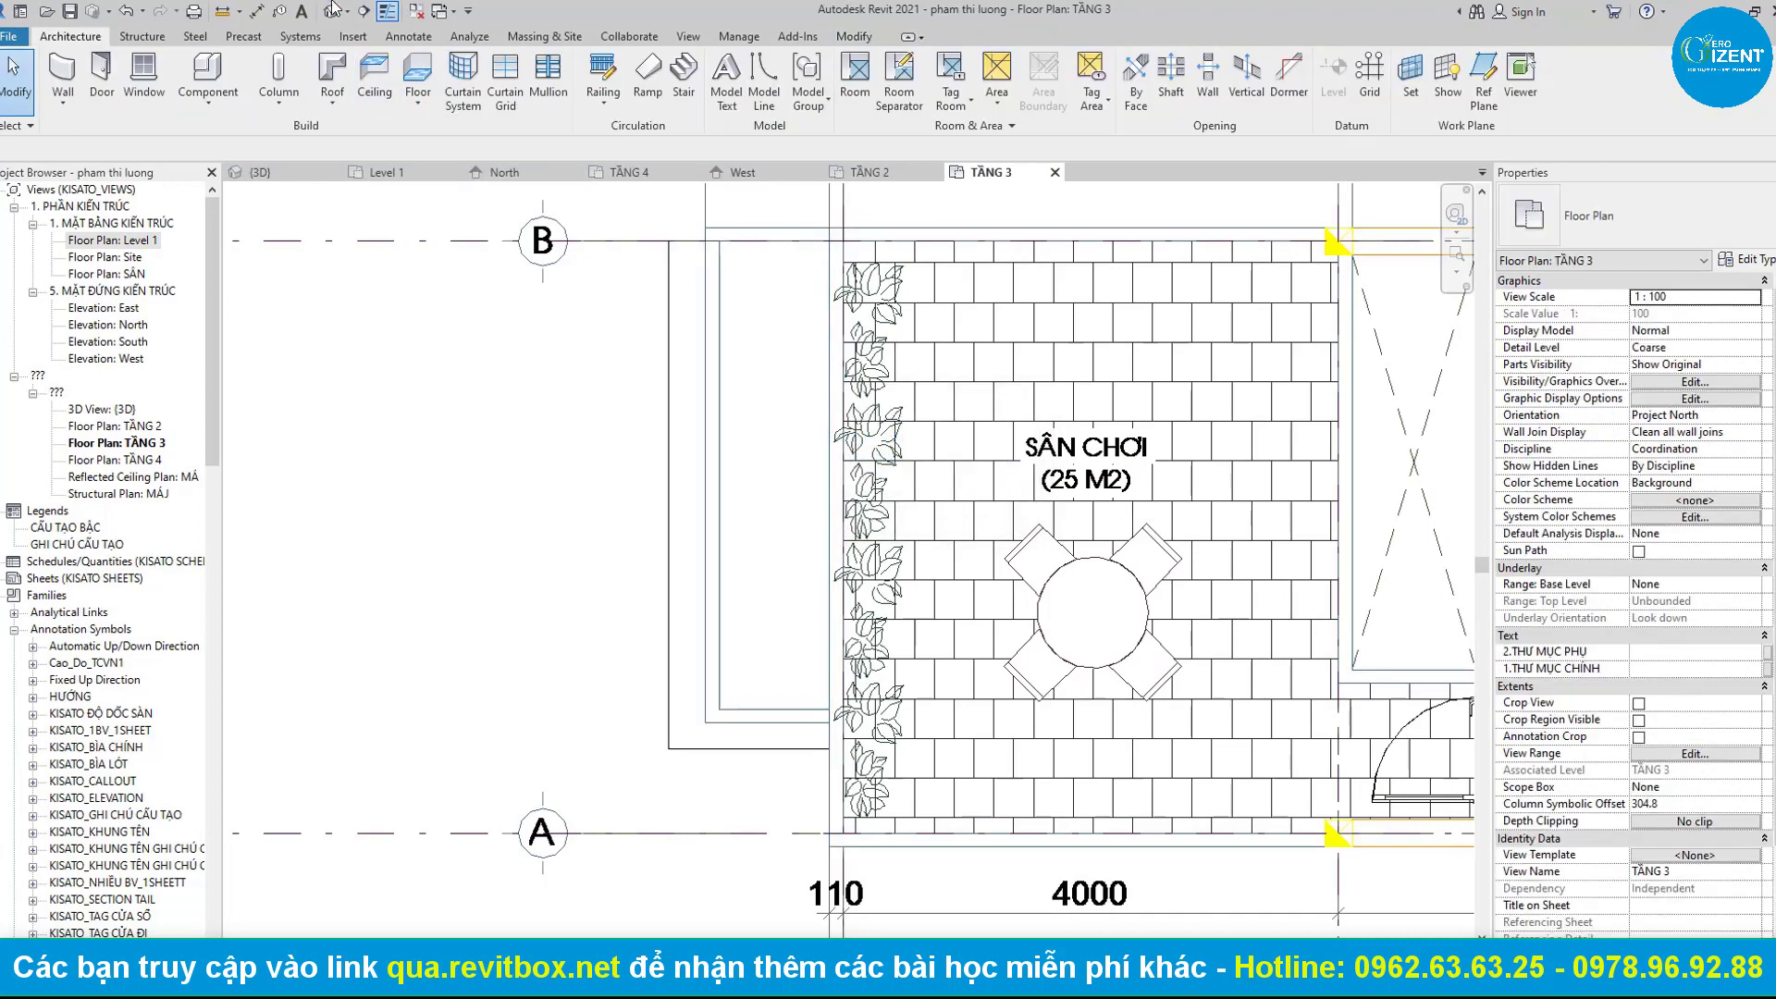
click(330, 11)
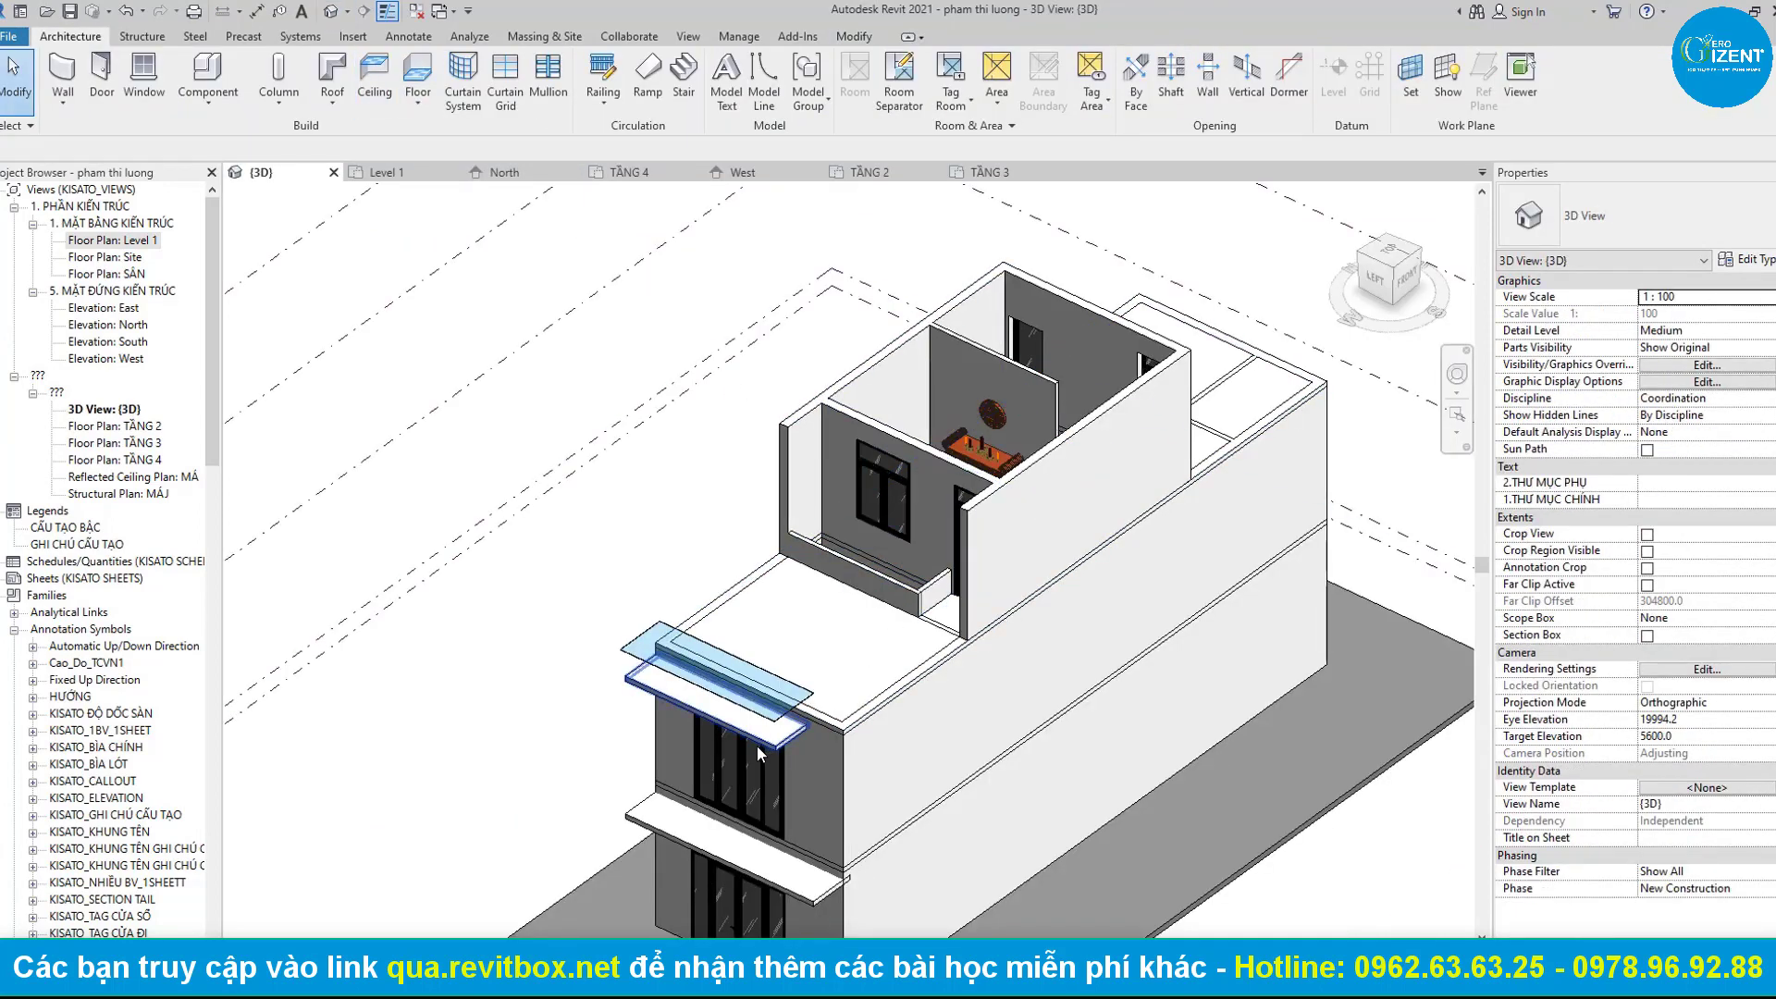
click(760, 695)
shift+middle_drag(761, 696, 860, 410)
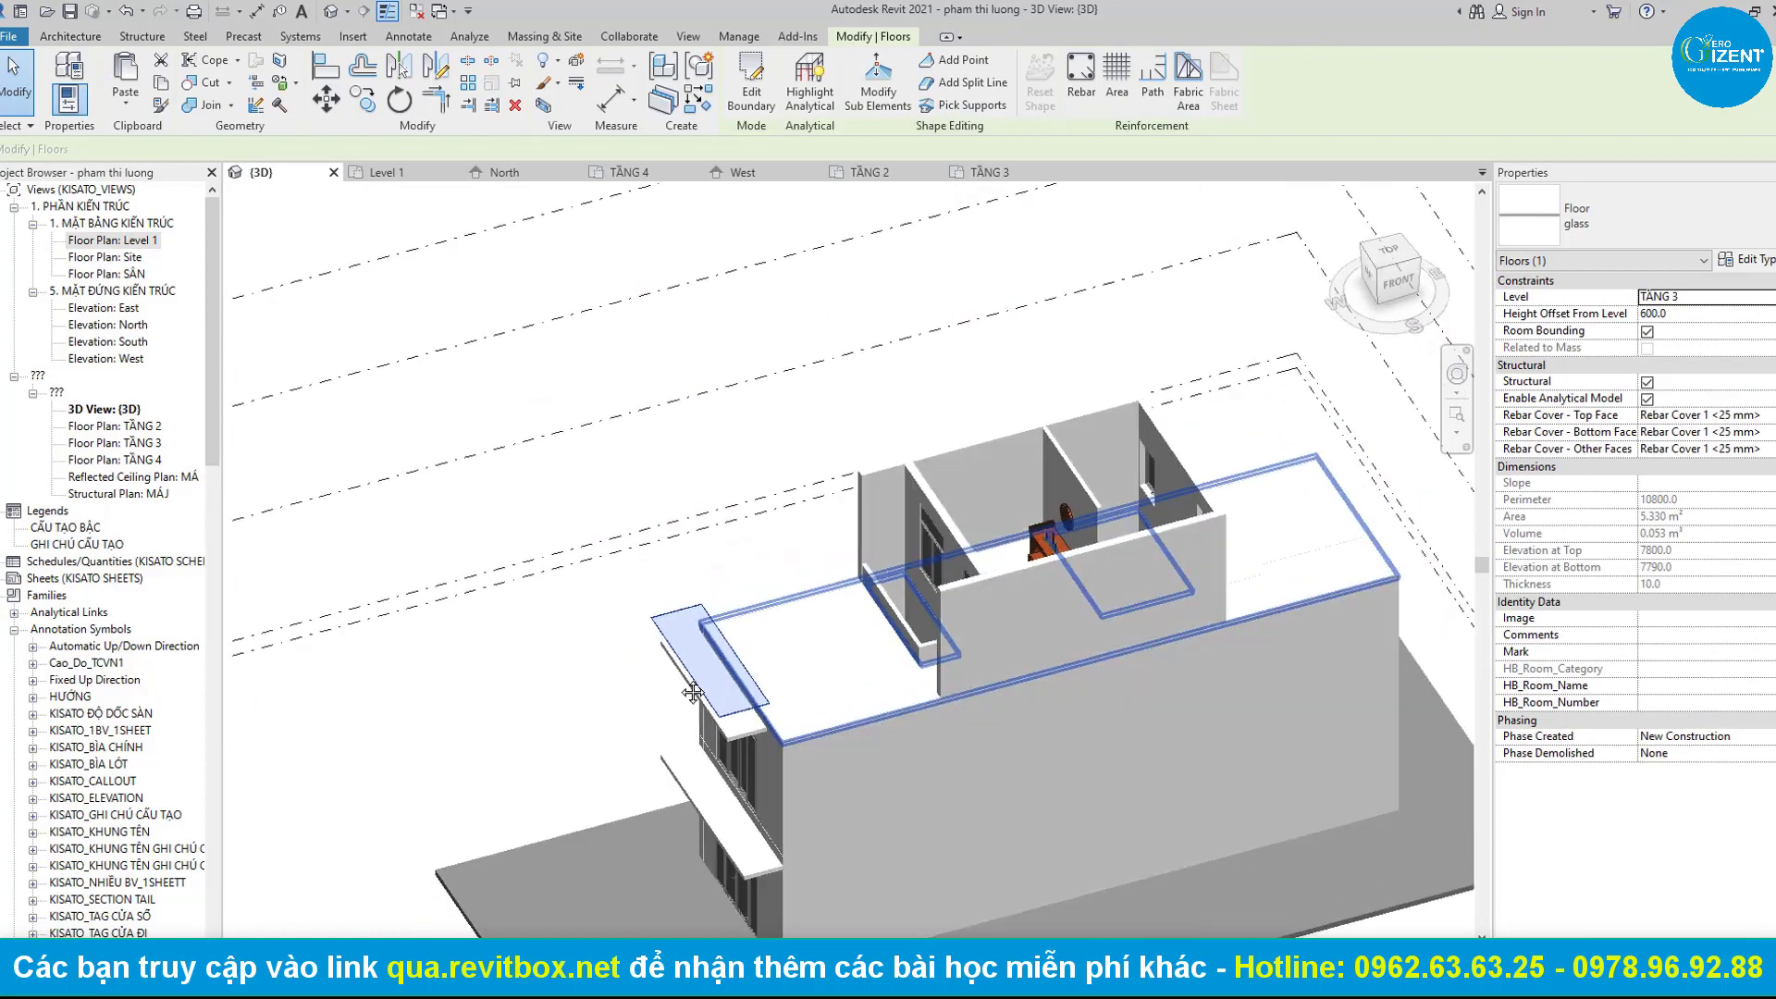
key(Escape)
Redraw the glass floor boundary as a rectangle over the void, without attaching walls.
click(990, 172)
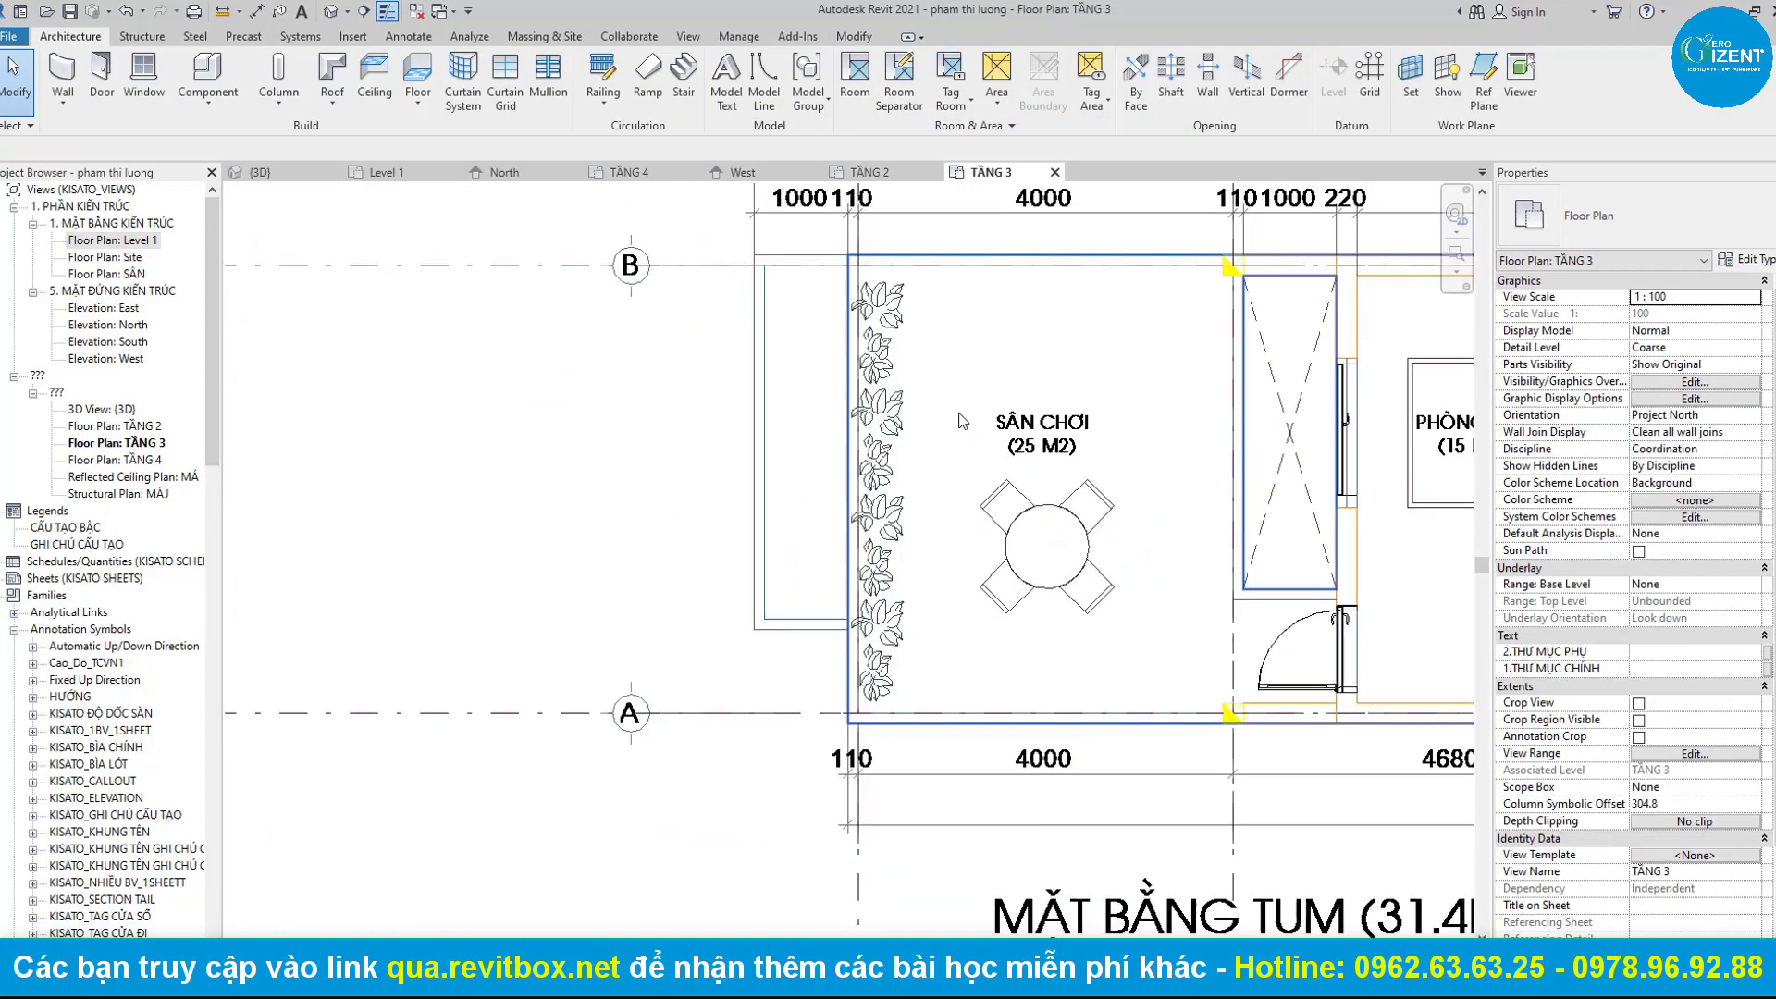
middle_drag(784, 455, 627, 455)
double_click(1404, 374)
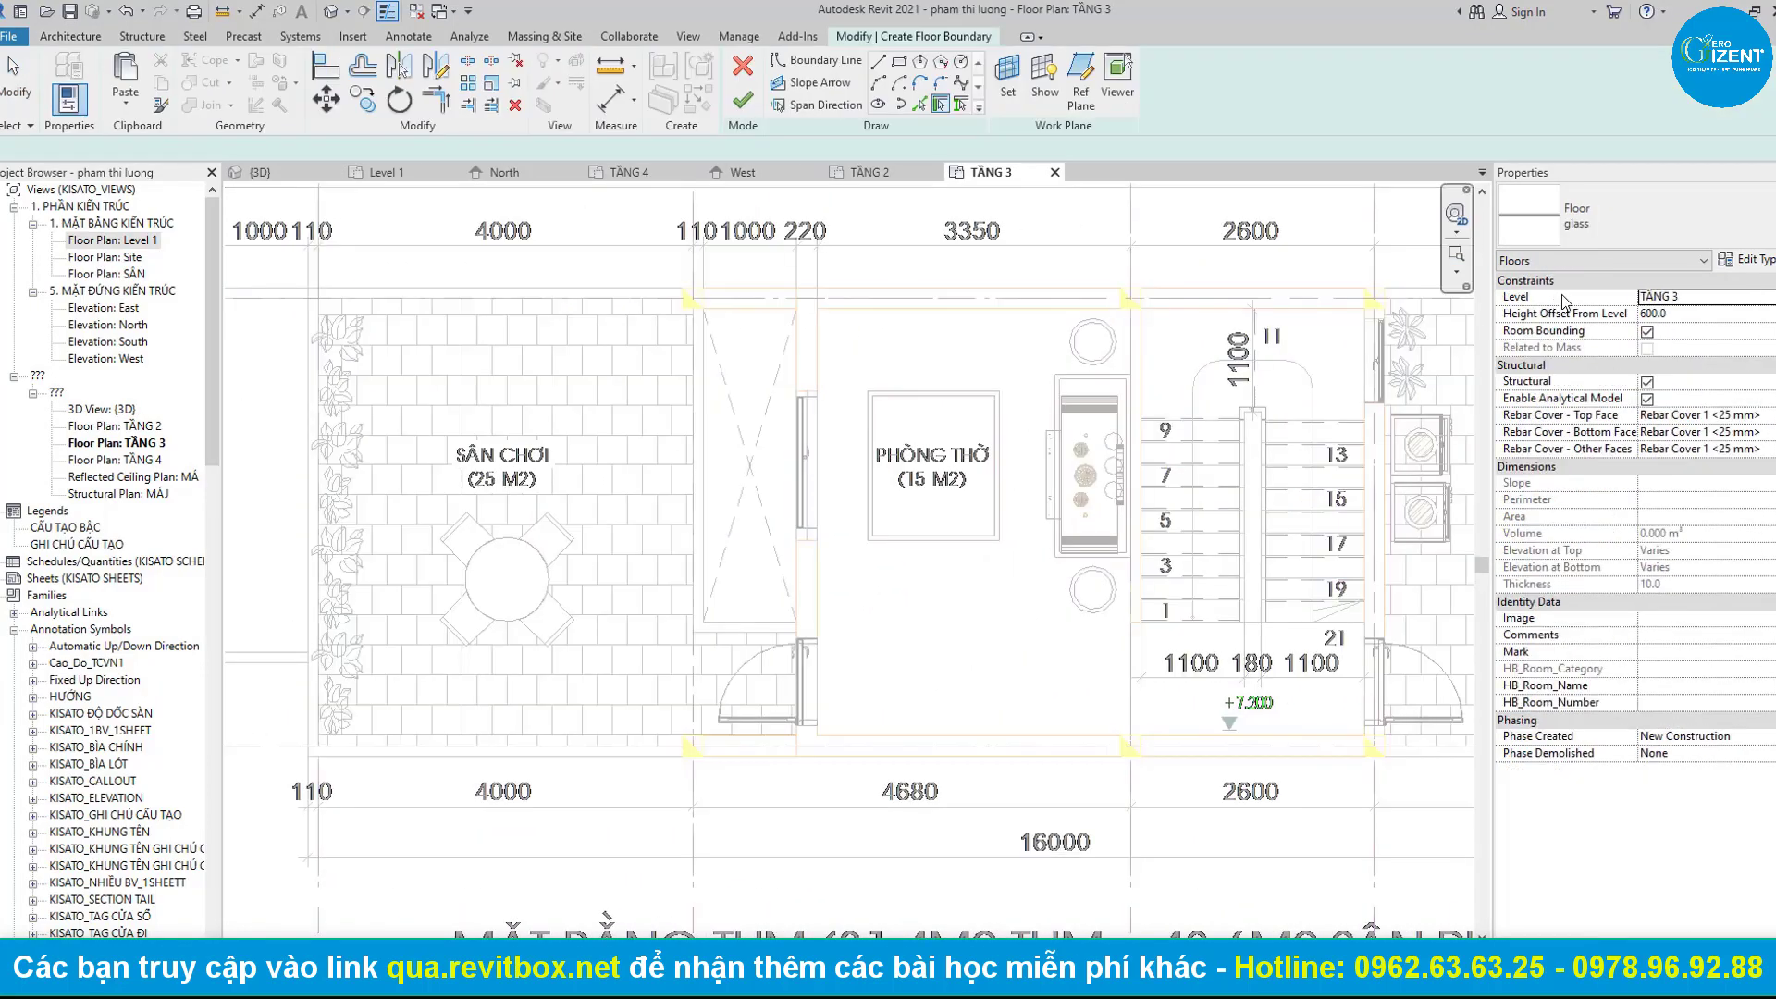
click(898, 65)
scroll(768, 306, up, 2)
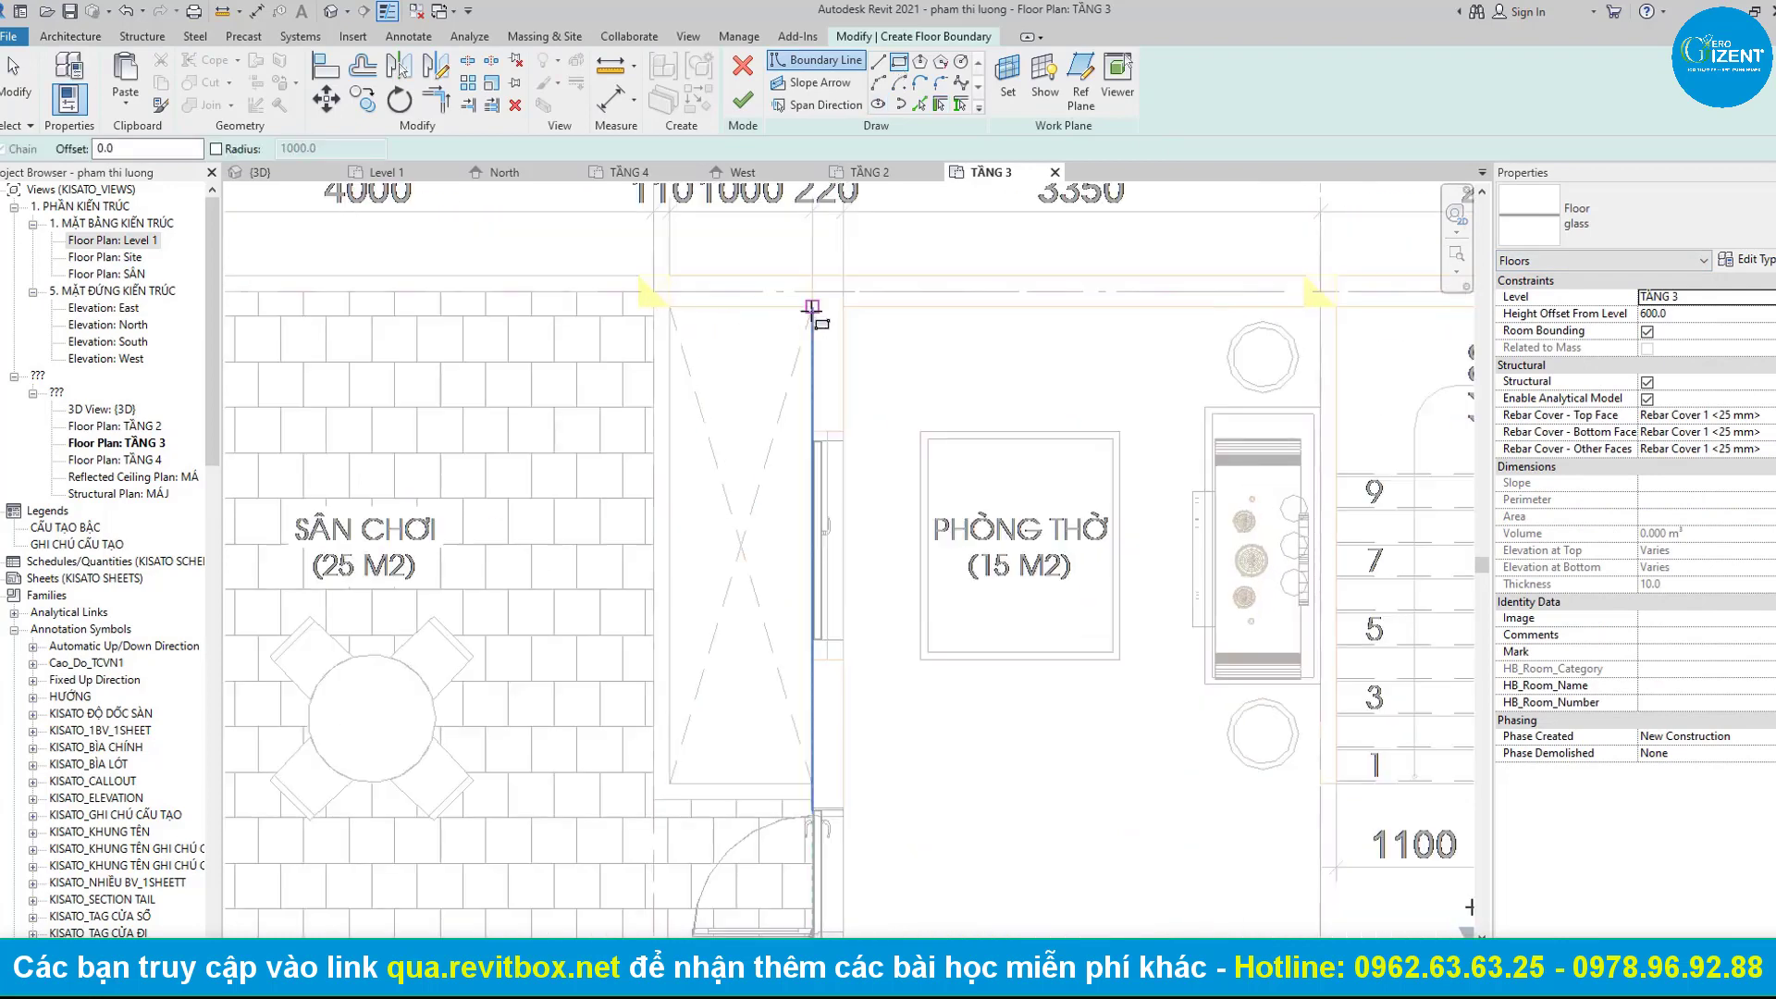
click(812, 306)
scroll(703, 500, down, 2)
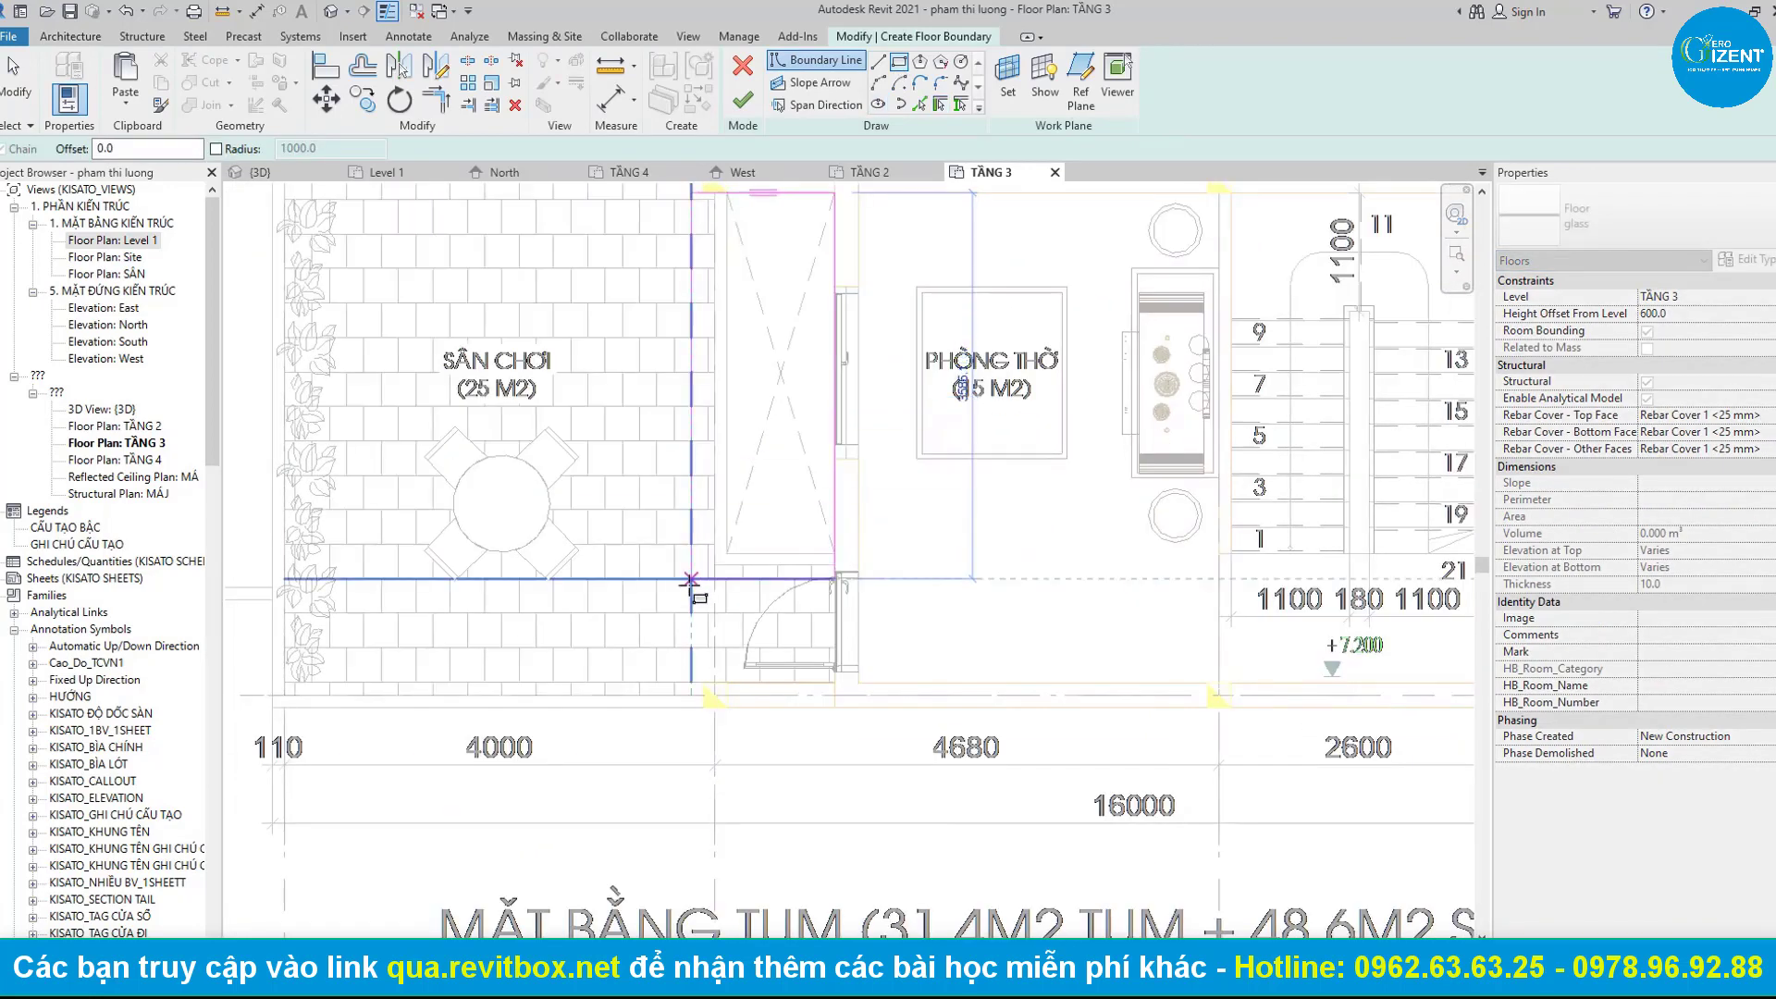
click(691, 584)
scroll(691, 584, down, 2)
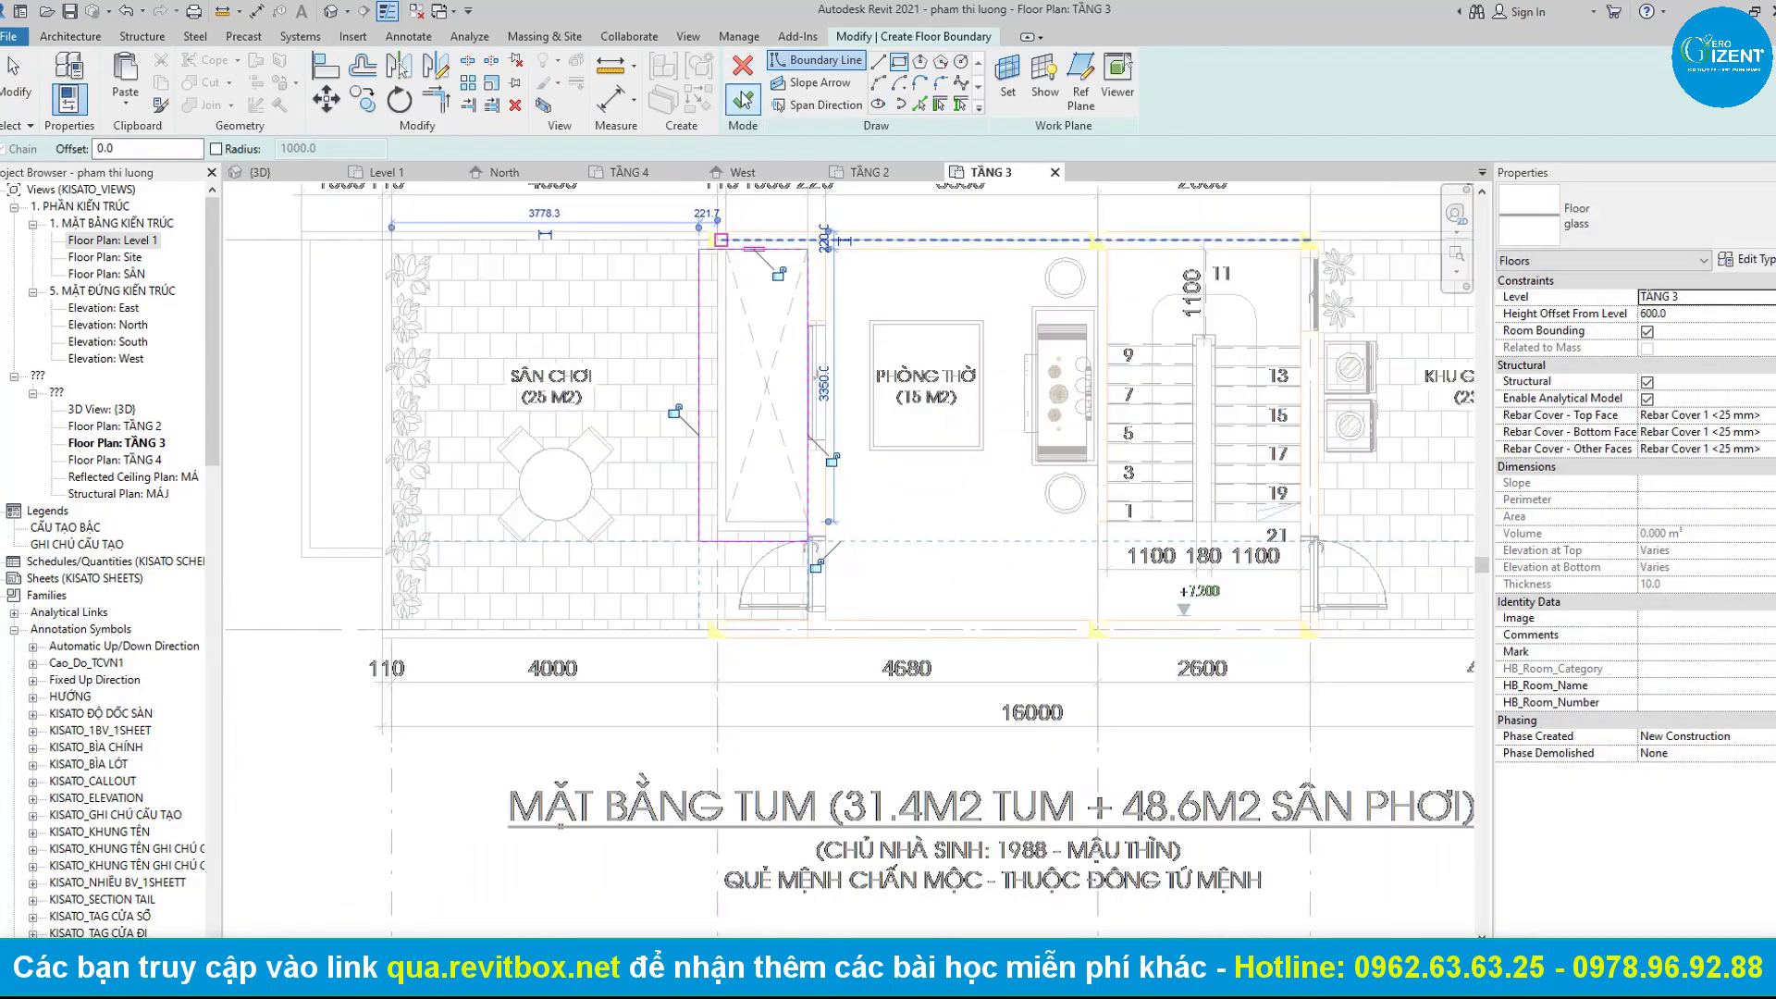
click(742, 100)
click(1000, 511)
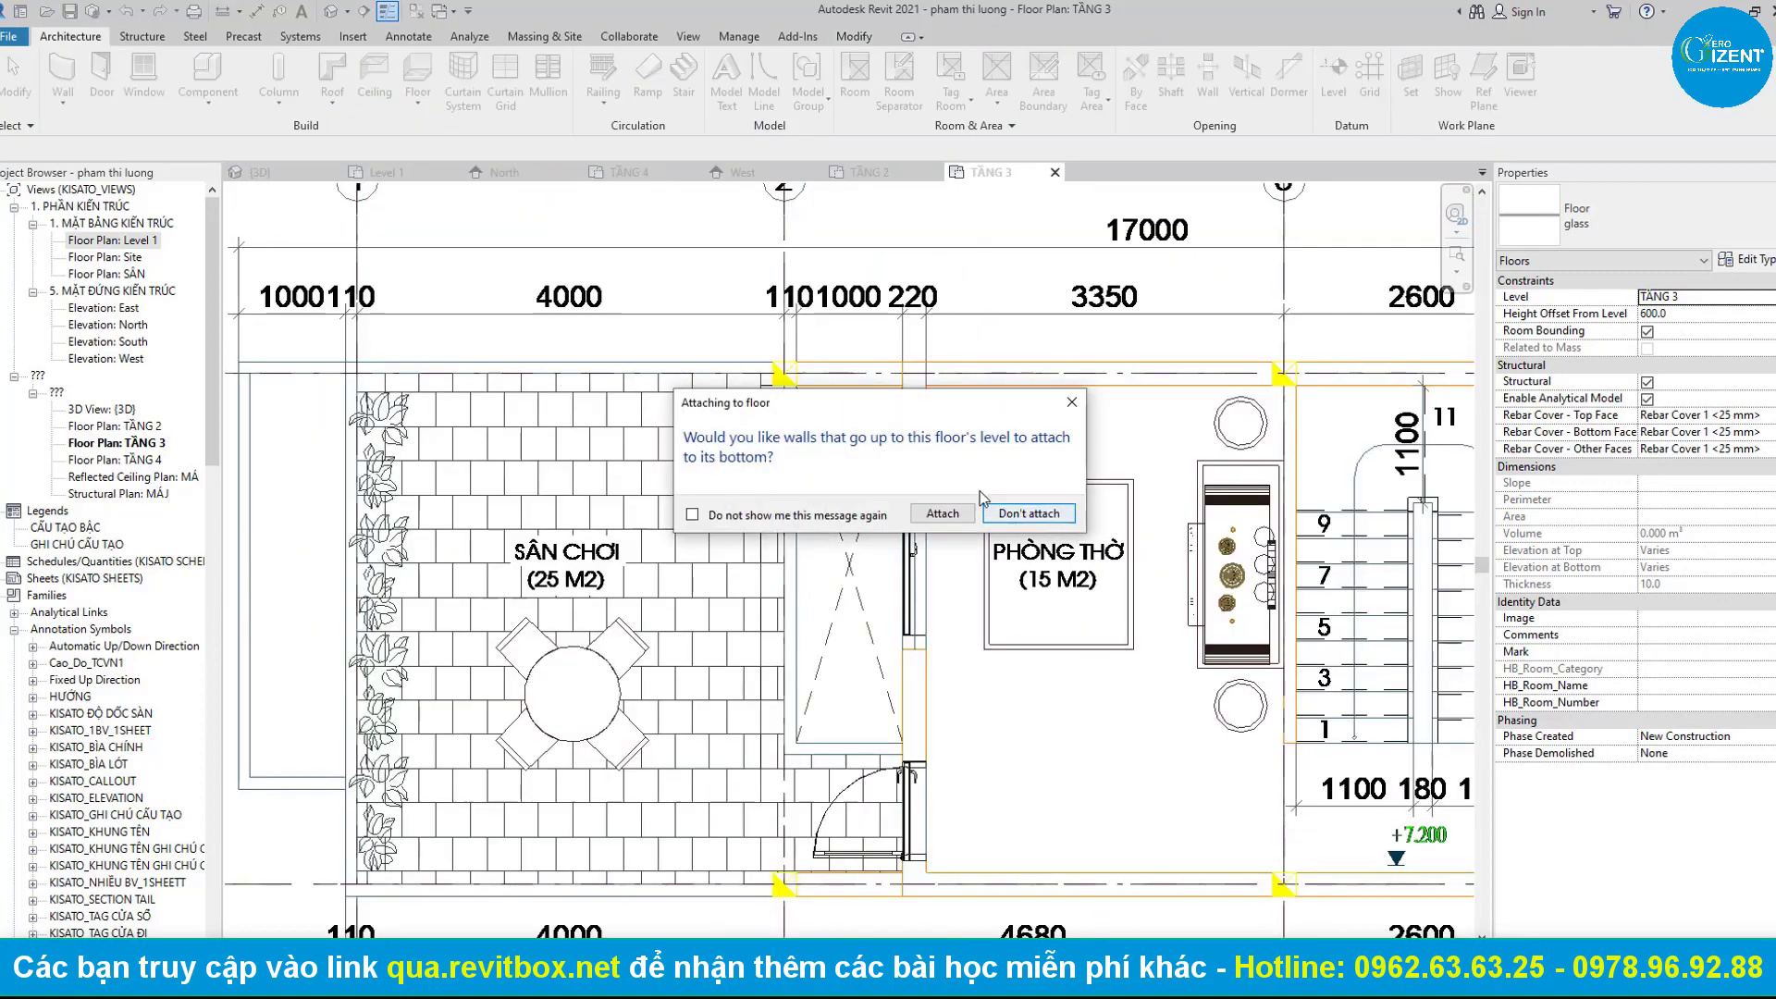
click(1036, 507)
Check the reshaped glass floor on the upper storey in the {3D} view.
click(330, 11)
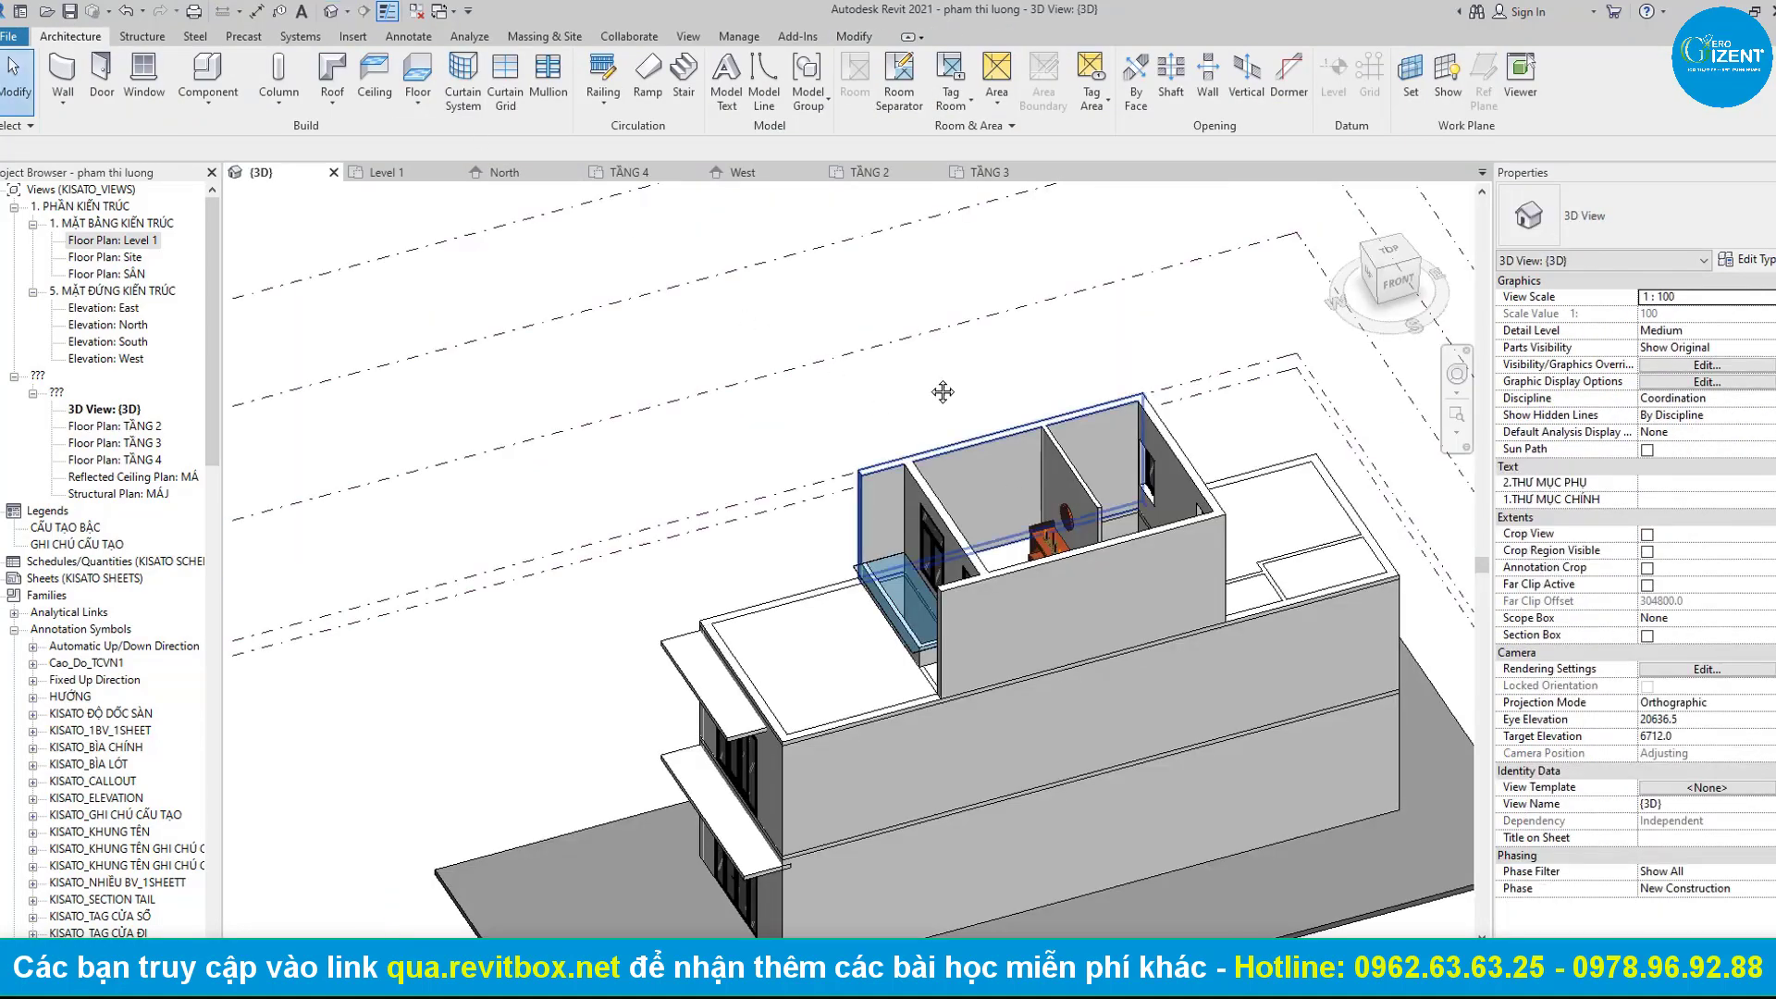
scroll(958, 435, up, 2)
middle_drag(958, 435, 886, 465)
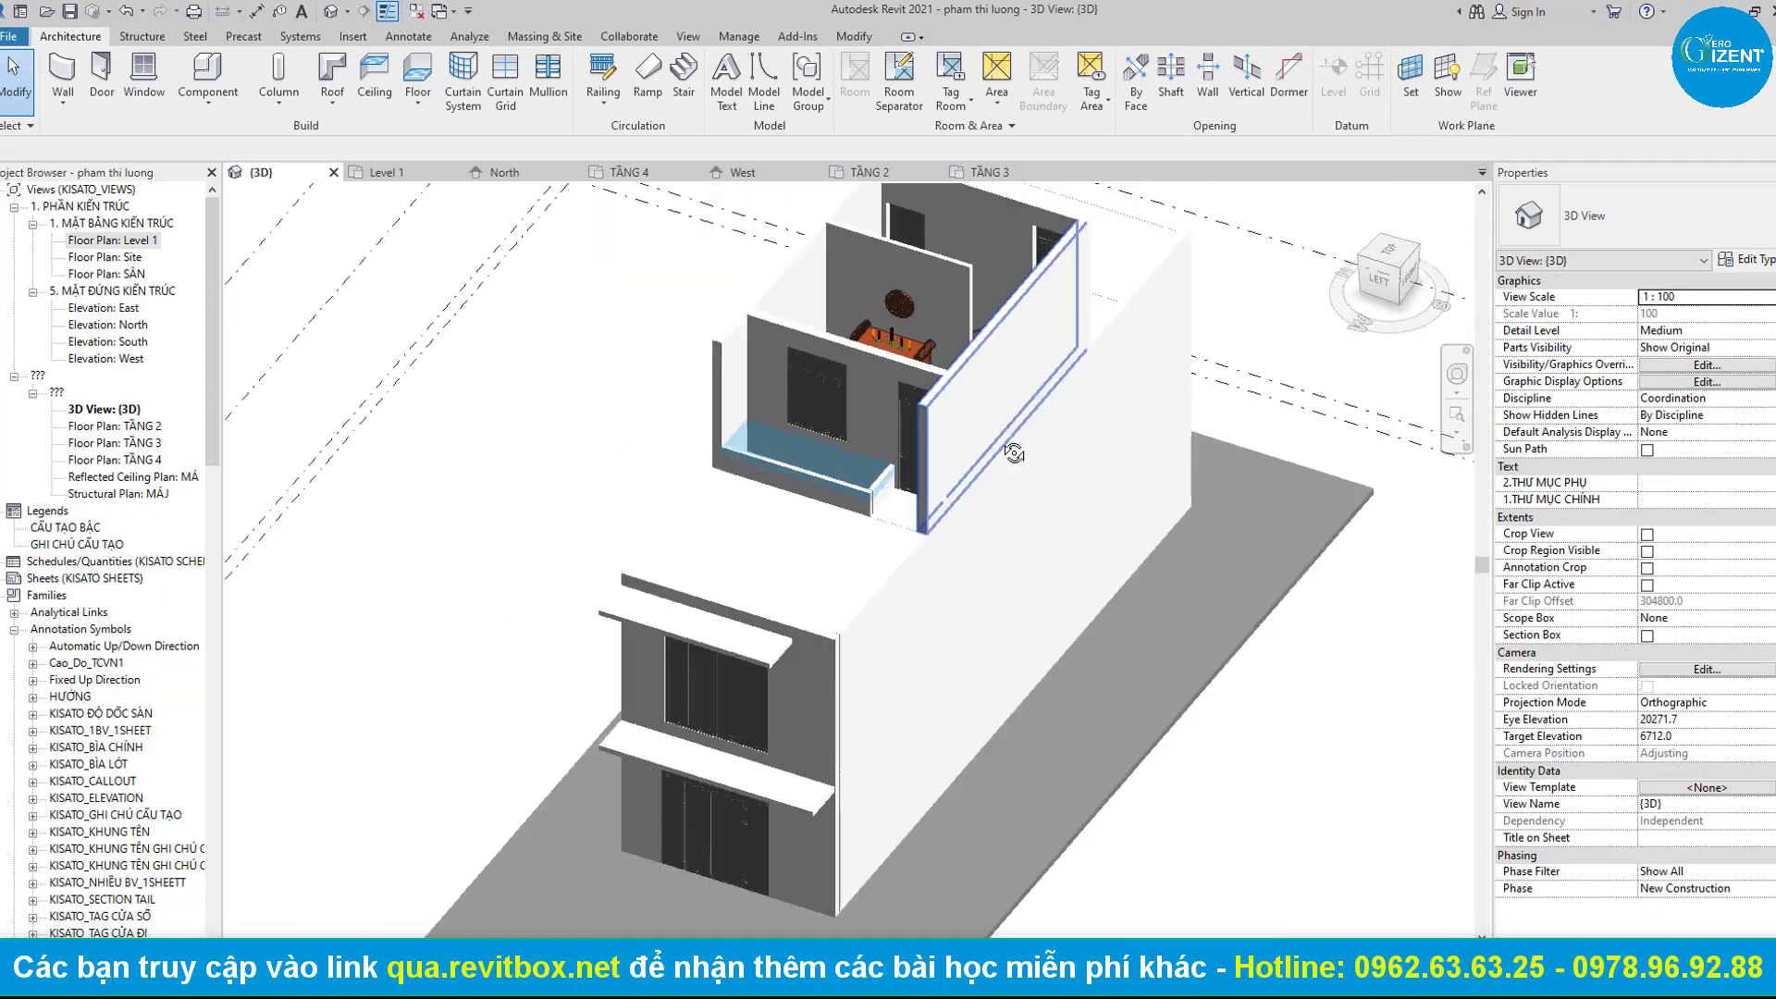
scroll(818, 392, down, 1)
scroll(825, 313, down, 2)
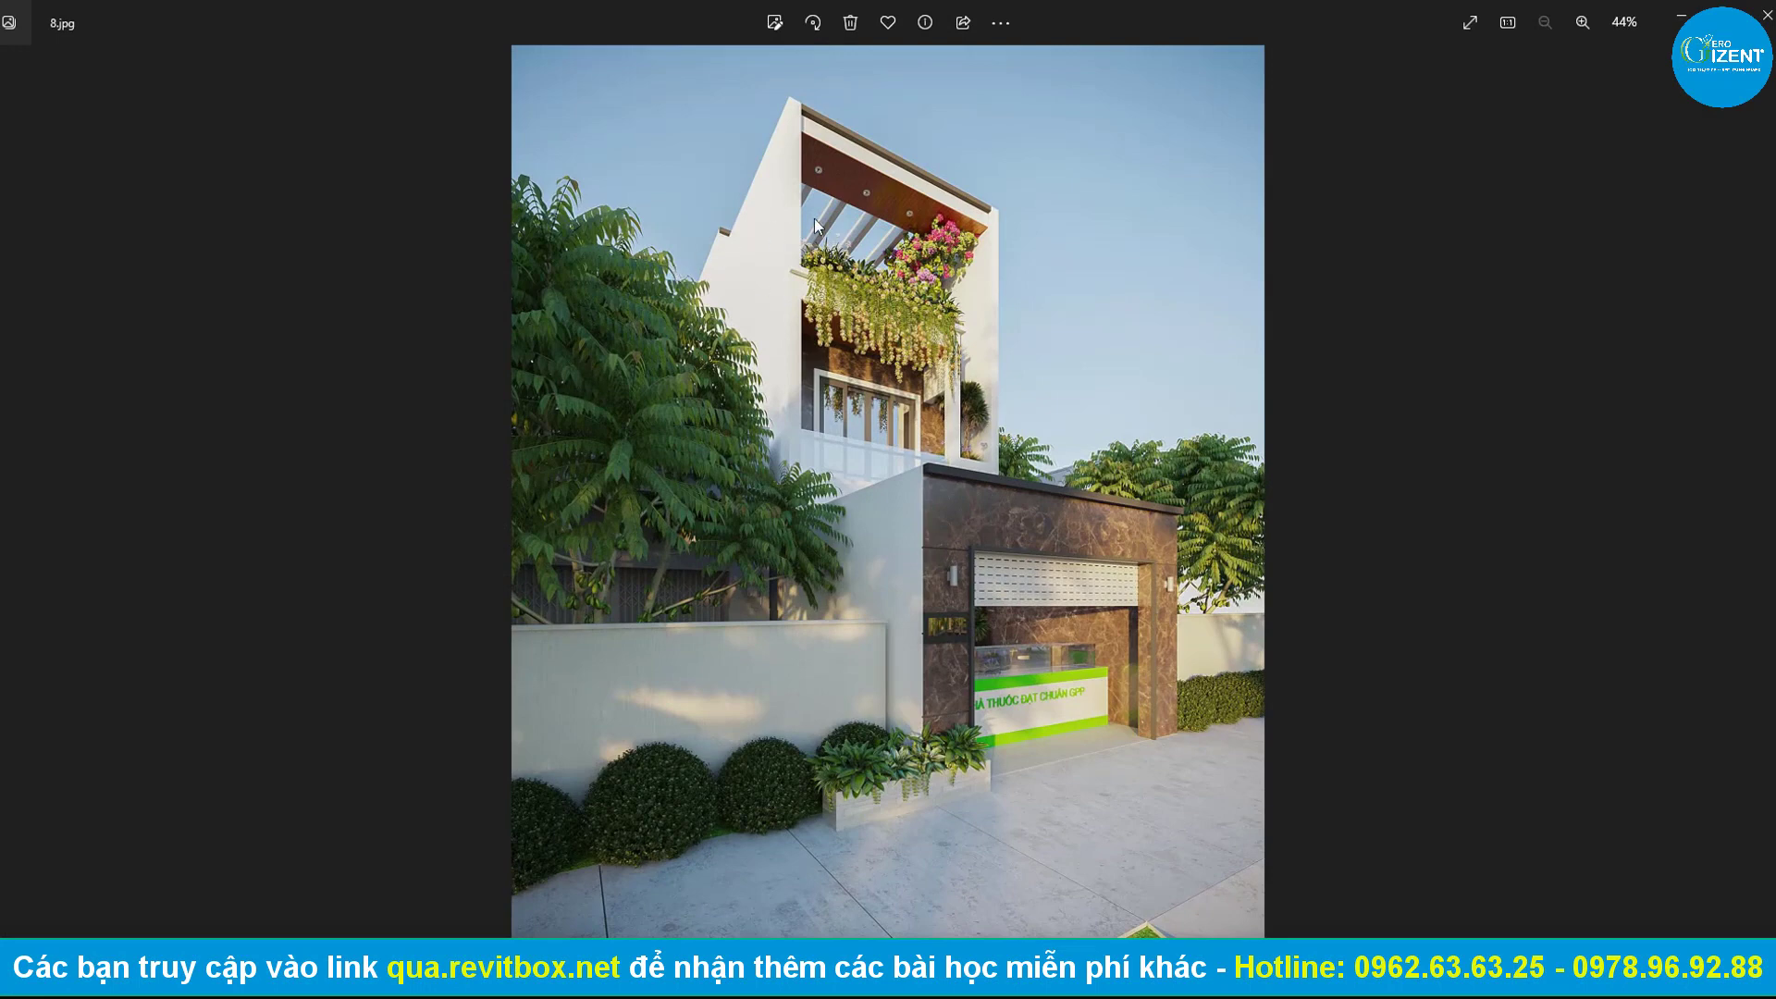
click(1681, 18)
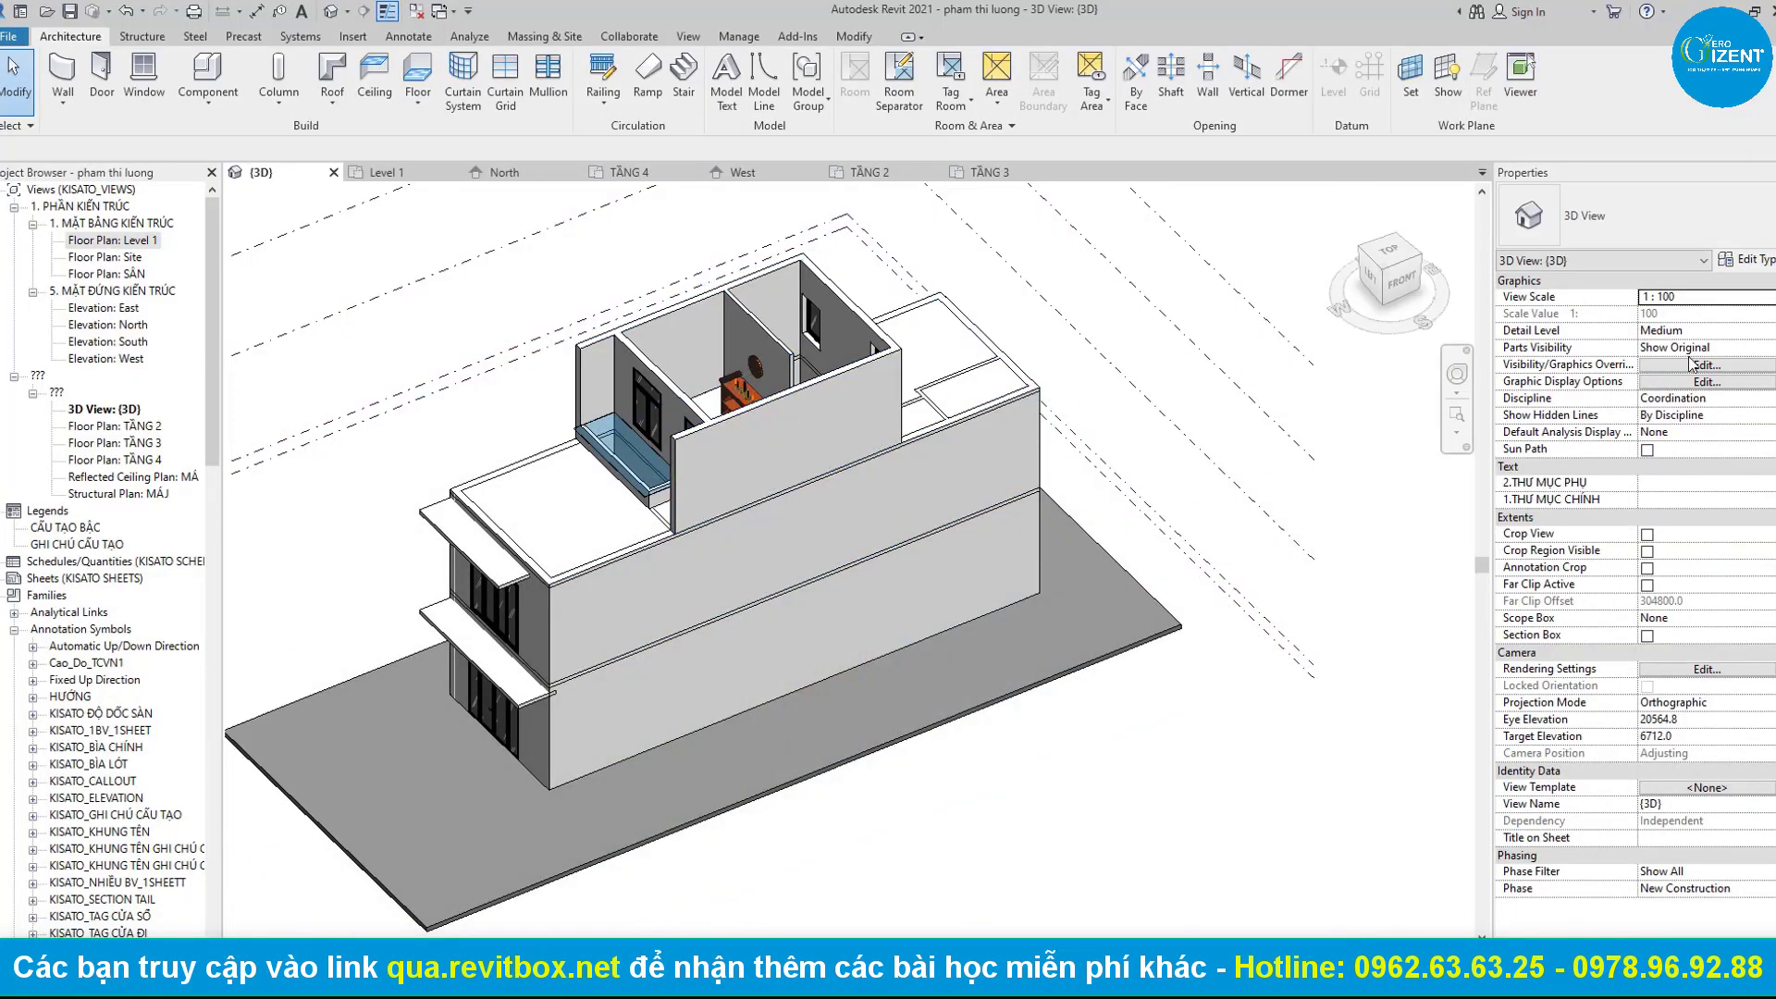
Show the TẦNG 4 plan with its grid centred and bring up its View Range settings.
click(629, 173)
middle_drag(814, 387, 544, 288)
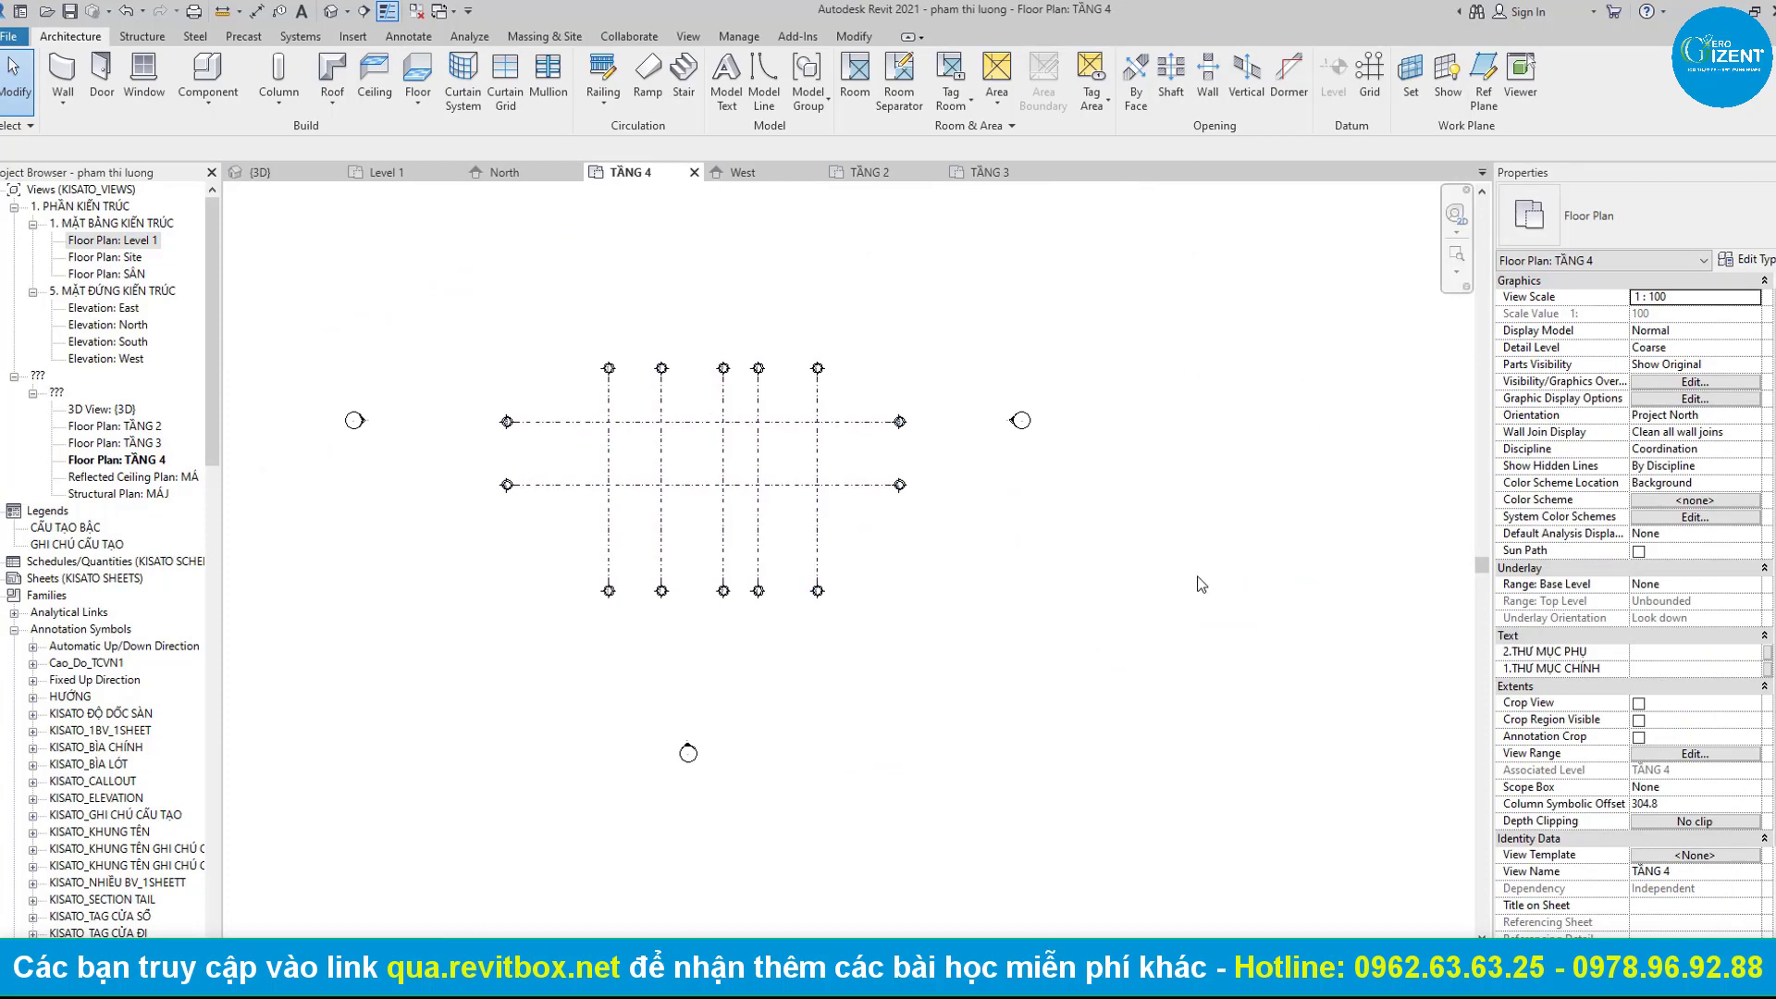
click(1695, 754)
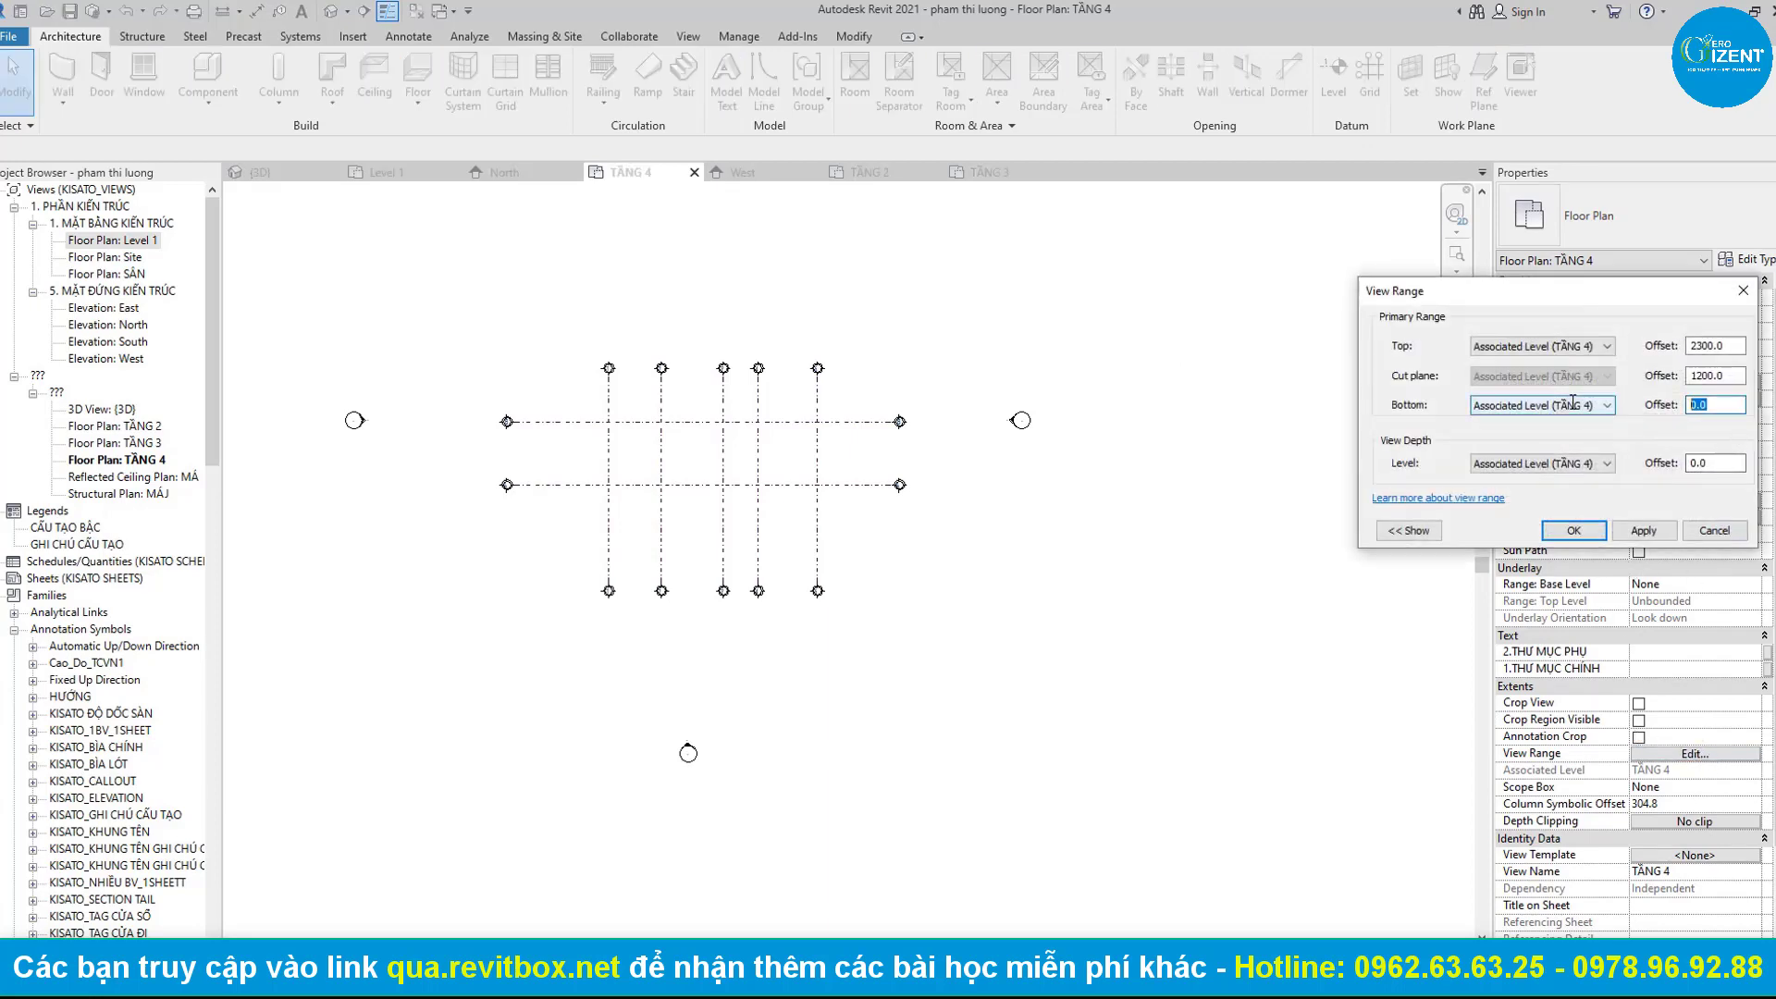
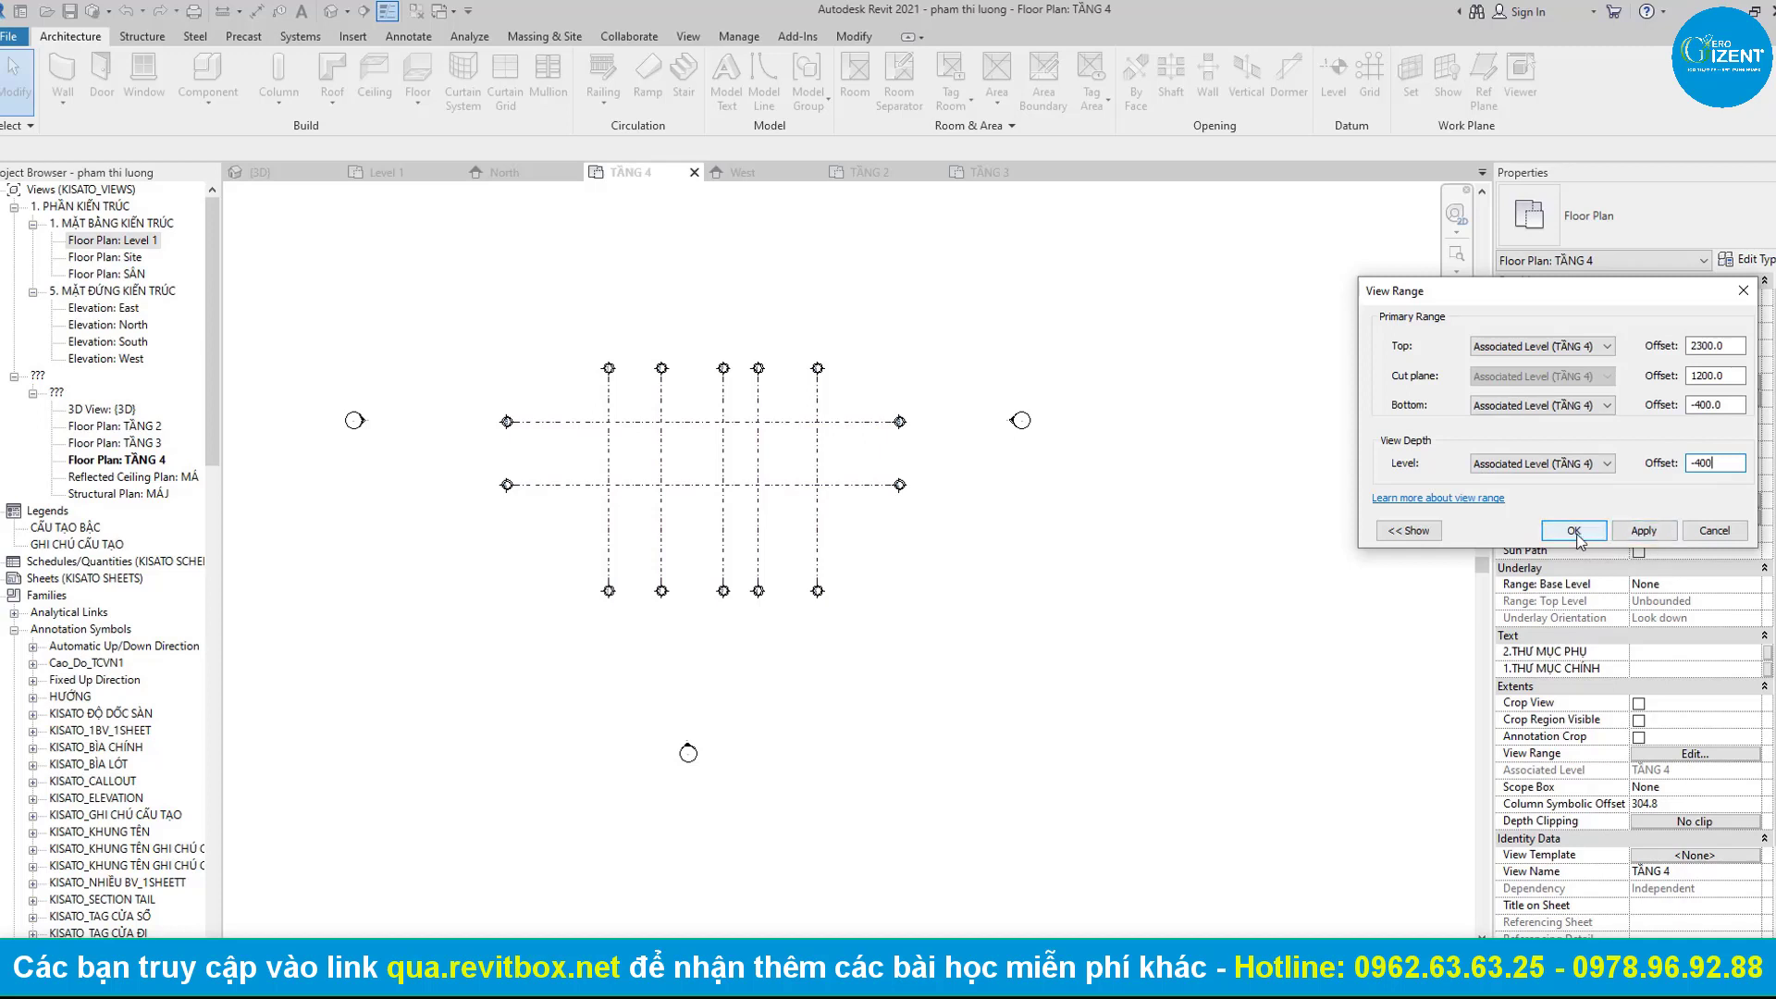
Apply the view range and start a rectangular floor sketch of type Hs KC=100.
click(1575, 533)
scroll(692, 454, up, 2)
scroll(703, 463, up, 3)
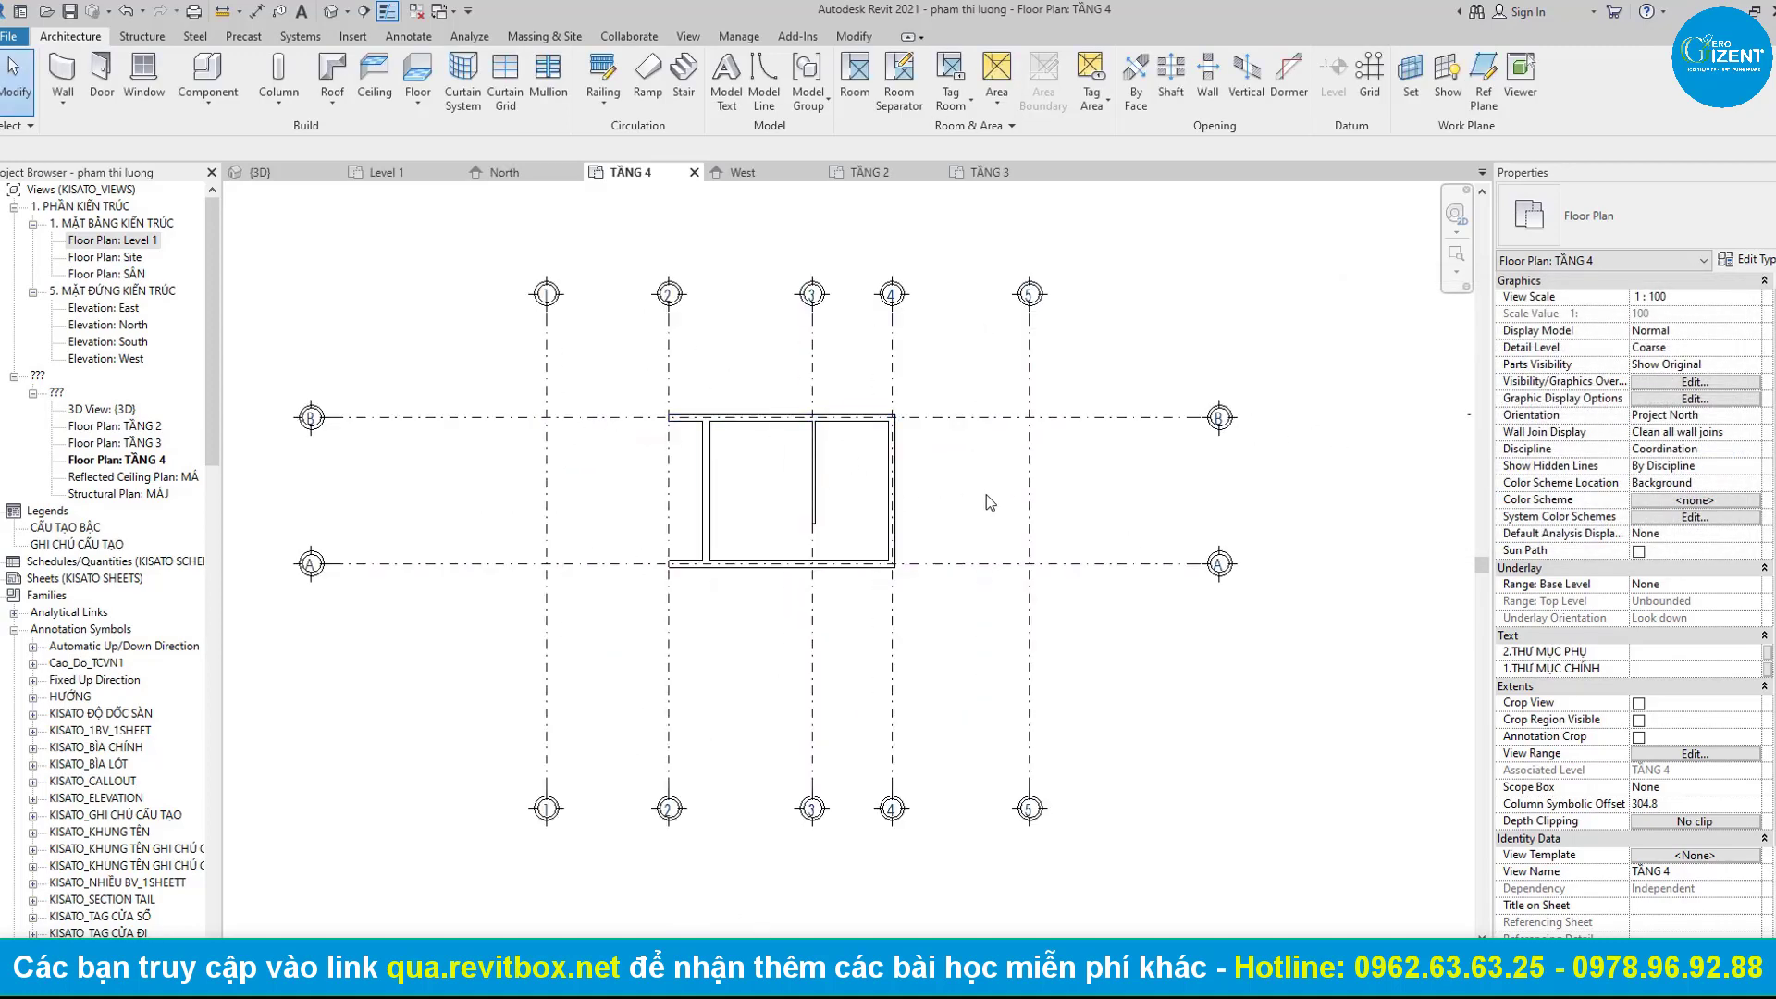
key(s)
key(b)
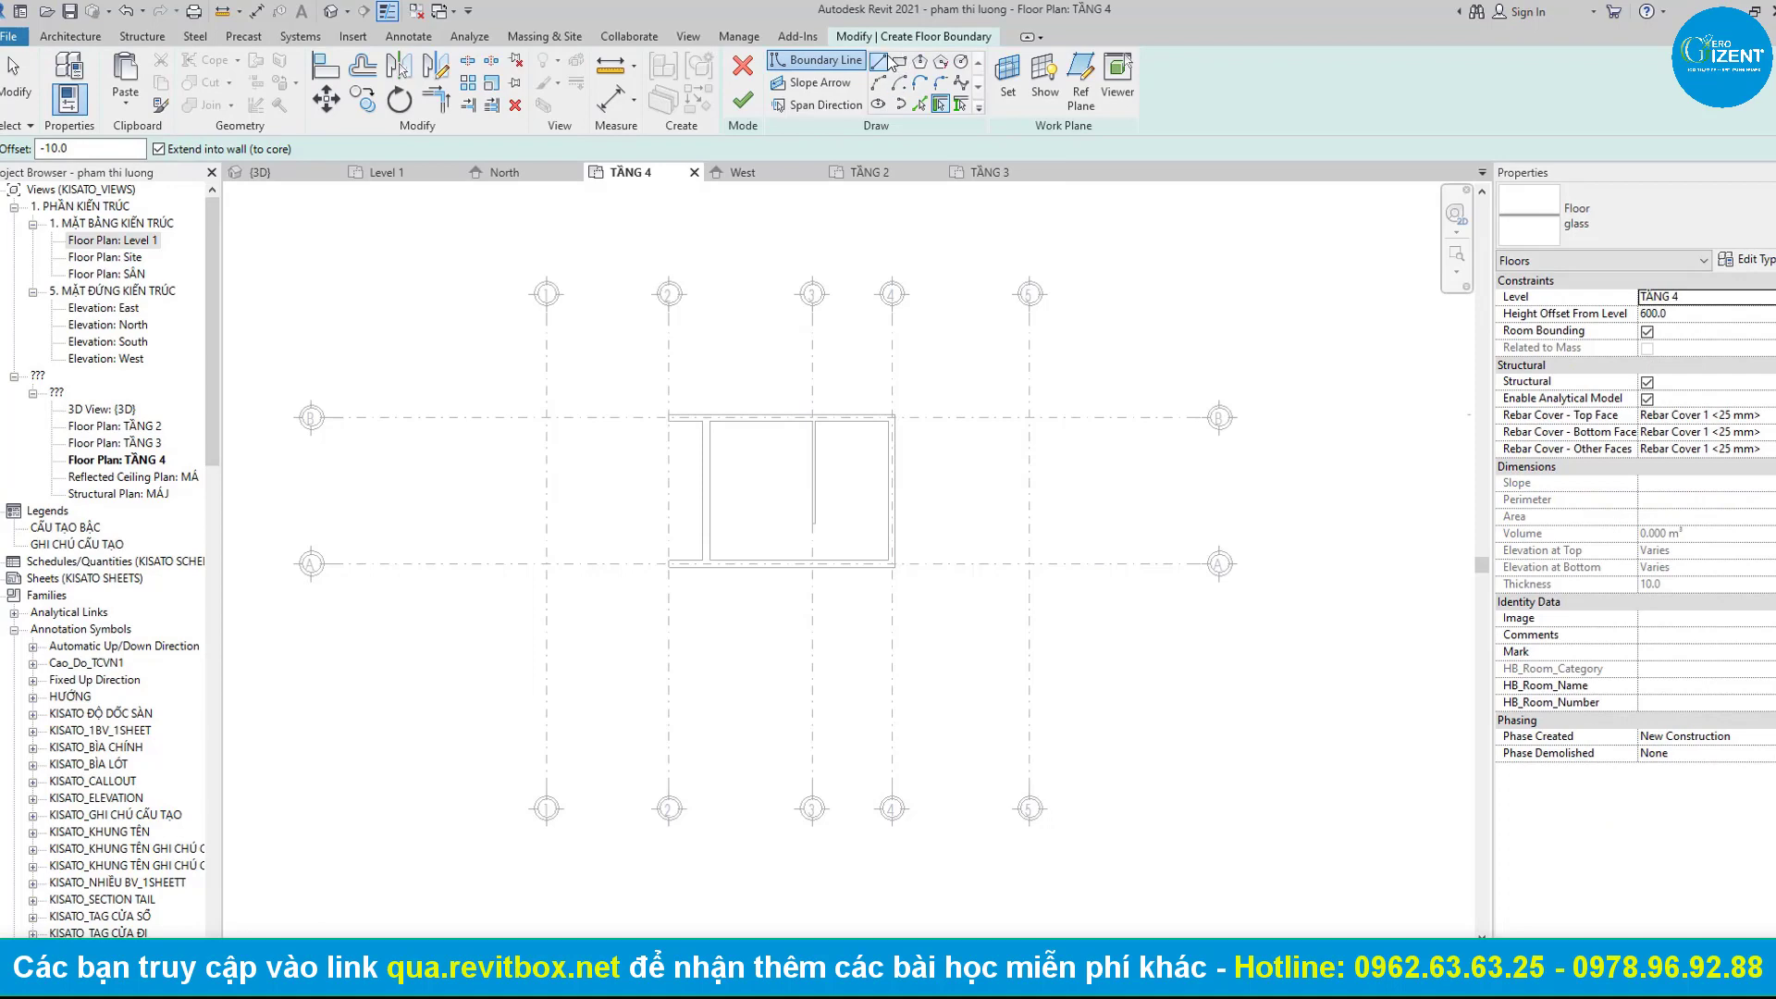
click(895, 62)
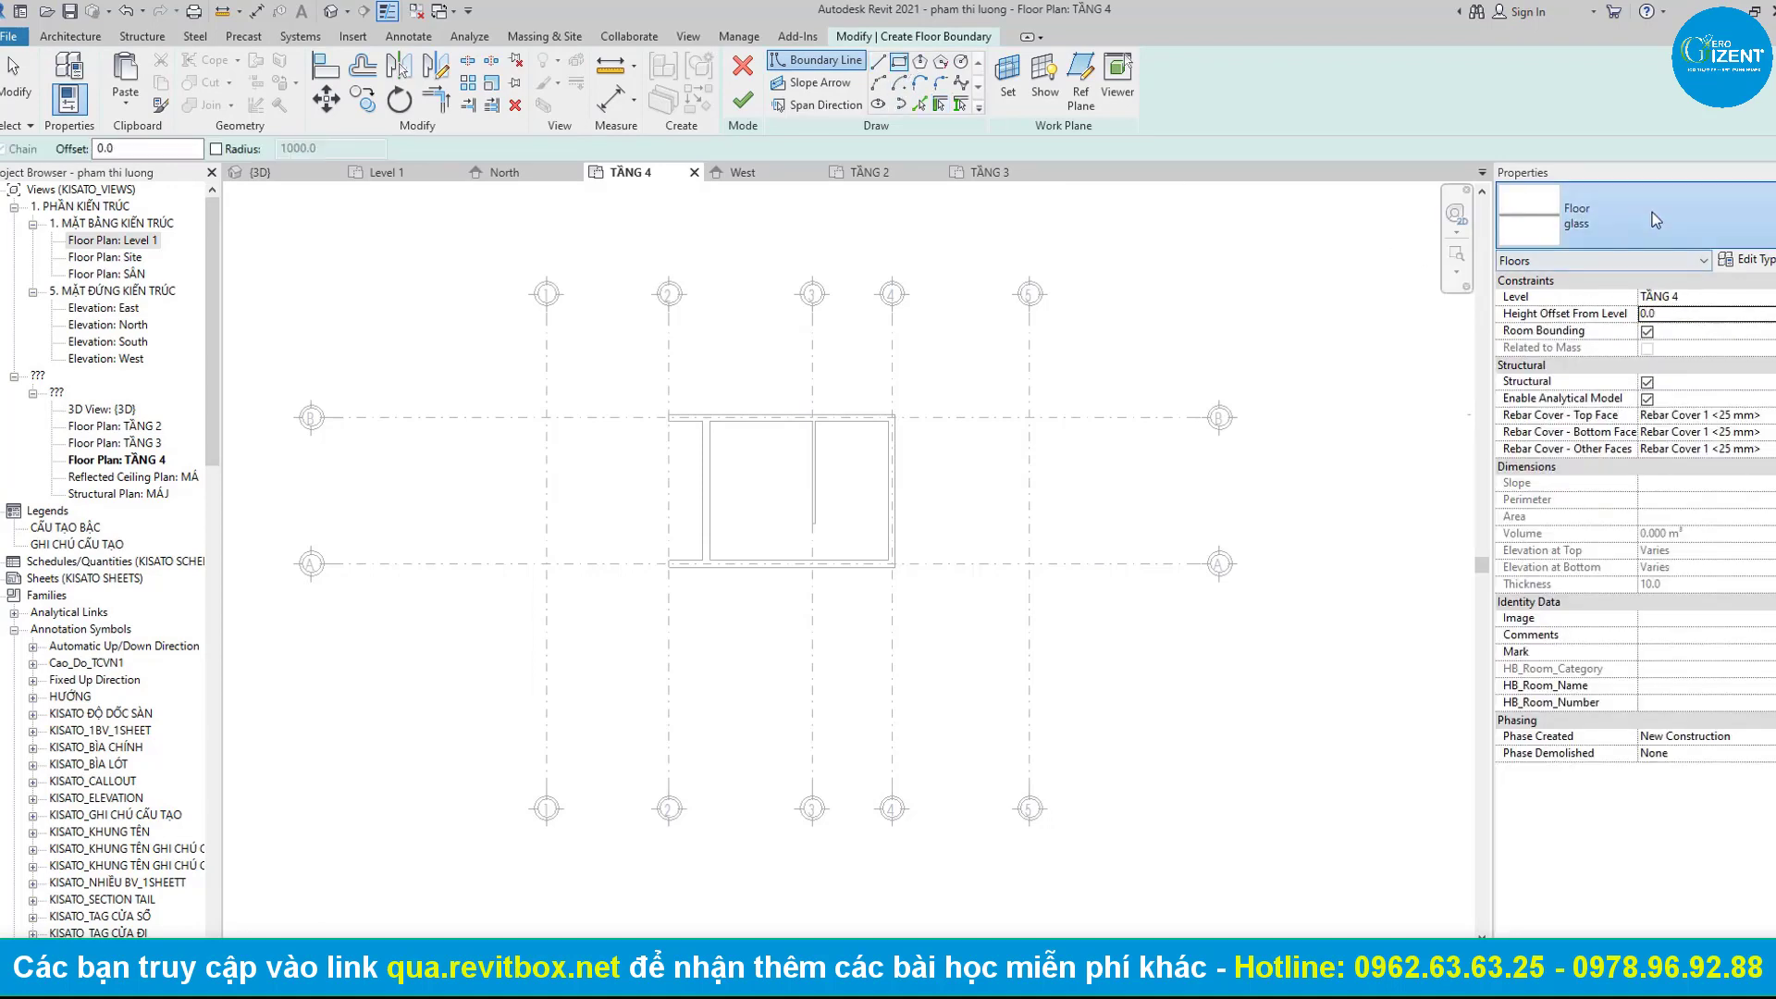
click(1609, 231)
click(1563, 491)
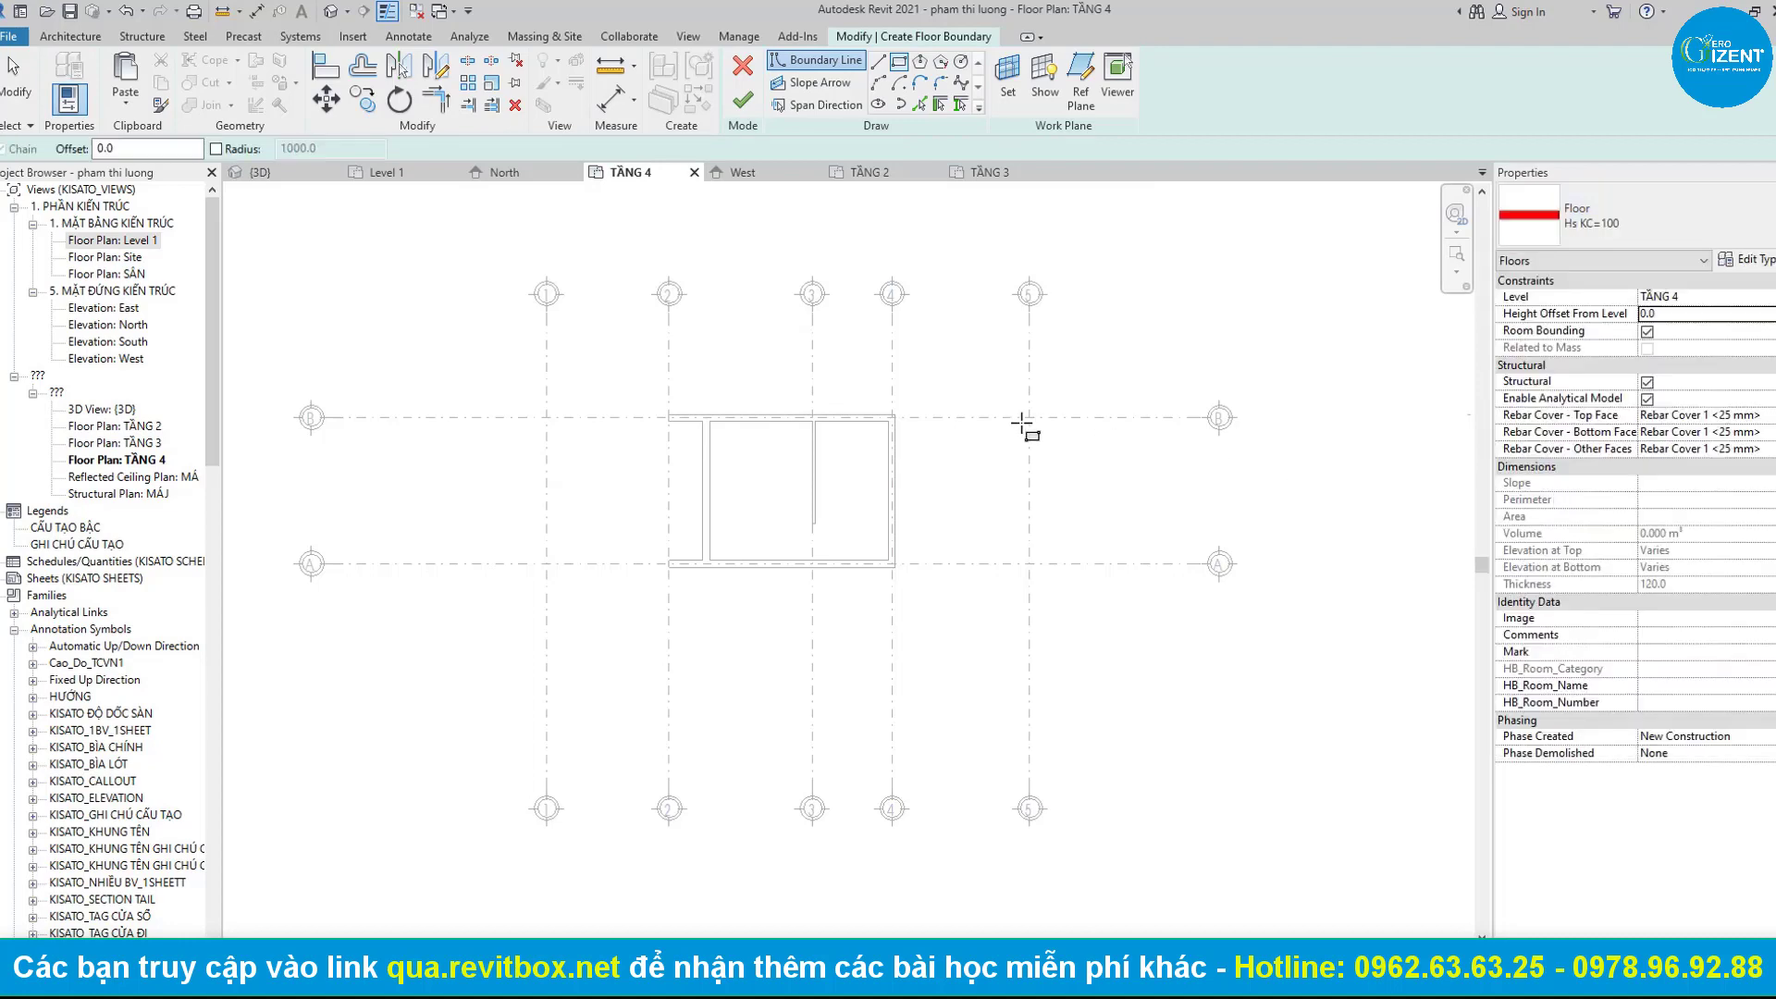
scroll(962, 423, up, 2)
Draw the slab rectangle from grid 4/B past the front walls, declining both prompts.
click(873, 412)
scroll(555, 605, up, 1)
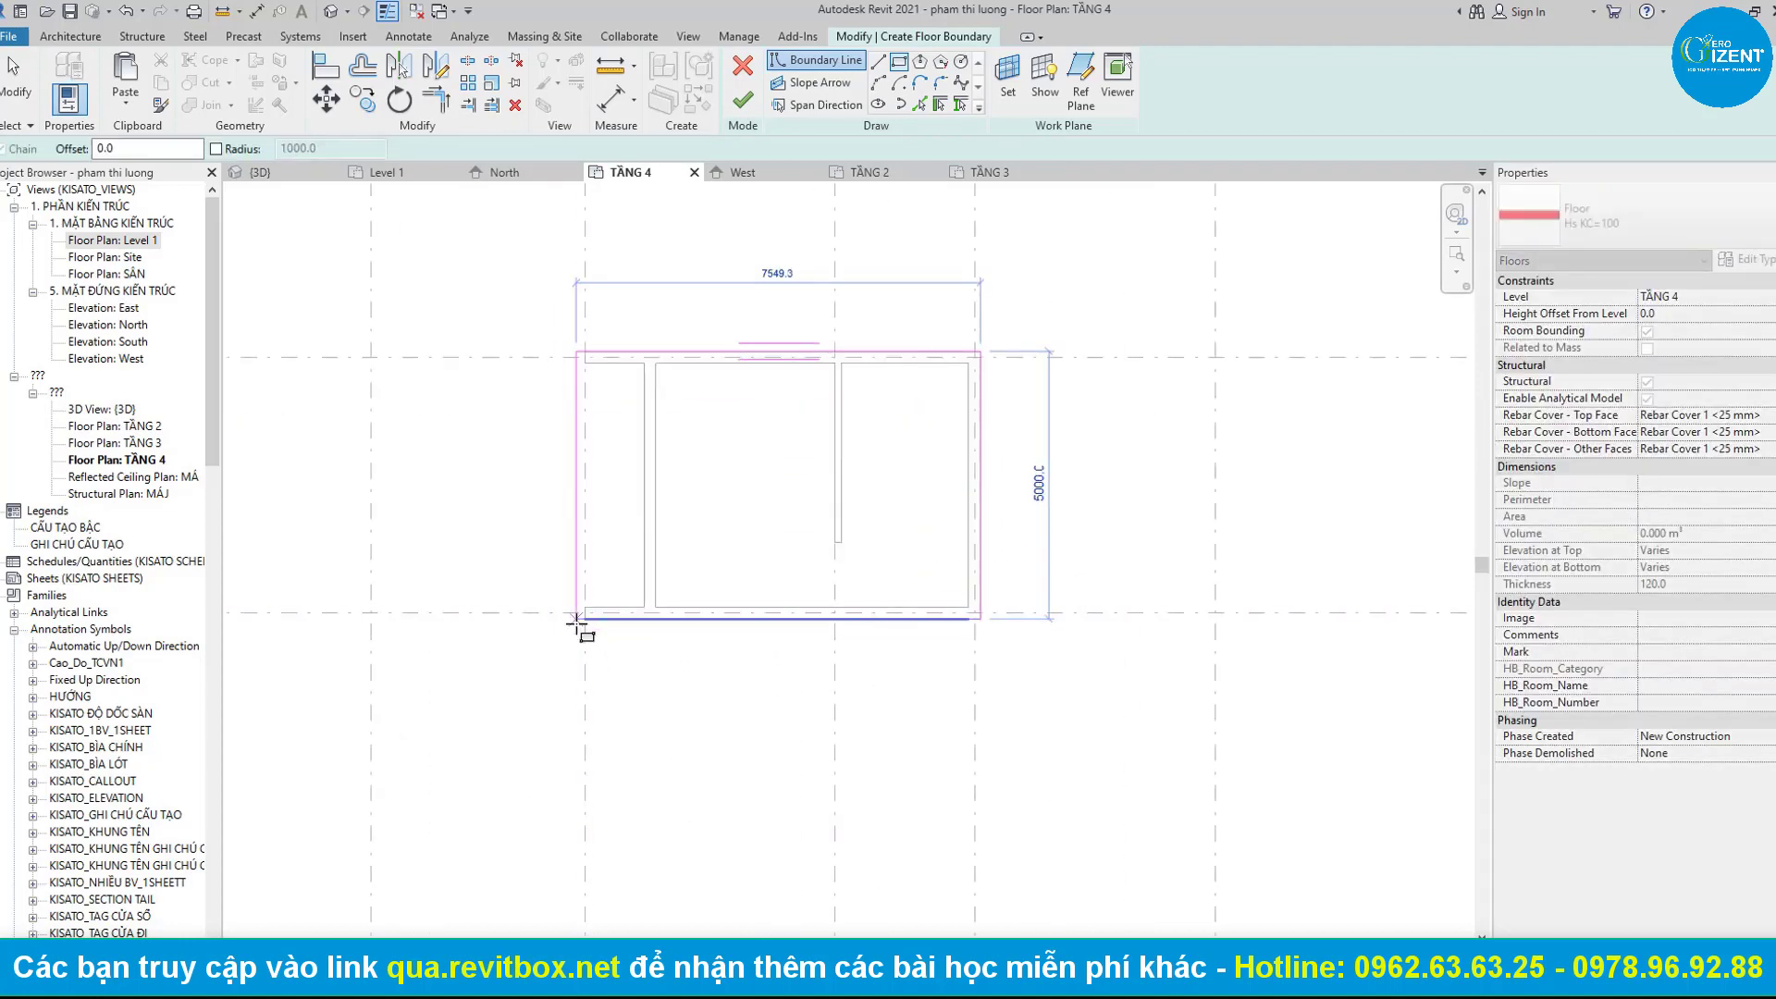
click(585, 618)
click(742, 100)
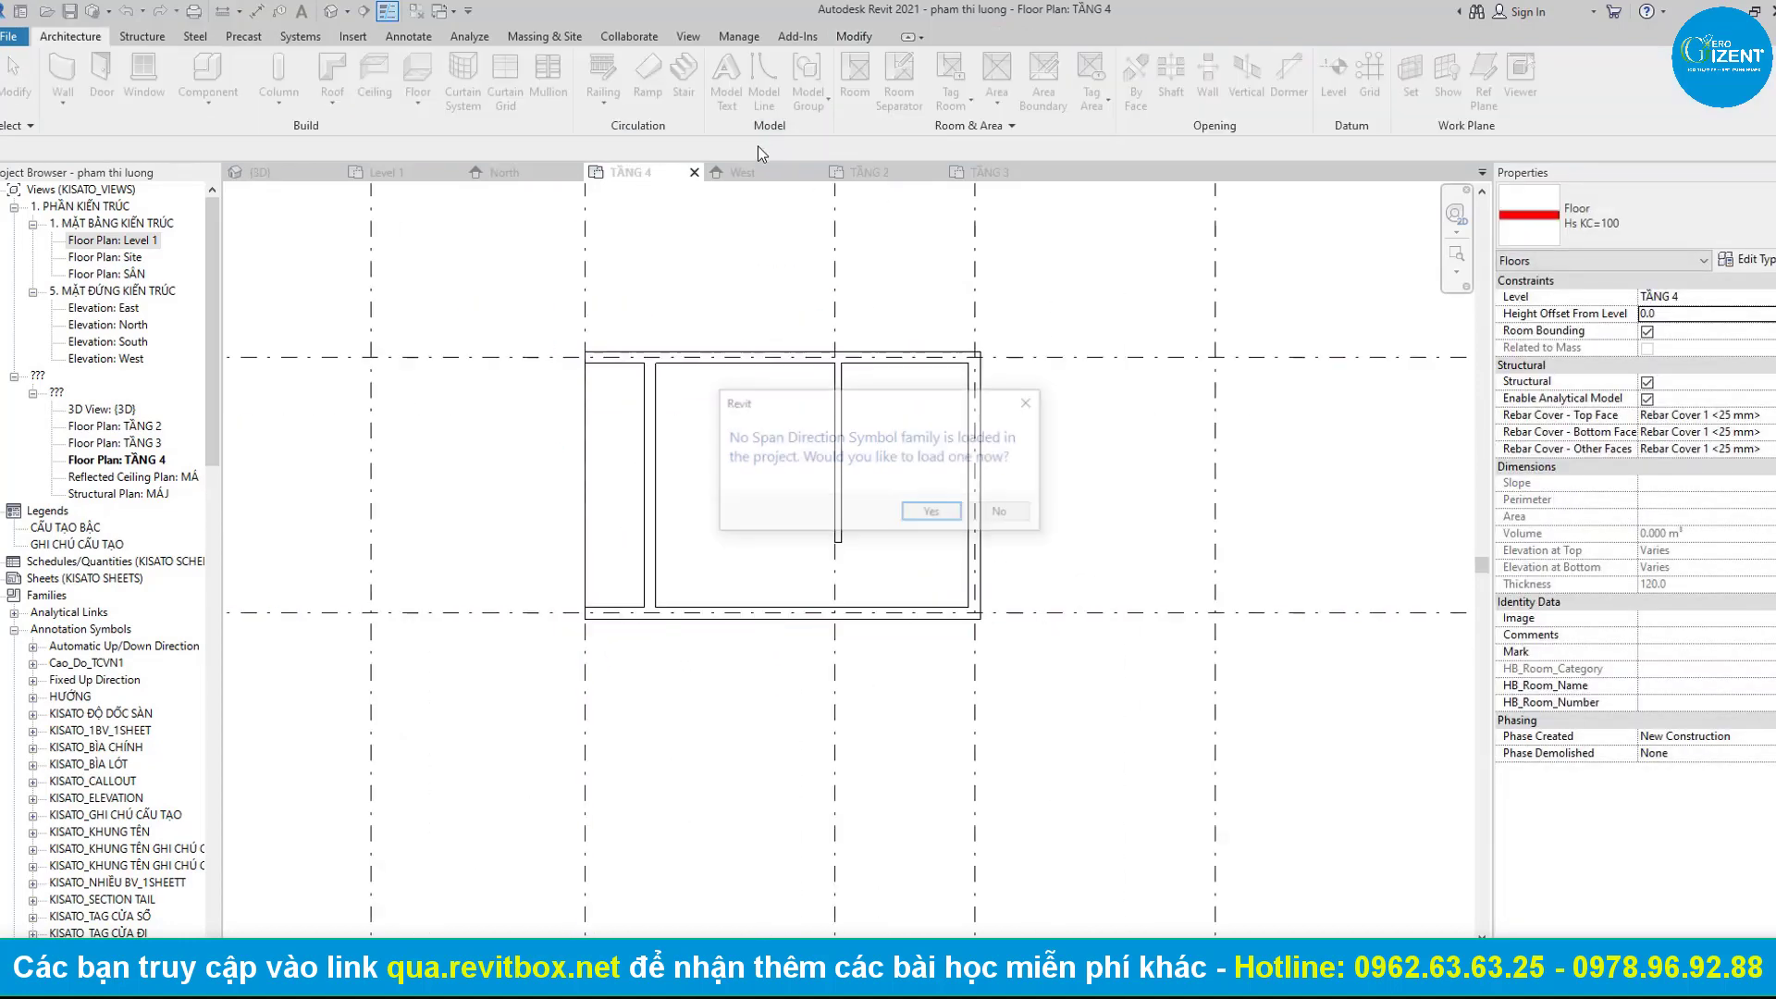
click(1001, 512)
click(1017, 510)
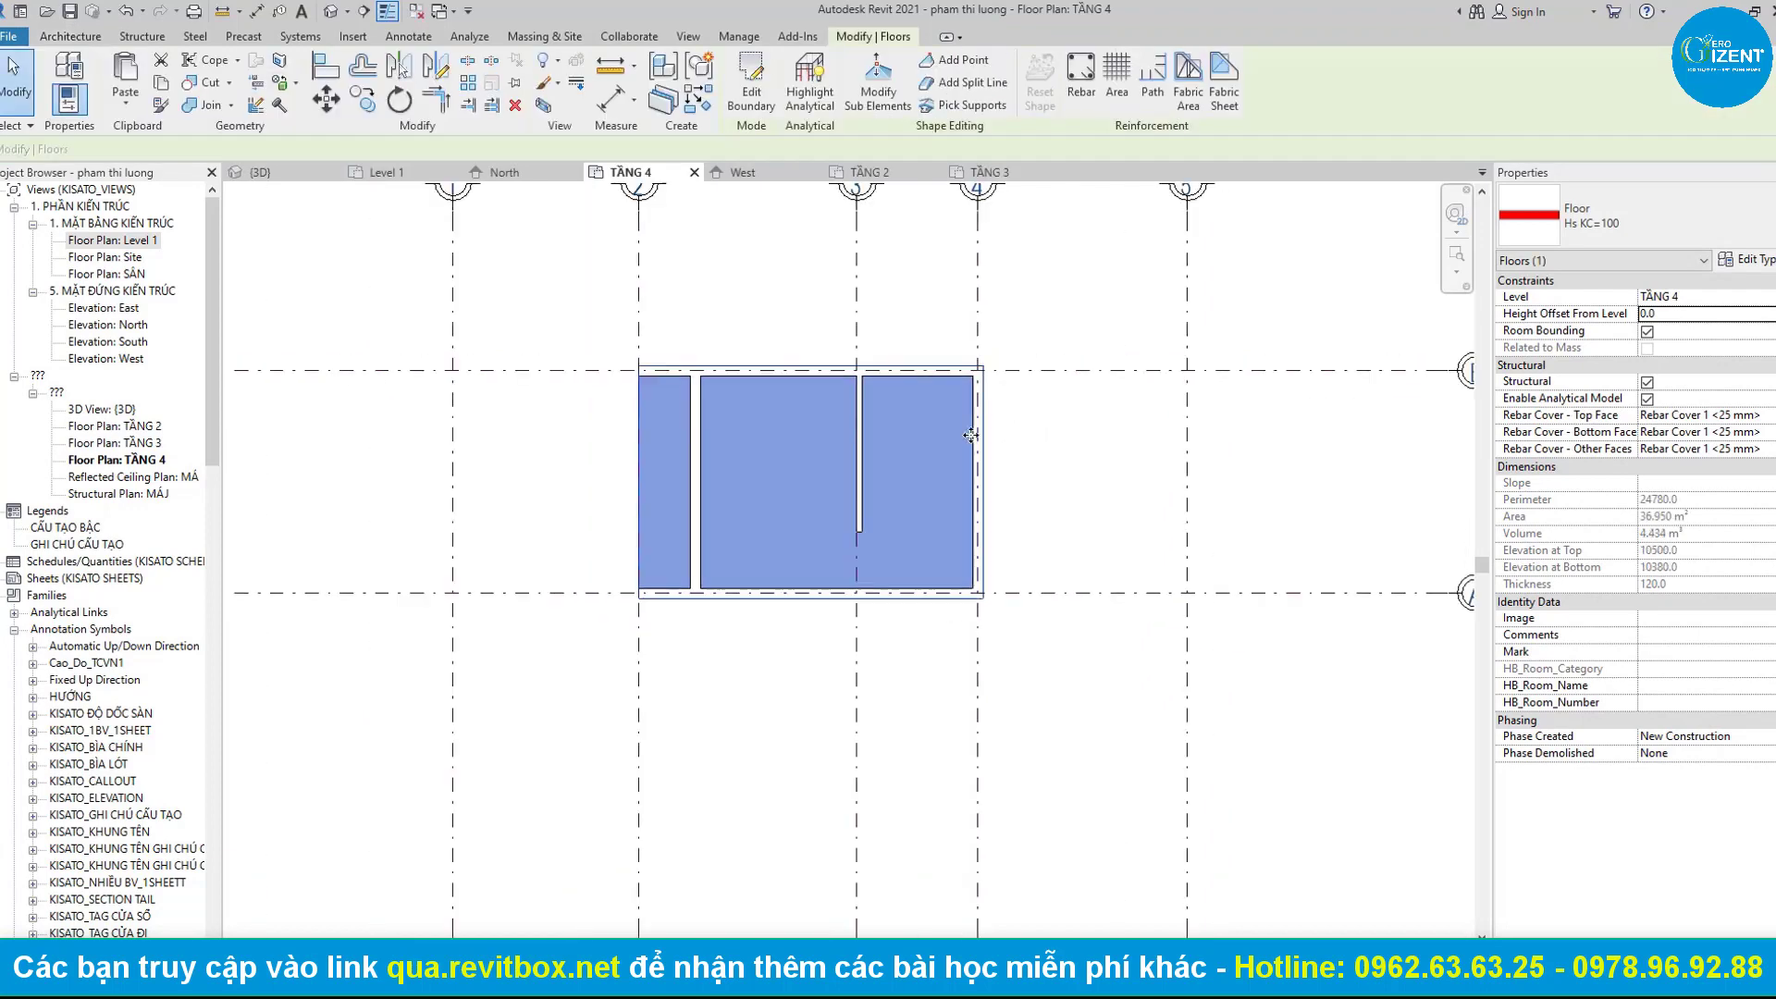
key(Escape)
scroll(833, 416, down, 1)
click(335, 19)
Orbit the 3D model to inspect the new slab, then go to the Level 1 plan.
mouse_move(758, 469)
shift+middle_down()
mouse_move(1016, 543)
mouse_move(868, 497)
mouse_move(814, 545)
mouse_move(723, 578)
mouse_move(907, 648)
mouse_move(1022, 583)
mouse_move(1202, 629)
mouse_move(1062, 559)
mouse_move(879, 416)
mouse_move(703, 231)
shift+middle_up()
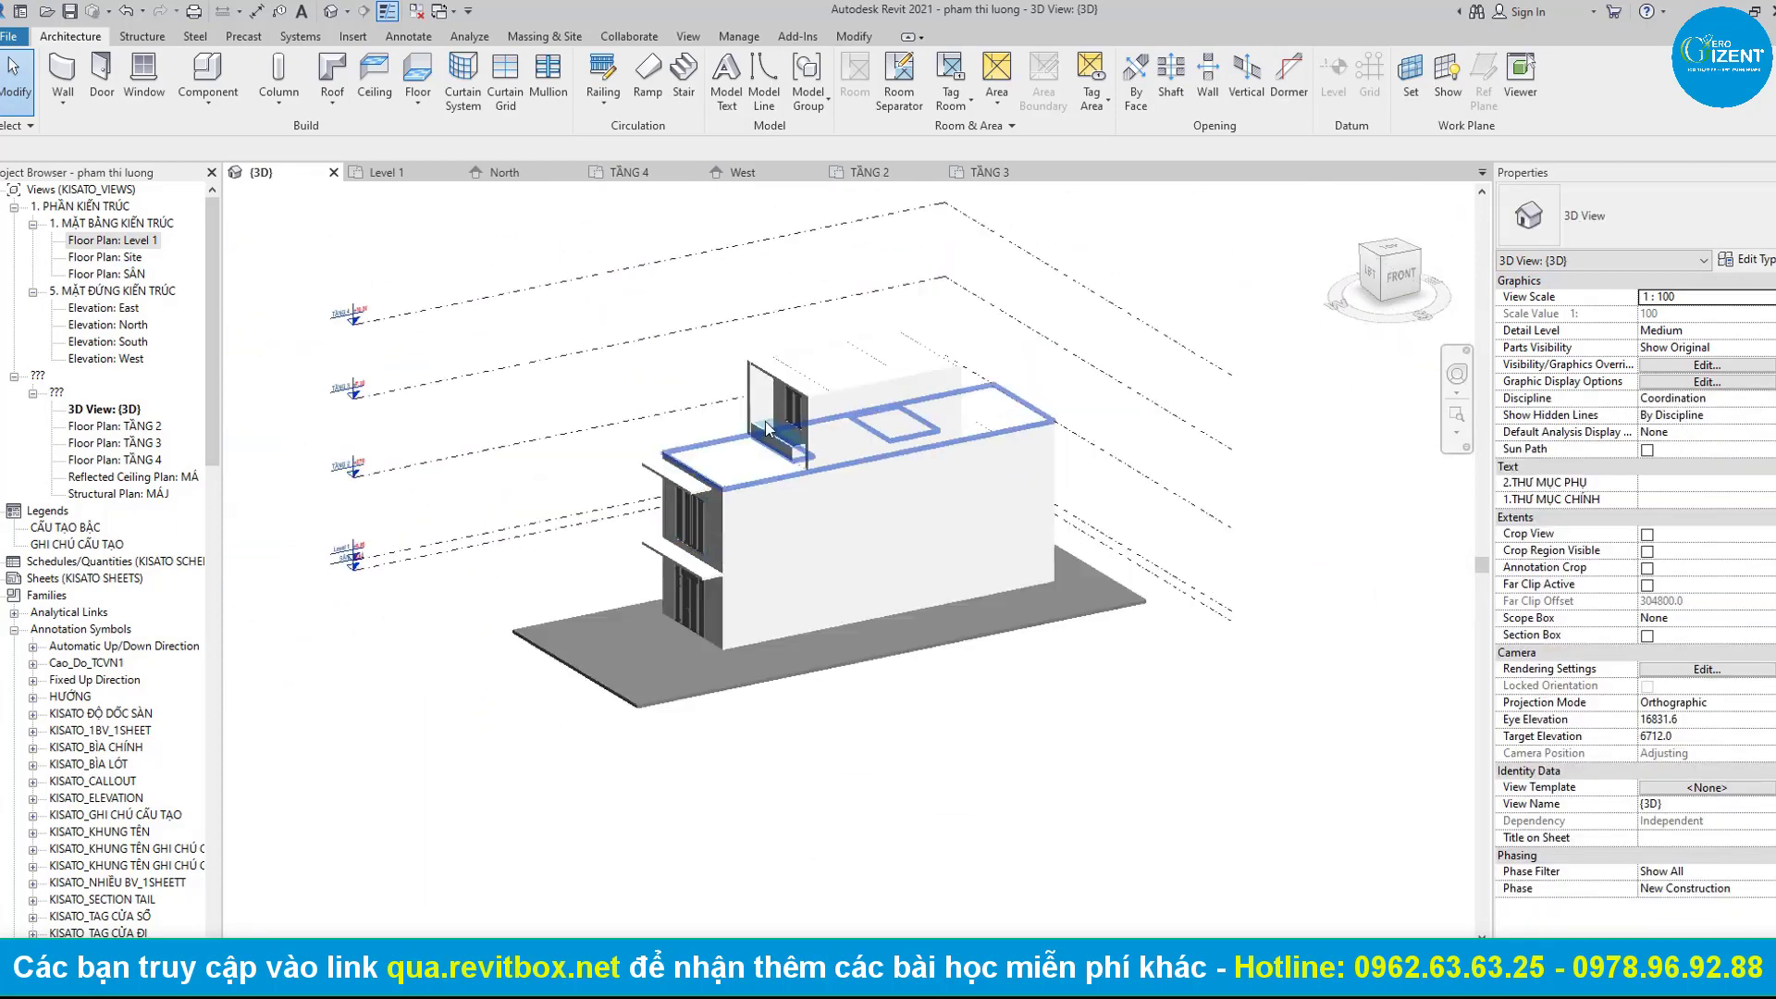
click(647, 176)
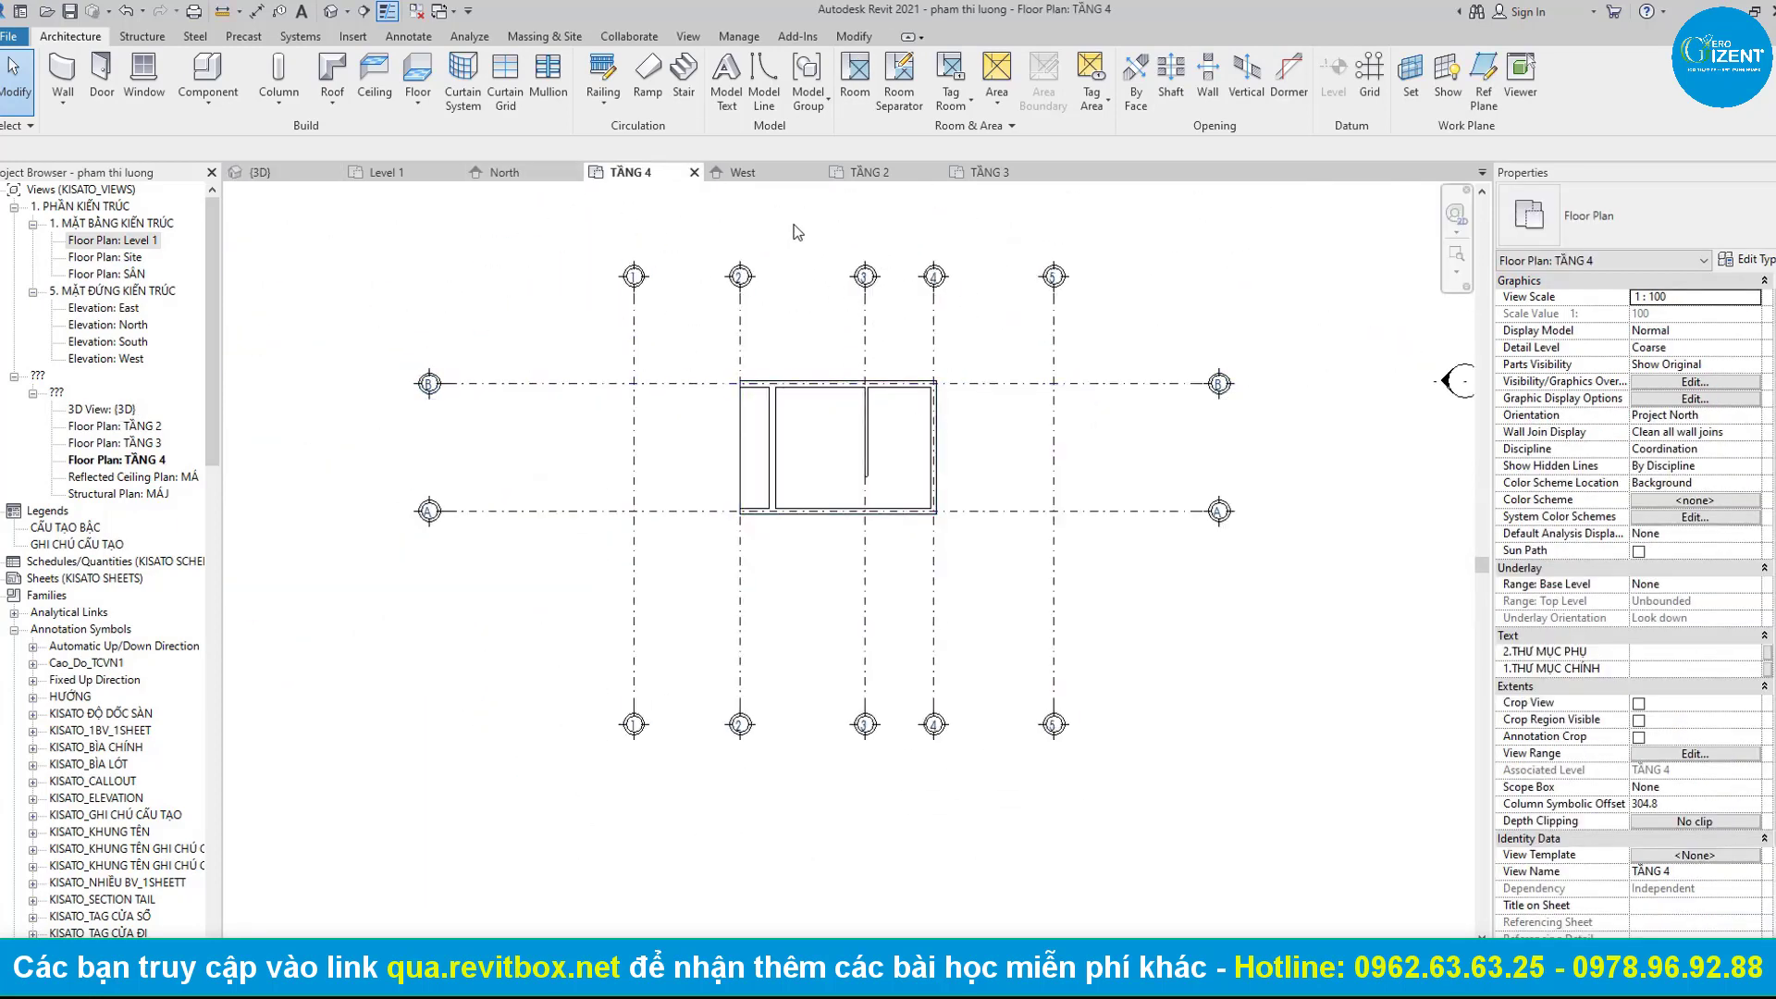
click(865, 174)
click(387, 172)
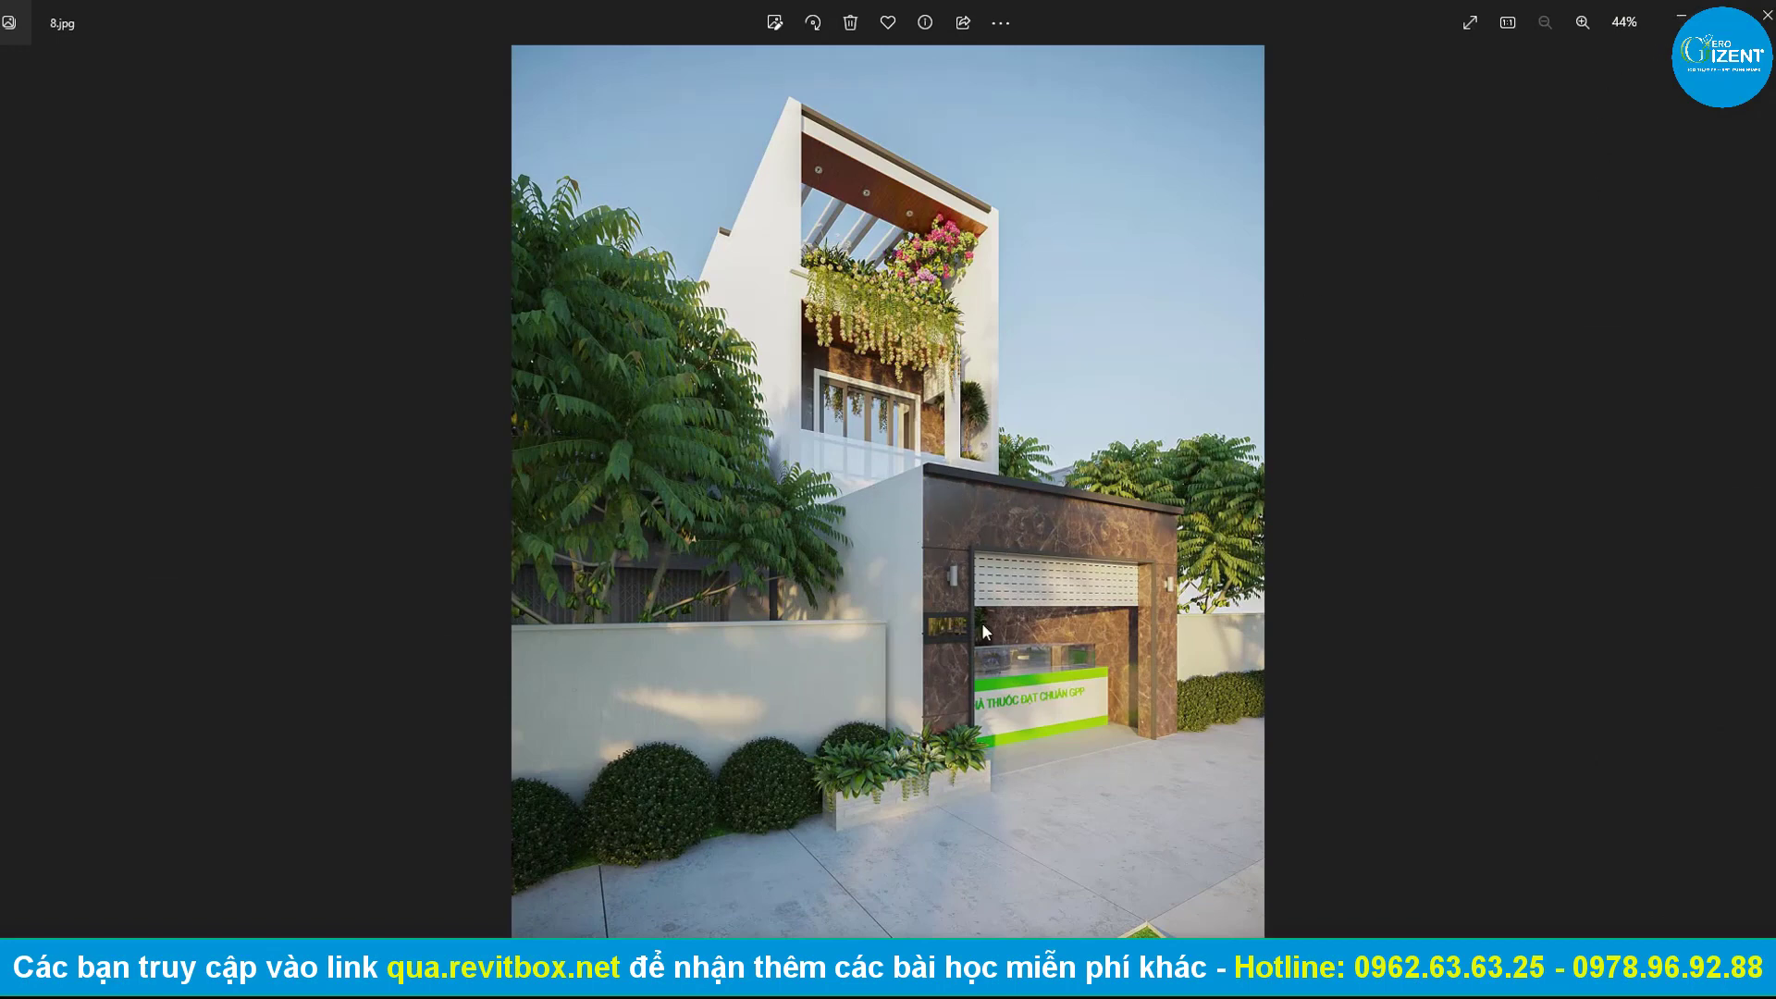
Close the photo and set the wall Location Line to Core Centerline.
click(1679, 16)
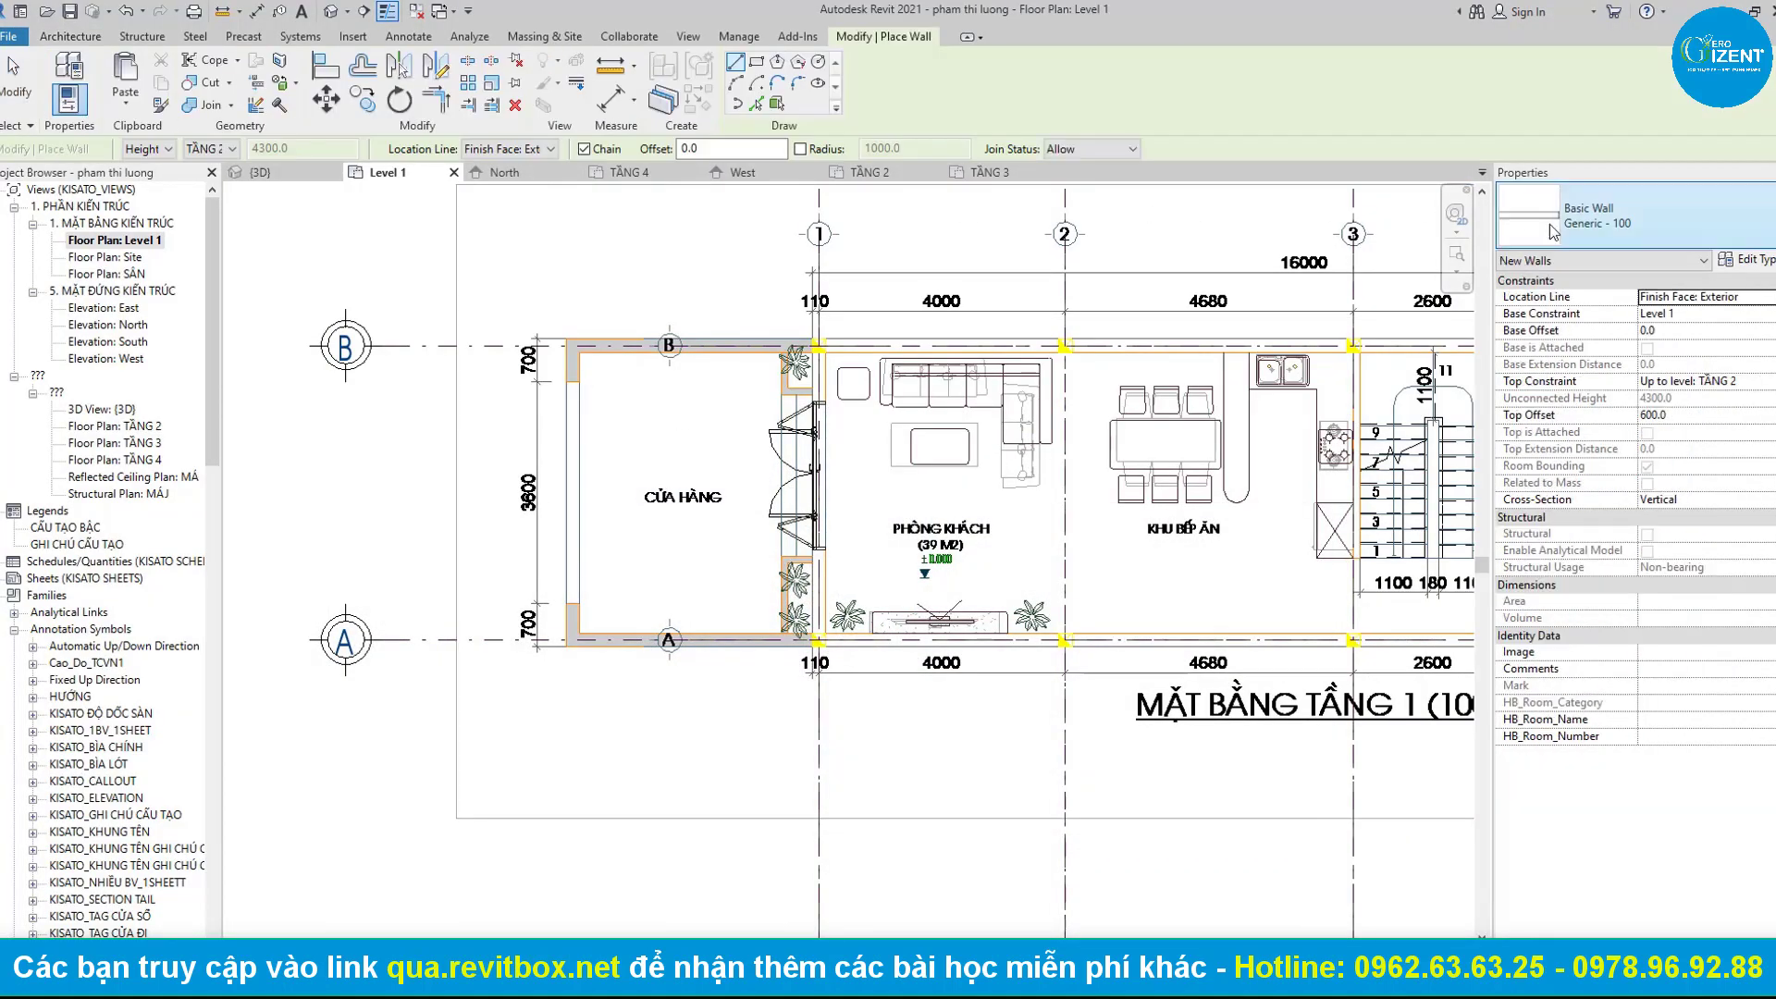
scroll(796, 352, up, 1)
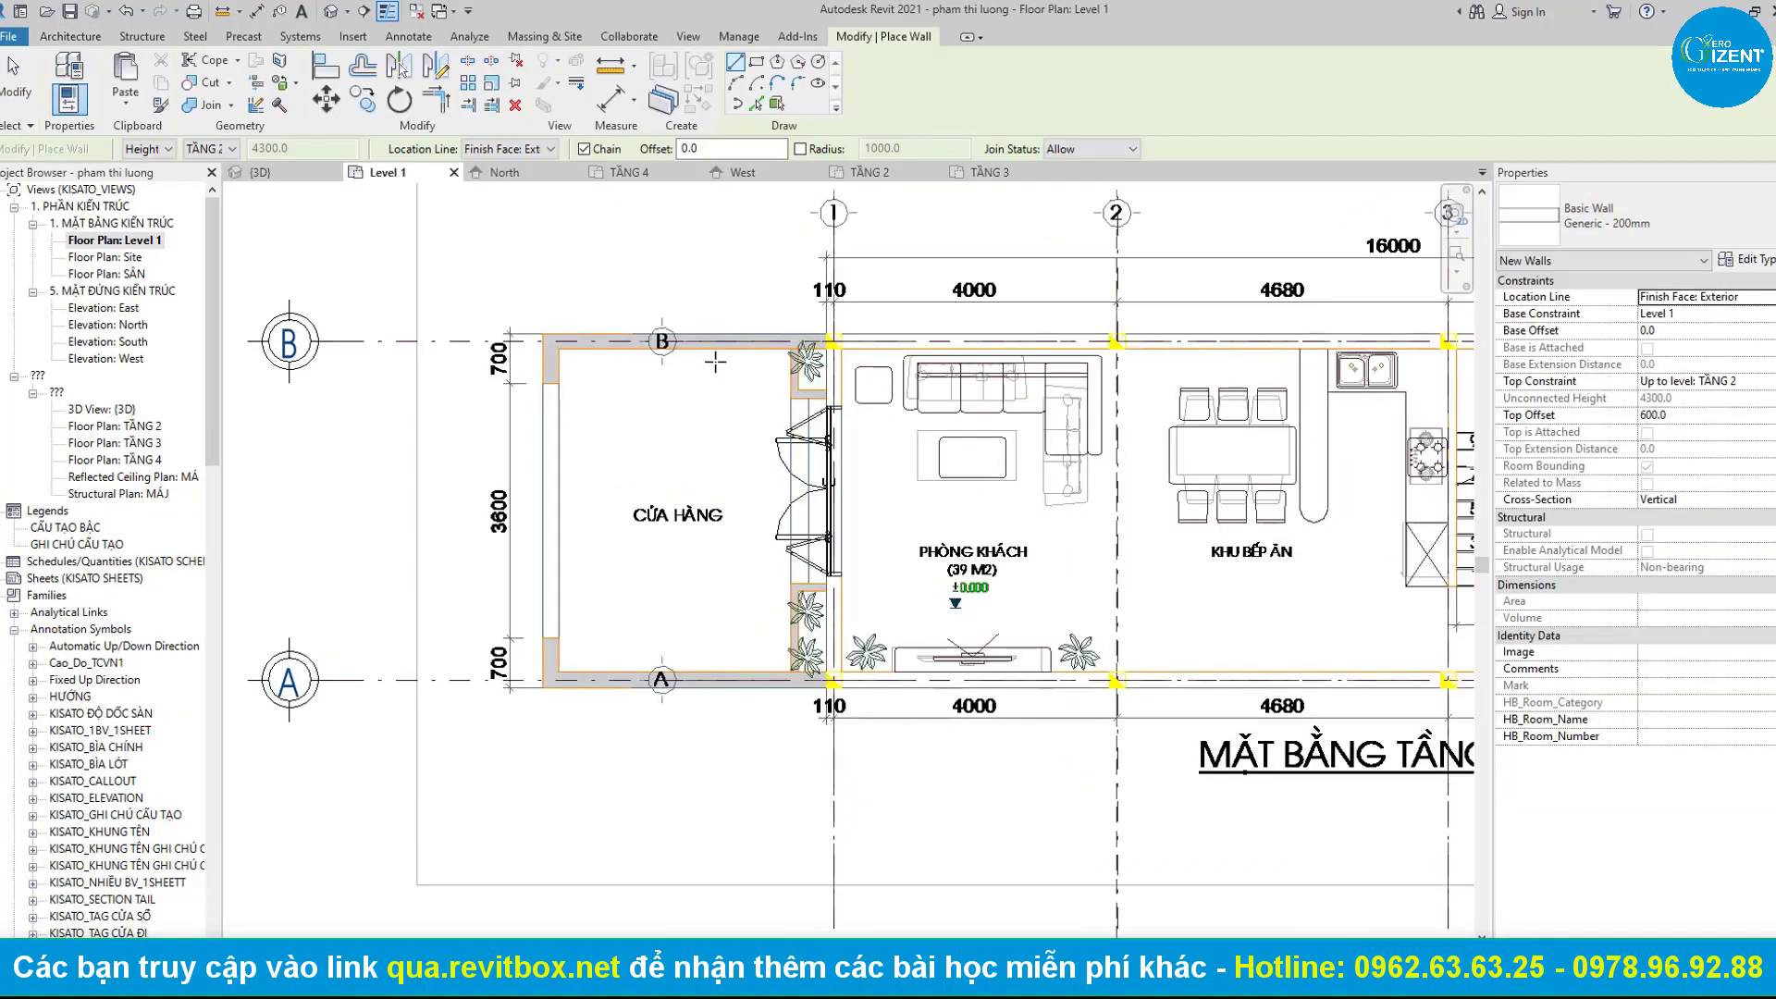
scroll(826, 328, up, 2)
scroll(962, 360, up, 1)
scroll(846, 324, up, 1)
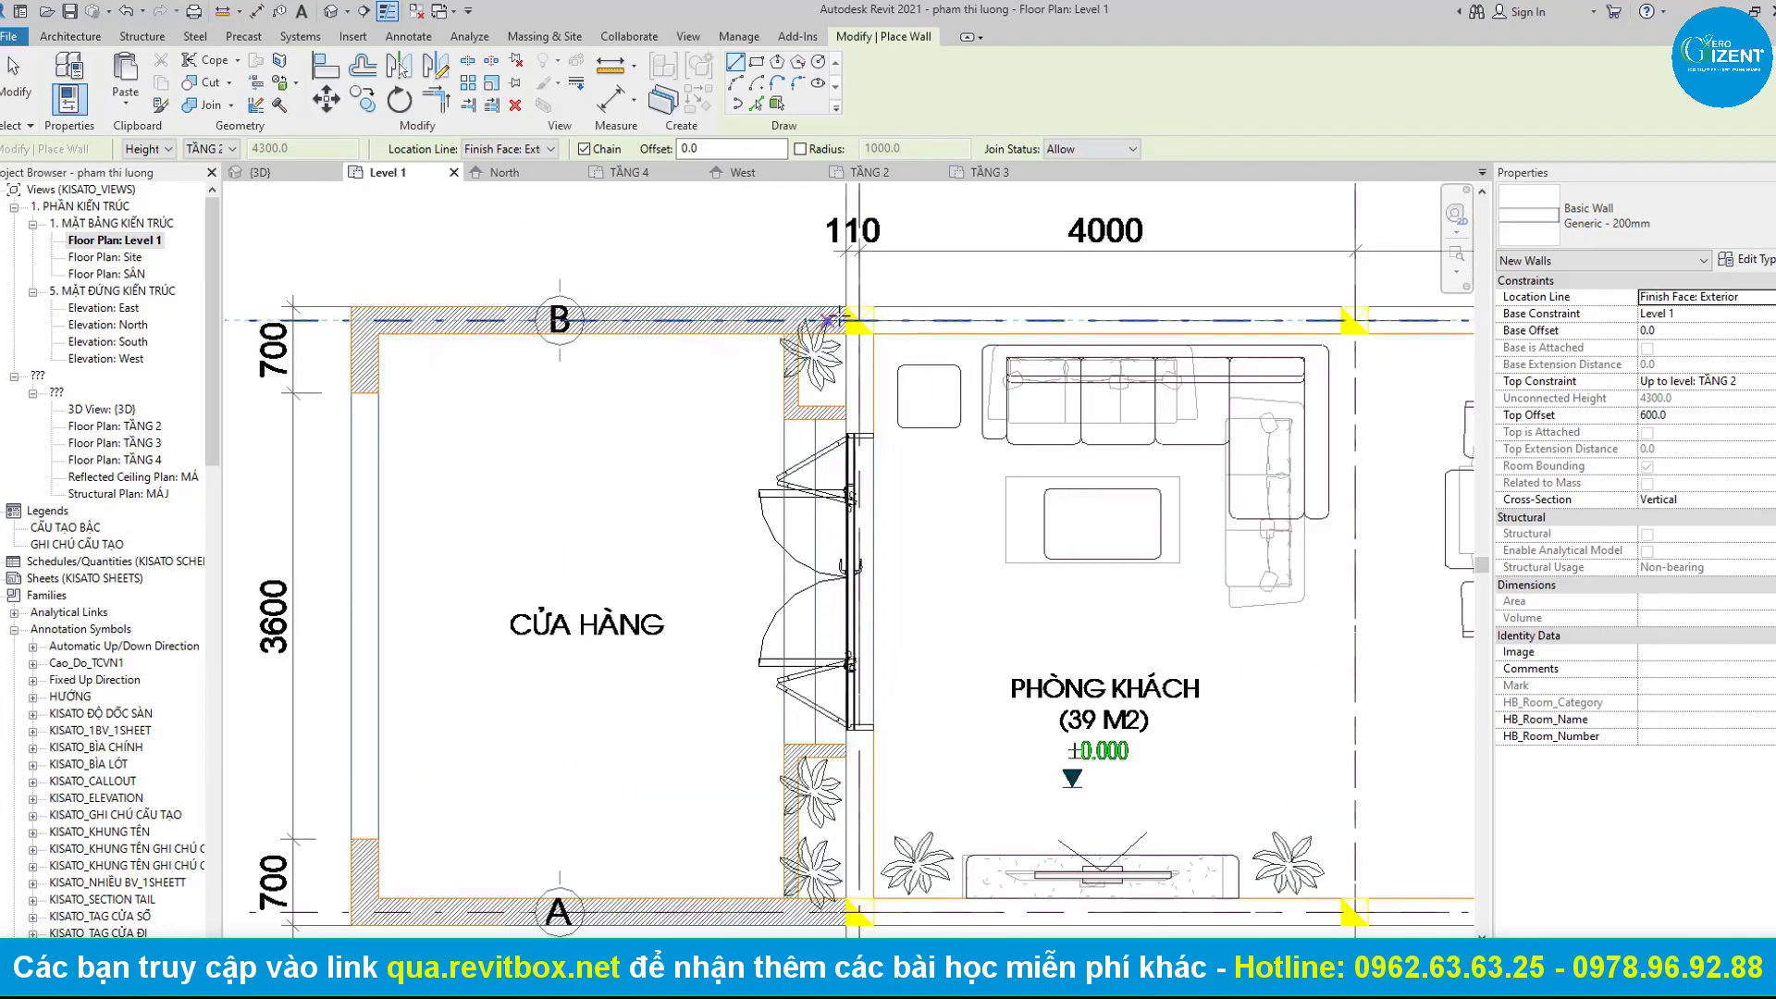
click(525, 150)
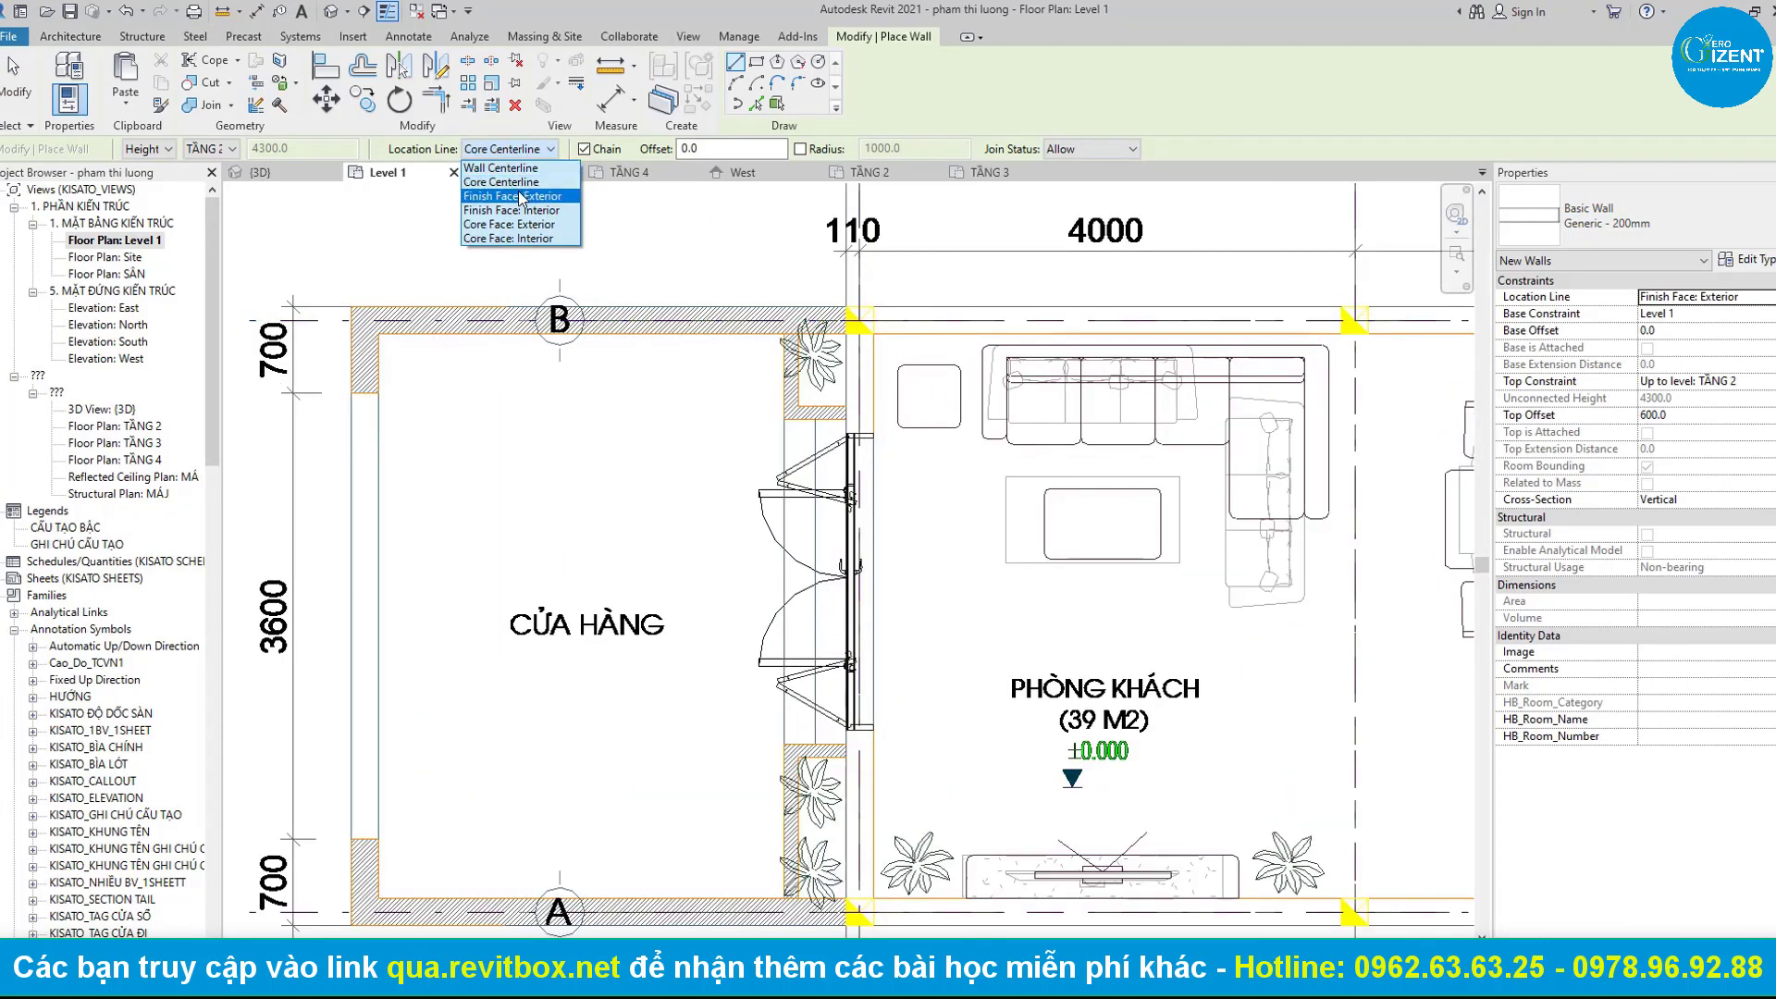
click(525, 198)
click(525, 149)
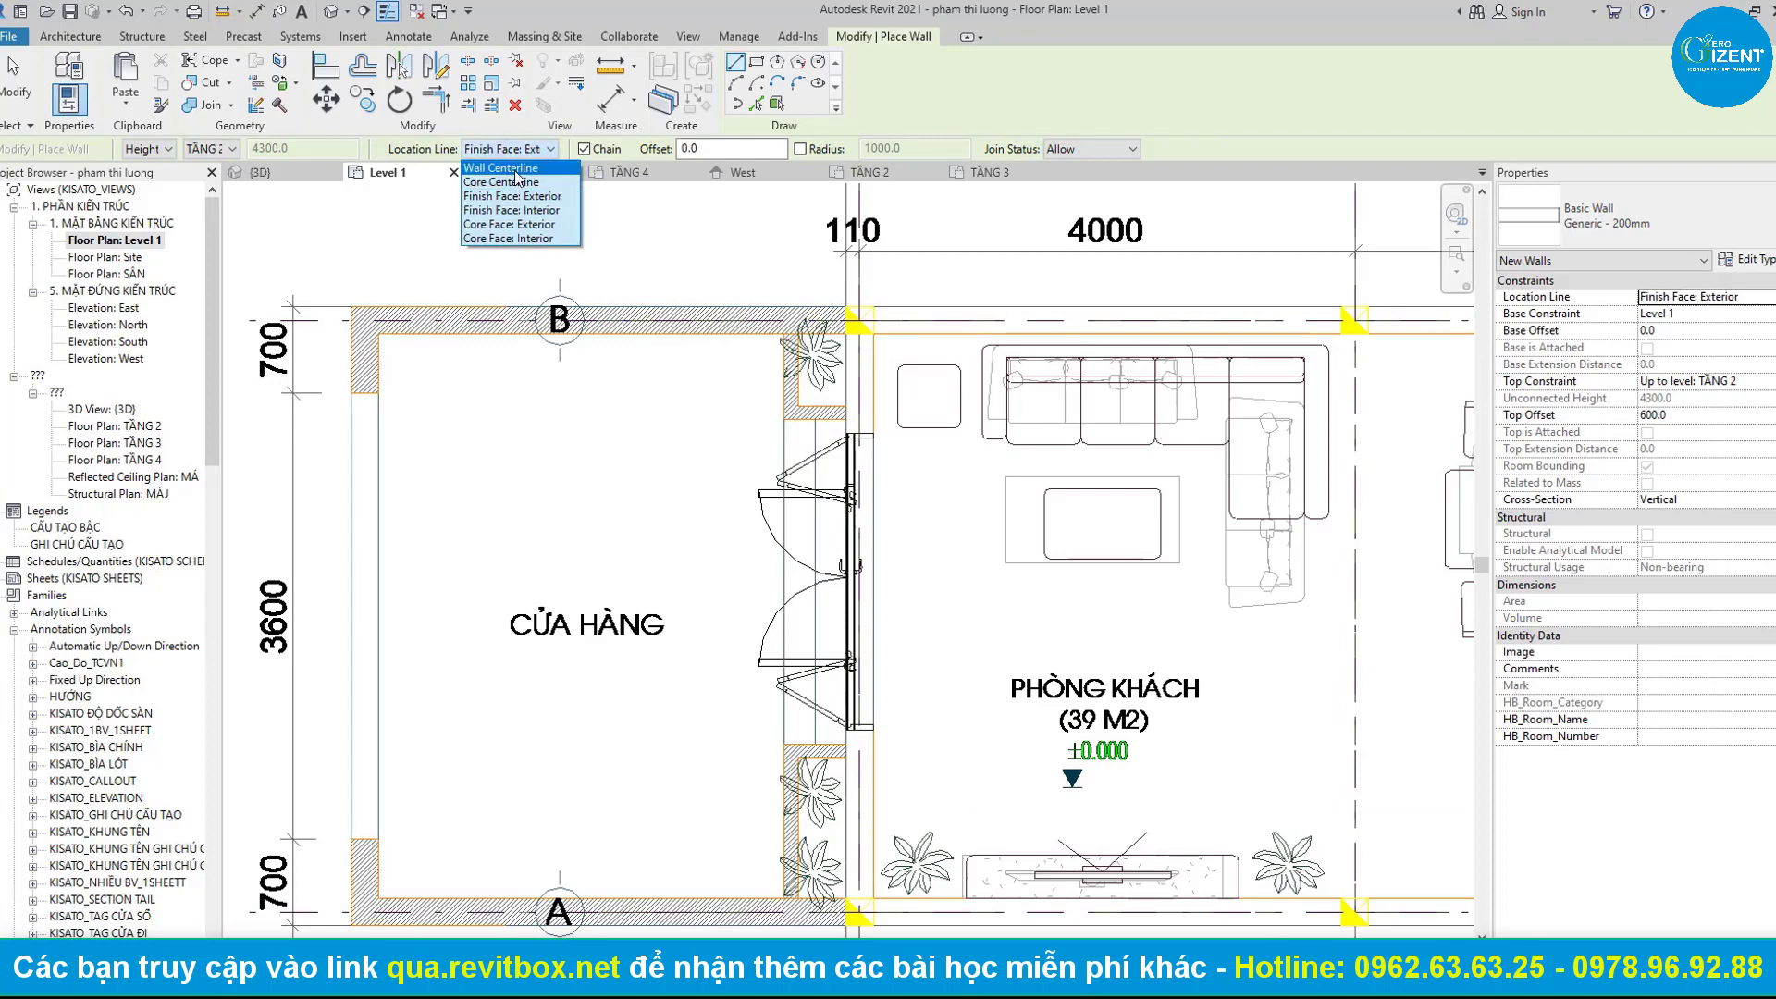
click(504, 176)
Chain Generic 200mm walls from the grid B corner to grid A and the shop's left side.
click(855, 320)
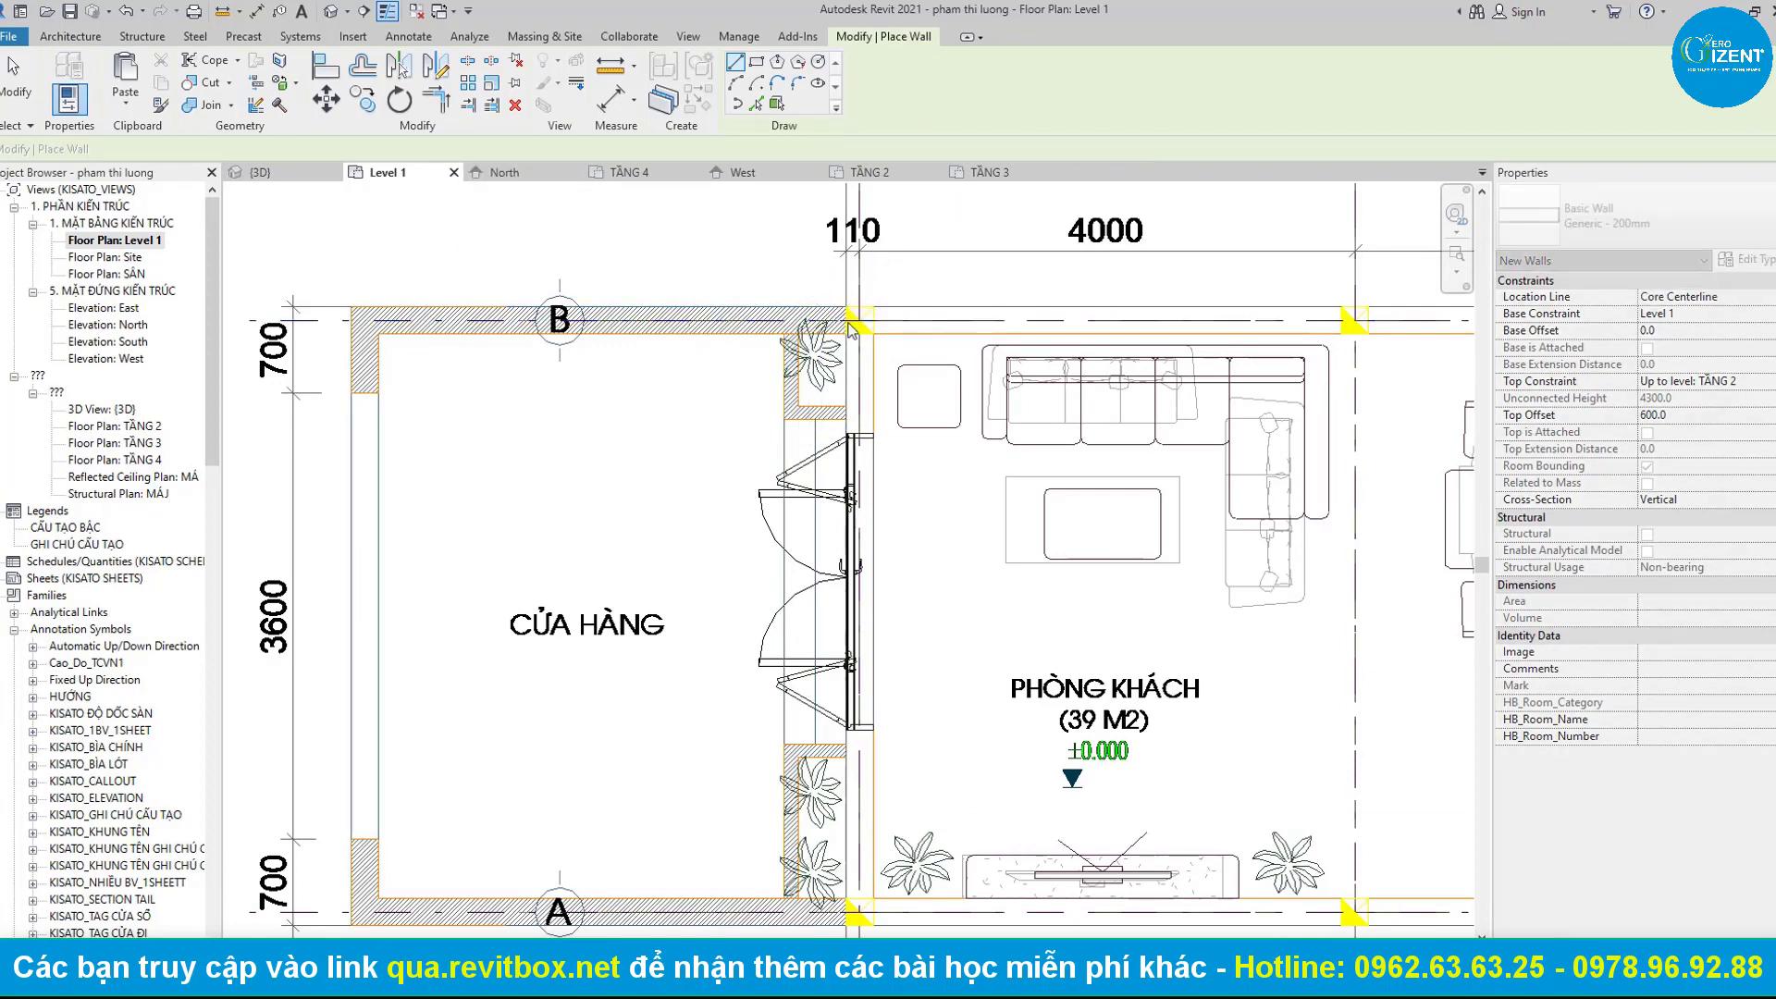
middle_drag(488, 321, 805, 322)
scroll(707, 321, up, 1)
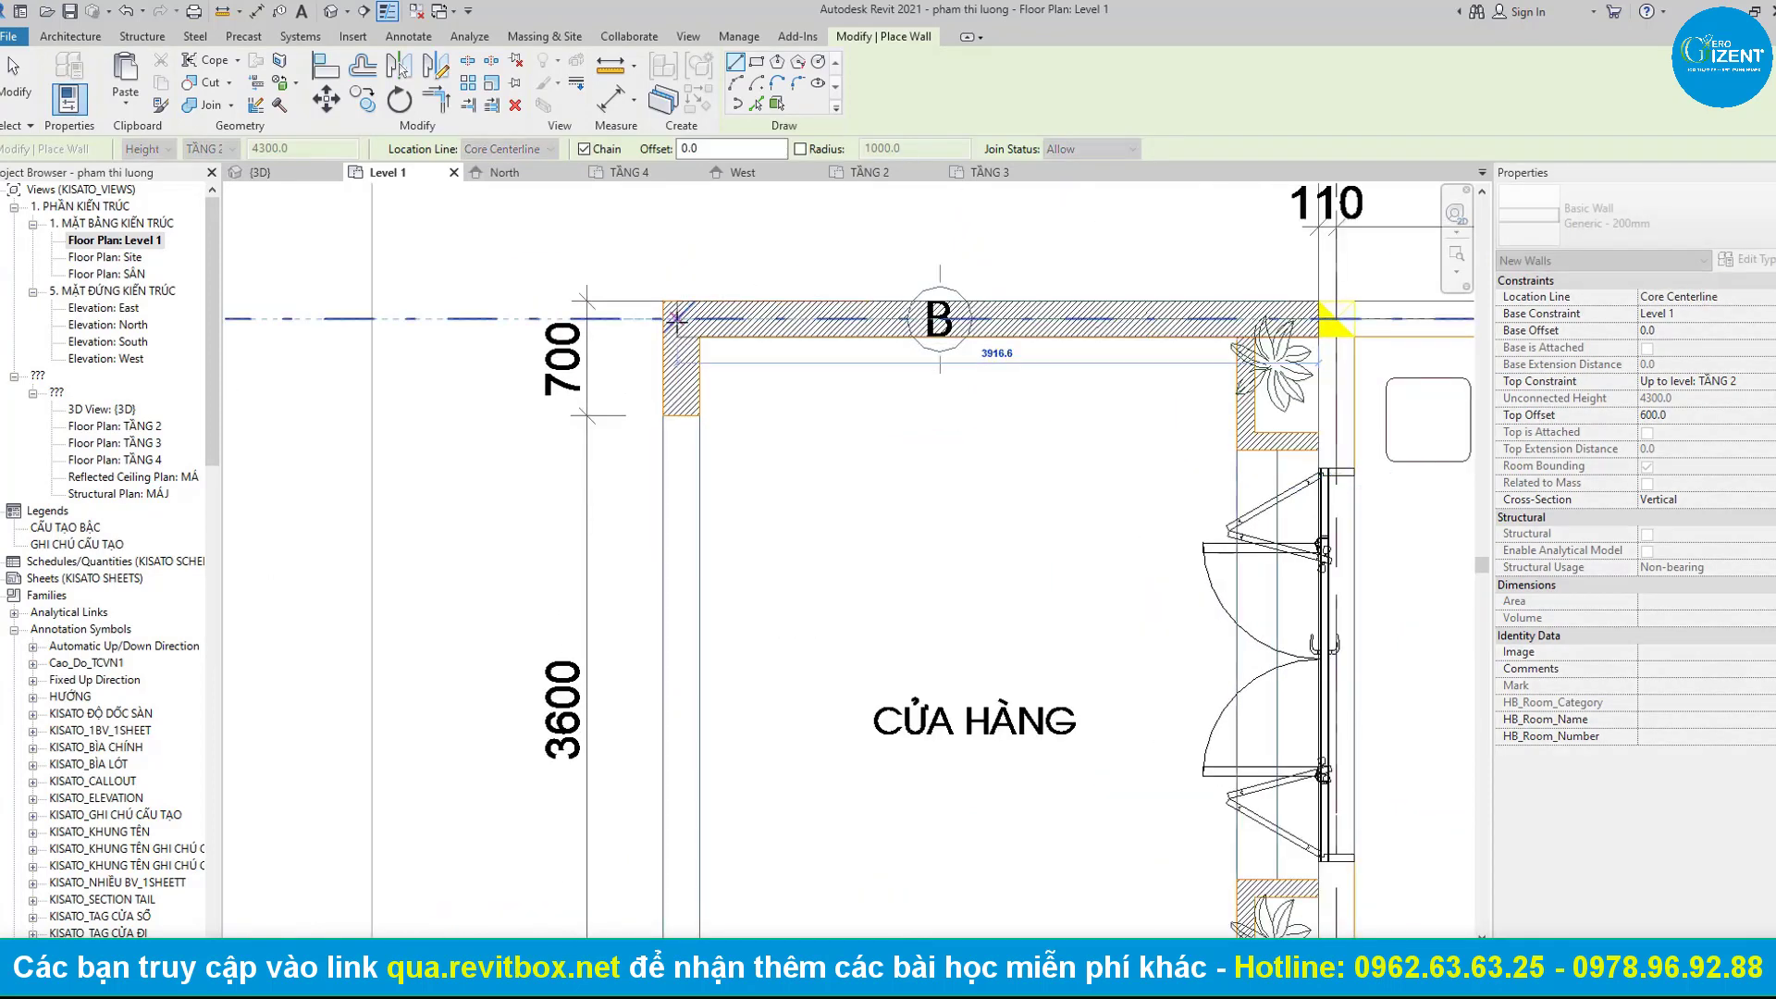
scroll(676, 319, up, 1)
scroll(685, 316, up, 1)
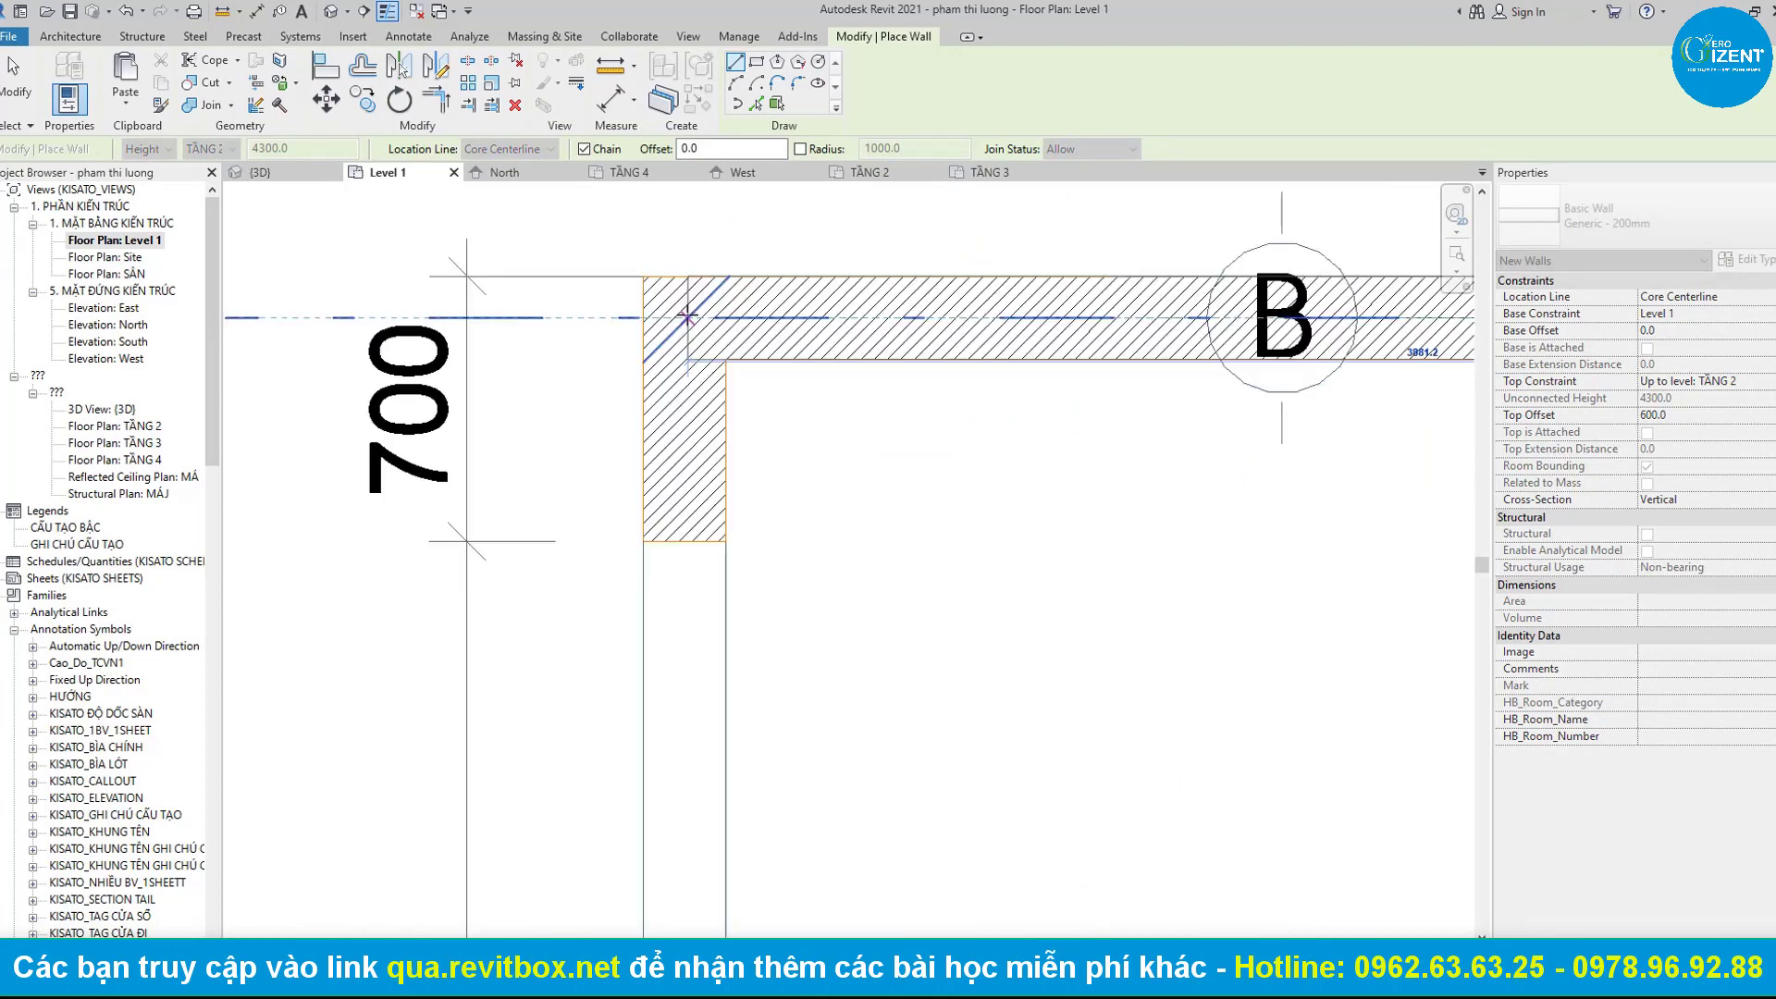
scroll(682, 435, down, 1)
middle_drag(730, 879, 745, 456)
middle_drag(1258, 930, 1261, 614)
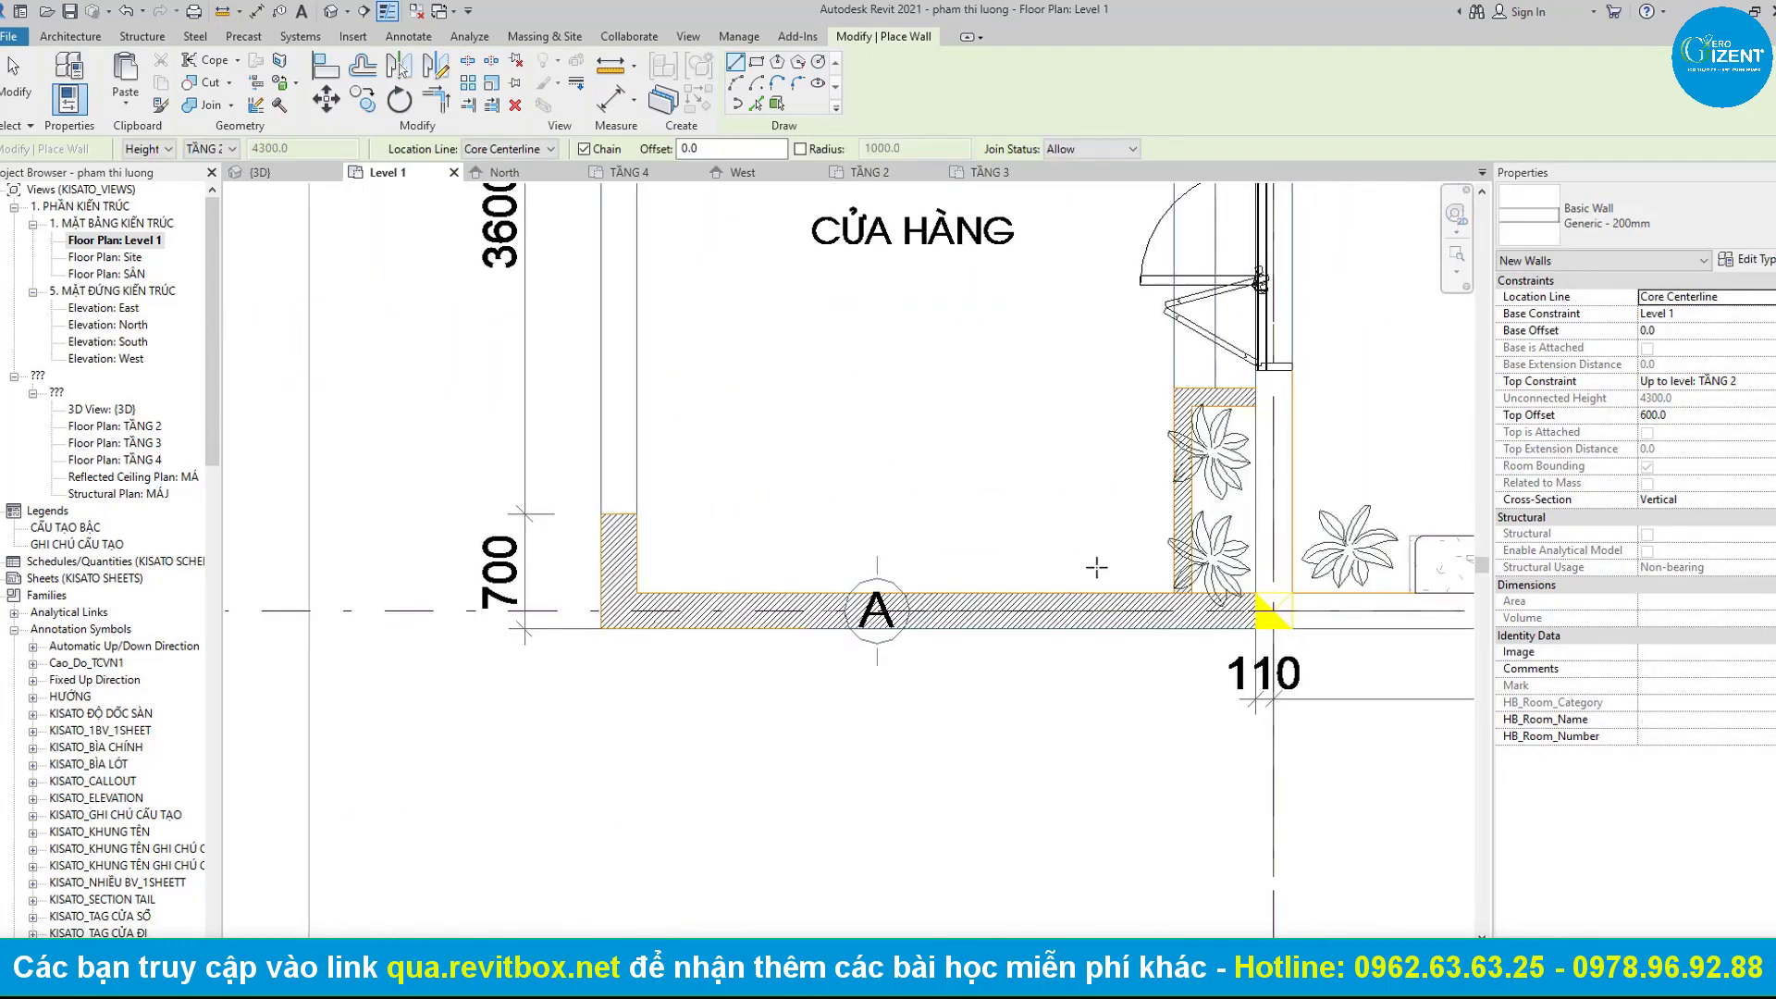
scroll(1353, 638, up, 1)
click(1354, 638)
middle_drag(527, 634, 844, 725)
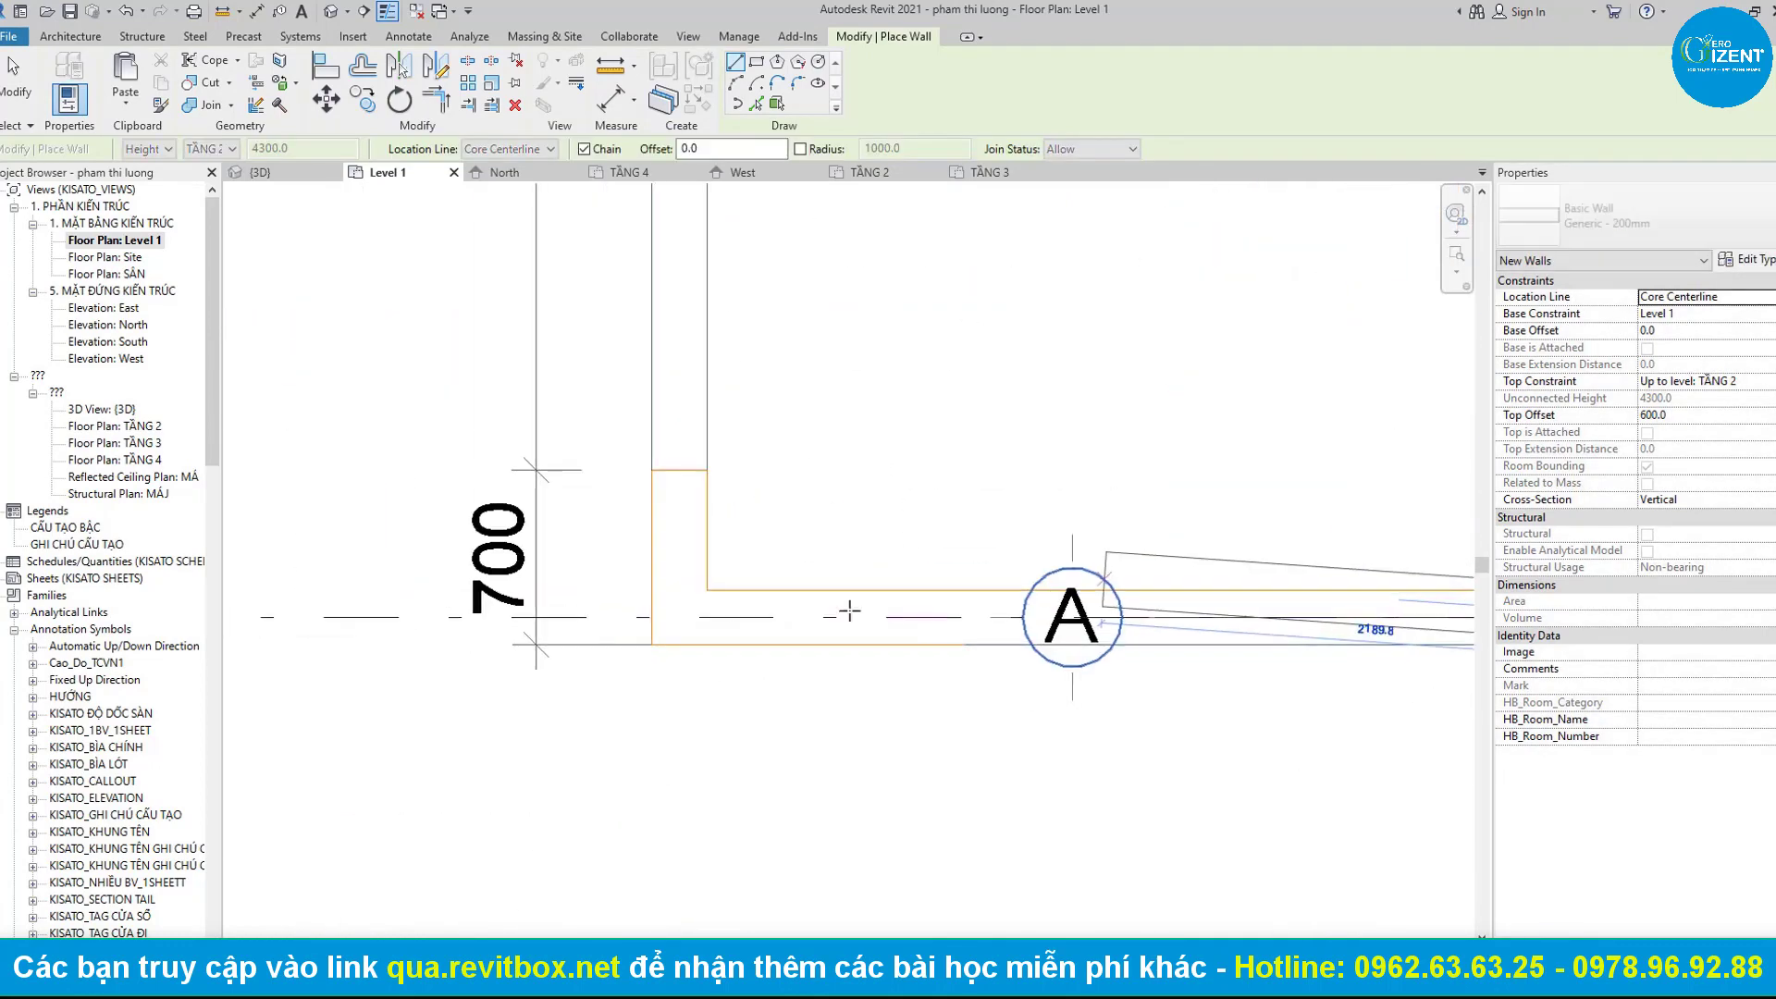
scroll(665, 616, up, 1)
click(664, 616)
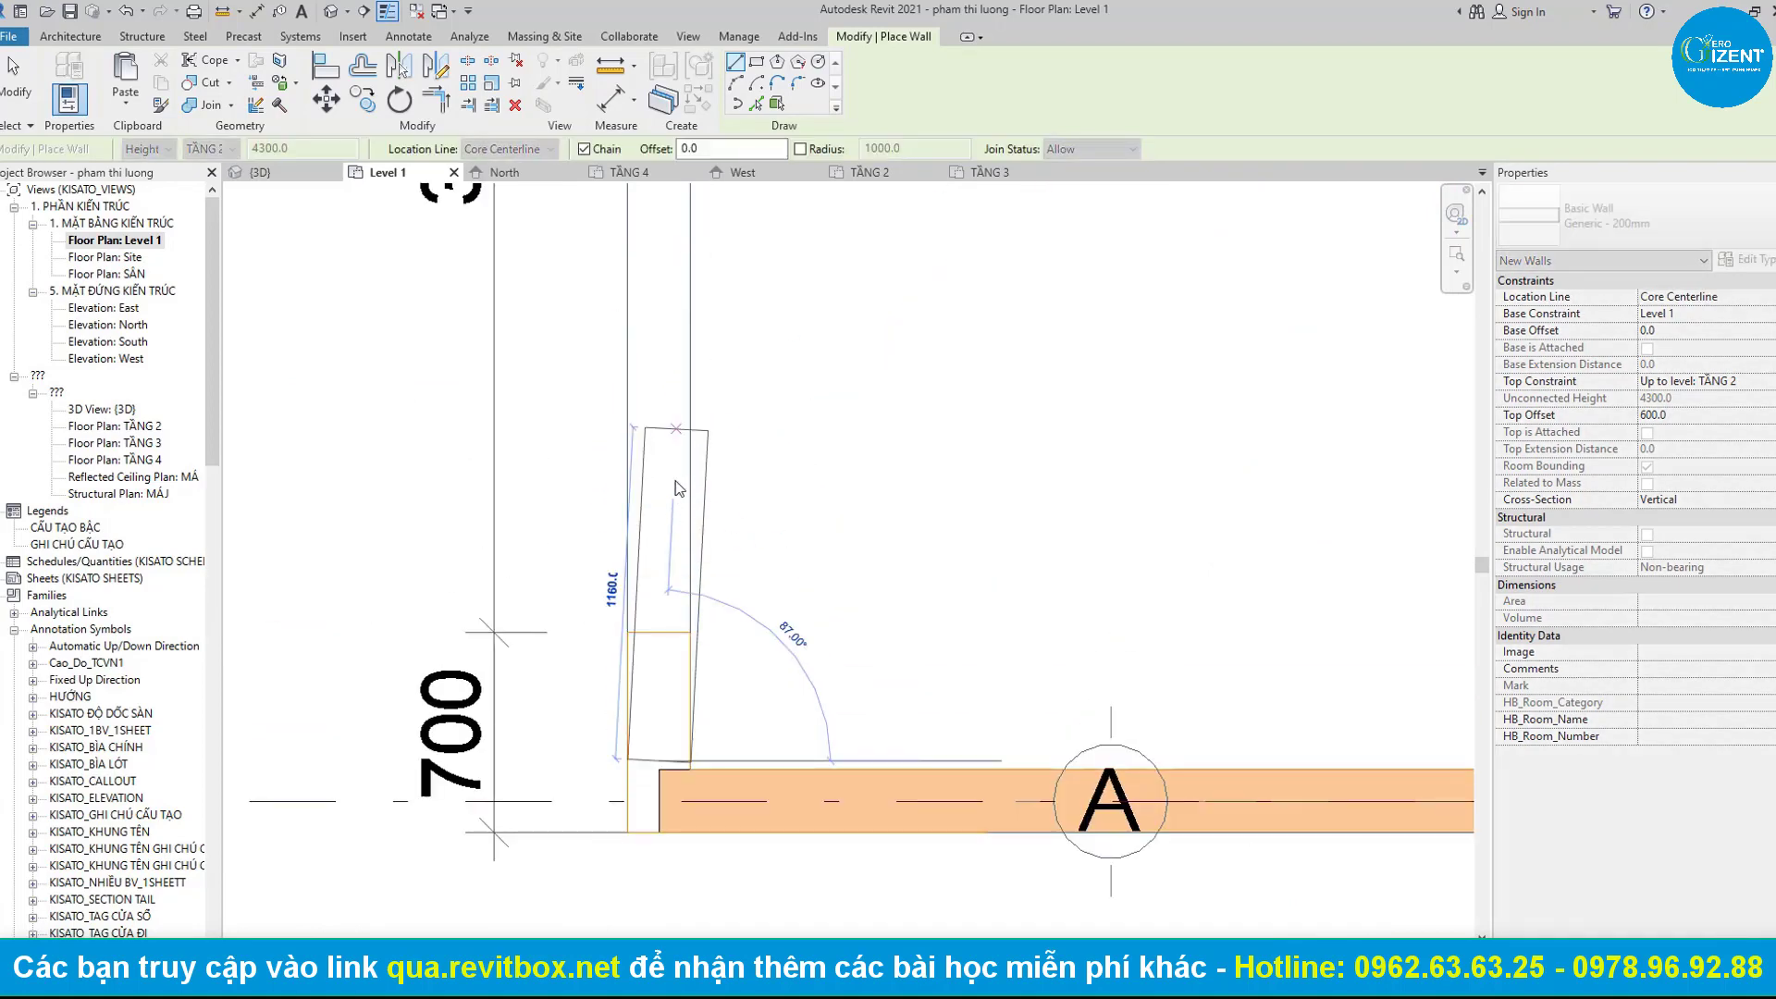
scroll(661, 187, down, 1)
scroll(659, 370, down, 1)
click(661, 308)
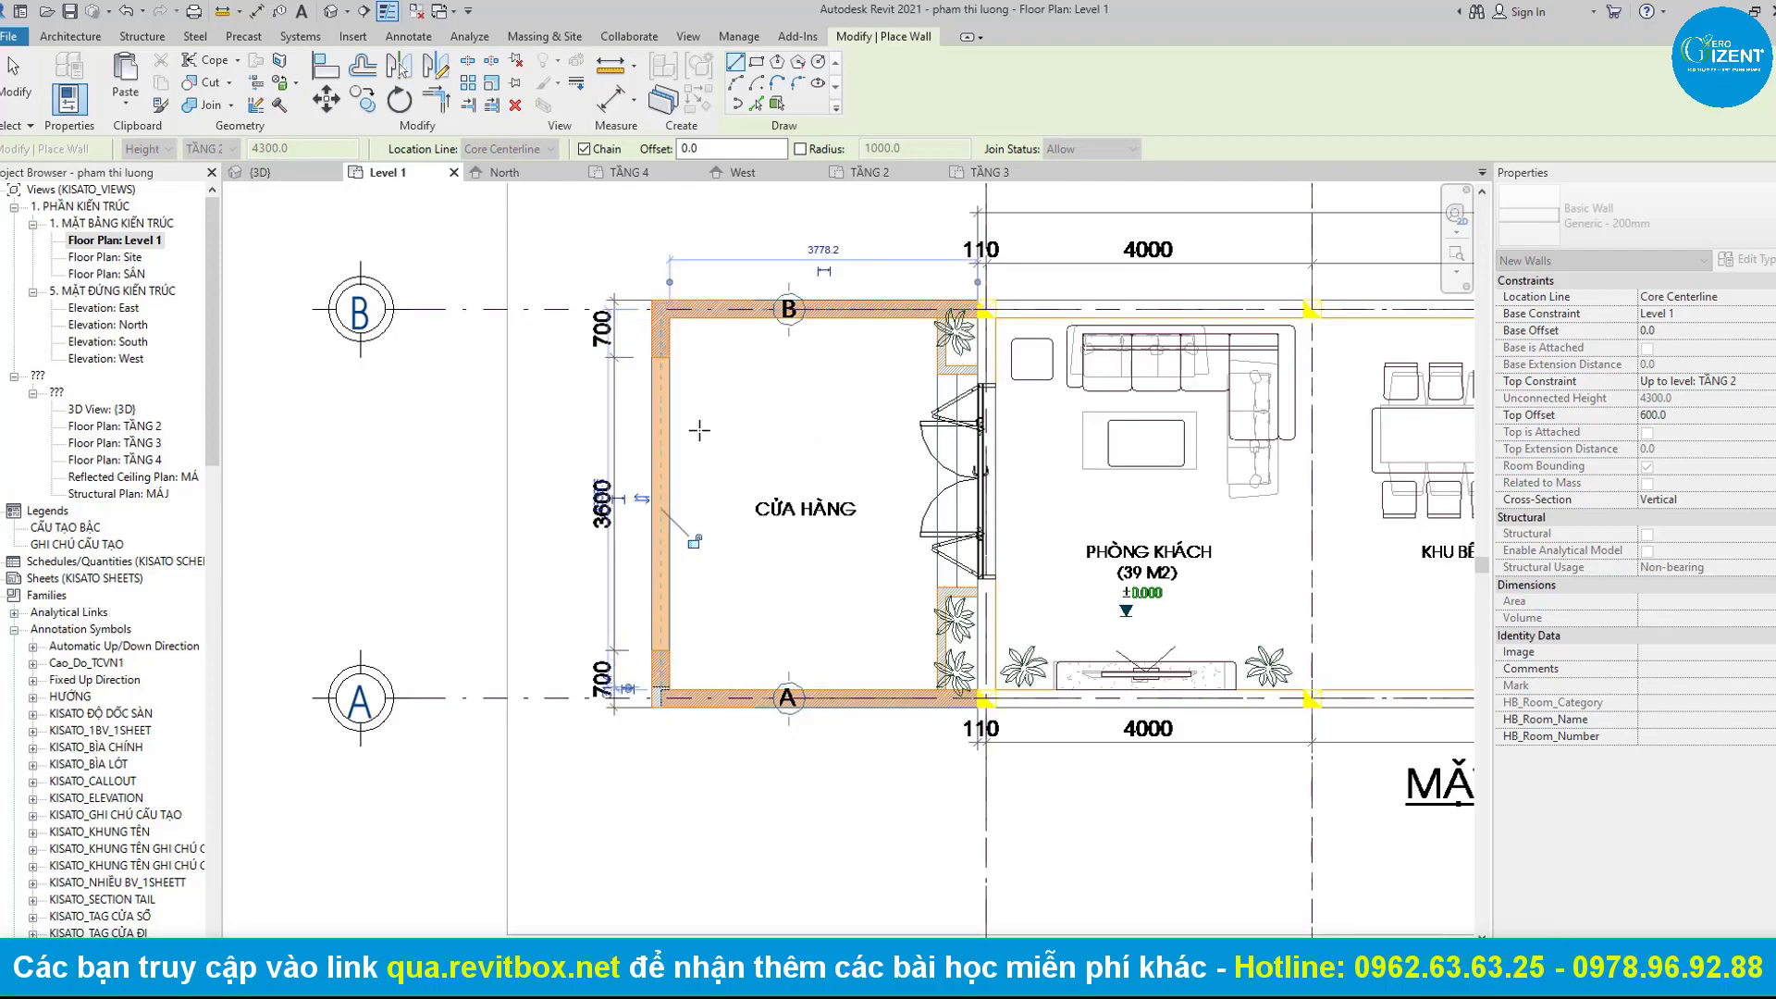
key(Escape)
key(Escape)
Select and check the shop's left wall.
scroll(695, 625, up, 2)
scroll(618, 543, up, 2)
click(618, 543)
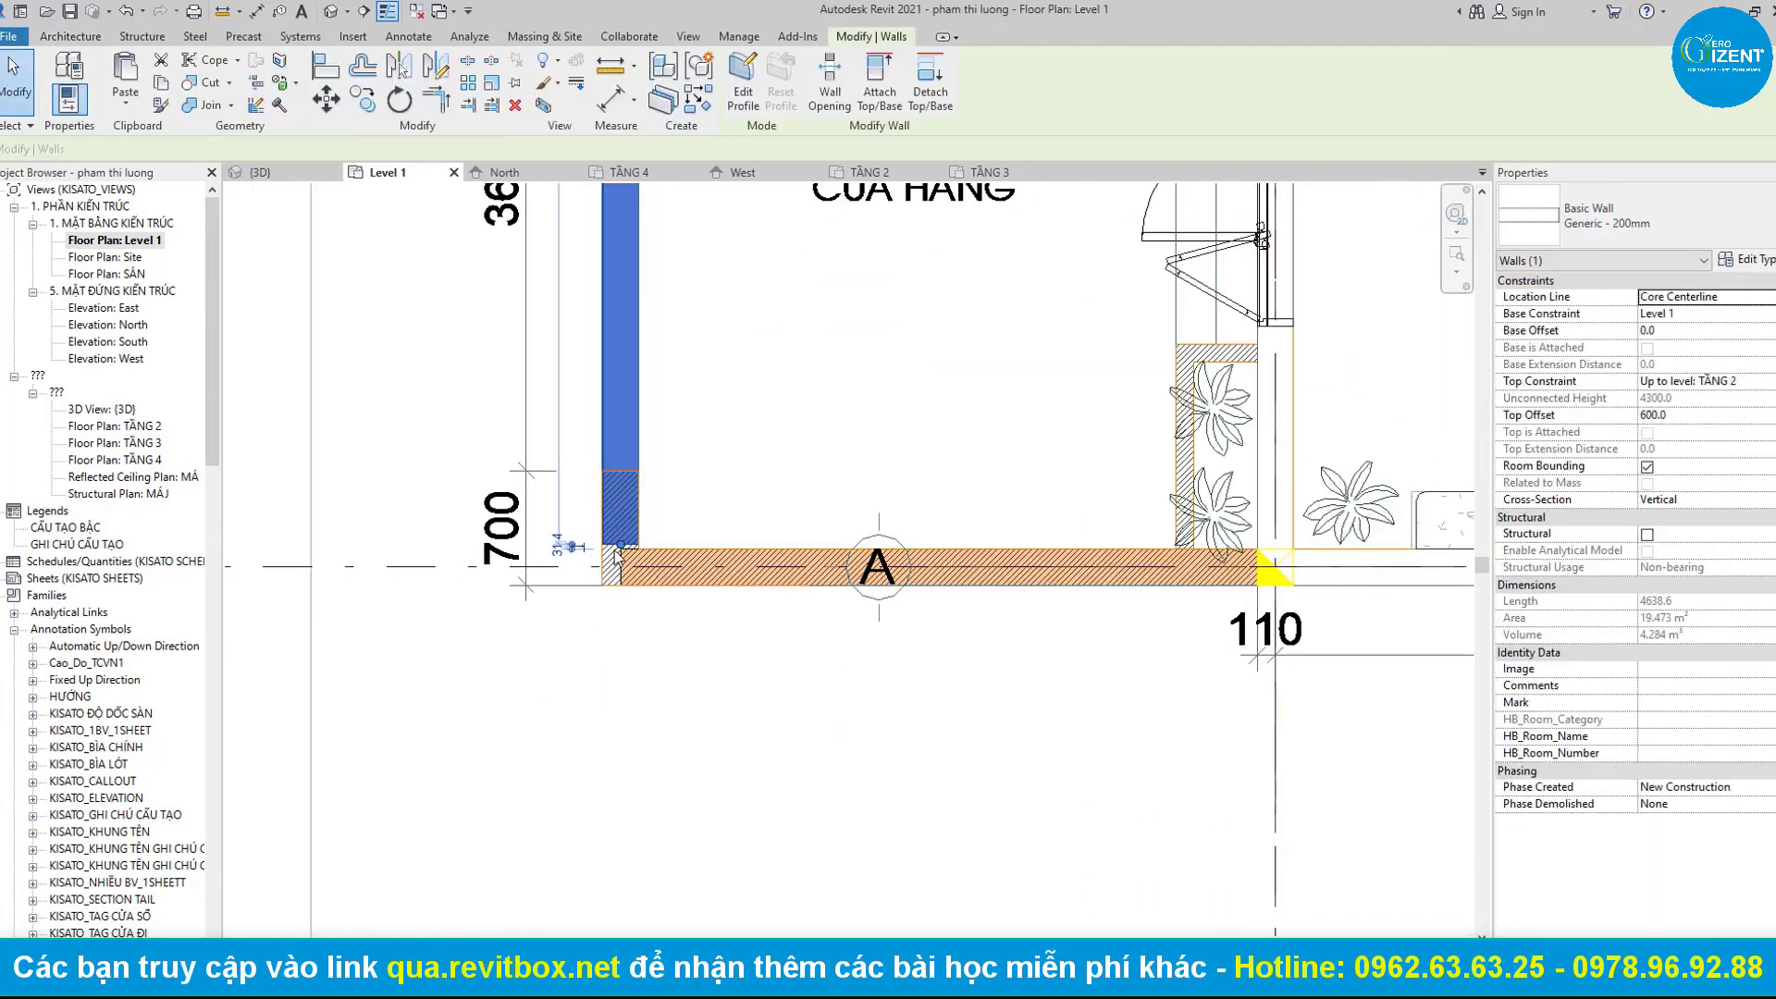
click(629, 600)
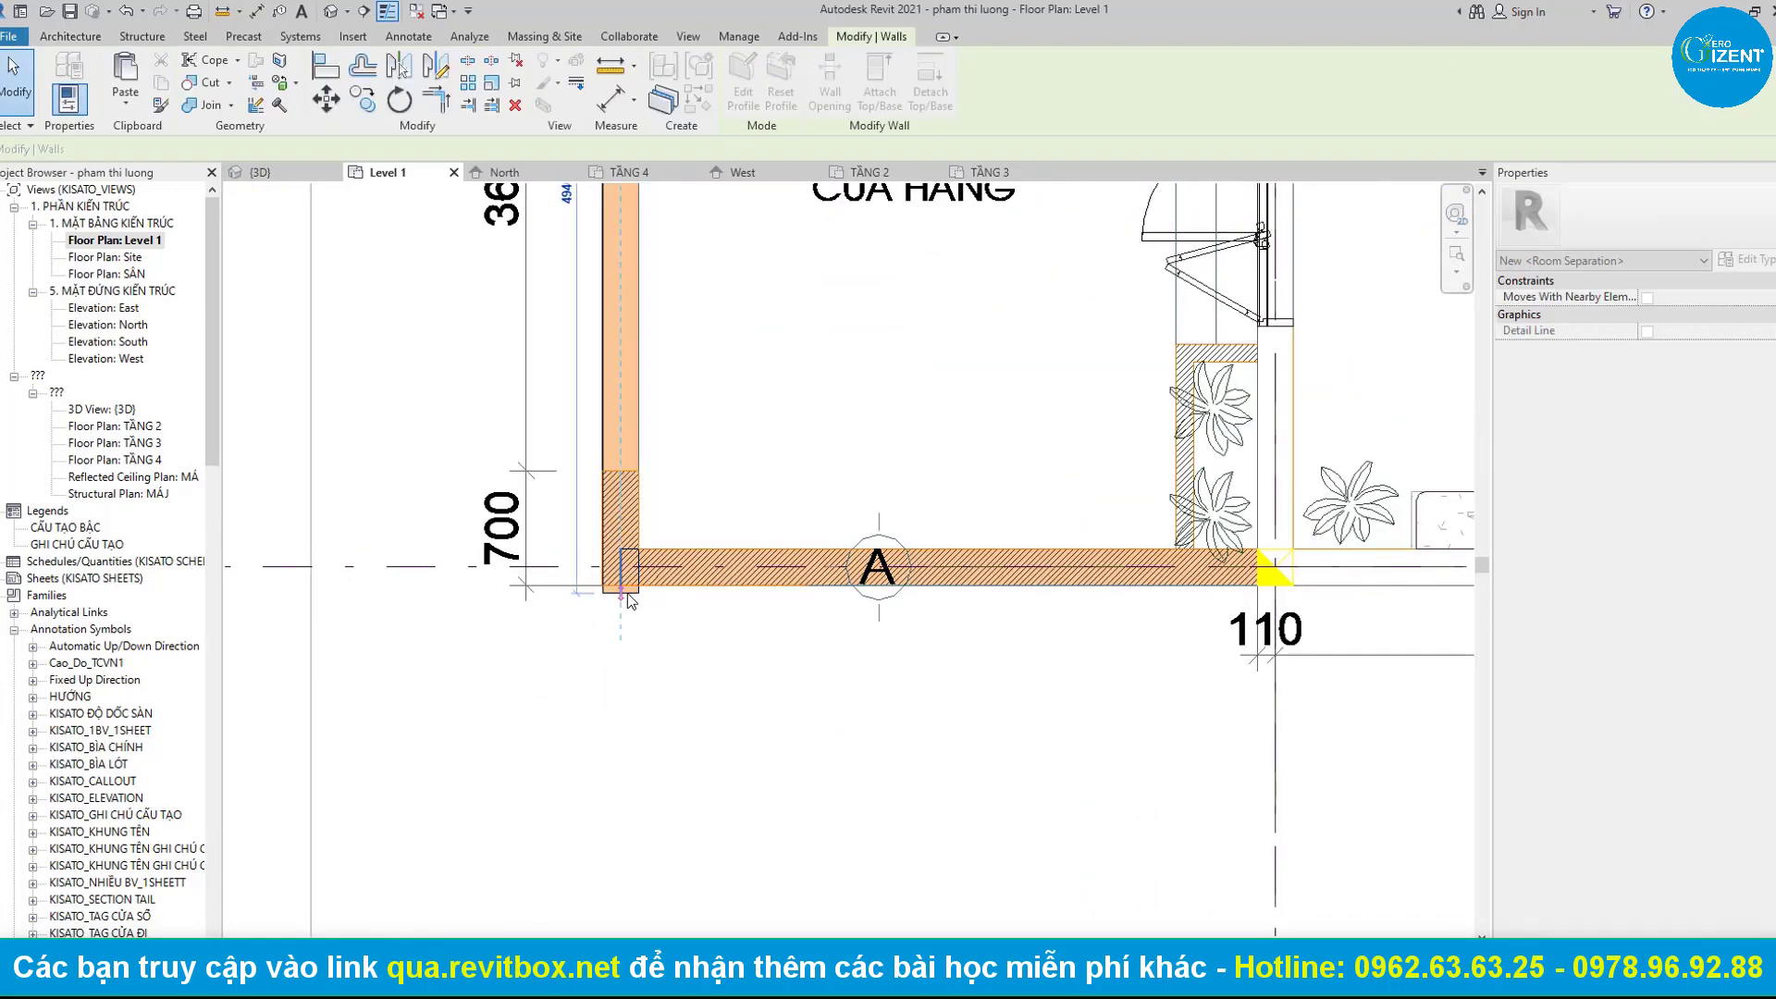
click(622, 584)
Place a CuaCuon_M01 roller door in the shop's outer wall on Level 1.
key(Escape)
scroll(751, 335, down, 5)
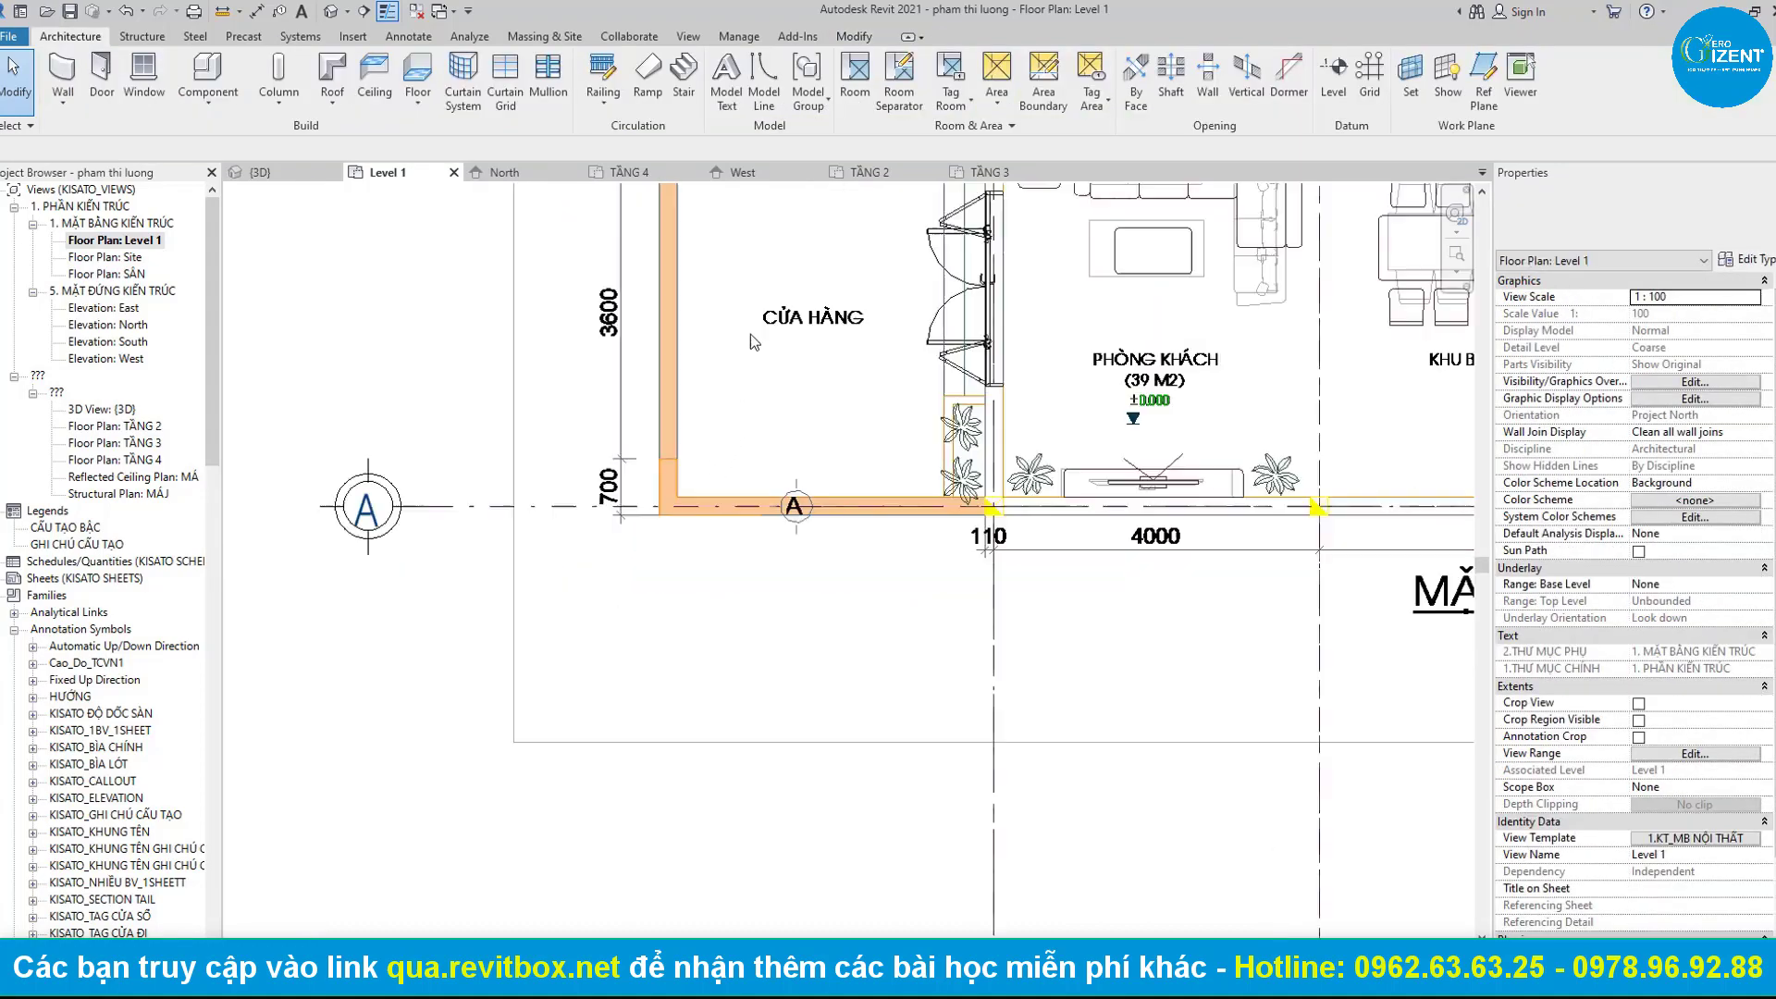
scroll(703, 463, down, 2)
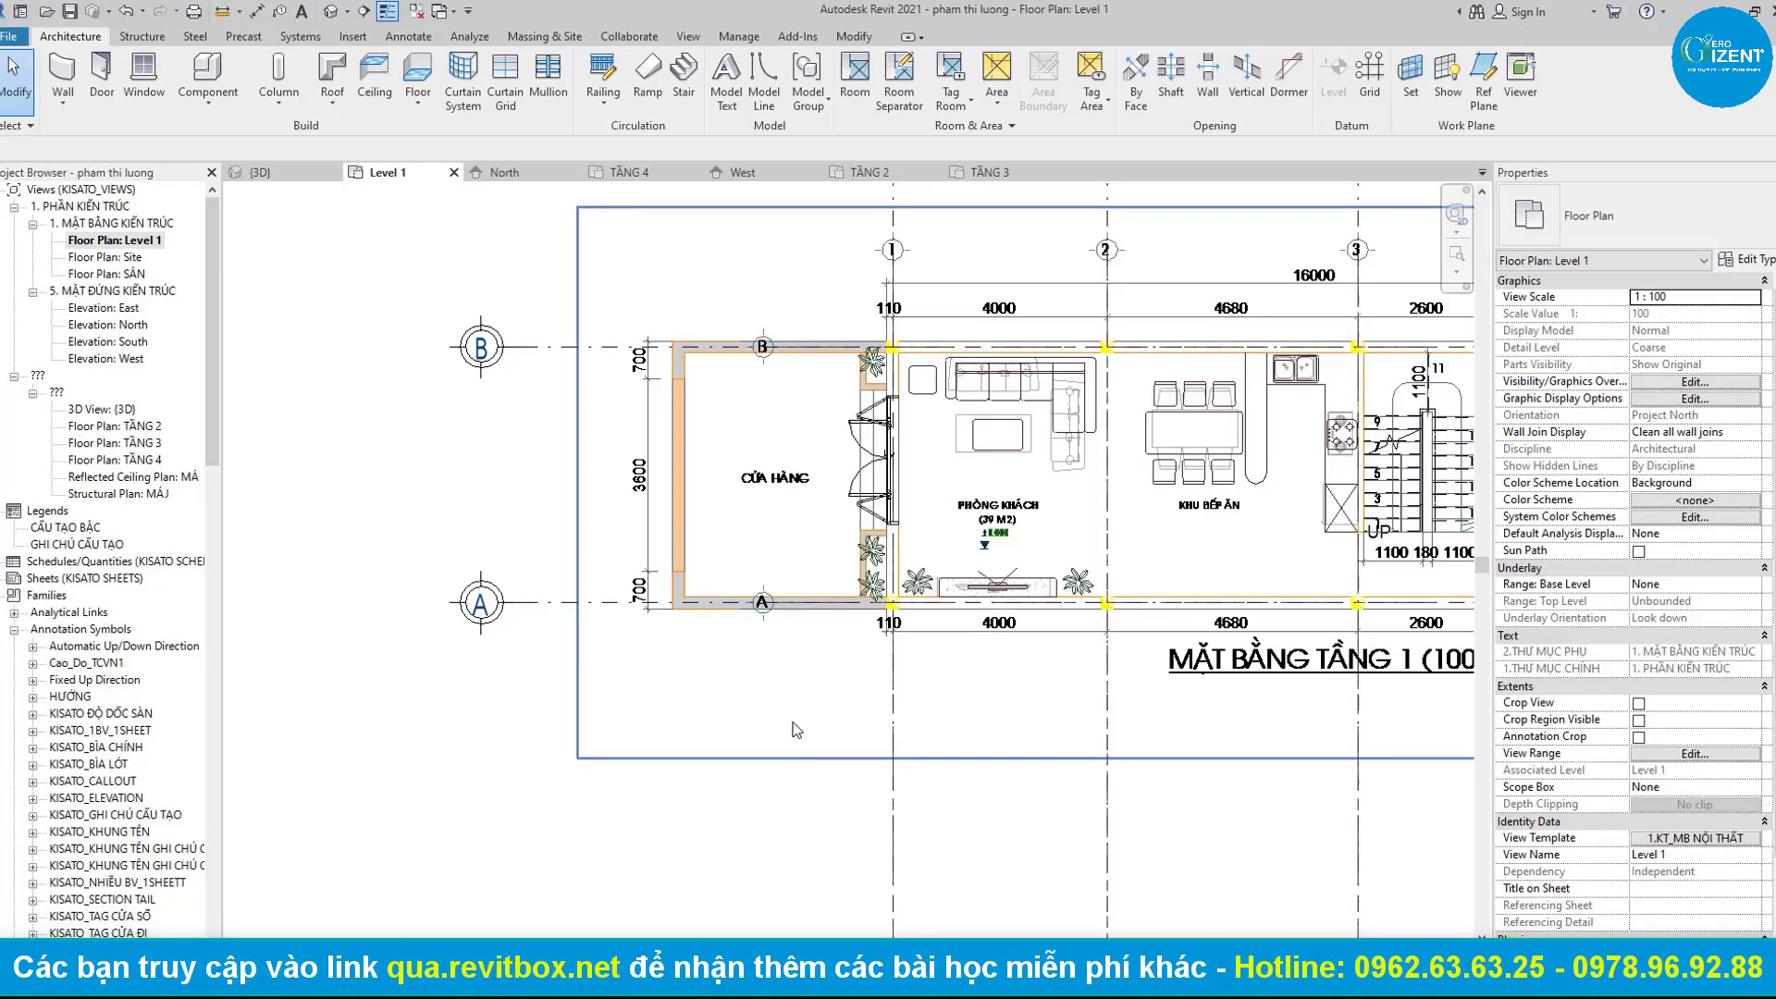
scroll(694, 454, up, 2)
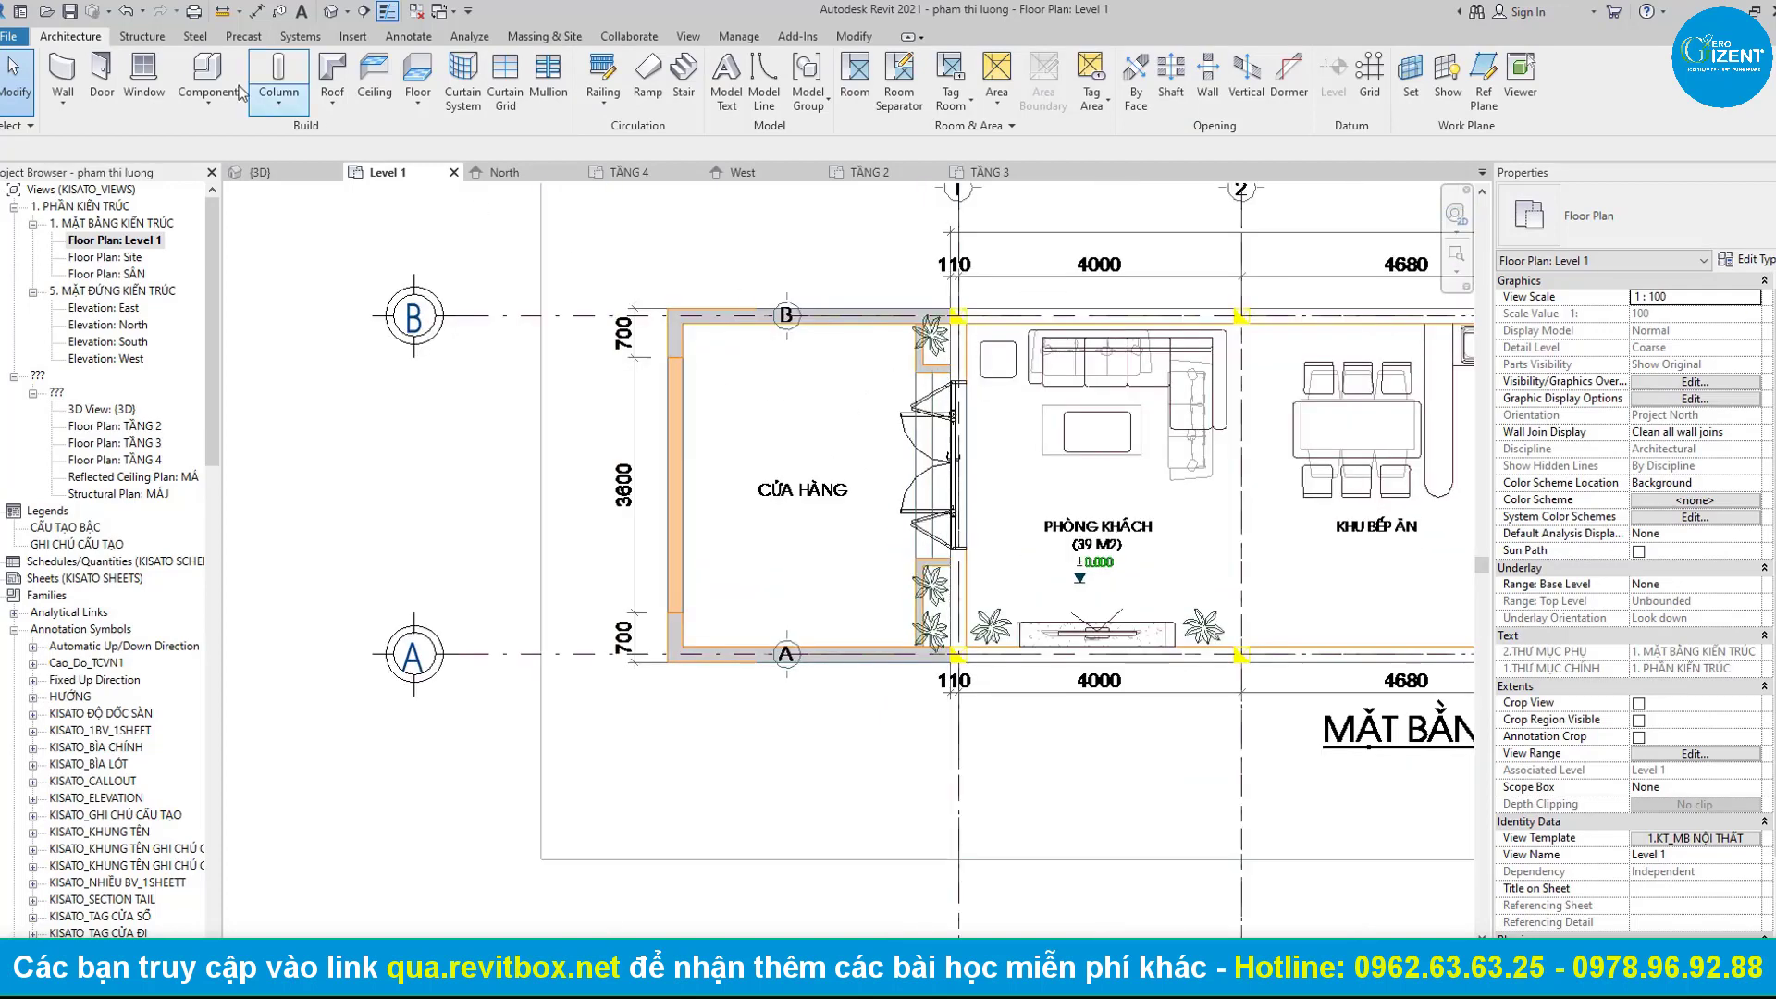
click(102, 78)
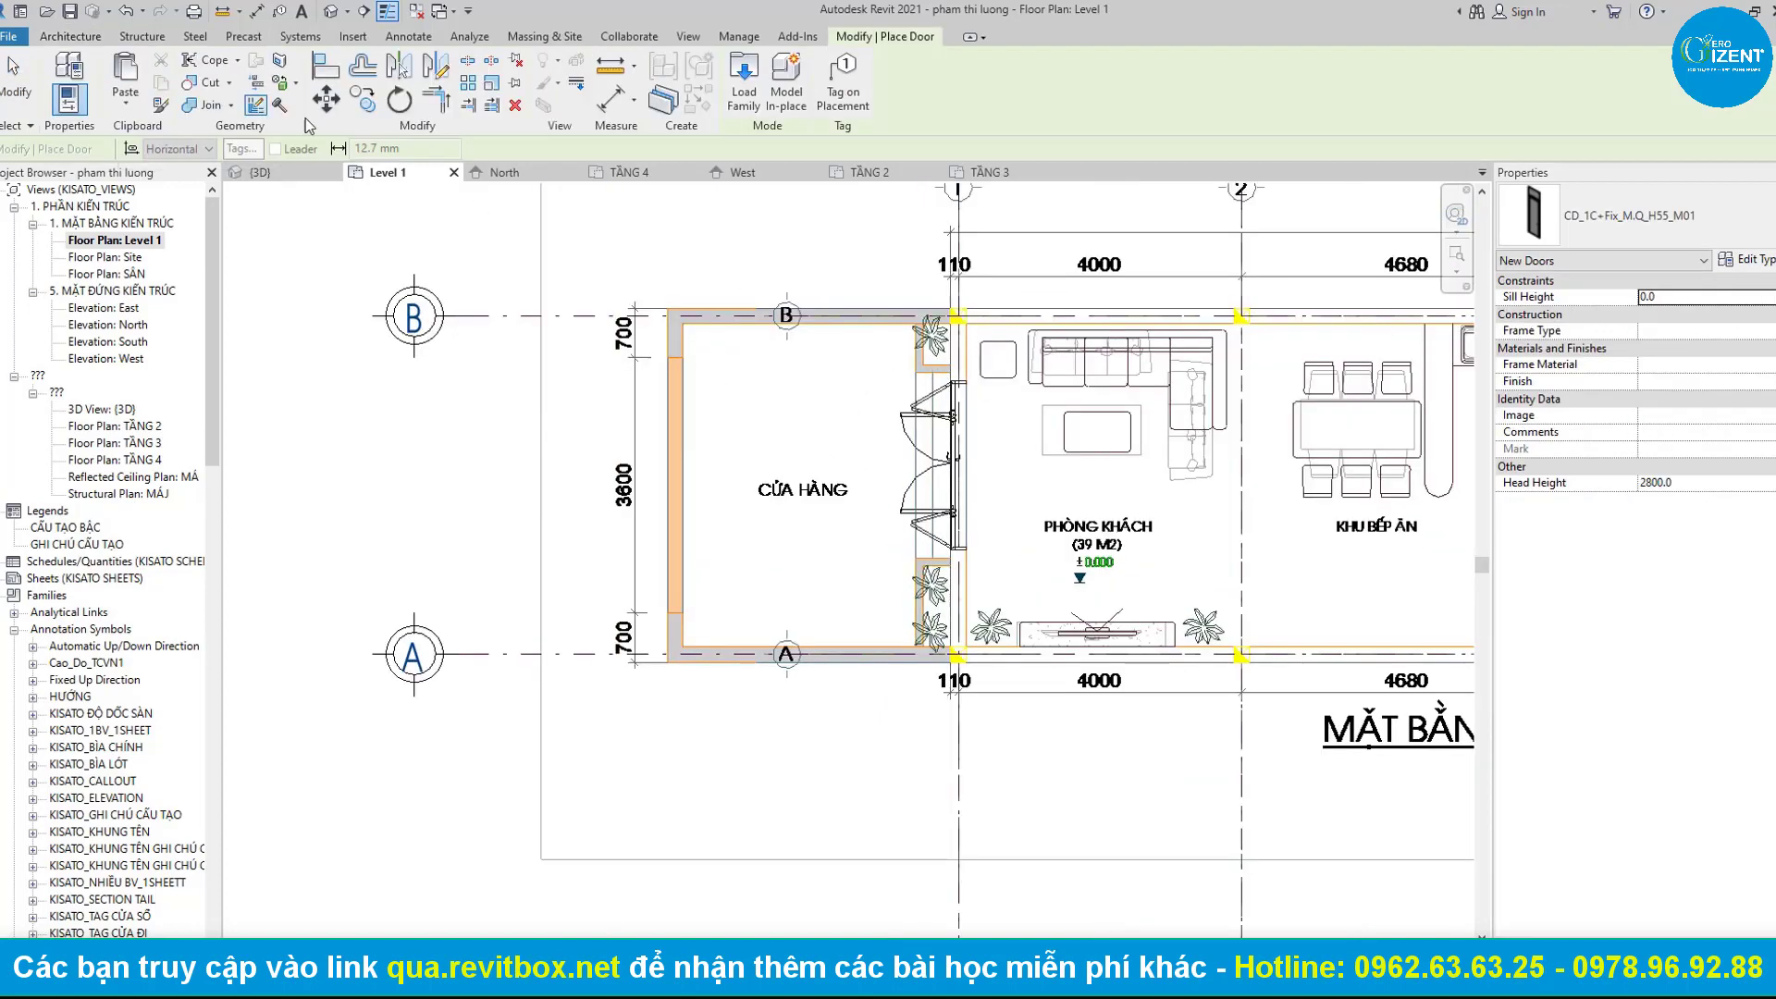
click(1528, 243)
scroll(1526, 453, down, 3)
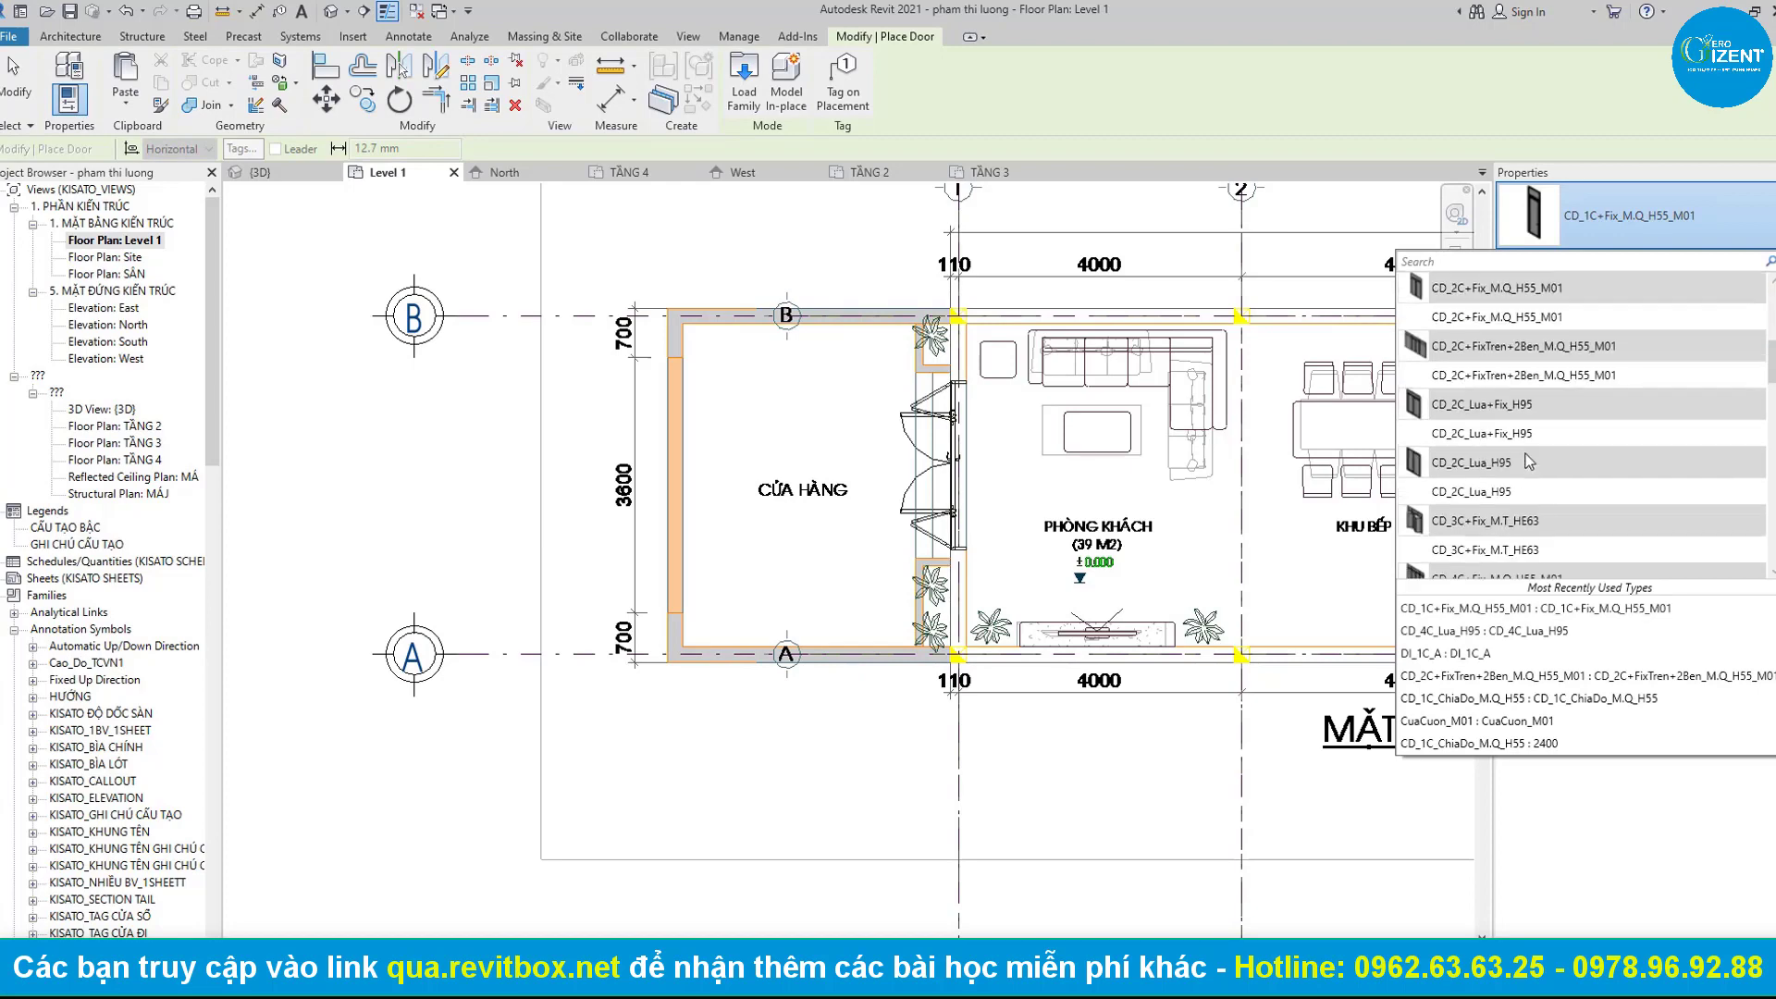
scroll(1528, 460, down, 3)
scroll(1517, 481, down, 3)
scroll(1499, 518, down, 3)
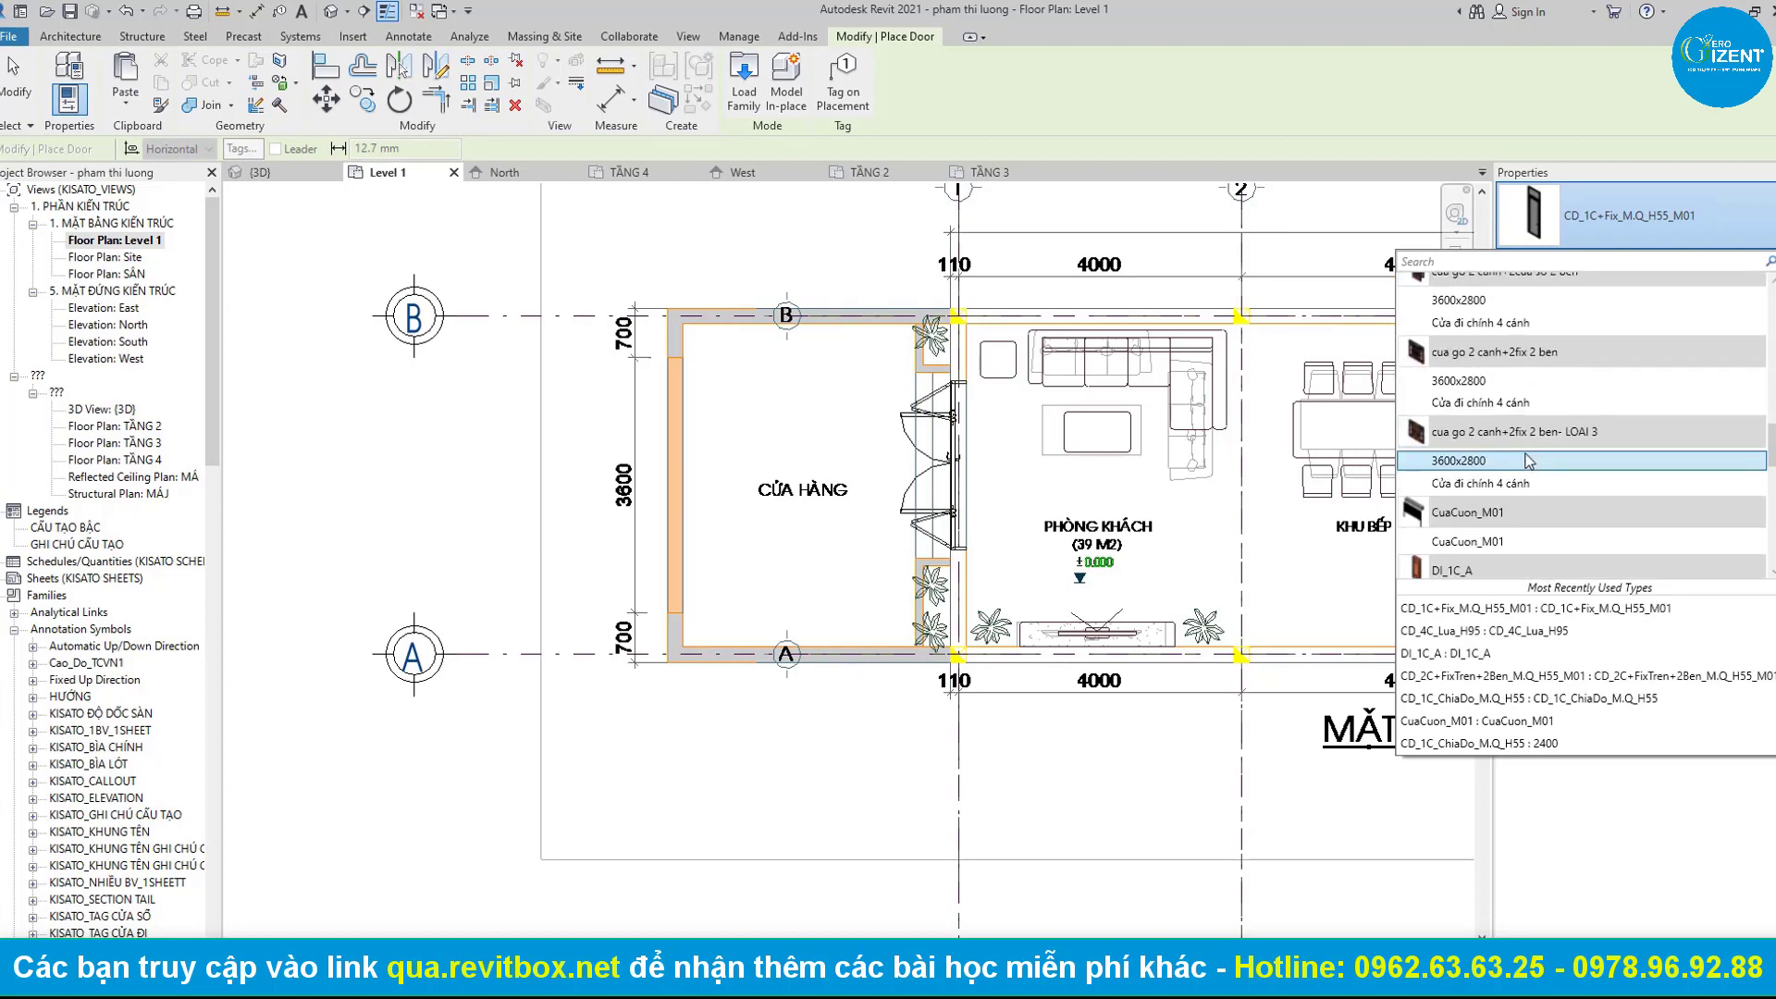
click(1474, 551)
scroll(779, 529, up, 2)
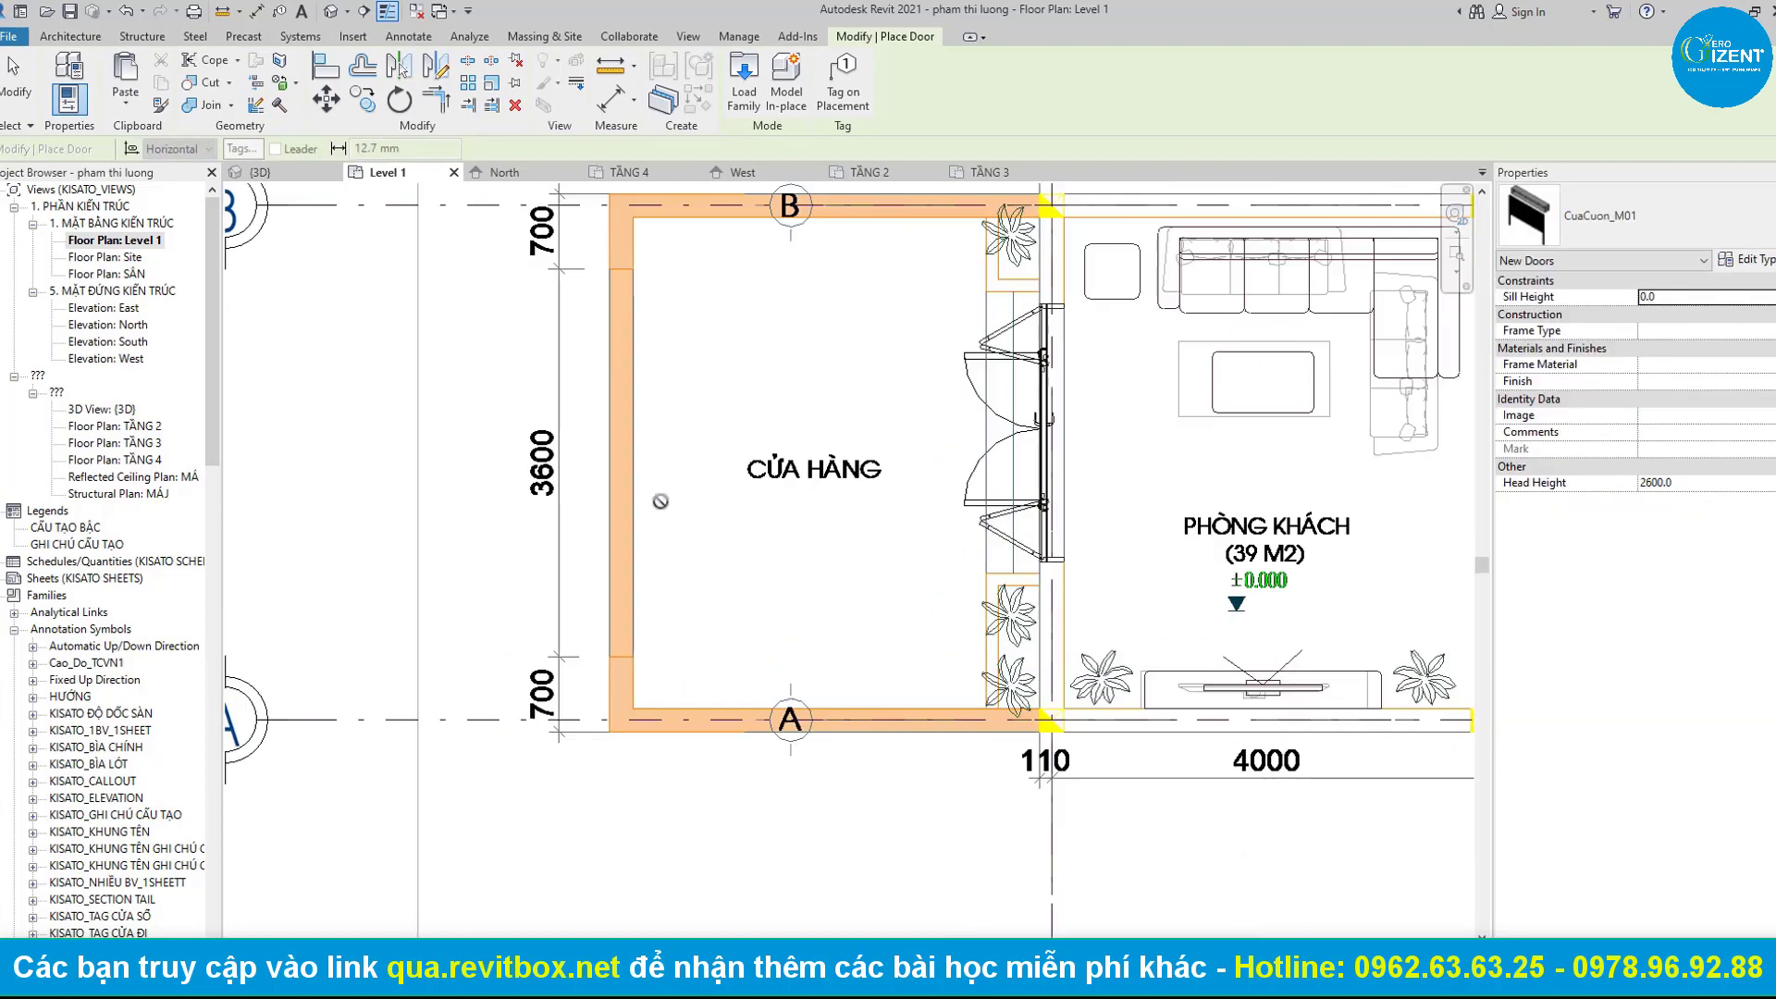
click(610, 461)
key(Escape)
key(Escape)
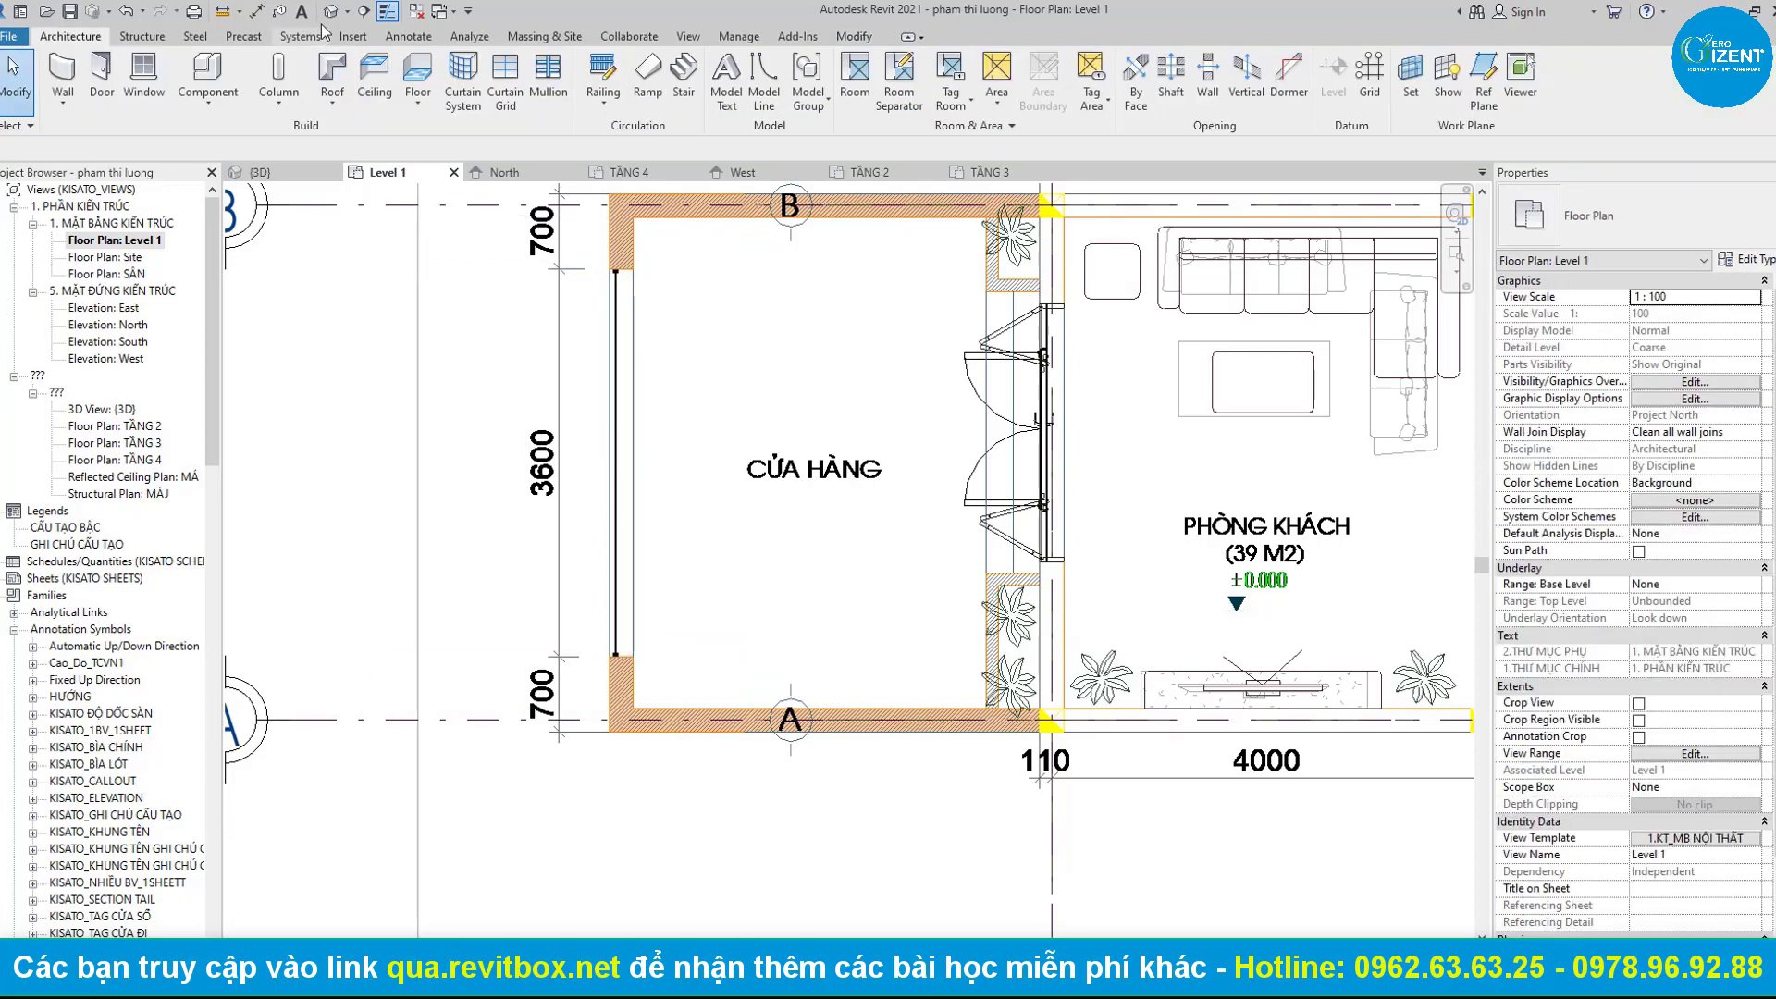
click(257, 173)
Select the three shop-front walls in 3D and set their Top Offset to -400.
scroll(602, 626, up, 3)
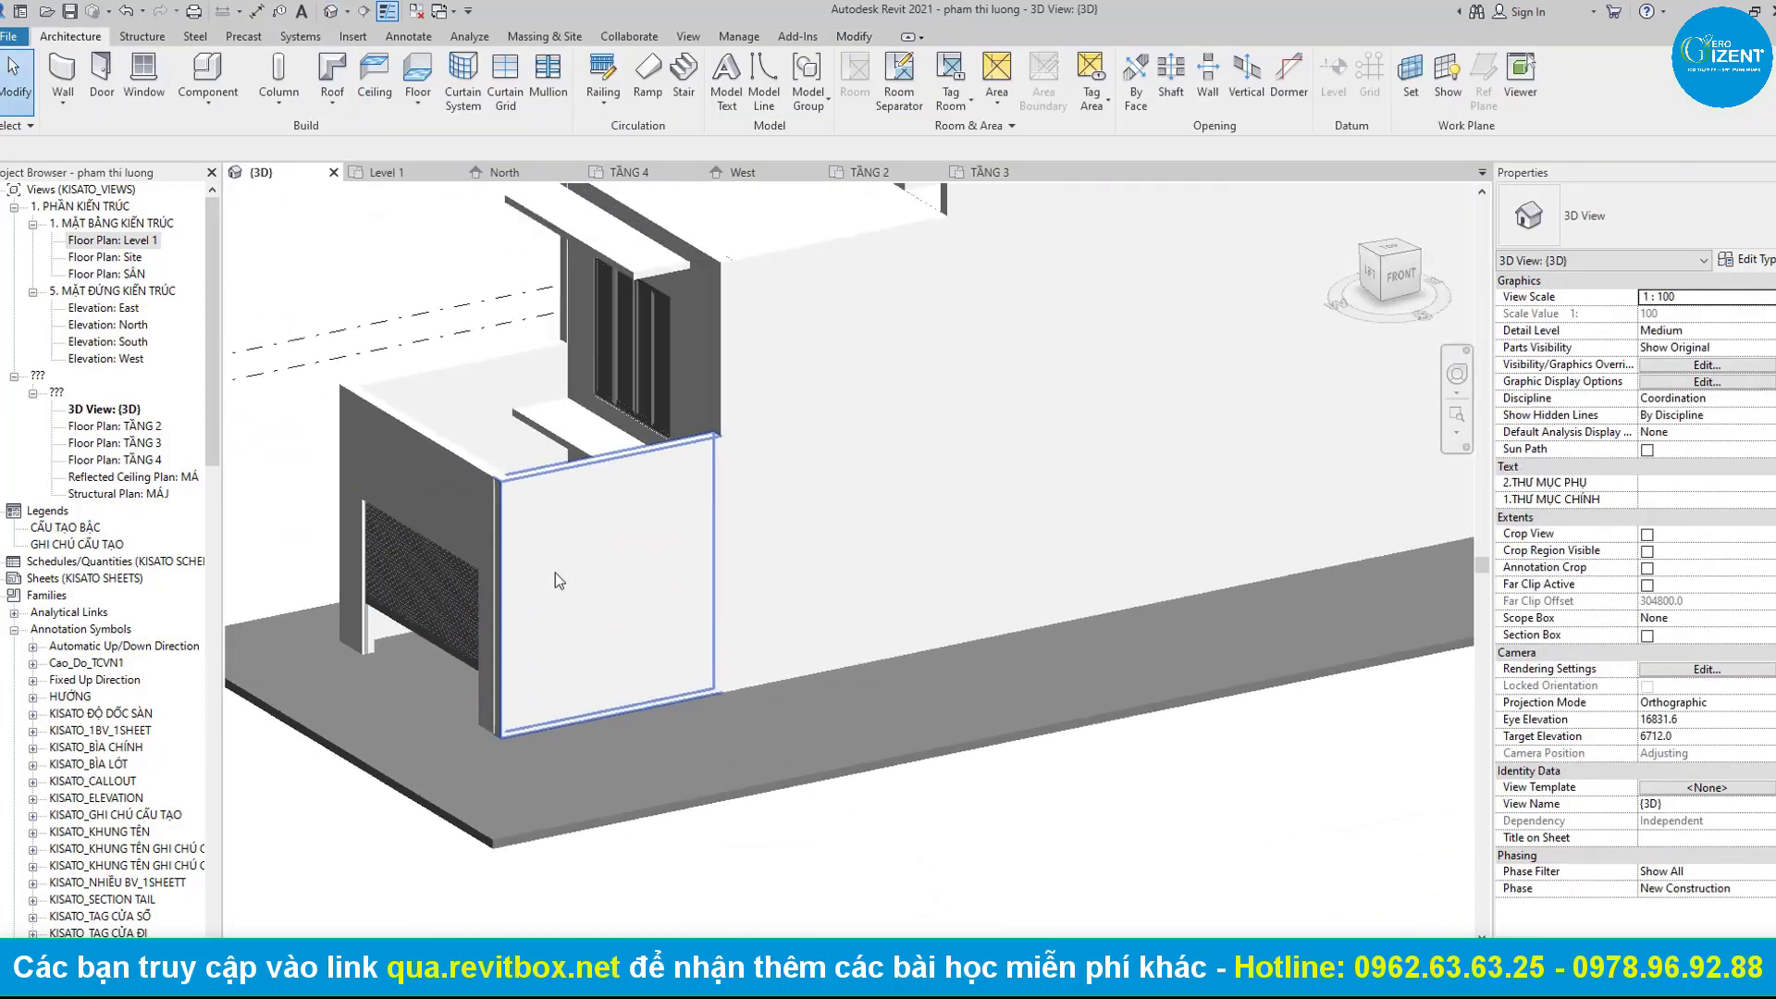
mouse_move(619, 623)
shift+middle_down()
mouse_move(896, 579)
mouse_move(647, 518)
shift+middle_up()
click(611, 555)
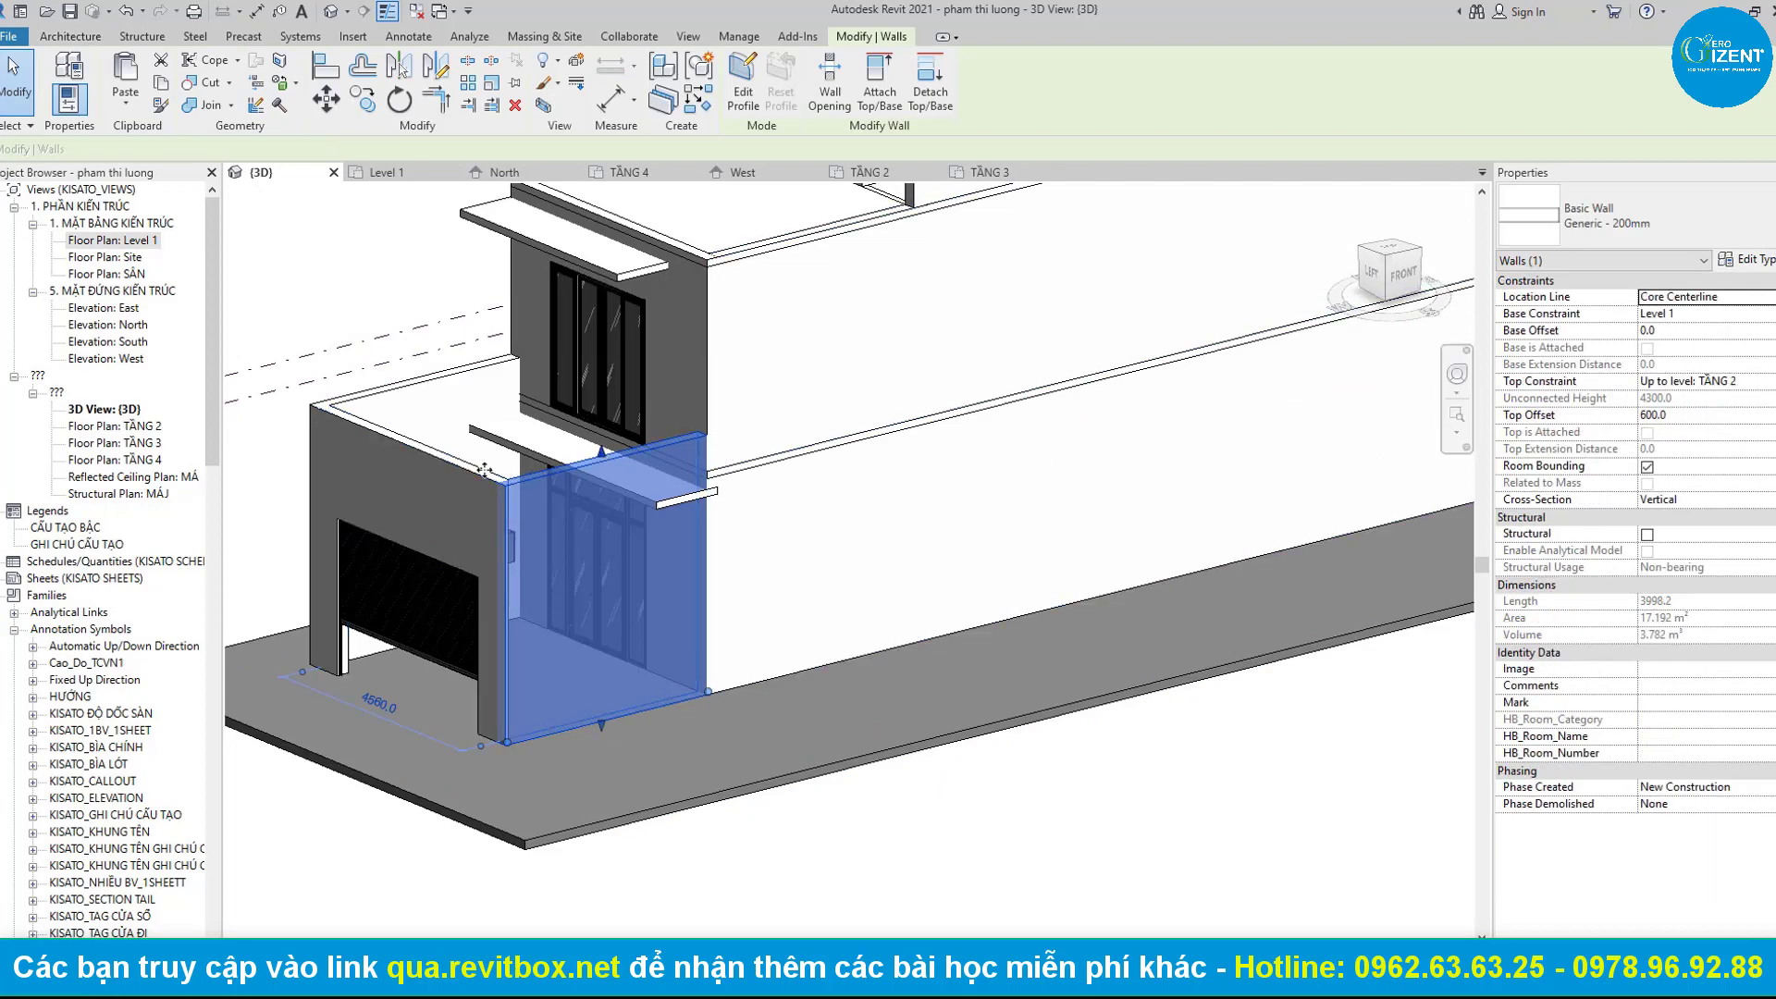
ctrl+click(417, 463)
ctrl+click(320, 518)
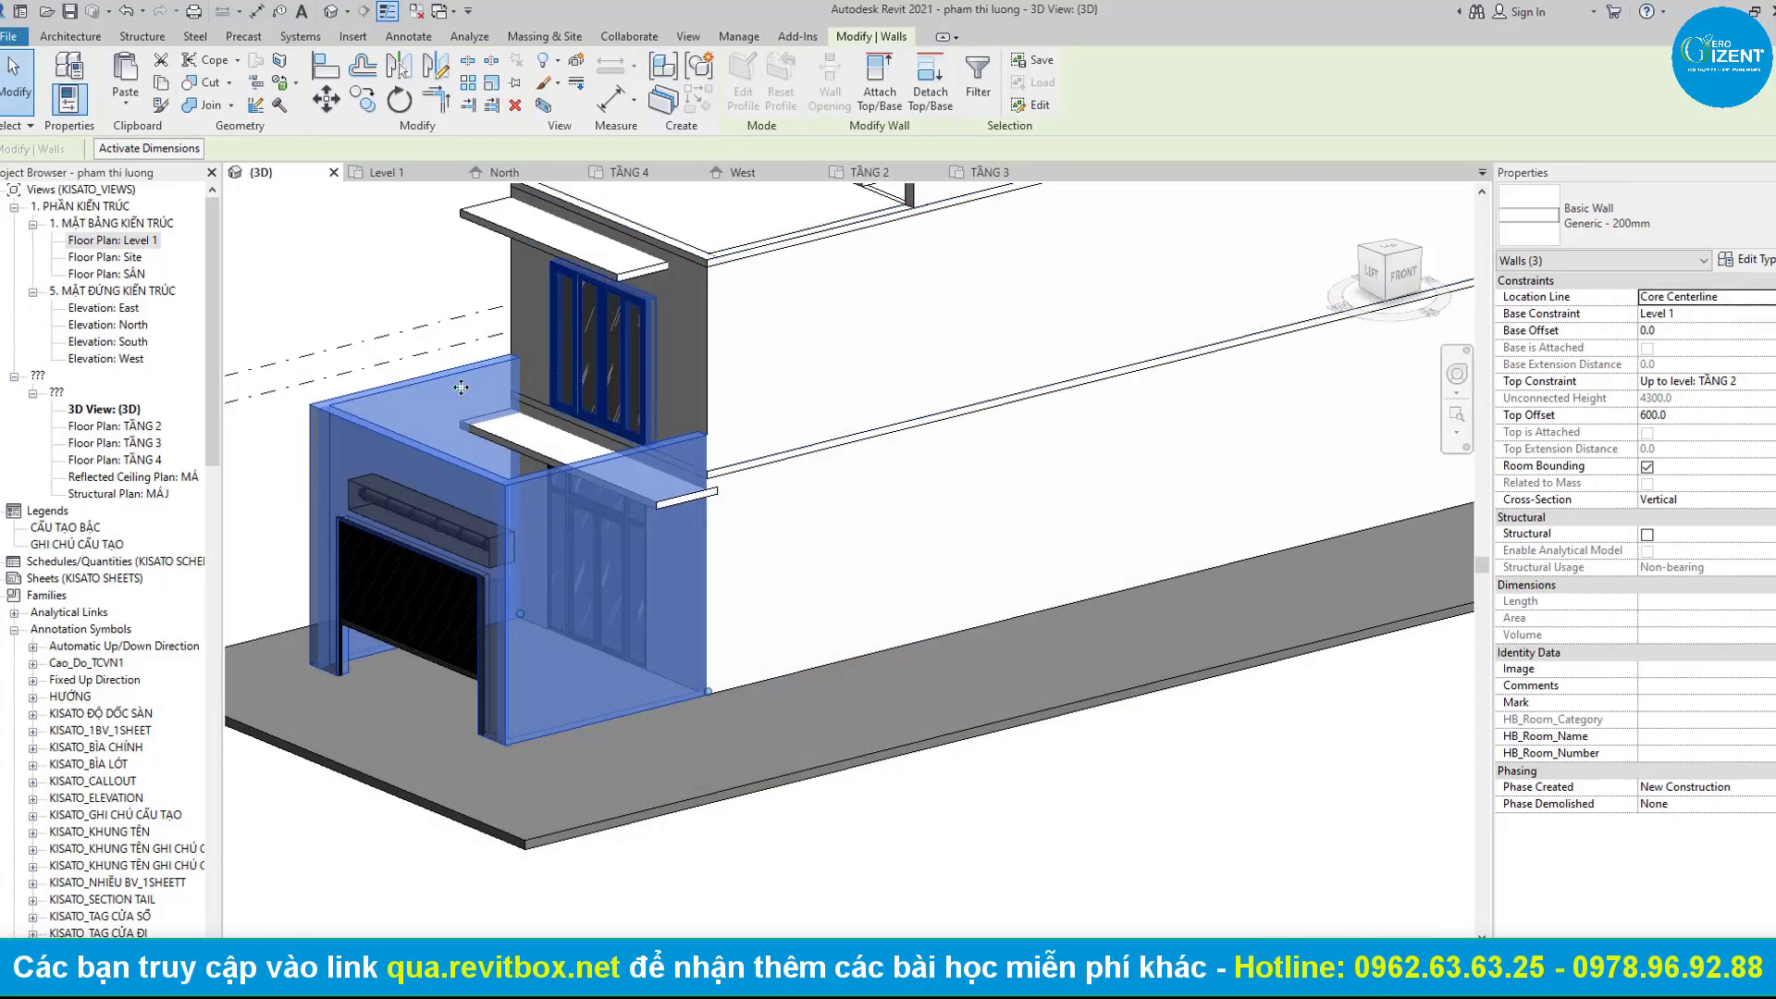
click(1674, 414)
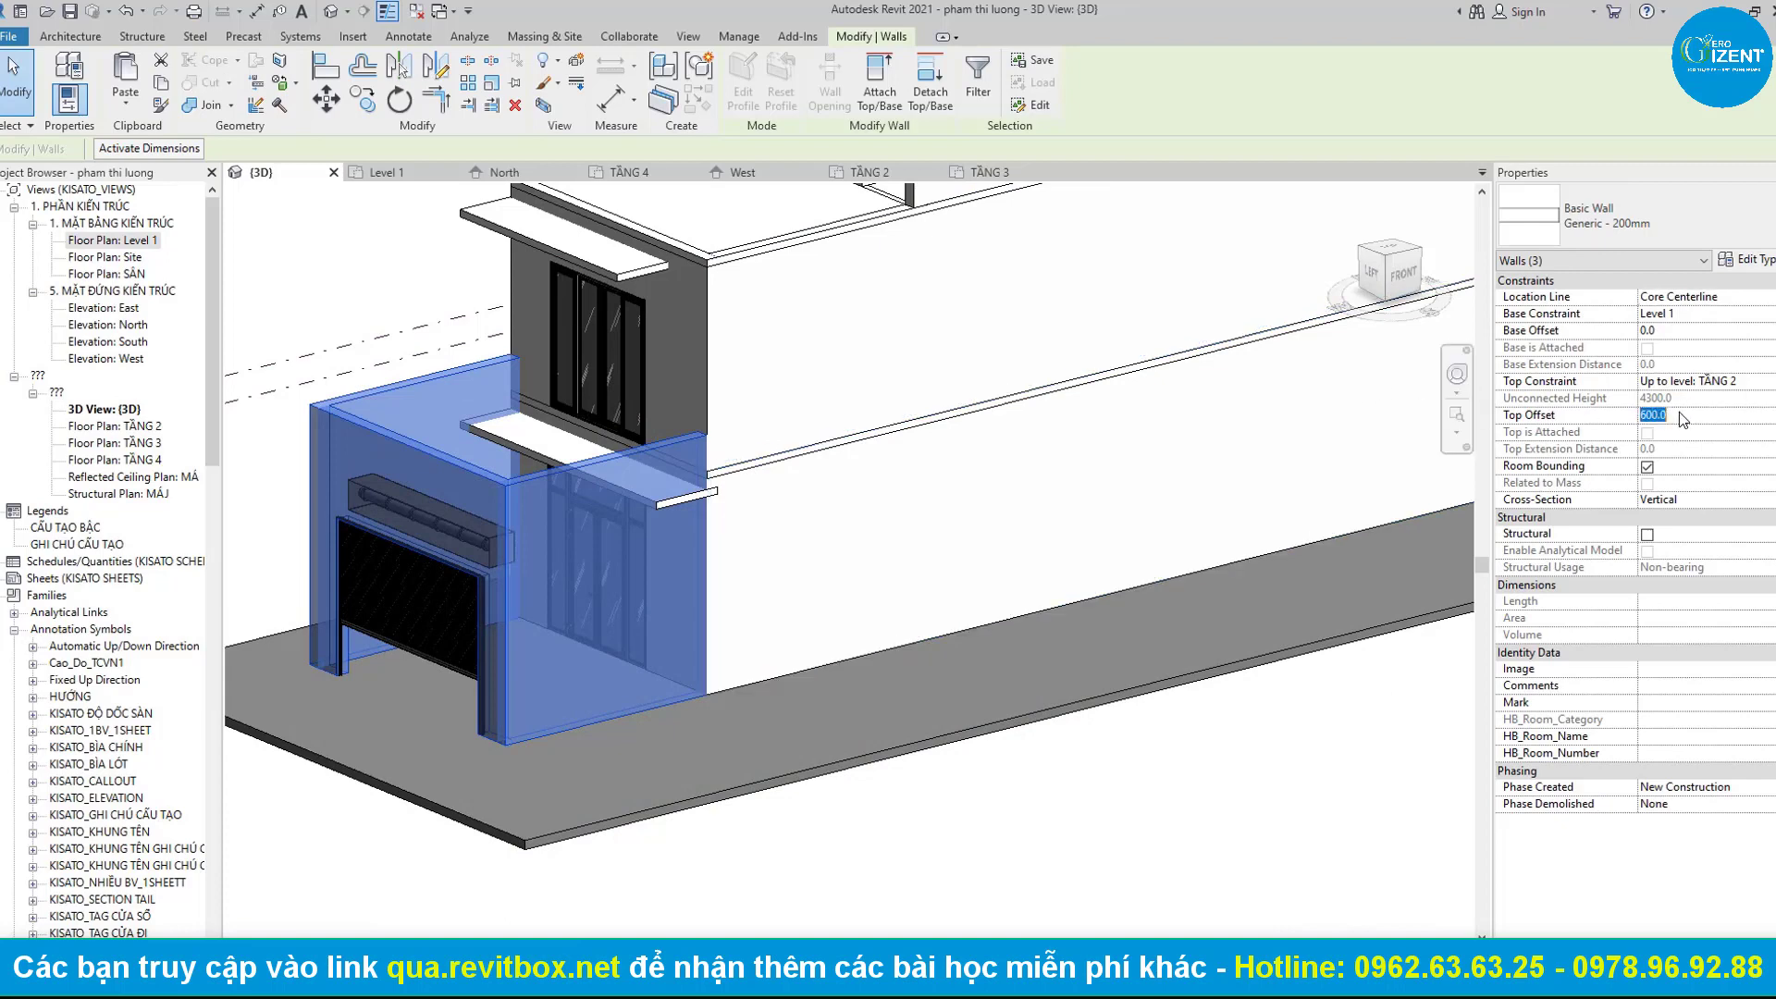
text(-400)
key(Return)
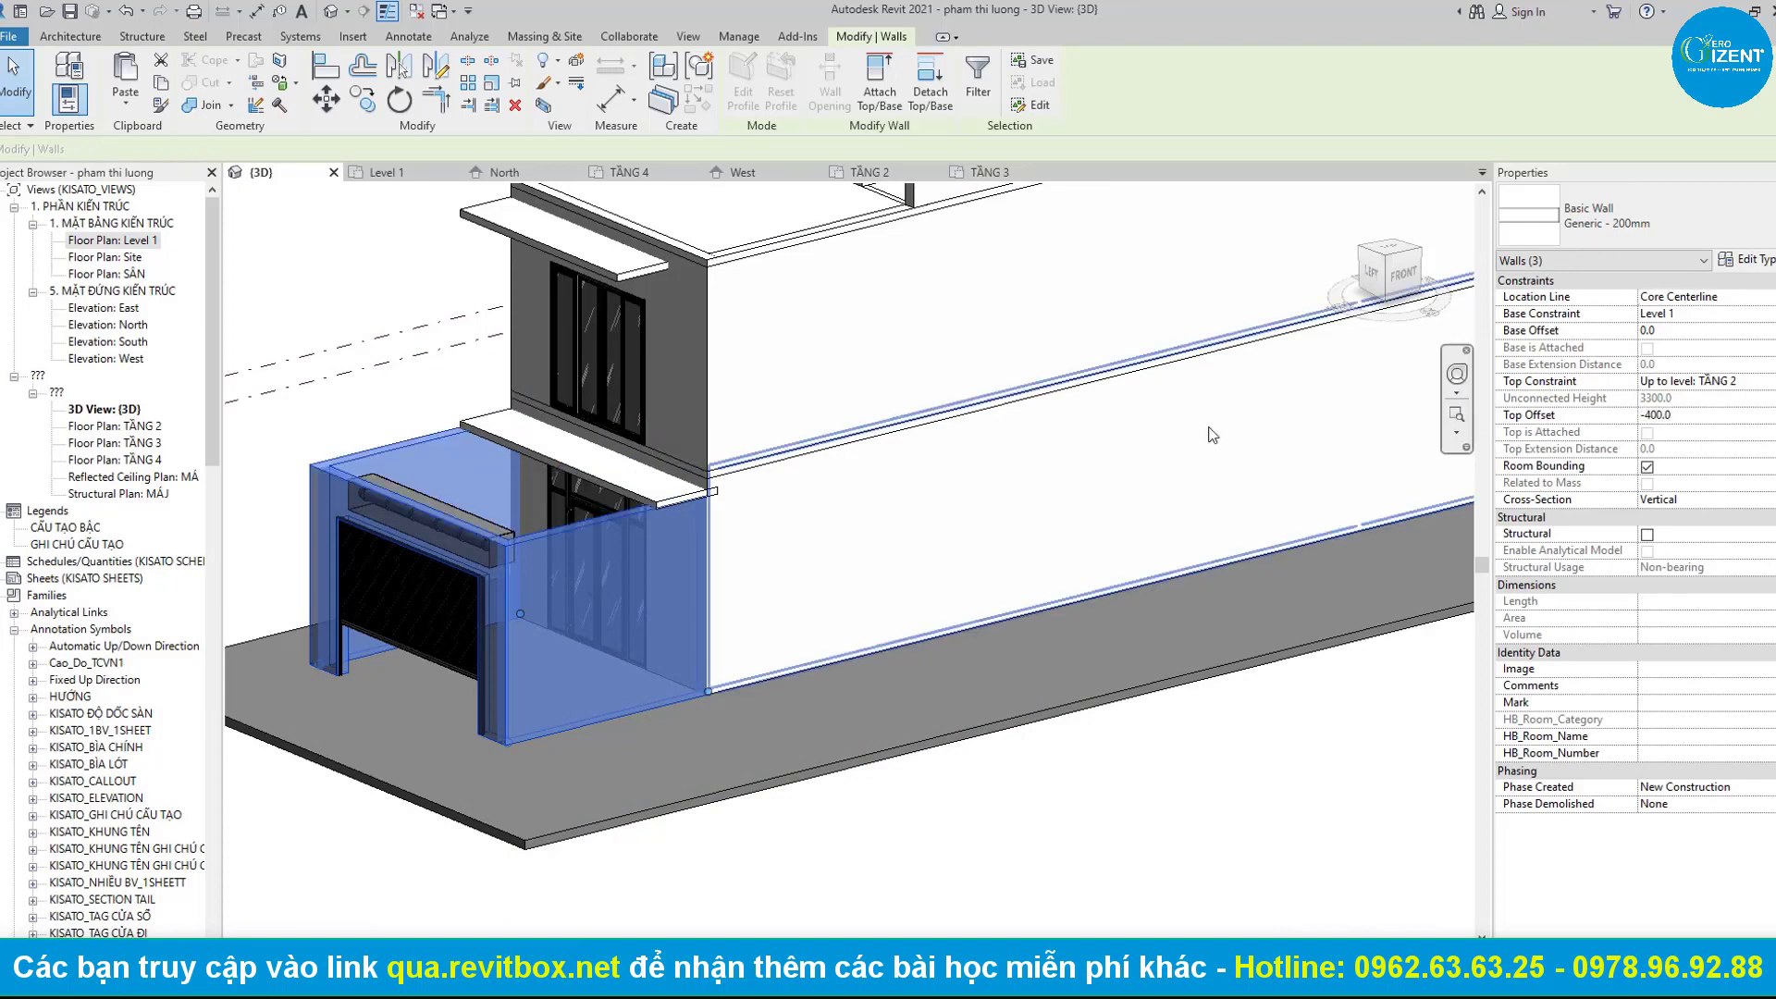
key(Escape)
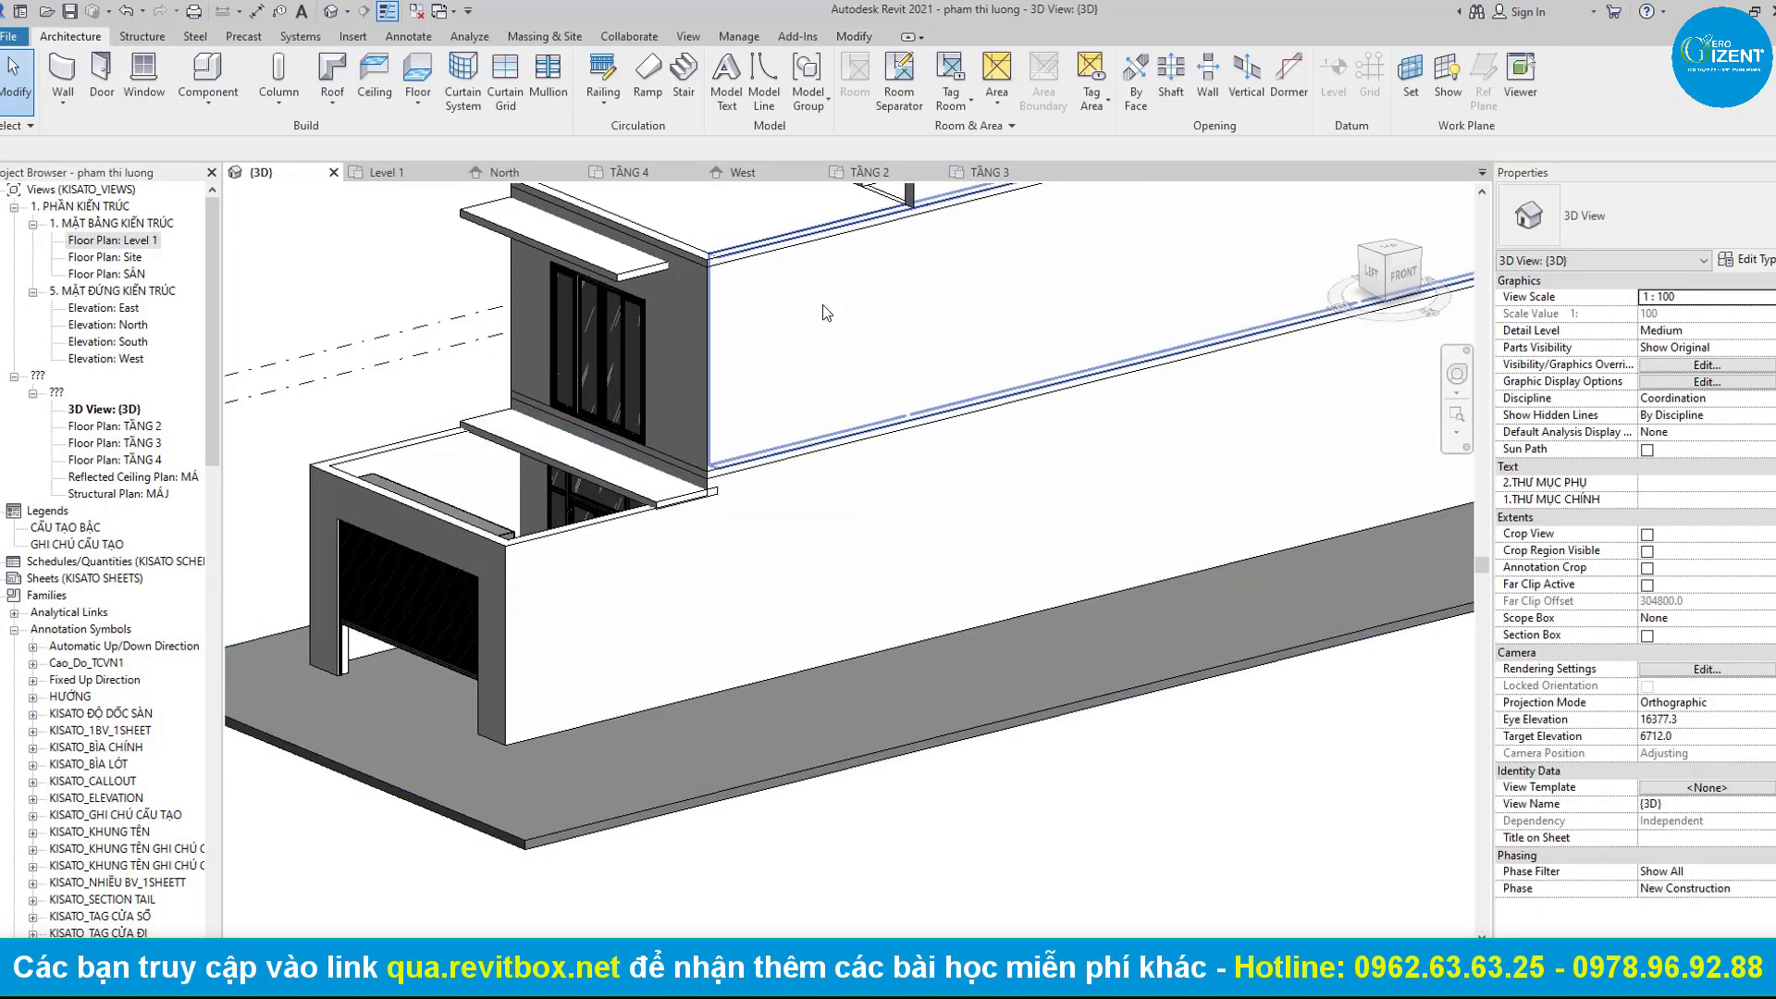
Open the TẦNG 2 plan and adjust its view range.
click(874, 173)
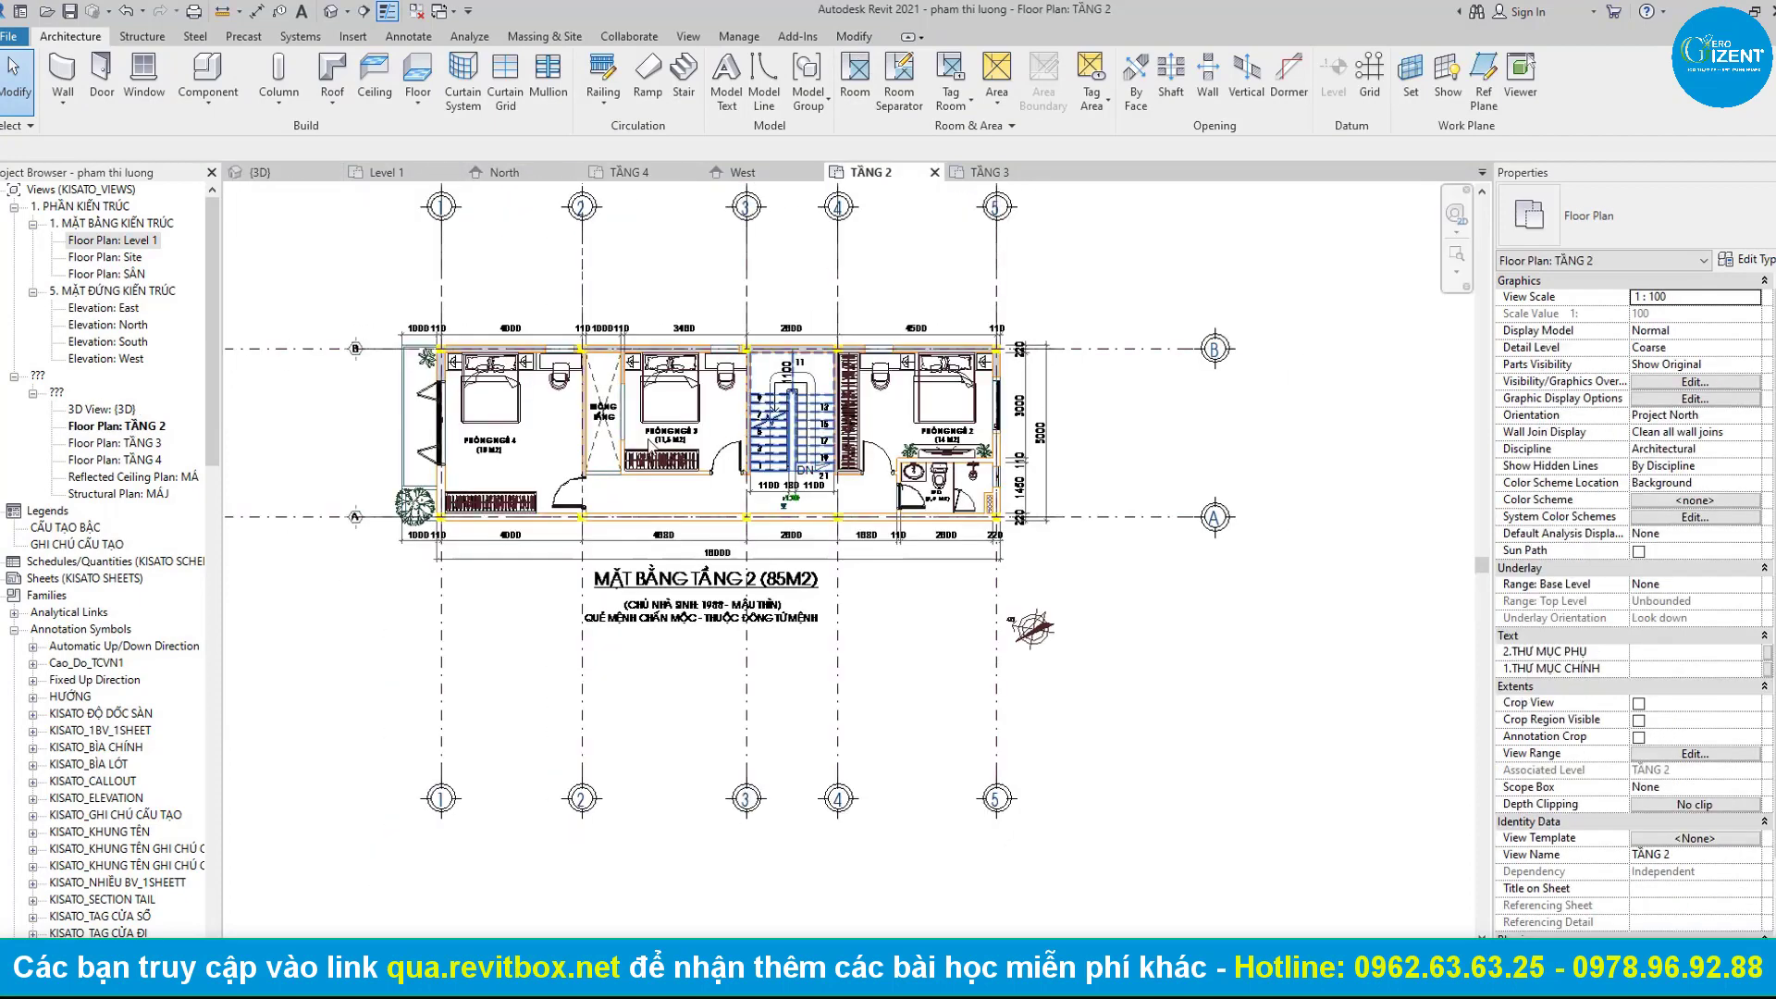
scroll(138, 564, down, 1)
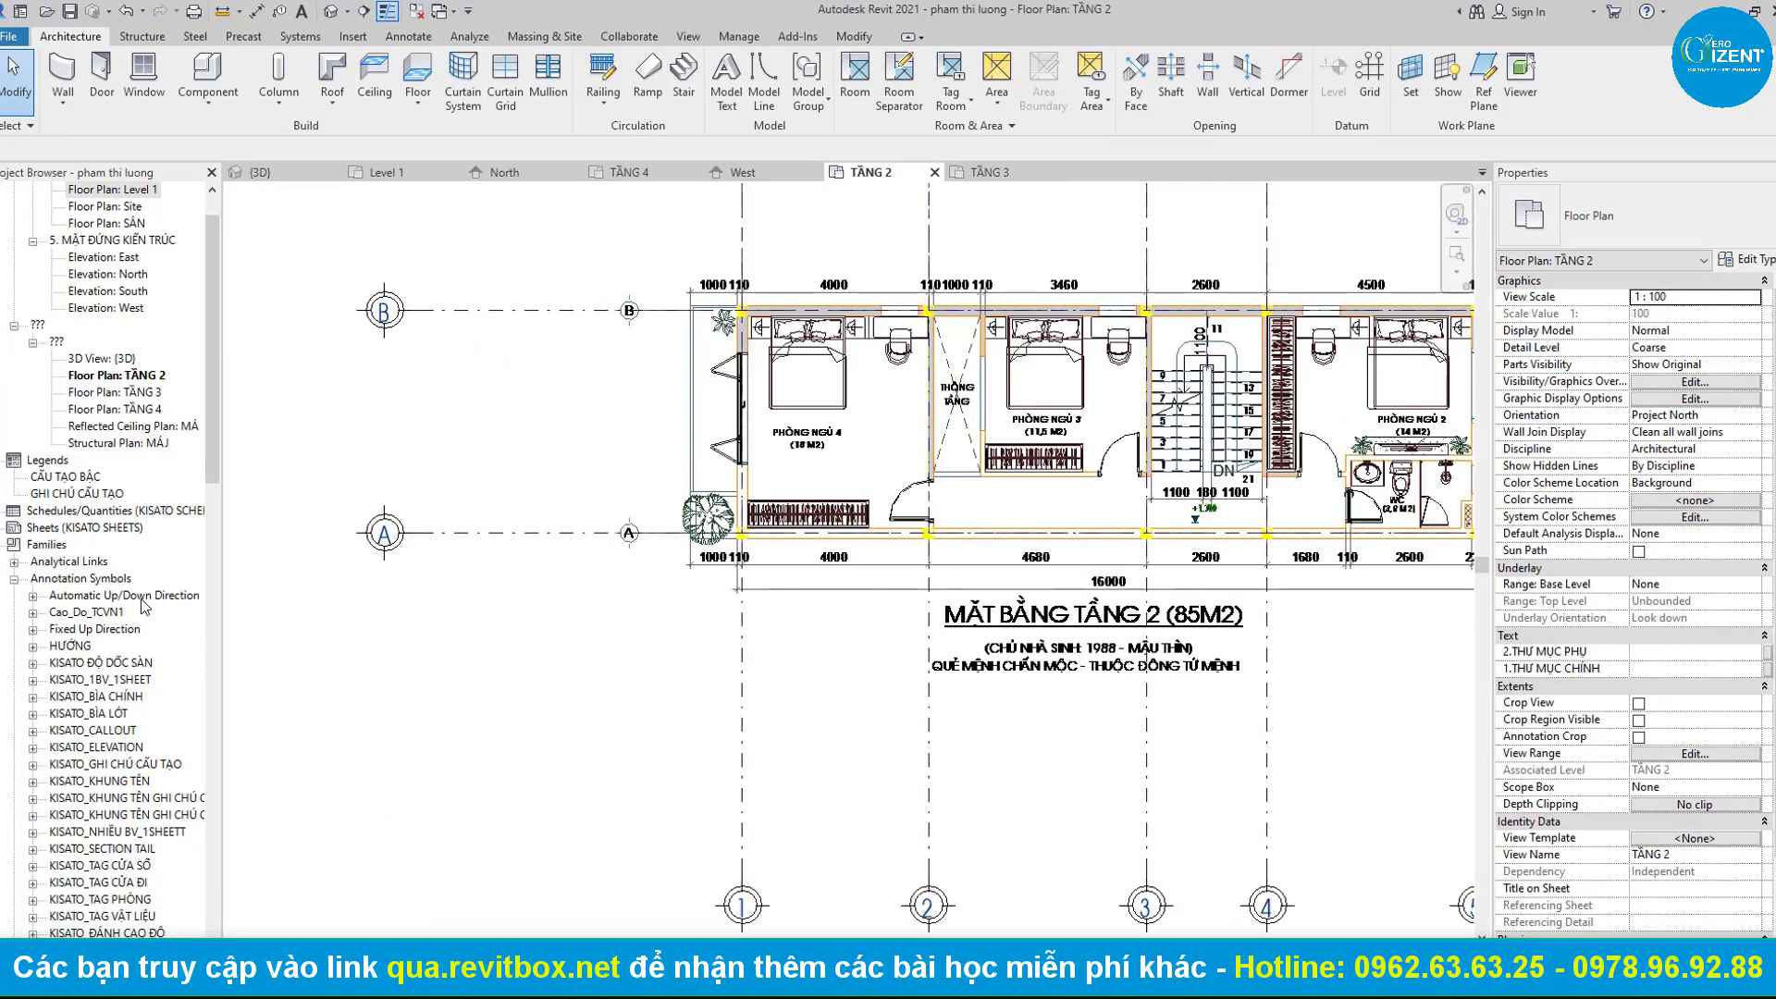
scroll(139, 565, down, 1)
click(1695, 753)
text(-500)
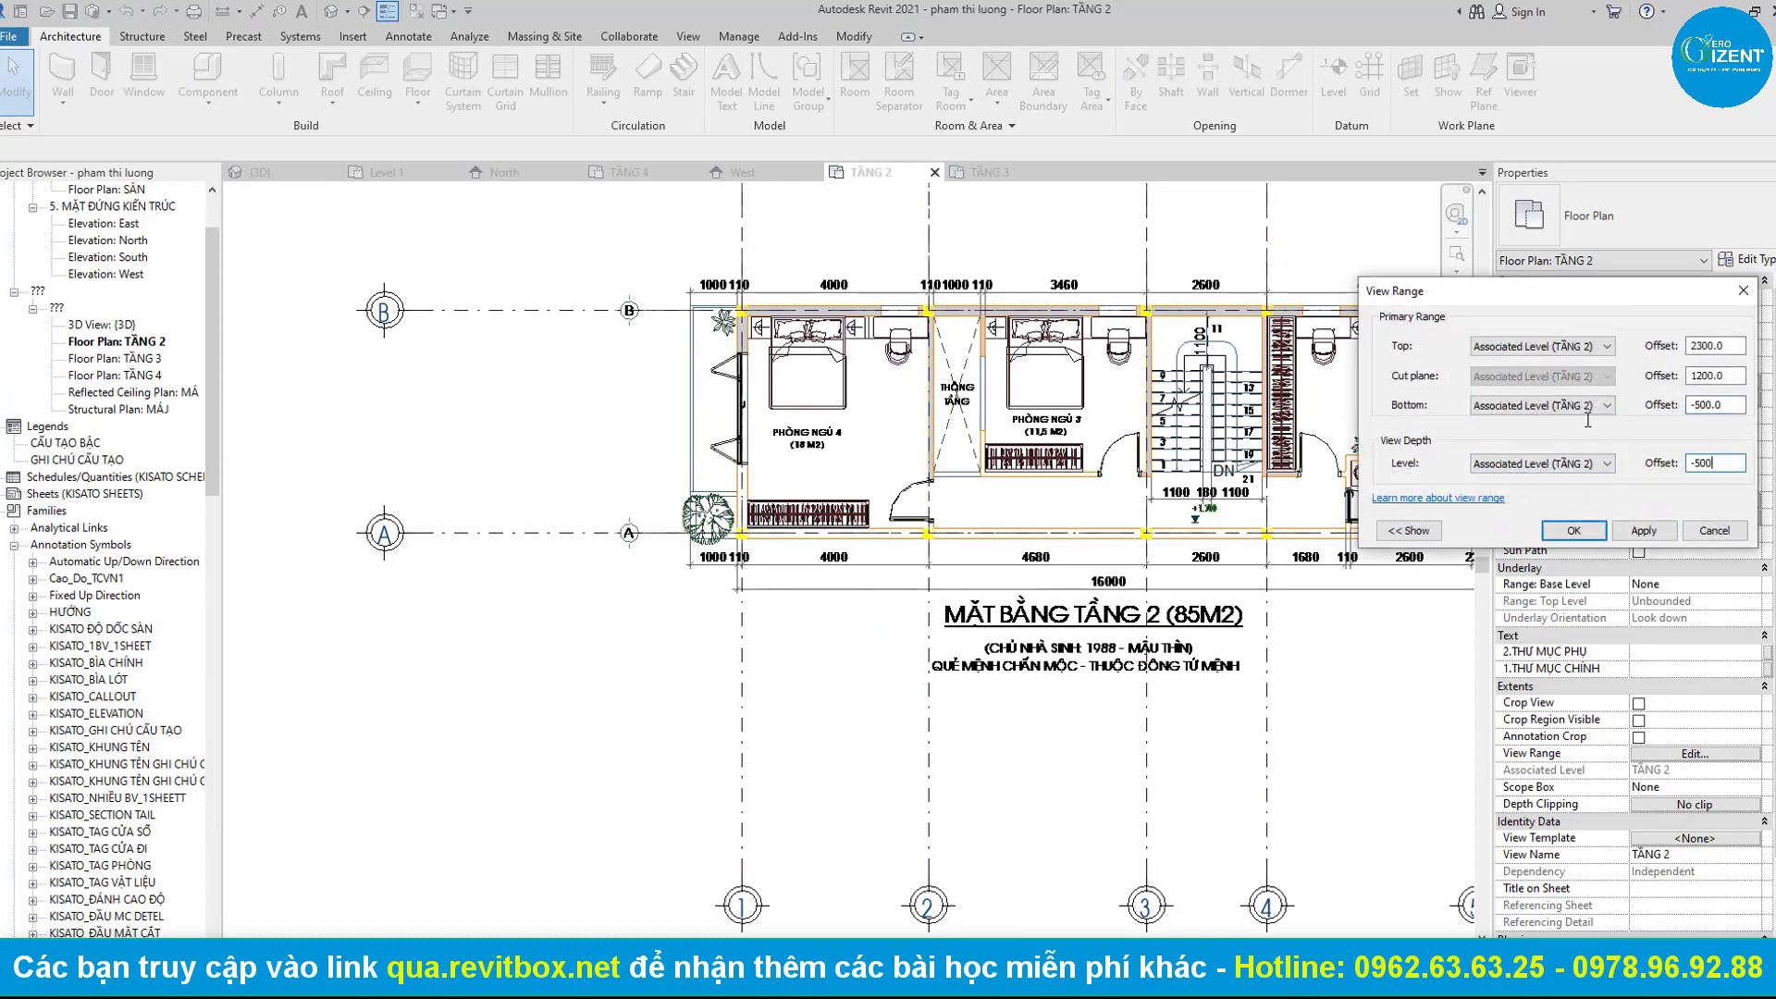
key(Return)
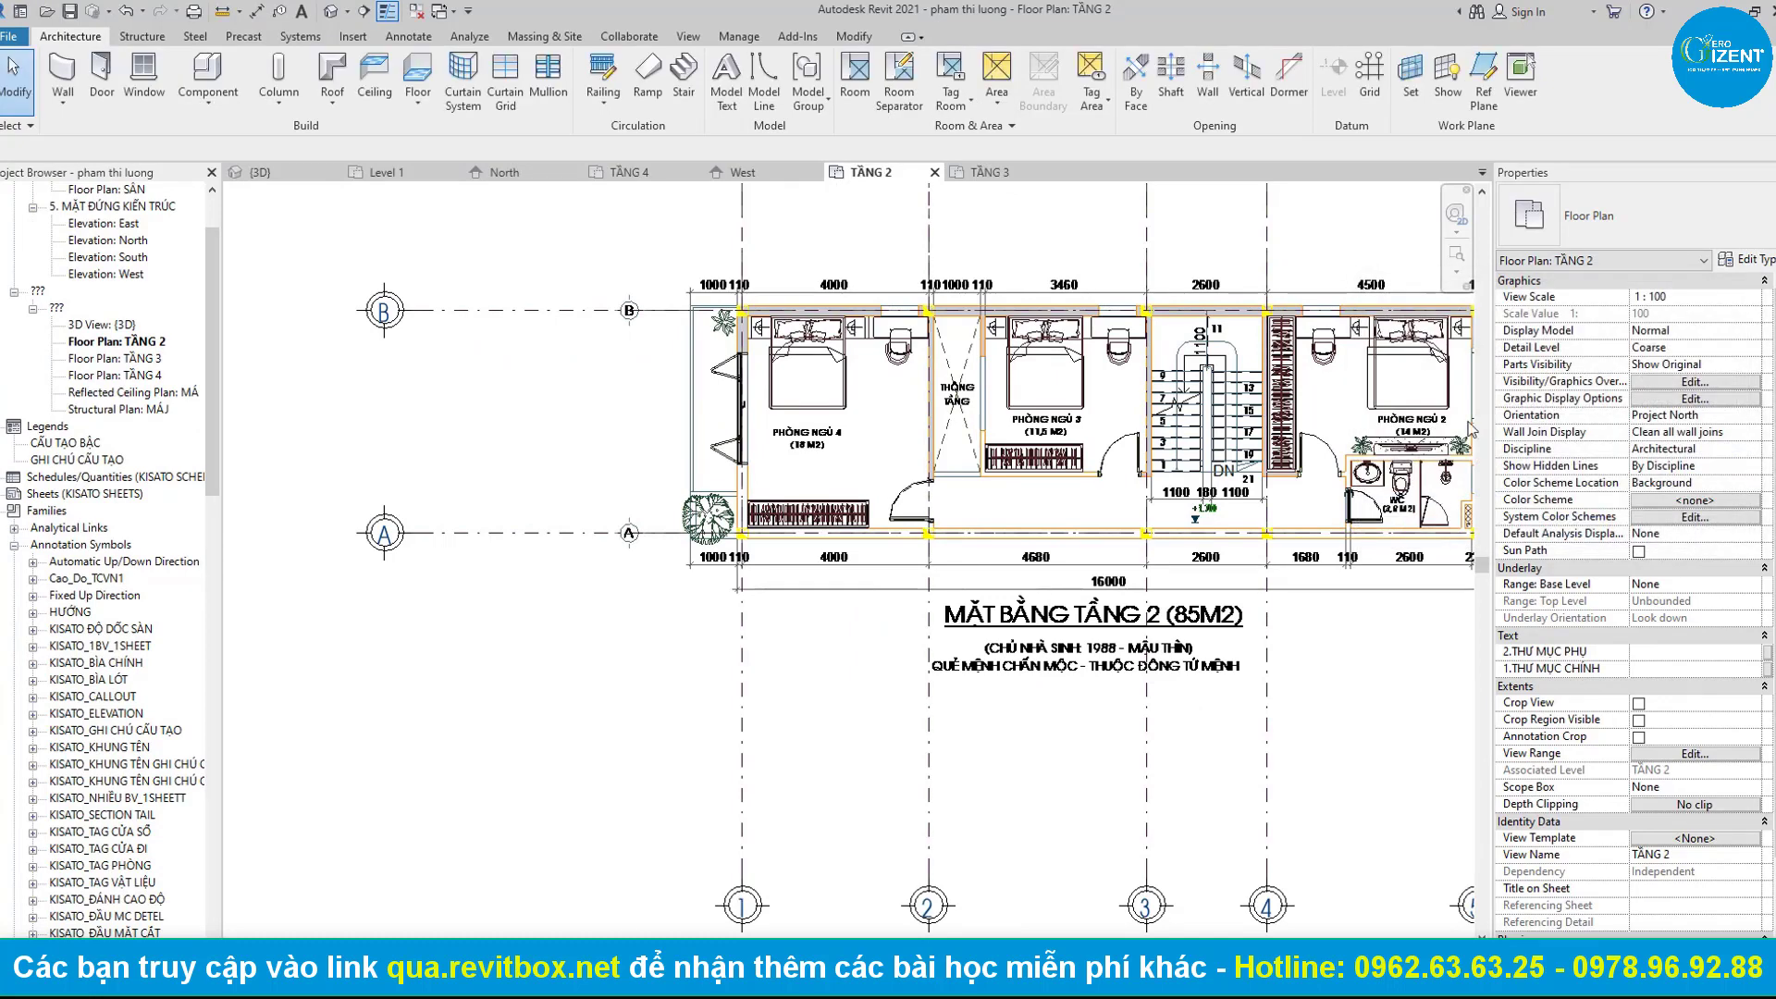
Edit the TẦNG 2 slab boundary, moving its left edge out to the outer line.
scroll(576, 453, up, 1)
scroll(575, 453, up, 1)
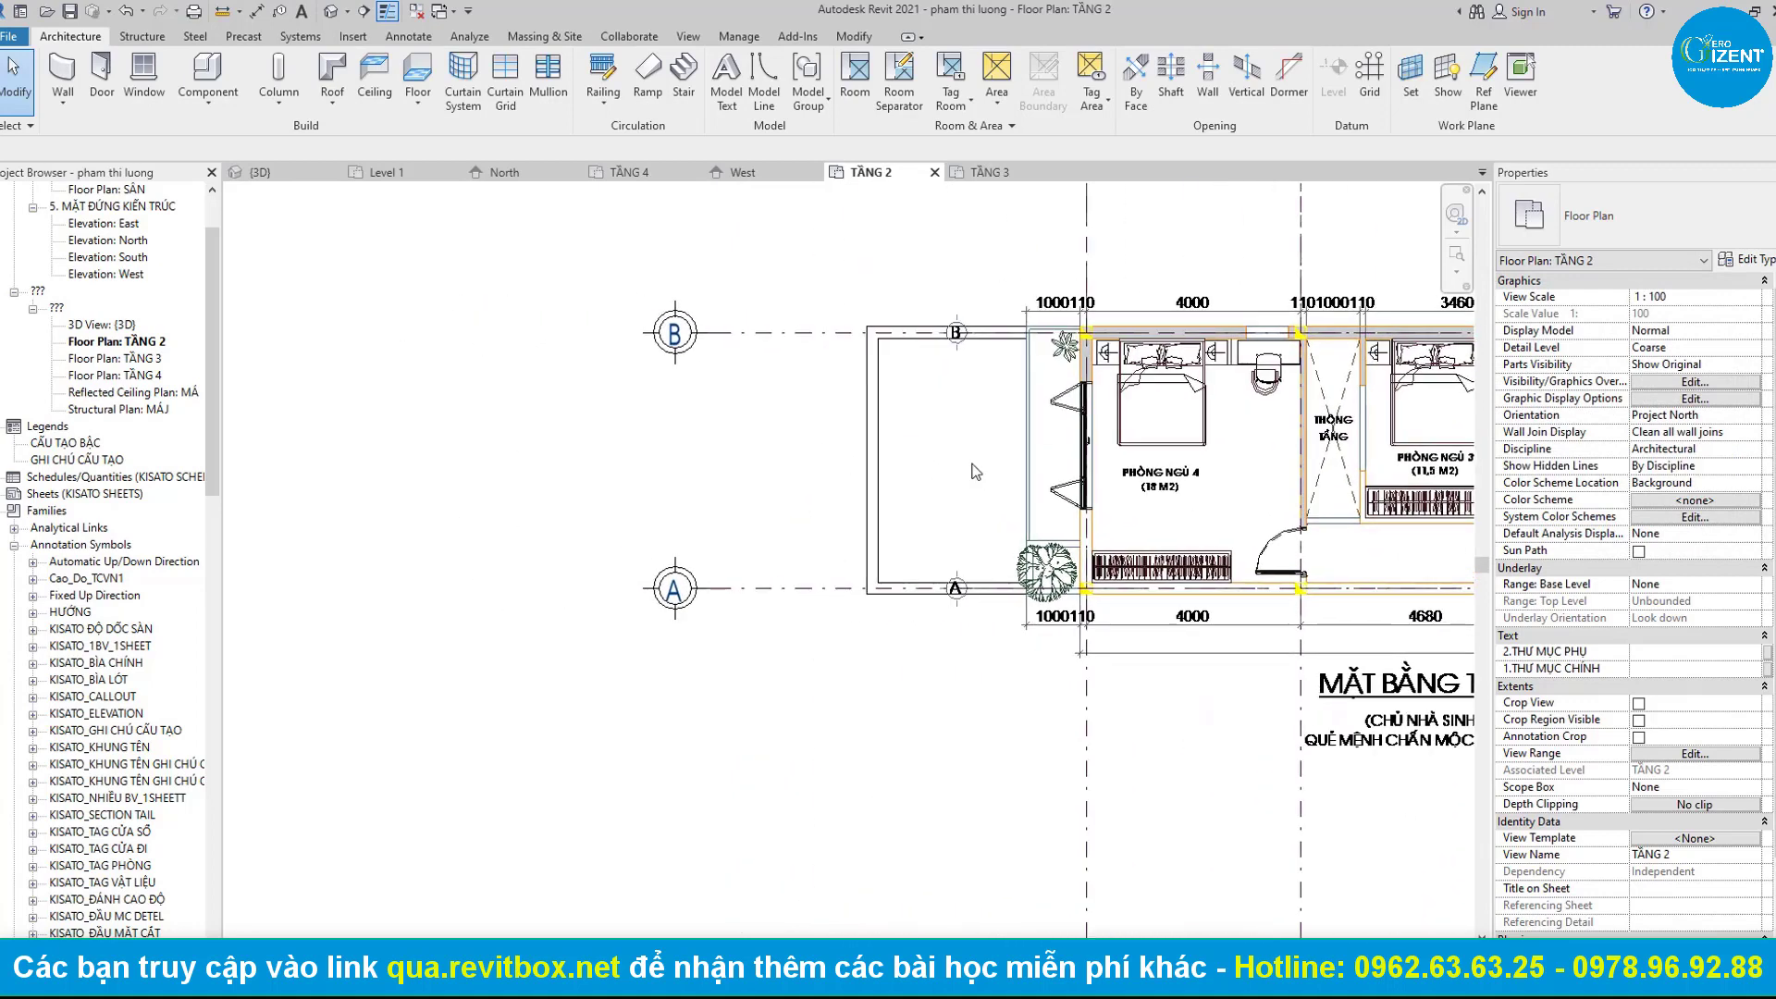
scroll(575, 452, up, 1)
click(1064, 444)
click(751, 88)
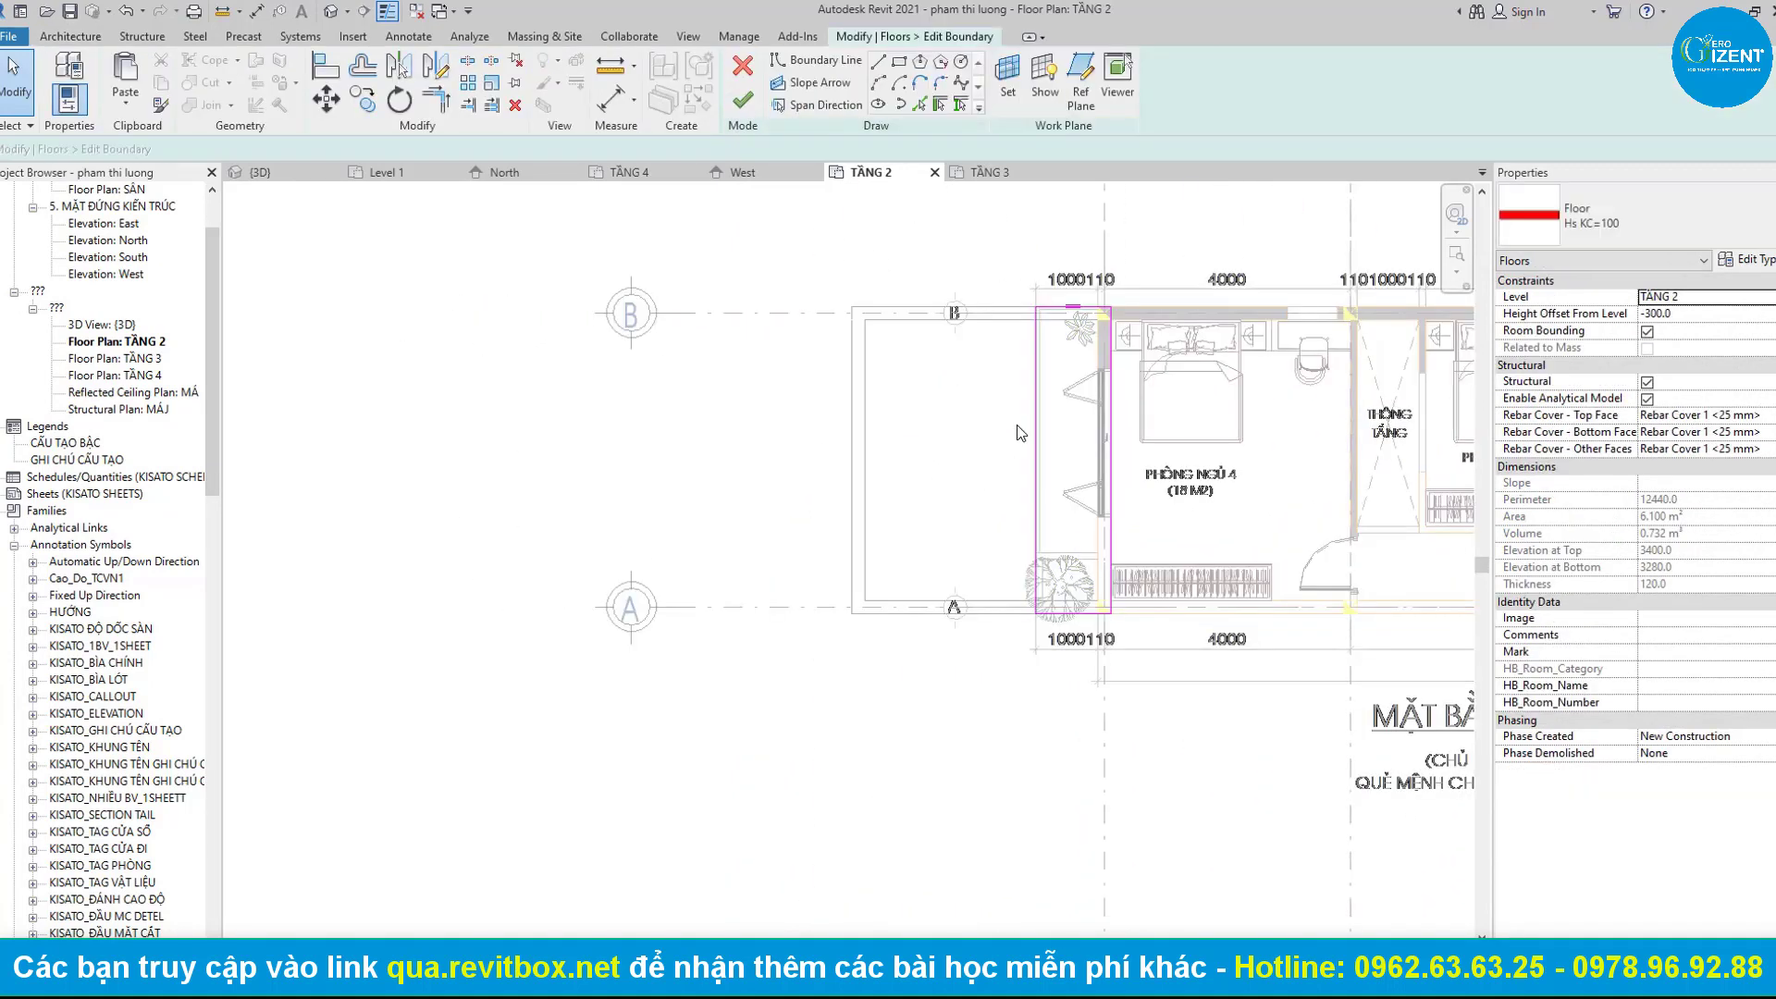
drag(1036, 435, 777, 435)
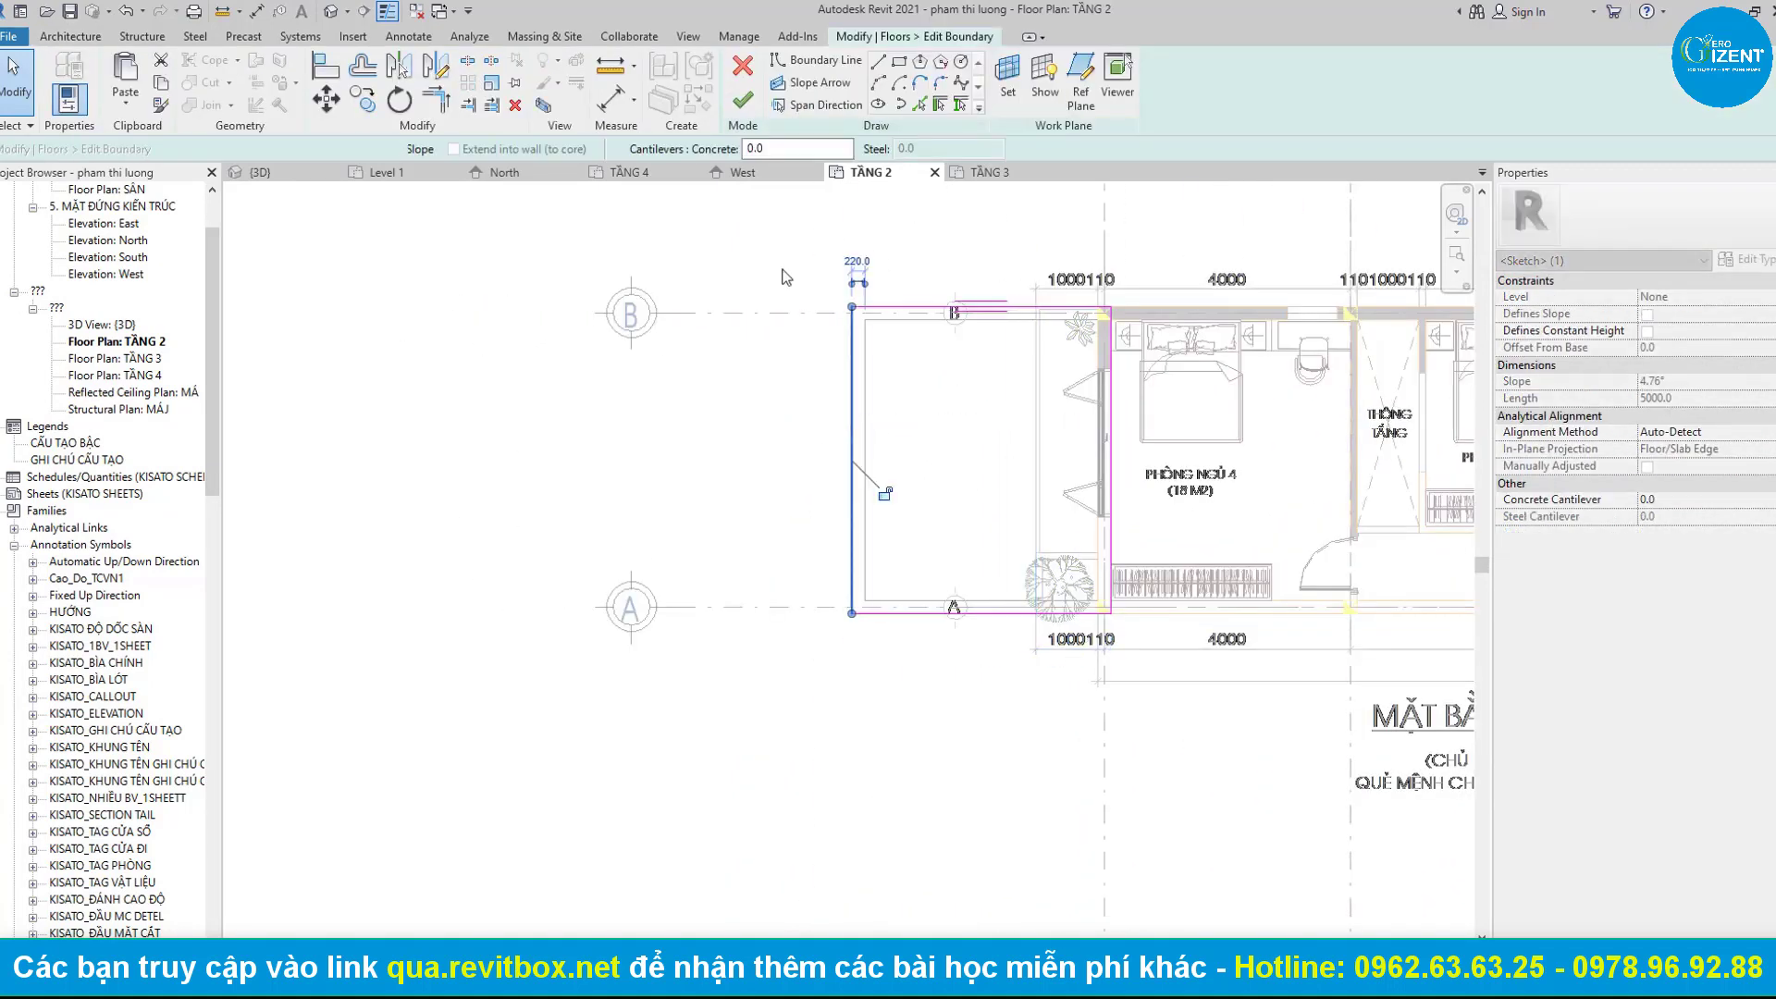
click(743, 101)
click(1026, 513)
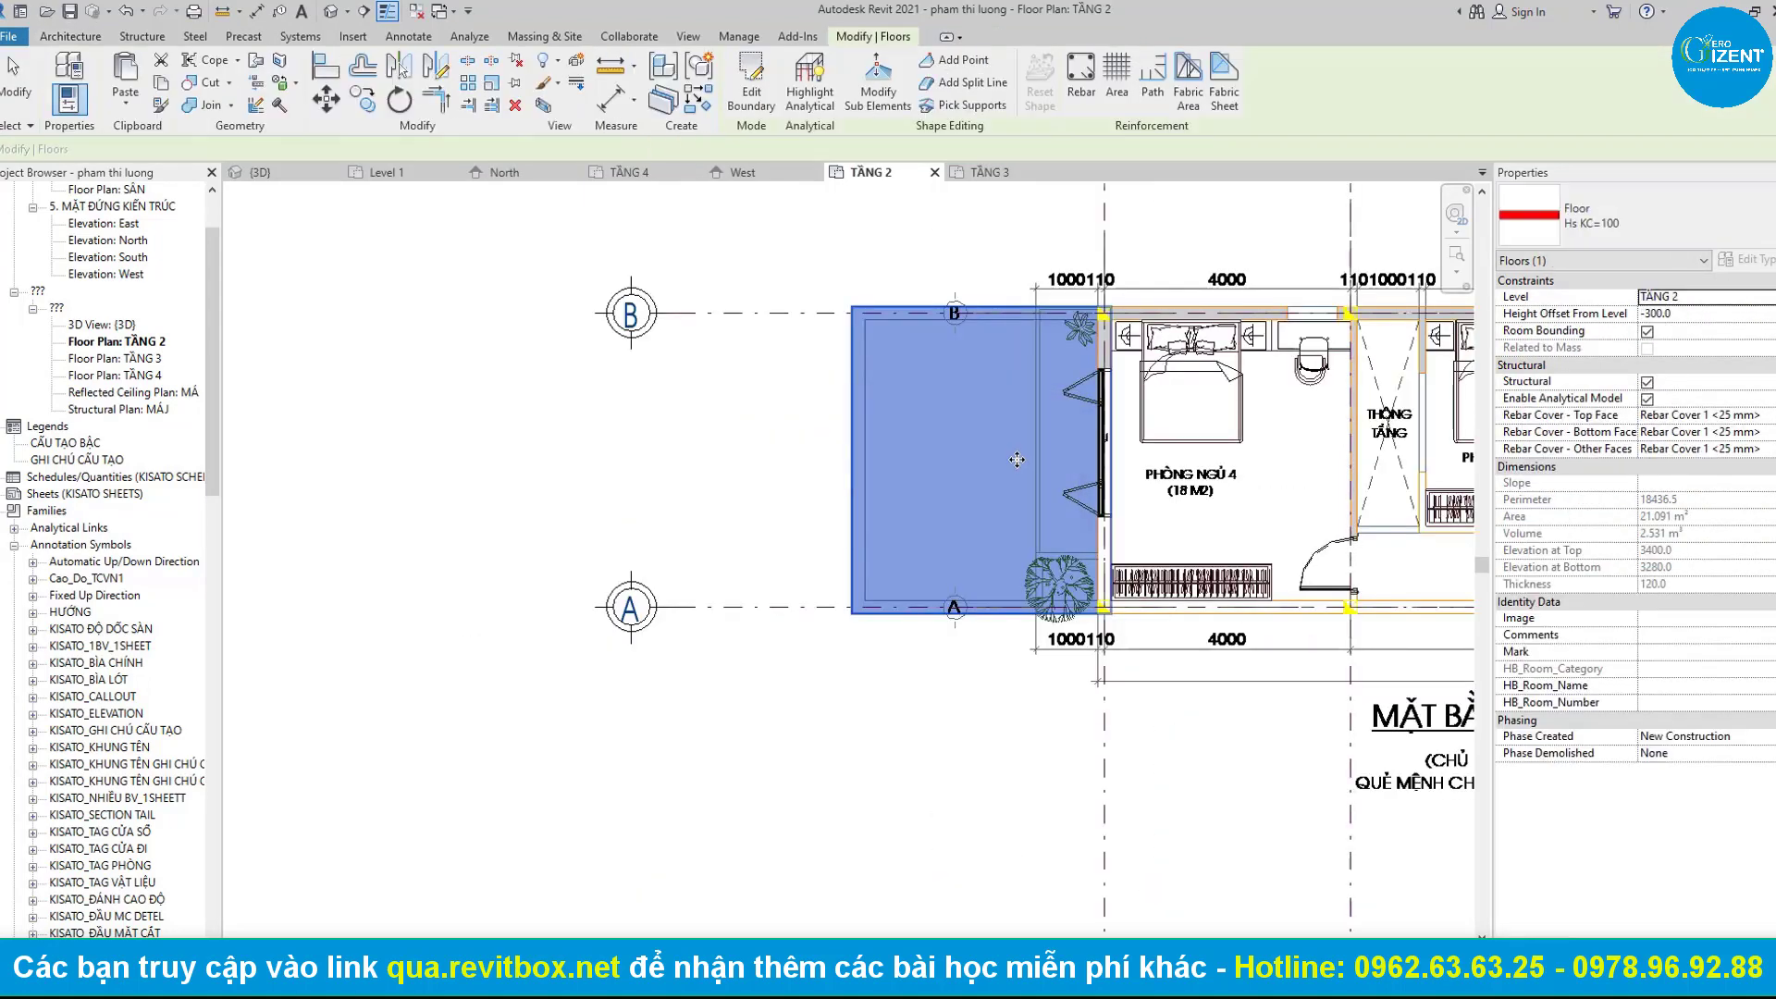
key(Escape)
Check the extended slab over the shop in the 3D view.
click(331, 12)
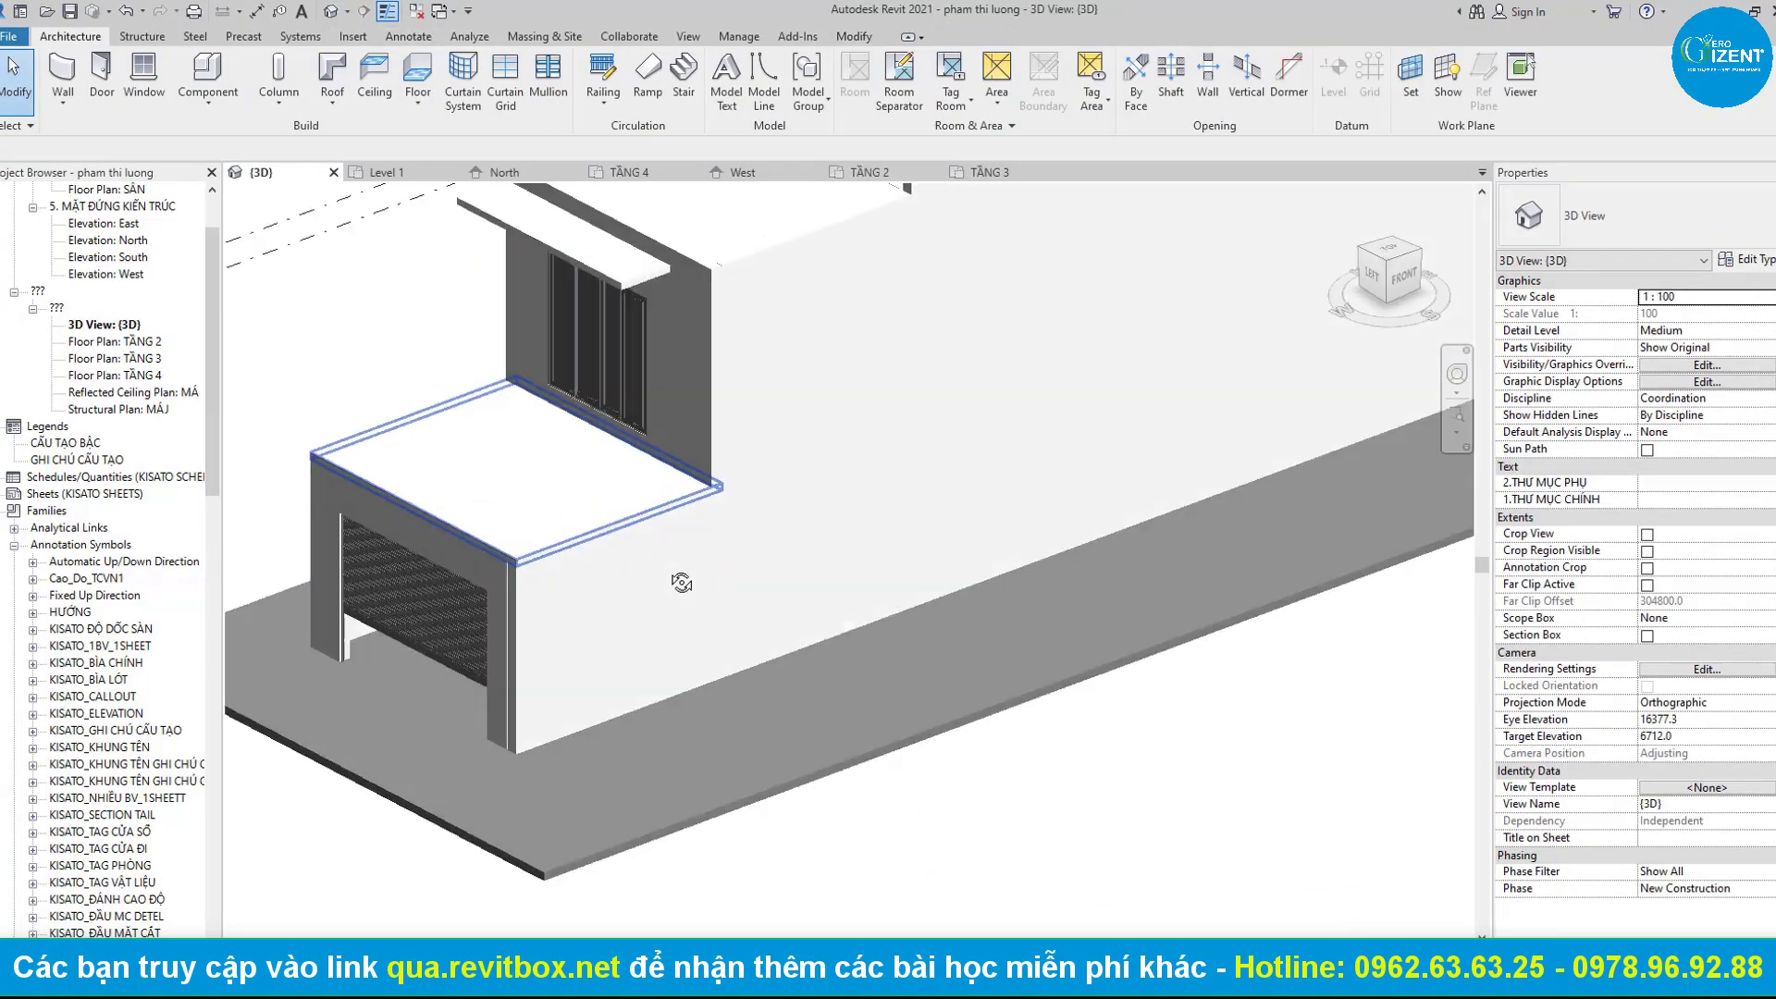
scroll(1005, 748, up, 2)
scroll(1004, 747, up, 2)
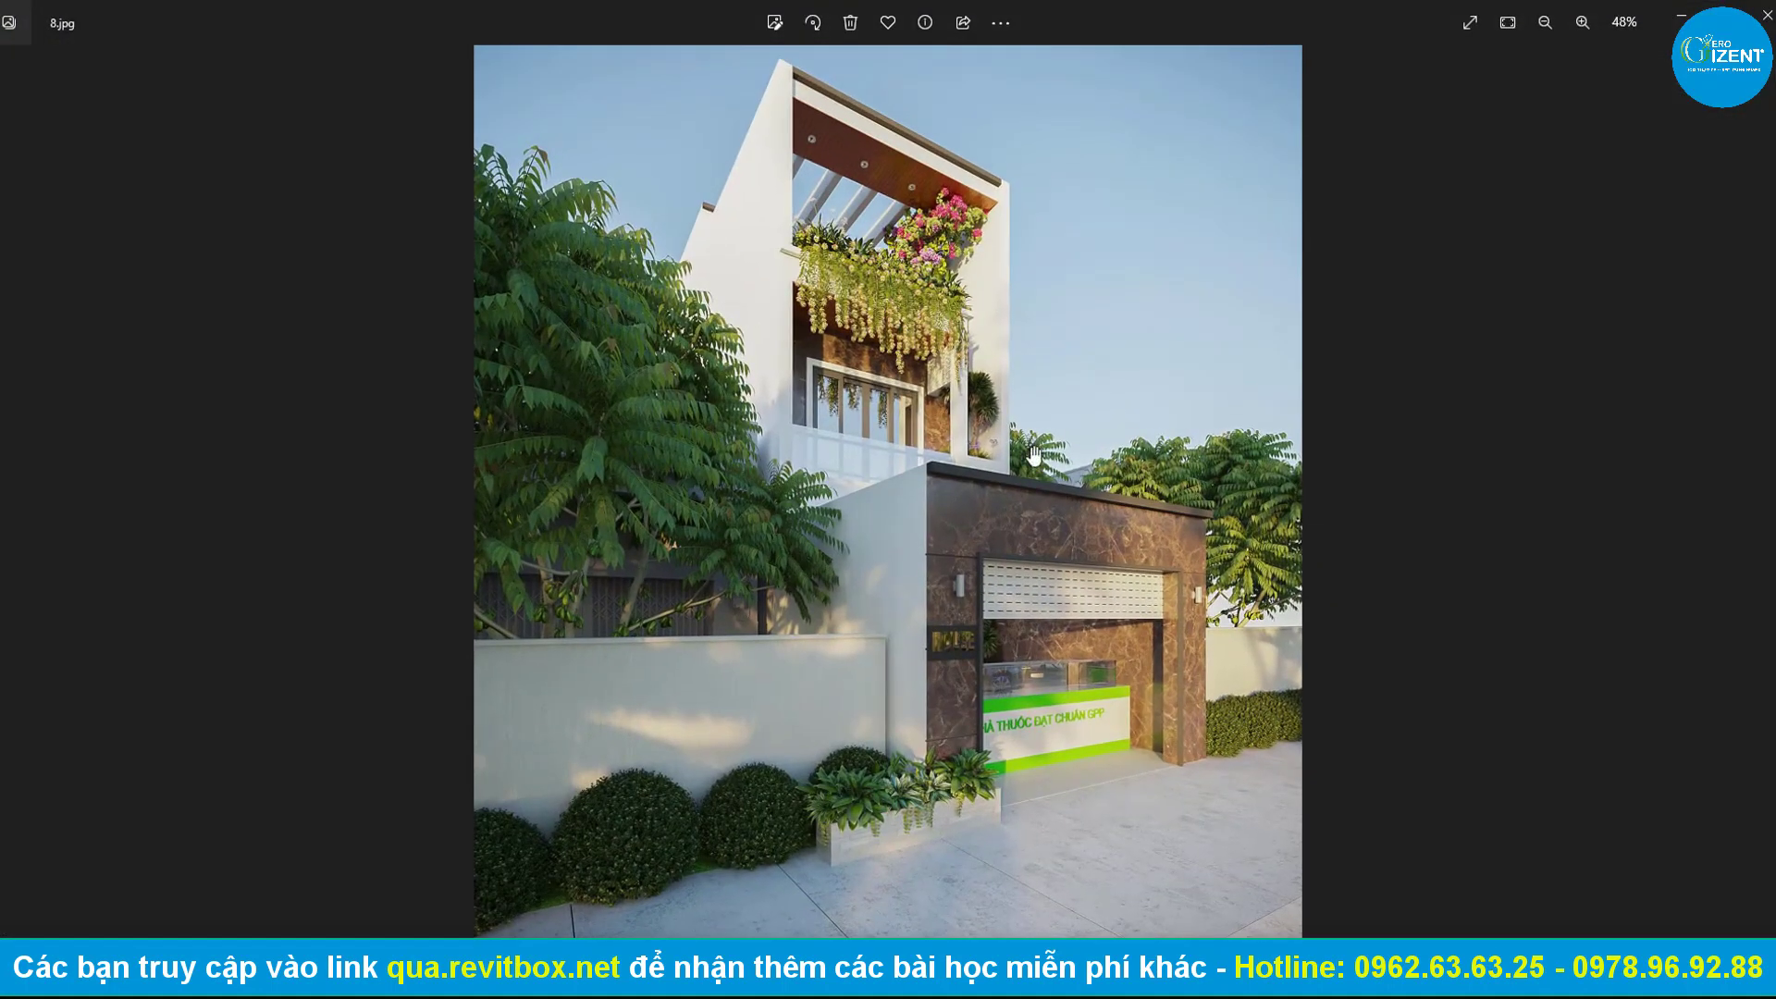
scroll(1033, 454, down, 1)
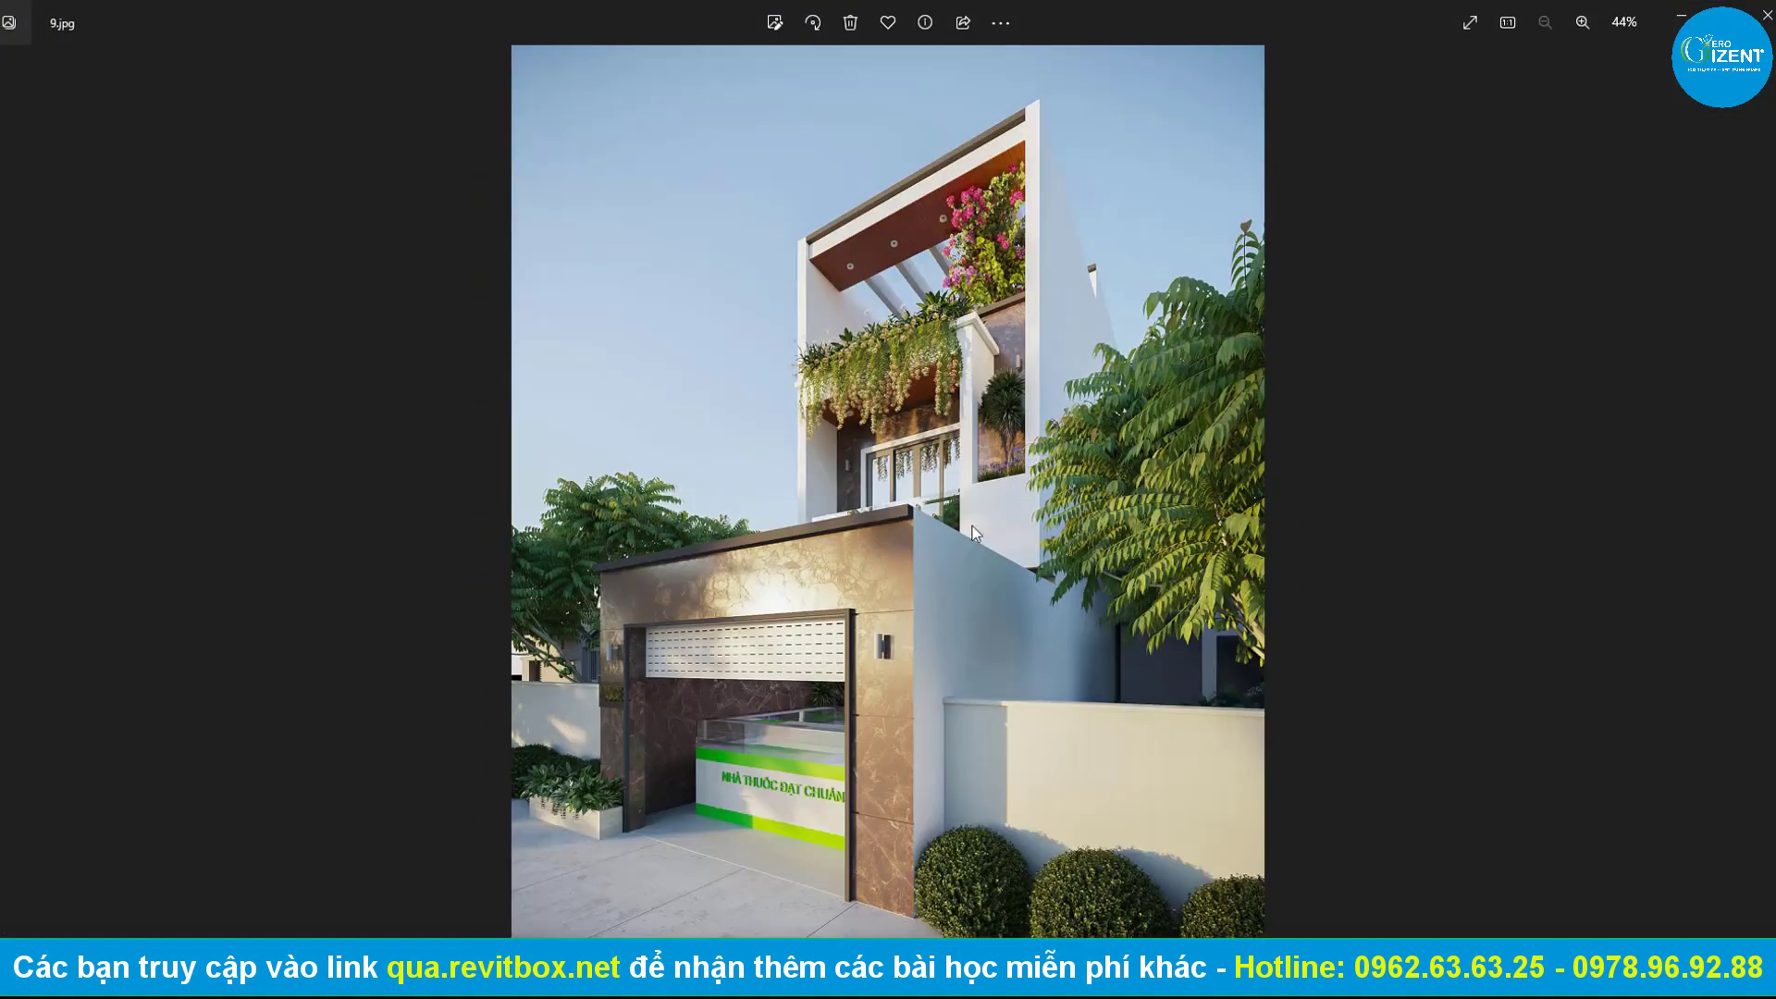
scroll(977, 419, up, 1)
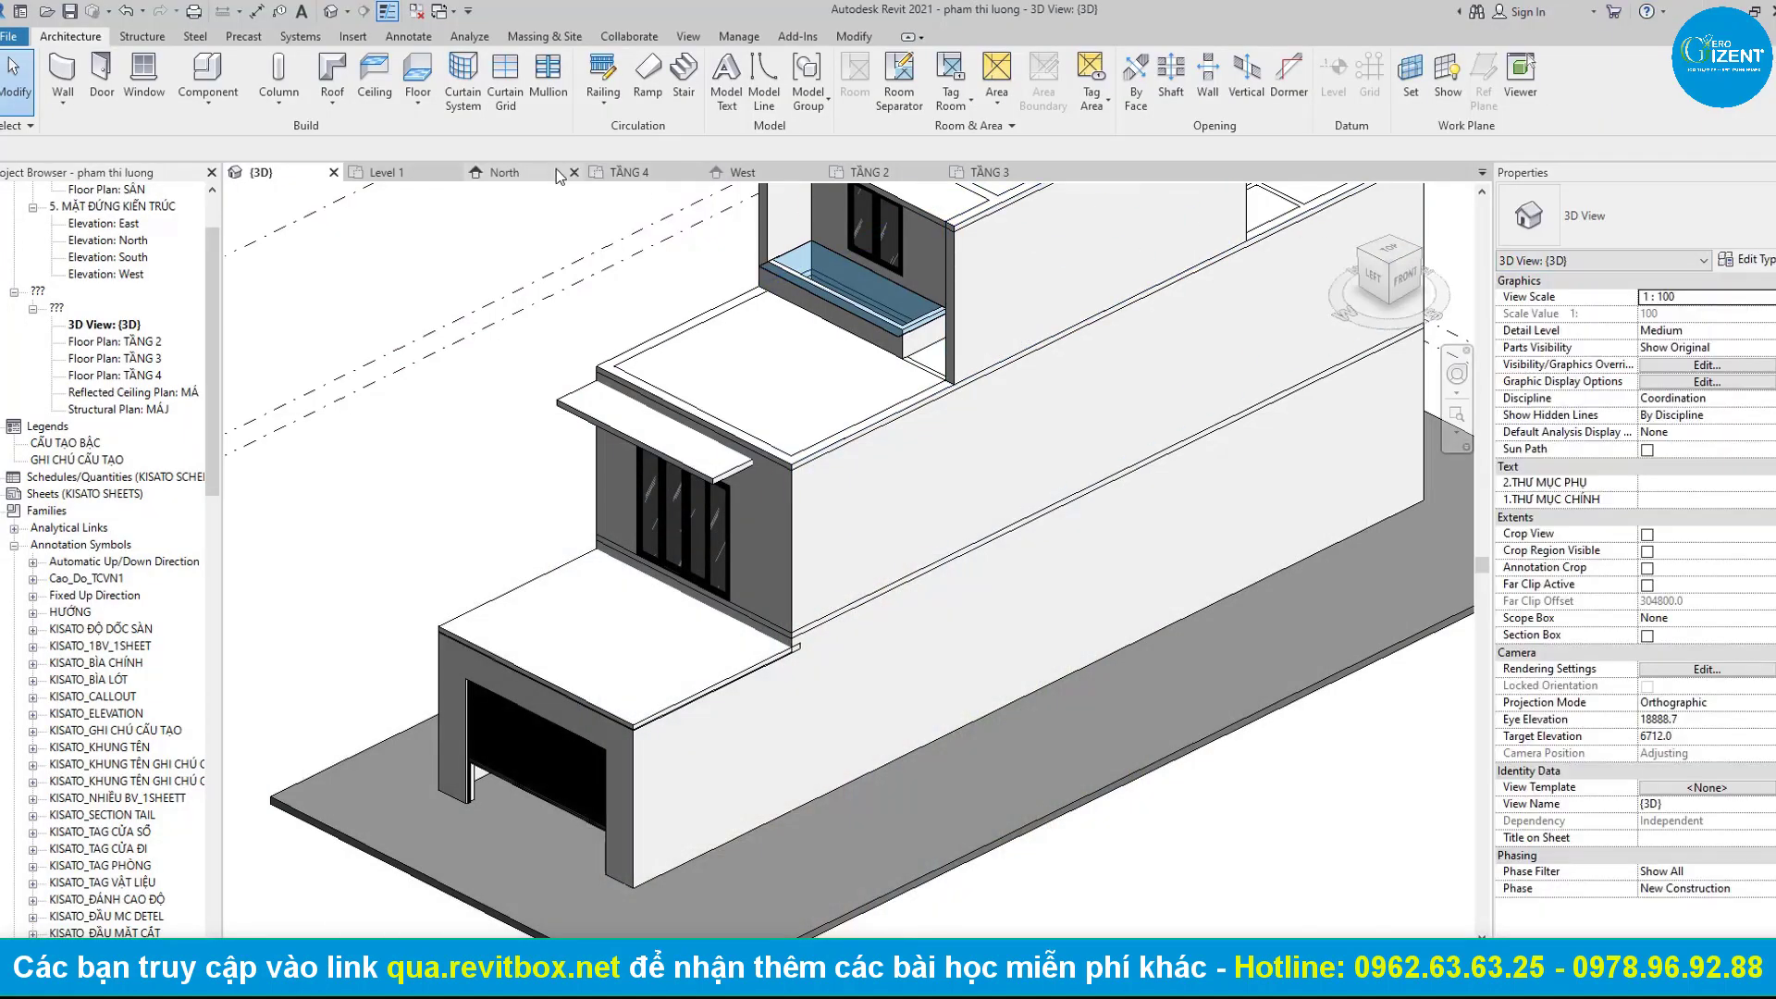
Return to the TẦNG 2 plan and cancel the active wall placement.
click(876, 173)
scroll(1064, 786, up, 2)
scroll(1064, 787, up, 2)
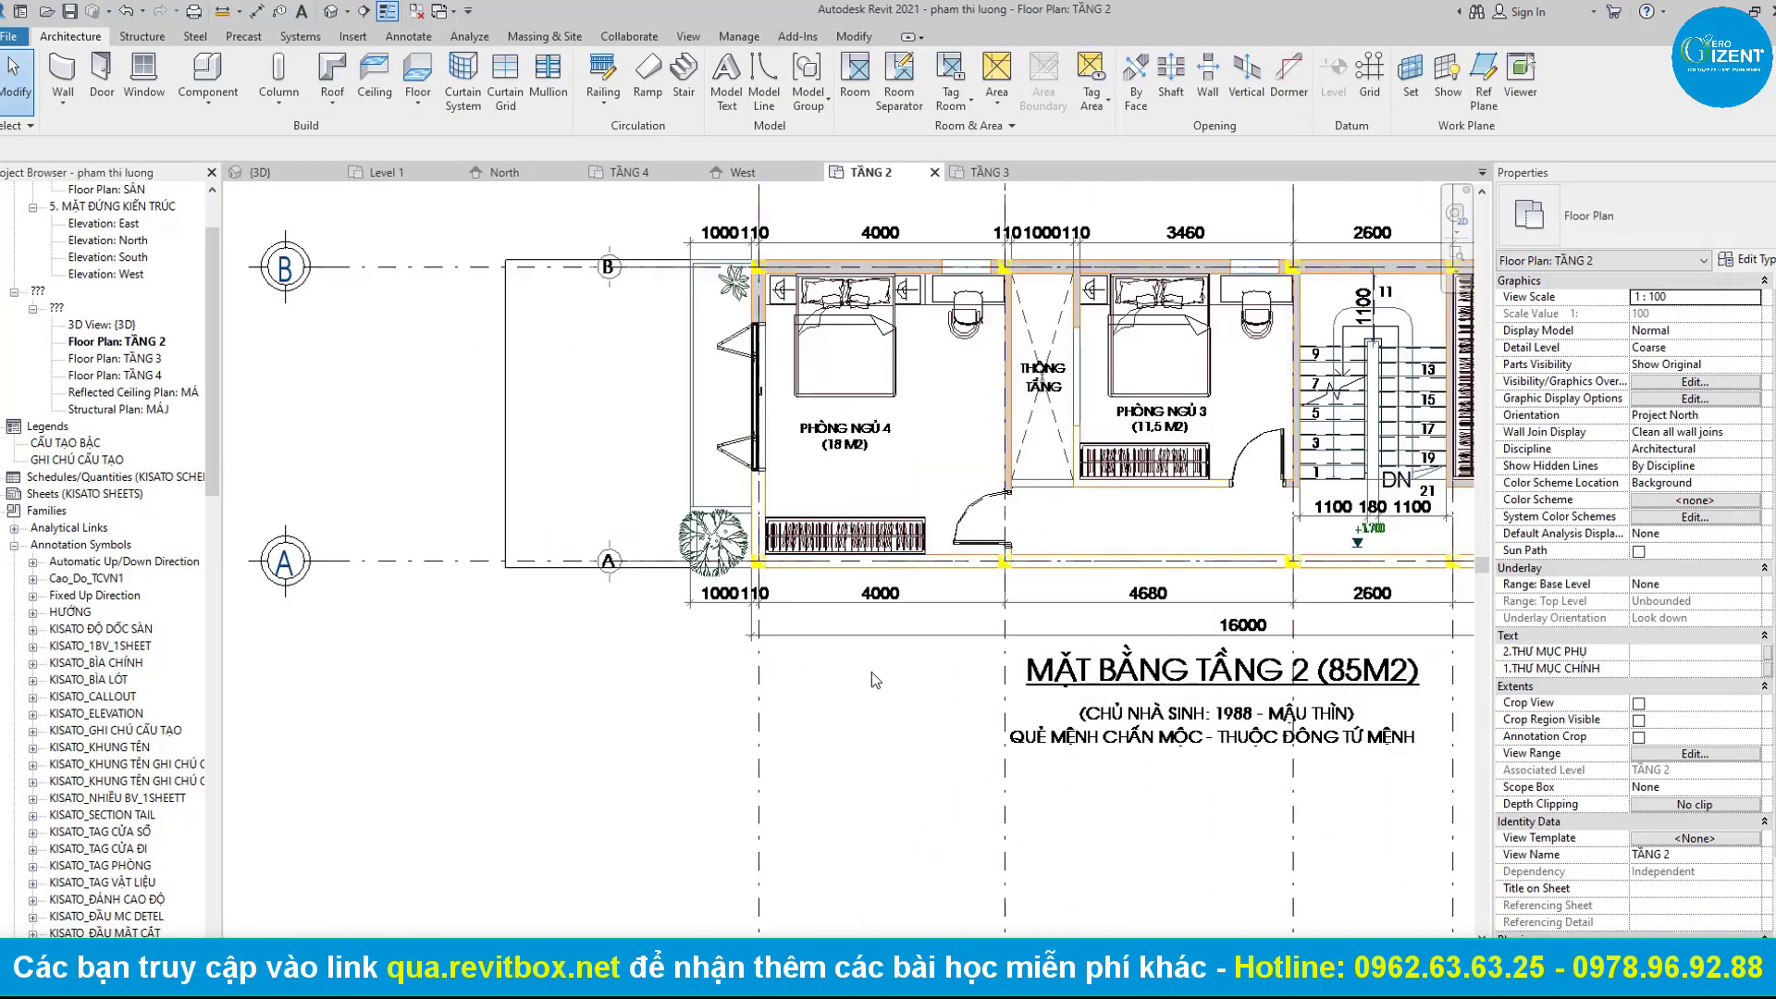
scroll(1063, 786, up, 1)
scroll(1277, 555, up, 1)
scroll(1276, 555, up, 1)
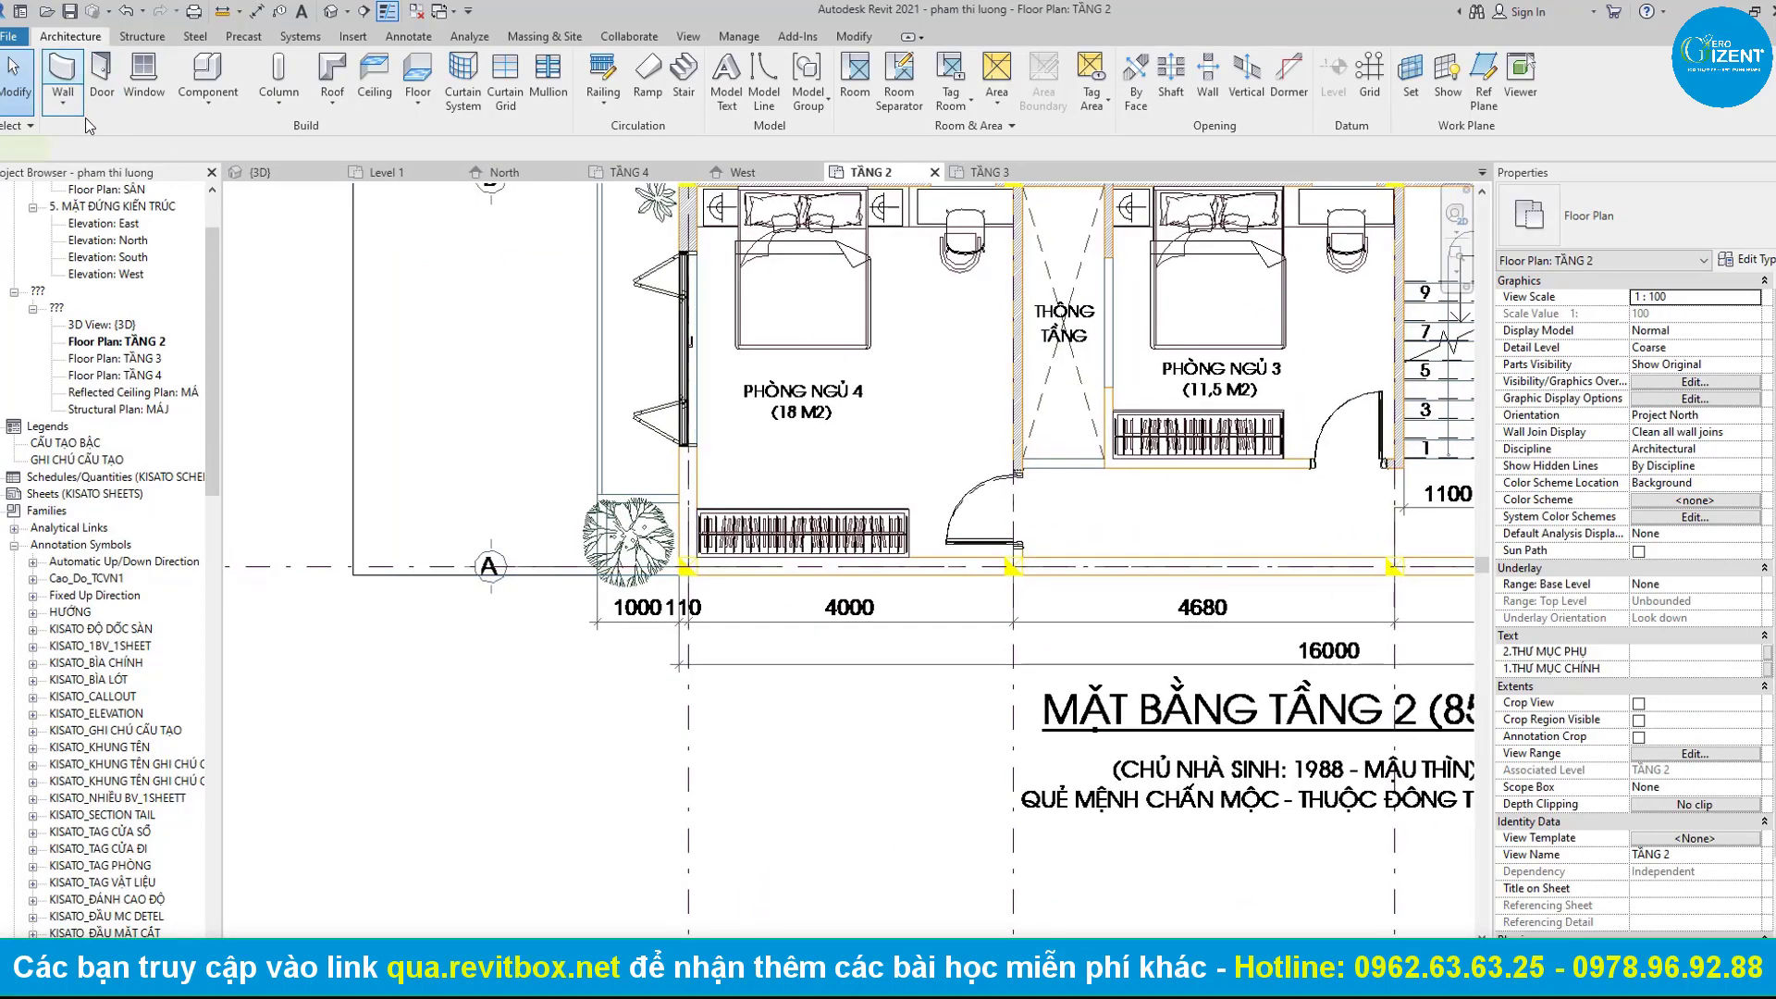
key(Escape)
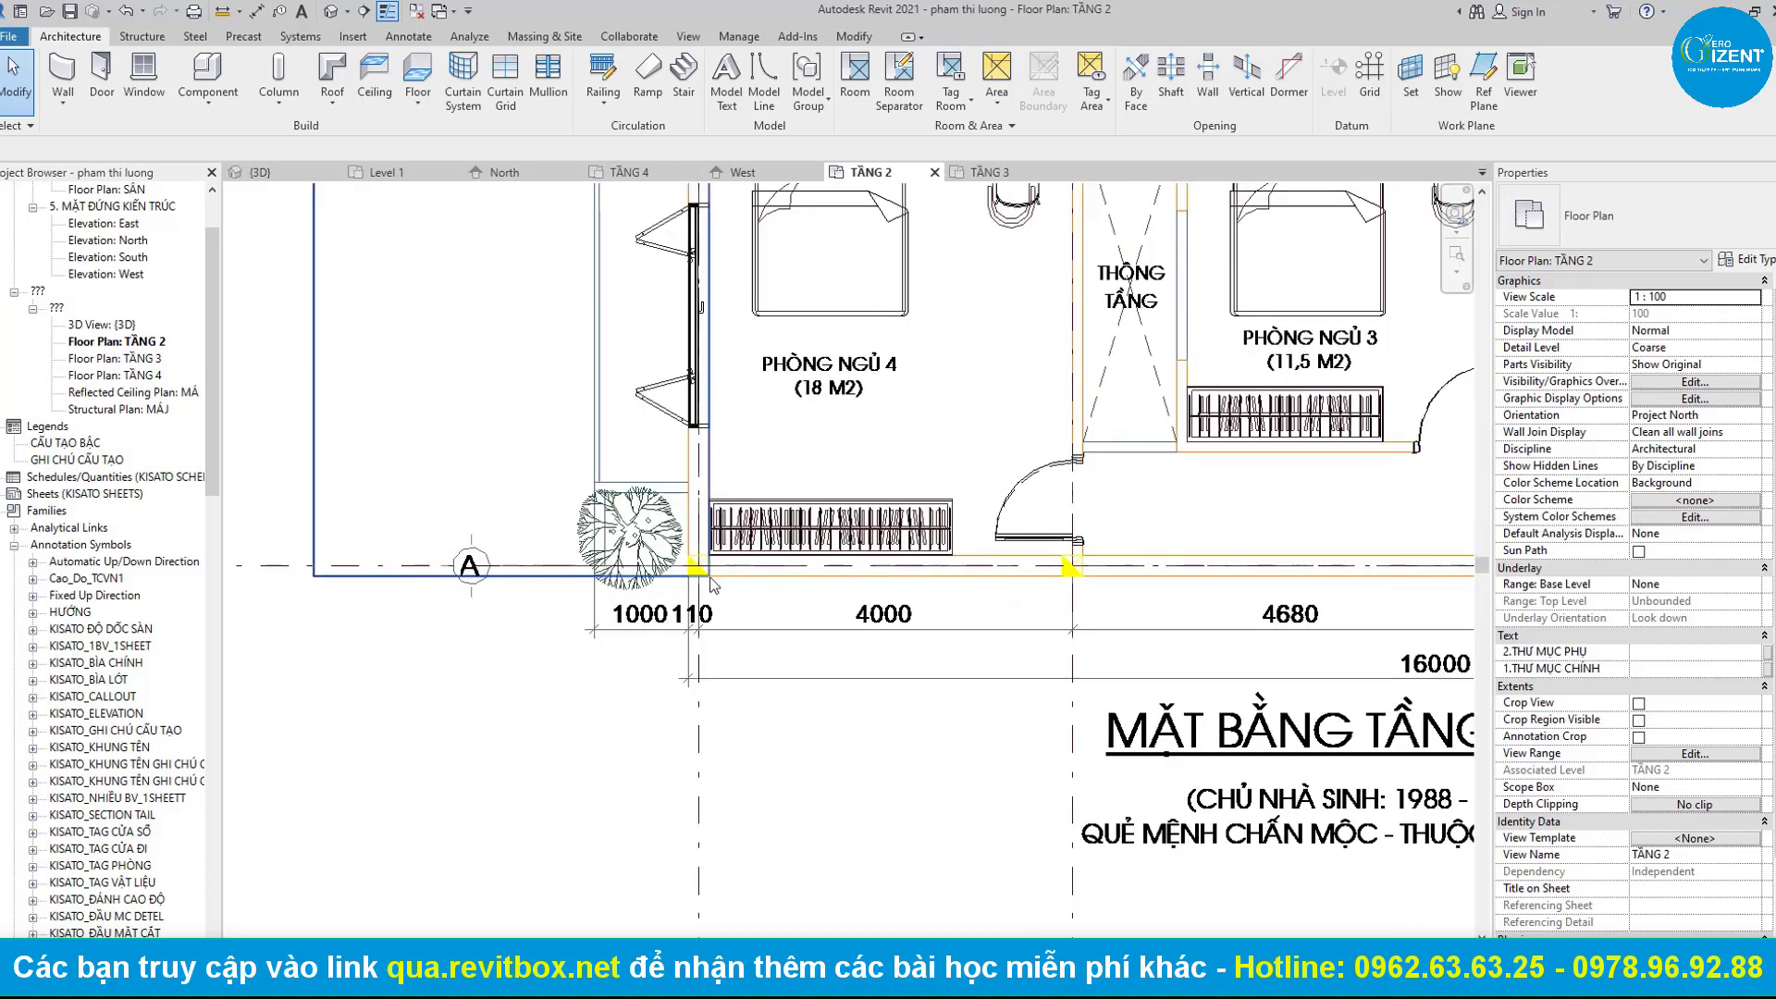
scroll(629, 565, up, 1)
Start a new wall with its Top Constraint set to Up to level: TẦNG 4.
click(65, 78)
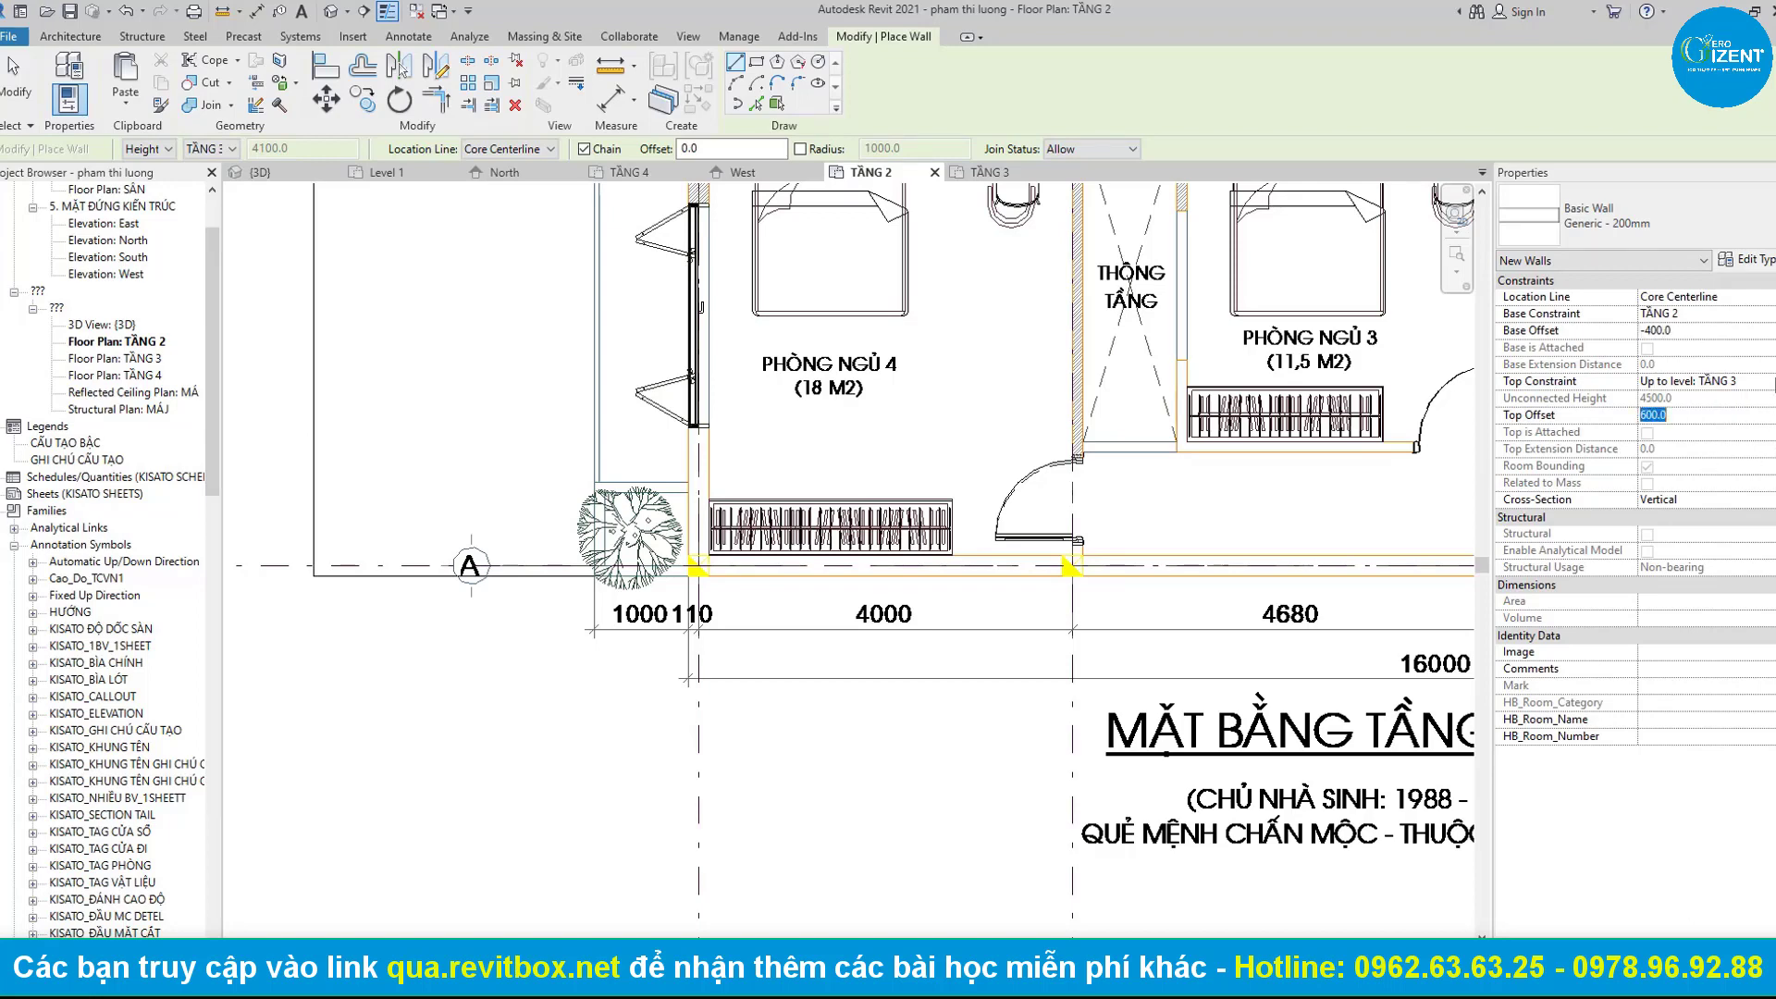
click(1768, 381)
click(1714, 469)
scroll(703, 555, down, 1)
scroll(647, 573, up, 3)
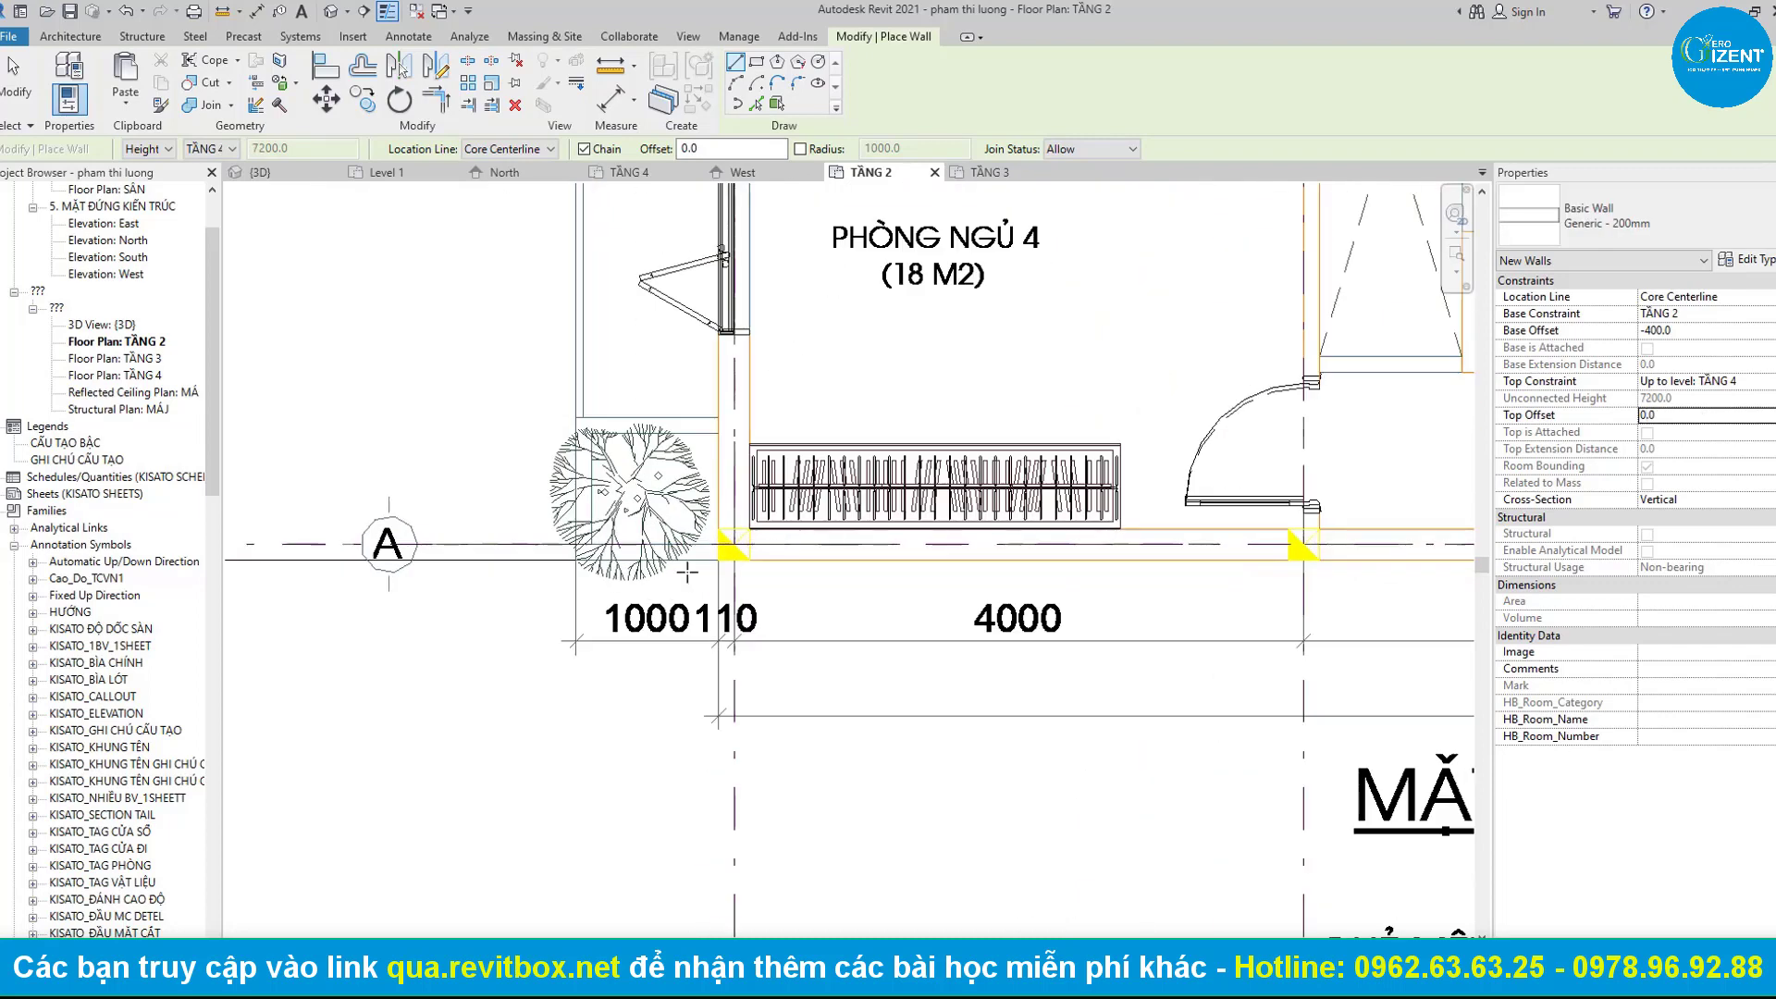
Start a wall at the corner near grid A, then cancel it.
click(730, 544)
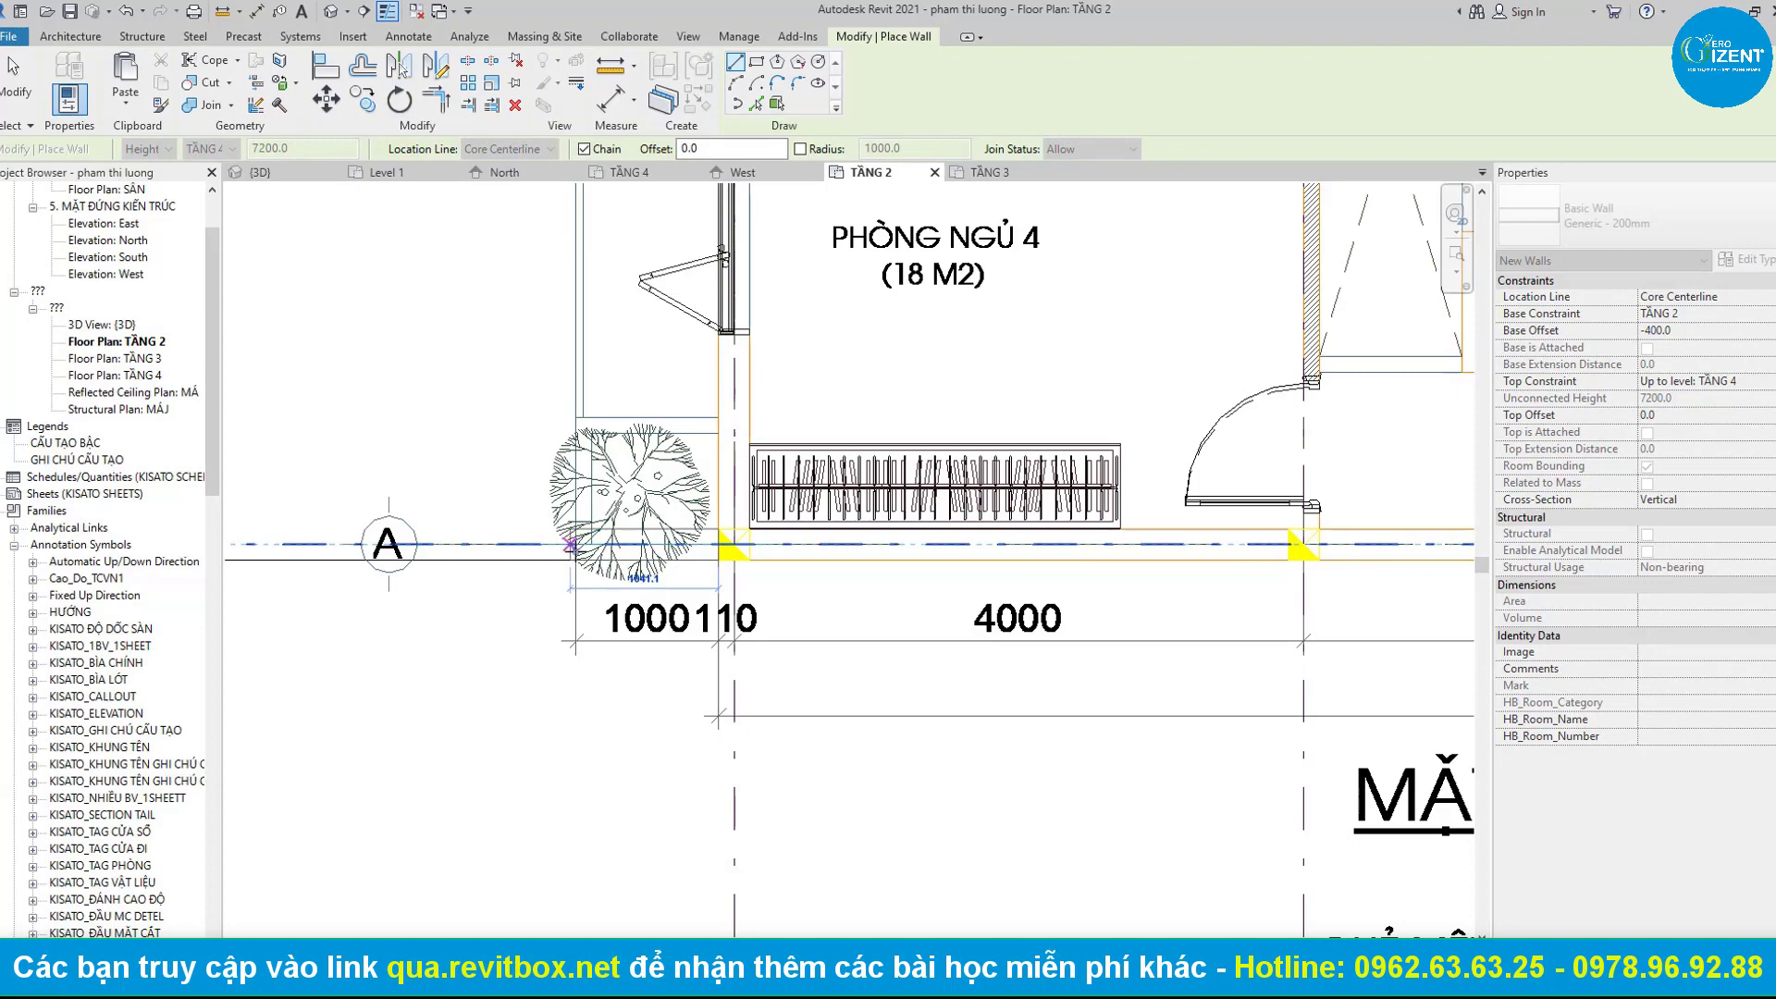
scroll(571, 546, up, 1)
scroll(573, 555, up, 2)
scroll(685, 471, down, 1)
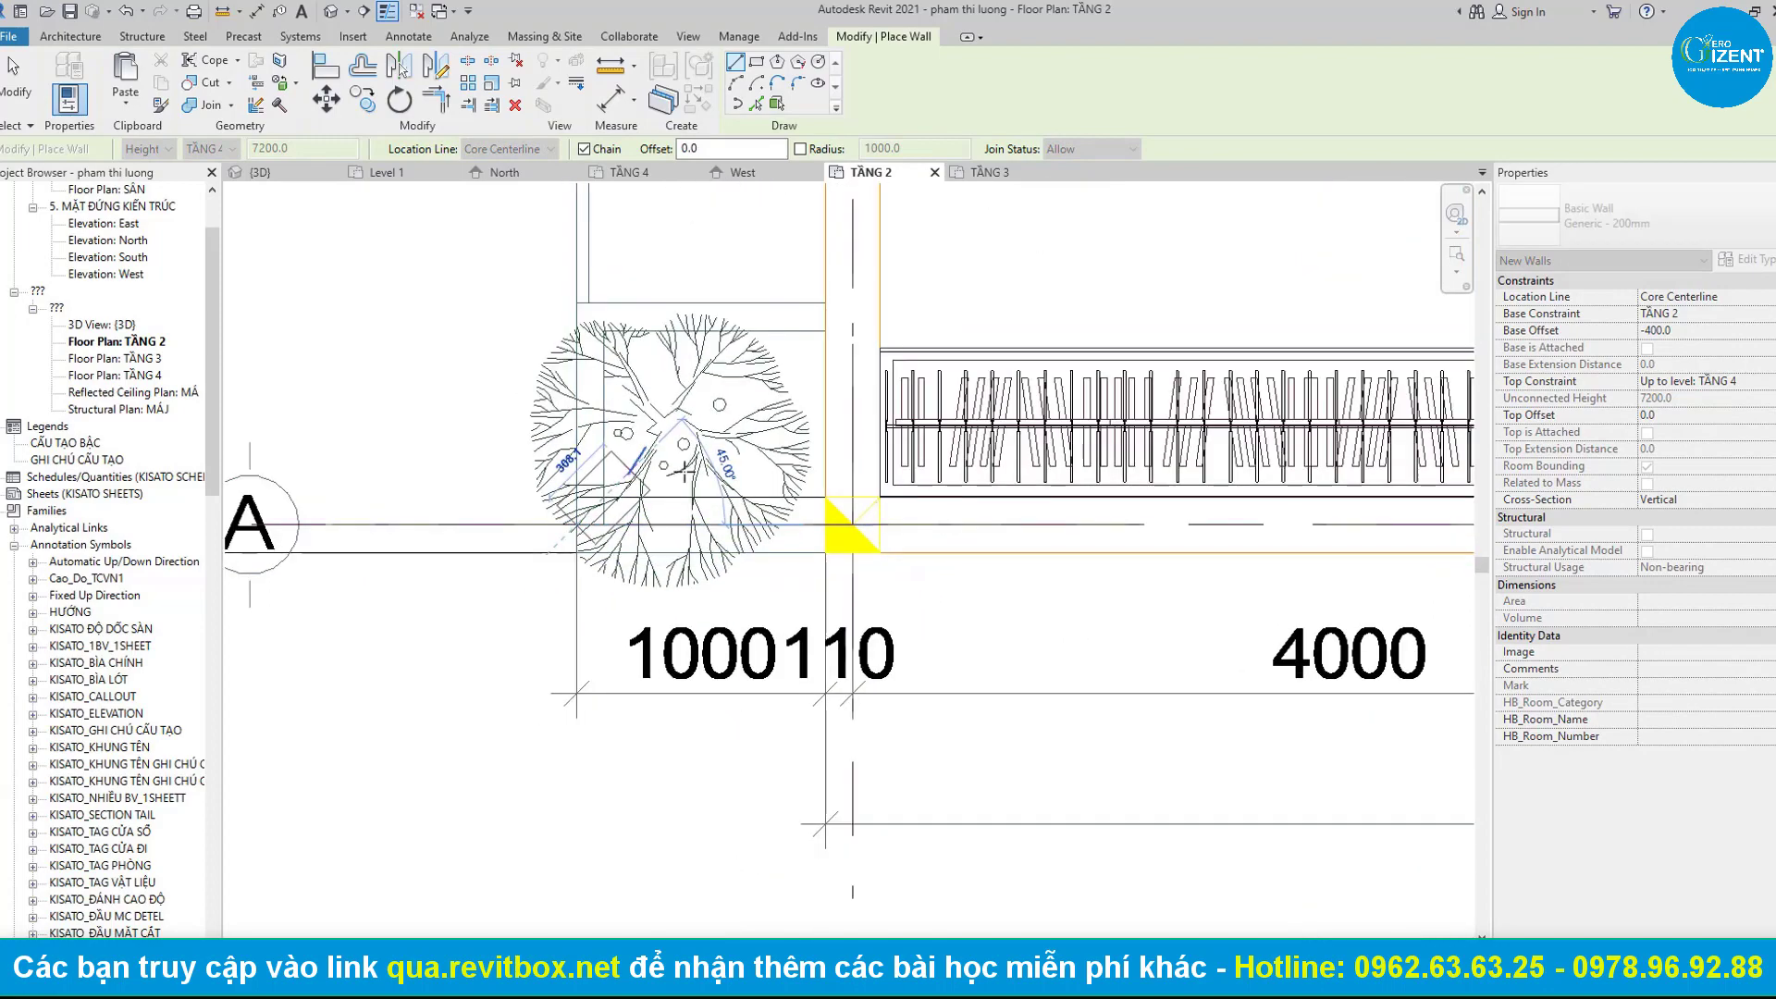
scroll(683, 471, down, 5)
key(Escape)
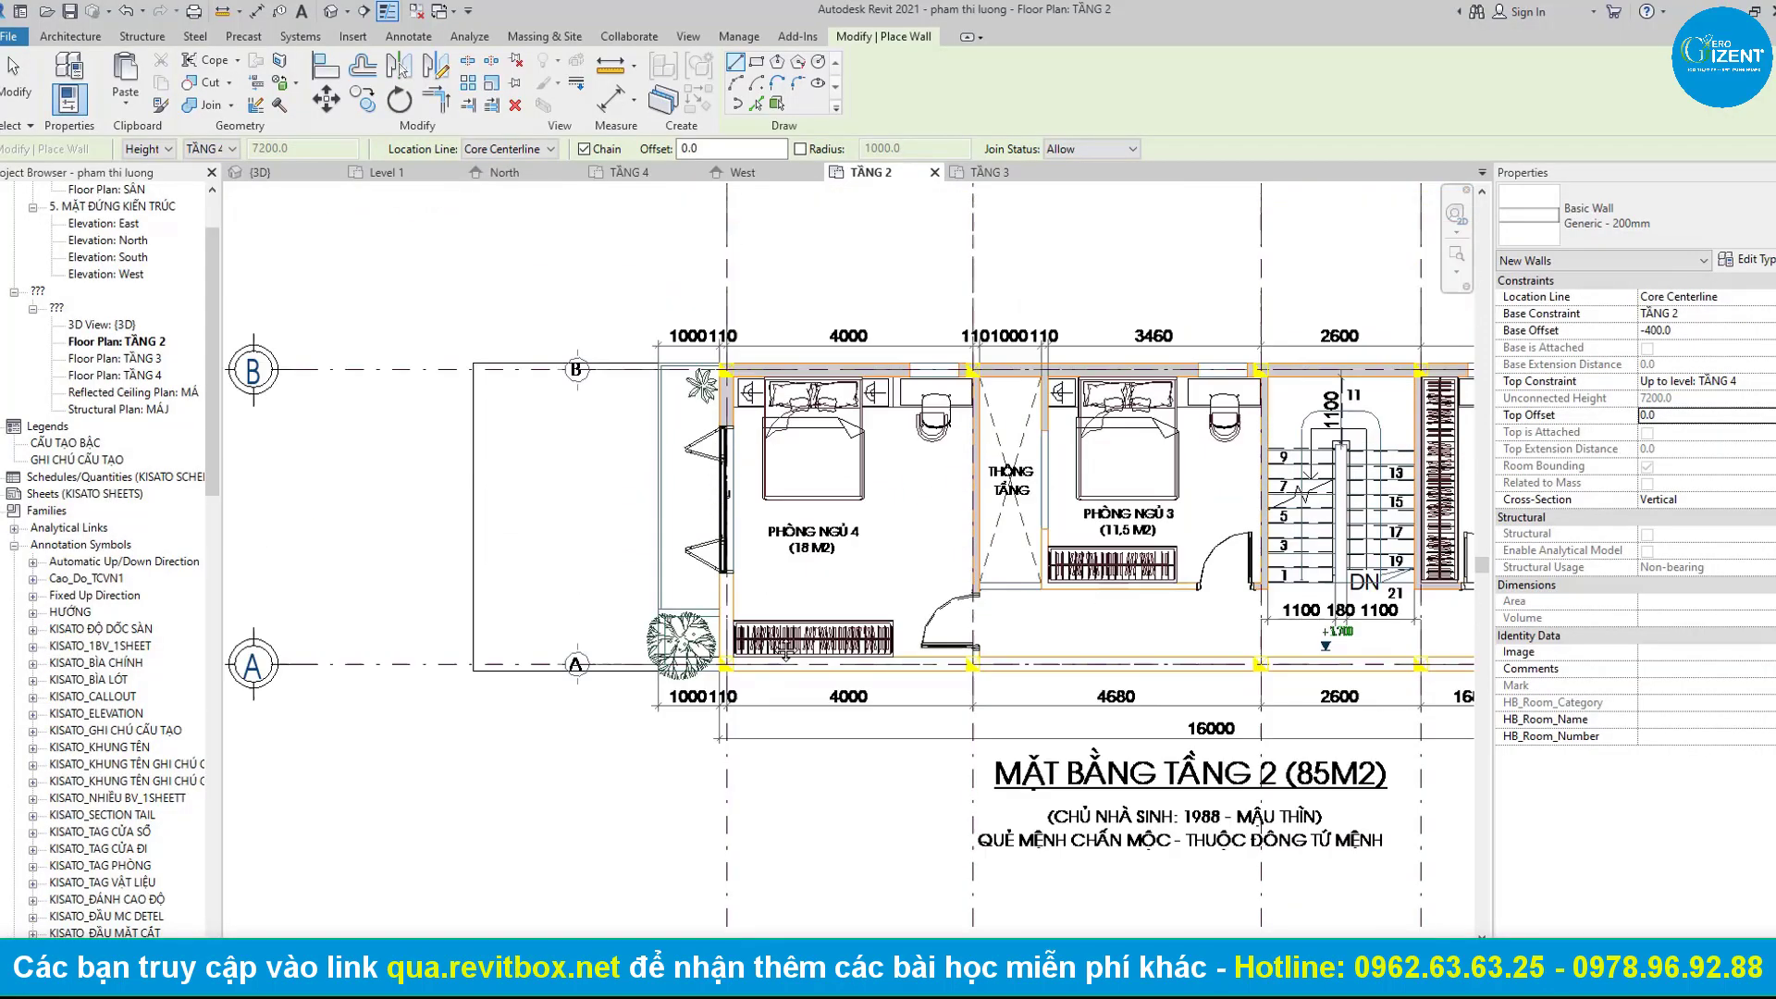
scroll(754, 499, up, 3)
scroll(751, 602, up, 2)
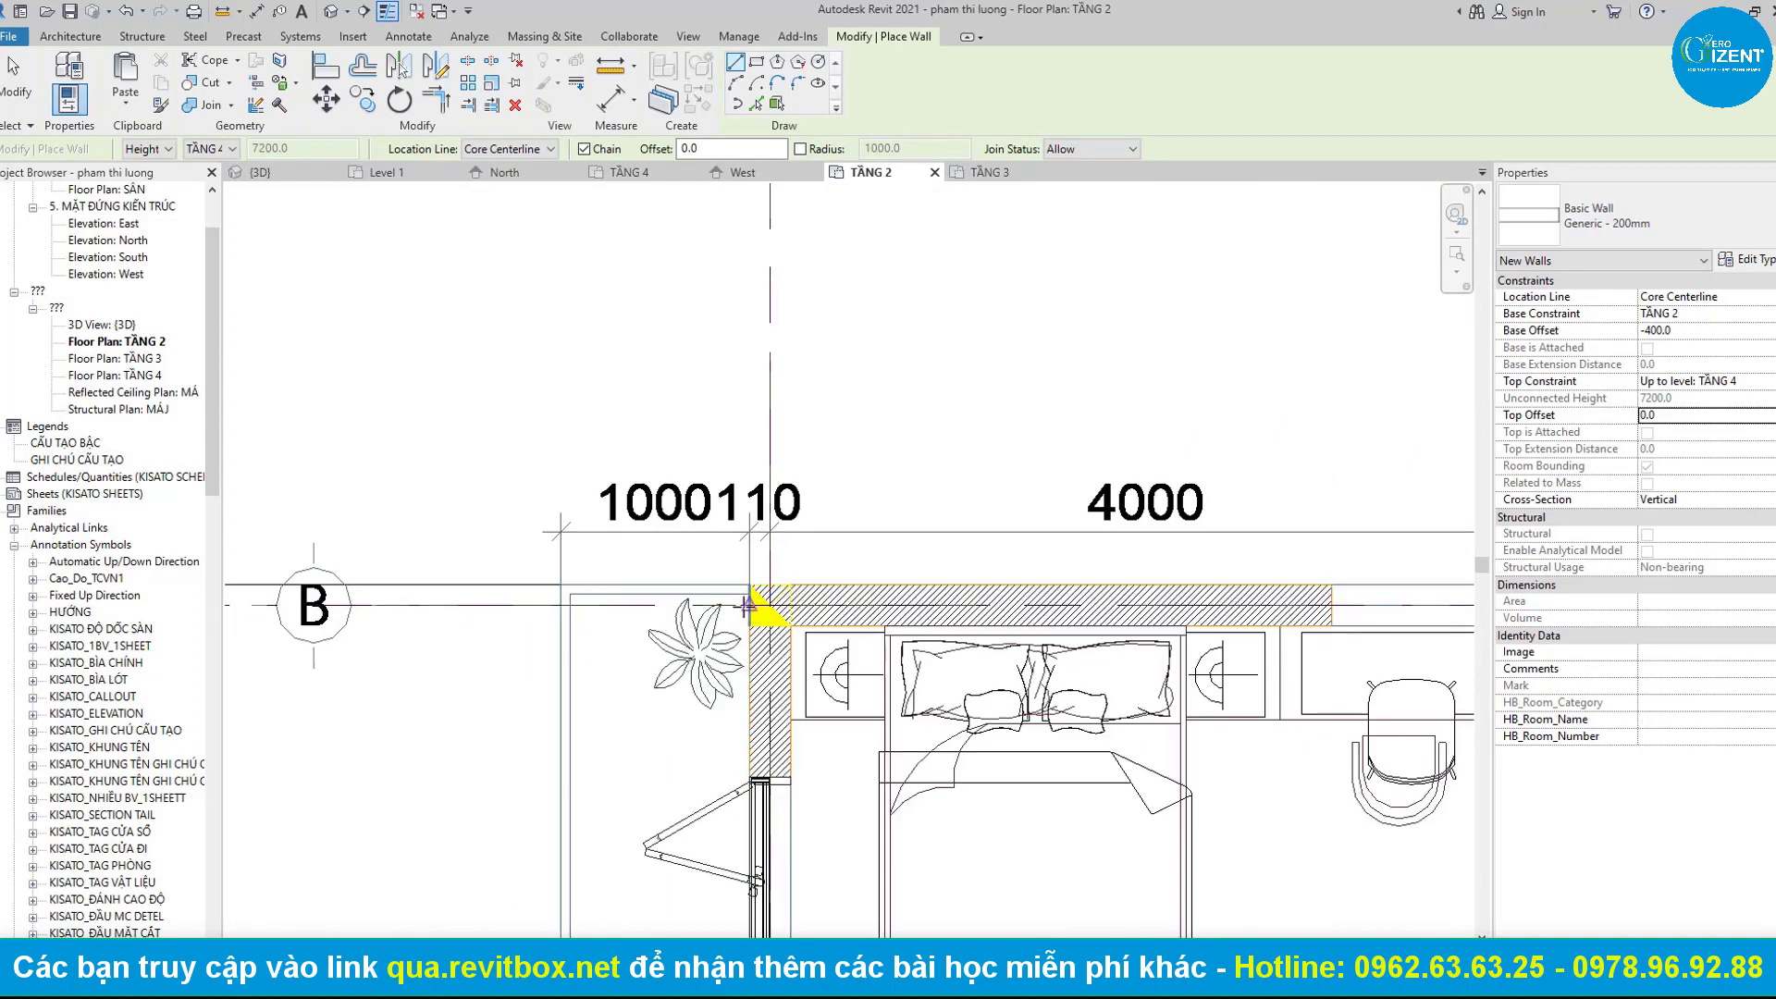
scroll(592, 216, down, 2)
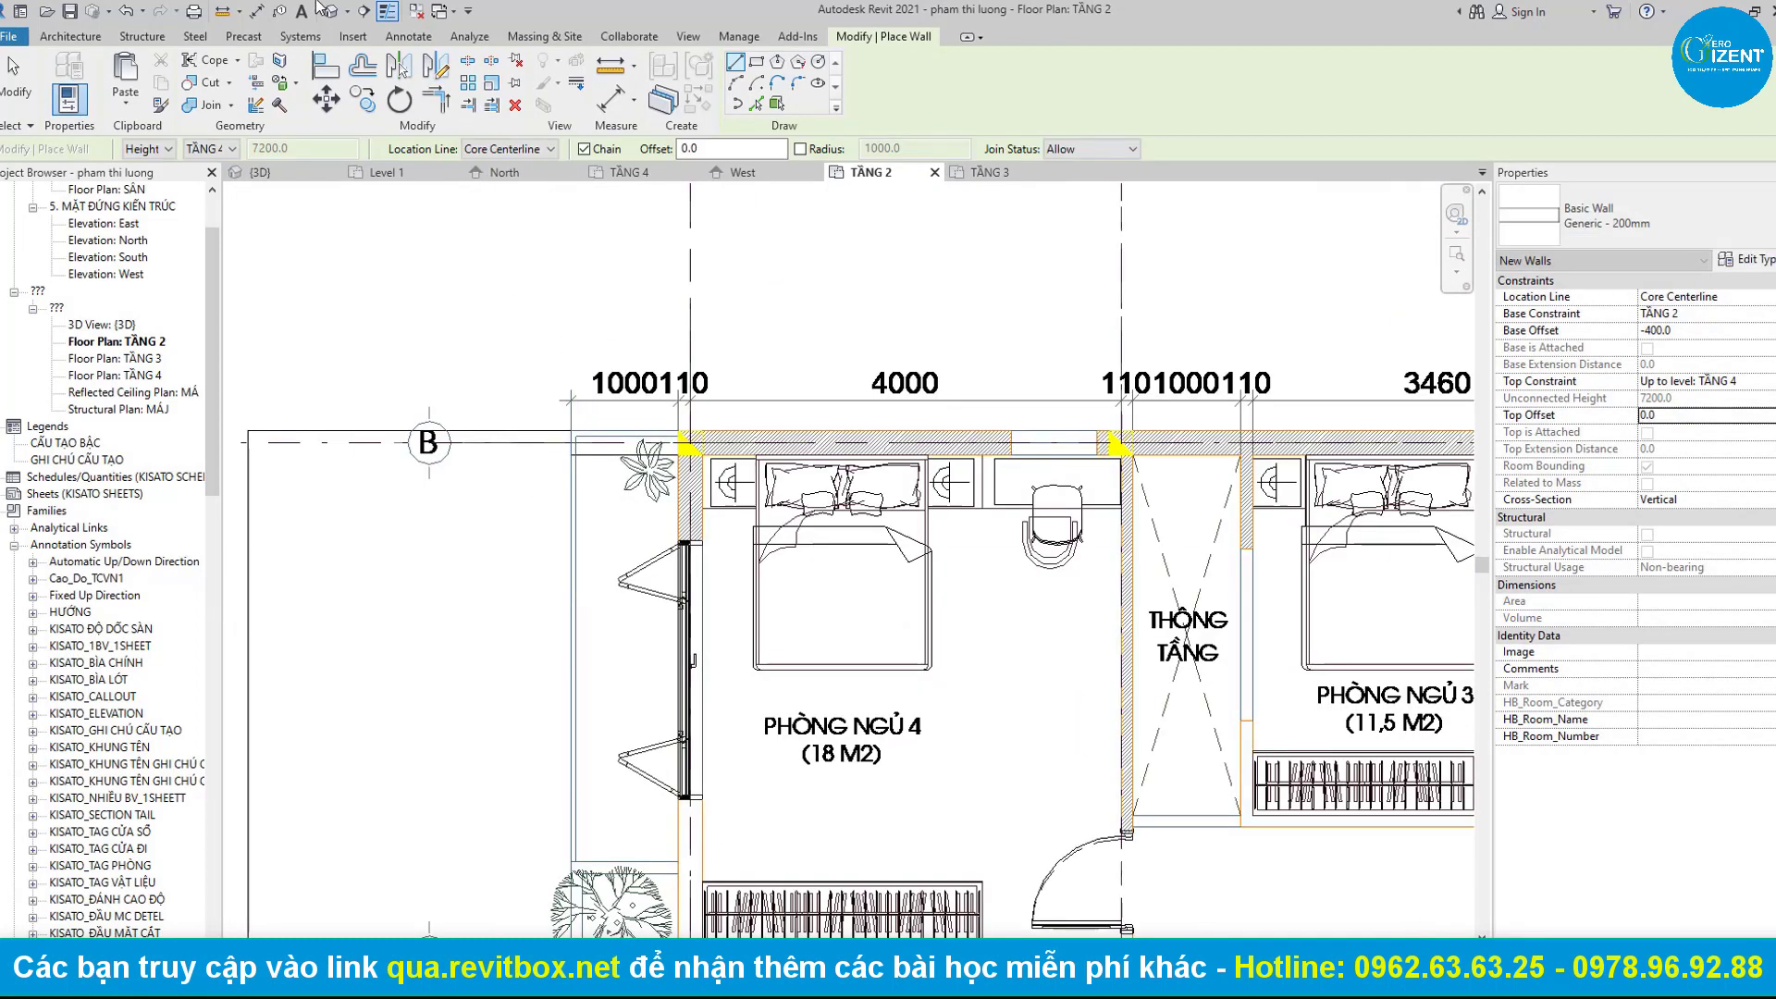
Place a wall segment along the front slab edge from an orbited 3D view.
click(323, 10)
mouse_move(736, 537)
shift+middle_down()
mouse_move(710, 534)
mouse_move(765, 528)
mouse_move(896, 606)
mouse_move(1017, 574)
shift+middle_up()
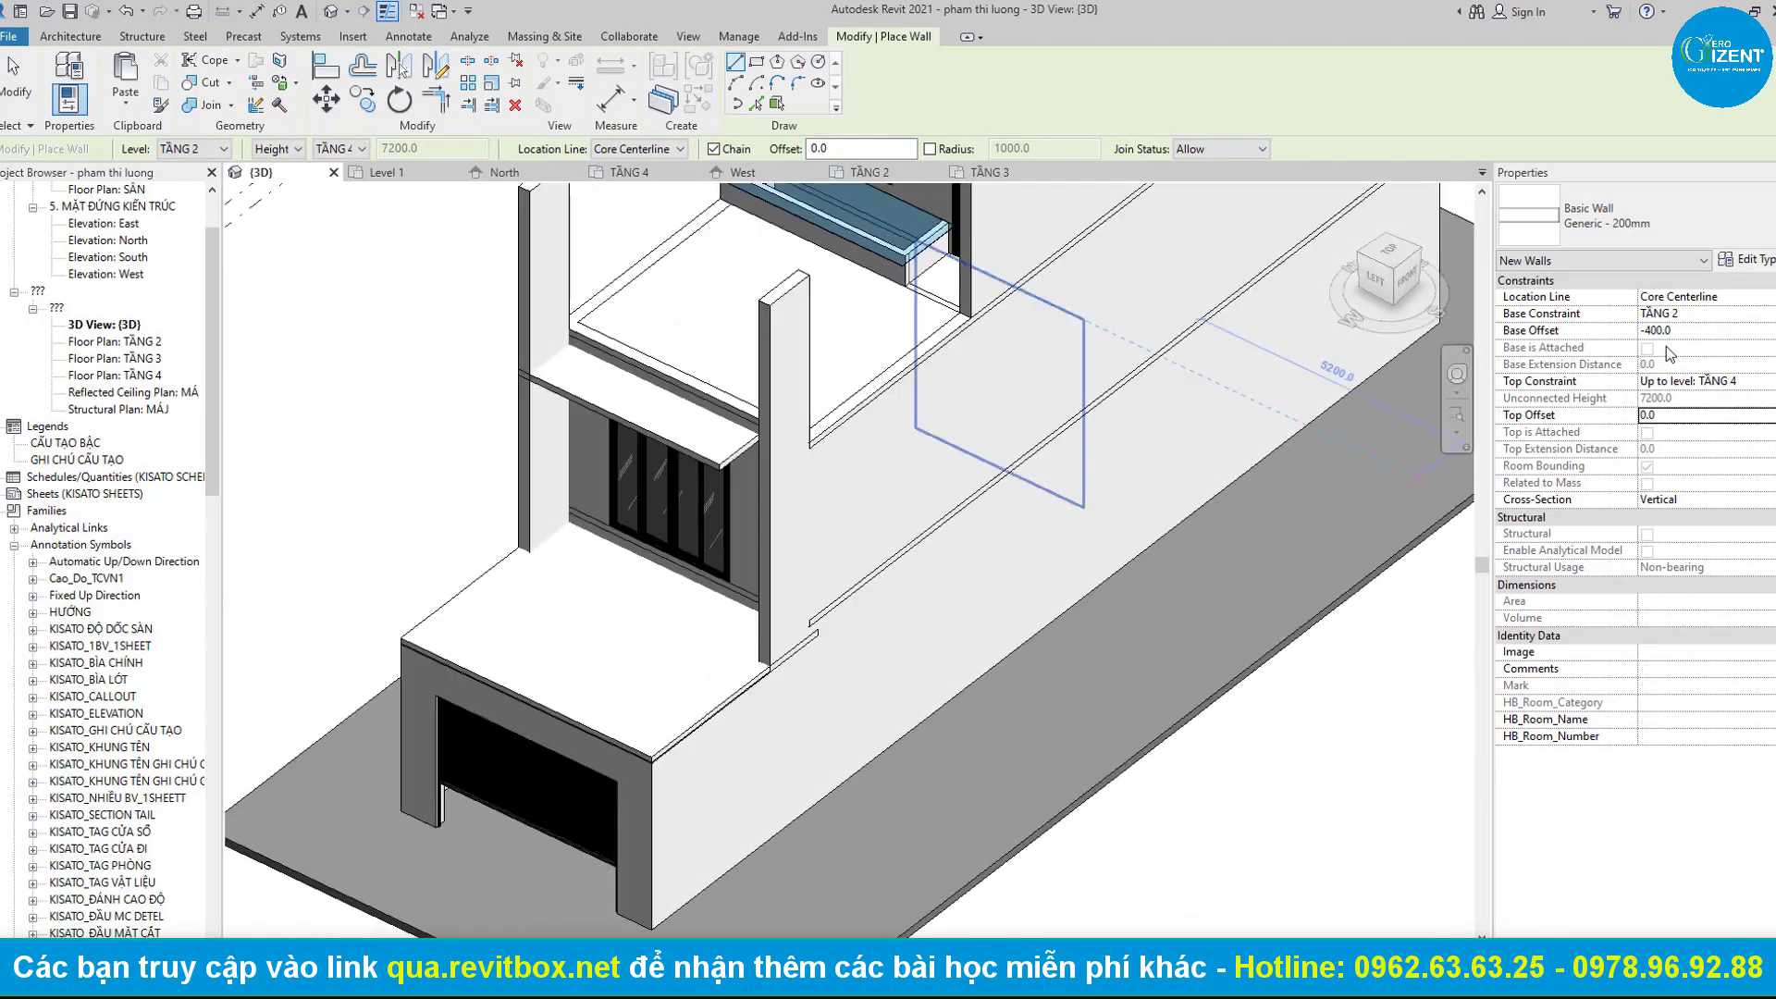
mouse_move(853, 468)
shift+middle_down()
mouse_move(754, 377)
mouse_move(754, 579)
shift+middle_up()
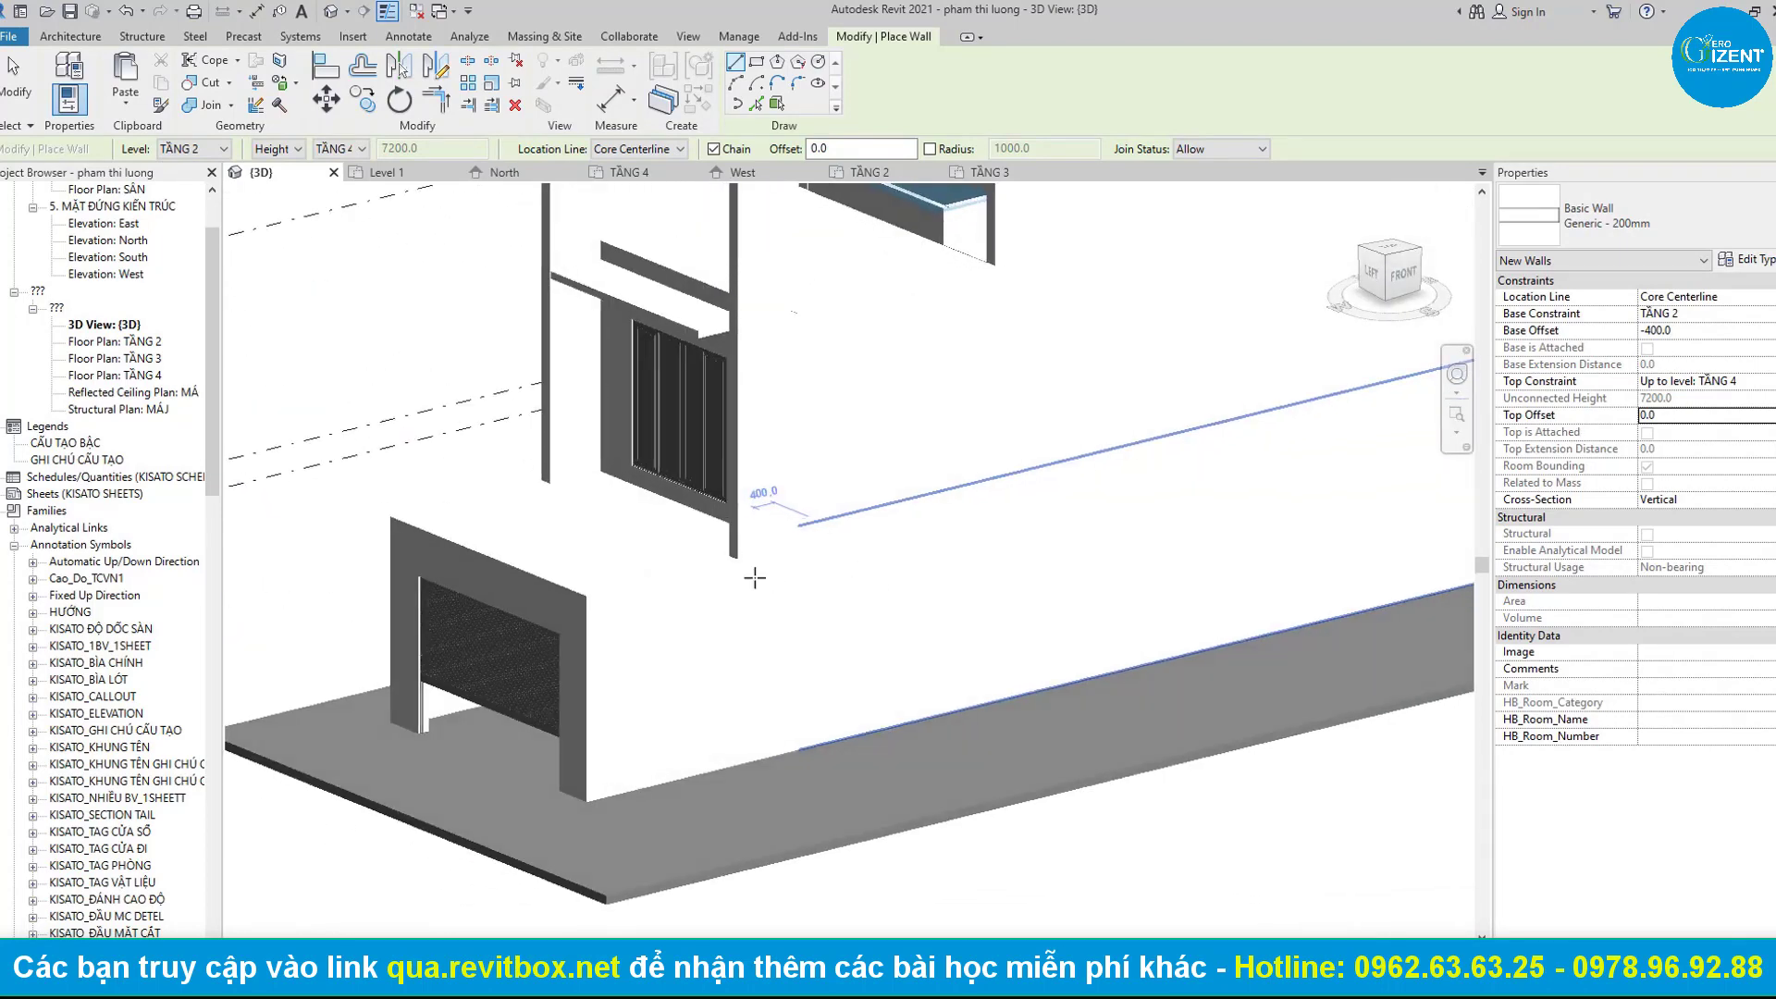
click(755, 578)
key(Escape)
key(Escape)
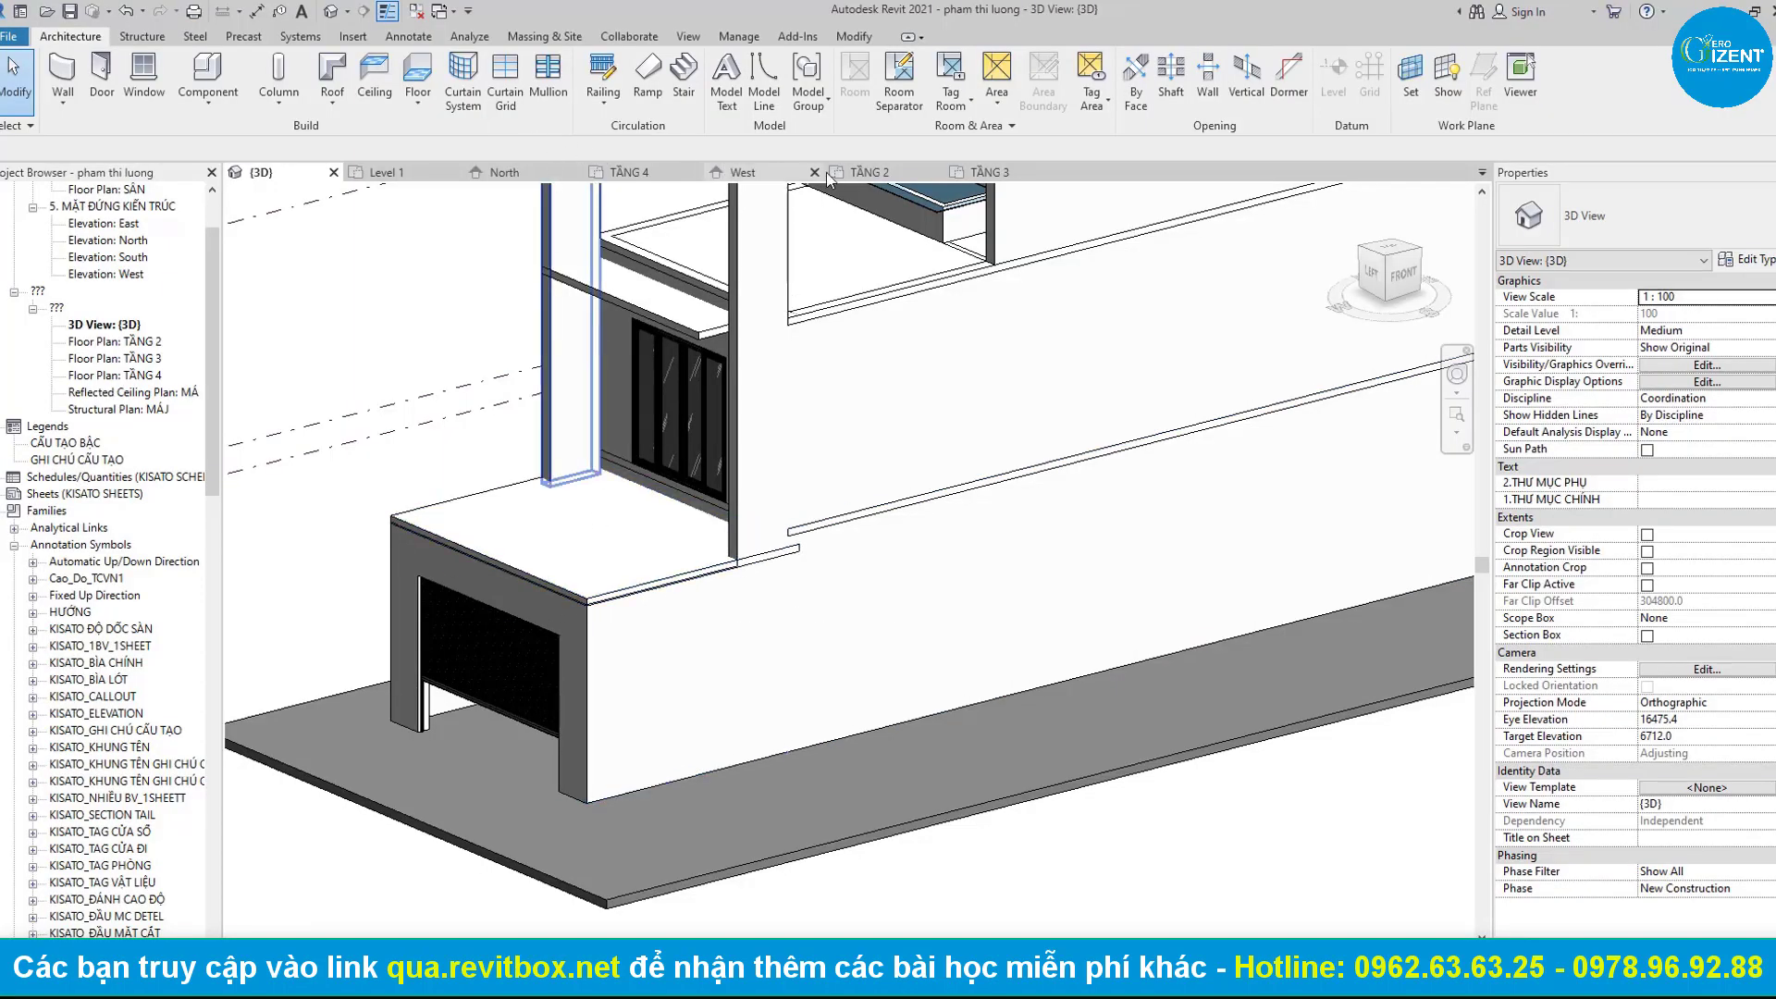
click(860, 172)
Align the TẦNG 2 slab's left boundary edge to the wall line.
click(680, 444)
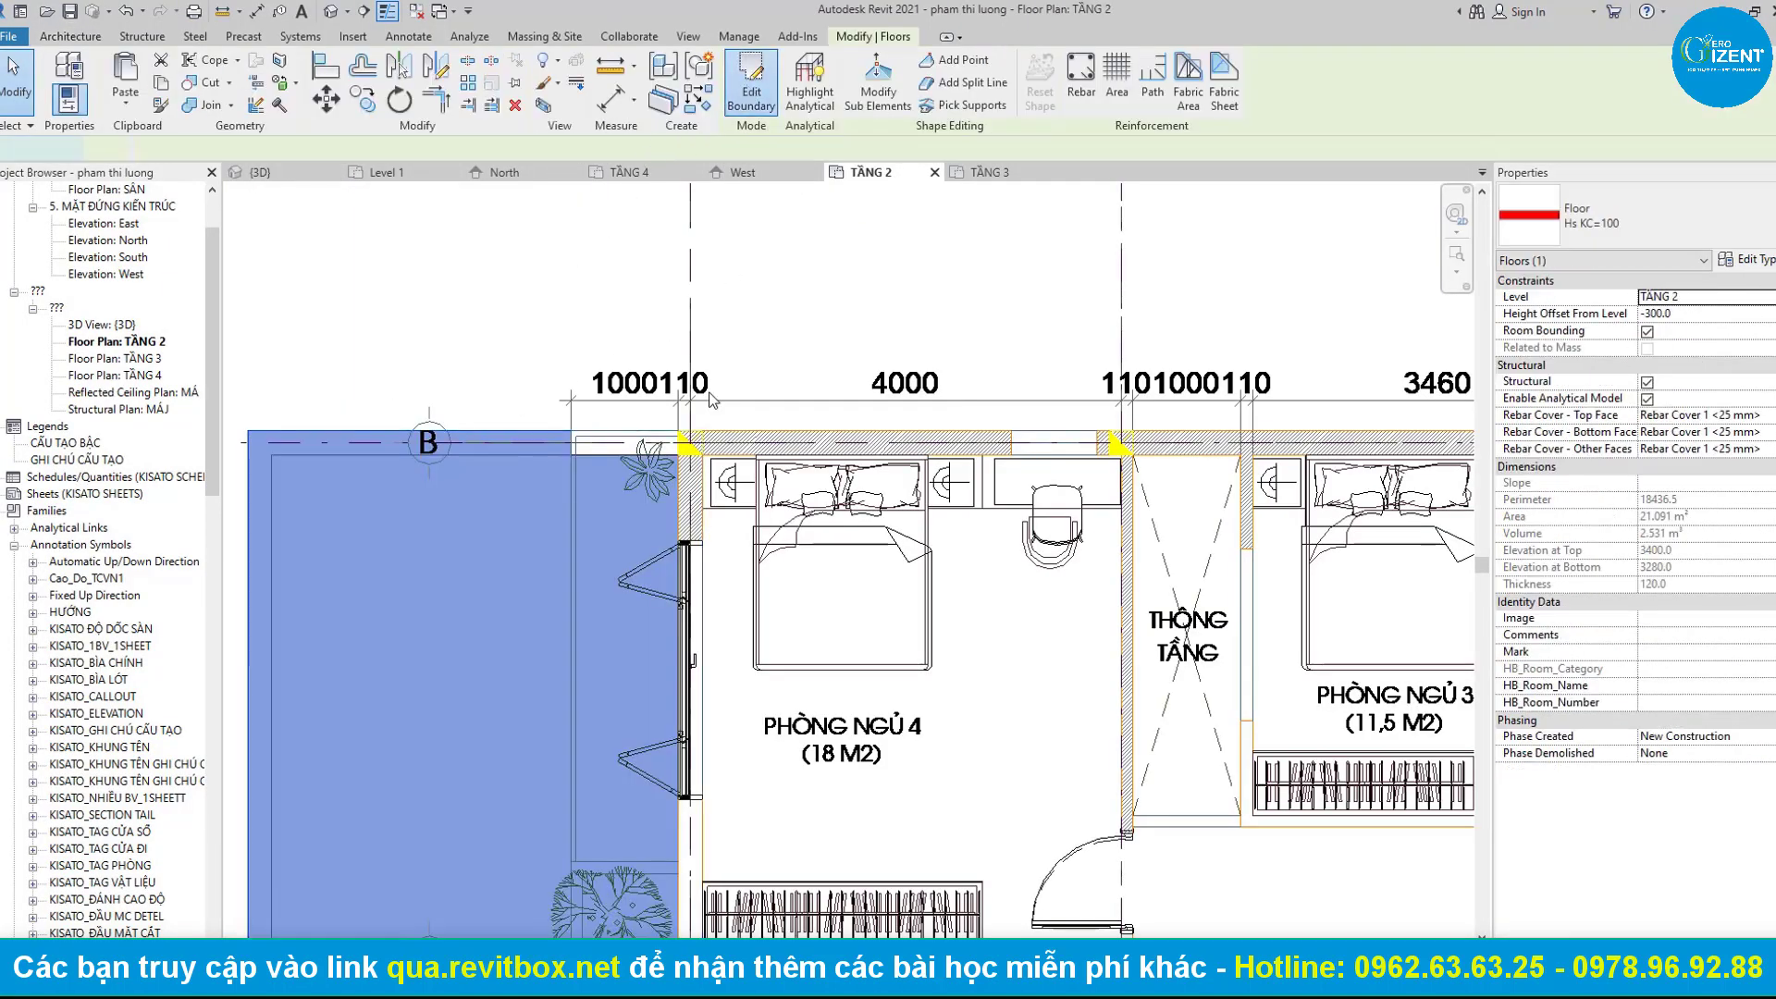
click(751, 92)
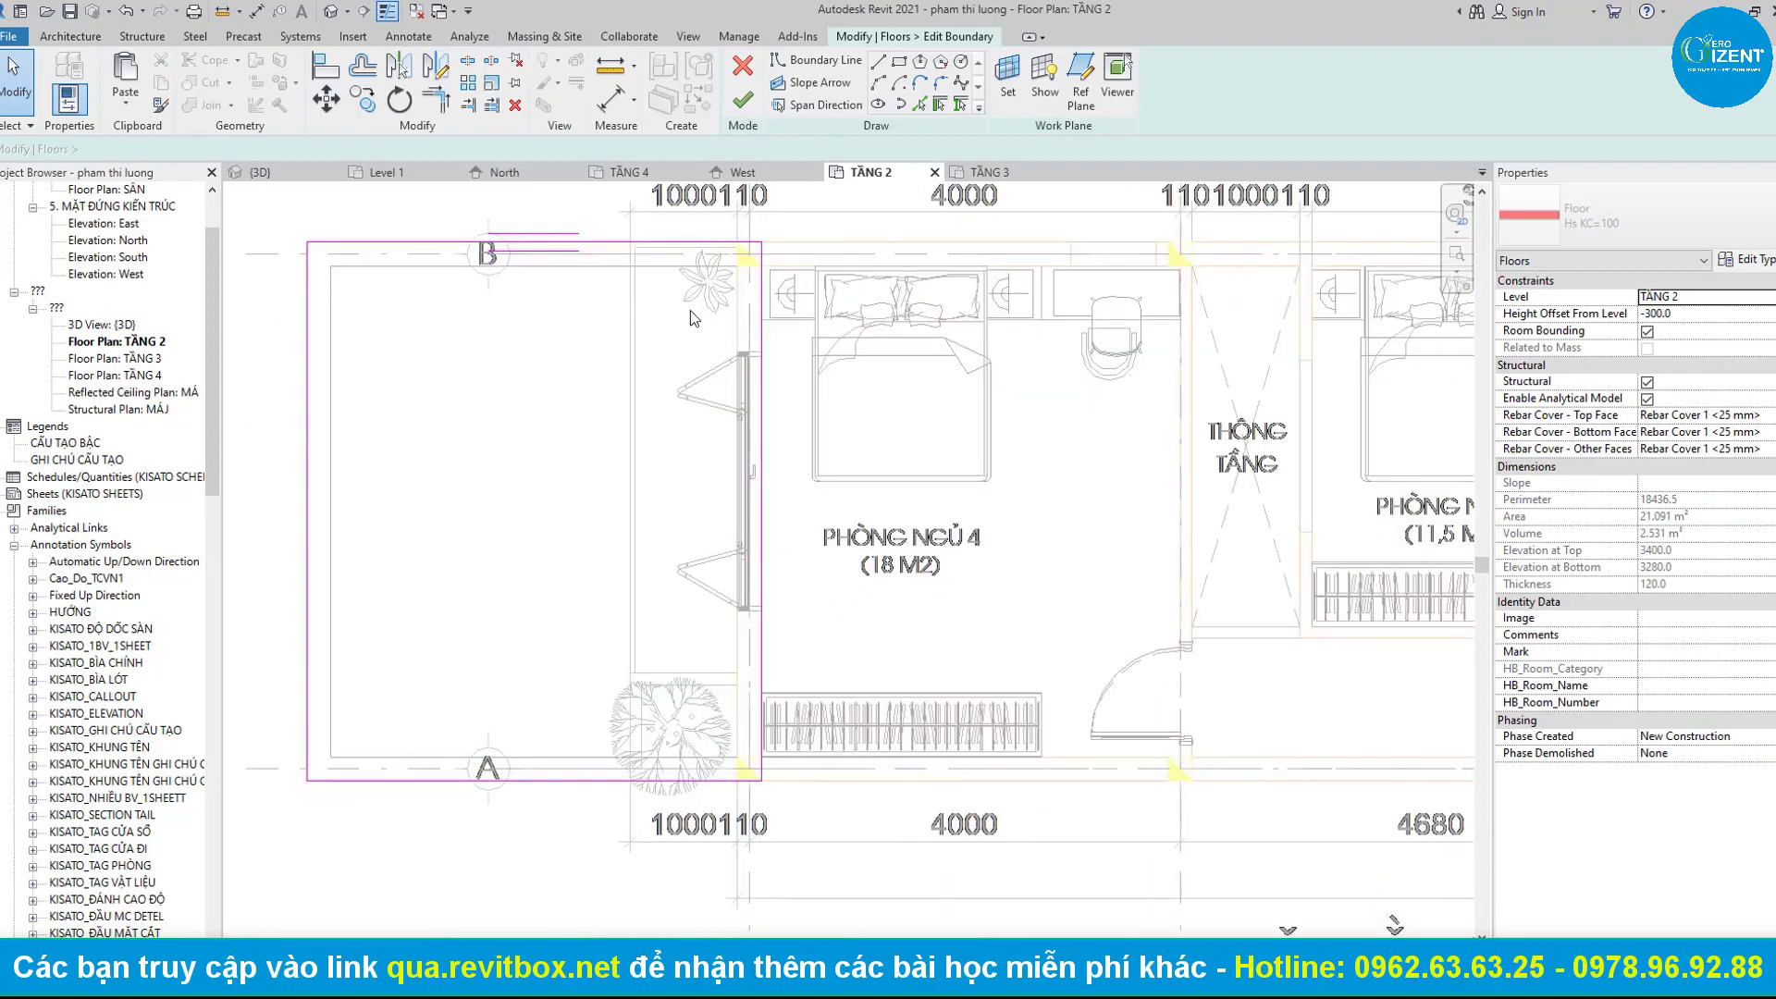
click(313, 415)
click(751, 113)
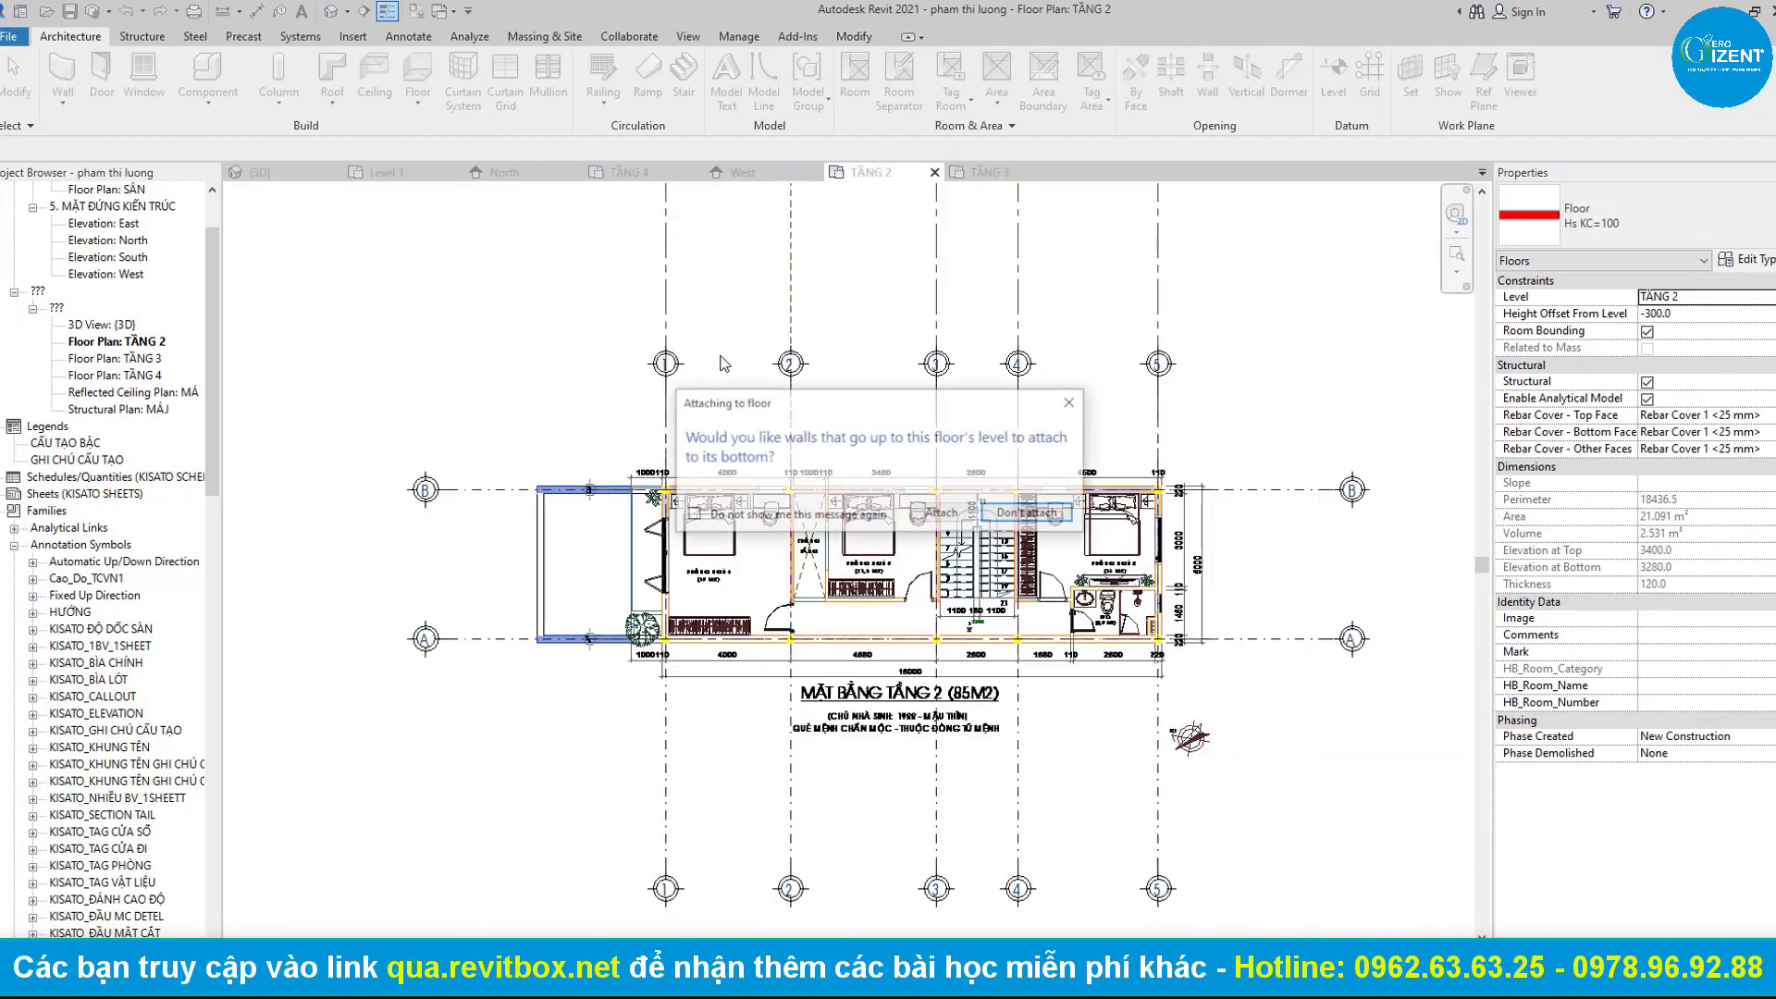
click(1018, 515)
scroll(740, 476, down, 2)
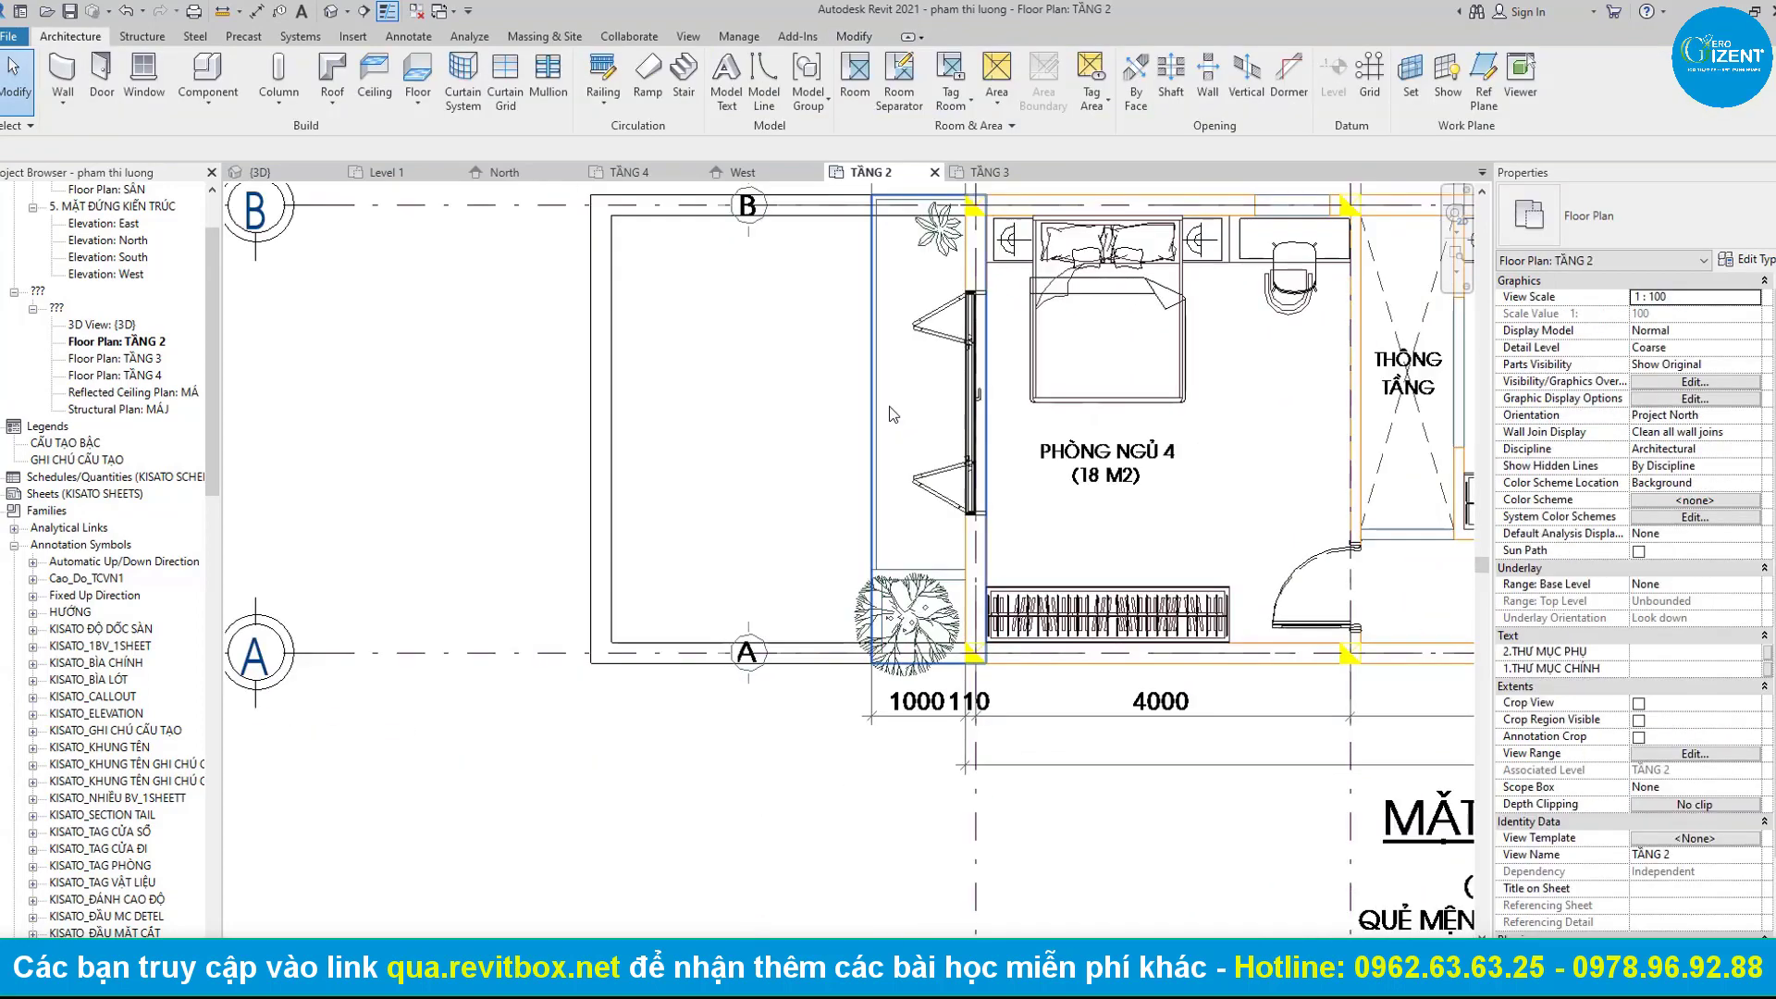
Draw a rectangular Hs KC=100 balcony floor with -600 height offset.
click(839, 65)
text(-600)
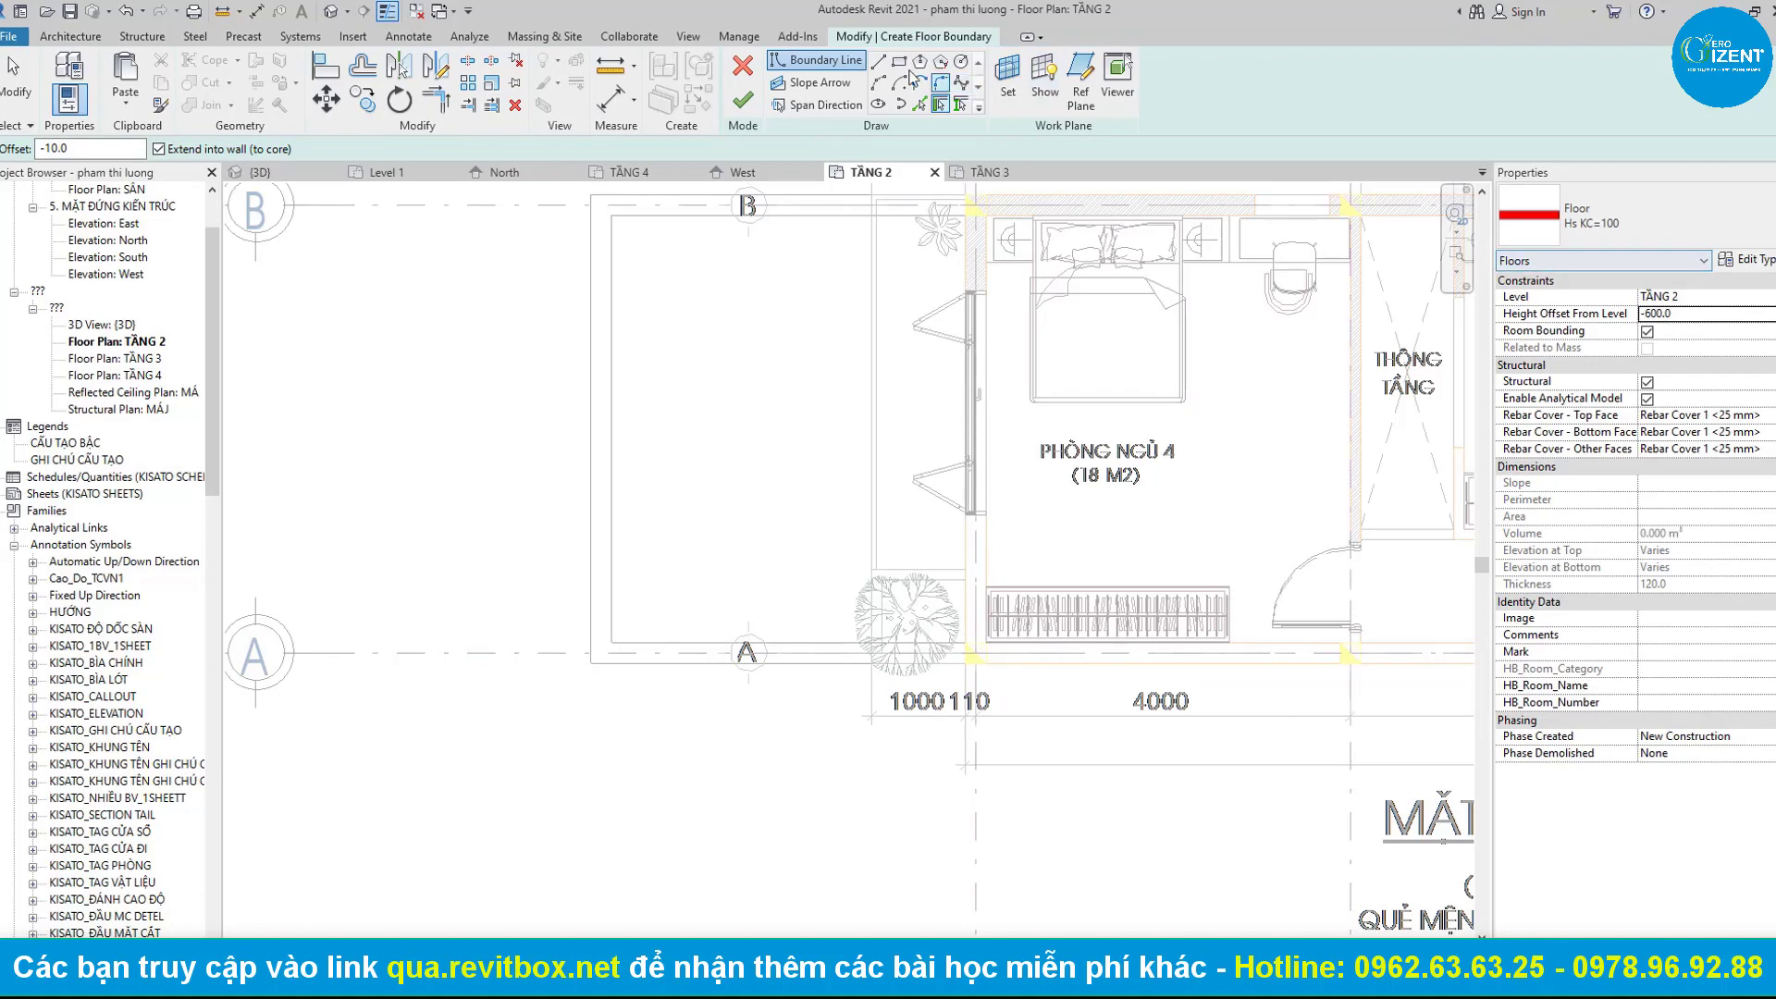
click(899, 62)
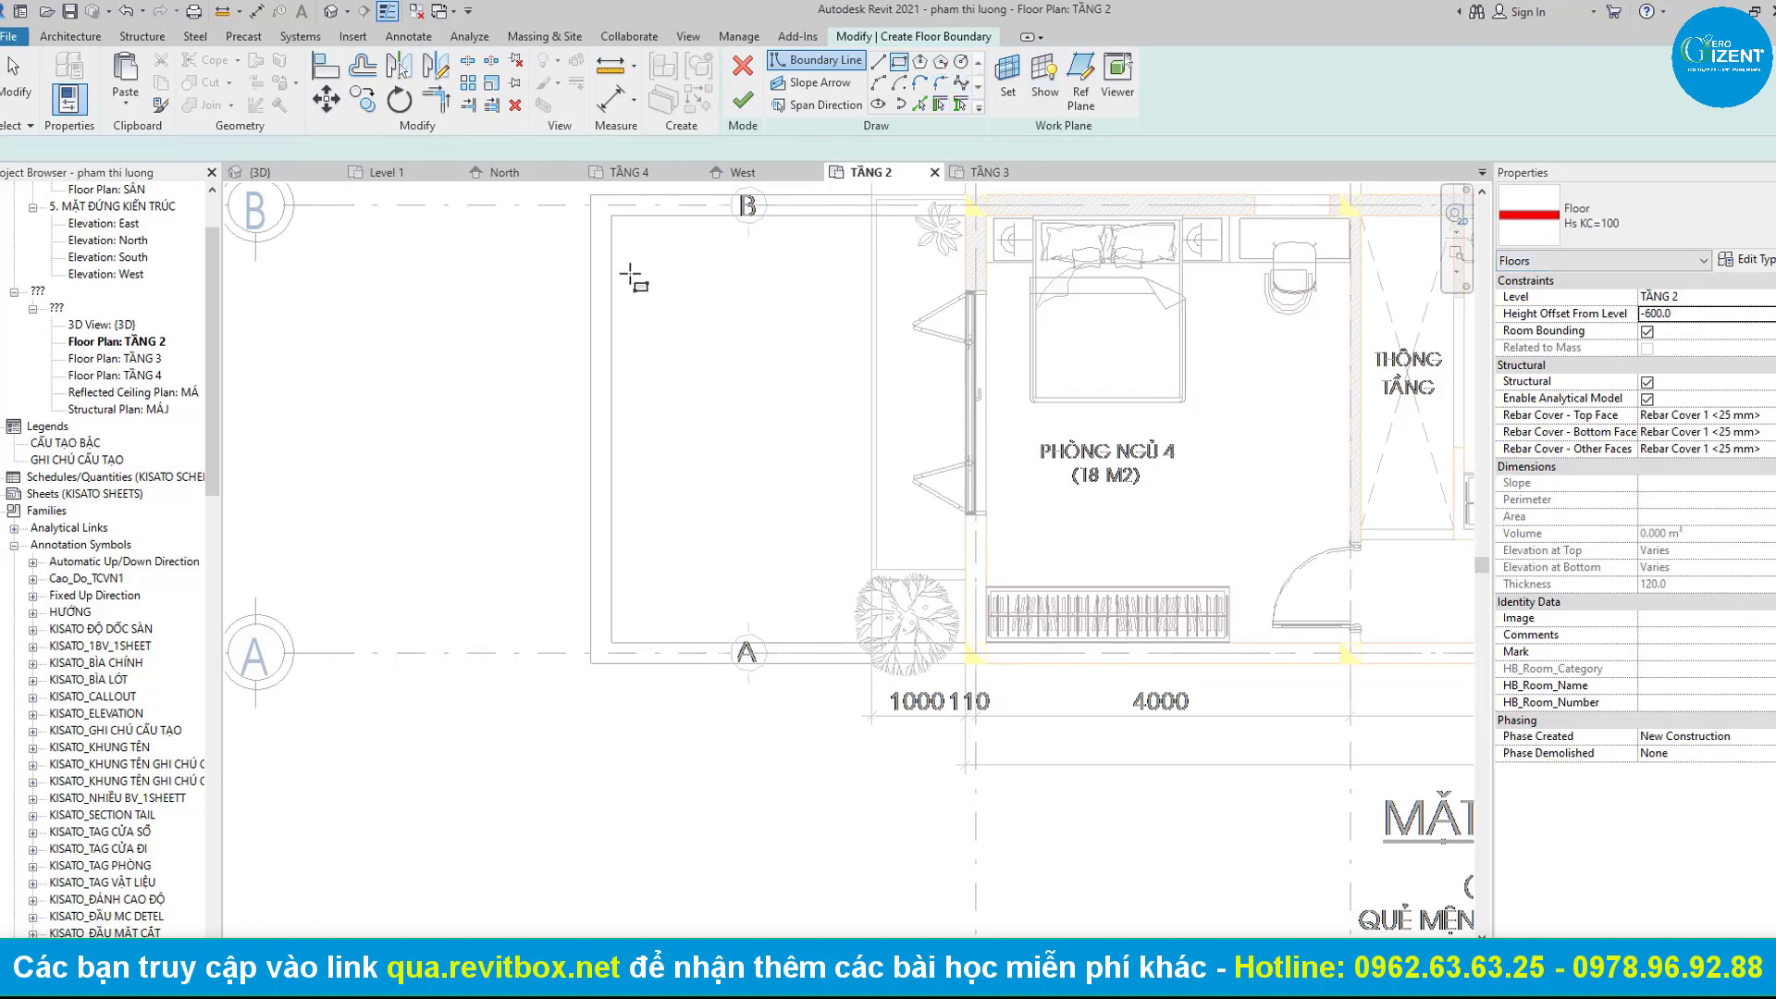
scroll(648, 370, up, 2)
click(569, 317)
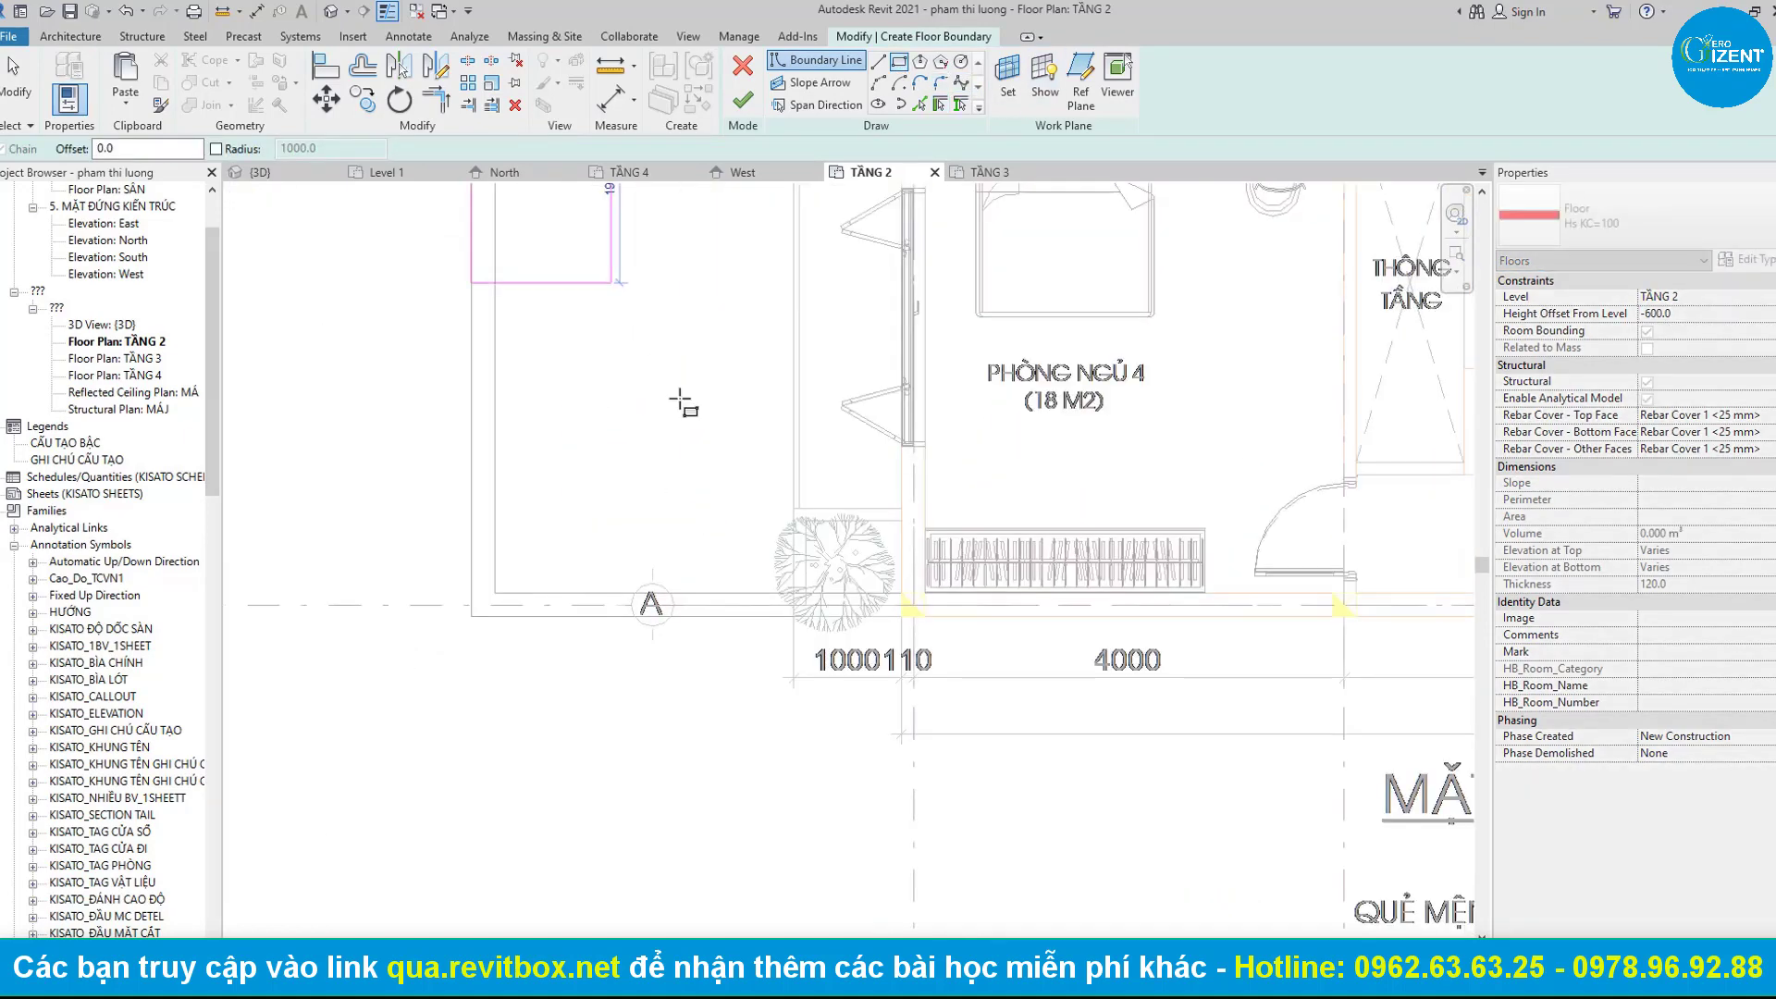
scroll(681, 395, up, 2)
click(964, 652)
click(742, 100)
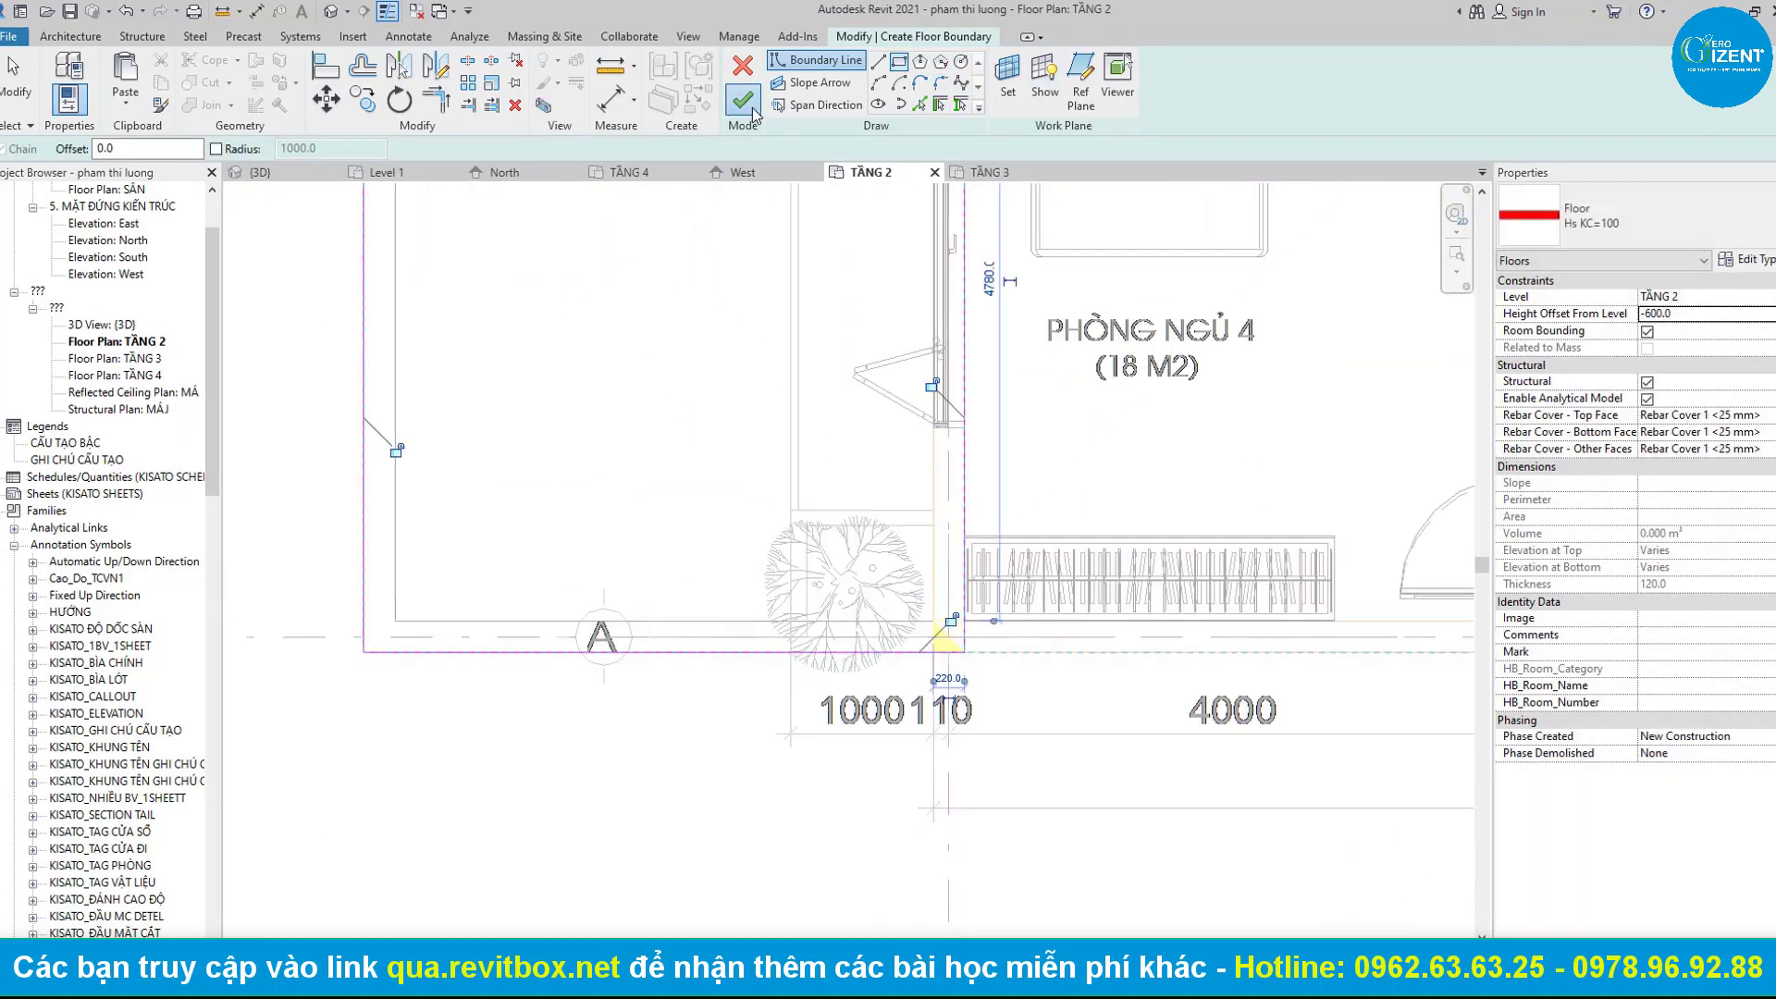
click(1004, 514)
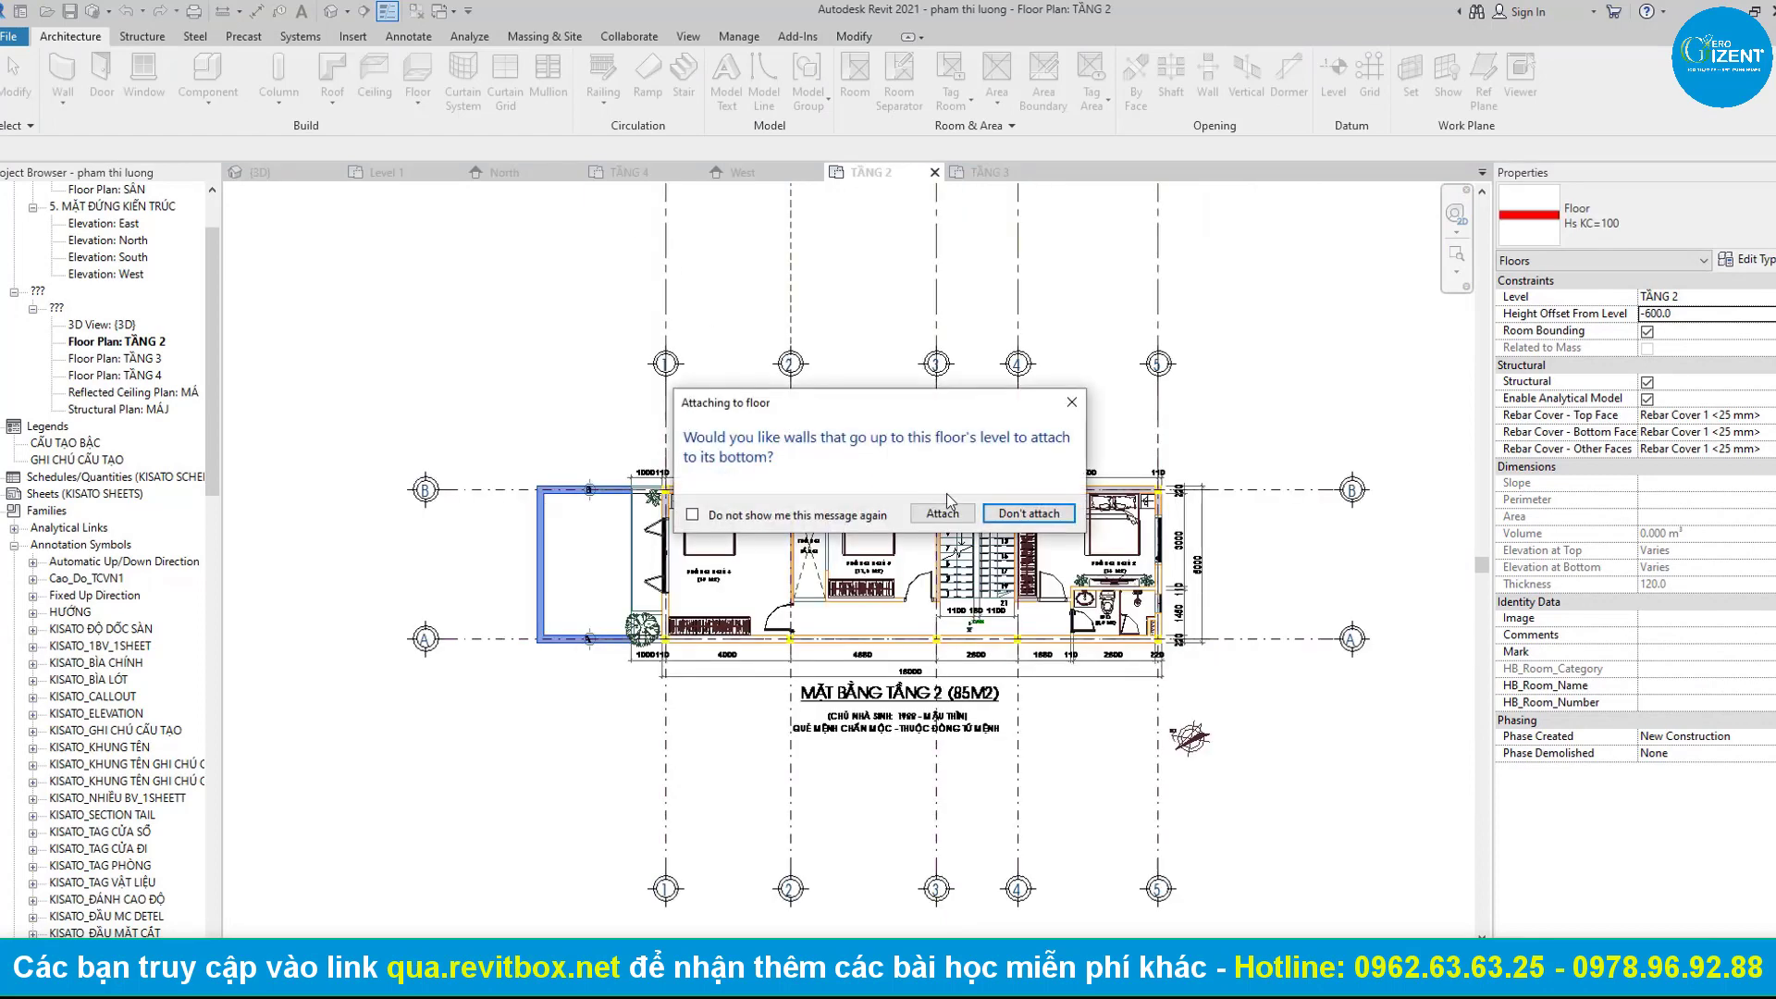
click(988, 514)
scroll(604, 640, up, 5)
In 3D, attach the shop-front walls and garage-door box tops to the extended slab.
click(330, 12)
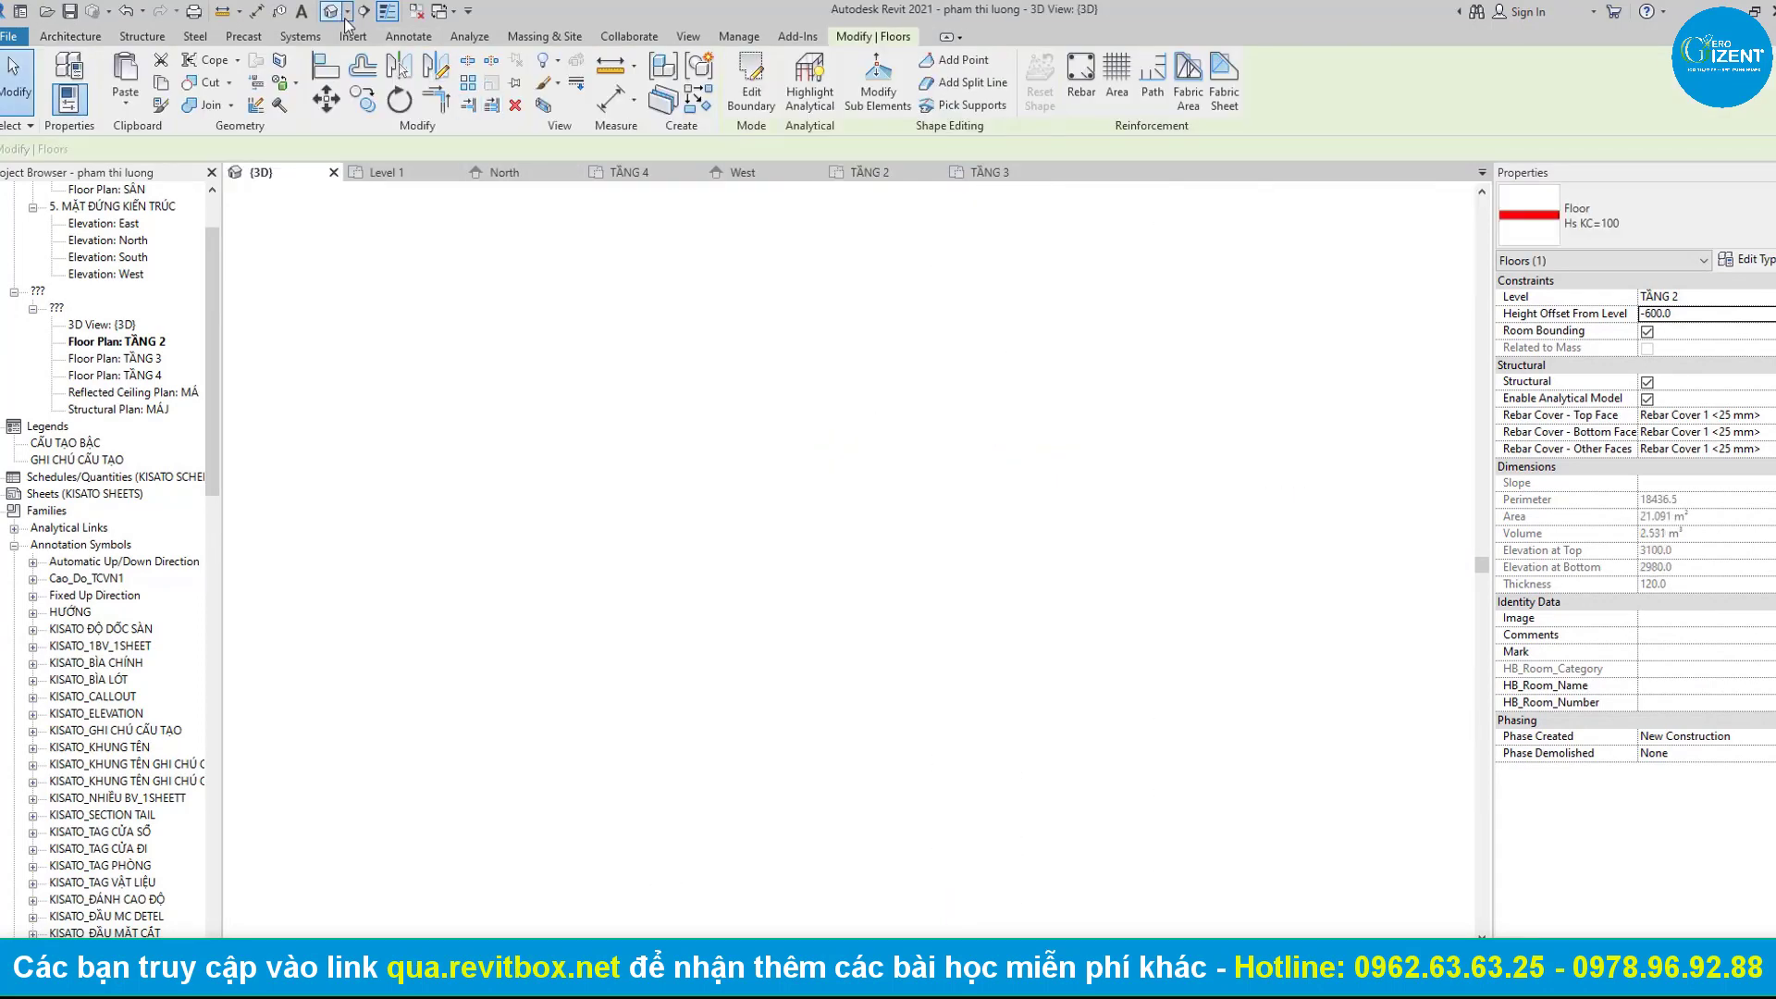
scroll(623, 629, up, 1)
click(626, 629)
scroll(516, 549, up, 1)
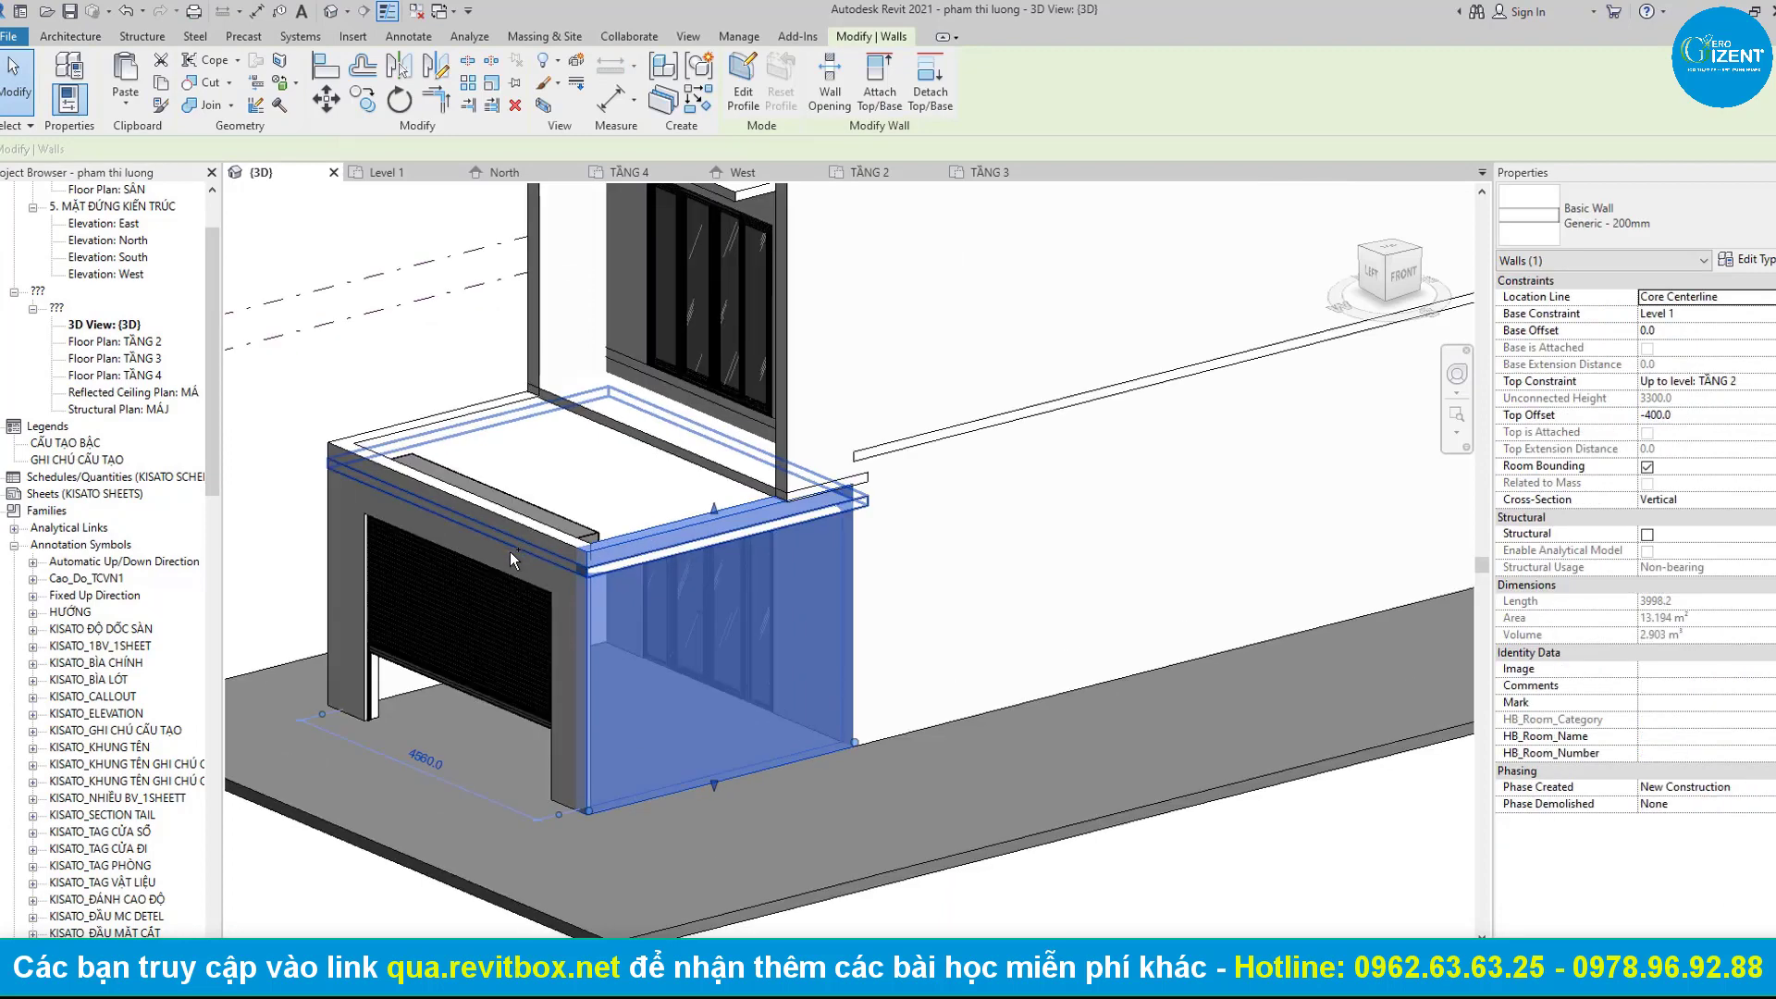
ctrl+click(462, 563)
click(336, 538)
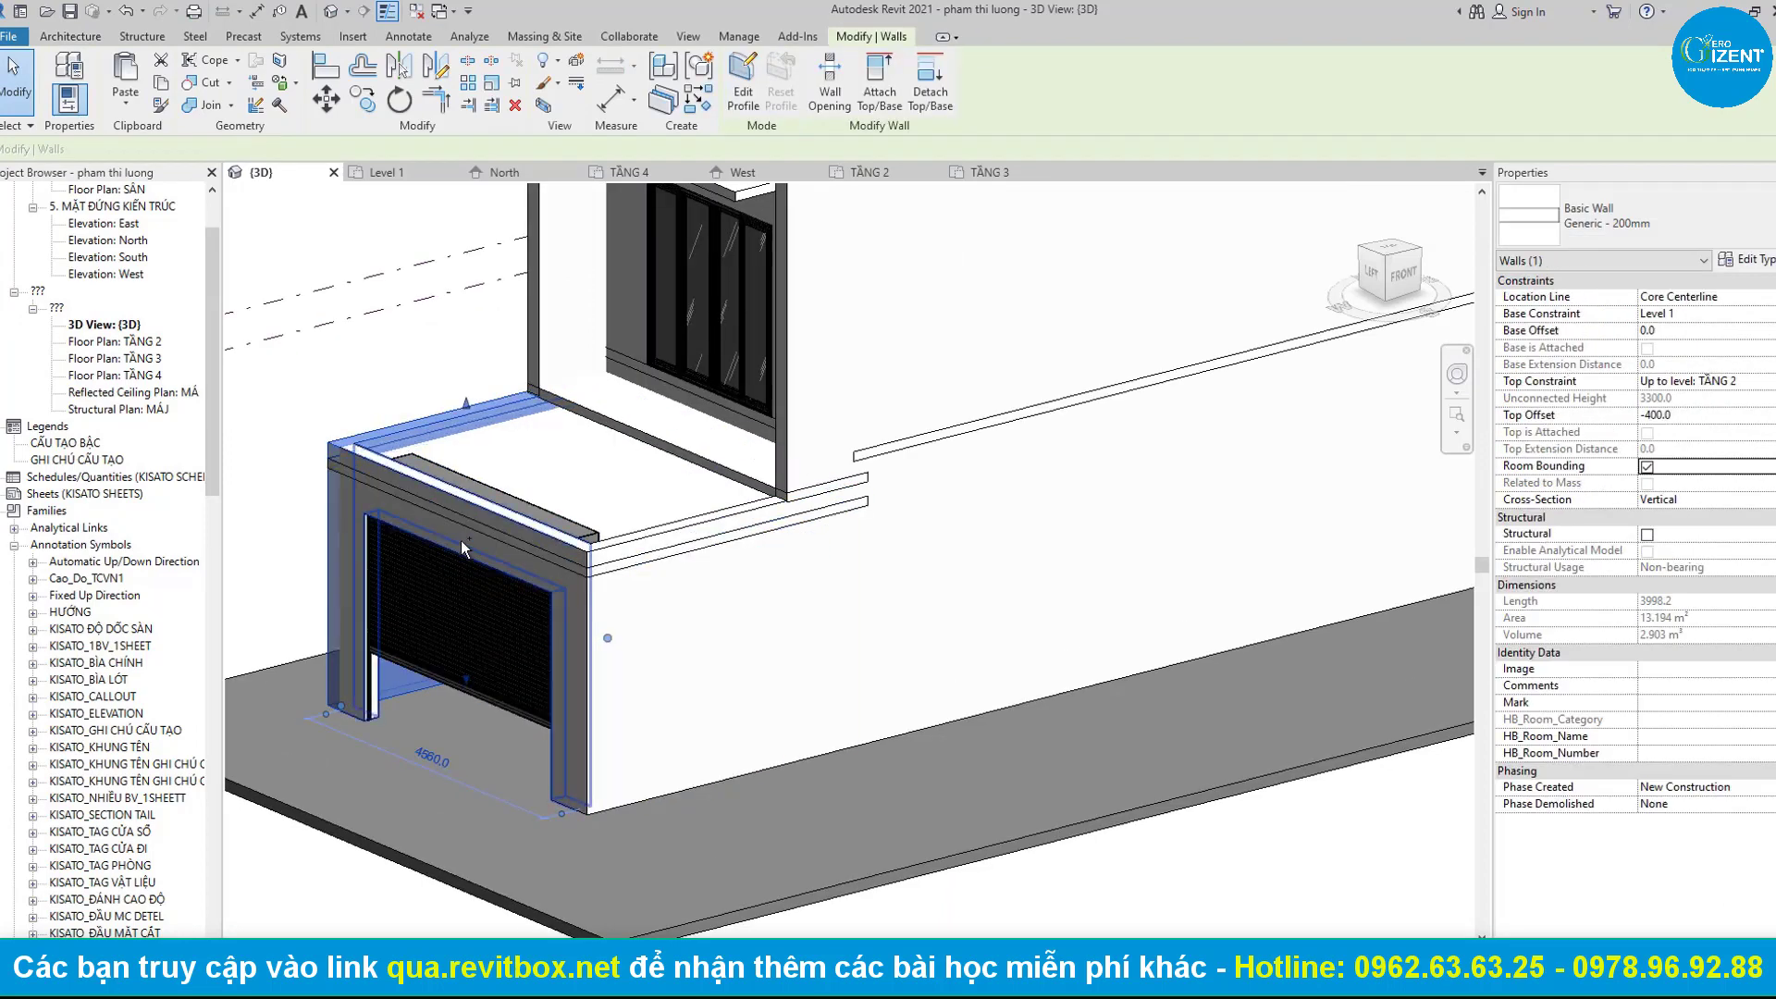
ctrl+click(636, 600)
ctrl+click(928, 227)
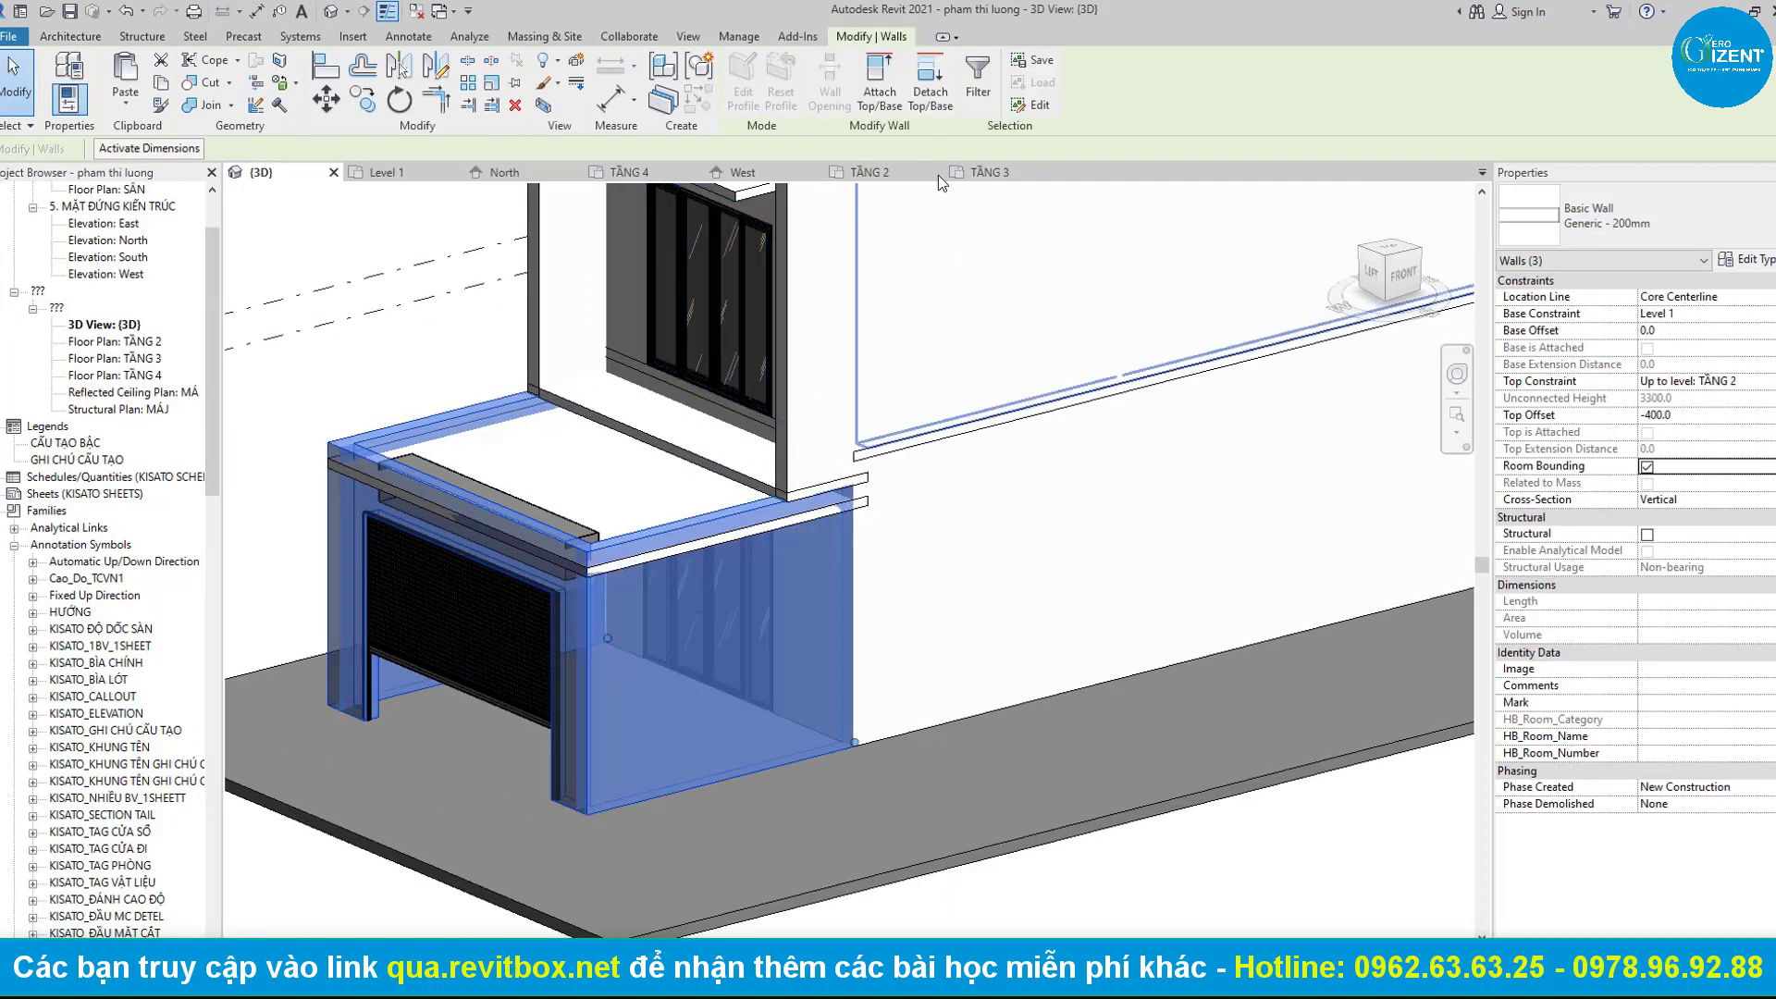
click(882, 82)
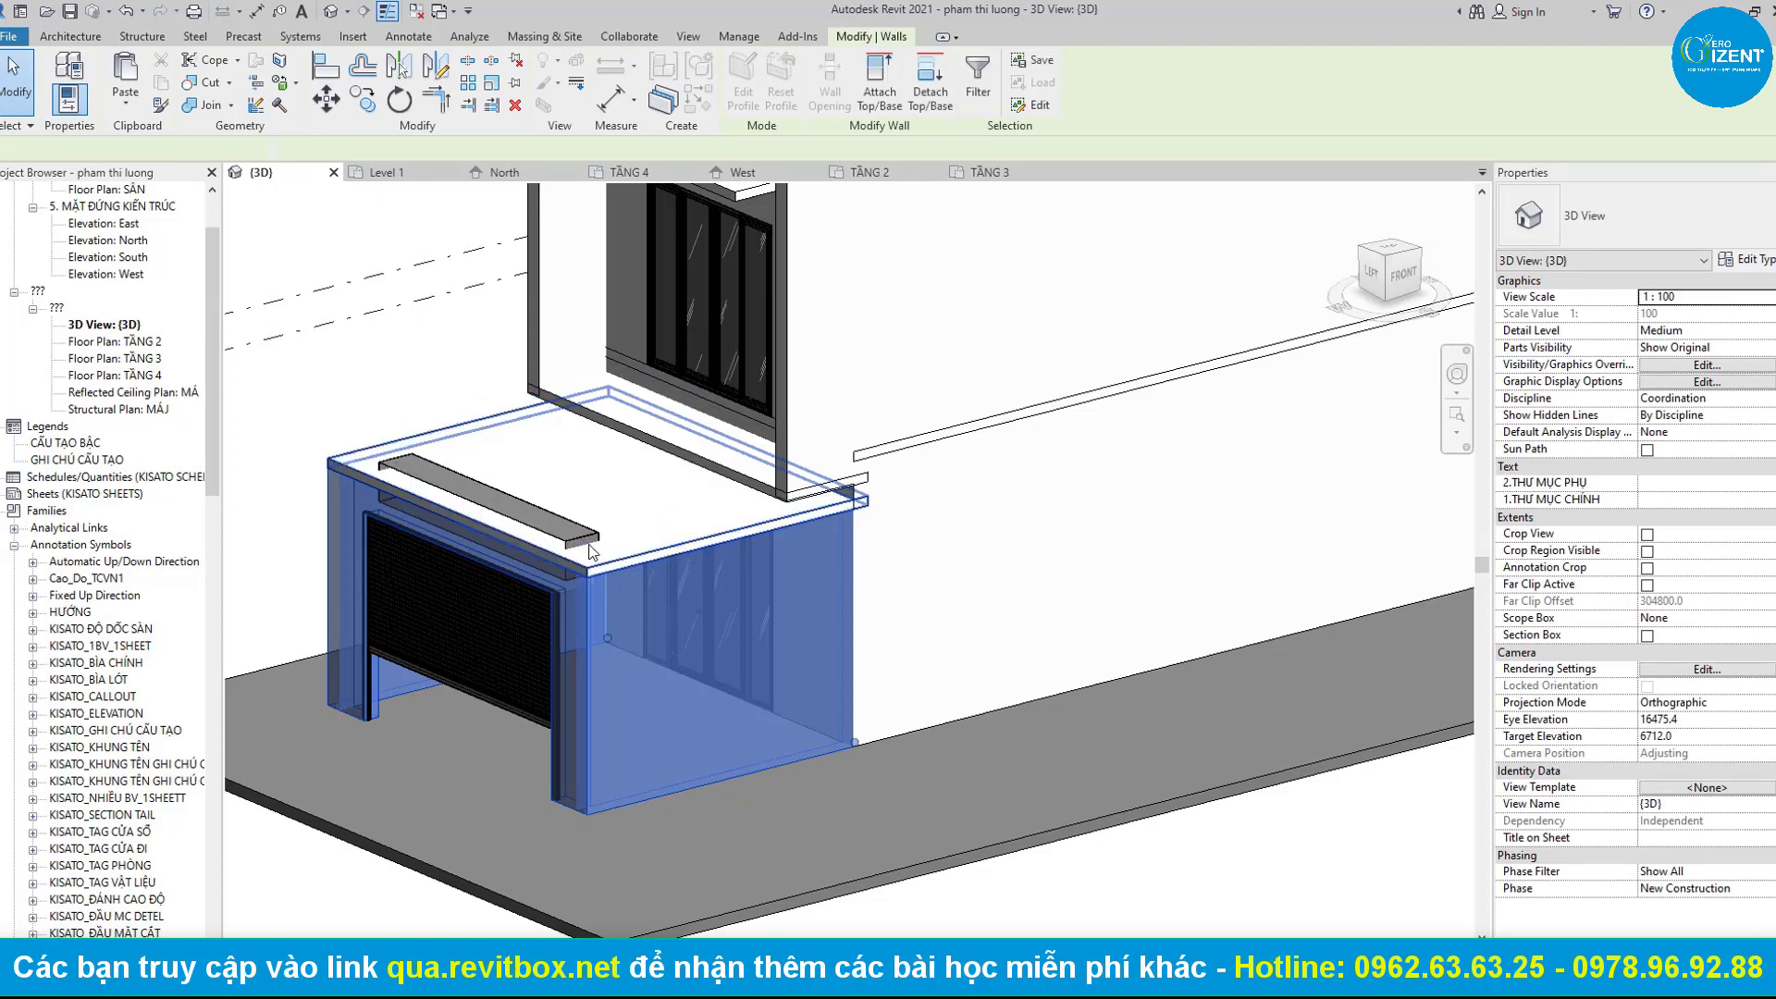
click(590, 551)
Give the CuaCuon_M01 roller door a -300 sill height, then bring up the TẦNG 2 plan.
middle_drag(590, 551, 726, 472)
click(726, 472)
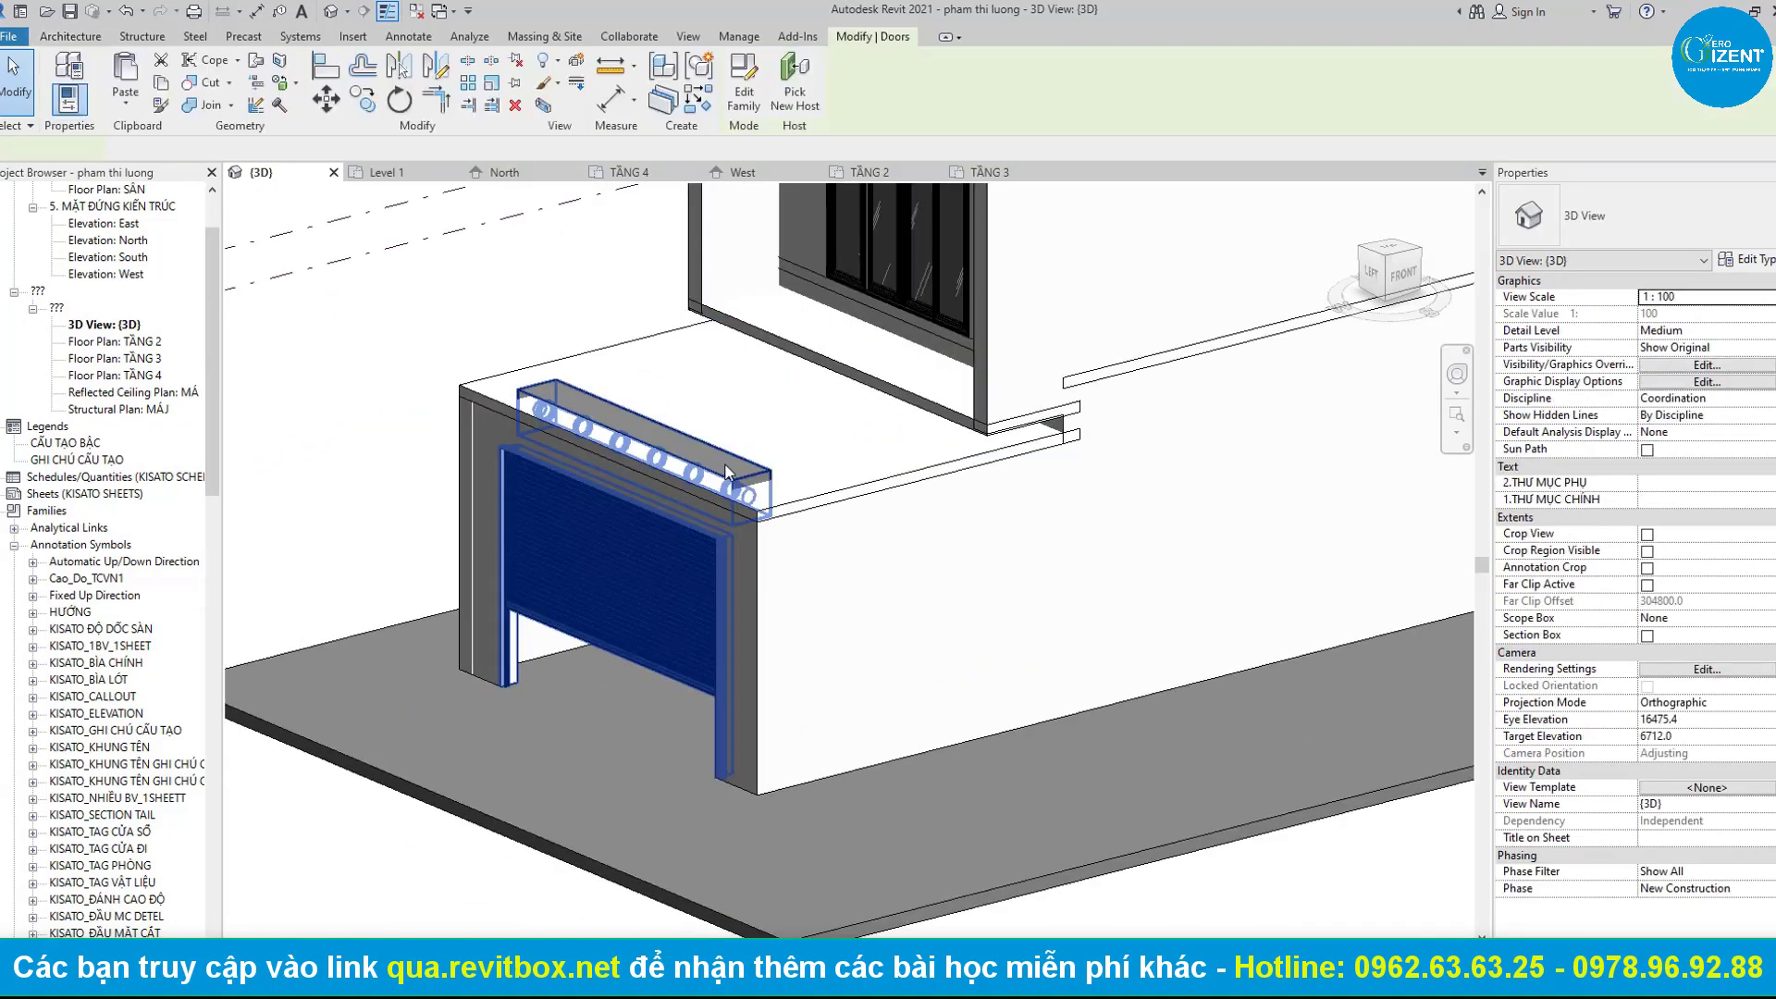
click(1687, 320)
text(-3)
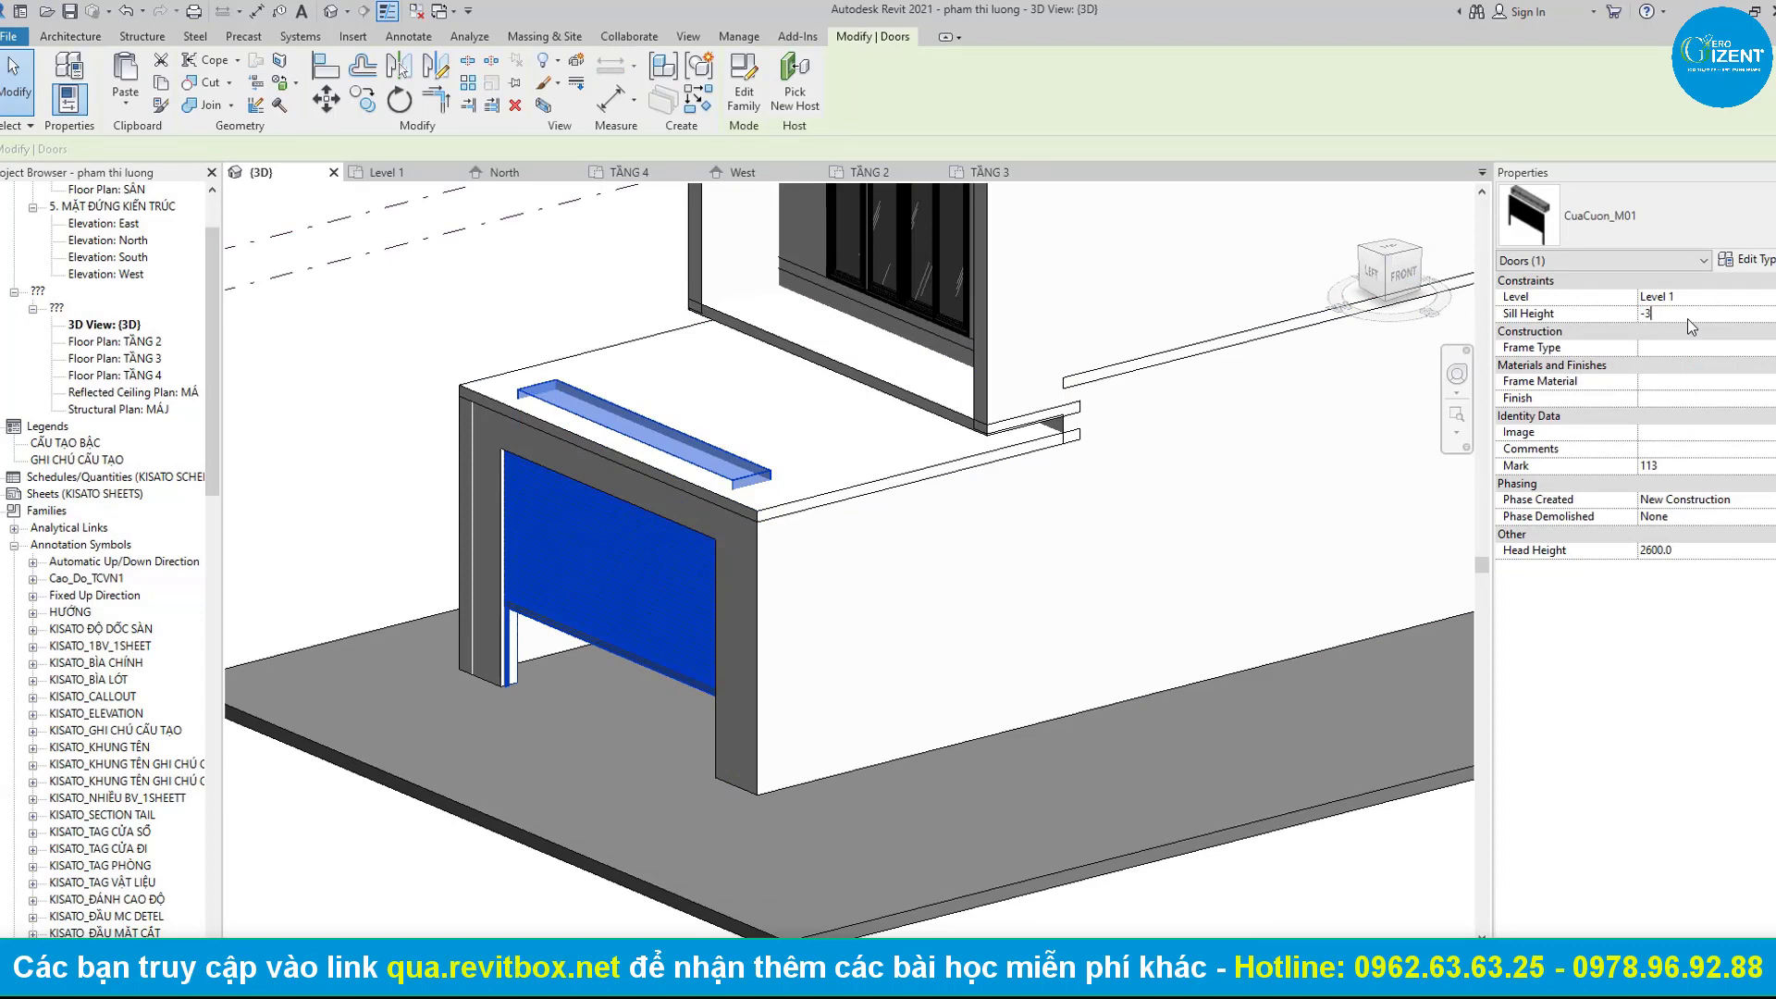
key(Return)
key(Escape)
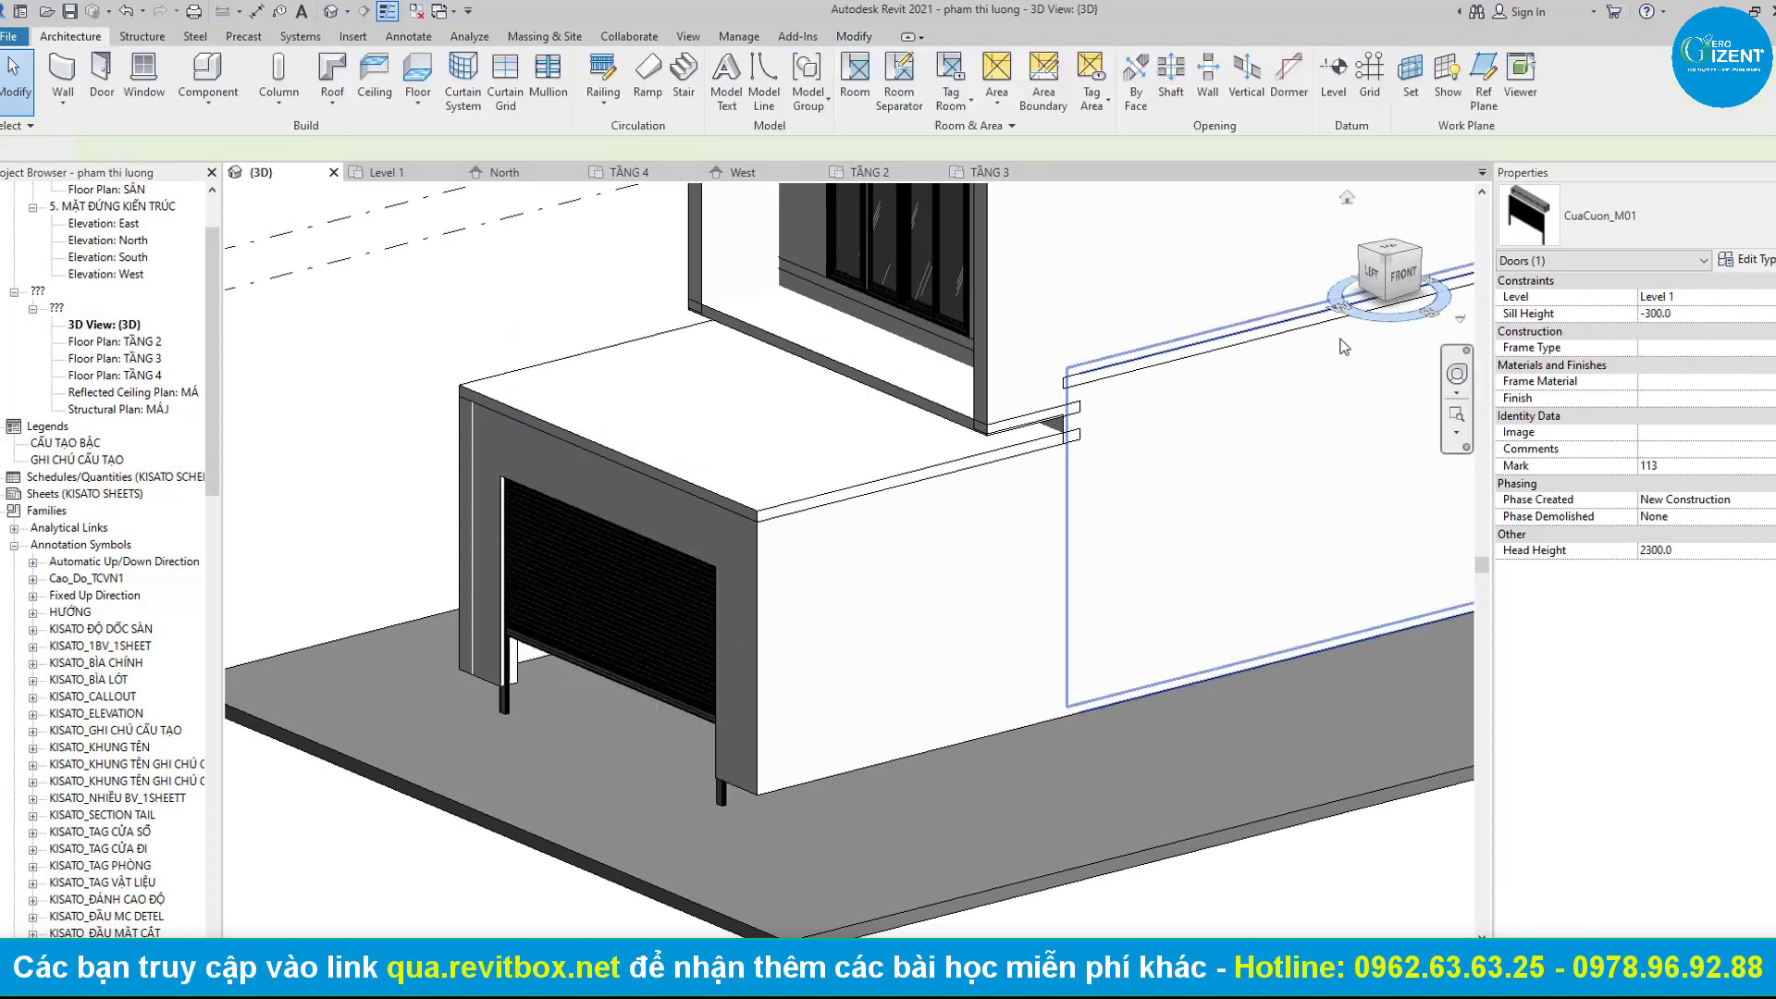
mouse_move(731, 518)
middle_down()
mouse_move(820, 535)
mouse_move(841, 421)
mouse_move(825, 252)
middle_up()
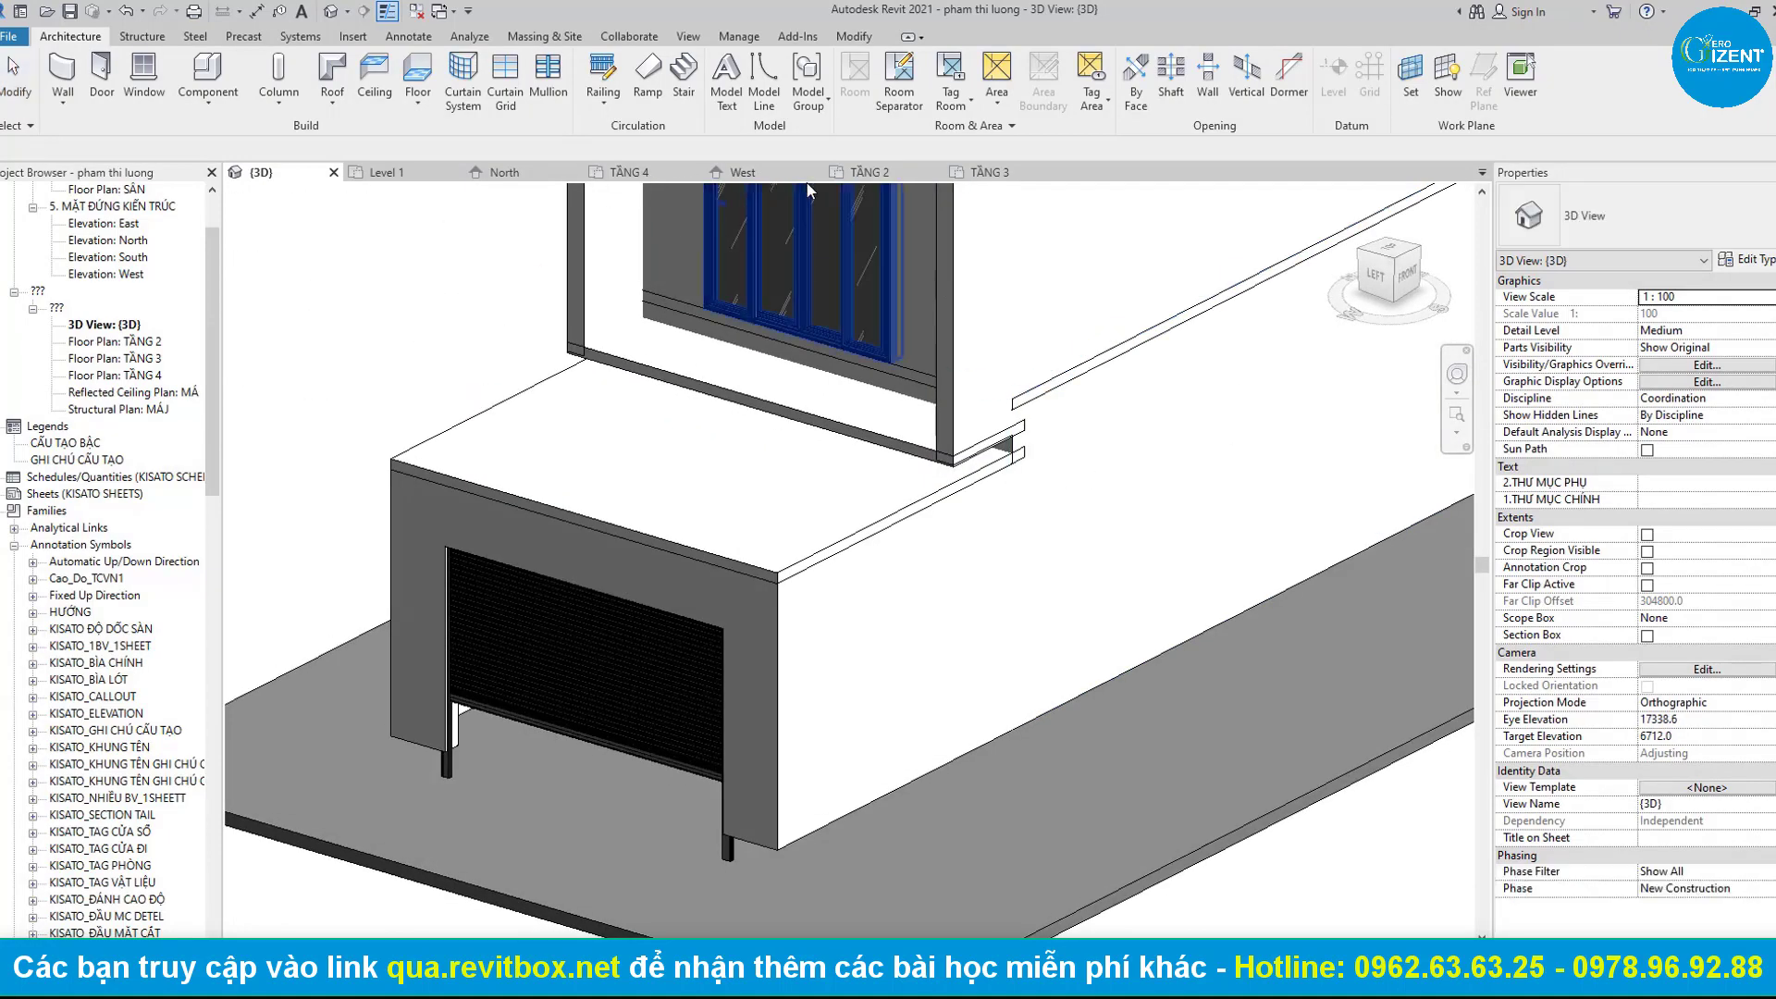
click(895, 174)
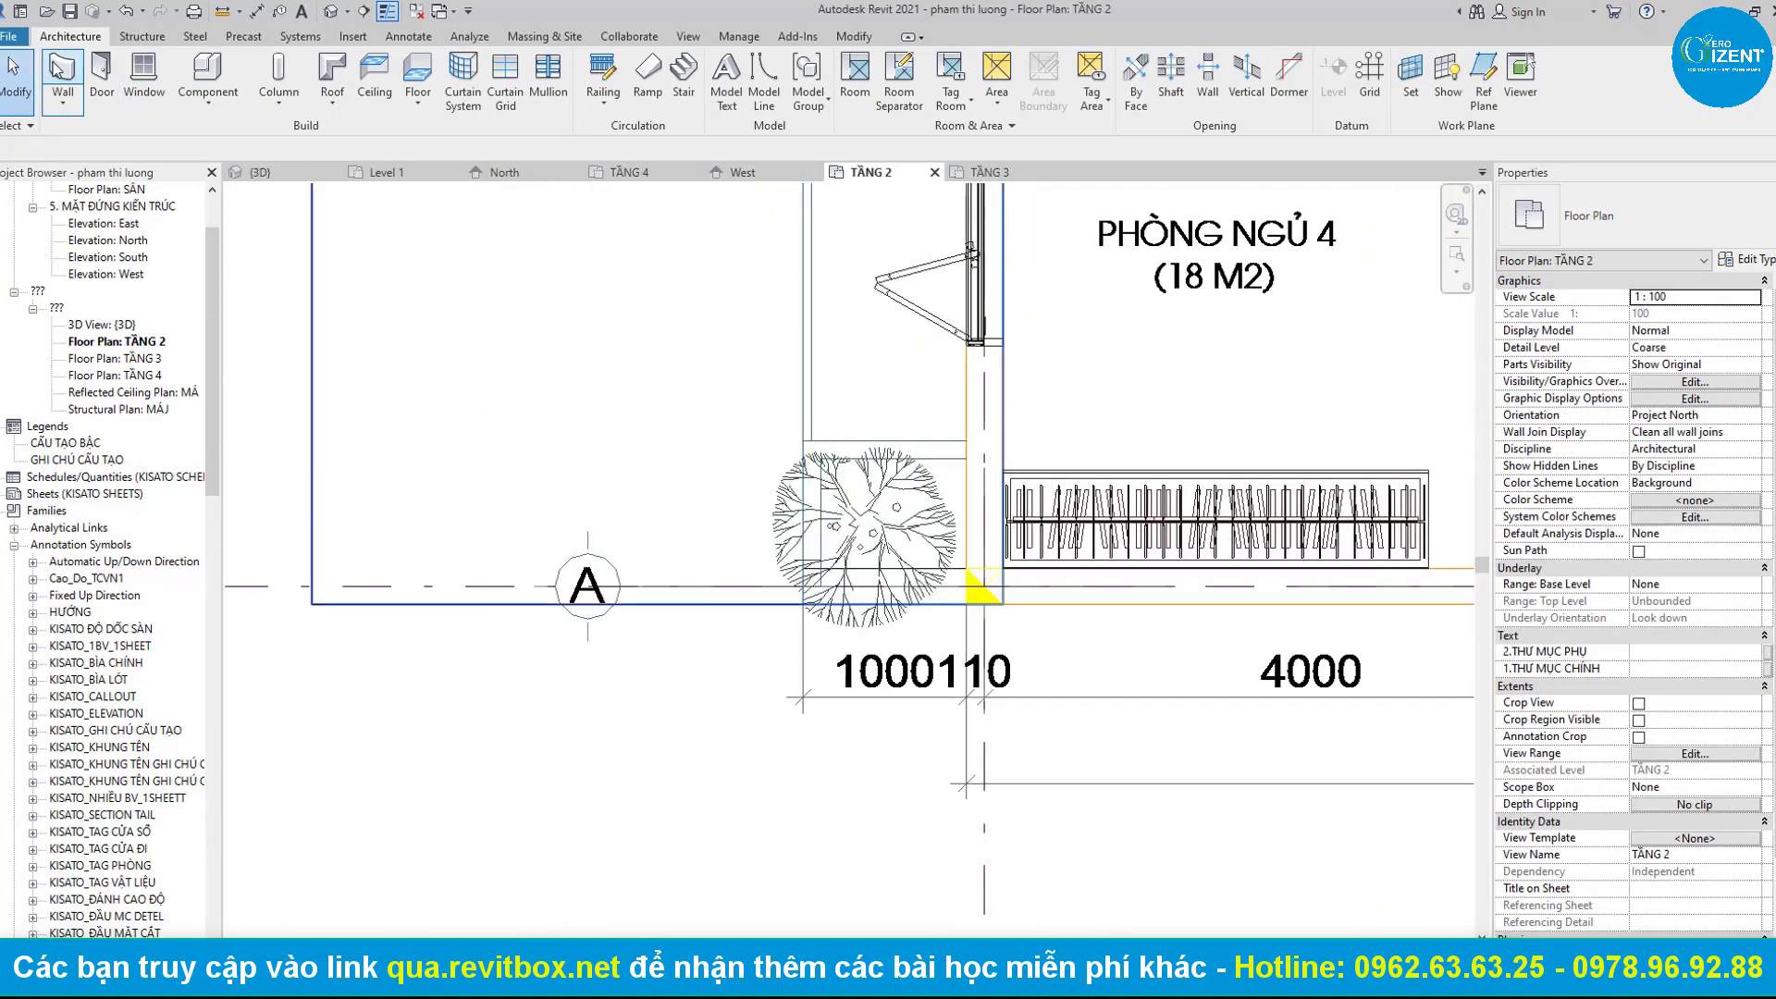
Set up a Generic - 100 wall: top TẦNG 2, base -400, top offset 600, exterior finish face.
click(61, 72)
click(1591, 217)
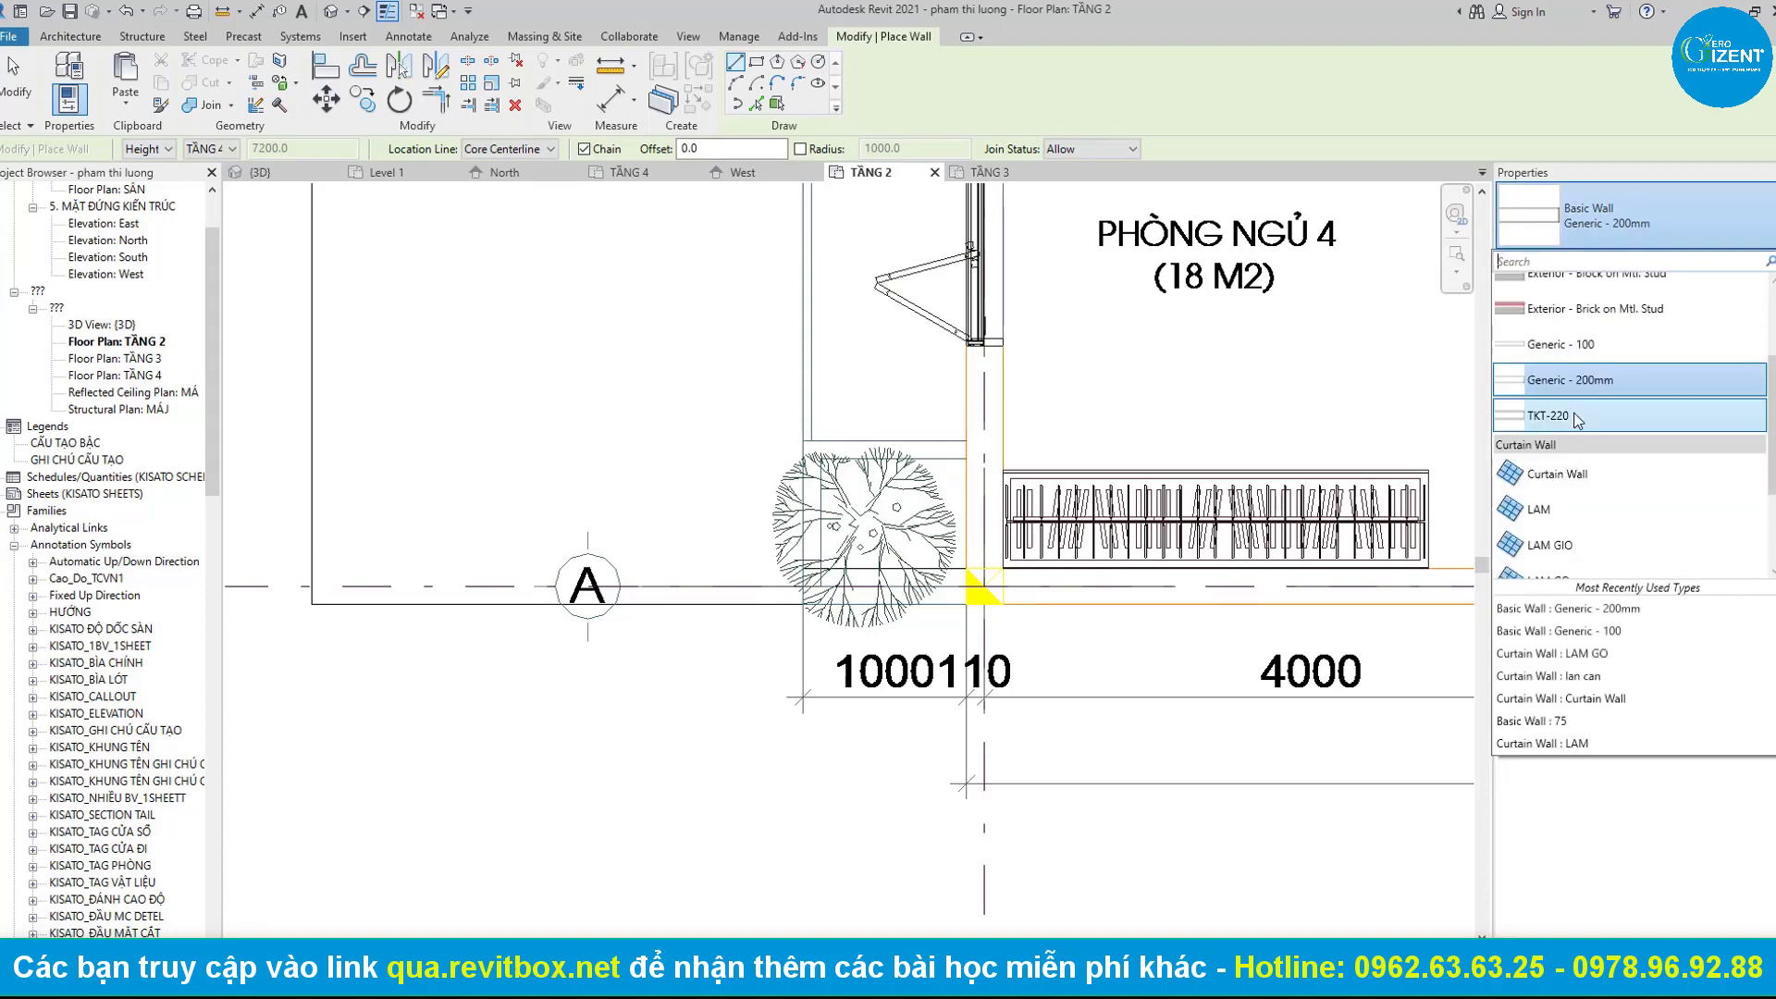
click(1692, 347)
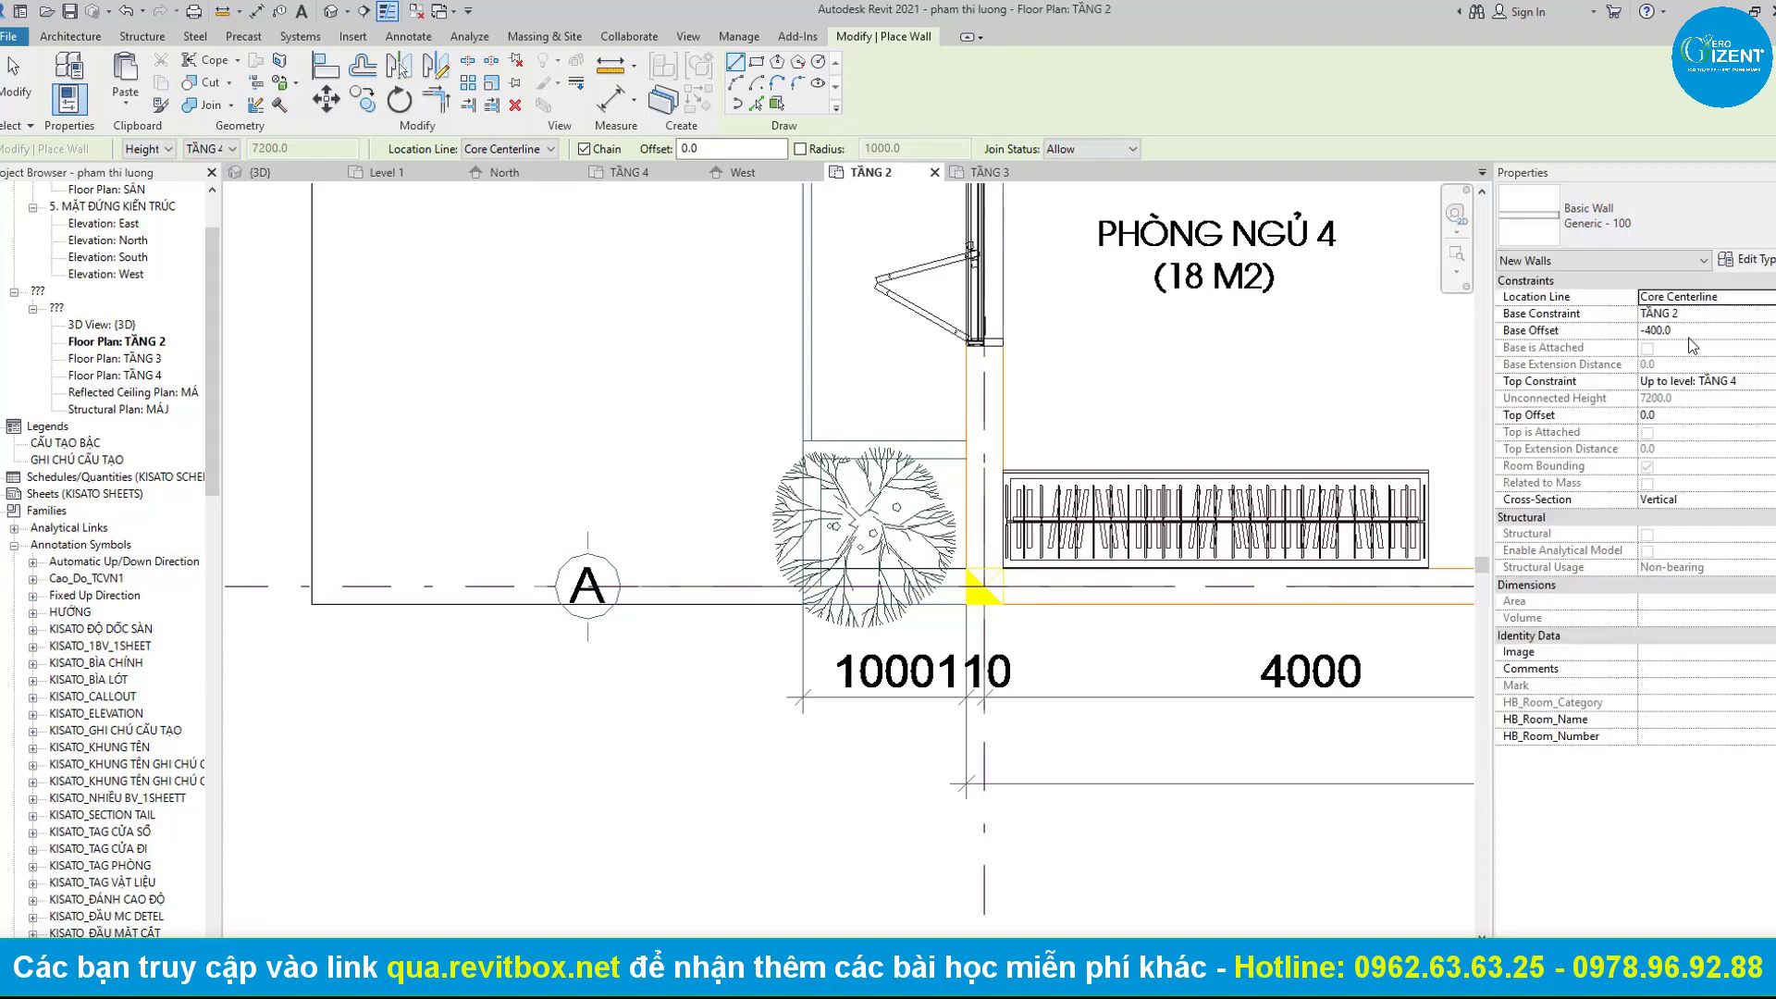
click(1767, 382)
text(600)
scroll(750, 525, up, 3)
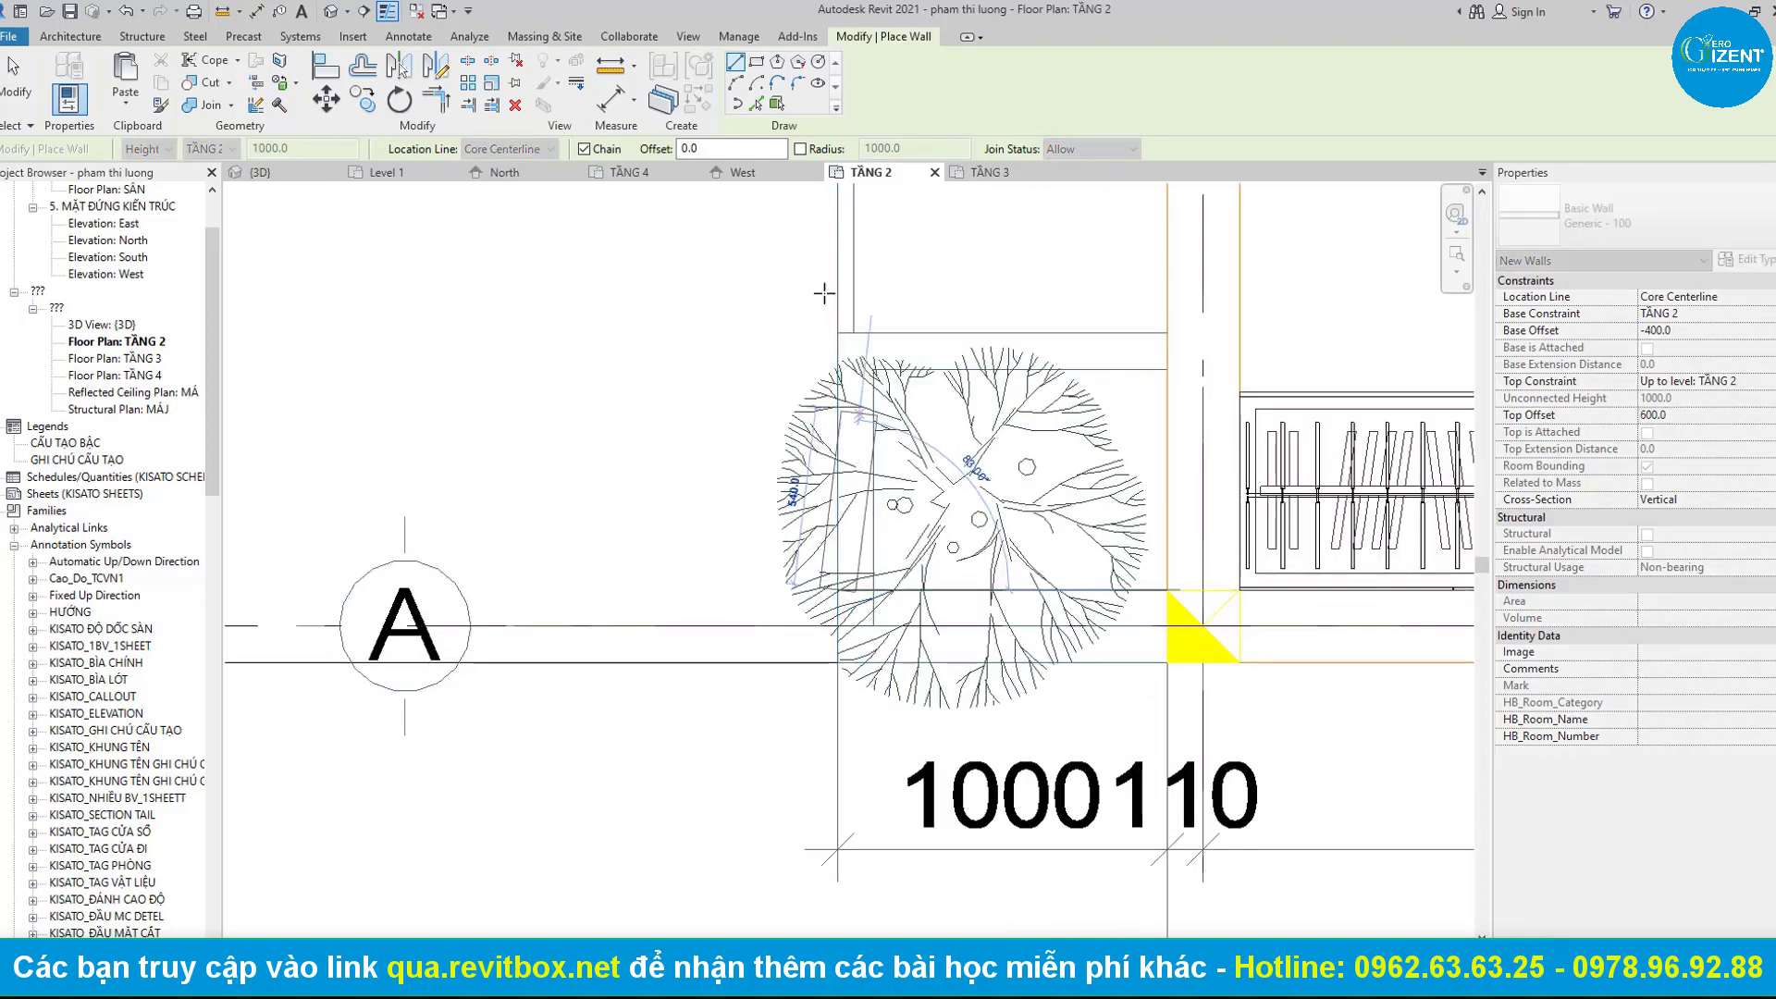
click(526, 154)
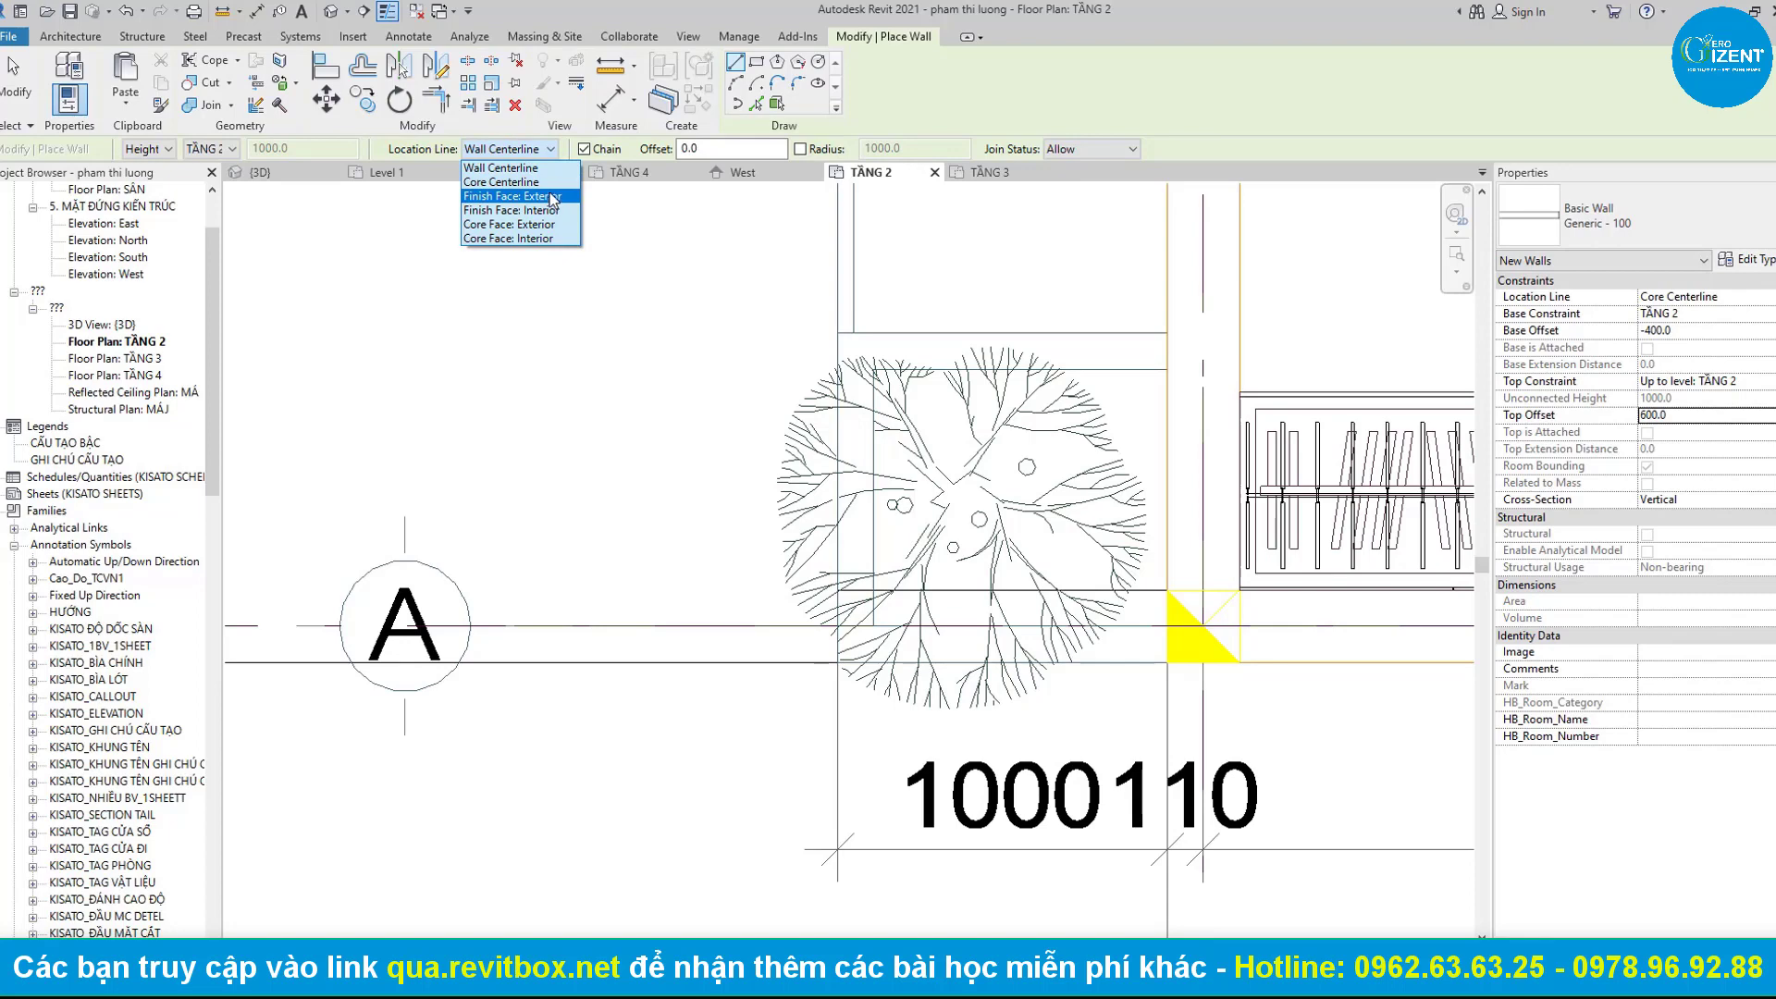
click(553, 197)
Sketch the parapet along the balcony's left edge from the lower-left to the top-left corner.
scroll(781, 536, up, 1)
click(842, 592)
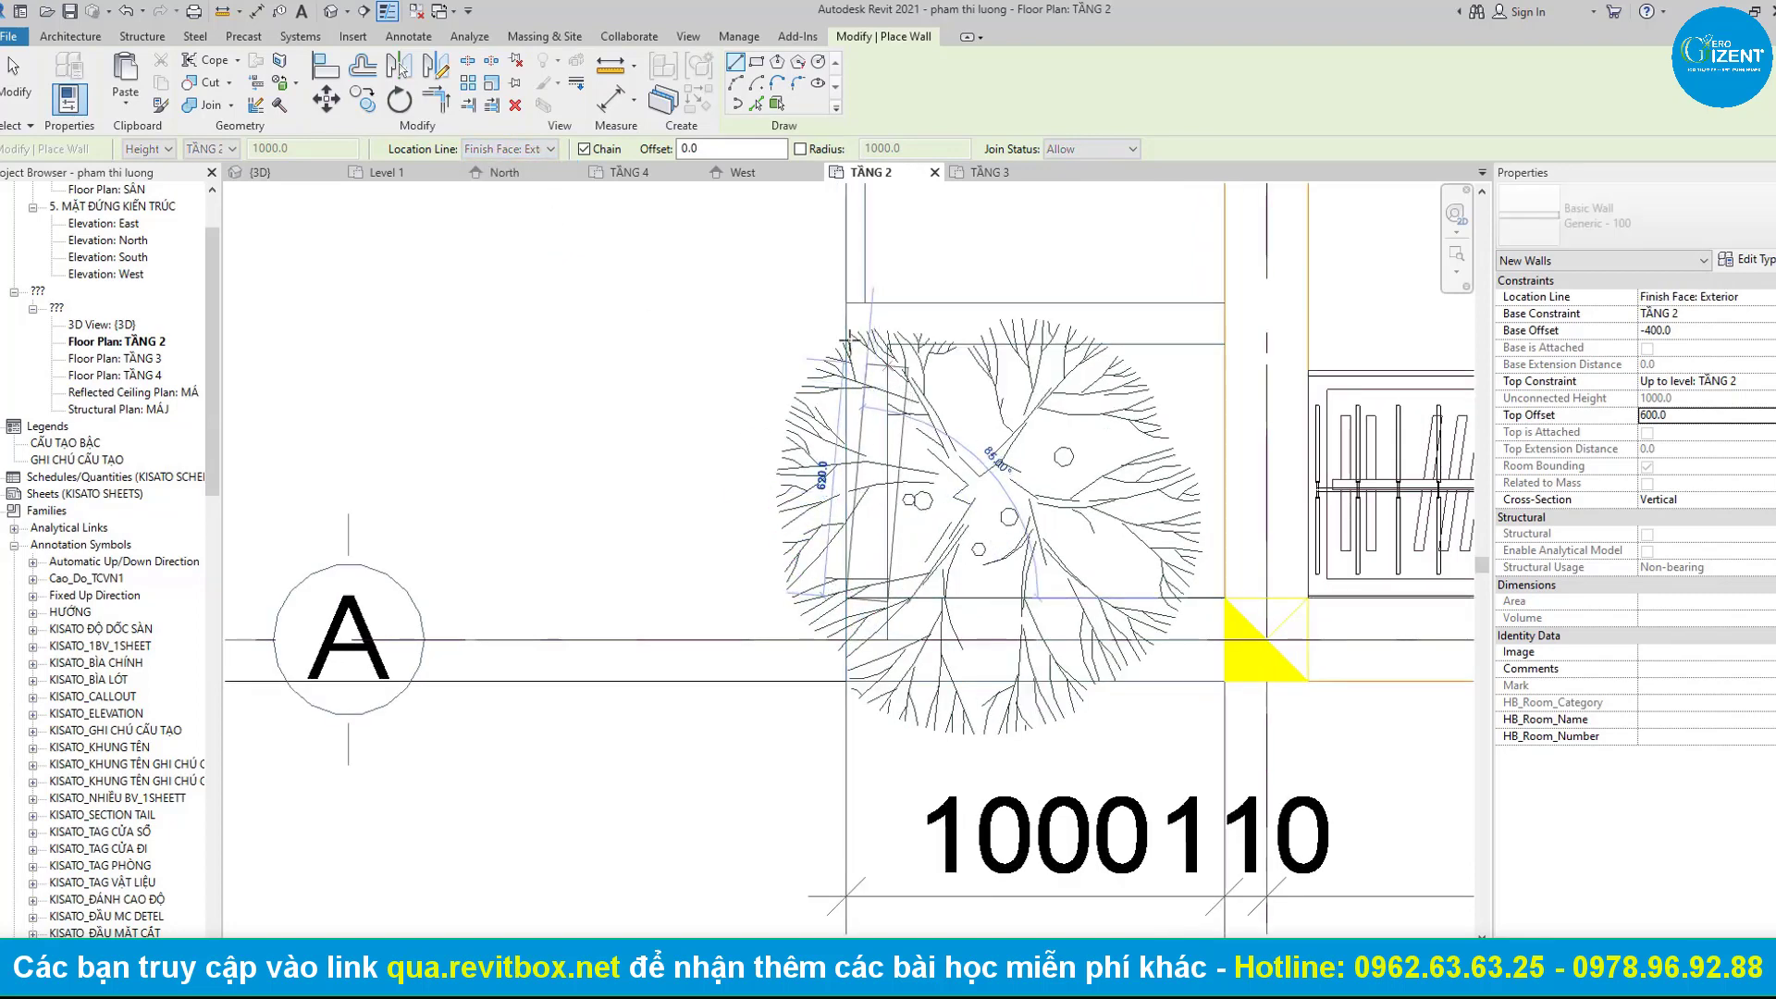
scroll(841, 310, up, 1)
click(849, 300)
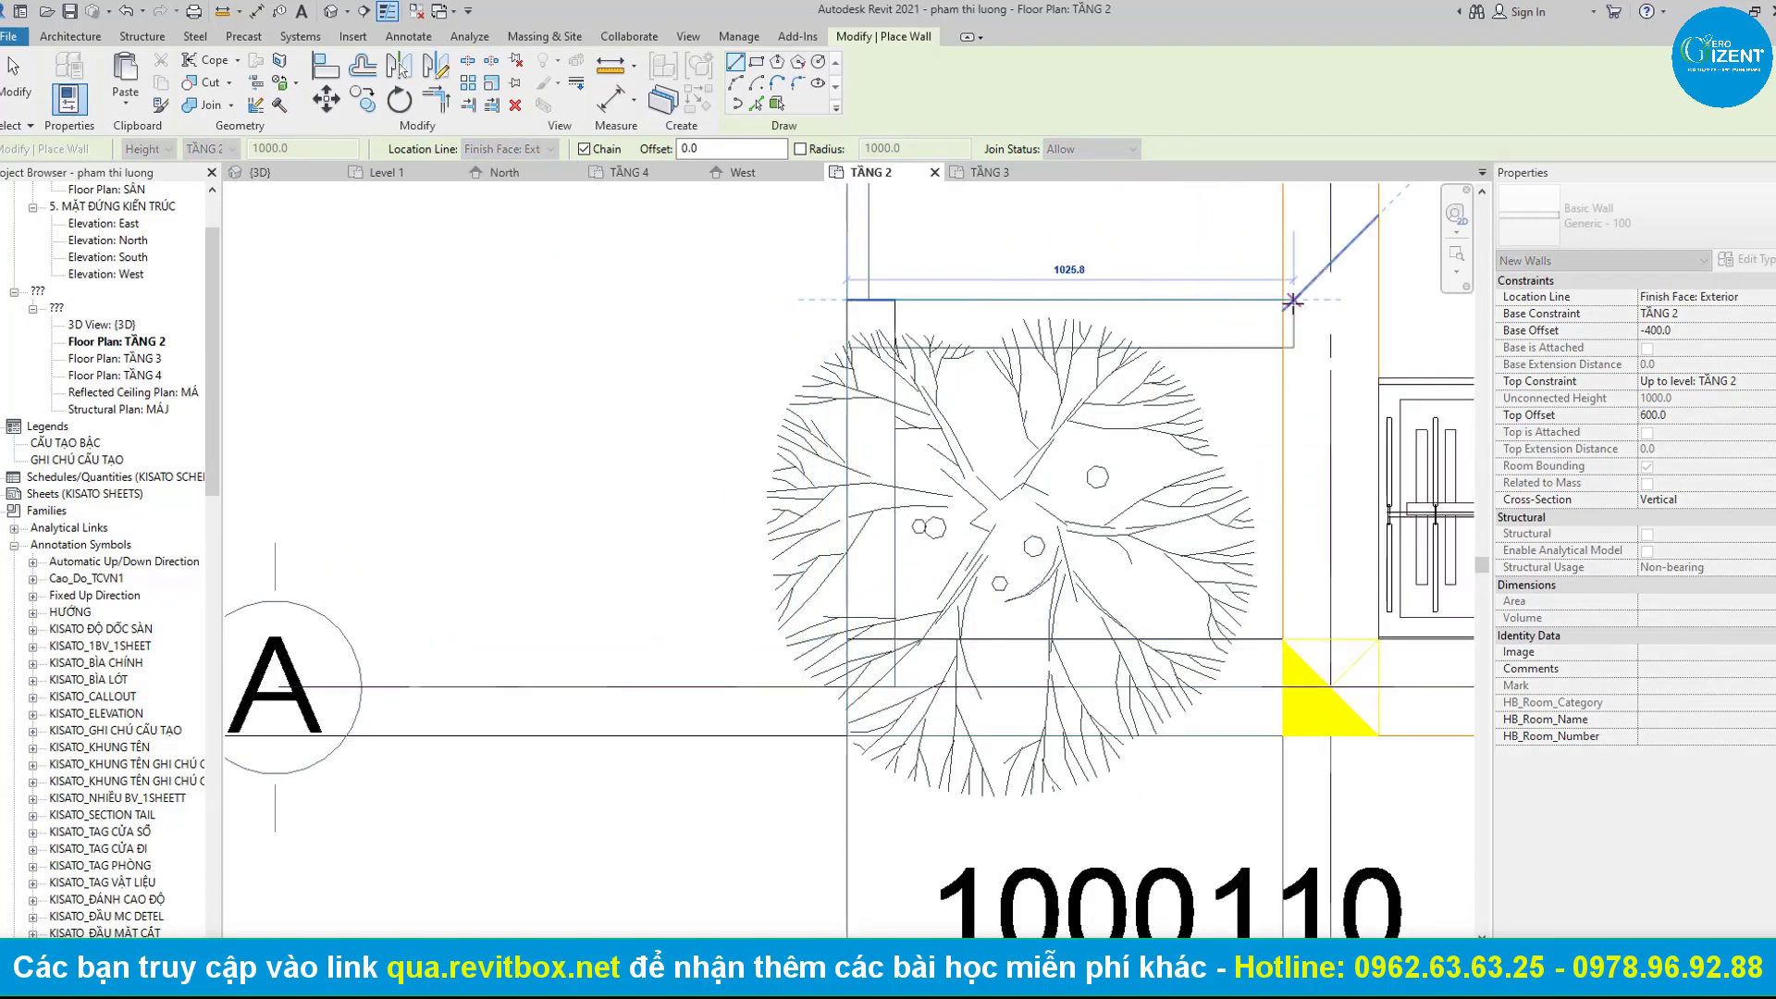
key(Escape)
key(Escape)
Orbit and zoom the 3D view to examine and select the new parapet, then return to TẦNG 2.
click(330, 11)
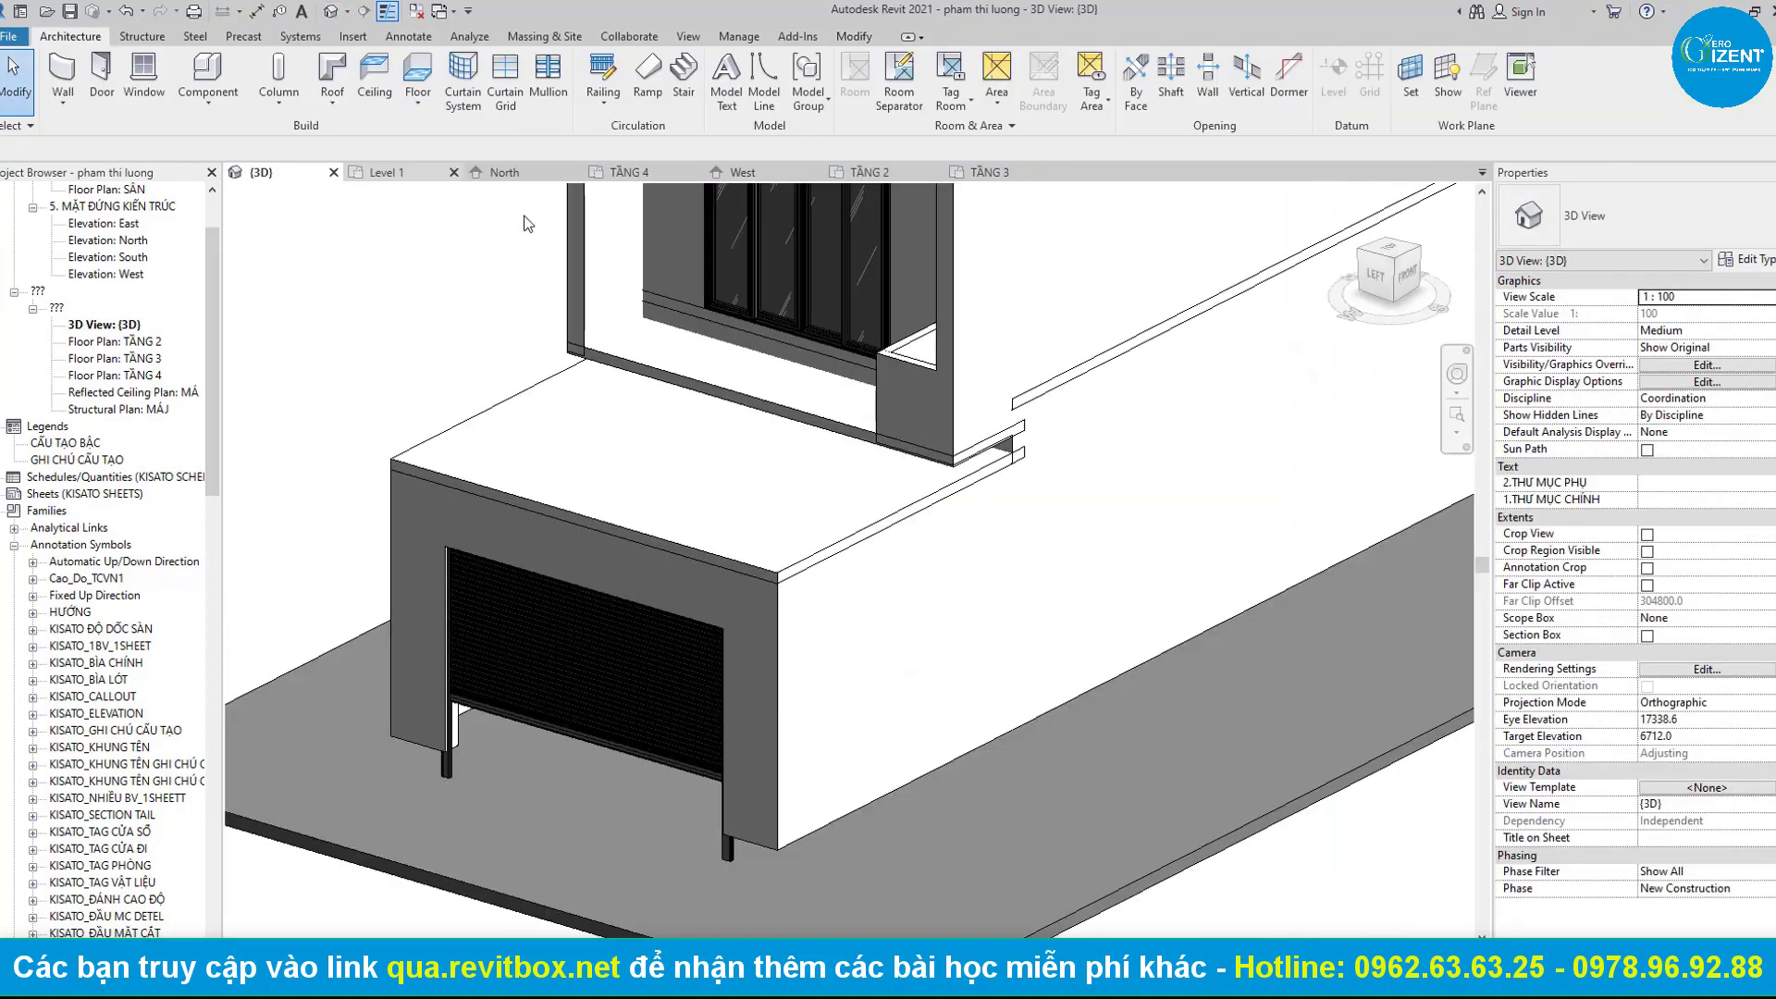
mouse_move(524, 224)
shift+middle_down()
mouse_move(1122, 429)
mouse_move(1091, 479)
shift+middle_up()
scroll(1122, 428, up, 2)
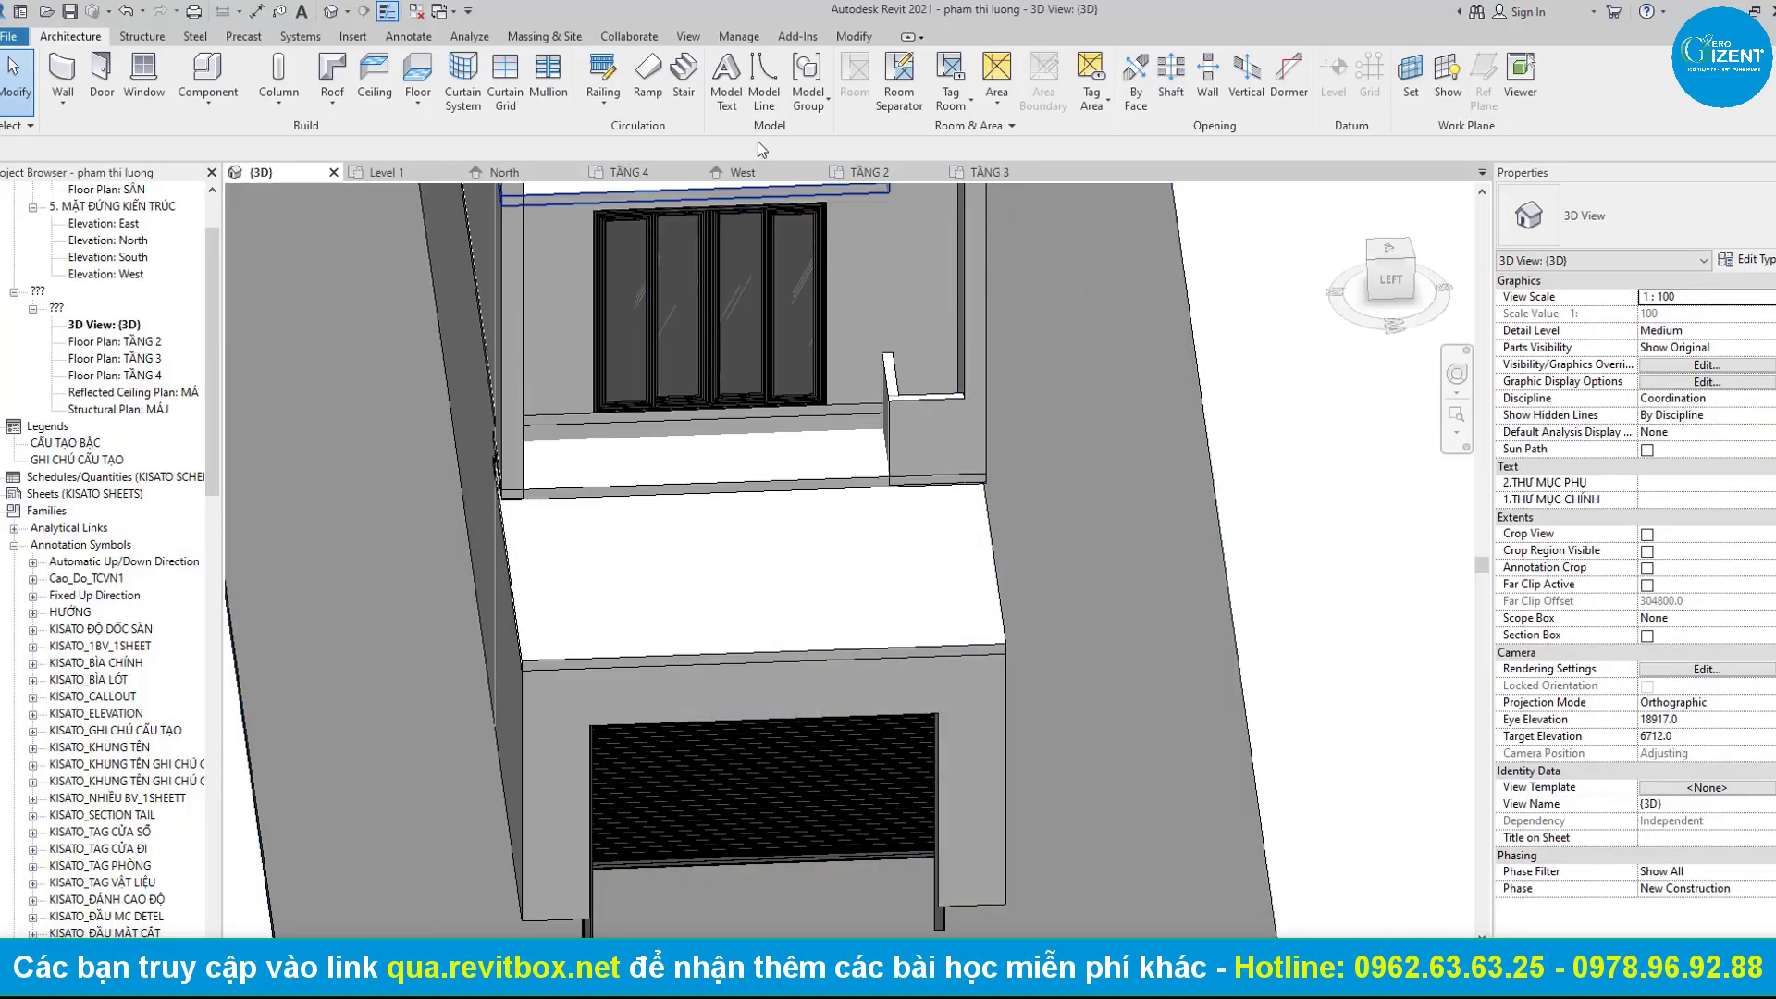
scroll(894, 399, down, 3)
scroll(893, 400, down, 2)
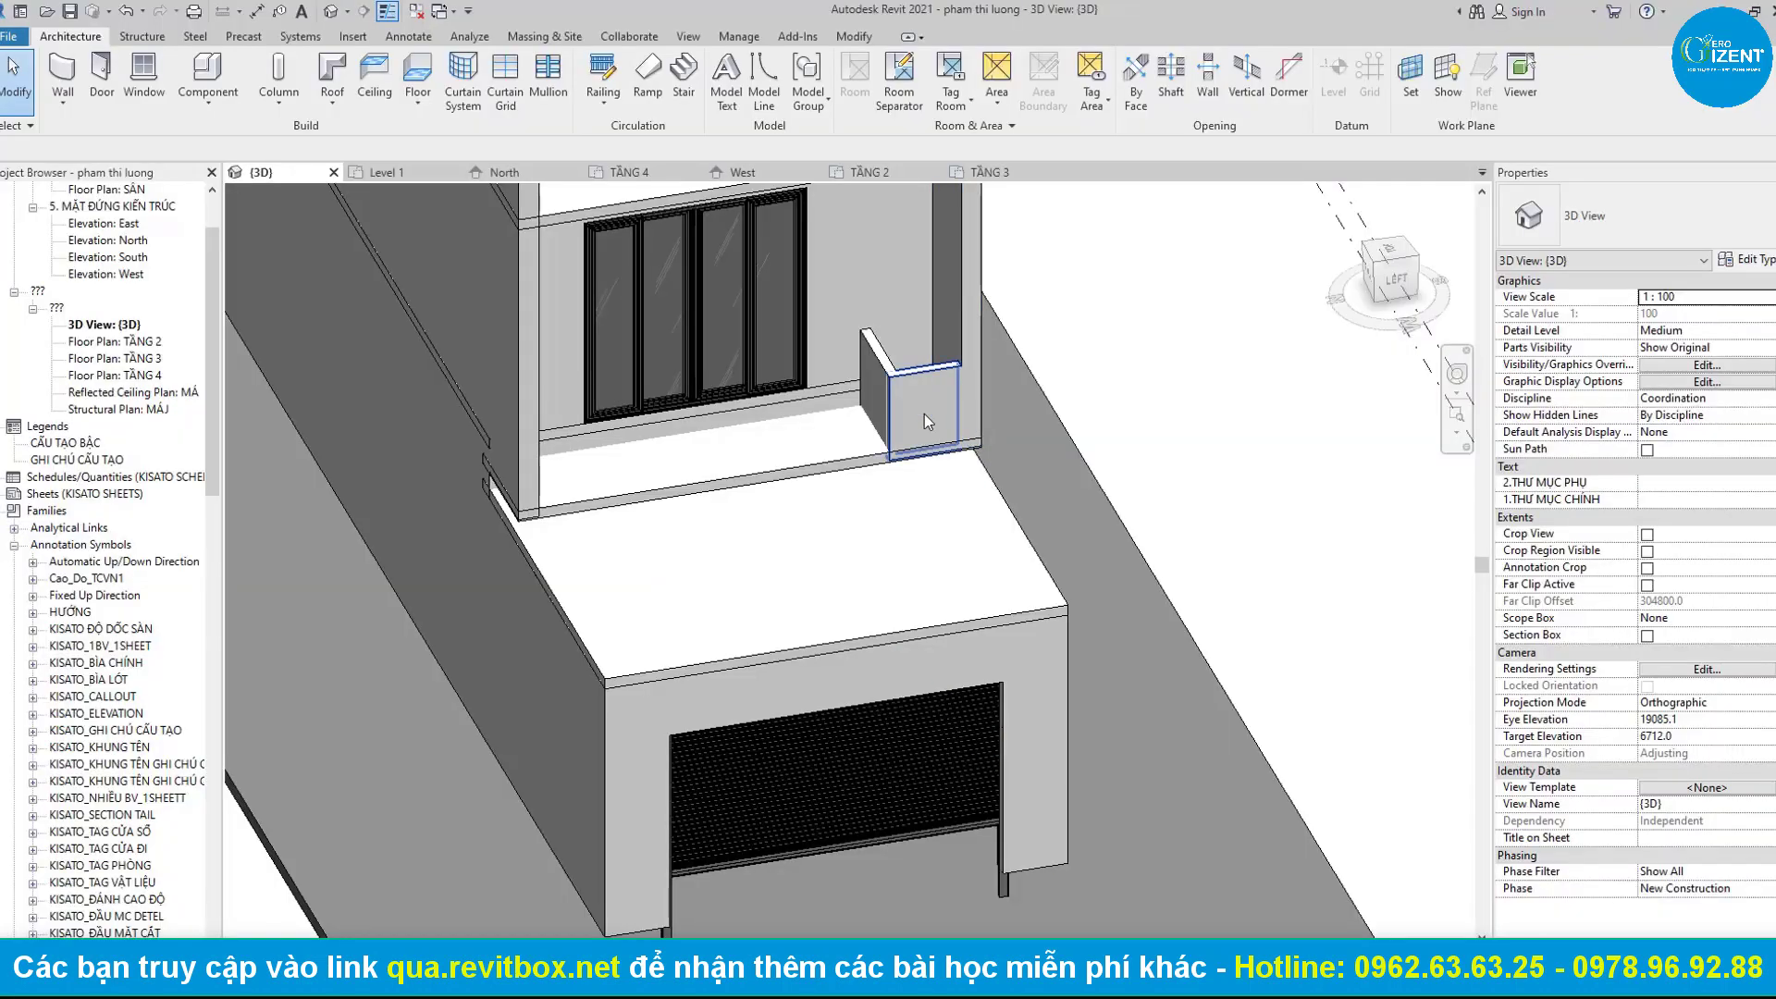
click(882, 354)
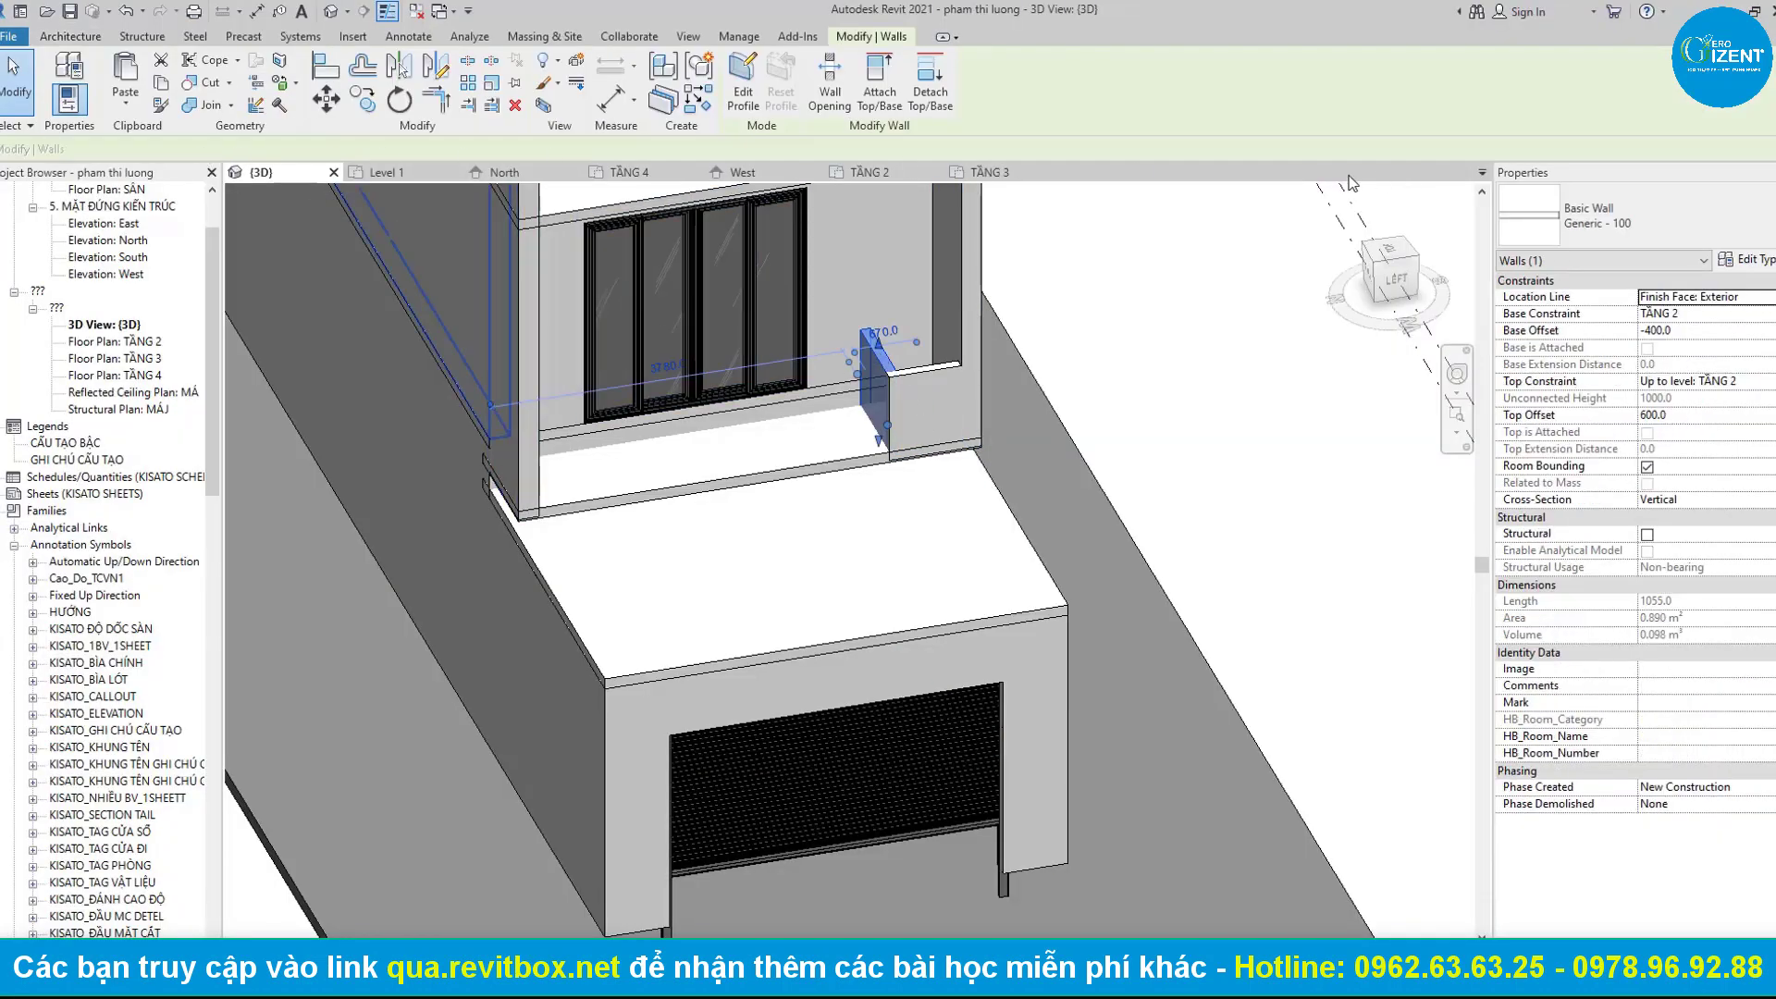
click(885, 174)
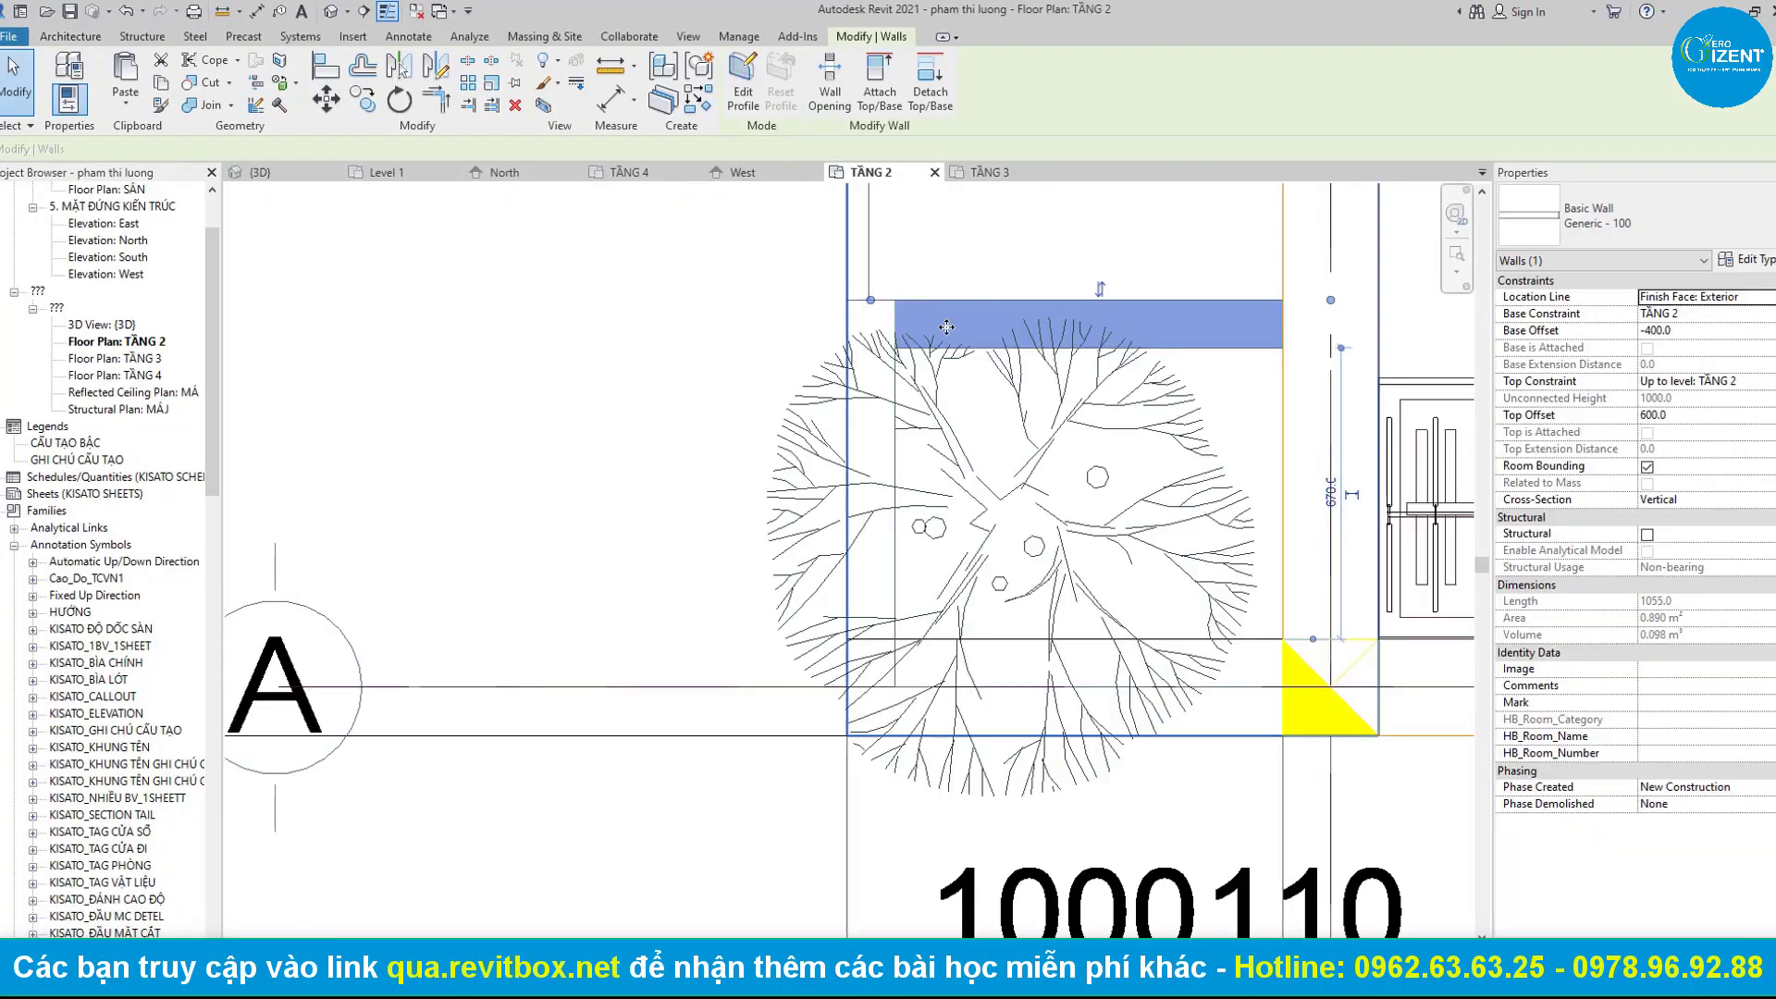
Change the front balcony parapet's type to Generic - 200mm.
click(1628, 218)
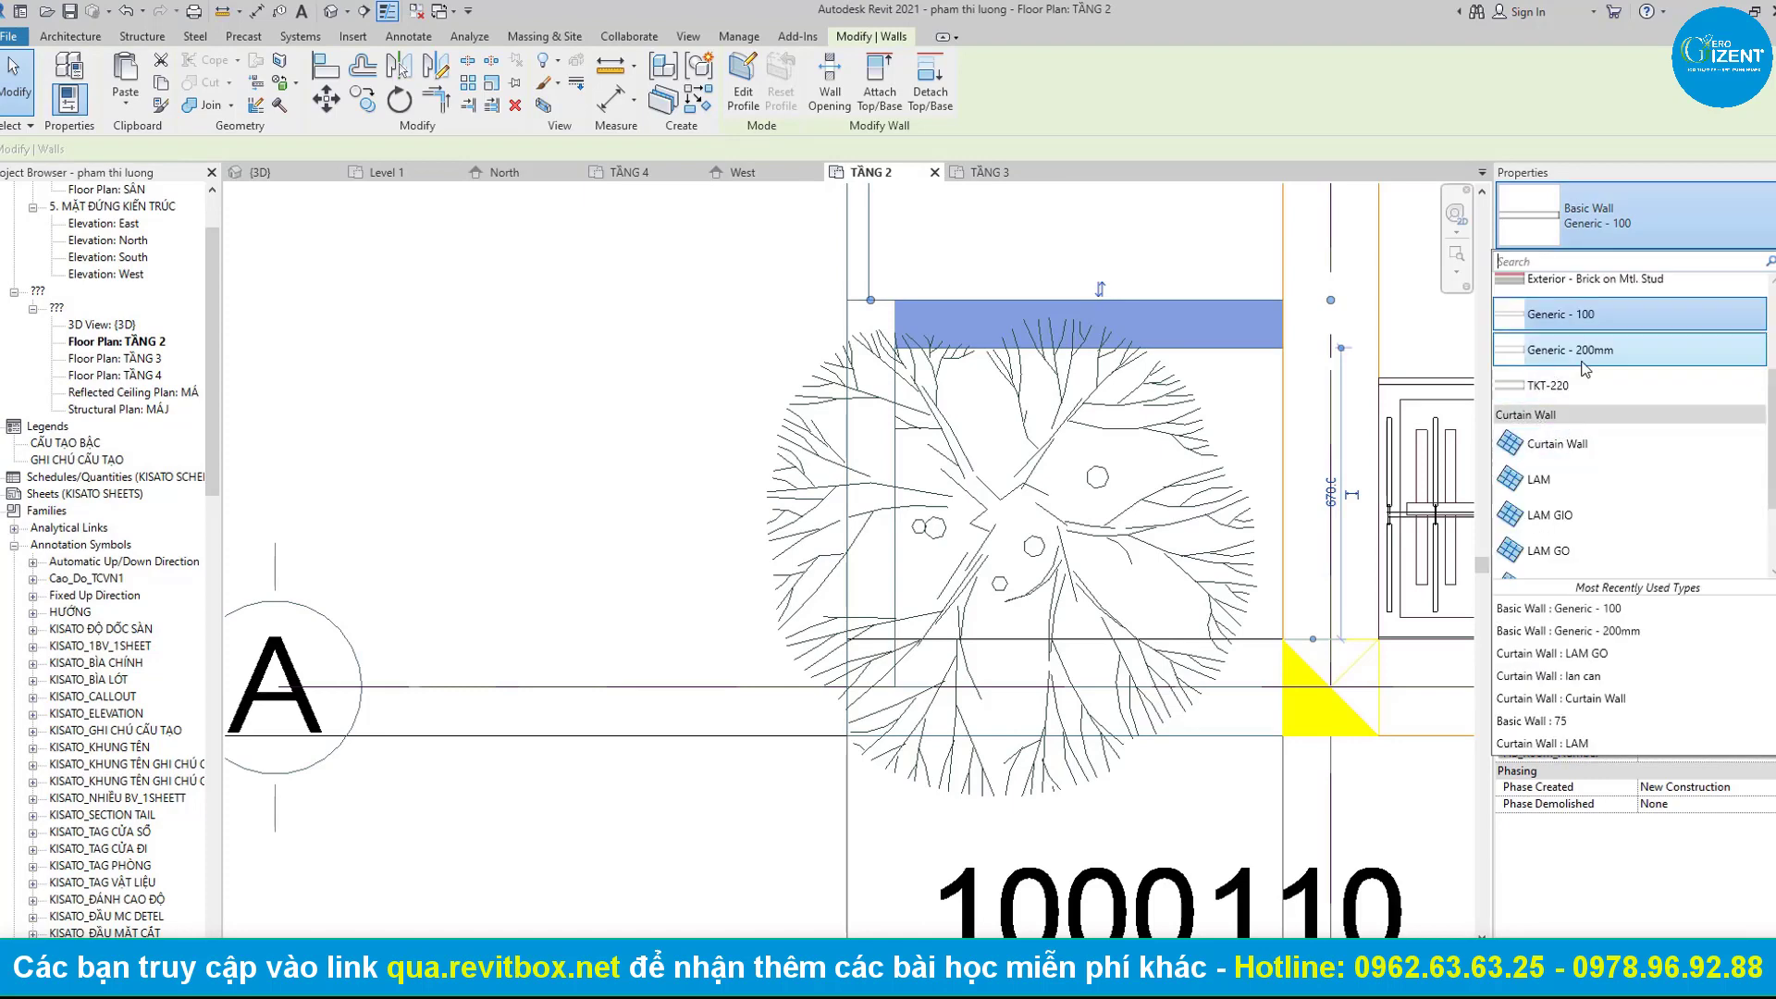
click(1570, 350)
scroll(800, 499, down, 1)
scroll(745, 395, down, 1)
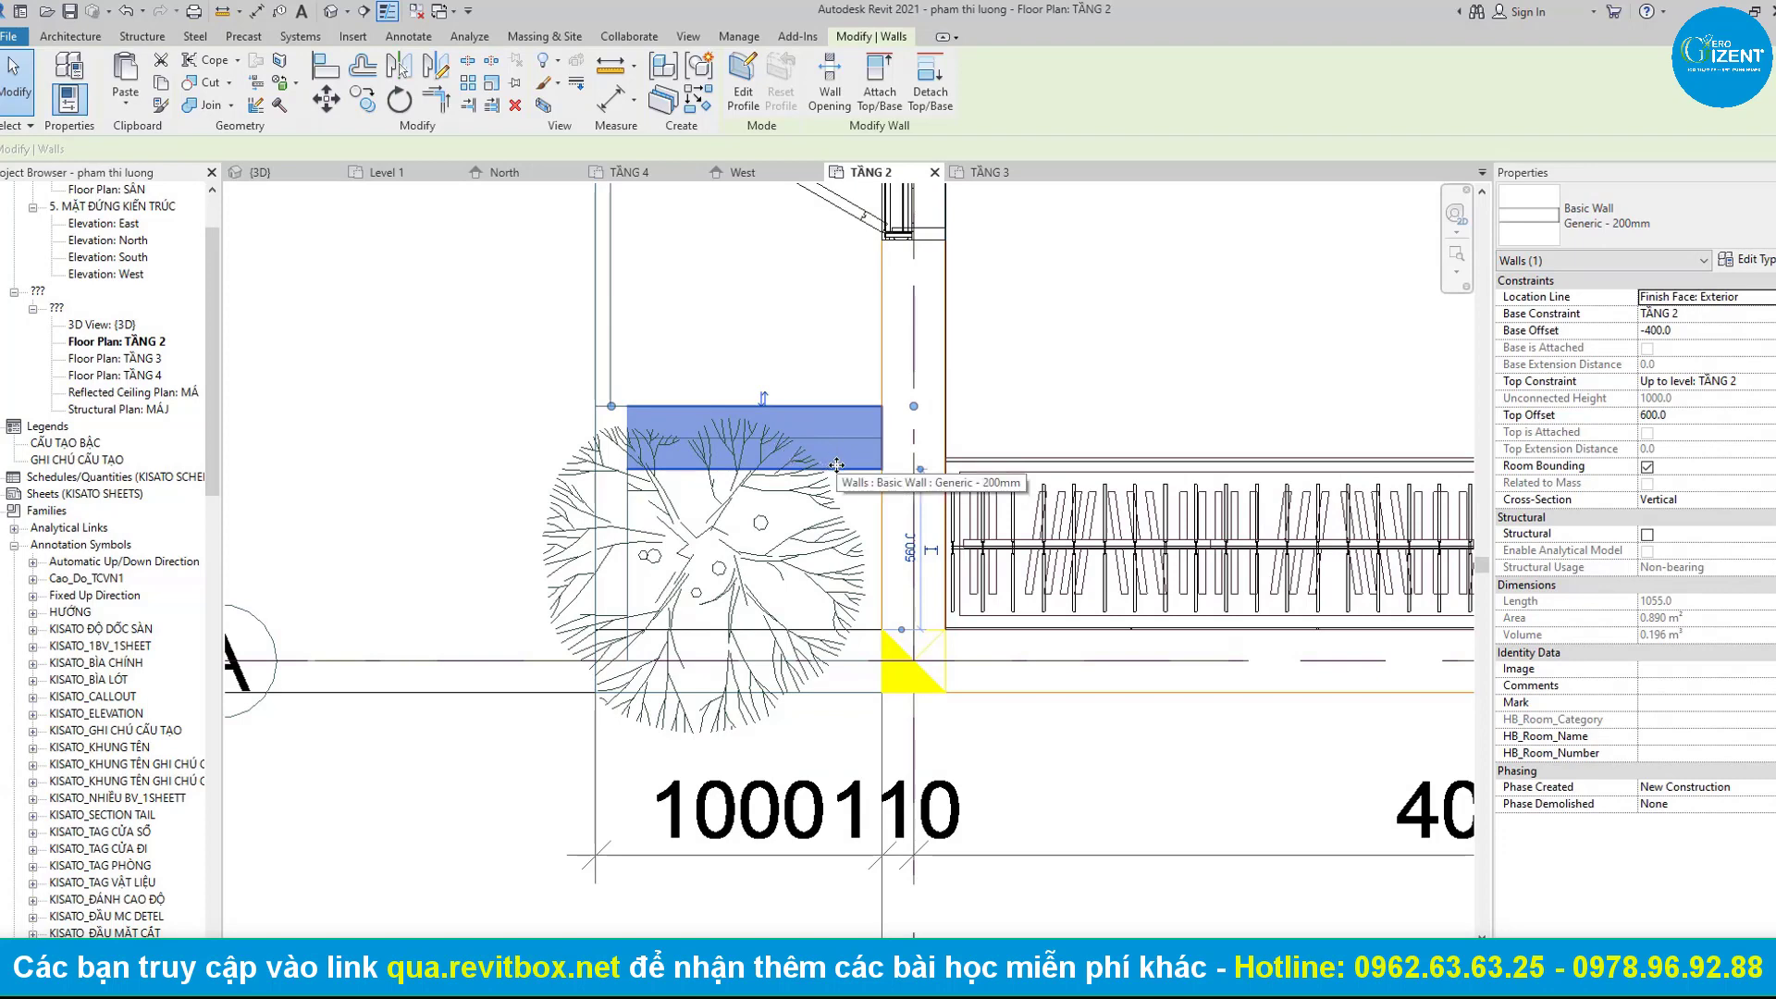
Align the horizontal parapet wall's face with the vertical parapet wall using AL.
key(a)
key(l)
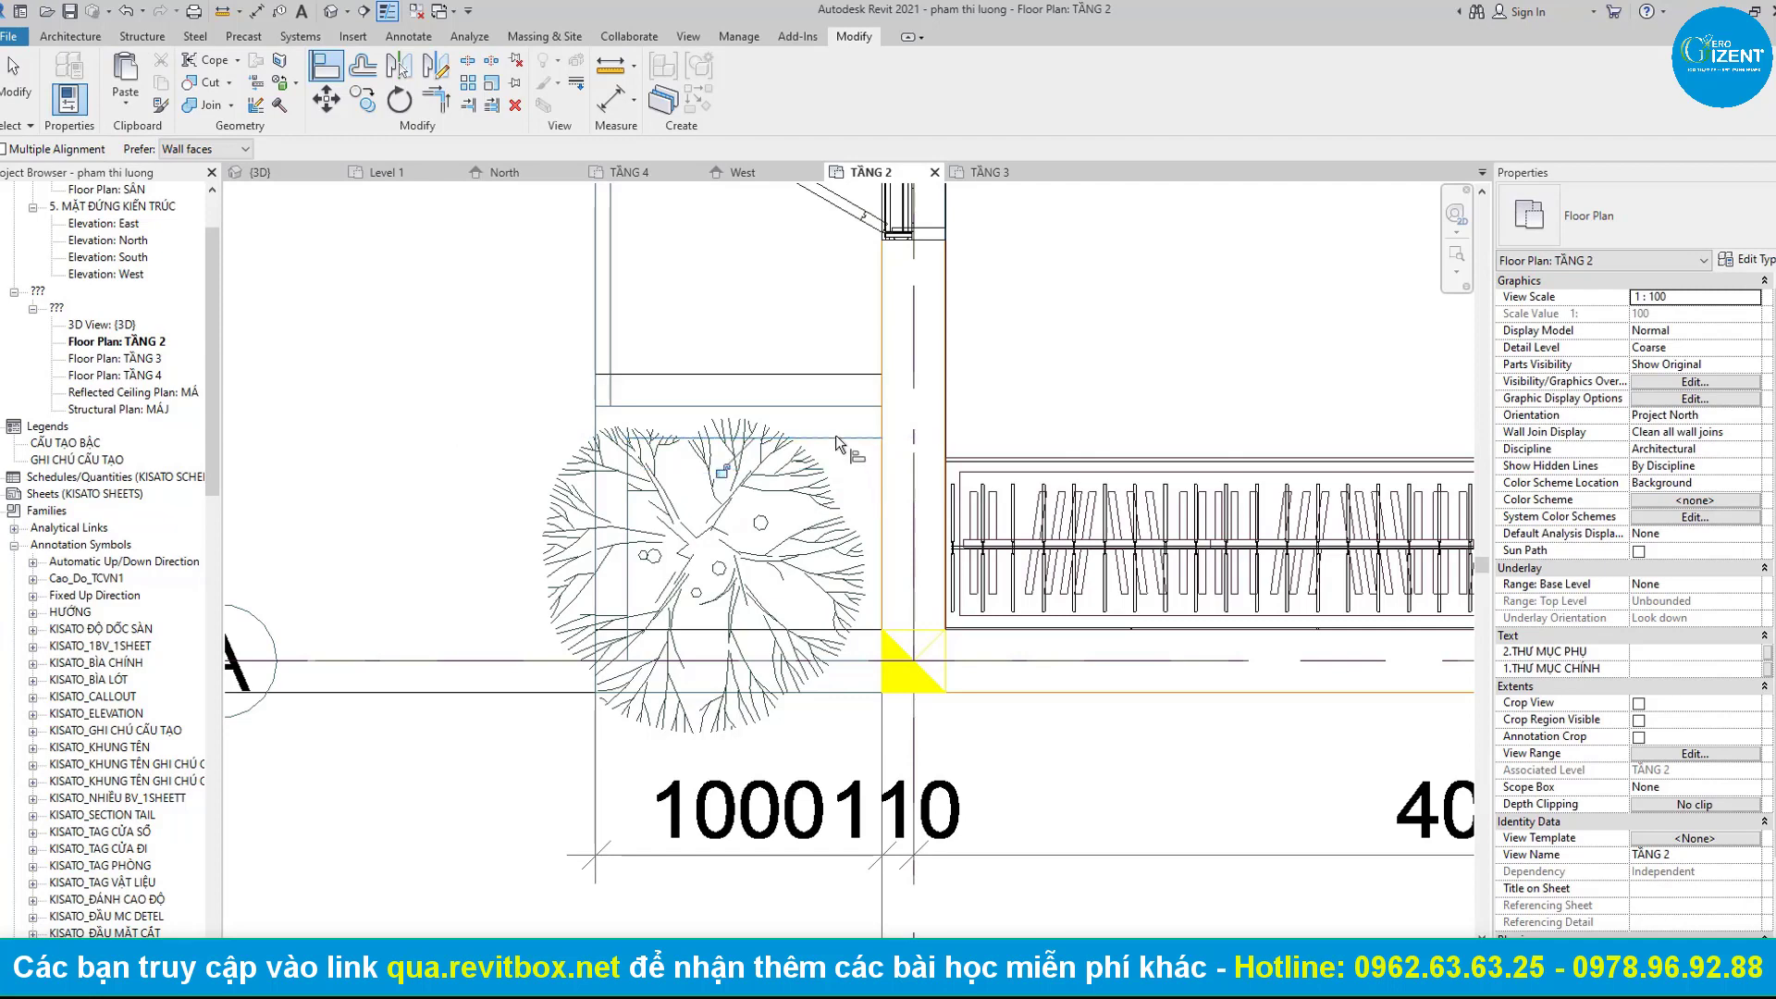
click(794, 396)
scroll(601, 398, up, 1)
click(602, 433)
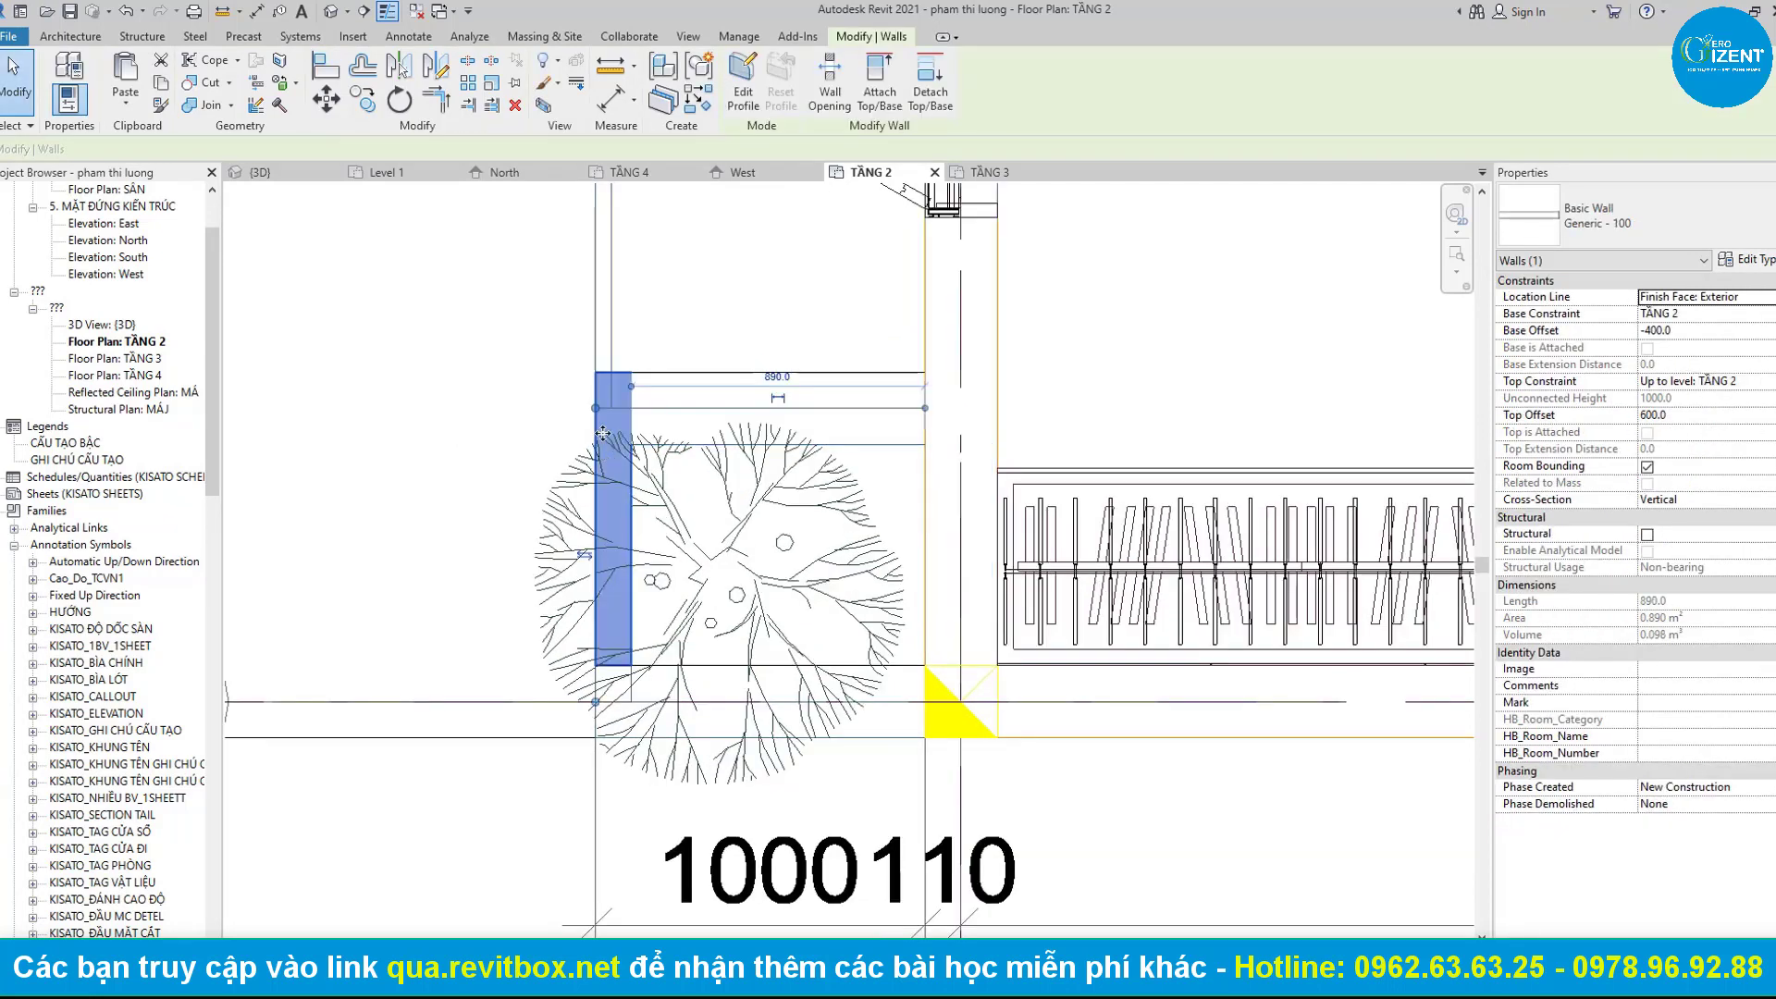
key(Escape)
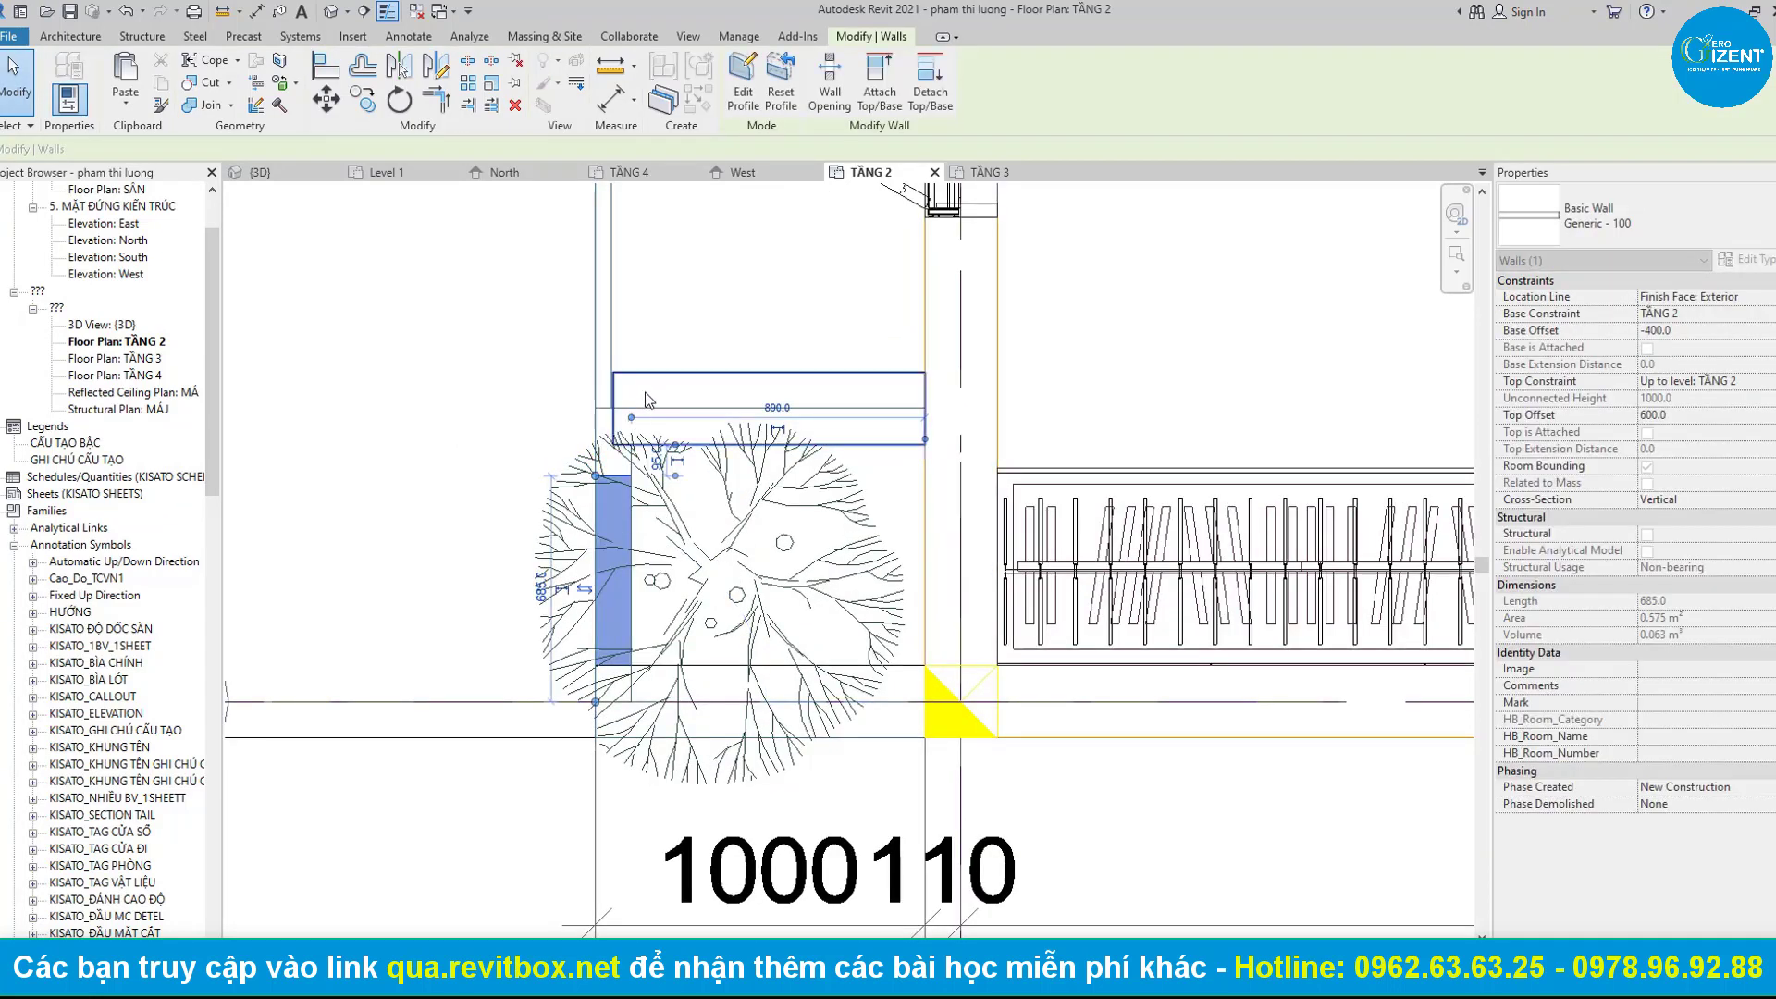
Select the vertical parapet wall, cancelling two accidental room separation (RS) tool starts.
scroll(601, 398, up, 1)
key(r)
key(s)
key(Escape)
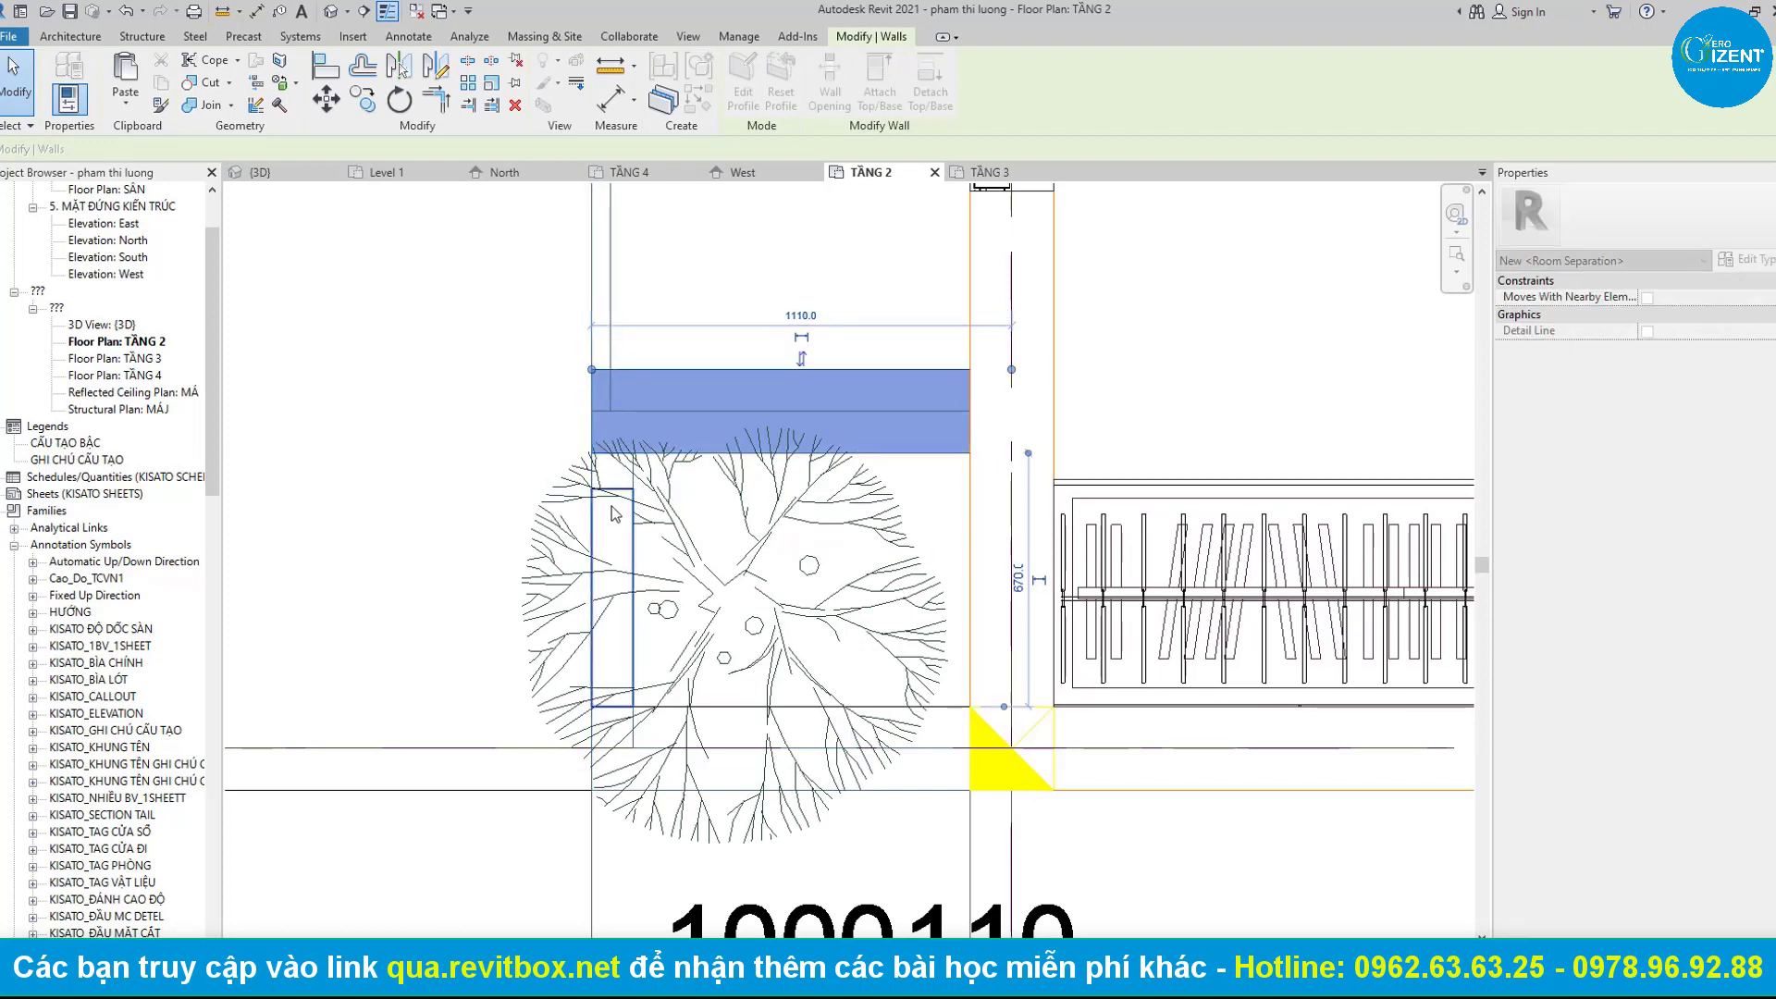
click(611, 555)
scroll(615, 546, up, 1)
key(r)
key(s)
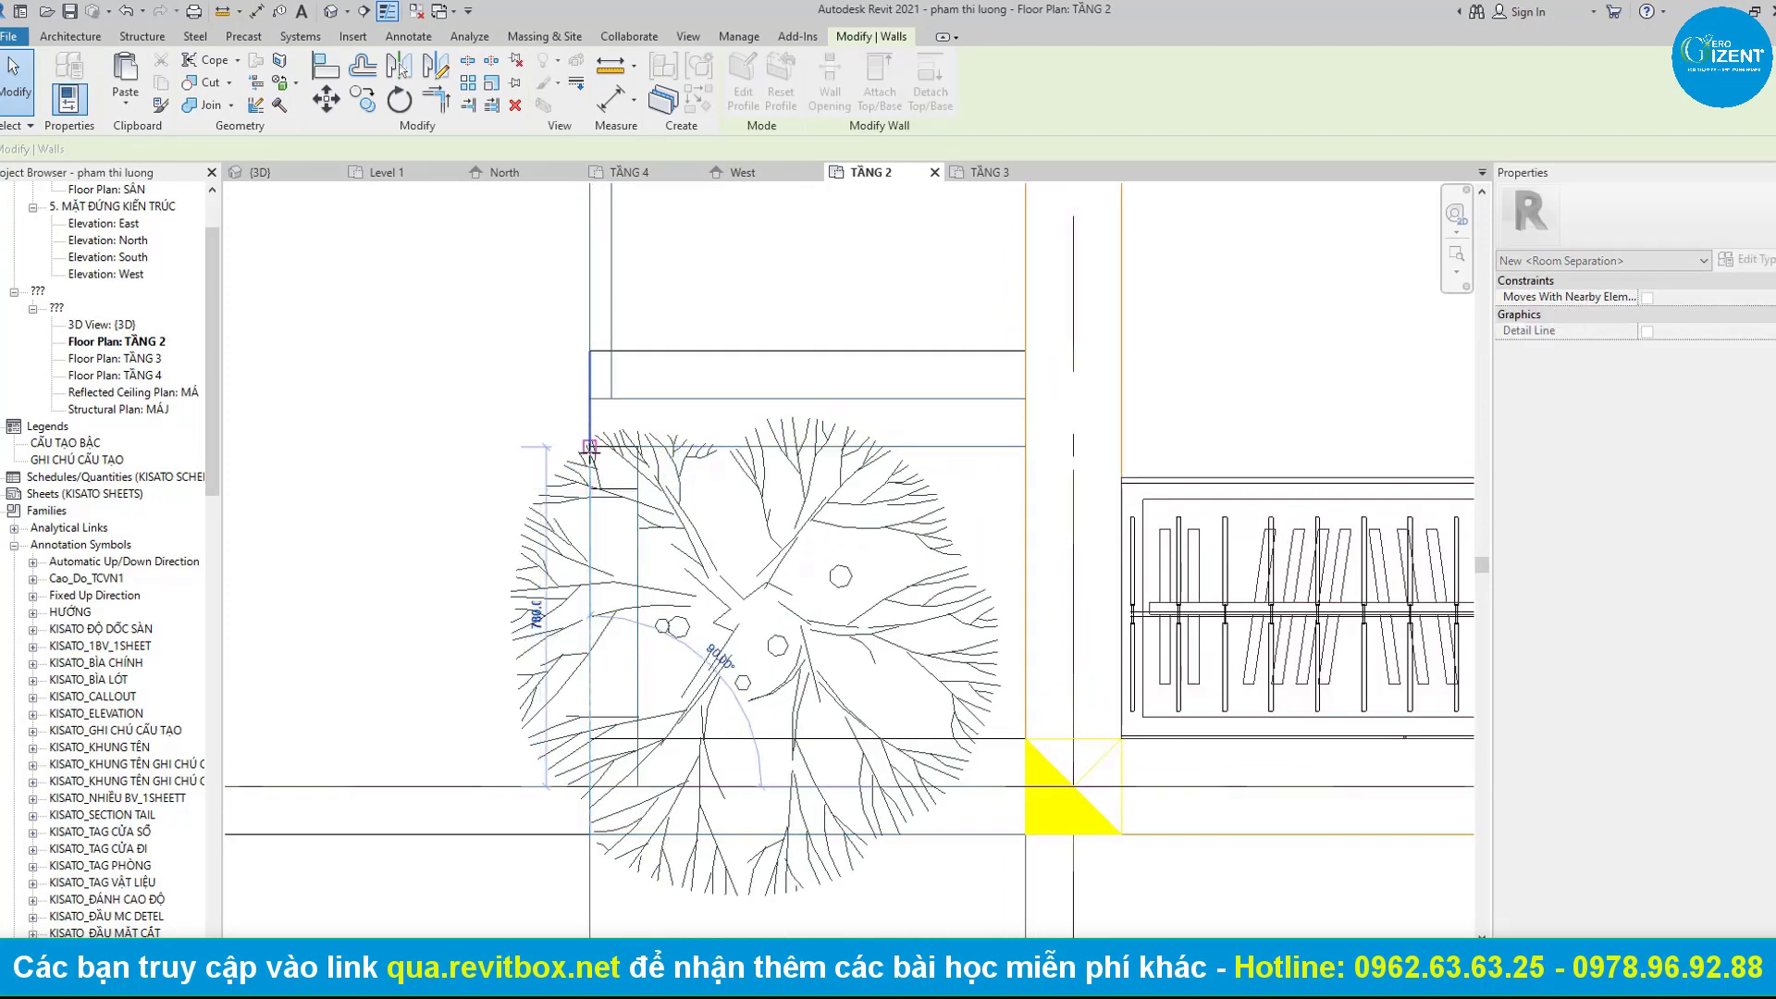
key(Escape)
Select the small balcony side wall in 3D and compare it with the 9.jpg reference render.
click(351, 17)
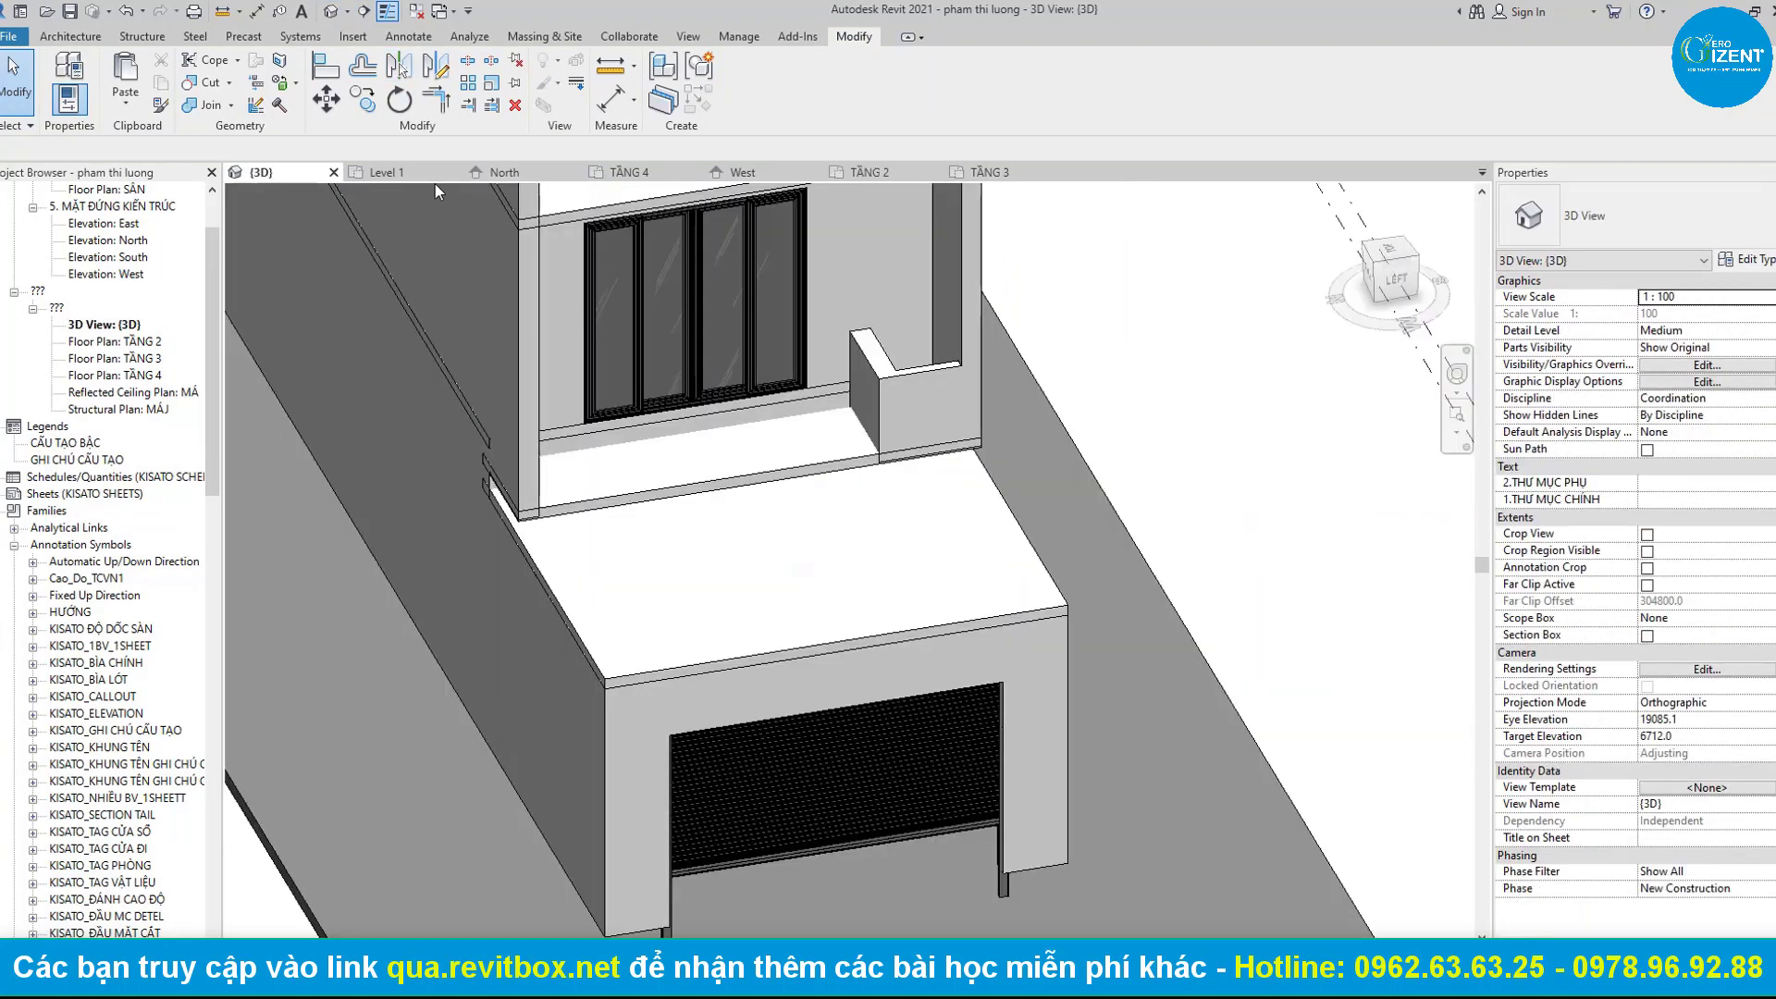
click(782, 350)
middle_drag(782, 350, 740, 540)
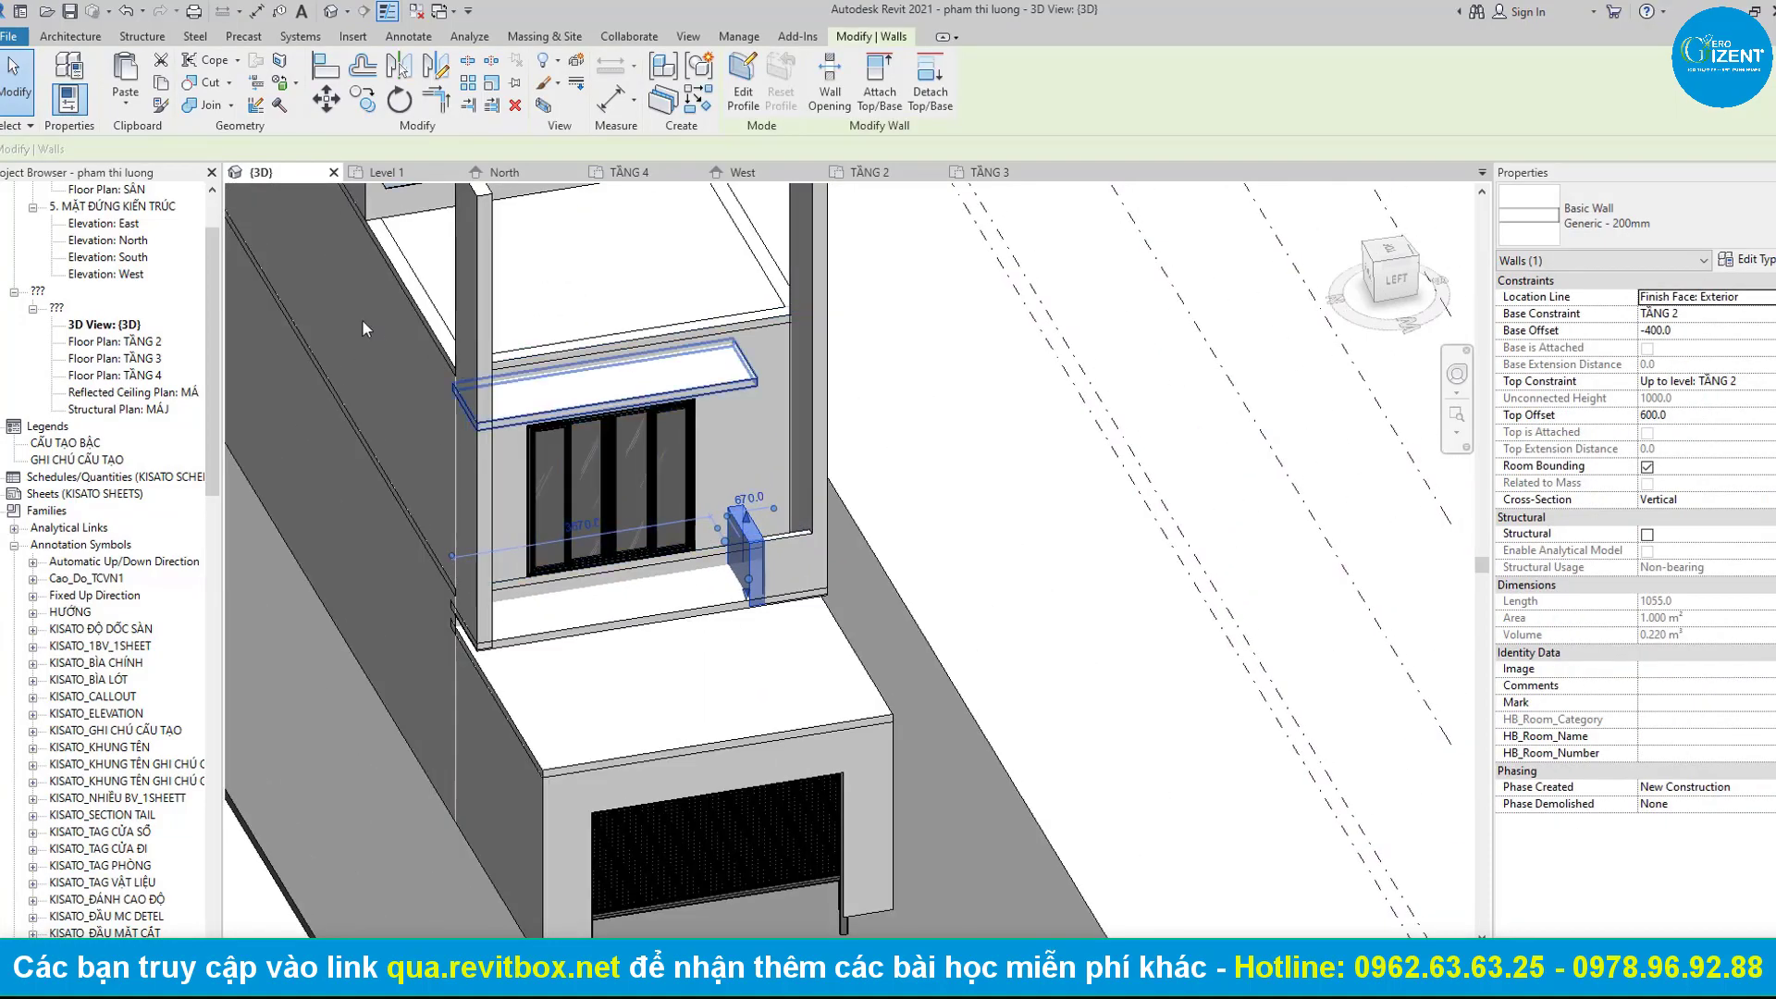
key(alt+Tab)
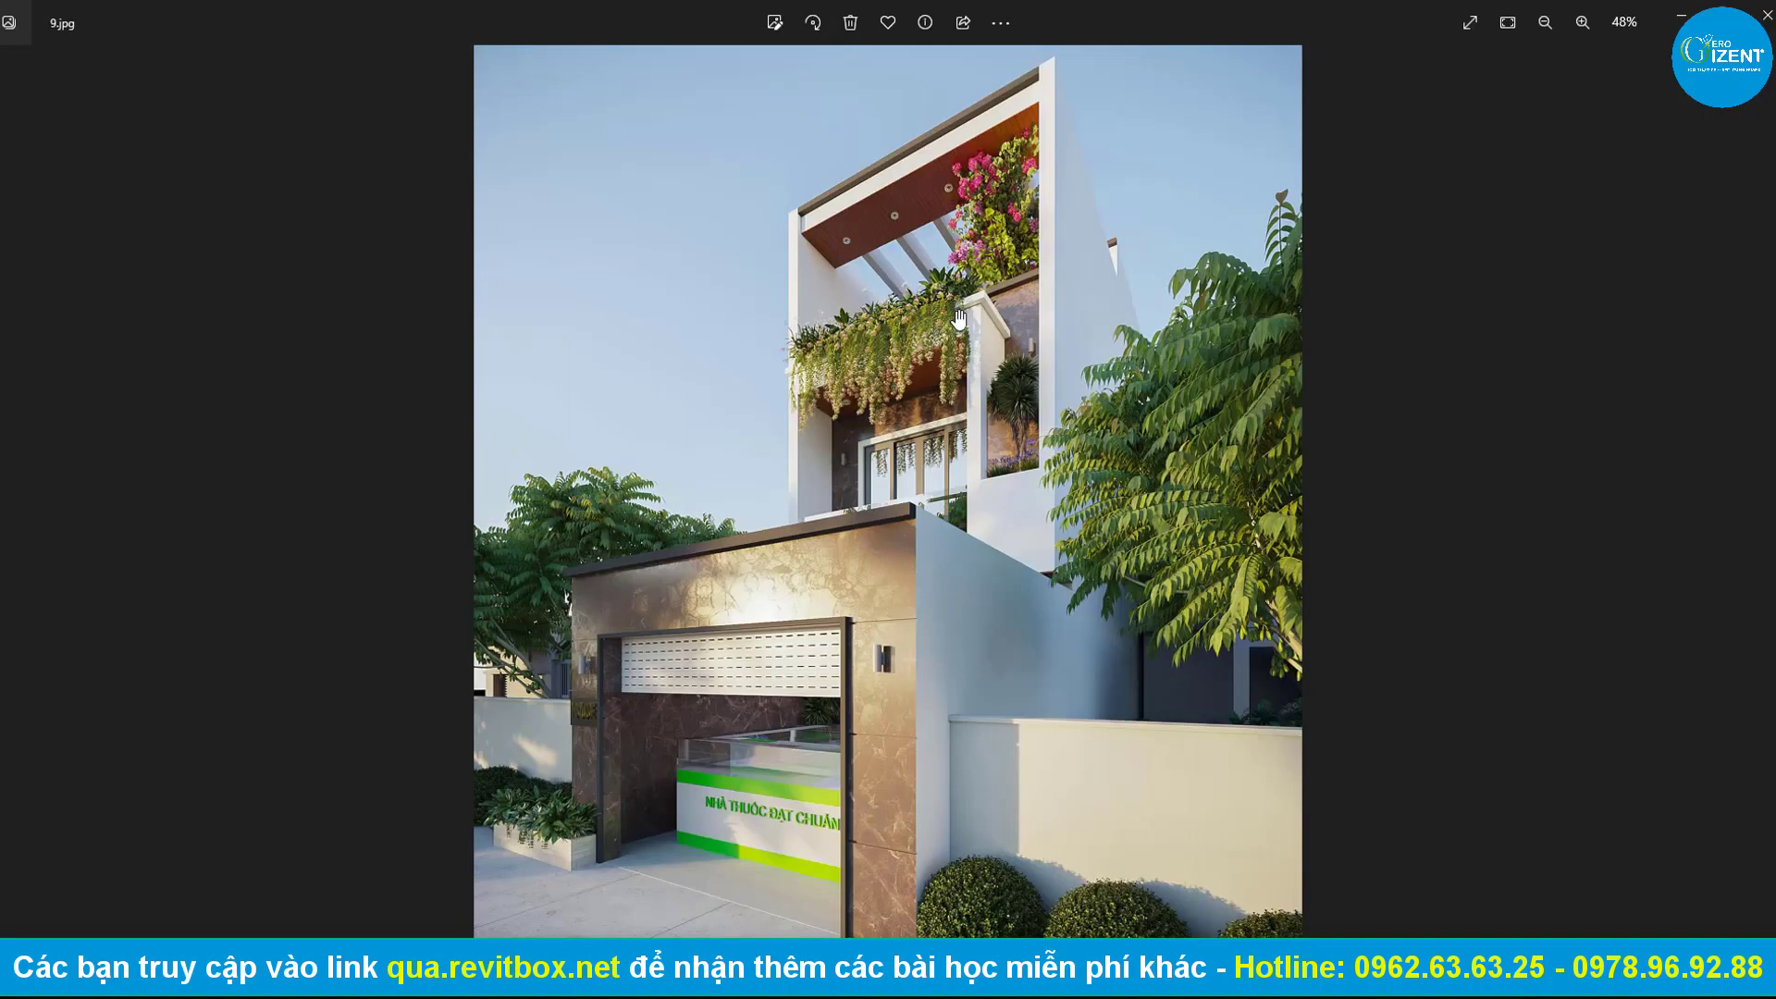
key(alt+Tab)
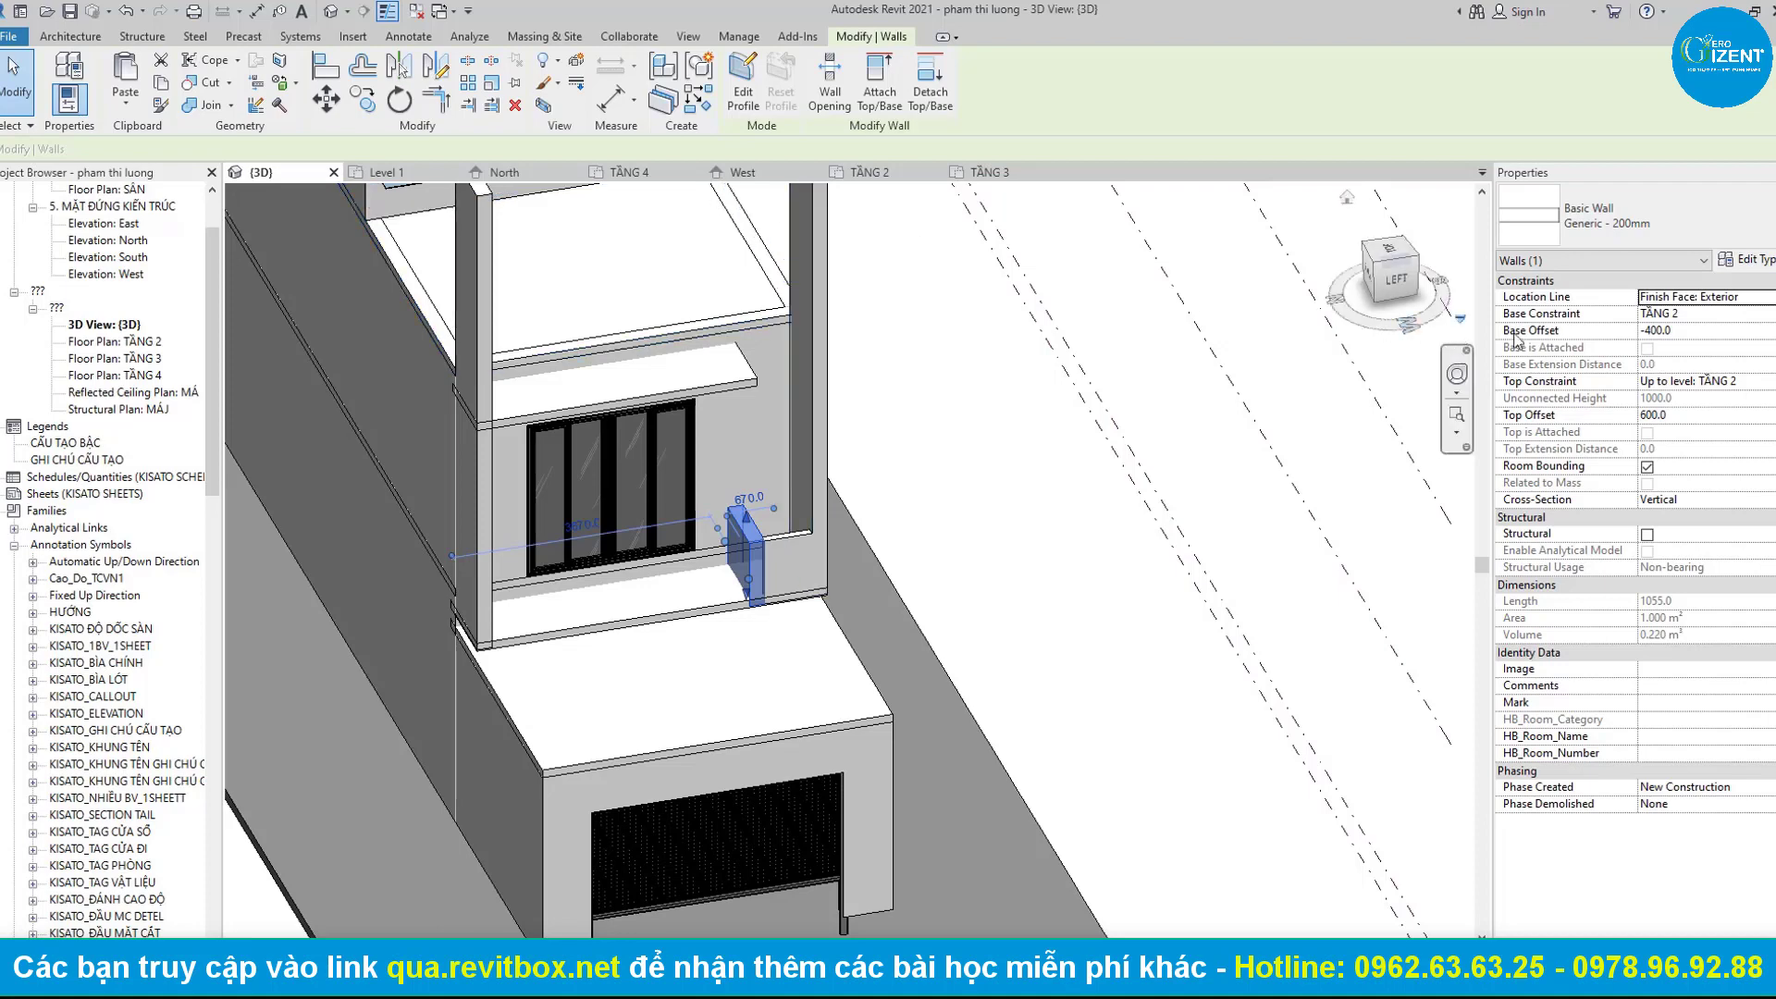